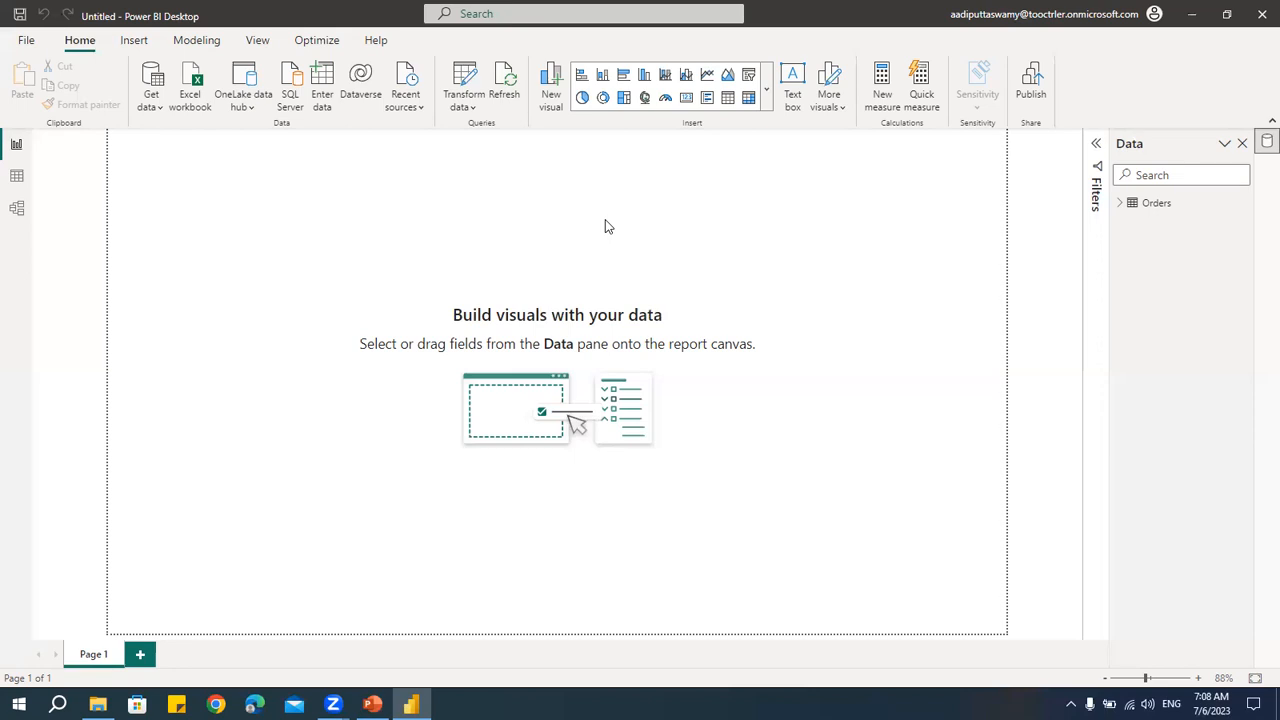
- Insert a table visual on the report page, offset it slightly from the page corner and enlarge it
left_click(732, 104)
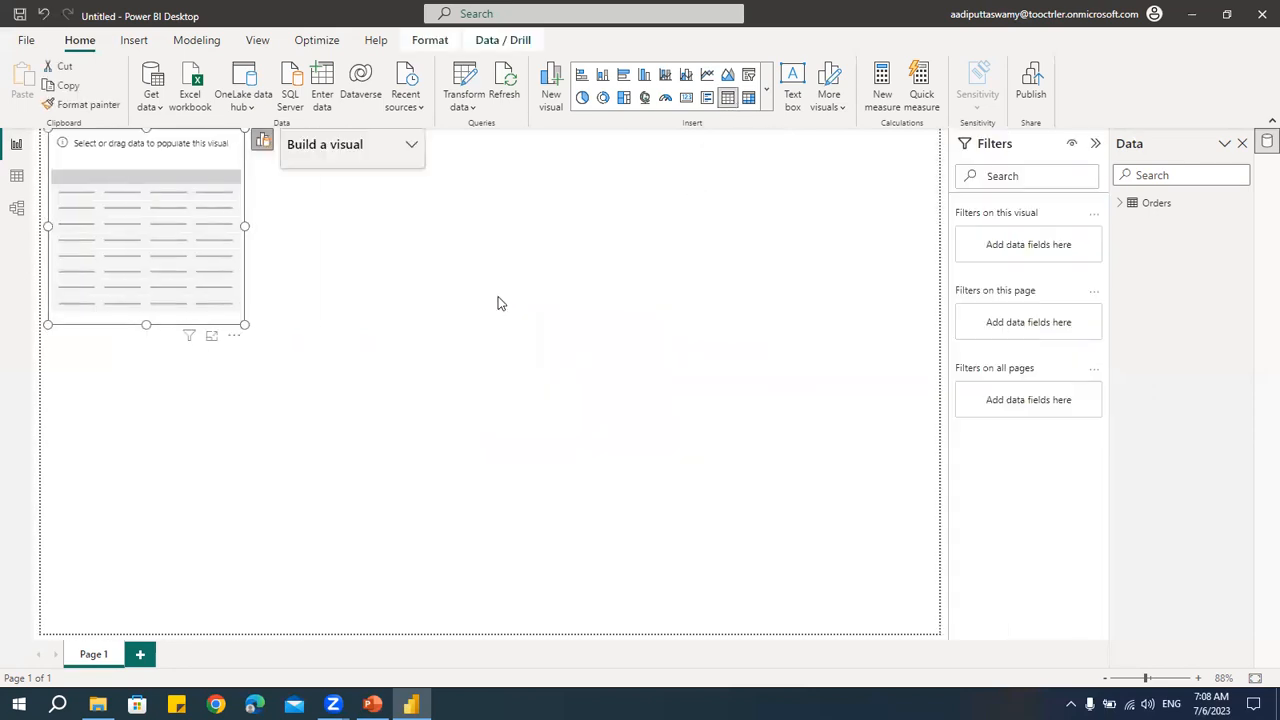
left_click_drag(210, 160, 223, 177)
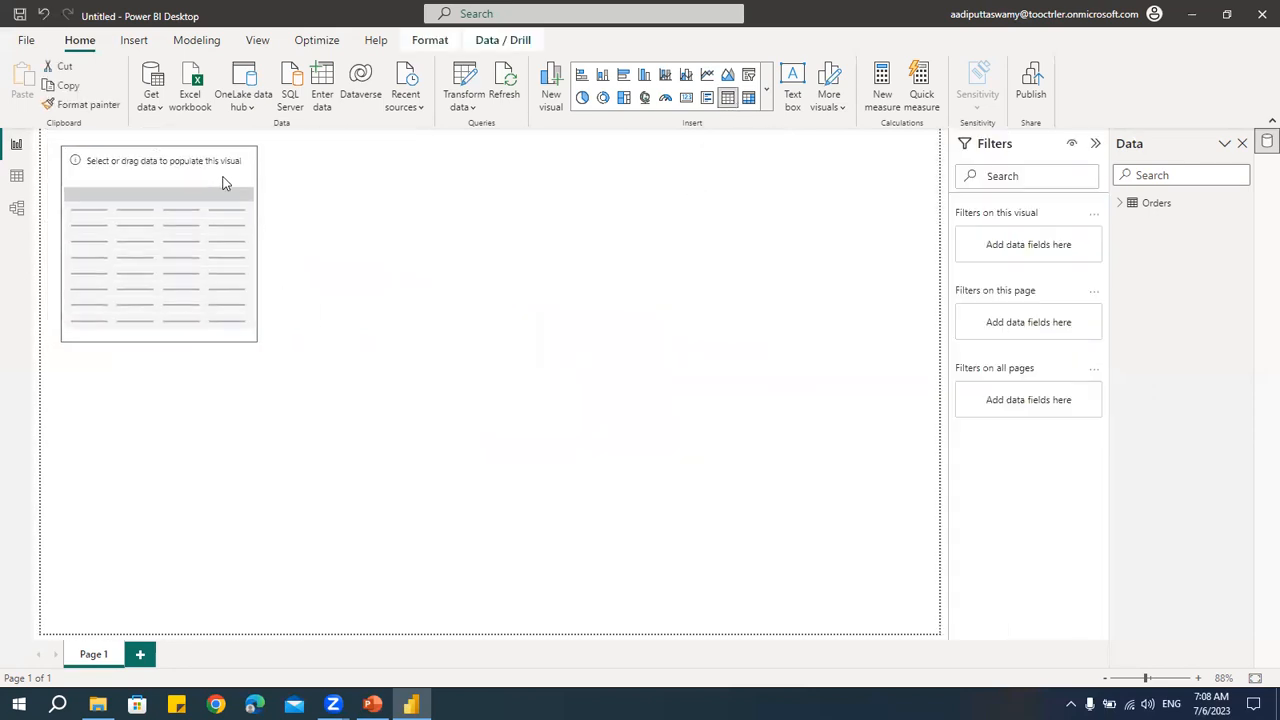
left_click_drag(257, 343, 324, 474)
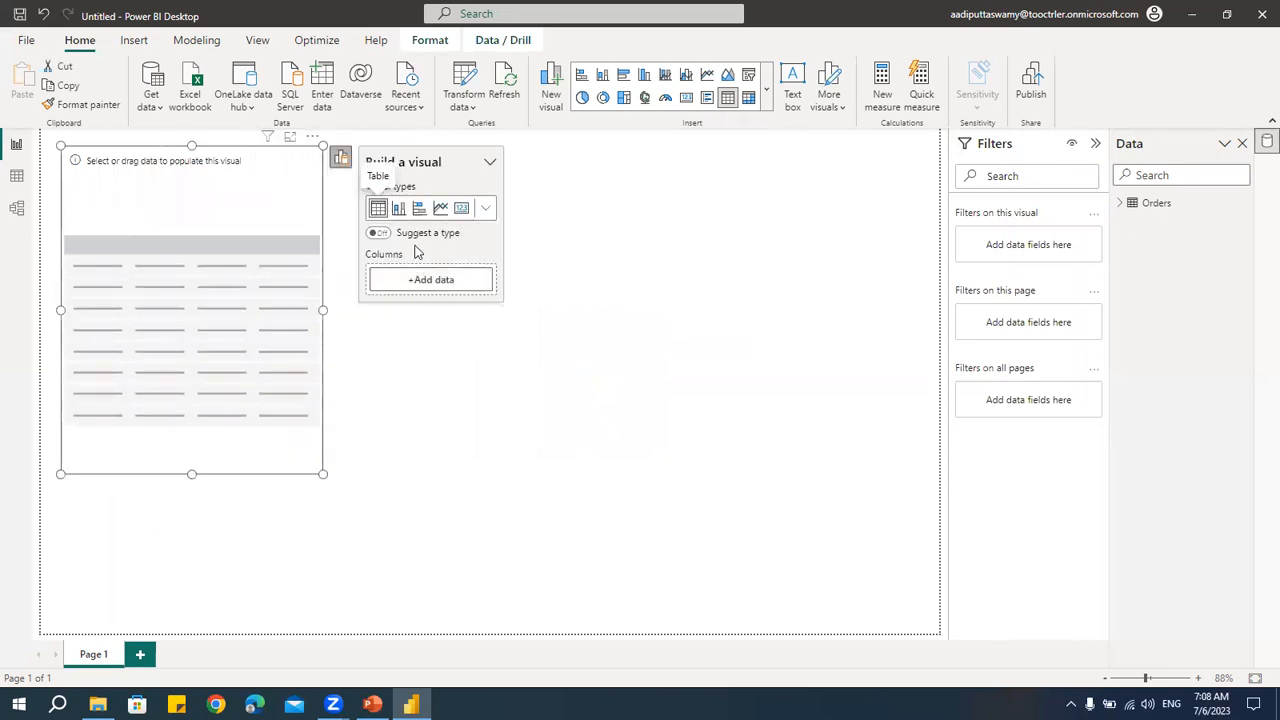
- Add the State and Sales fields from Orders as columns of the table
left_click(414, 286)
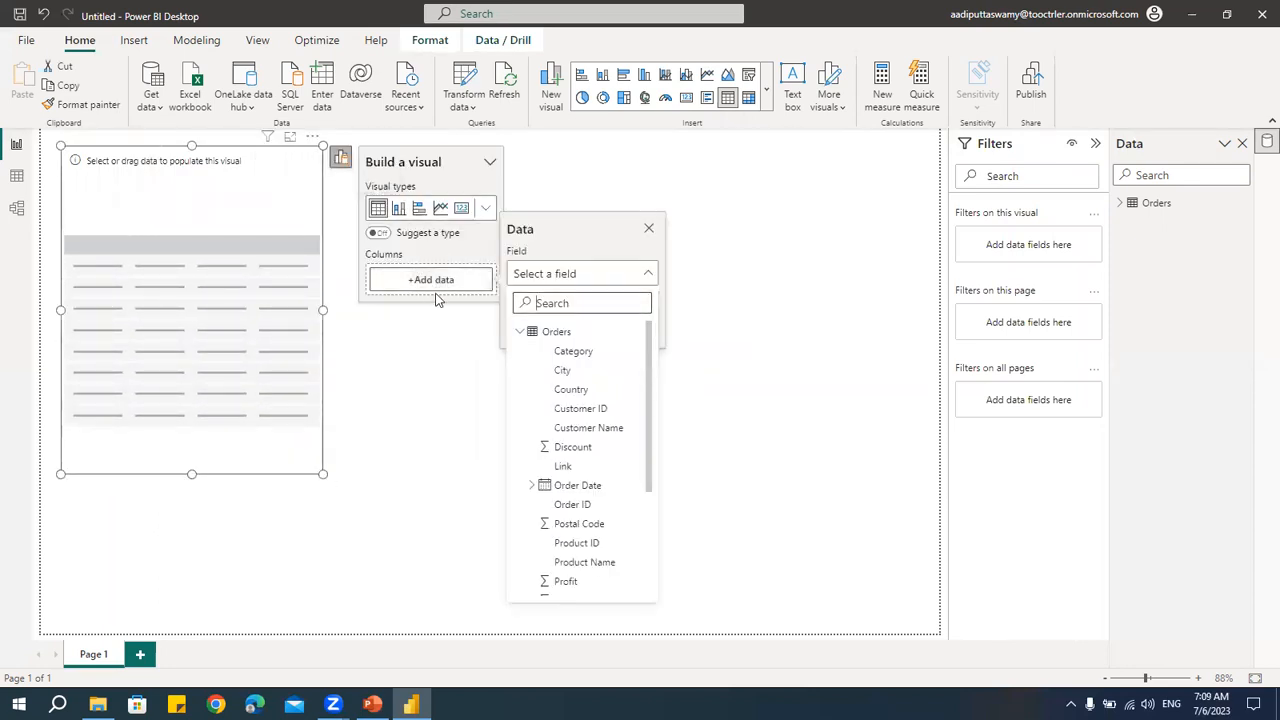
scroll(589, 446, "down", 3)
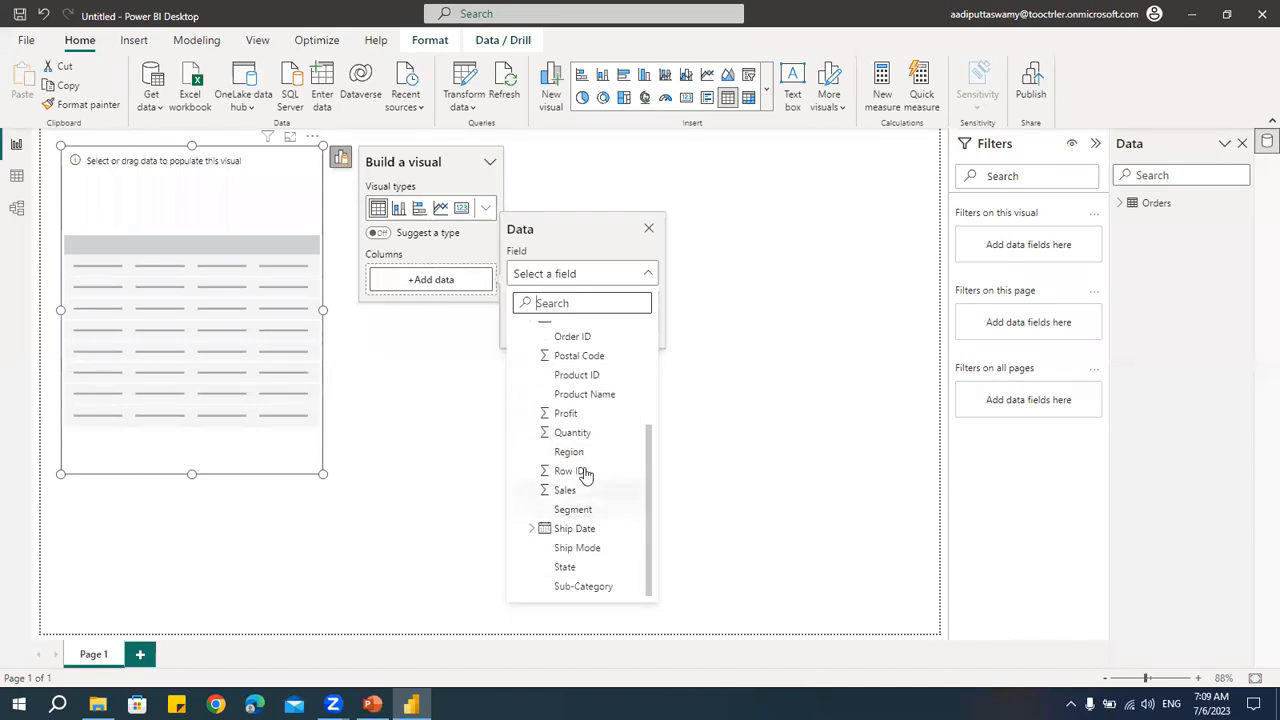
left_click(564, 567)
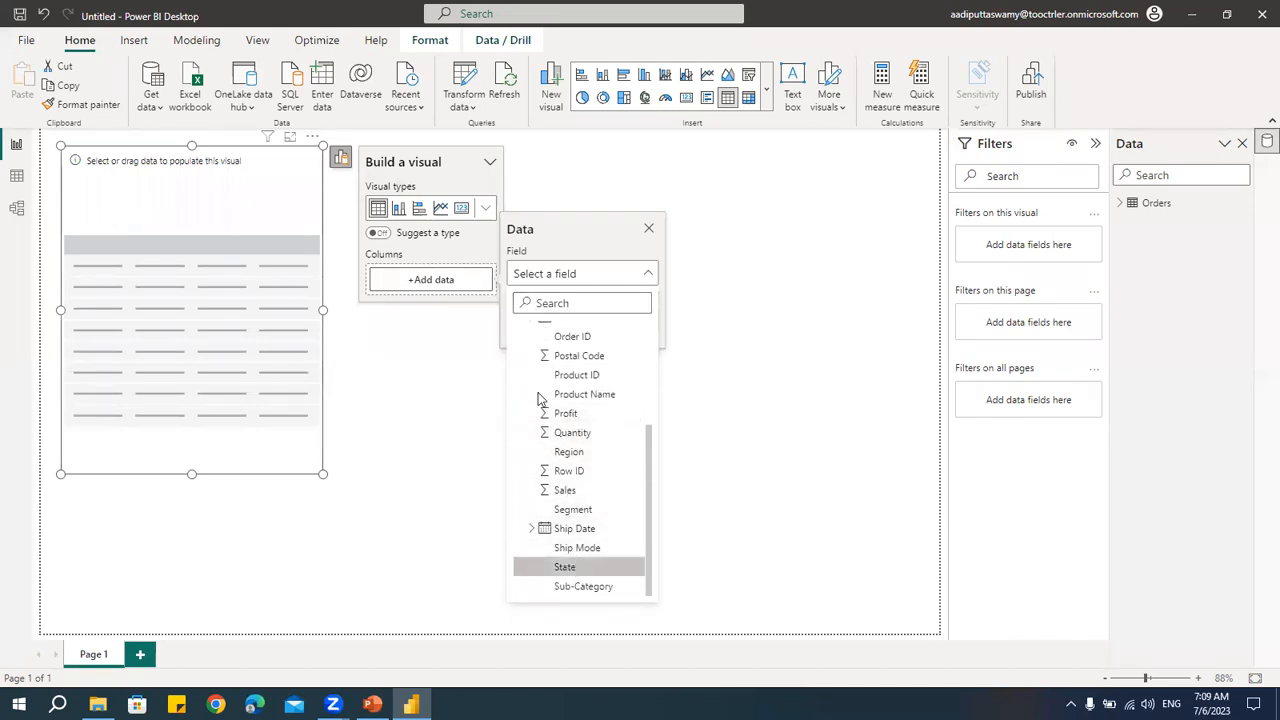
left_click(437, 308)
scroll(580, 520, "down", 3)
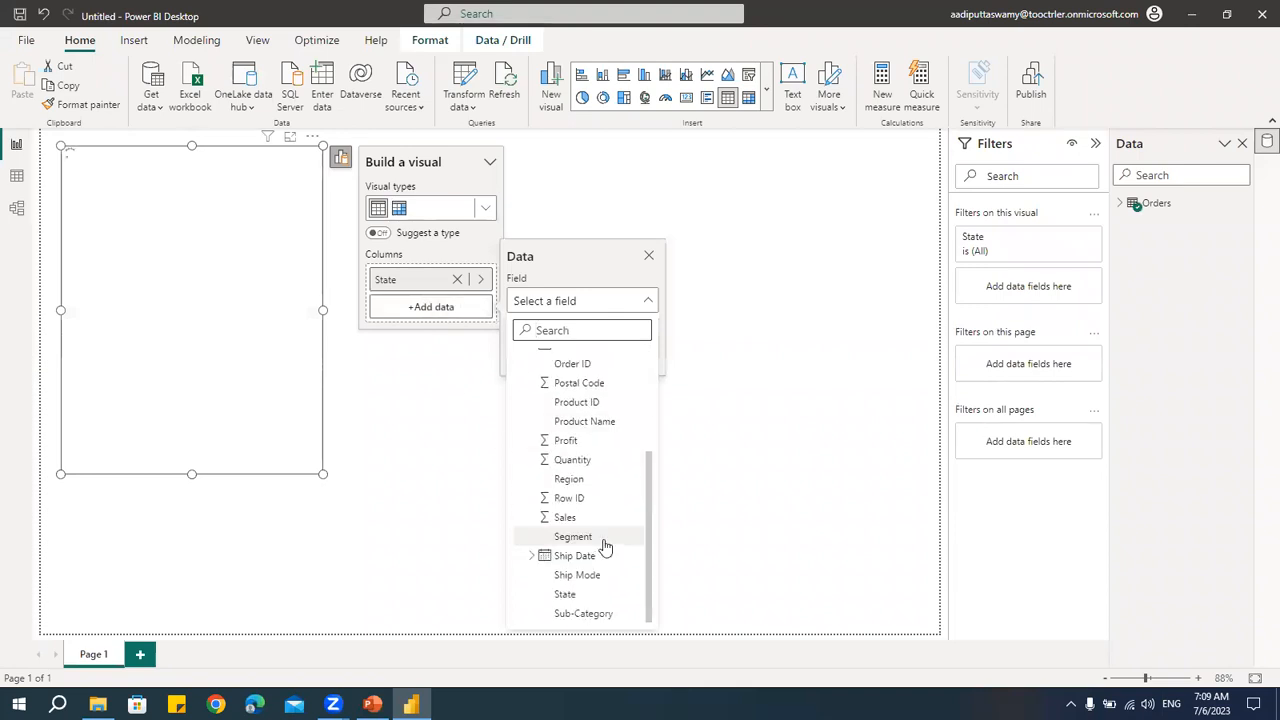
left_click(590, 517)
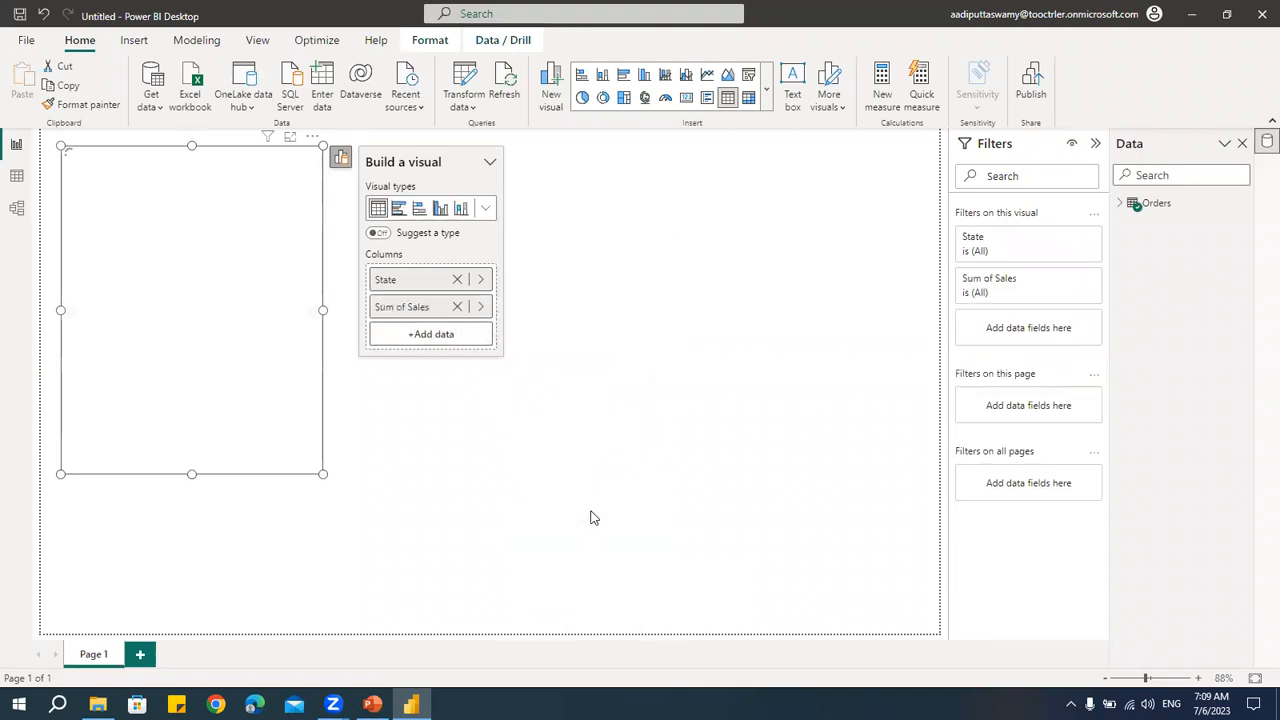
- Add the Profit and Link fields as further columns and enlarge the table to fit the link addresses
left_click(421, 340)
scroll(596, 590, "down", 3)
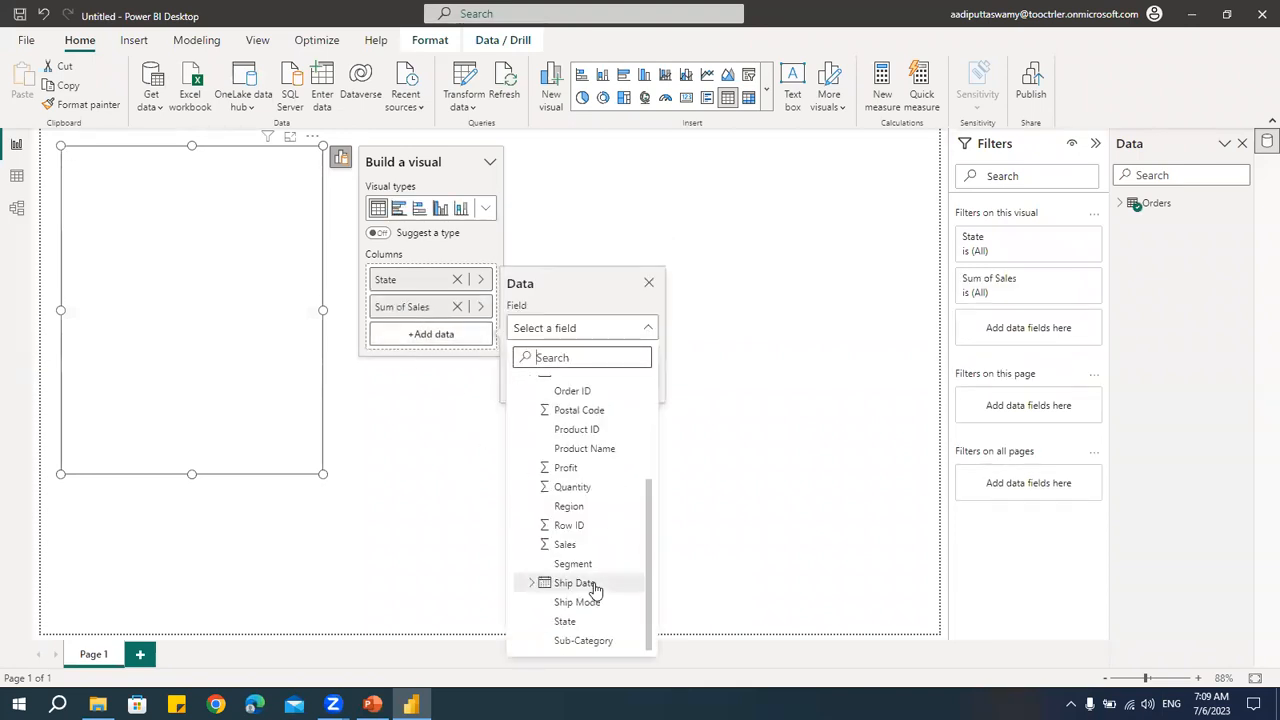
left_click(568, 469)
left_click(424, 365)
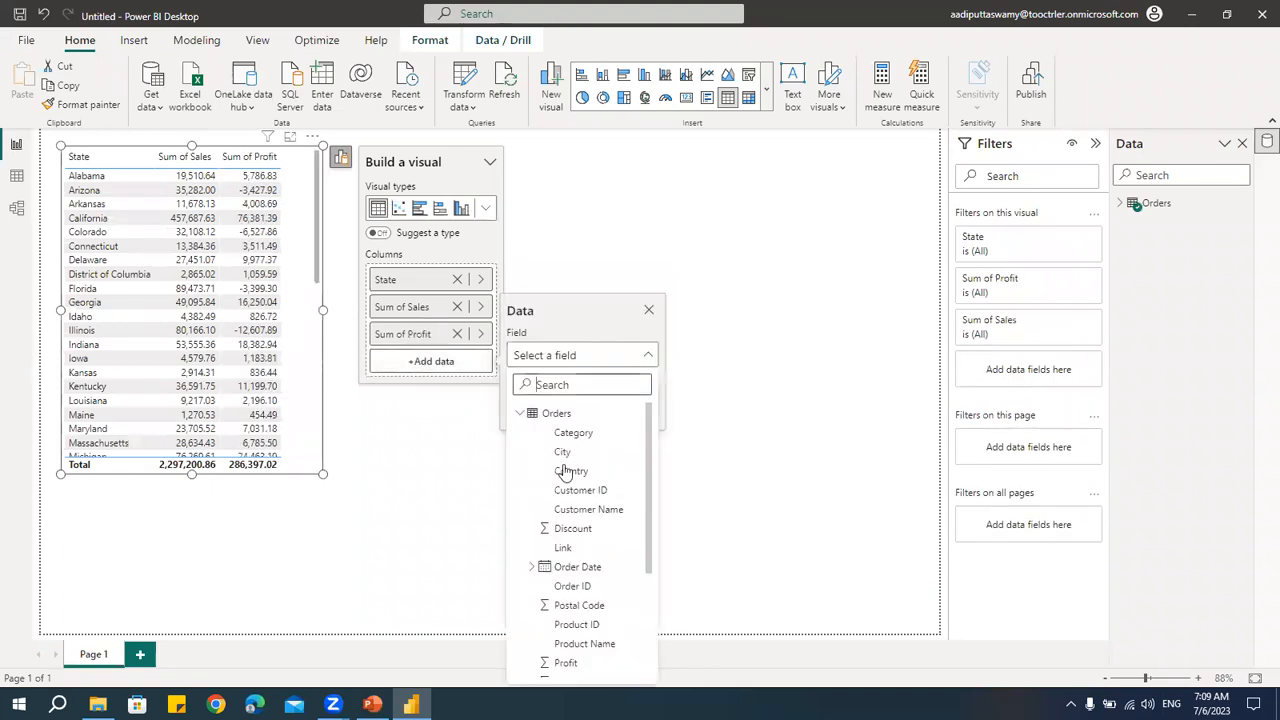
left_click(565, 548)
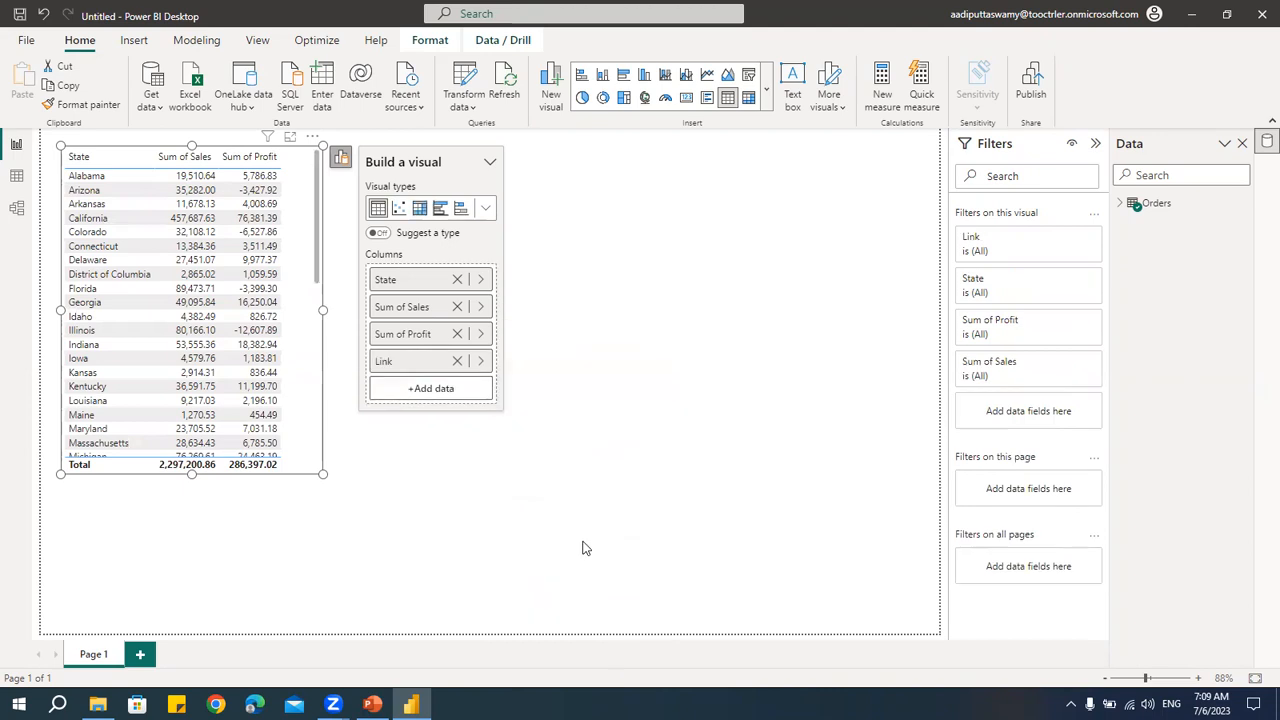
left_click_drag(322, 475, 494, 540)
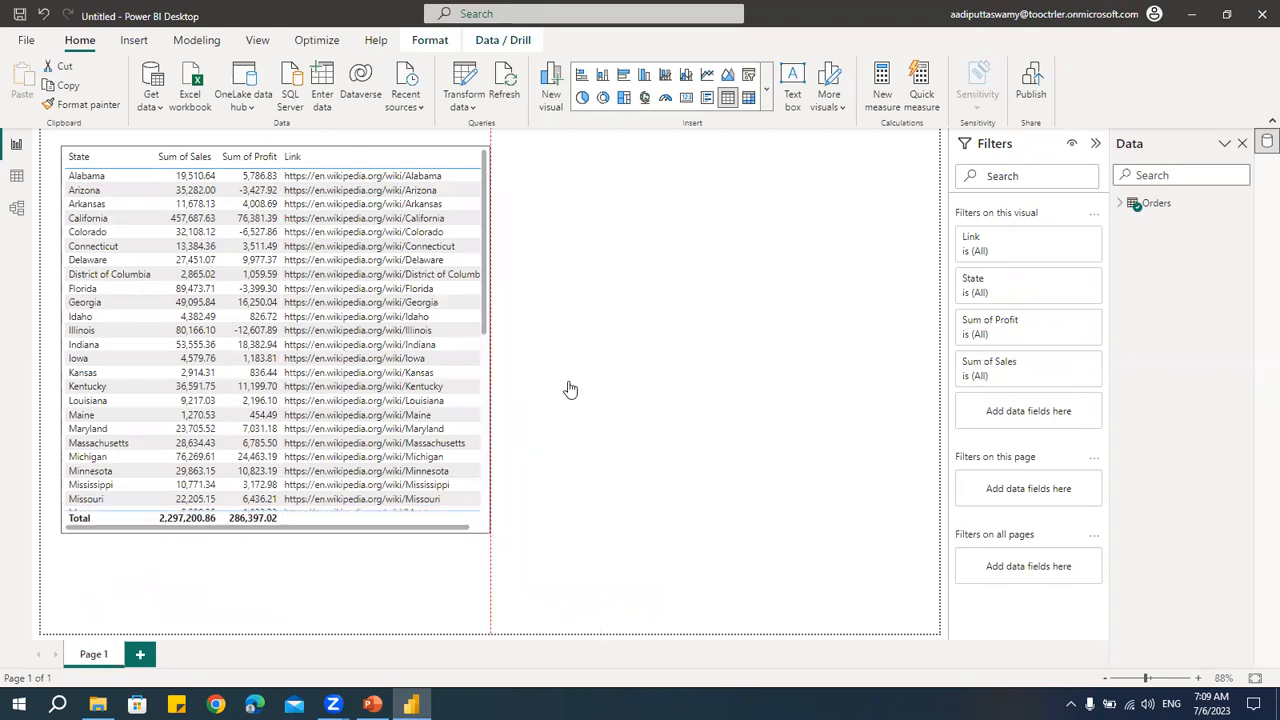
left_click(765, 211)
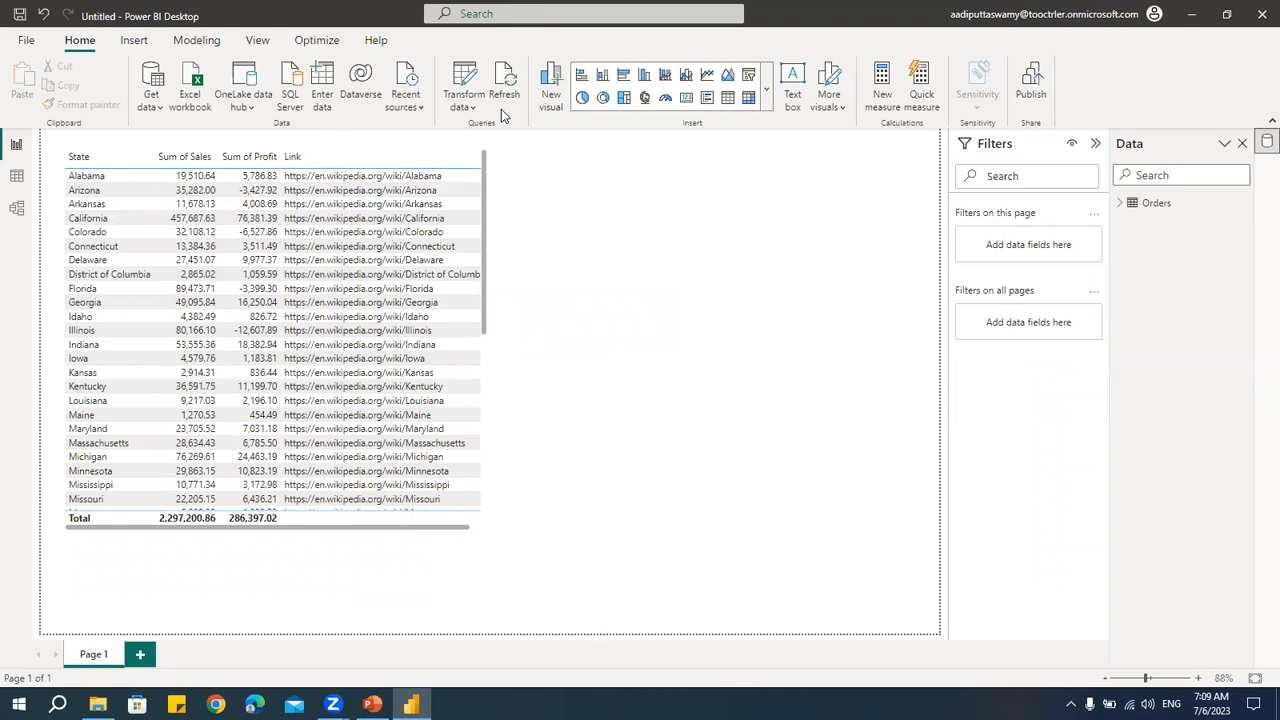
- Sort the table by Sum of Sales
left_click(476, 146)
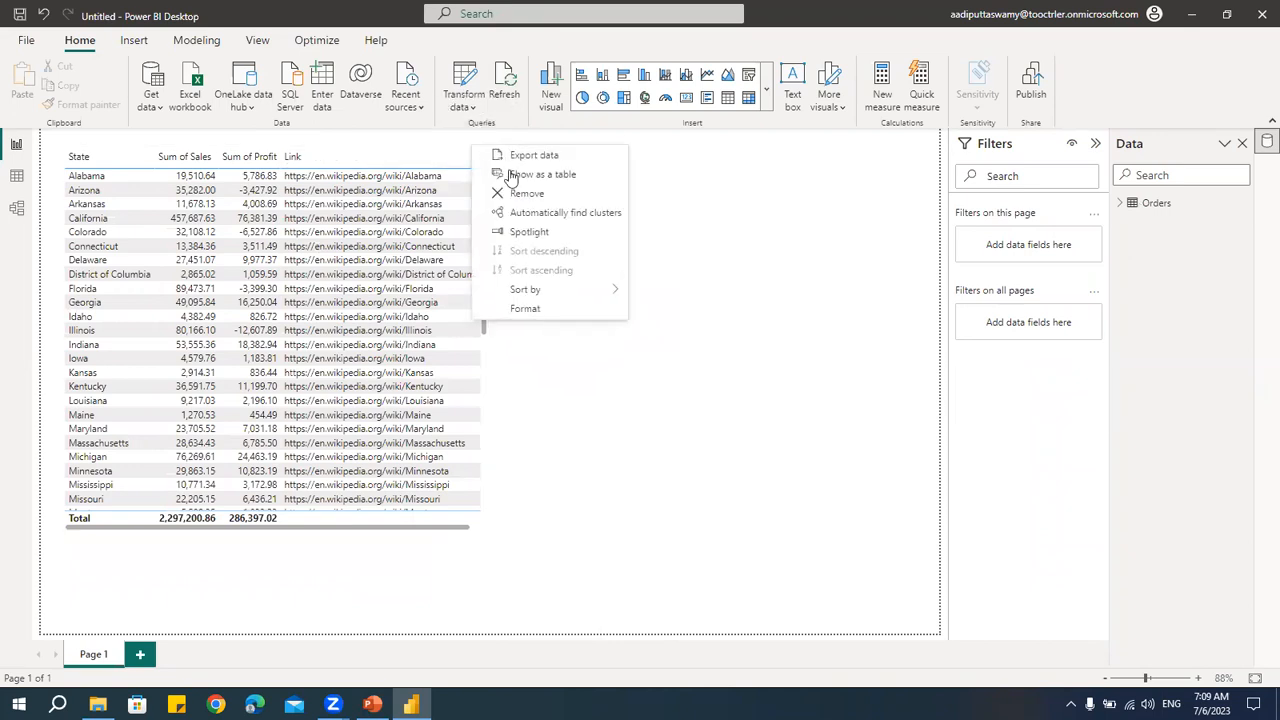
mouse_move(527, 293)
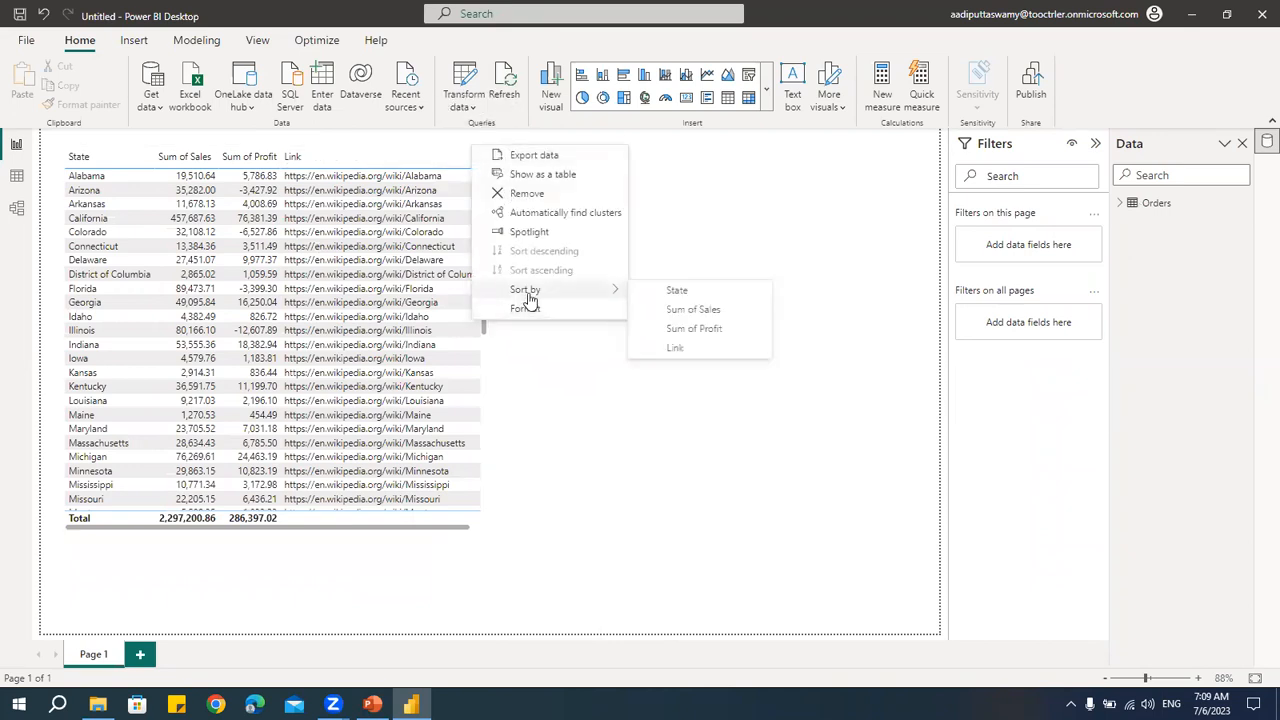
left_click(690, 310)
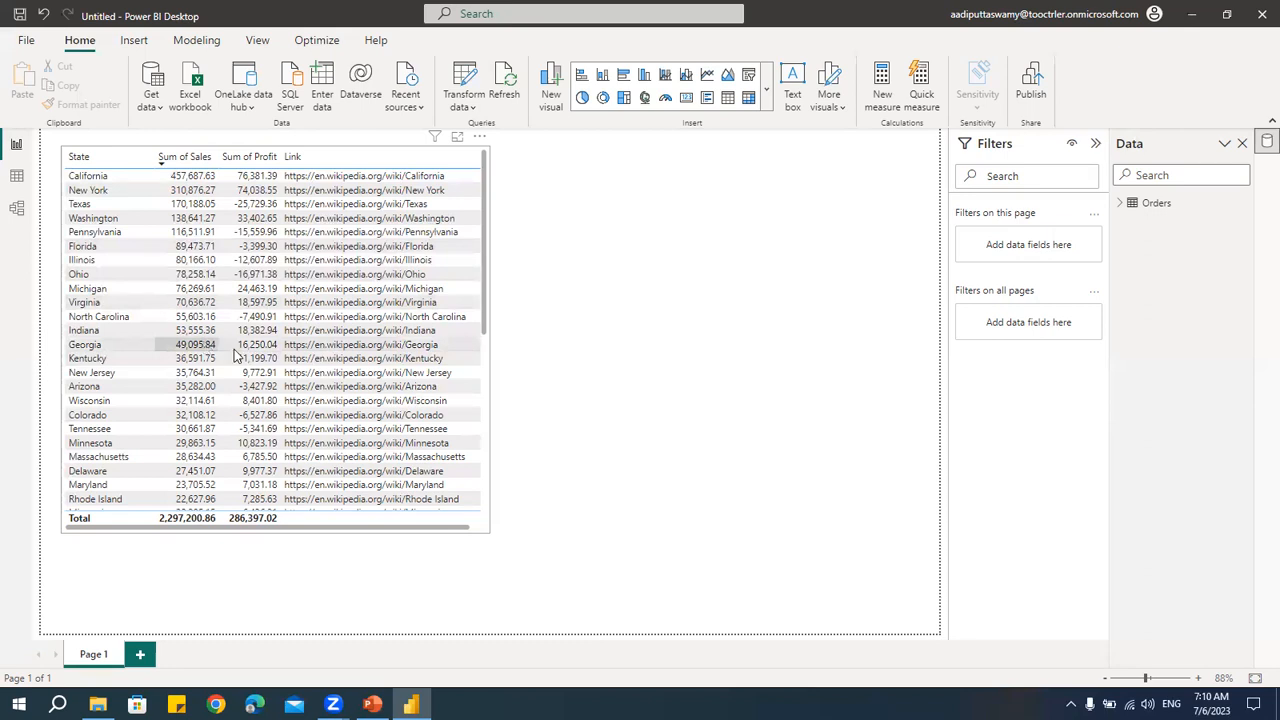
- Open the table's cell elements formatting and apply its settings to the Sum of Sales series
left_click(487, 158)
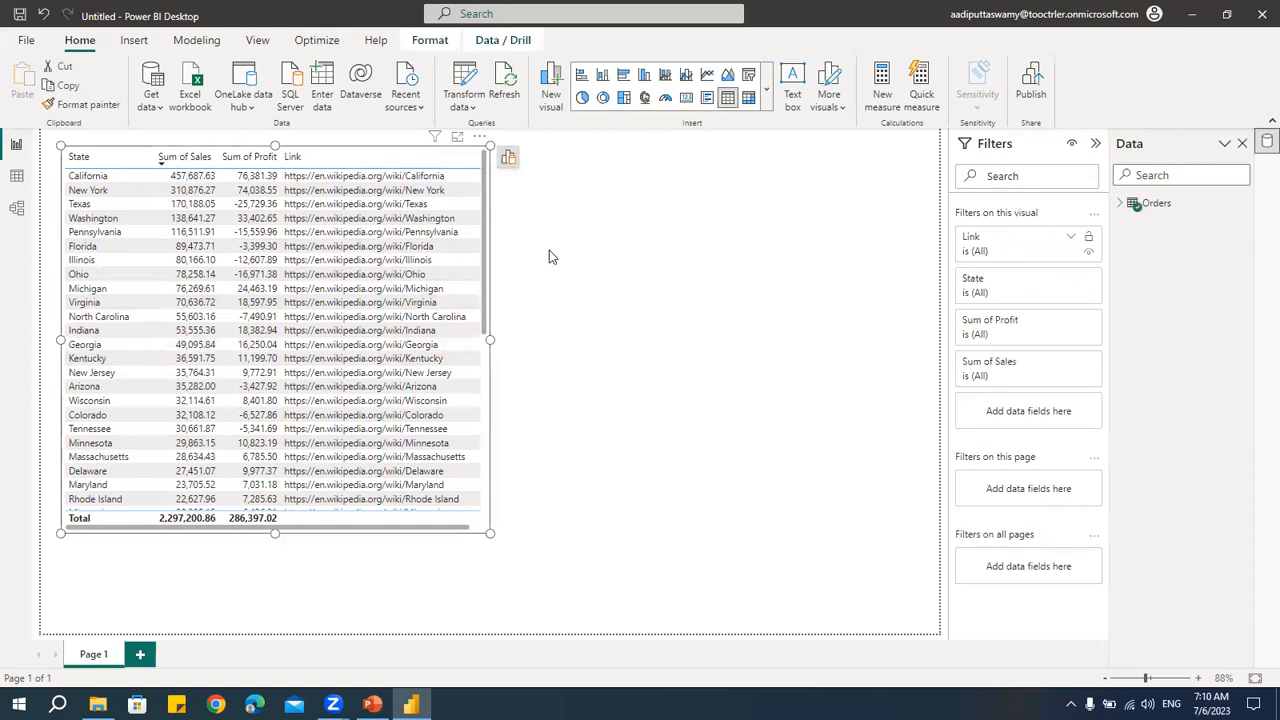
right_click(490, 185)
left_click(525, 268)
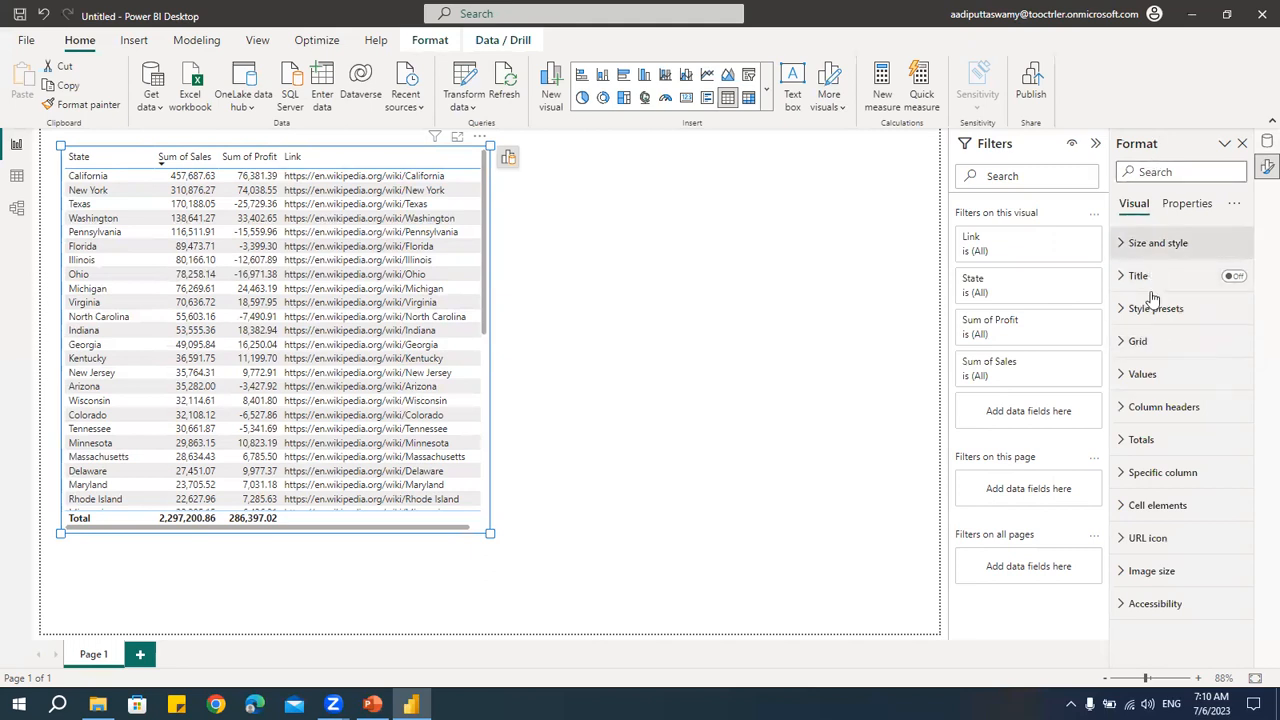
left_click(1123, 512)
scroll(1188, 426, "down", 5)
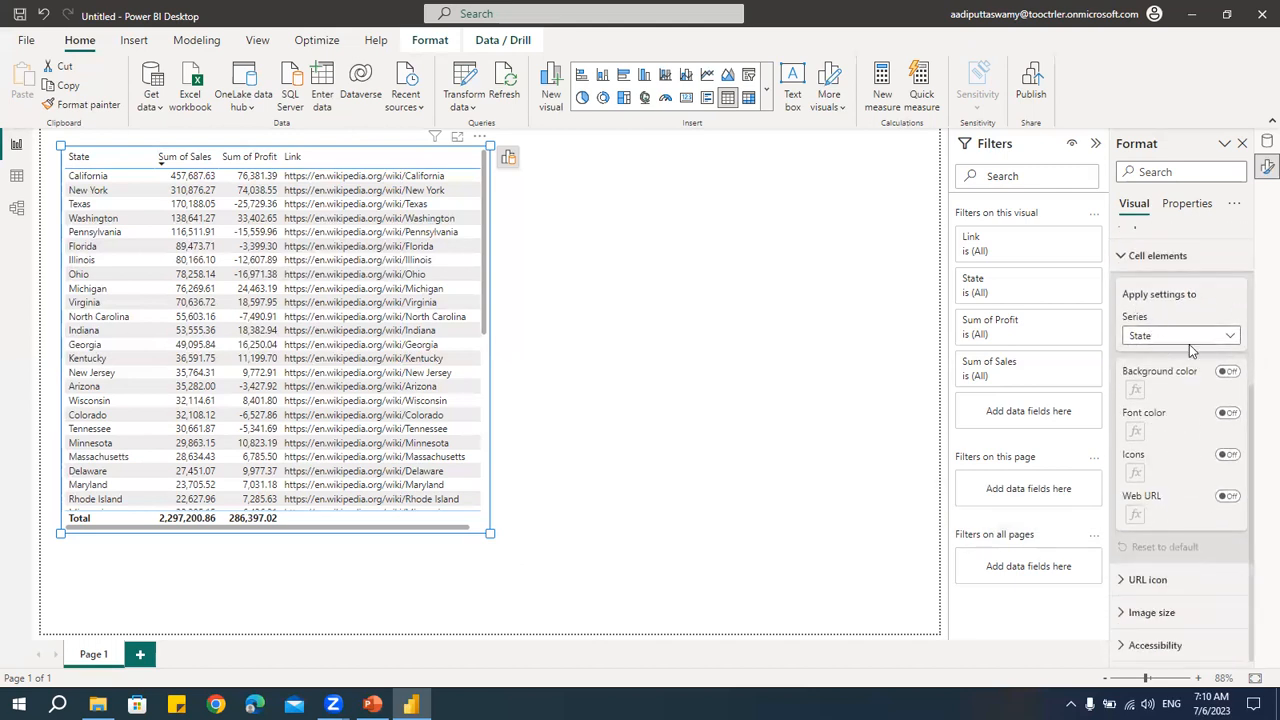
left_click(1230, 337)
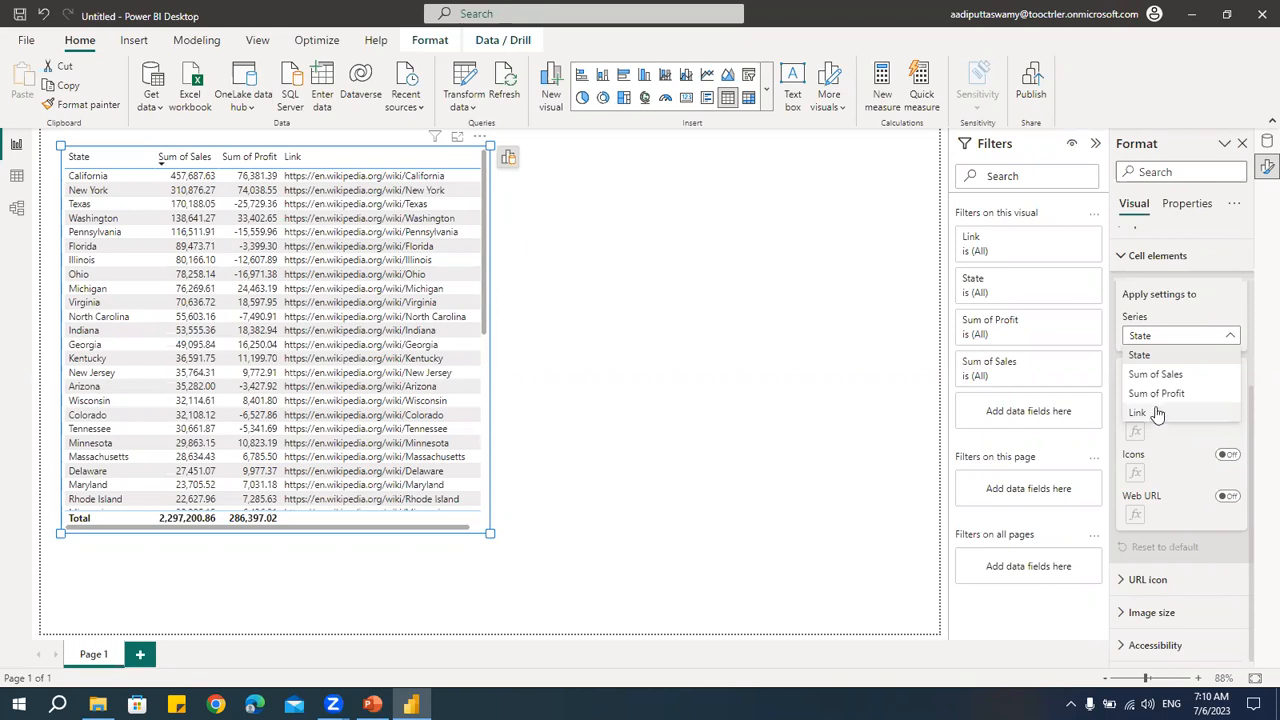
left_click(1163, 375)
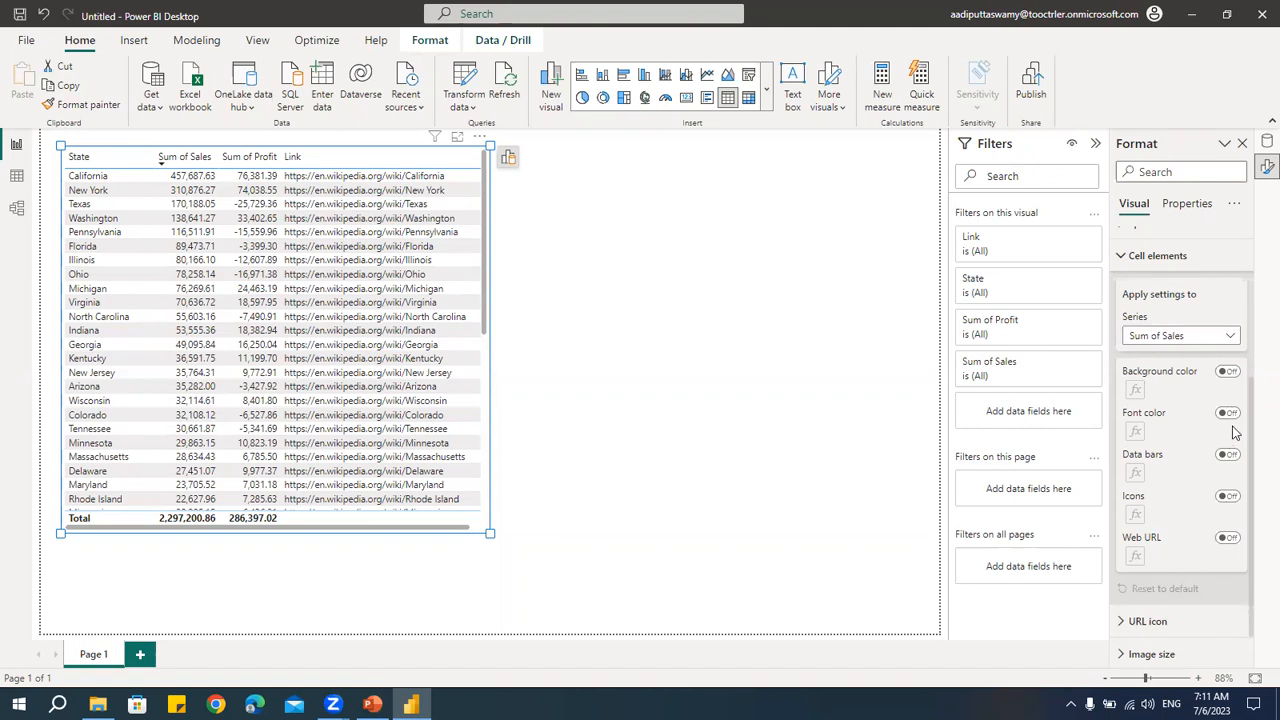
- Compare the cell element options for the State series with those for Sum of Sales, ending on Sum of Sales
left_click(1188, 340)
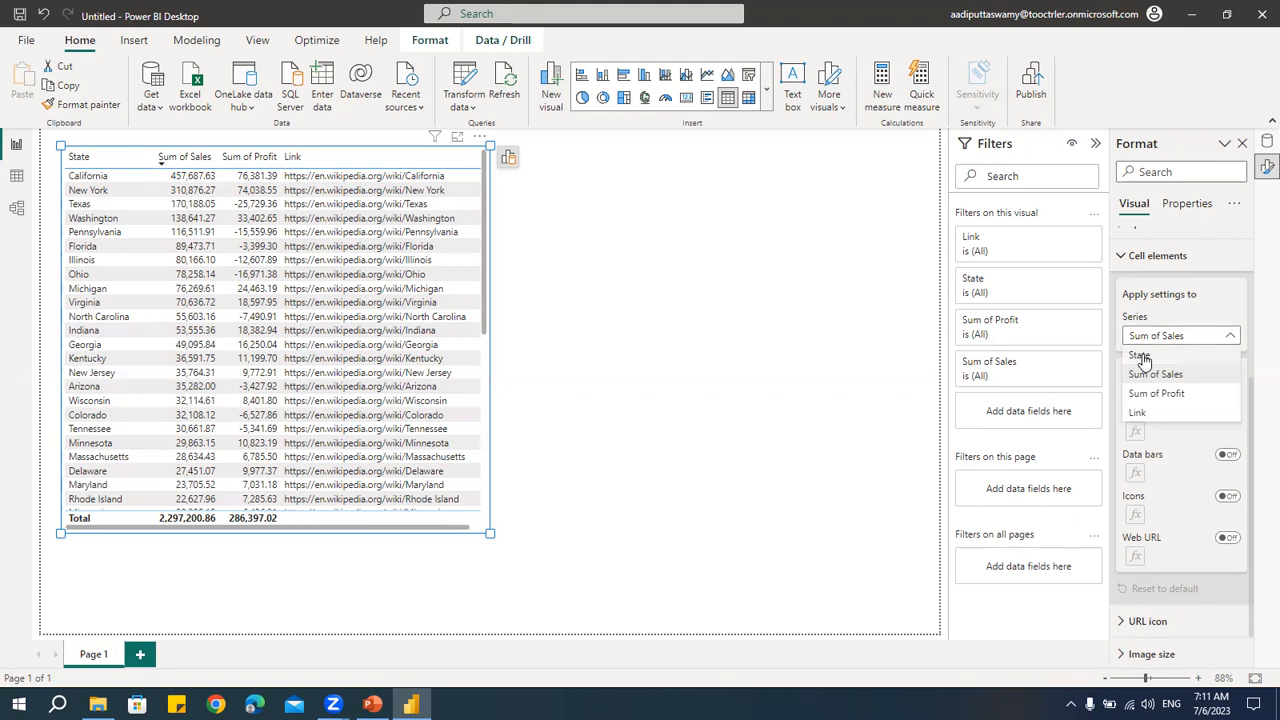
left_click(1143, 358)
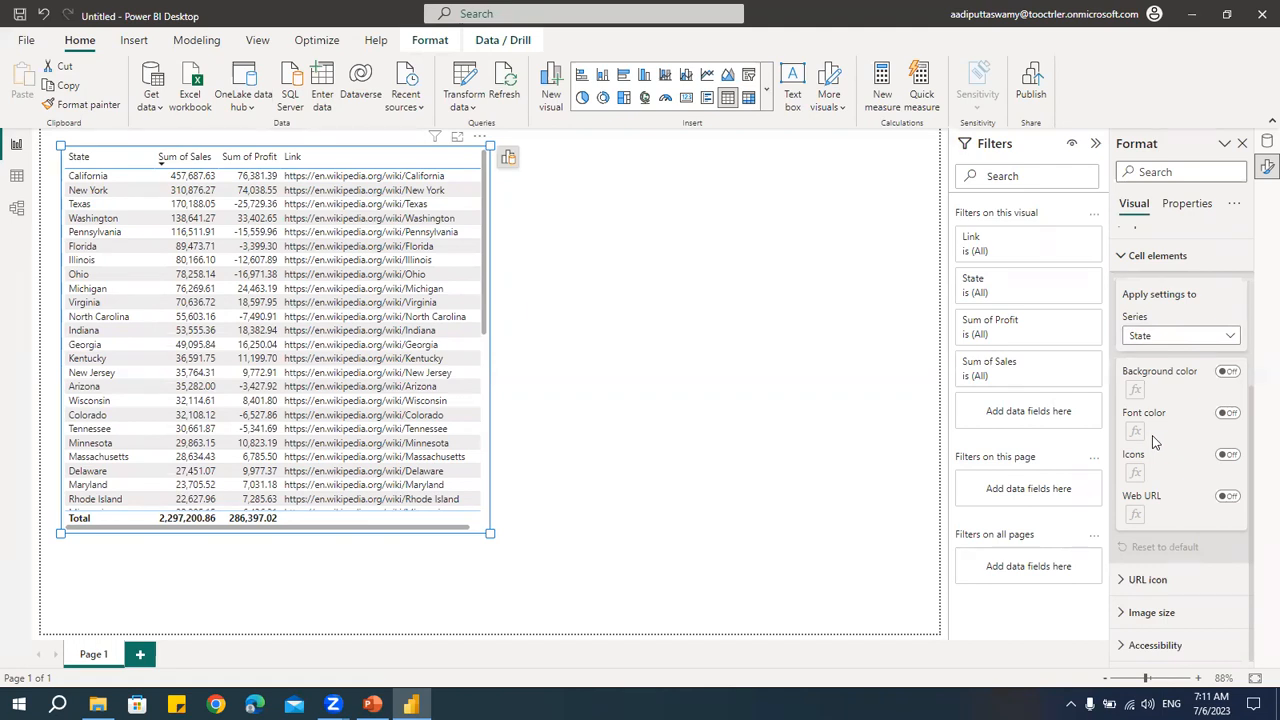
left_click(1162, 340)
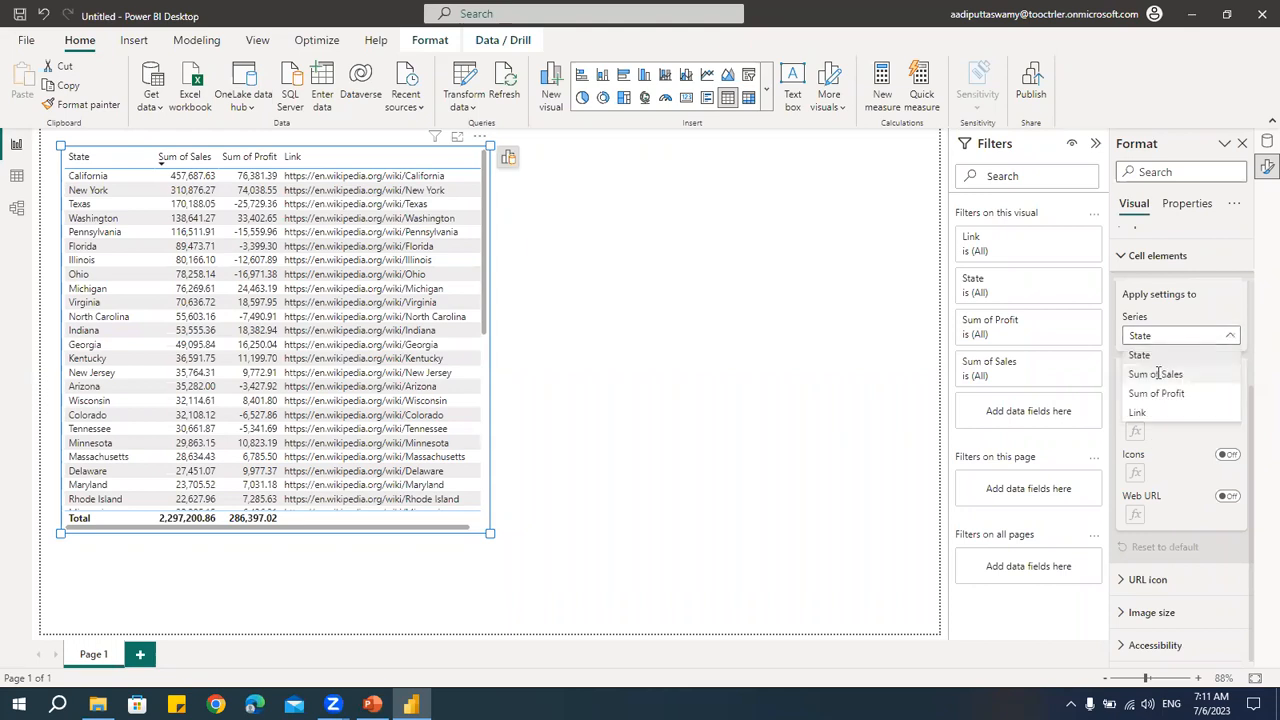
left_click(1157, 376)
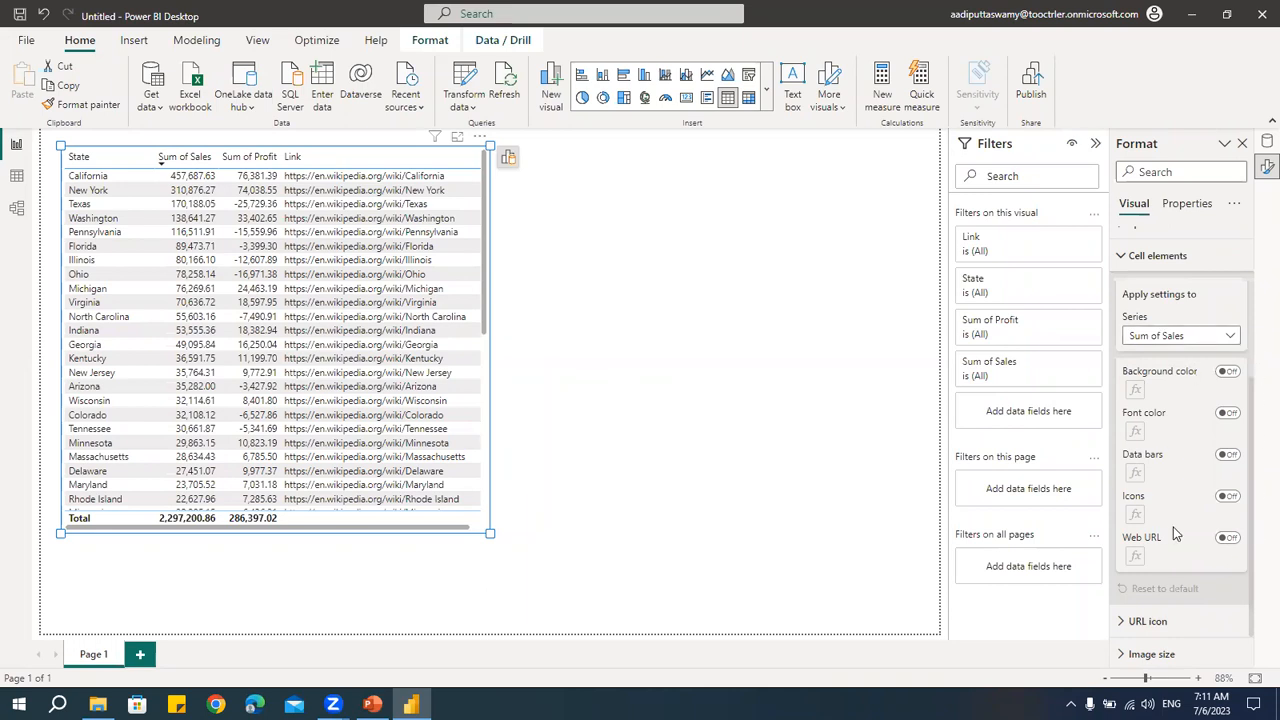
- Turn on background color for Sum of Sales and open its conditional formatting settings, moved aside from the table
left_click(1229, 372)
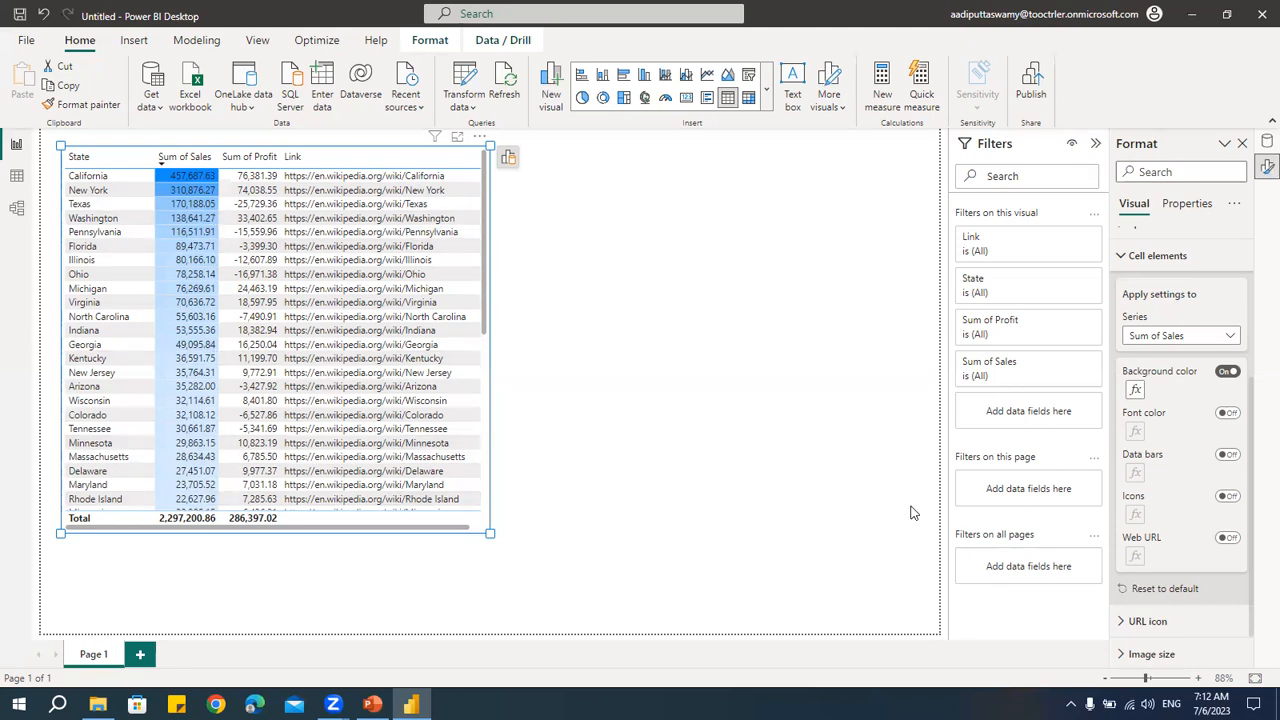
left_click(1136, 391)
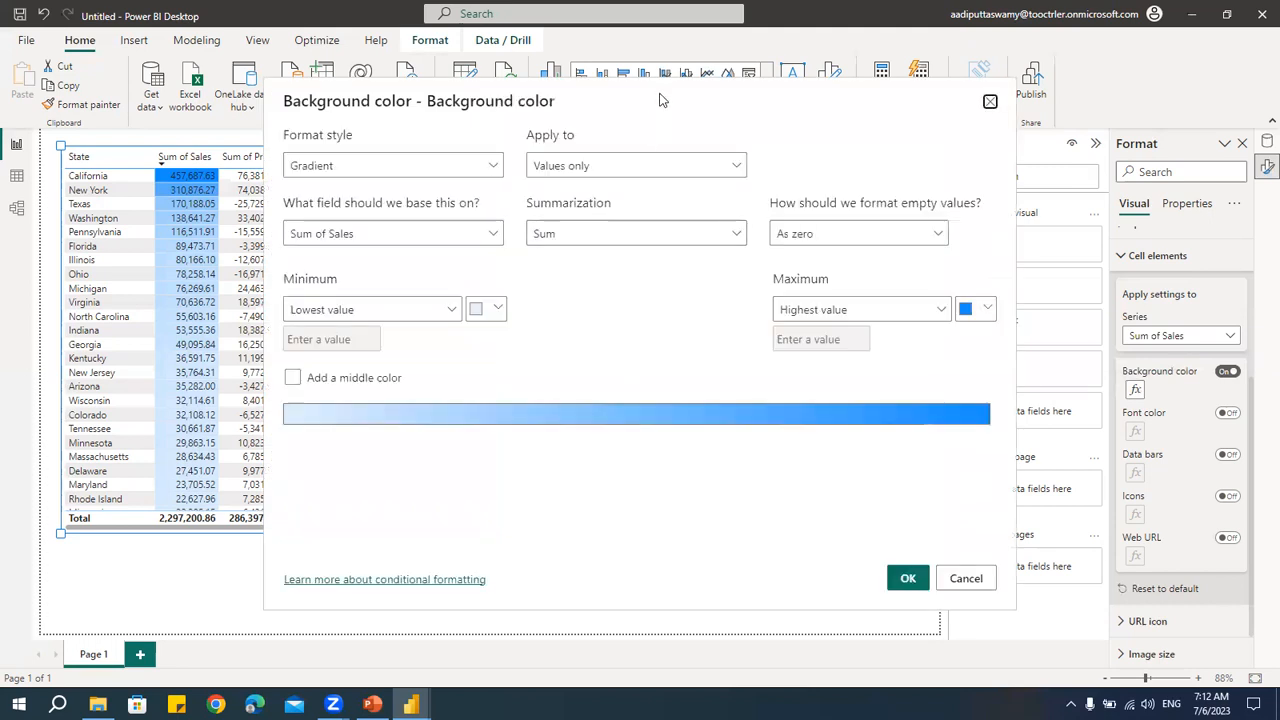
left_click_drag(660, 98, 585, 99)
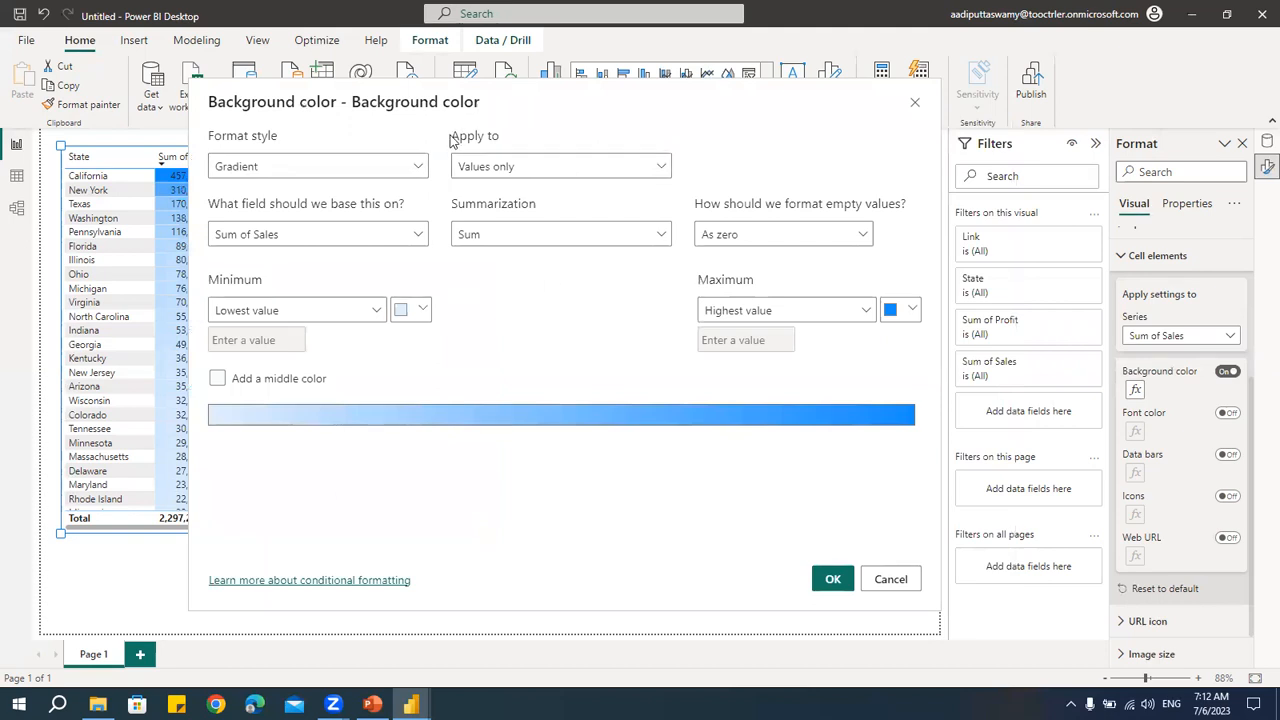
- Review the choices for where the background color applies and how it summarizes, keeping Values only and Sum
left_click(550, 167)
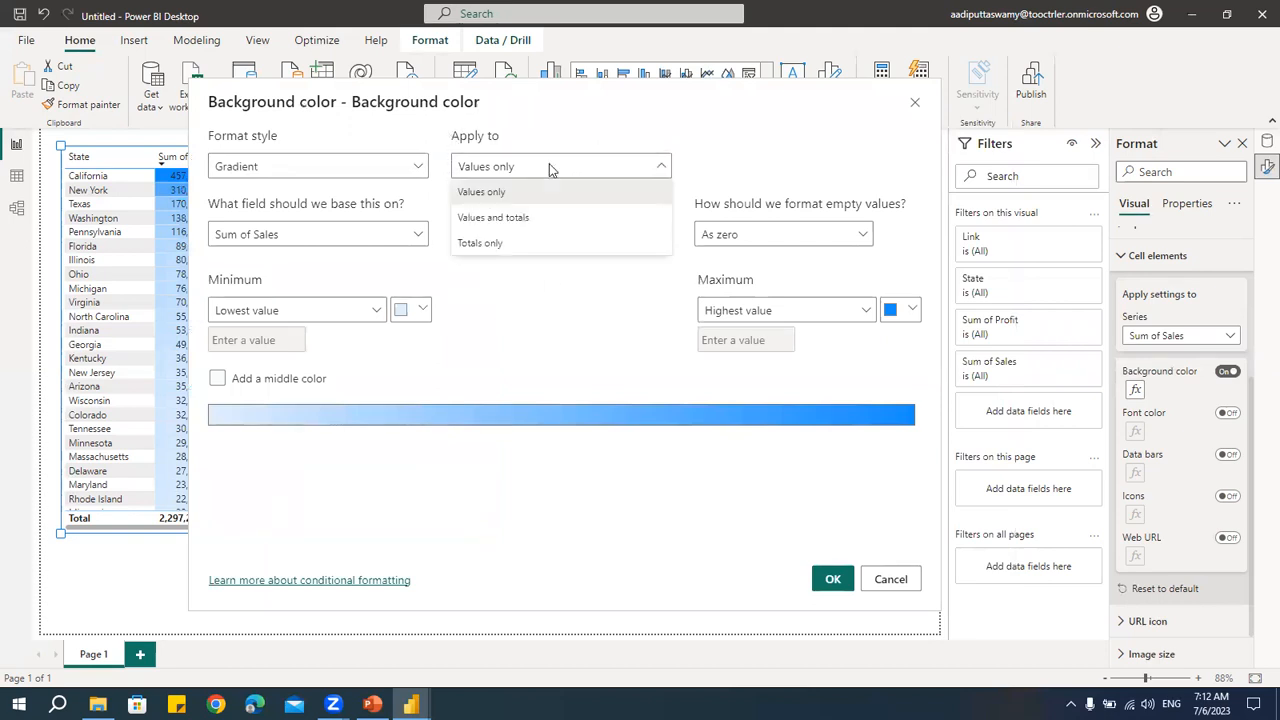
left_click(494, 192)
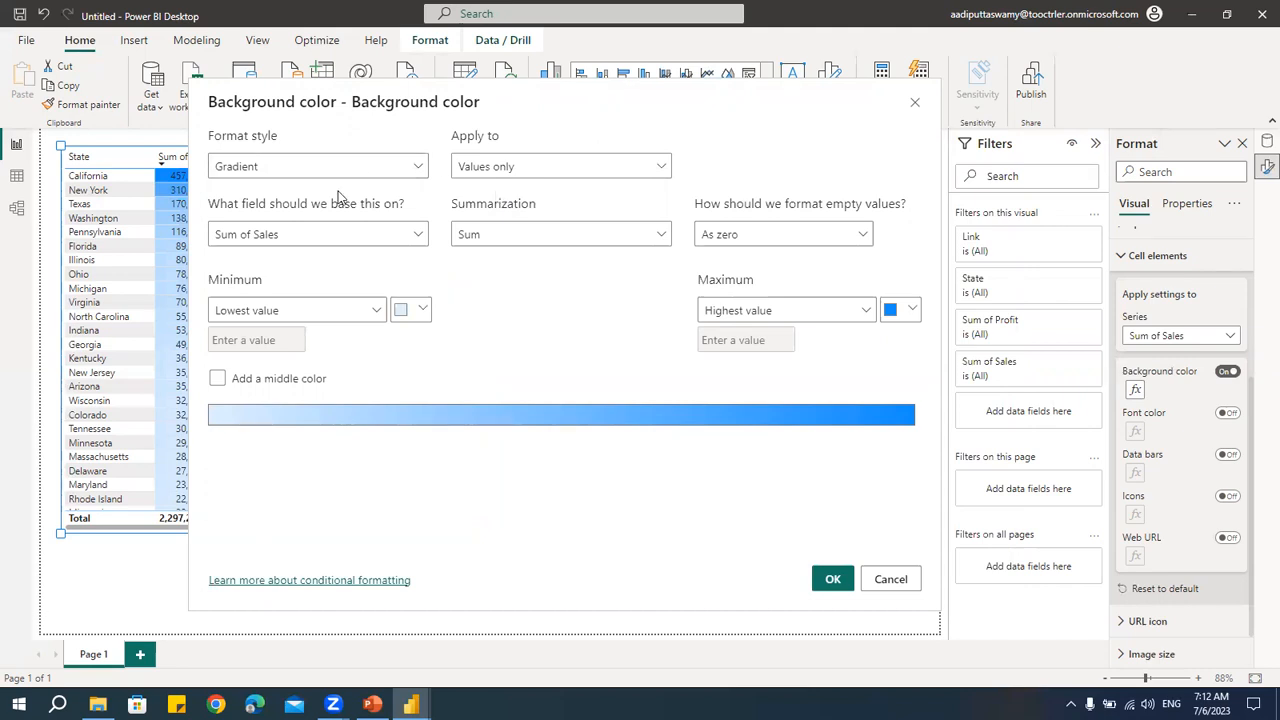
left_click(510, 238)
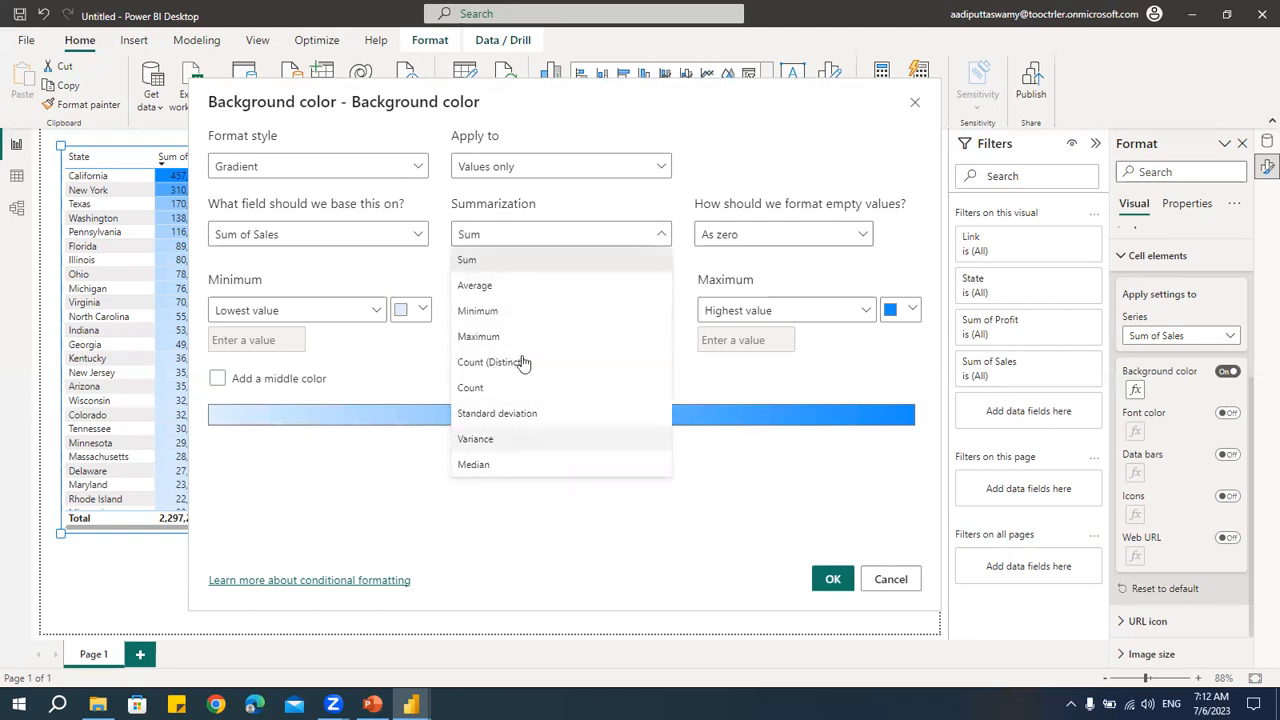
left_click(577, 204)
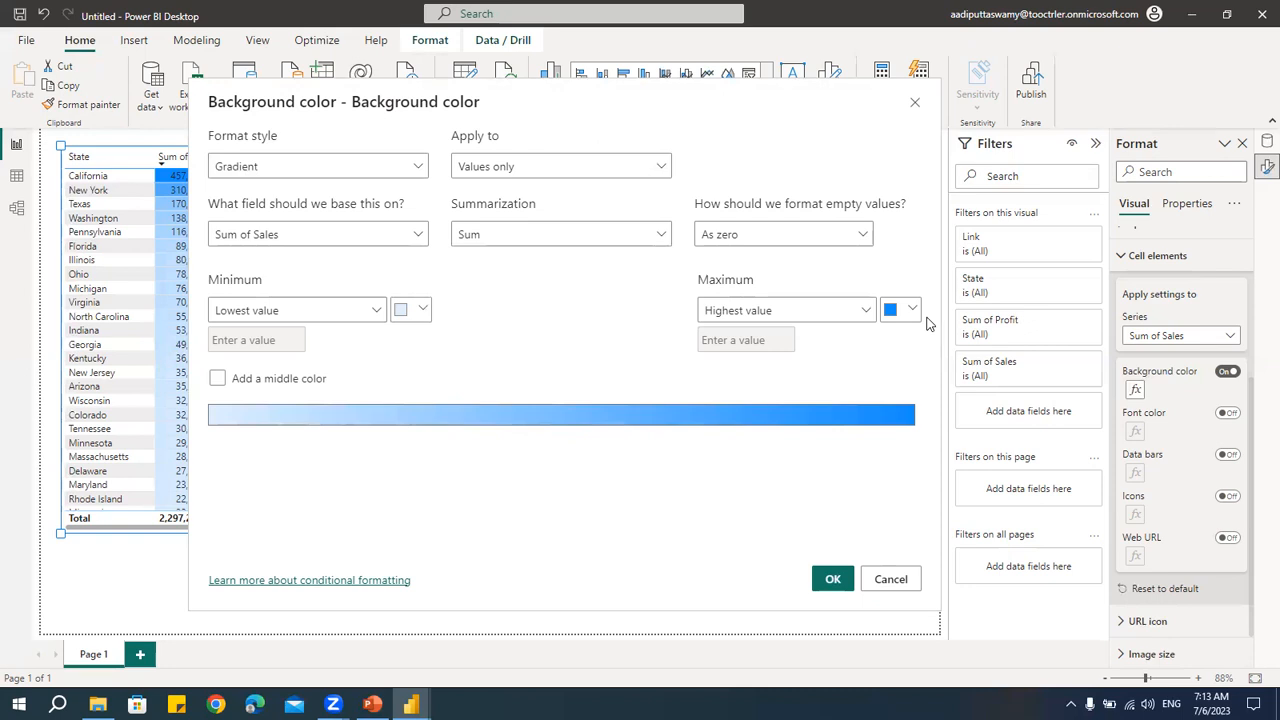
left_click(405, 310)
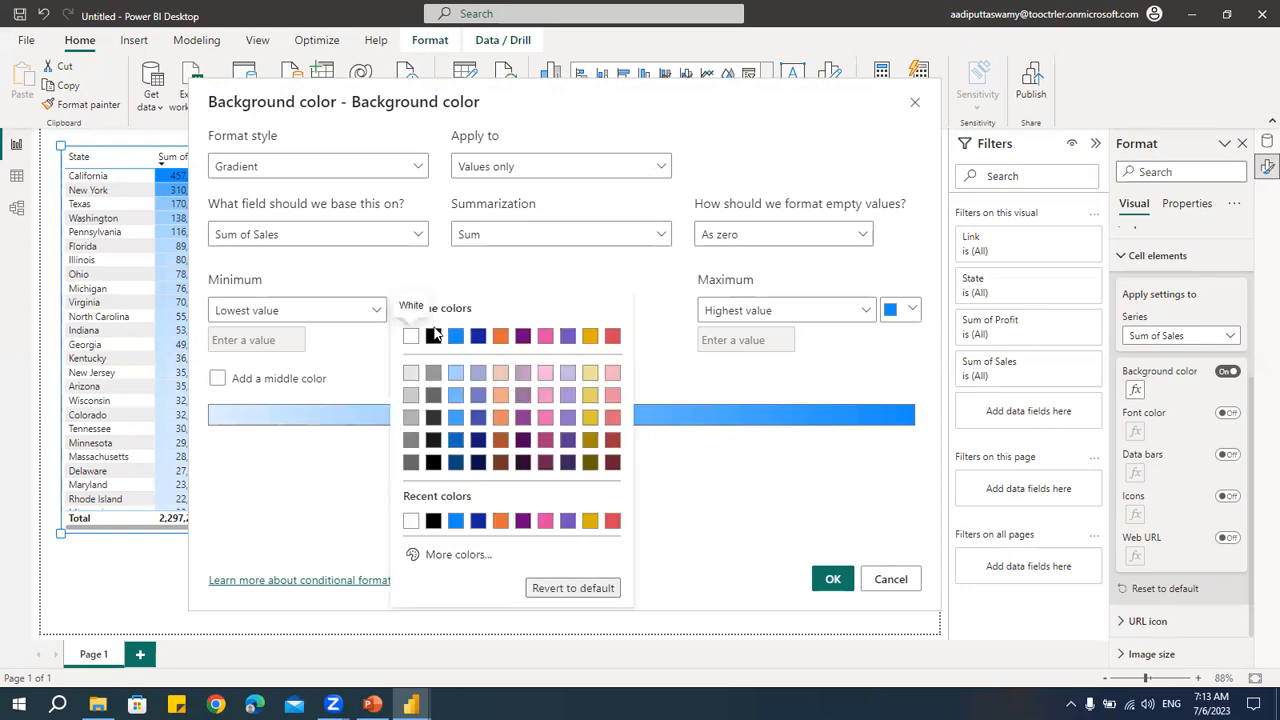
left_click(590, 521)
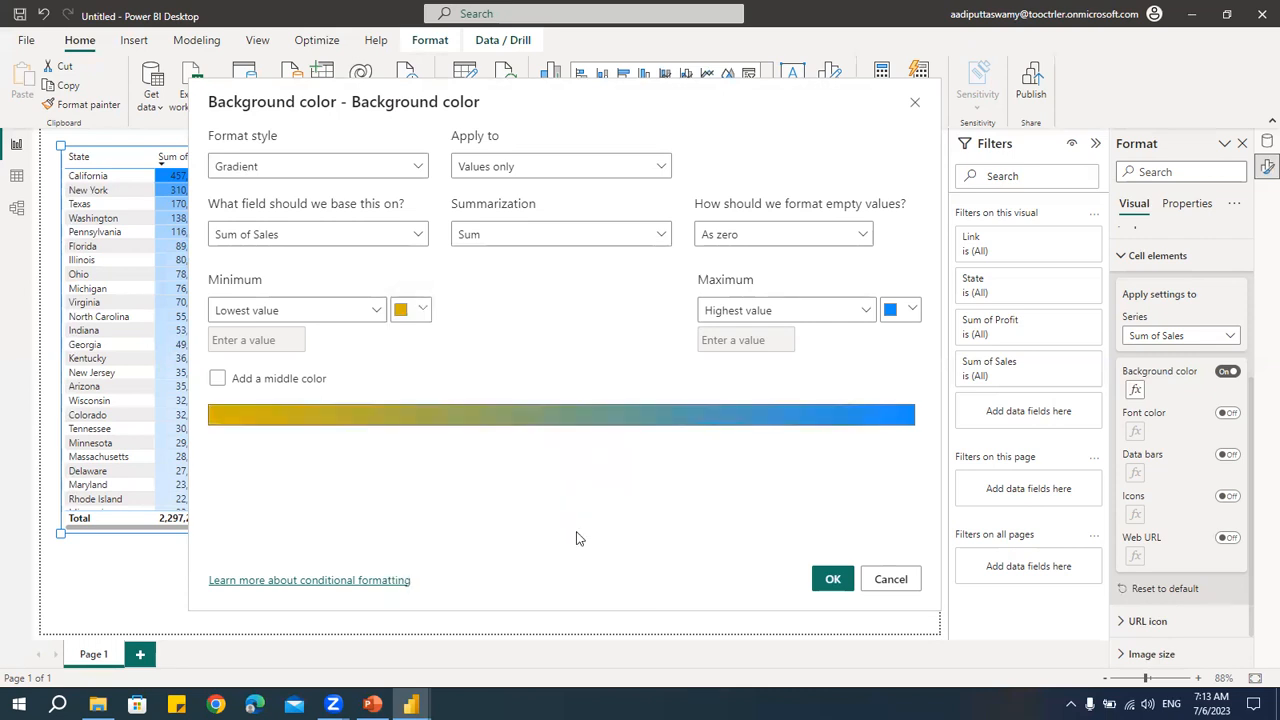
left_click(912, 310)
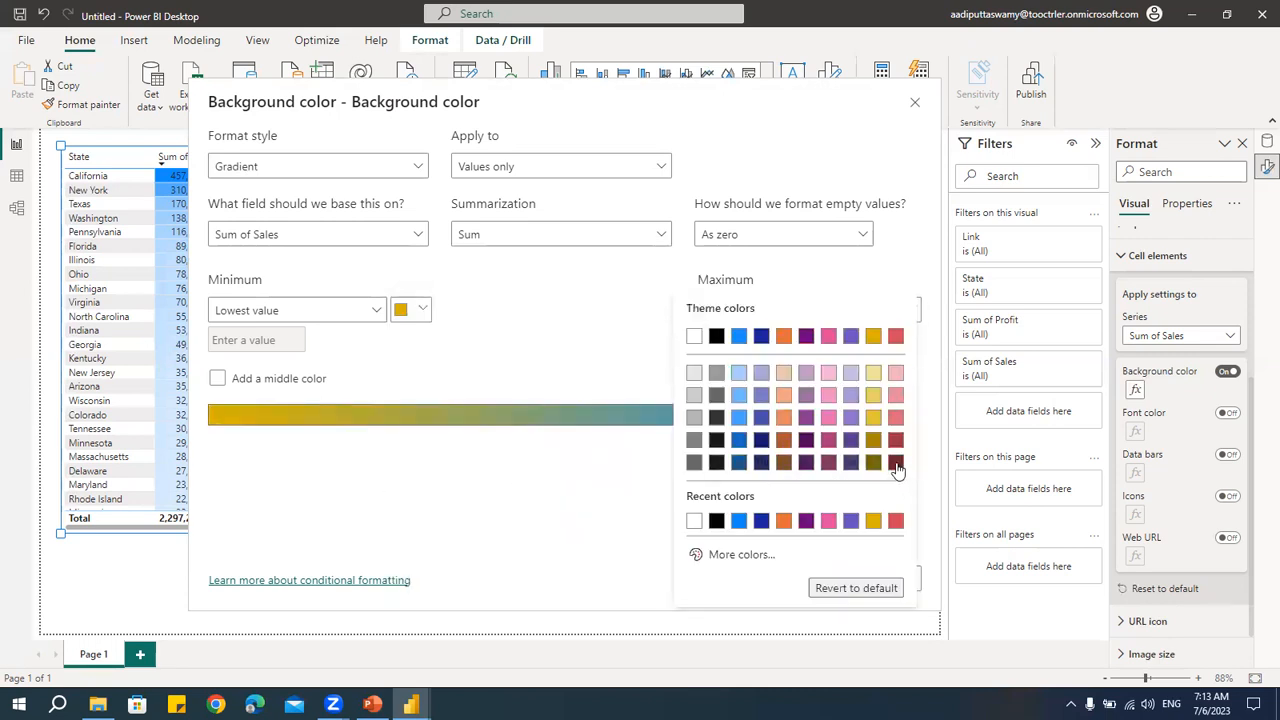
left_click(895, 461)
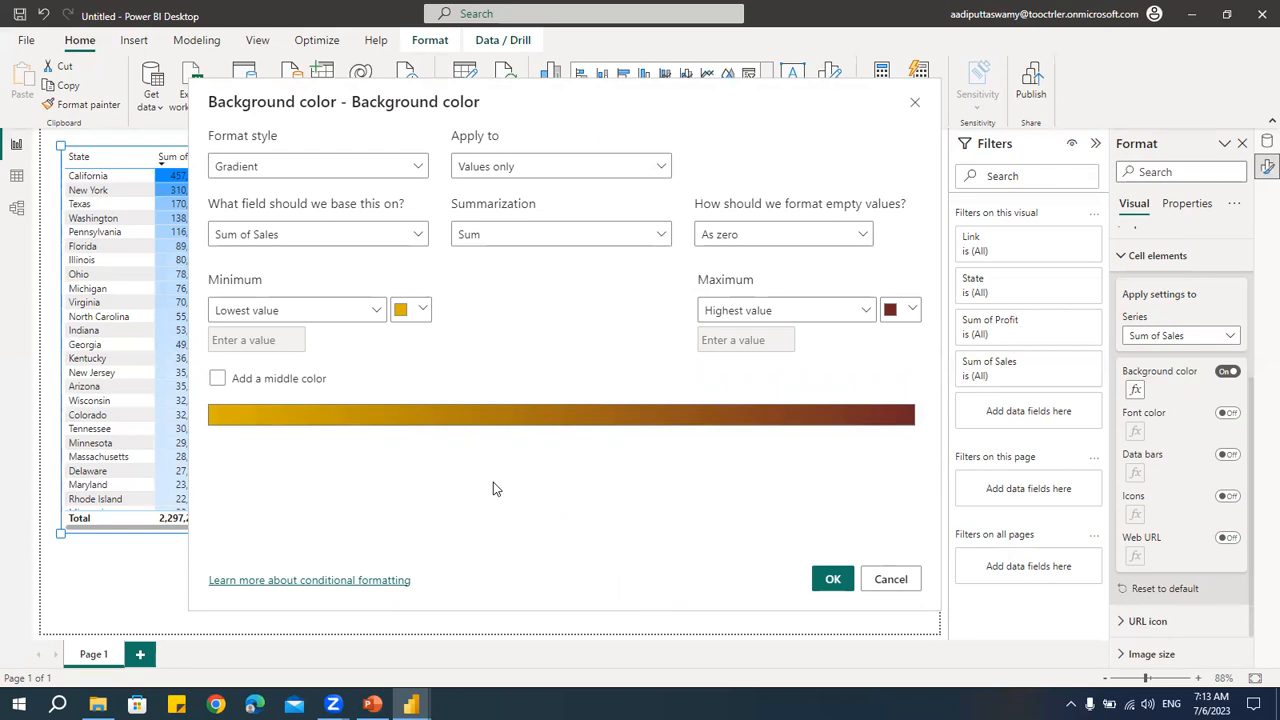
left_click(410, 310)
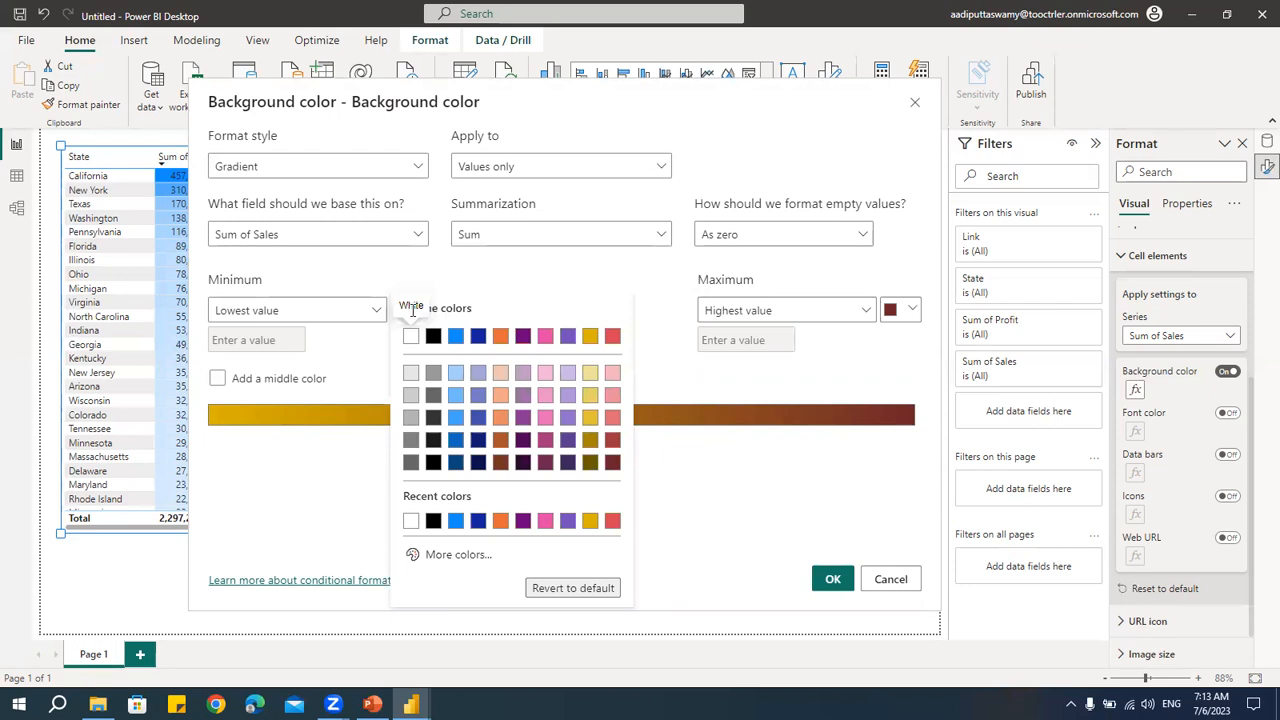
left_click(456, 373)
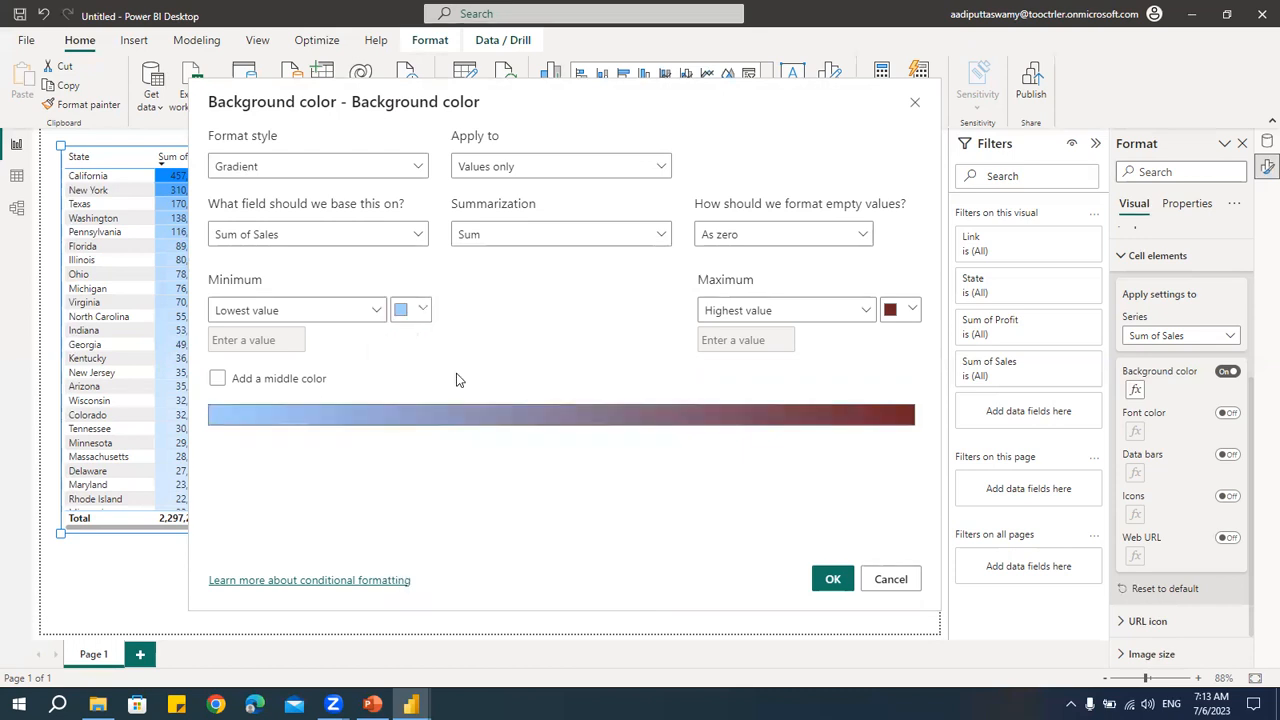
left_click(899, 311)
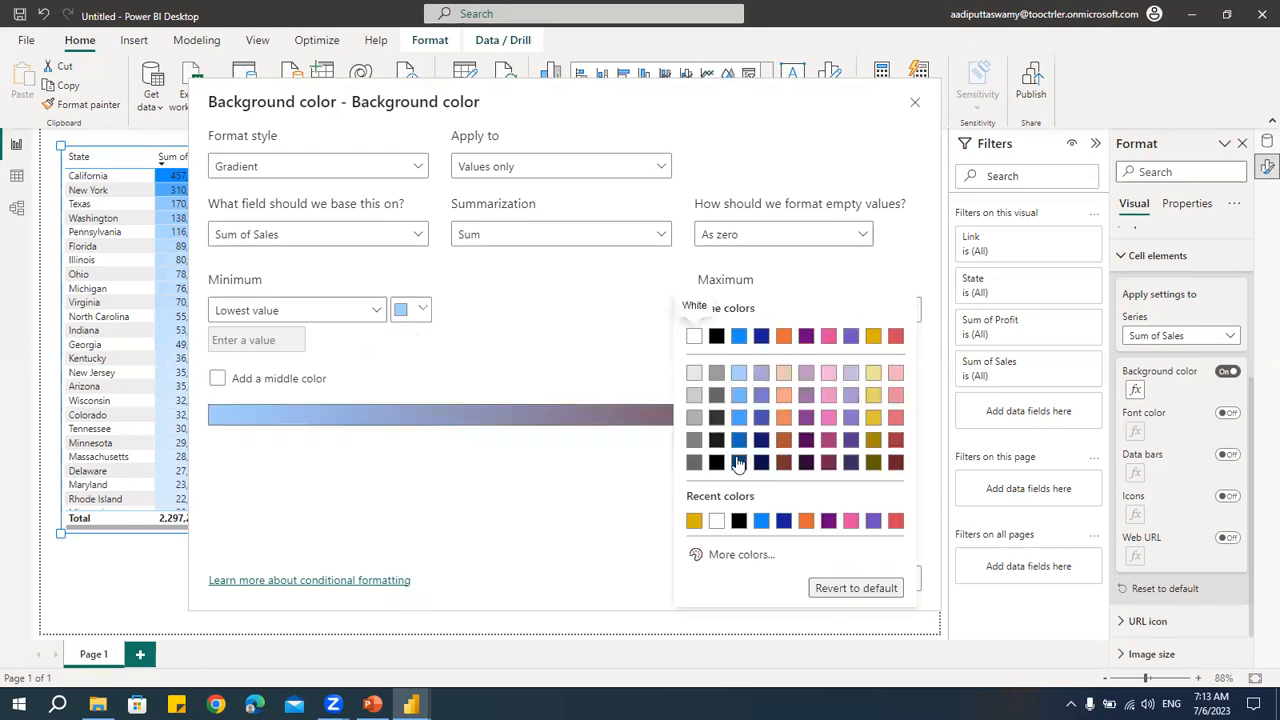
left_click(739, 455)
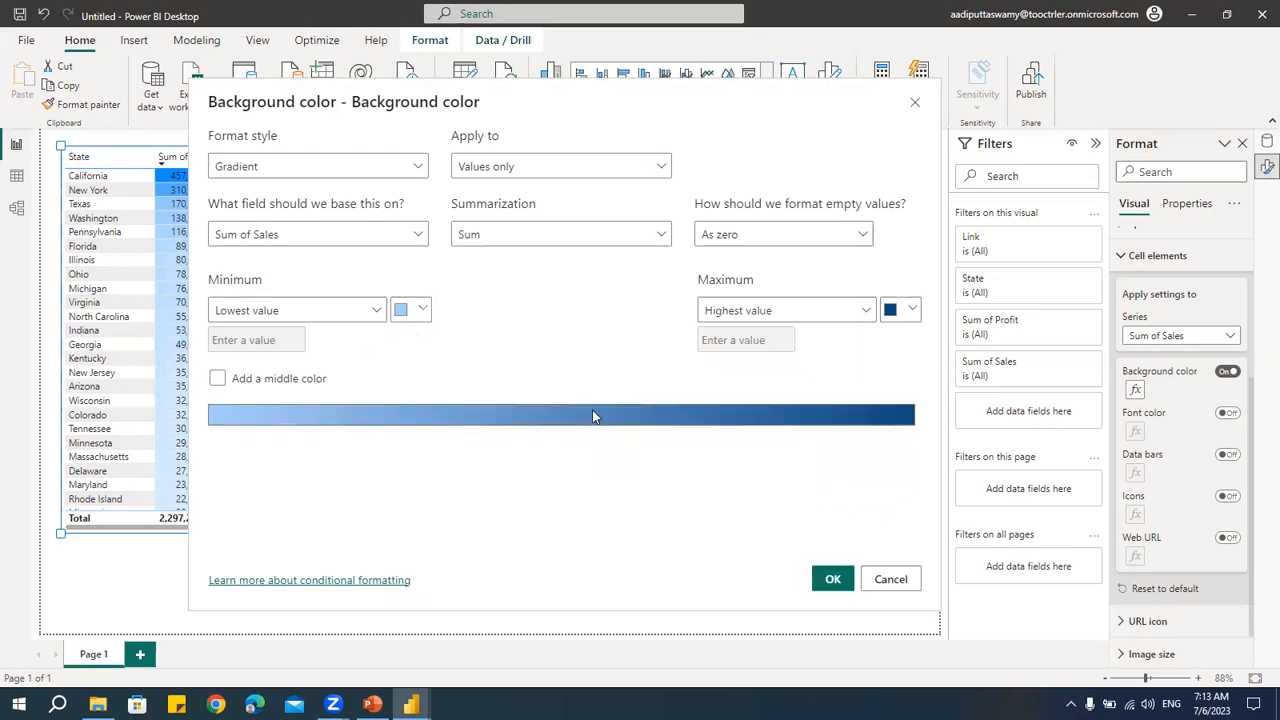
left_click(899, 311)
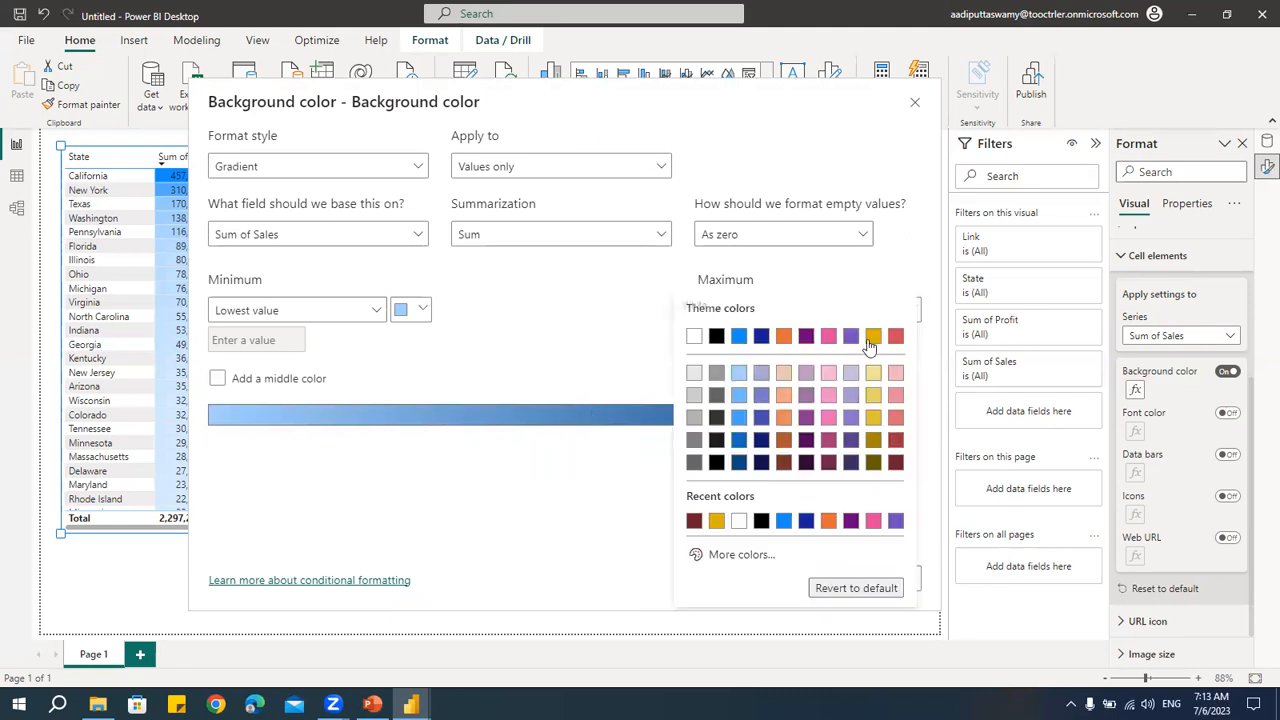
left_click(739, 445)
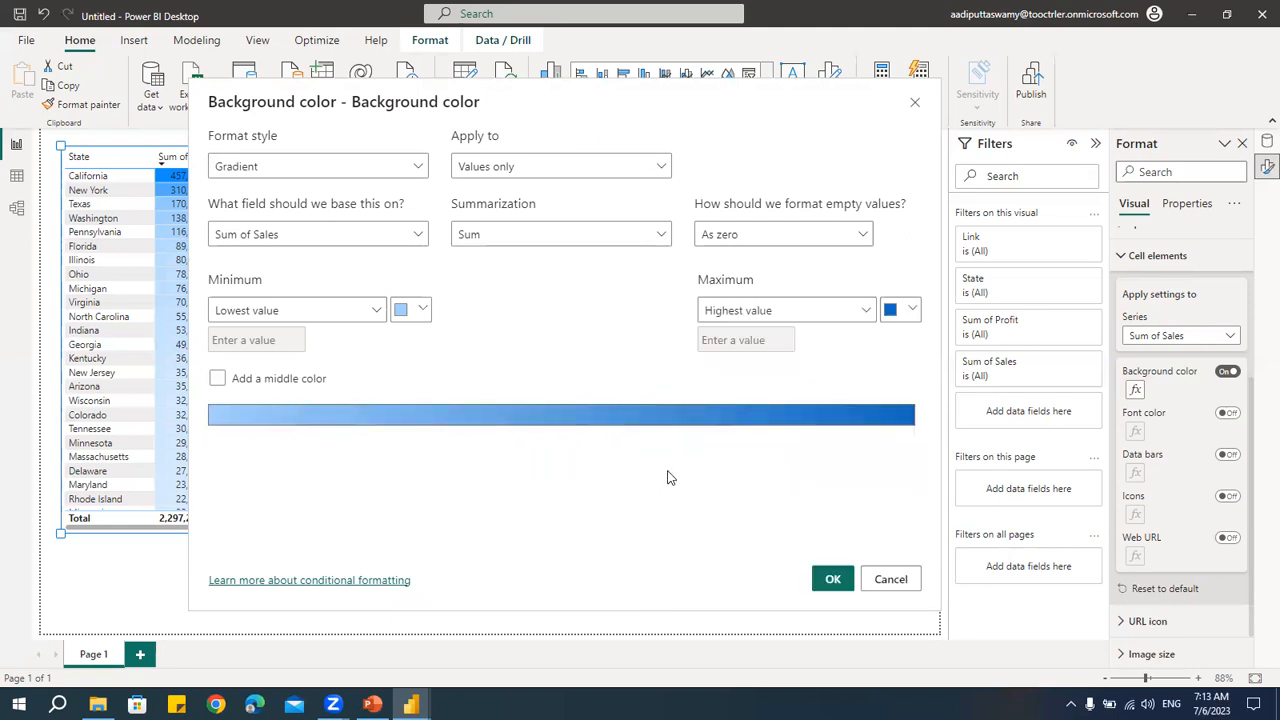
left_click(890, 579)
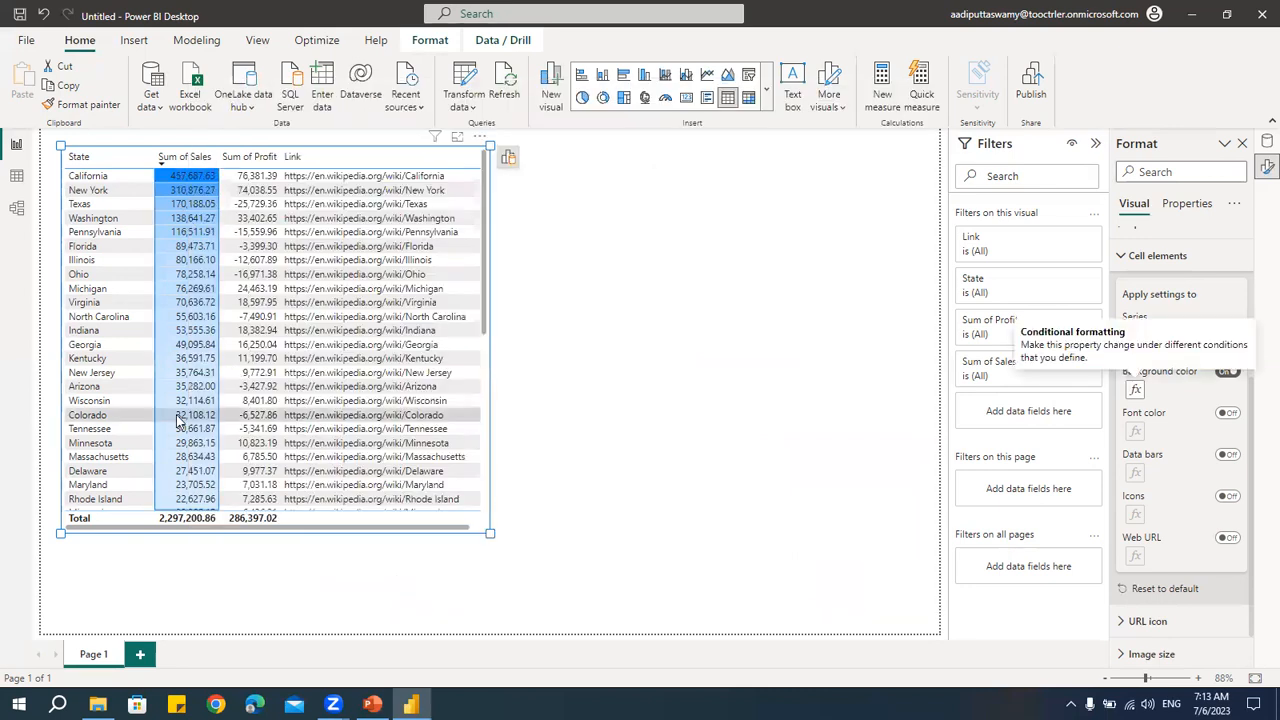
- Set the maximum of the Sum of Sales background gradient to a custom value of 50000 and apply it
left_click(1135, 389)
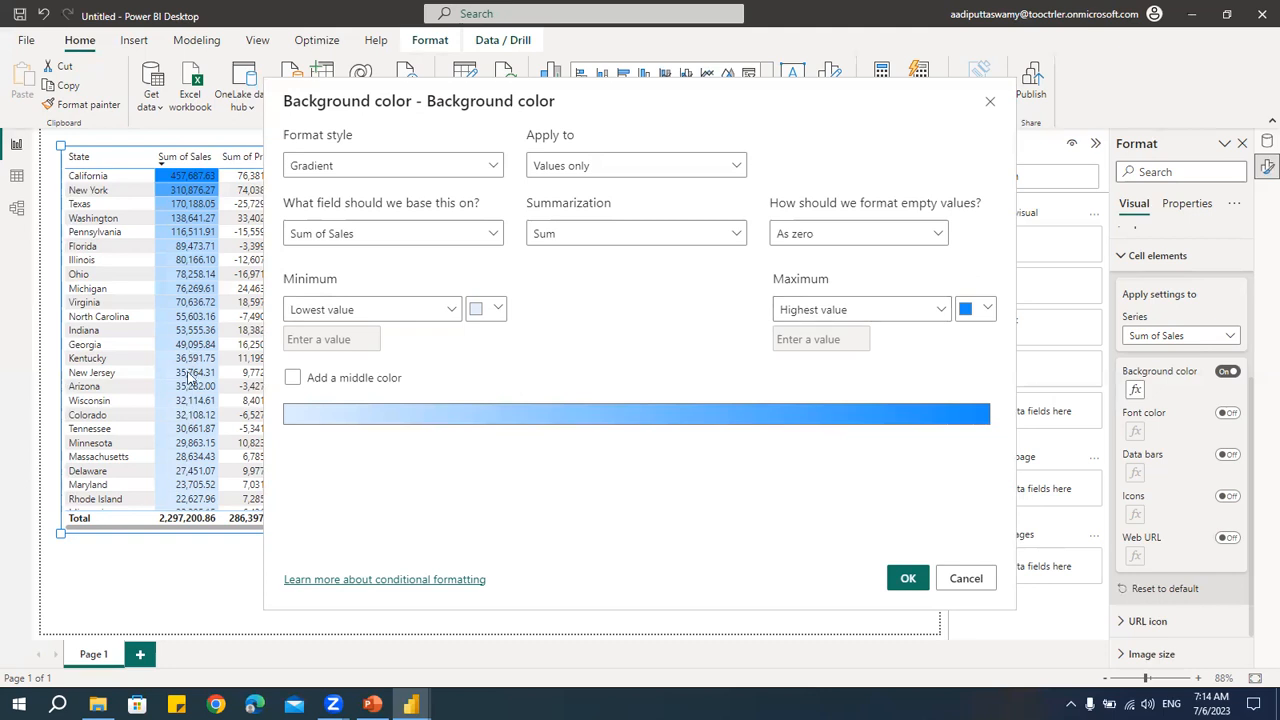
left_click(849, 312)
left_click(805, 360)
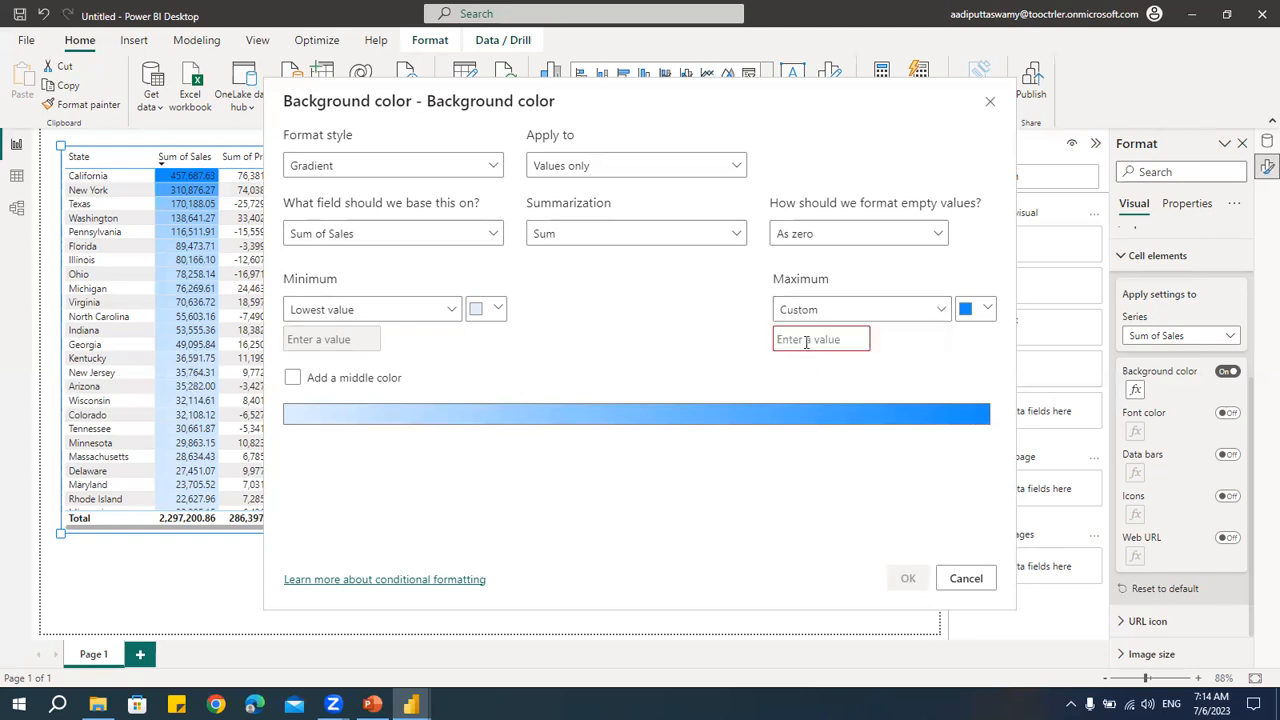
left_click(806, 340)
type("50000")
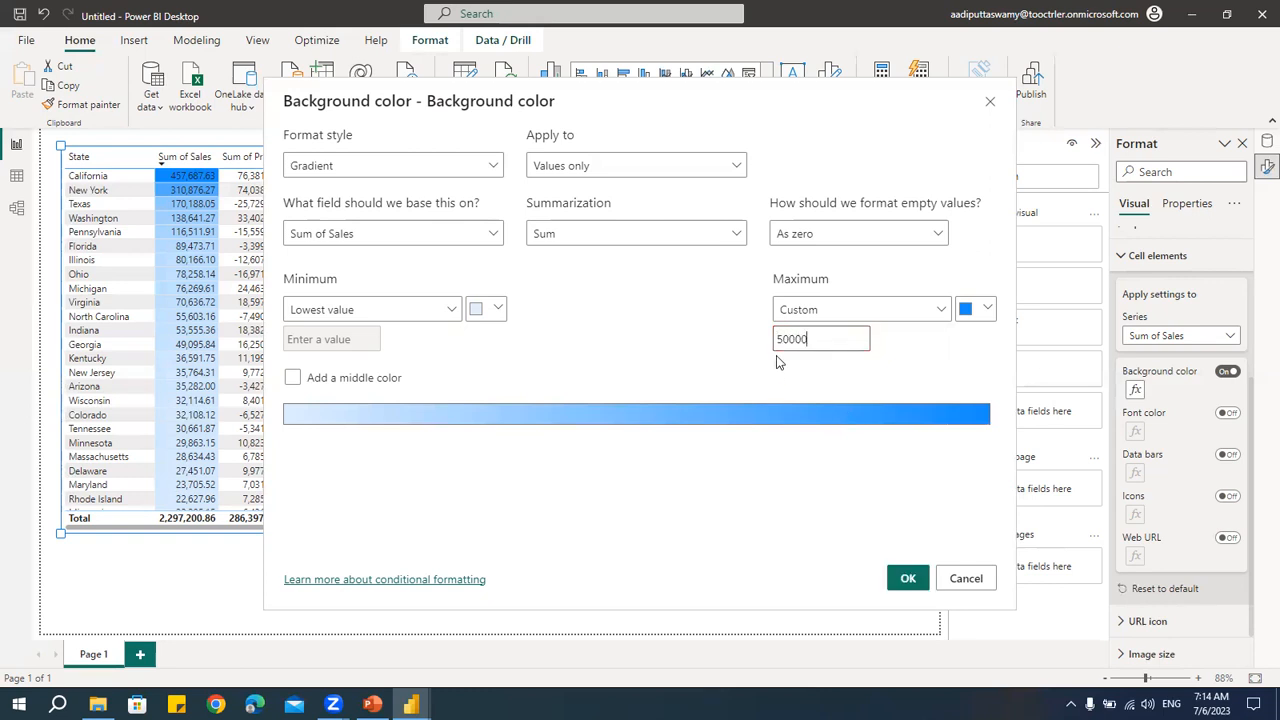
left_click(906, 579)
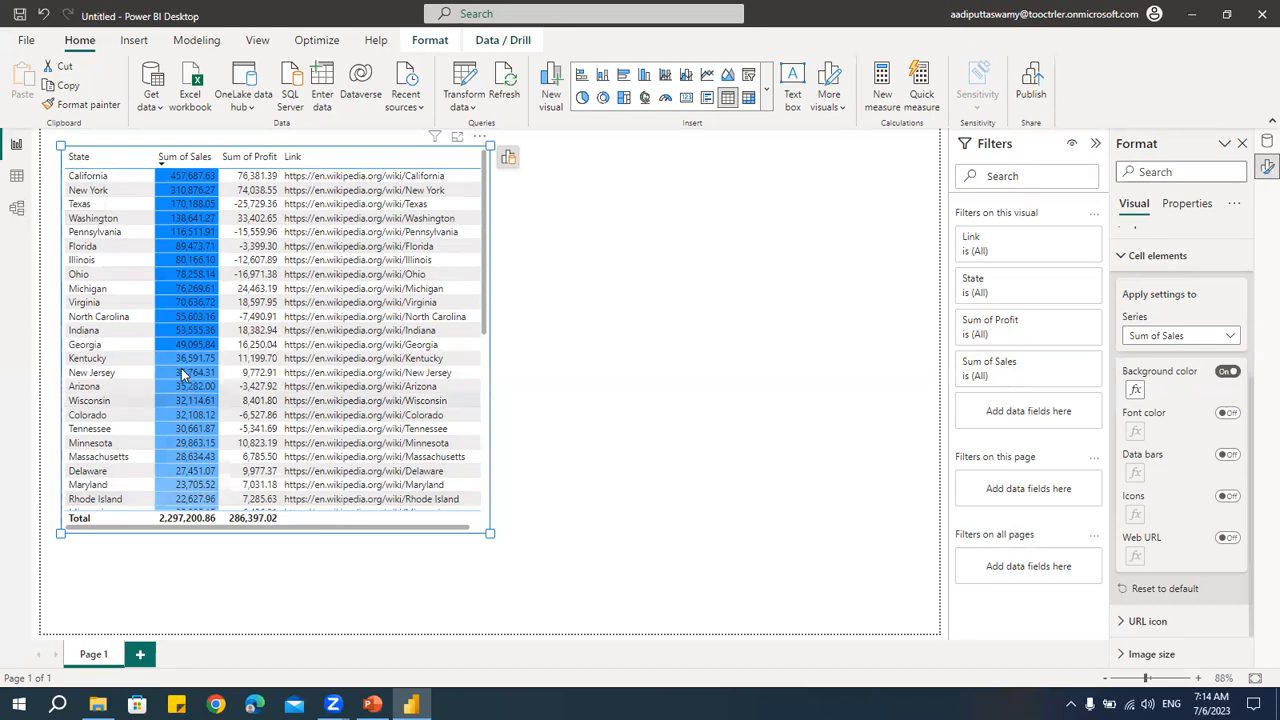
- Add a middle color to the Sum of Sales background gradient, apply it and dismiss the rendering error
left_click(1134, 389)
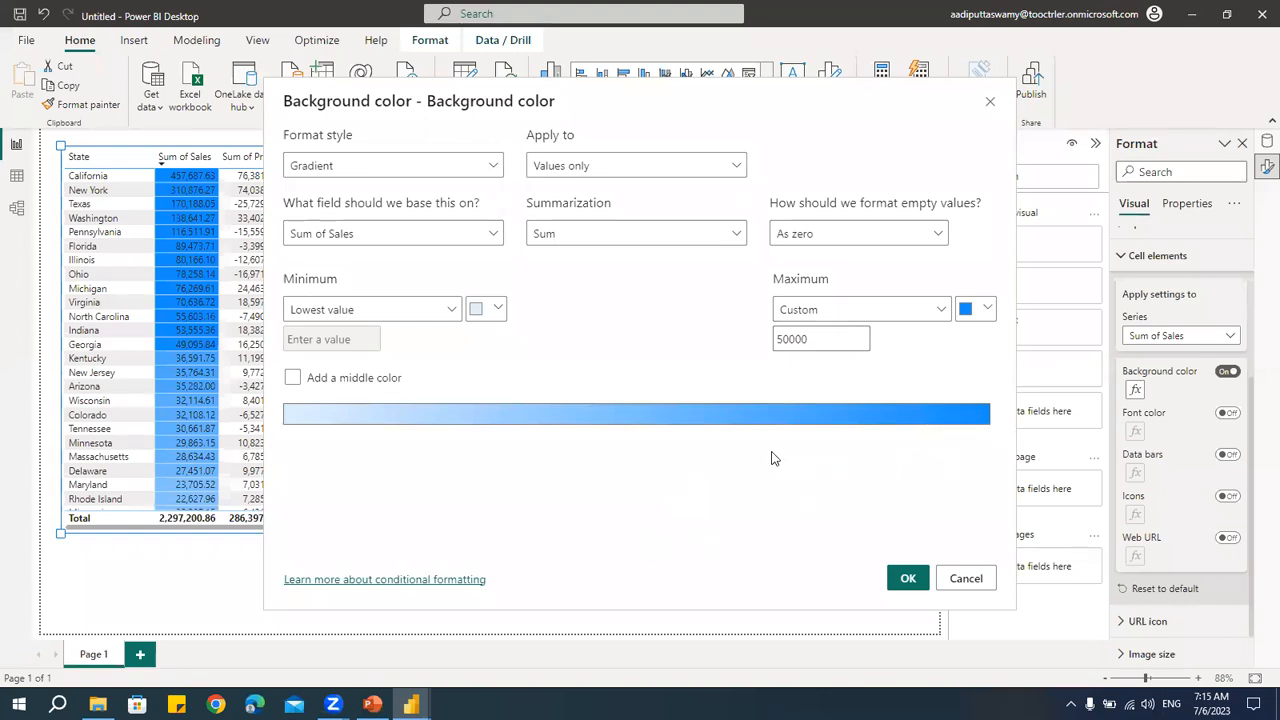
left_click(292, 378)
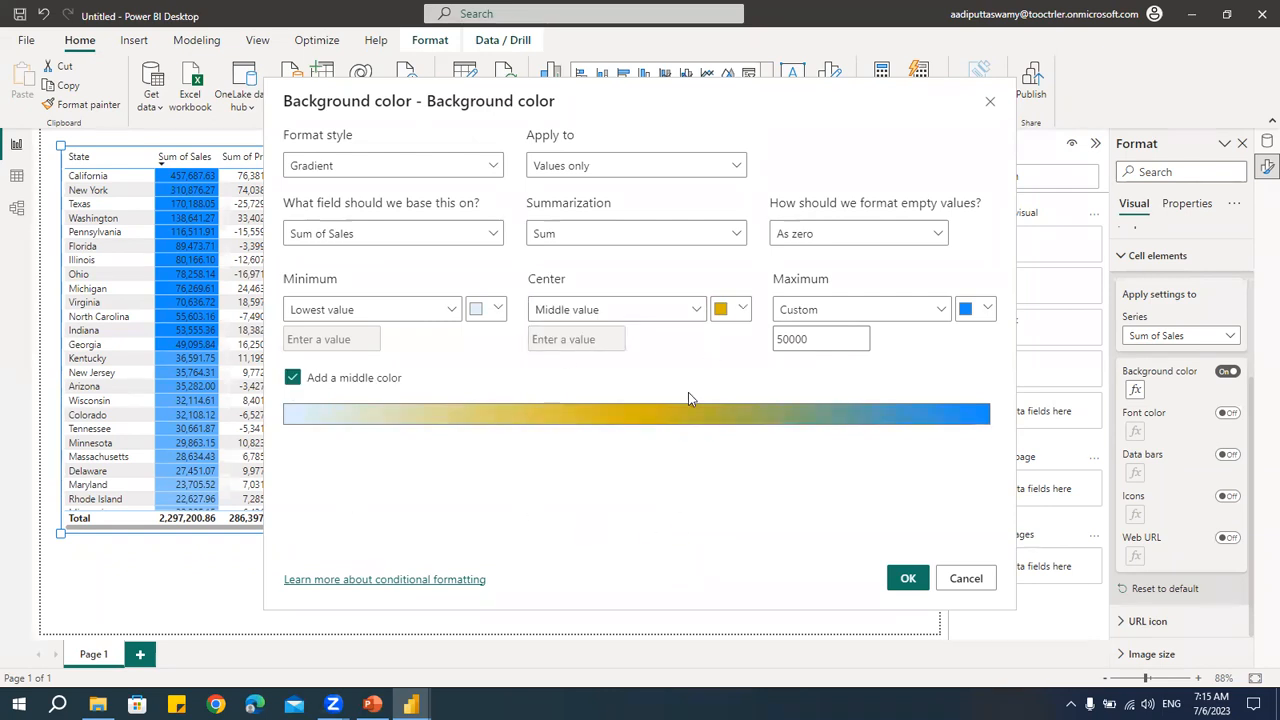
left_click(907, 578)
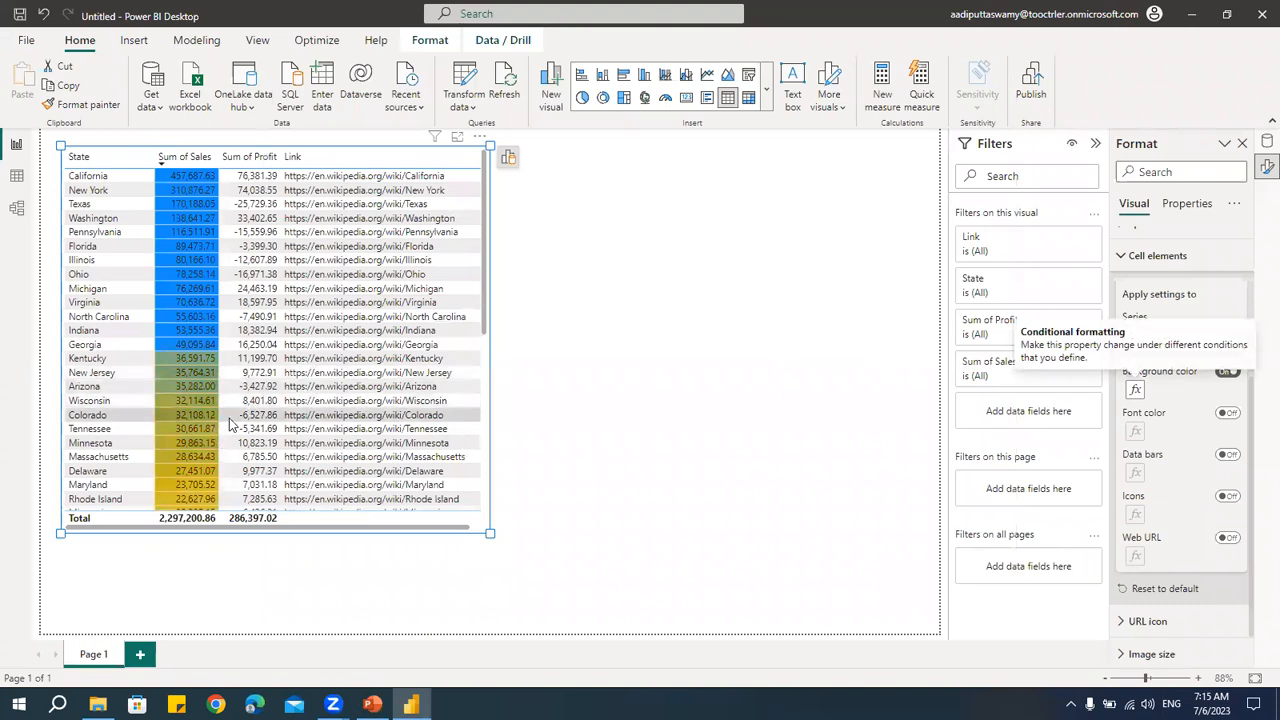
scroll(187, 428, "down", 10)
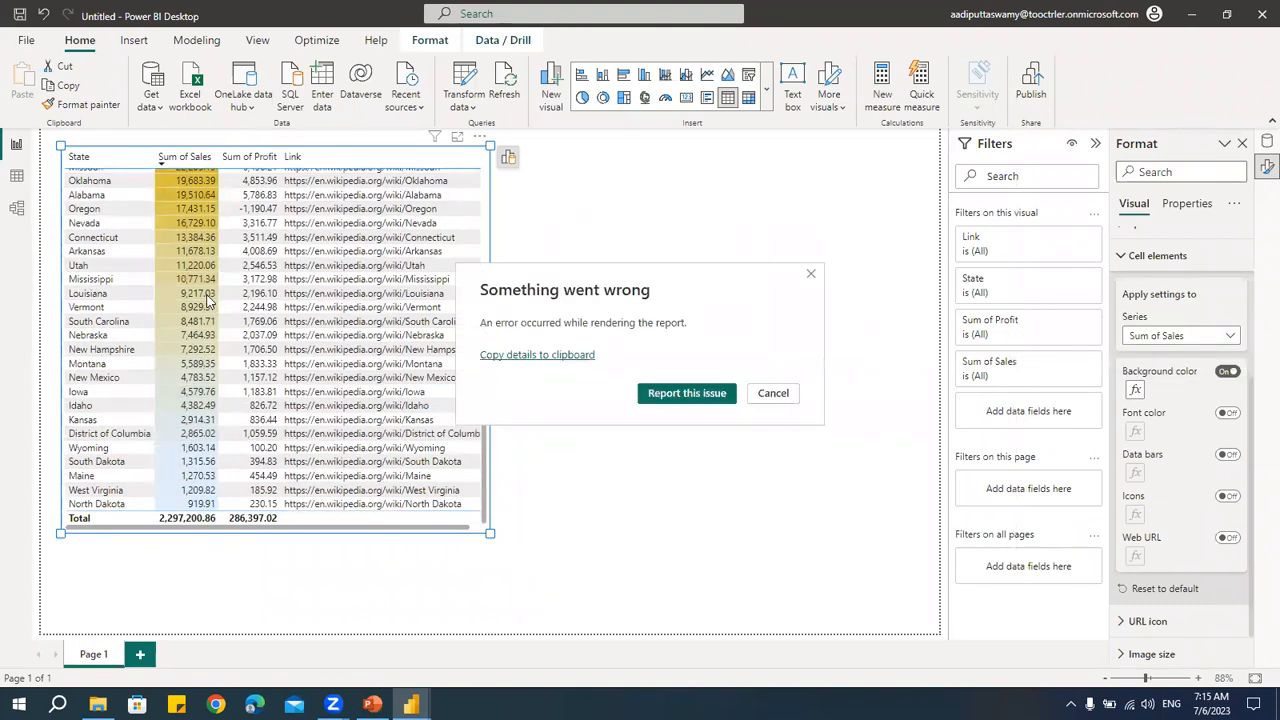
left_click(773, 393)
scroll(482, 386, "up", 2)
scroll(482, 386, "up", 7)
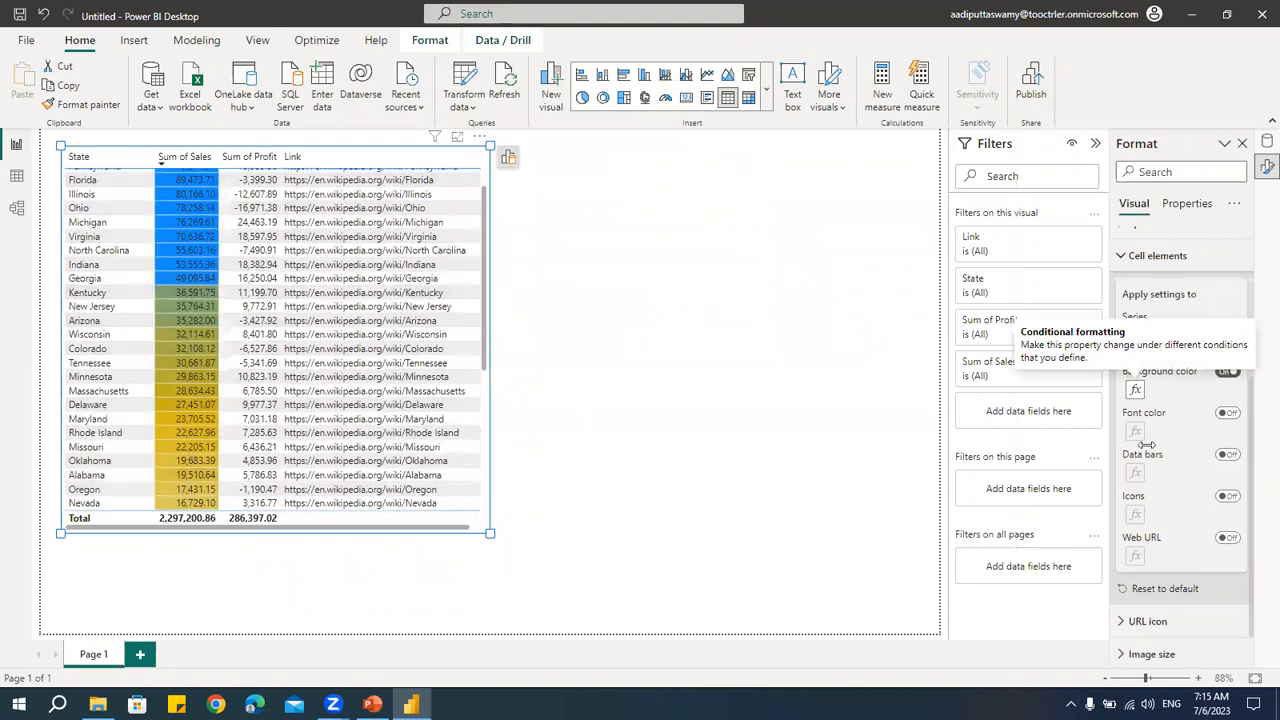
- Set the Sum of Sales gradient's center to a custom value of 25000 and its maximum to 75000, then apply
left_click(1135, 392)
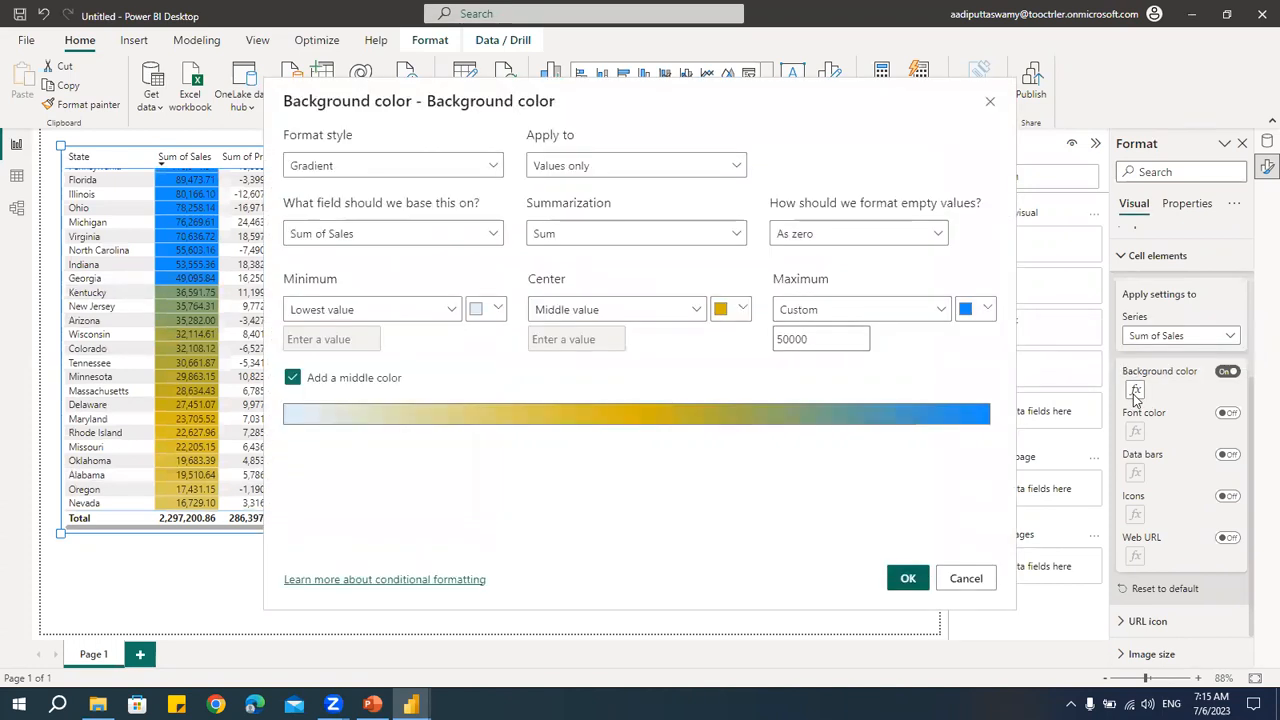
left_click(577, 320)
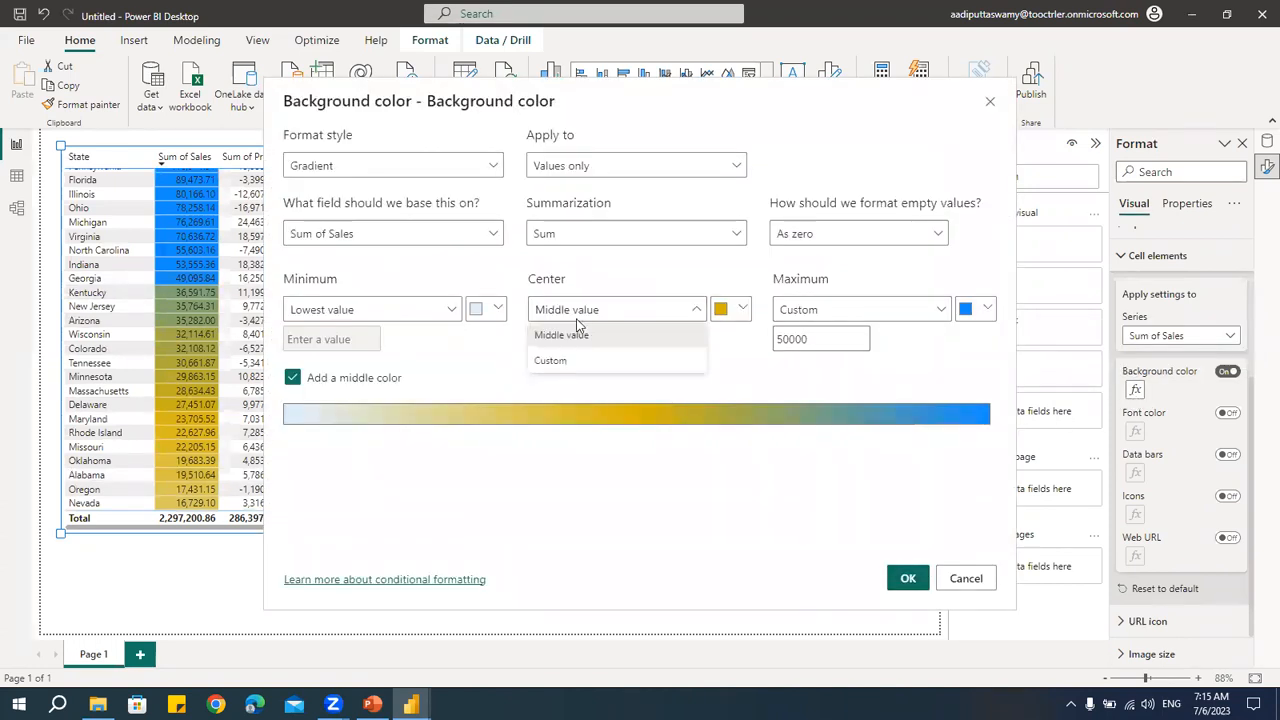
left_click(566, 361)
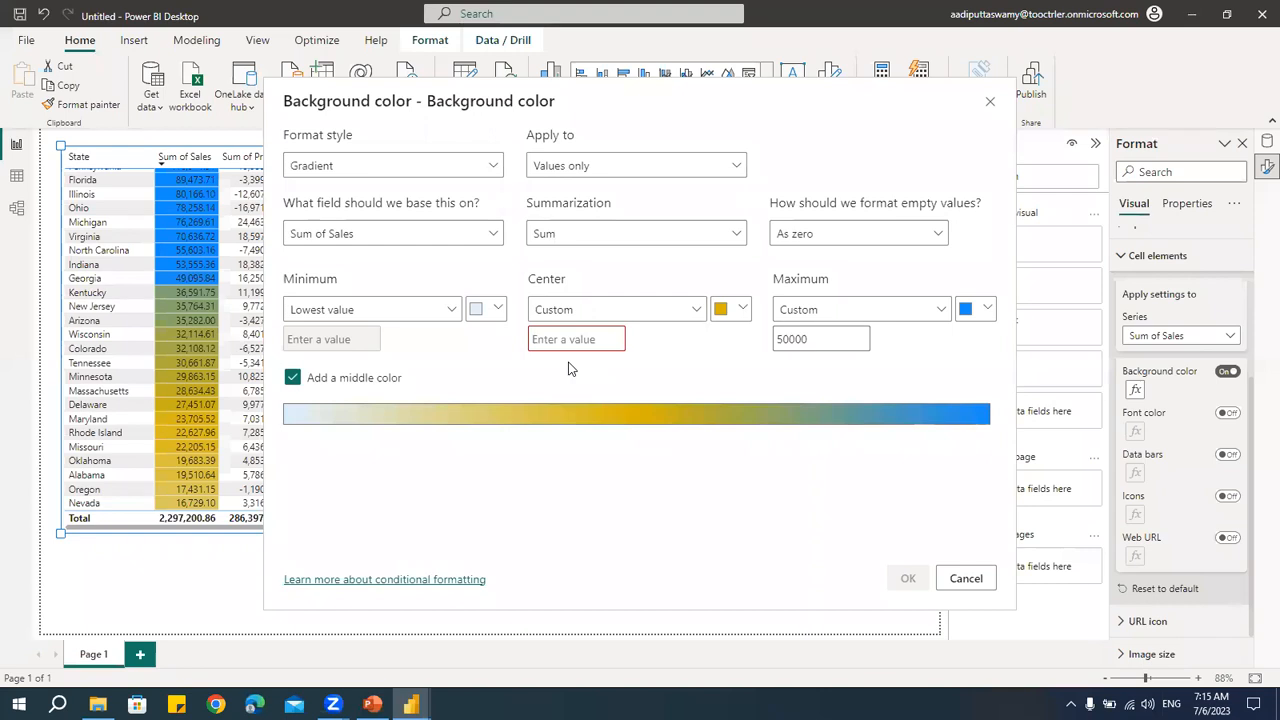
left_click_drag(793, 340, 756, 345)
type("75")
left_click(603, 340)
type("25000")
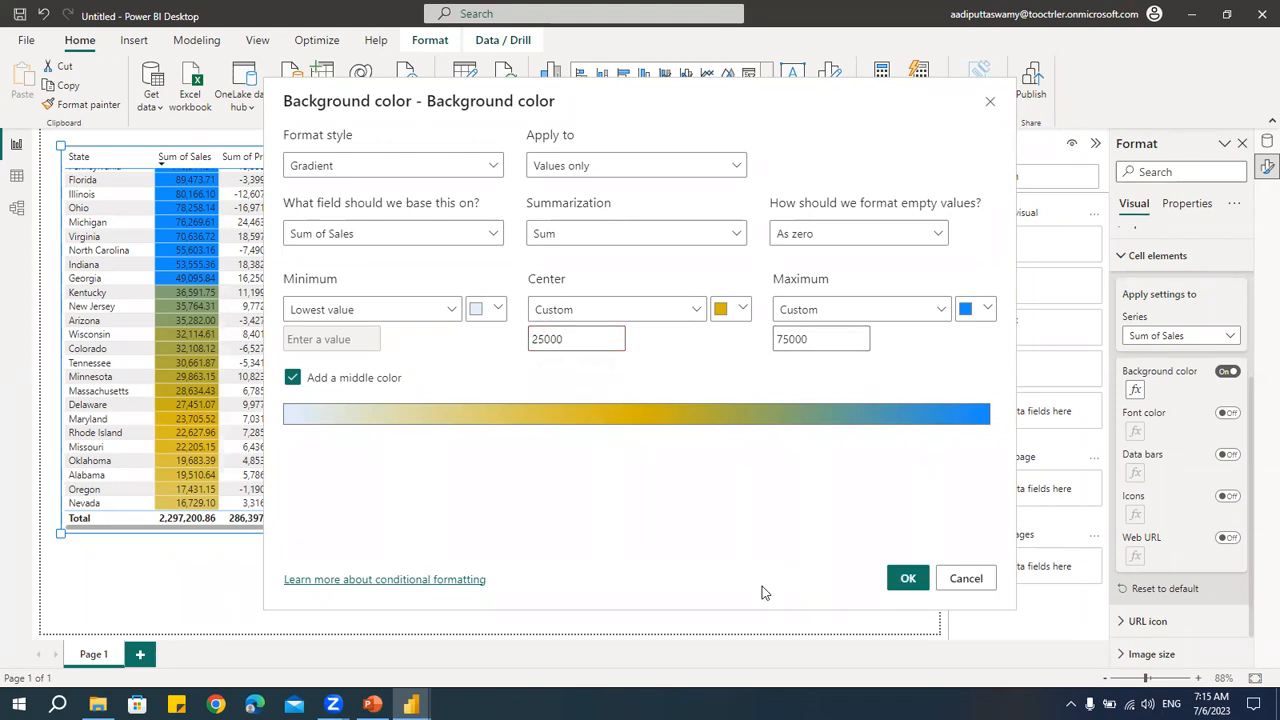
left_click(906, 580)
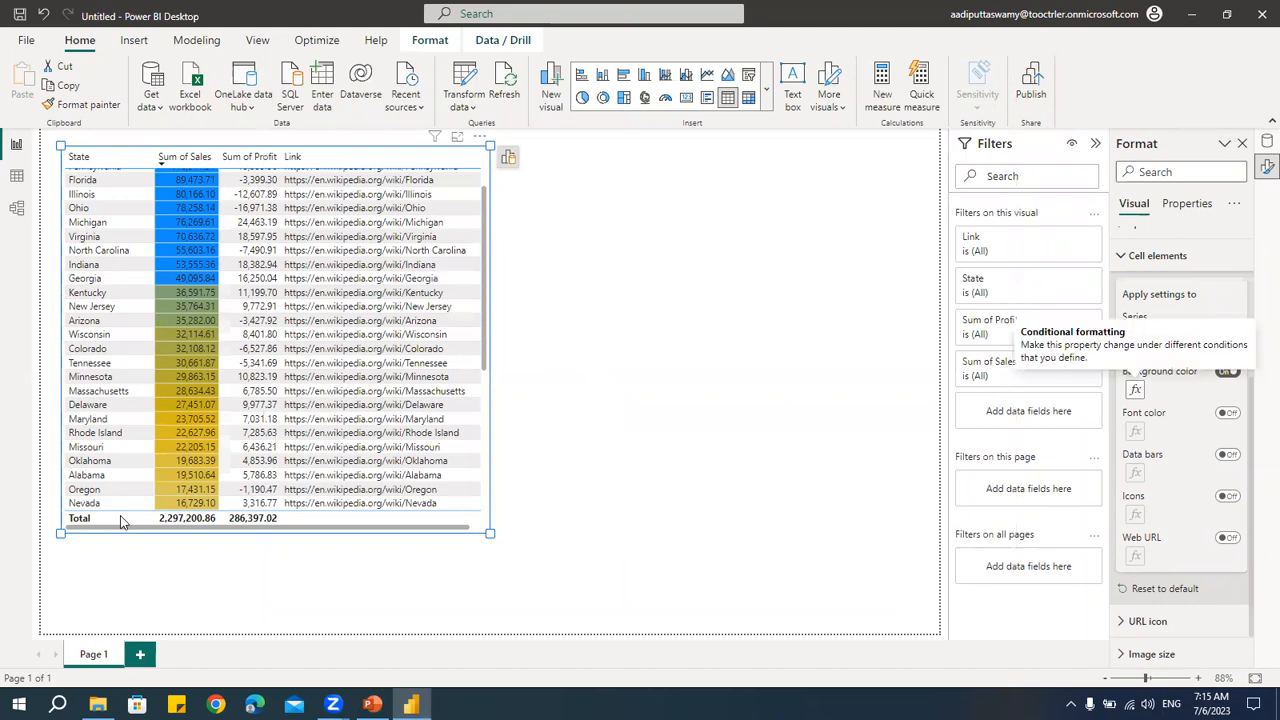
- Examine how the three-color gradient shades the Sum of Sales values from the highest to the lowest state
scroll(138, 510, "down", 7)
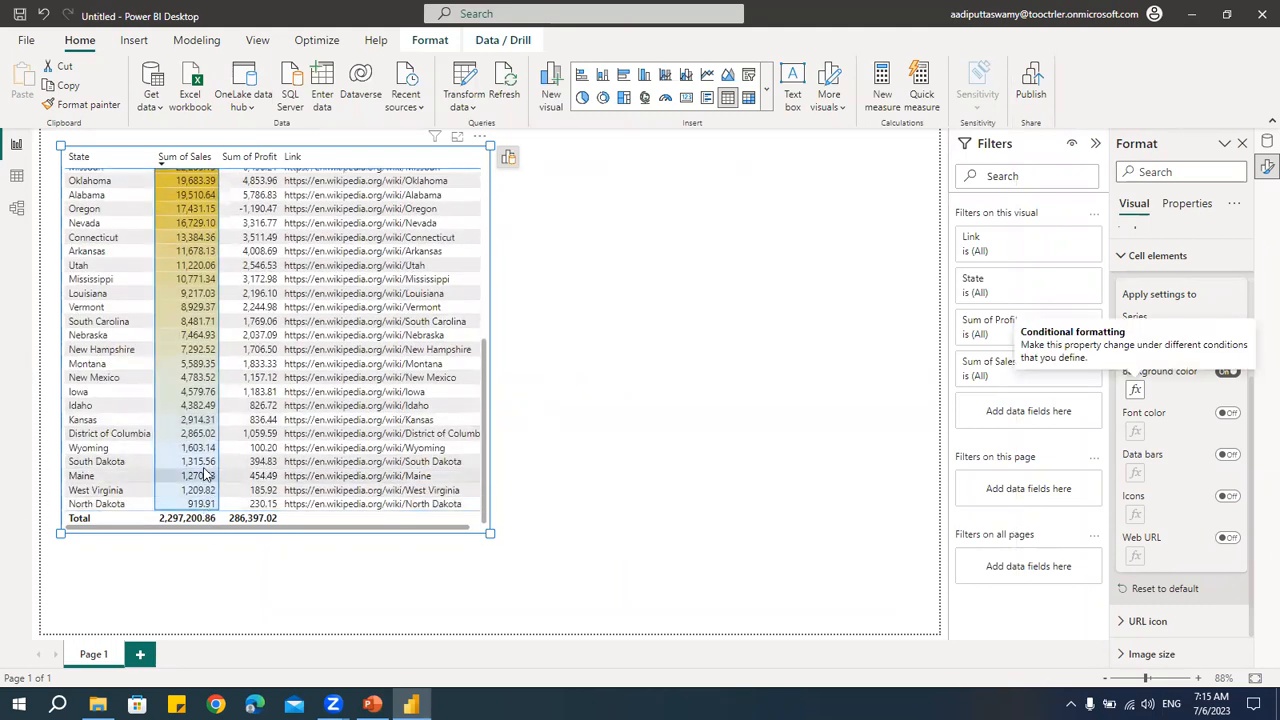
scroll(205, 475, "up", 3)
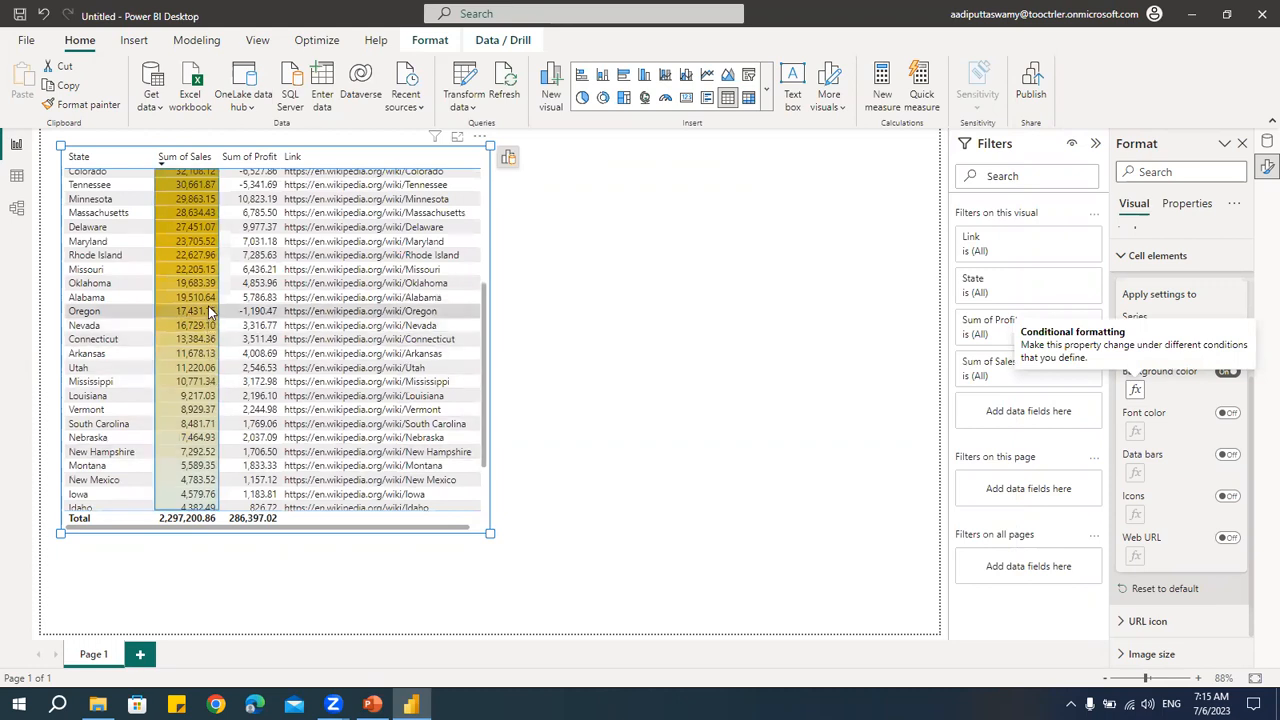
scroll(208, 312, "up", 2)
scroll(200, 276, "up", 3)
scroll(200, 280, "up", 2)
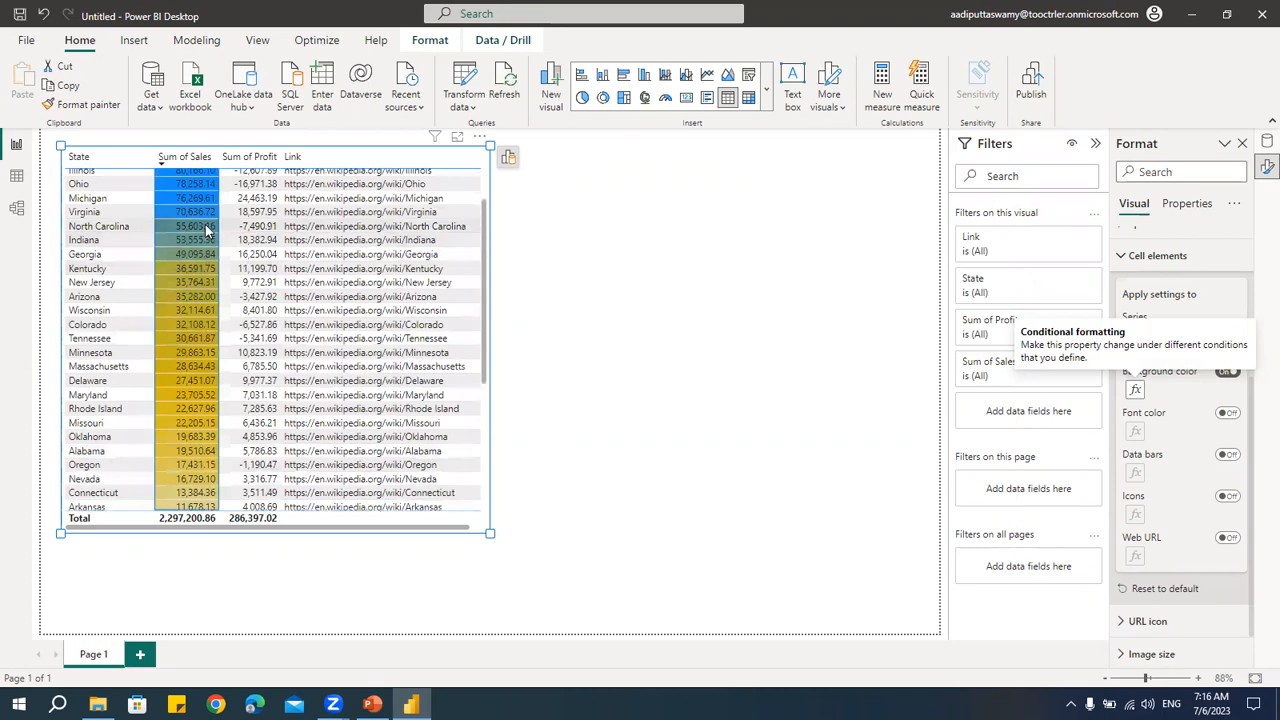
scroll(202, 277, "up", 2)
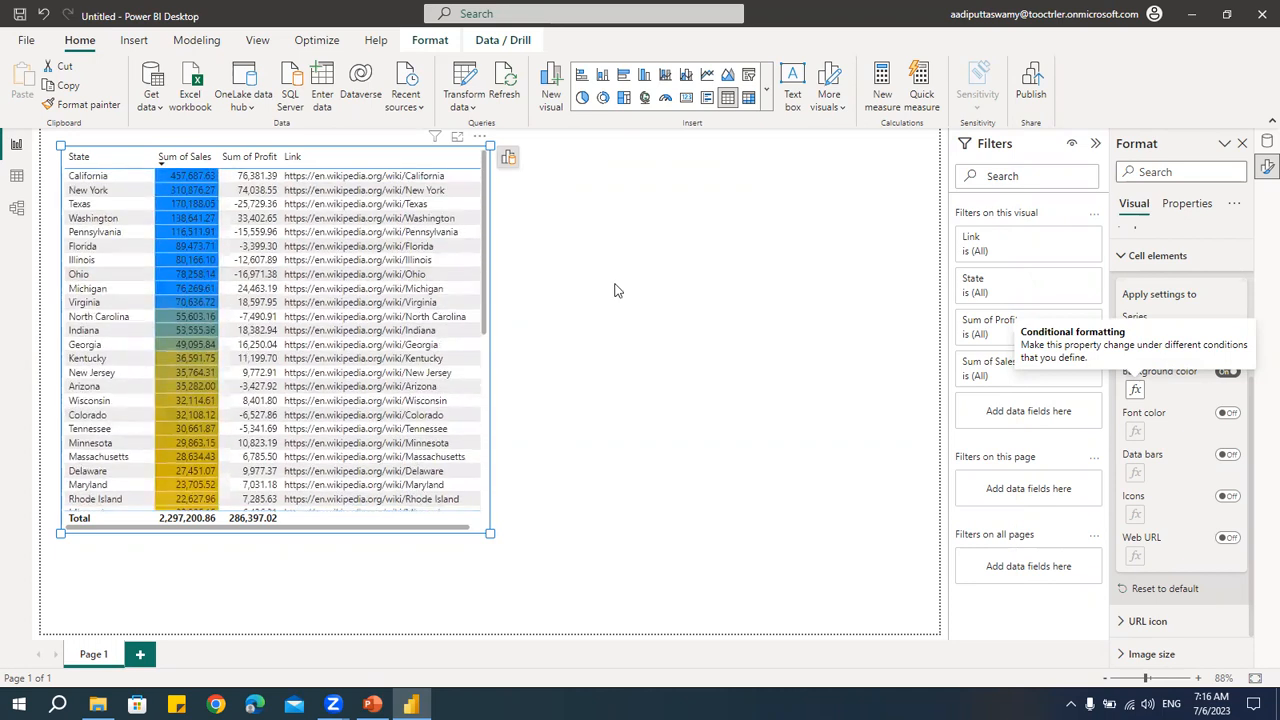
scroll(224, 412, "down", 6)
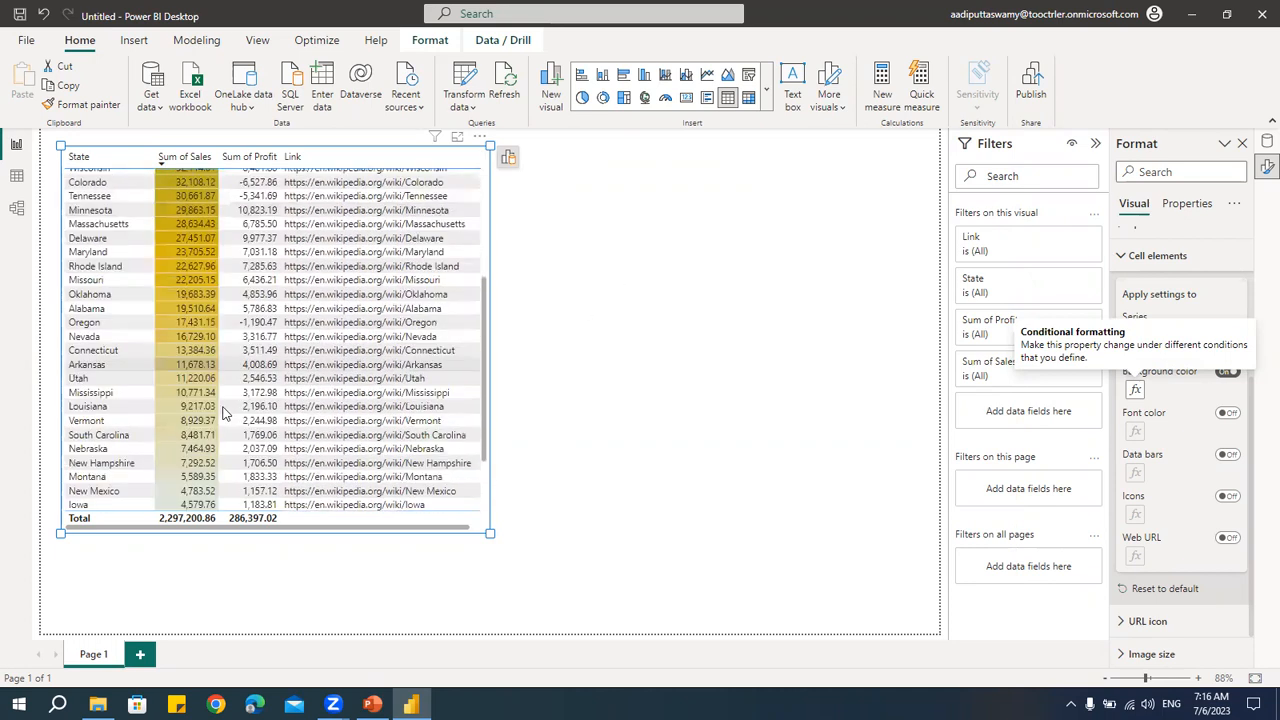
scroll(224, 412, "up", 6)
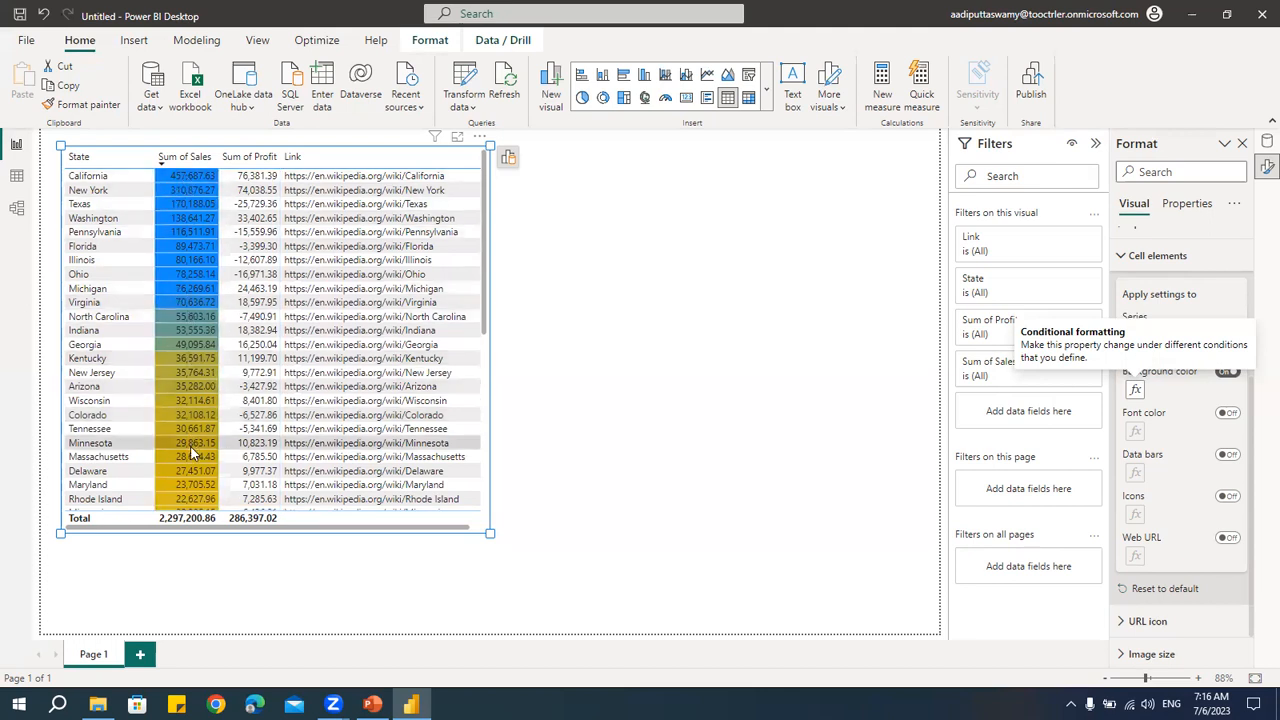
scroll(194, 432, "down", 9)
scroll(194, 432, "up", 9)
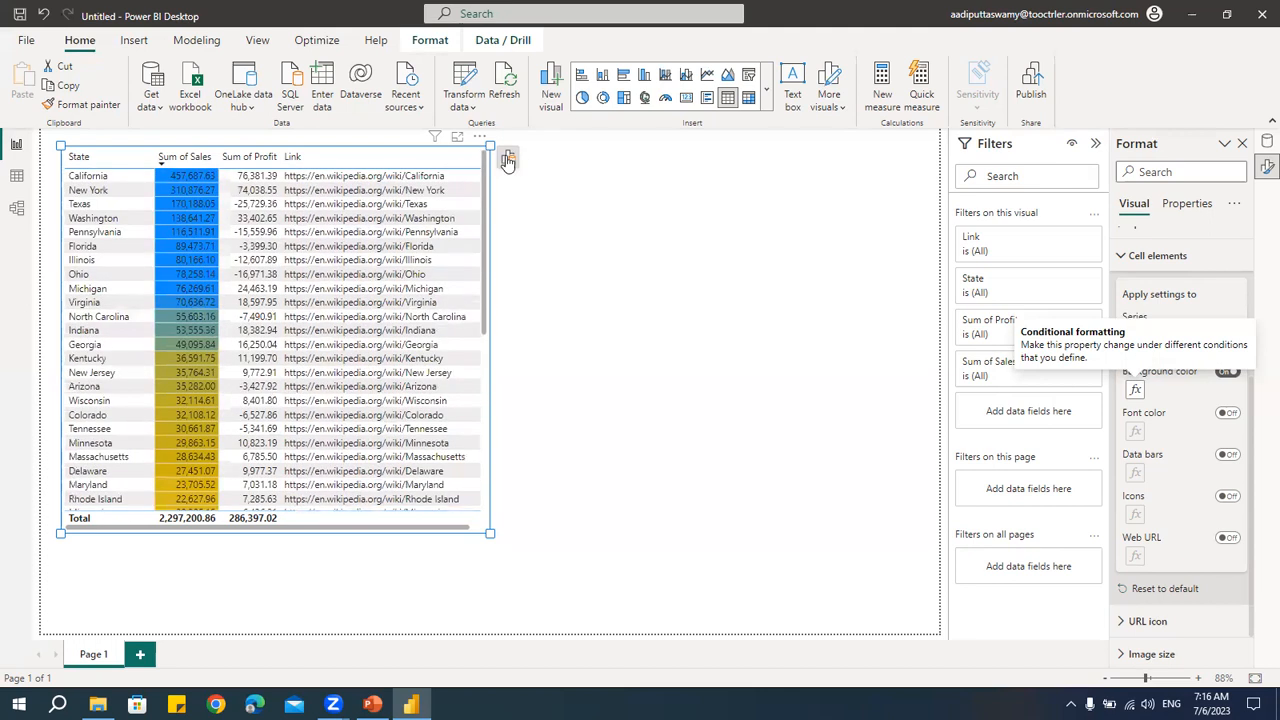
- Sort the table by State and look through the Sum of Sales shading in the new order
left_click(480, 137)
mouse_move(527, 296)
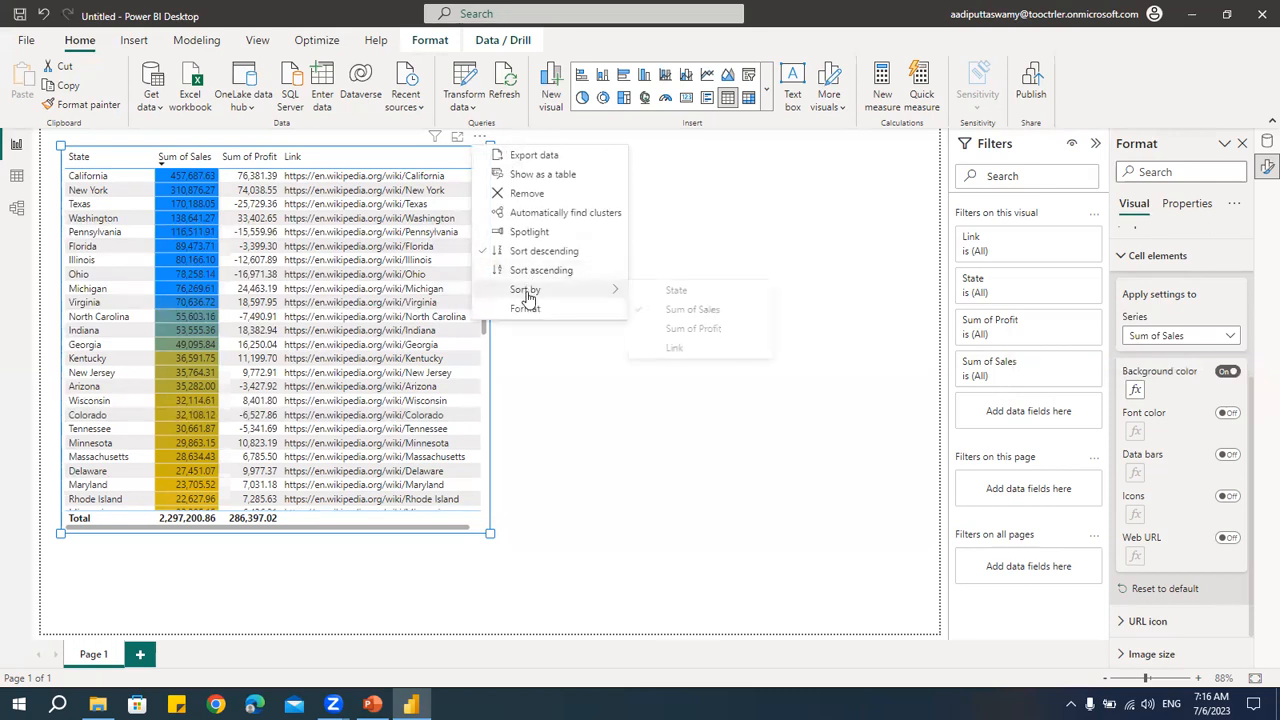
left_click(688, 299)
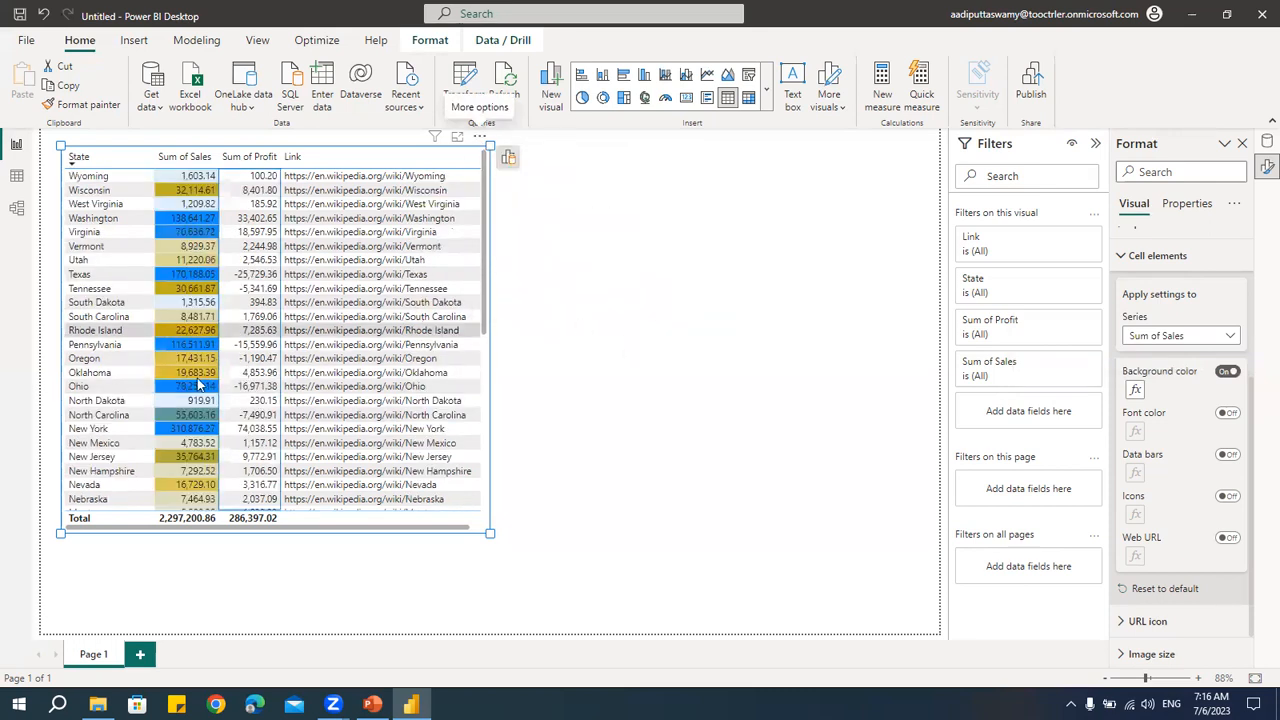
scroll(198, 384, "down", 8)
scroll(179, 347, "up", 8)
scroll(179, 347, "down", 8)
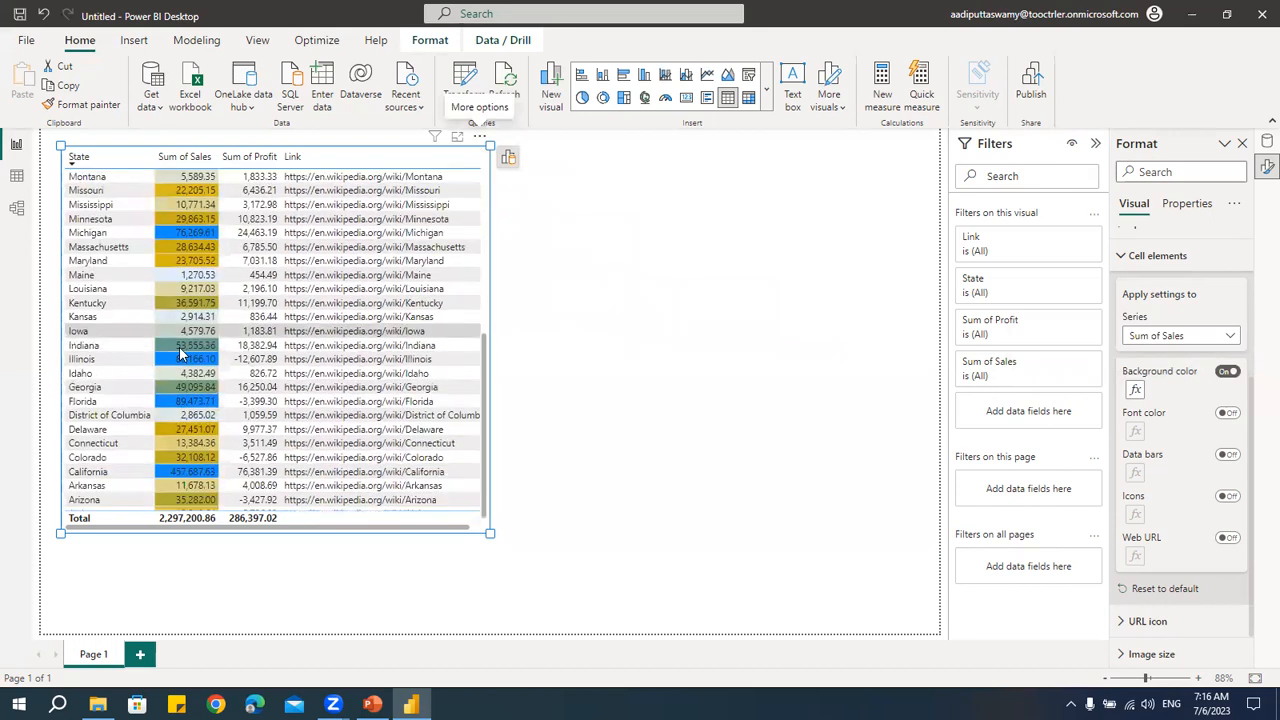
- Sort the table by Sum of Sales and dismiss the rendering error
scroll(179, 347, "down", 1)
scroll(179, 350, "up", 4)
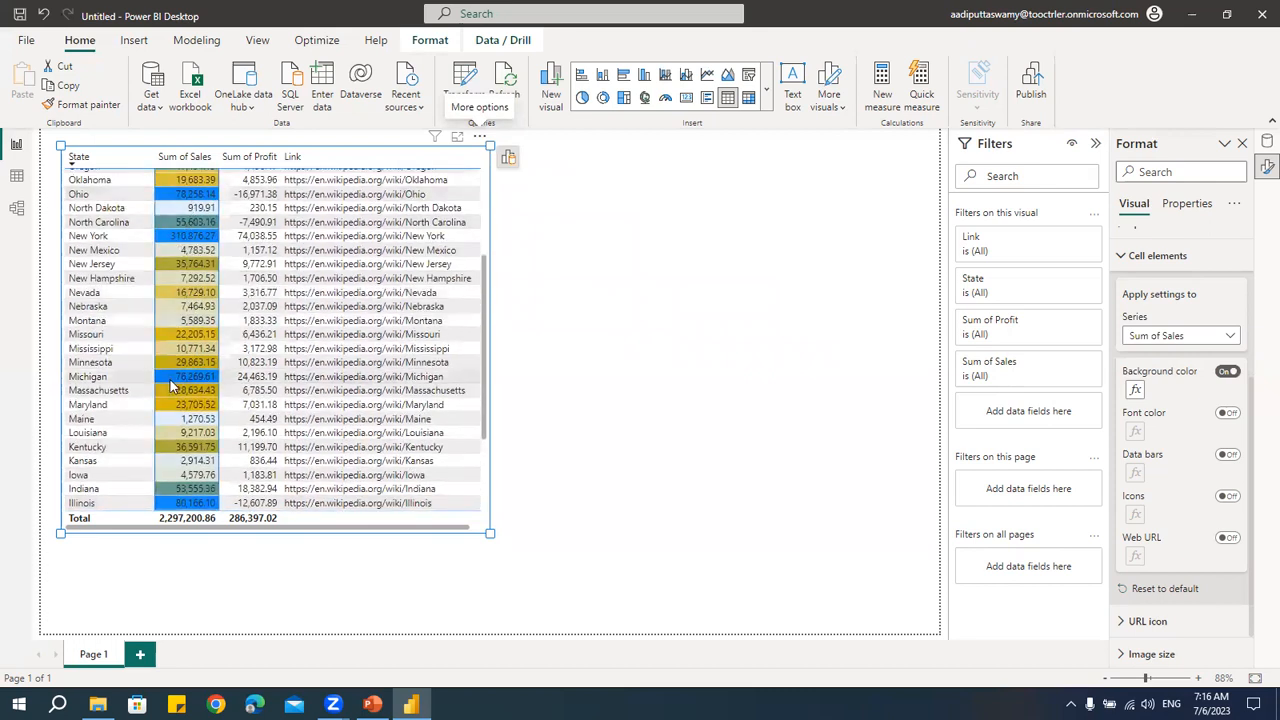
scroll(185, 230, "down", 4)
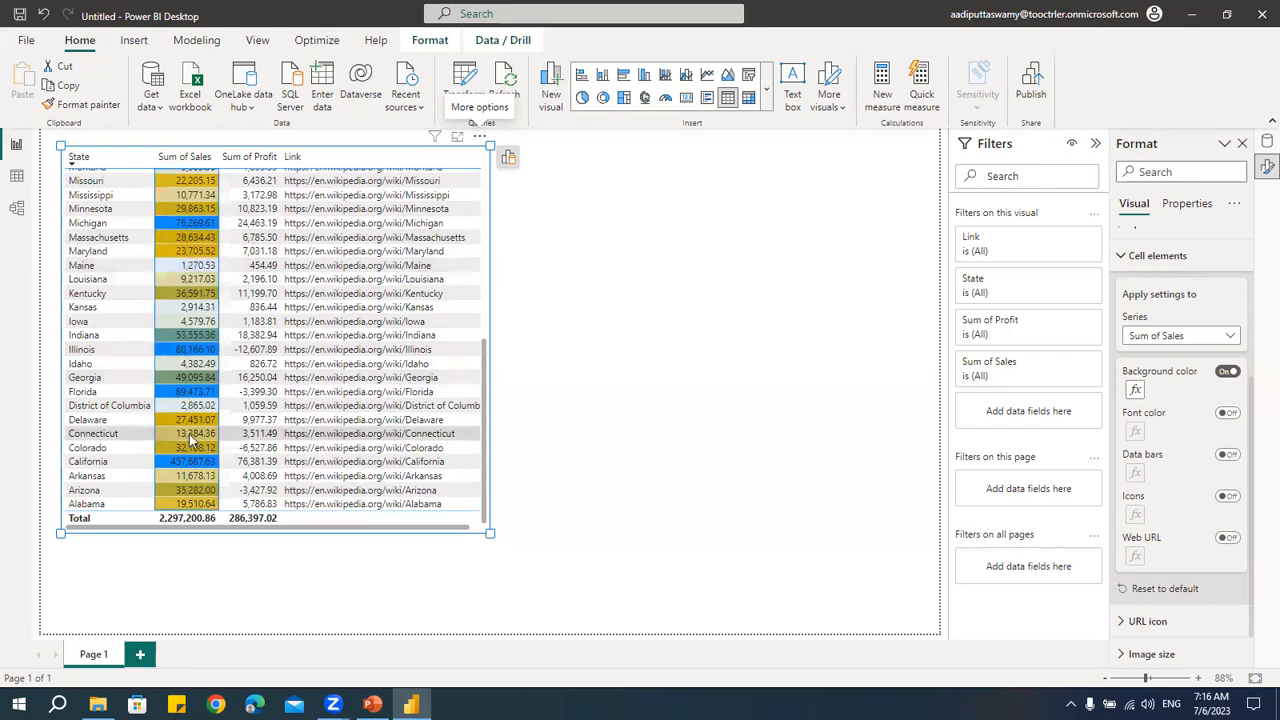
scroll(480, 220, "up", 10)
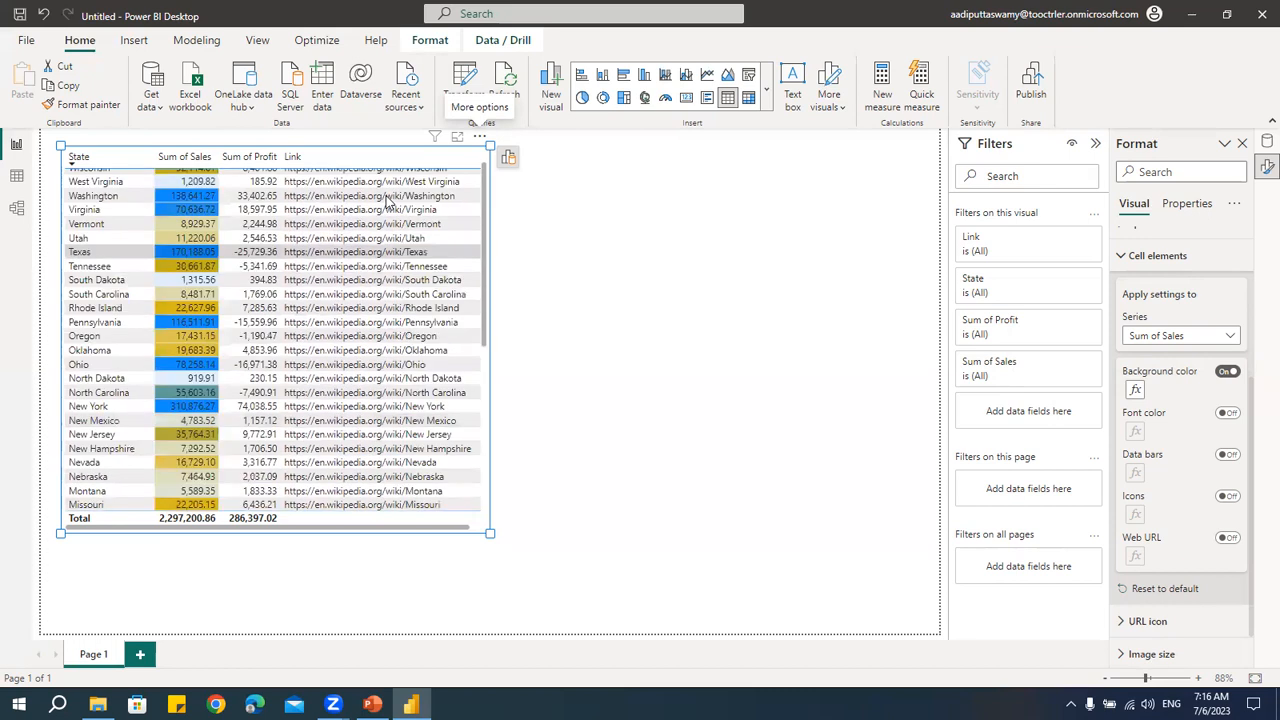
left_click(478, 138)
mouse_move(600, 289)
left_click(700, 311)
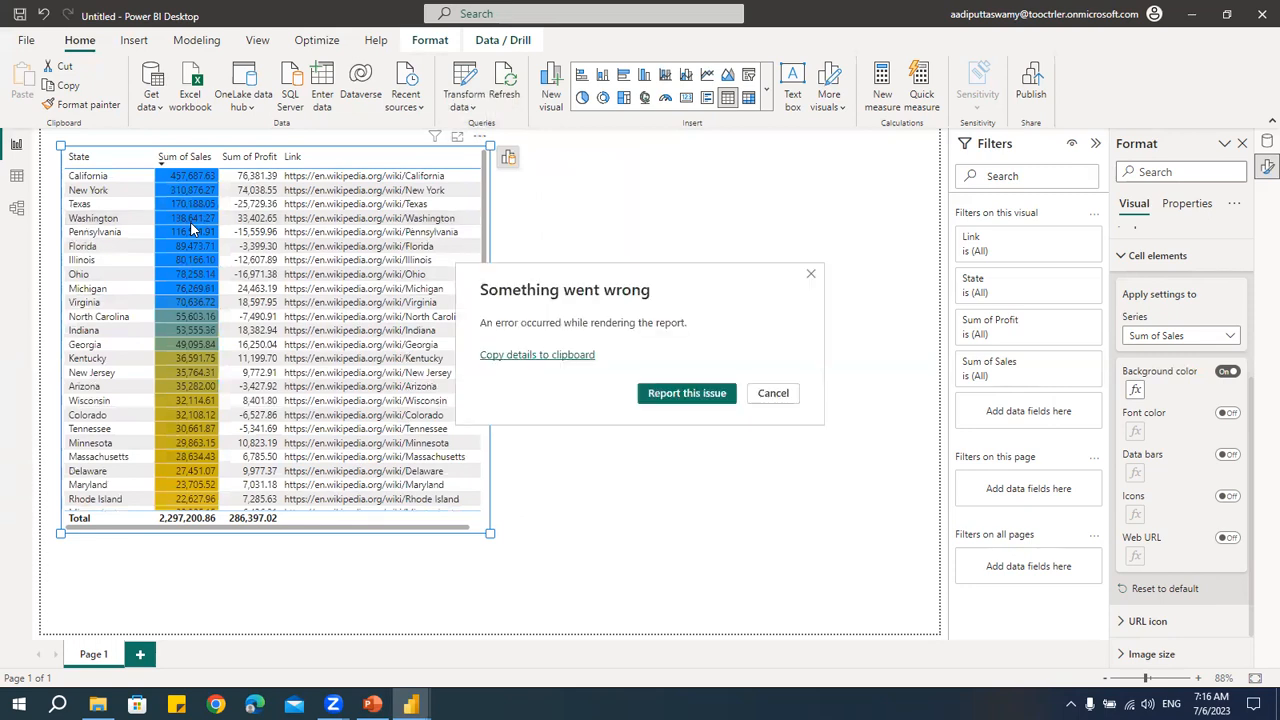
left_click(774, 394)
left_click(789, 398)
- Reopen the Sum of Sales background color settings and change the format style to Rules
left_click(1135, 390)
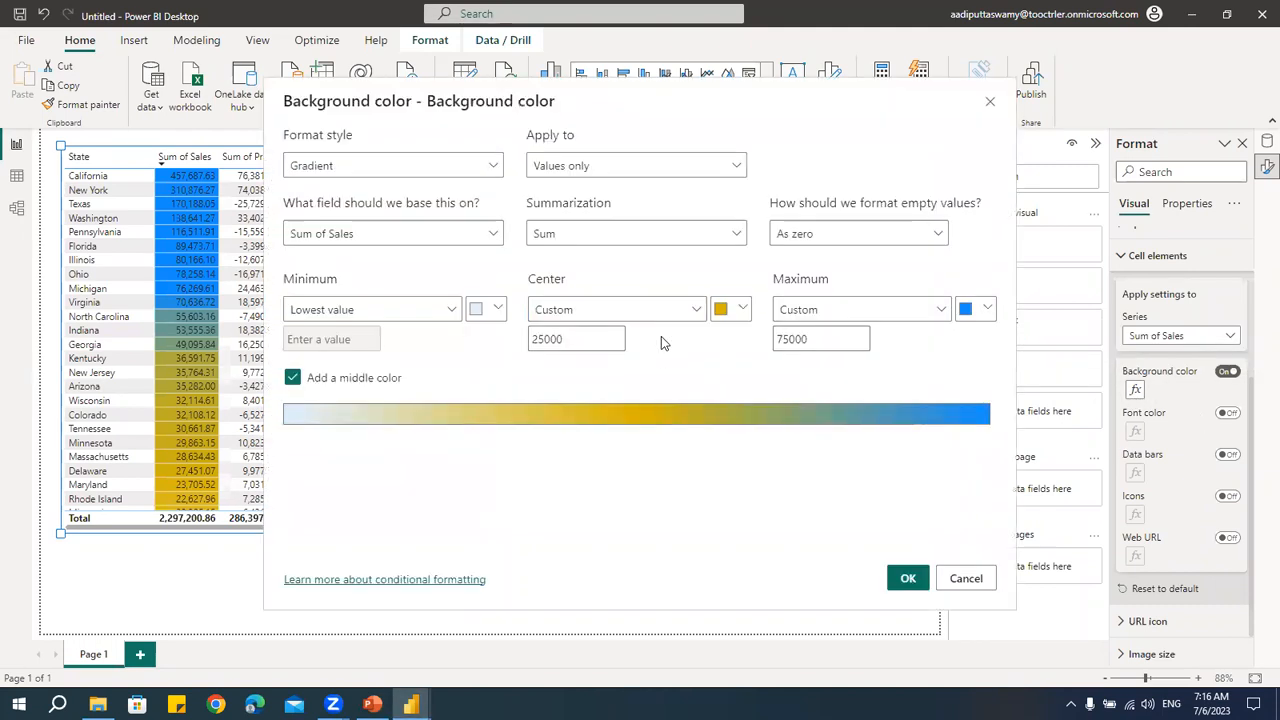
left_click(337, 170)
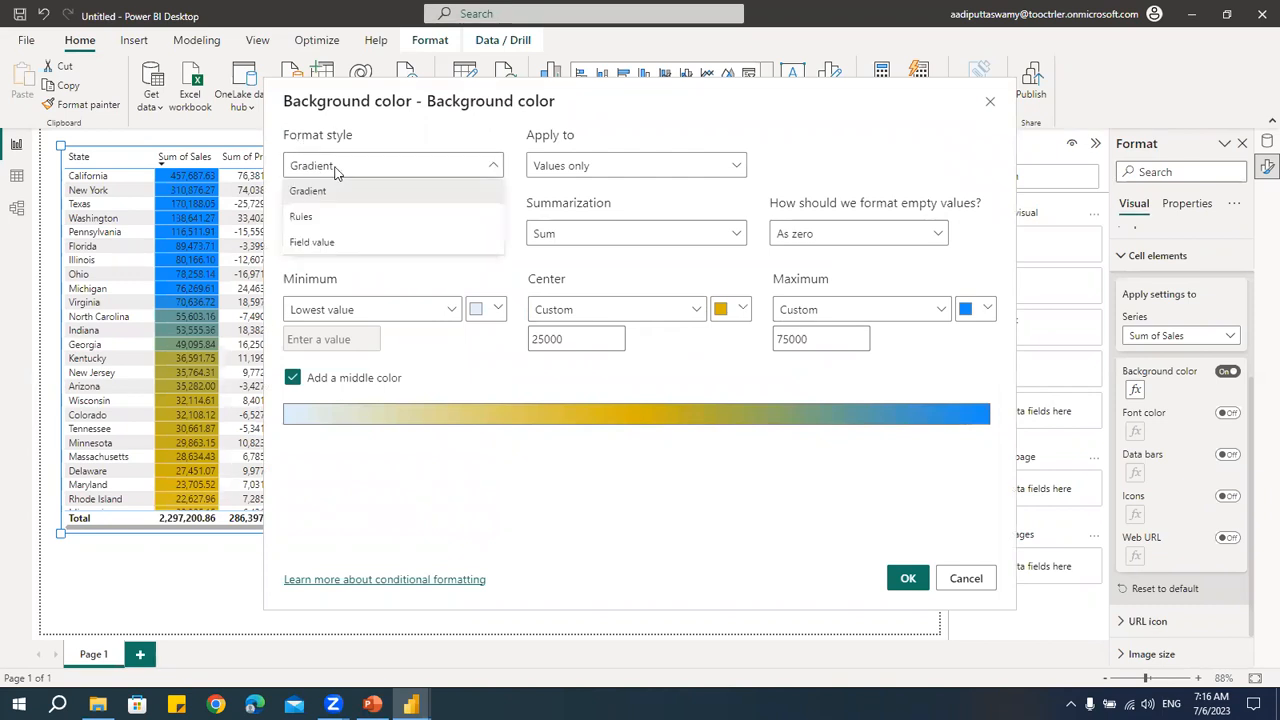
left_click(302, 218)
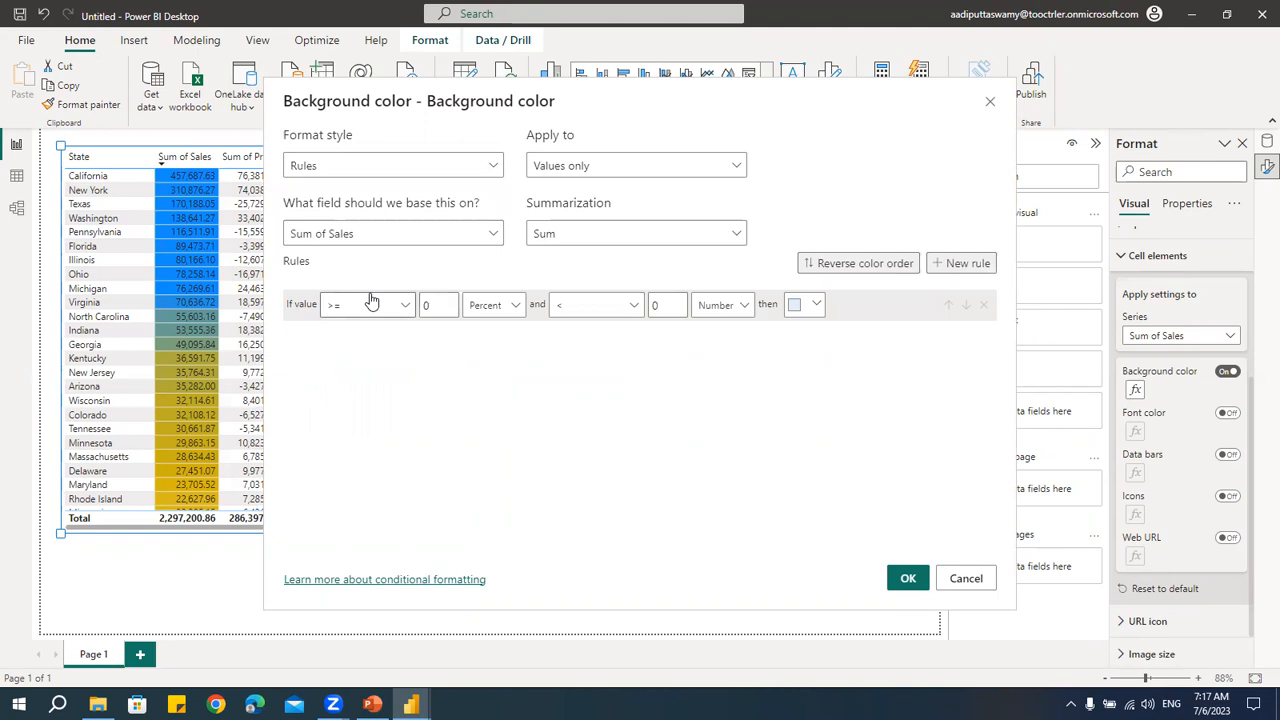
left_click(363, 167)
left_click(328, 191)
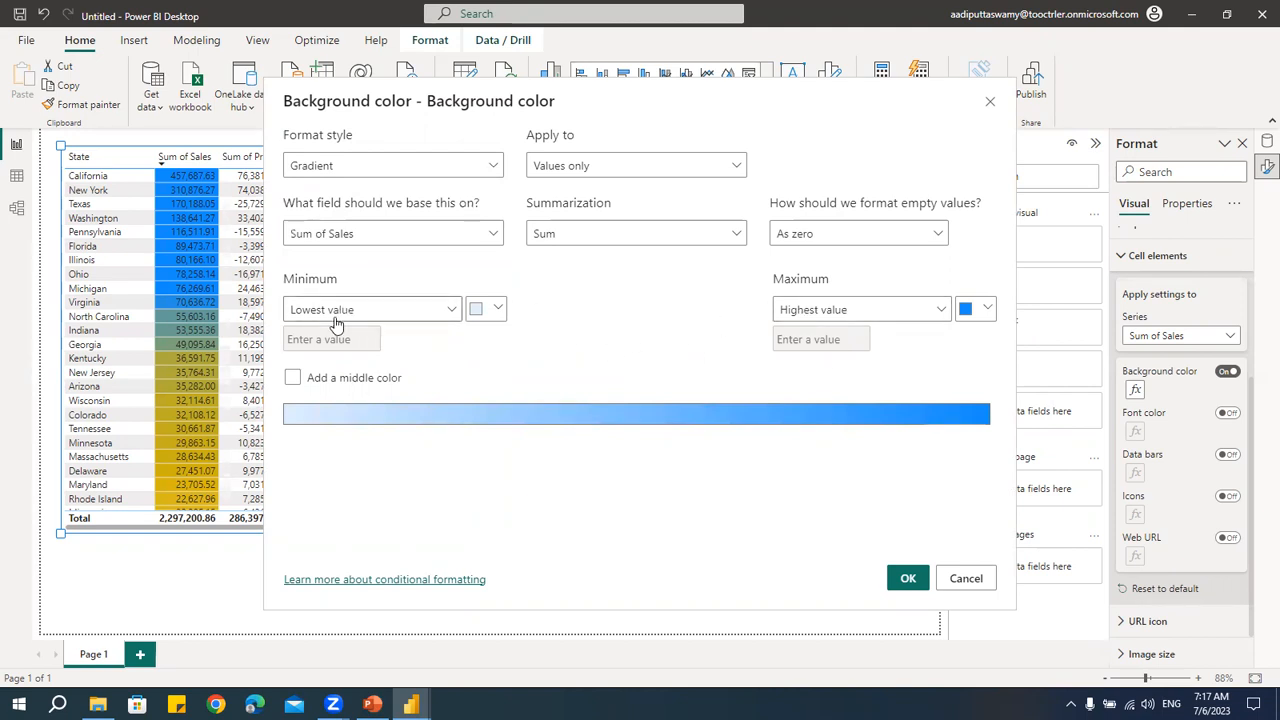
left_click(322, 165)
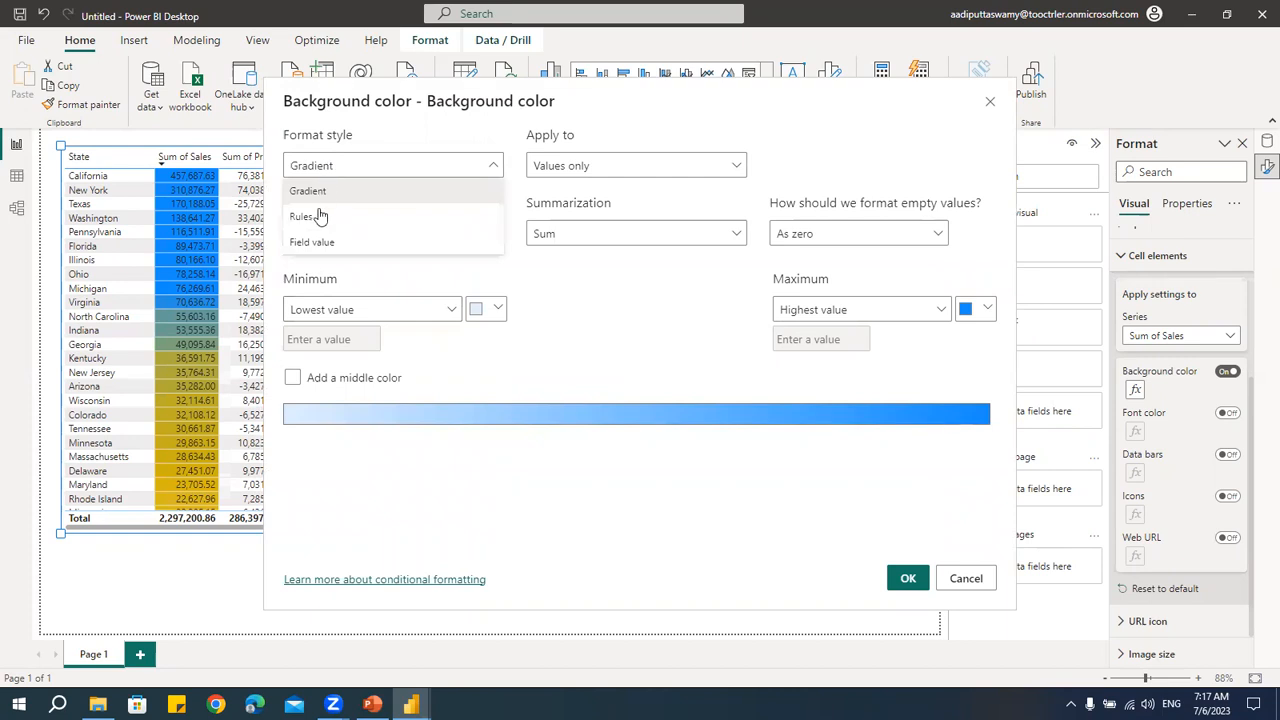
left_click(302, 217)
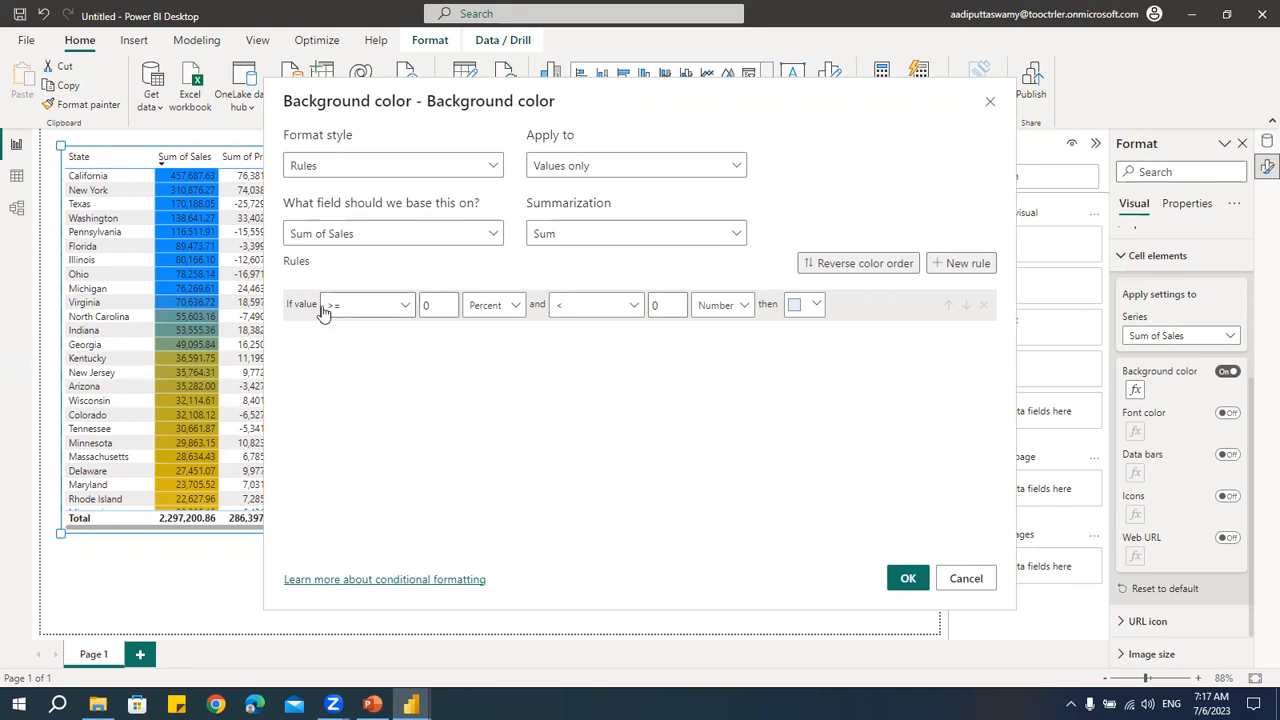
- Set the first rule to cover number values from 0 to less than 25000
left_click(492, 313)
left_click(498, 336)
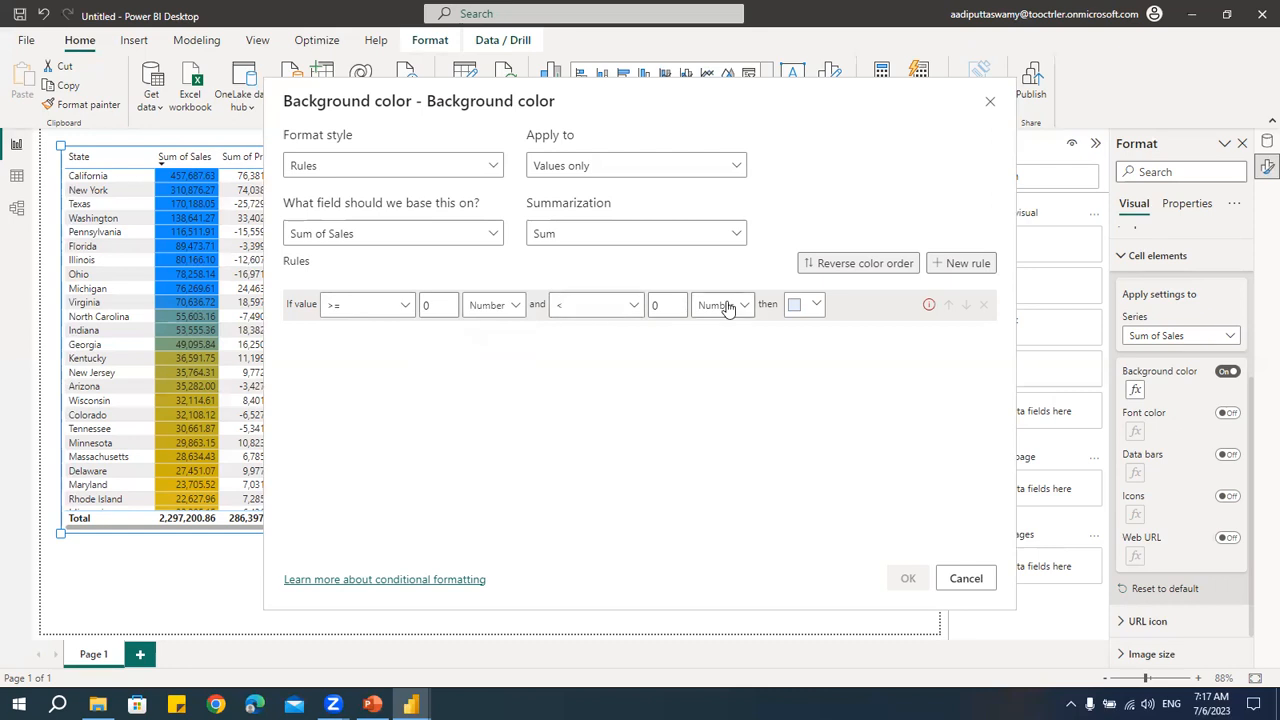
left_click_drag(667, 308, 629, 312)
type("25")
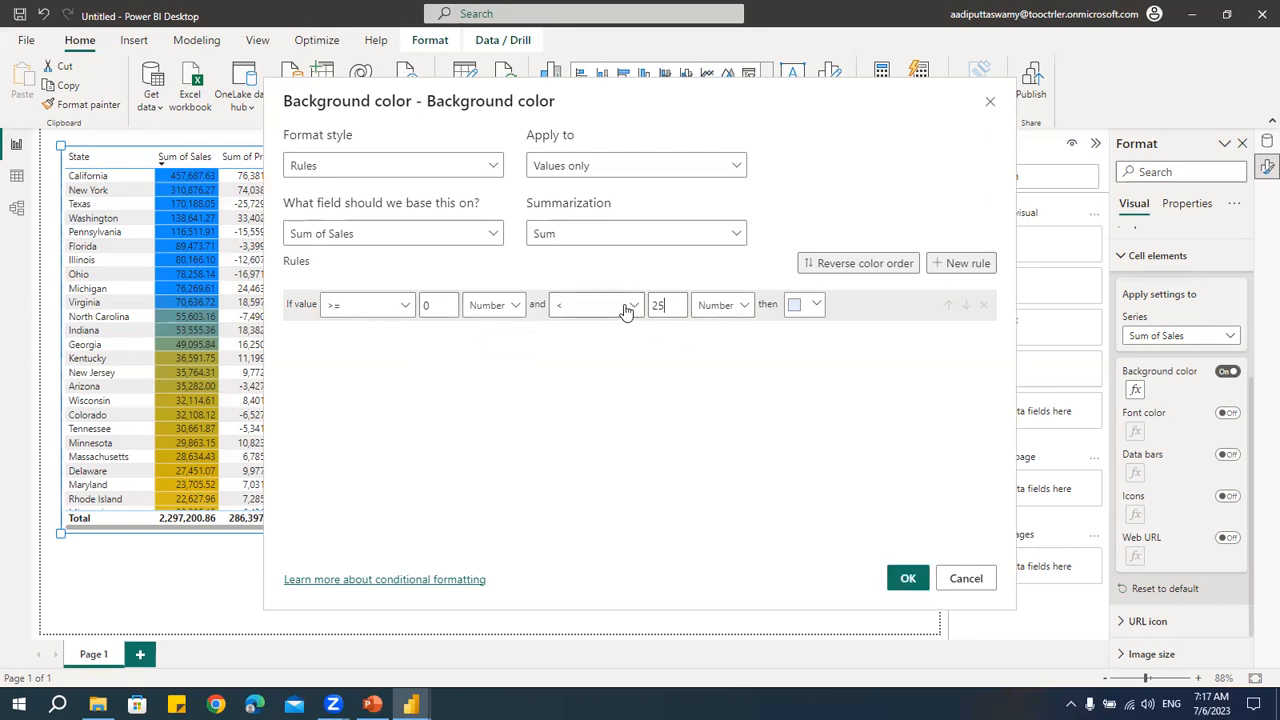
- Give the first rule a custom color of red 255, green 0 and blue 0
left_click(803, 305)
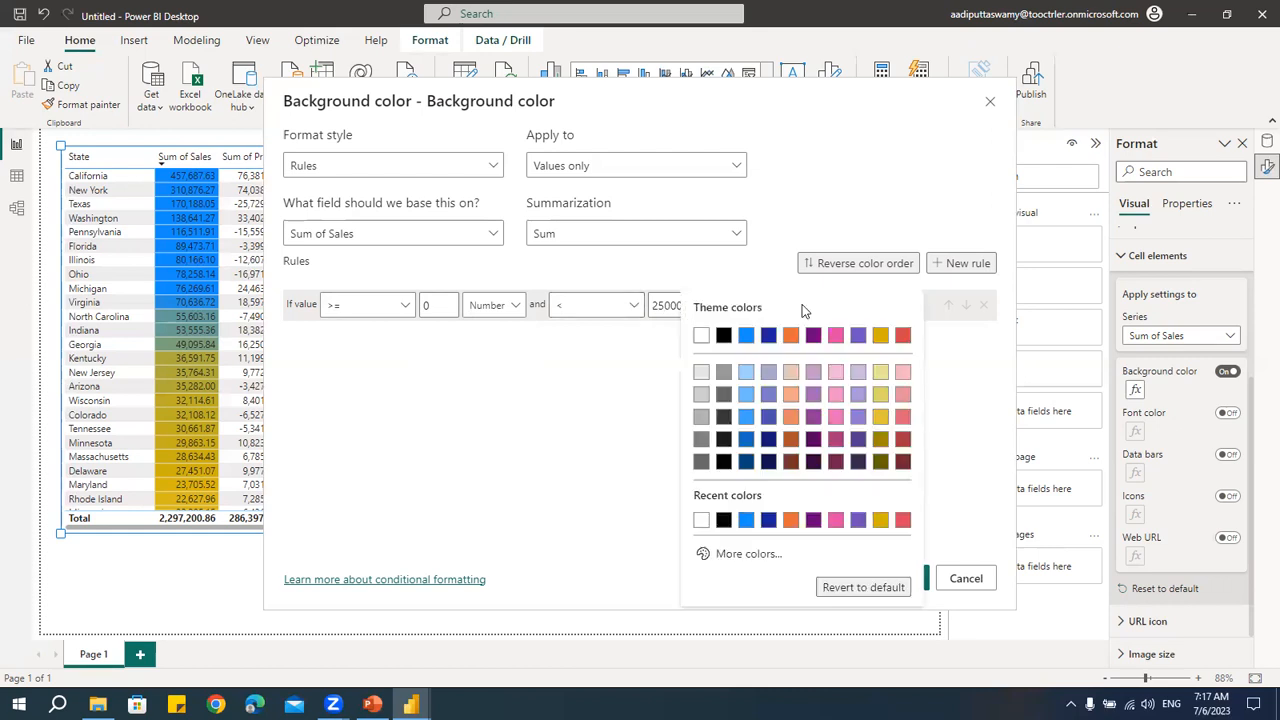
left_click(748, 554)
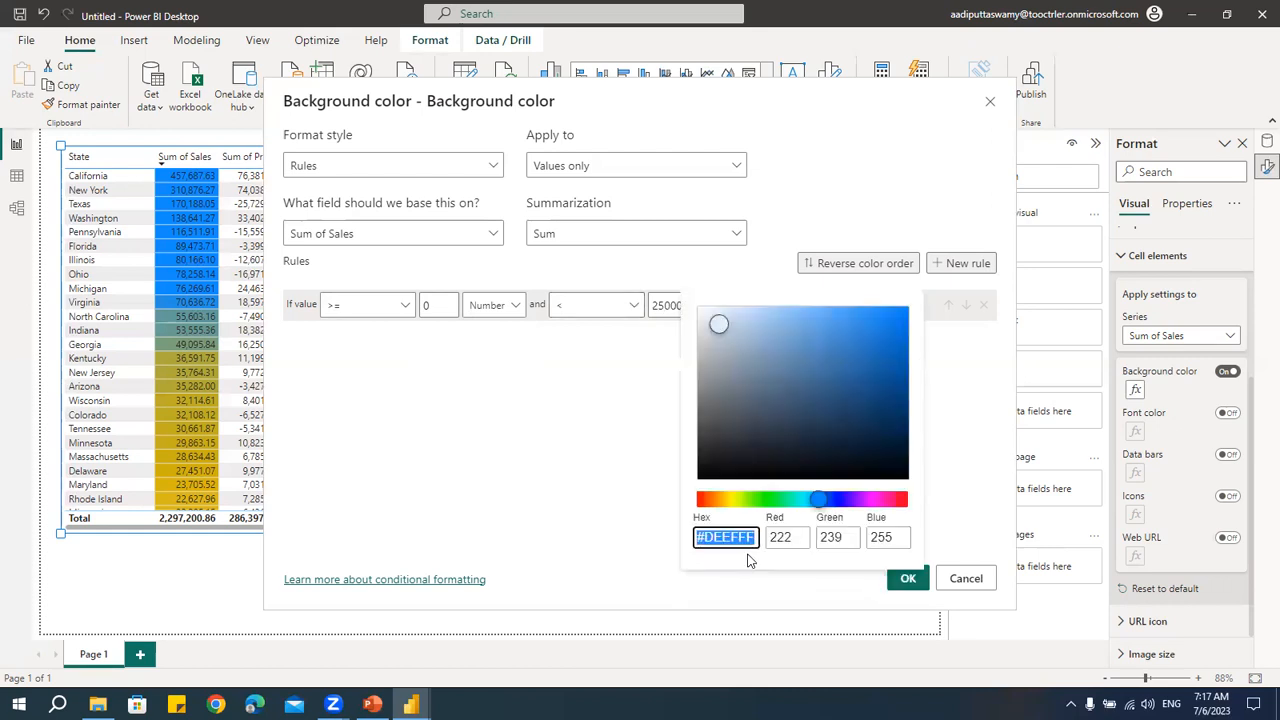
left_click(798, 539)
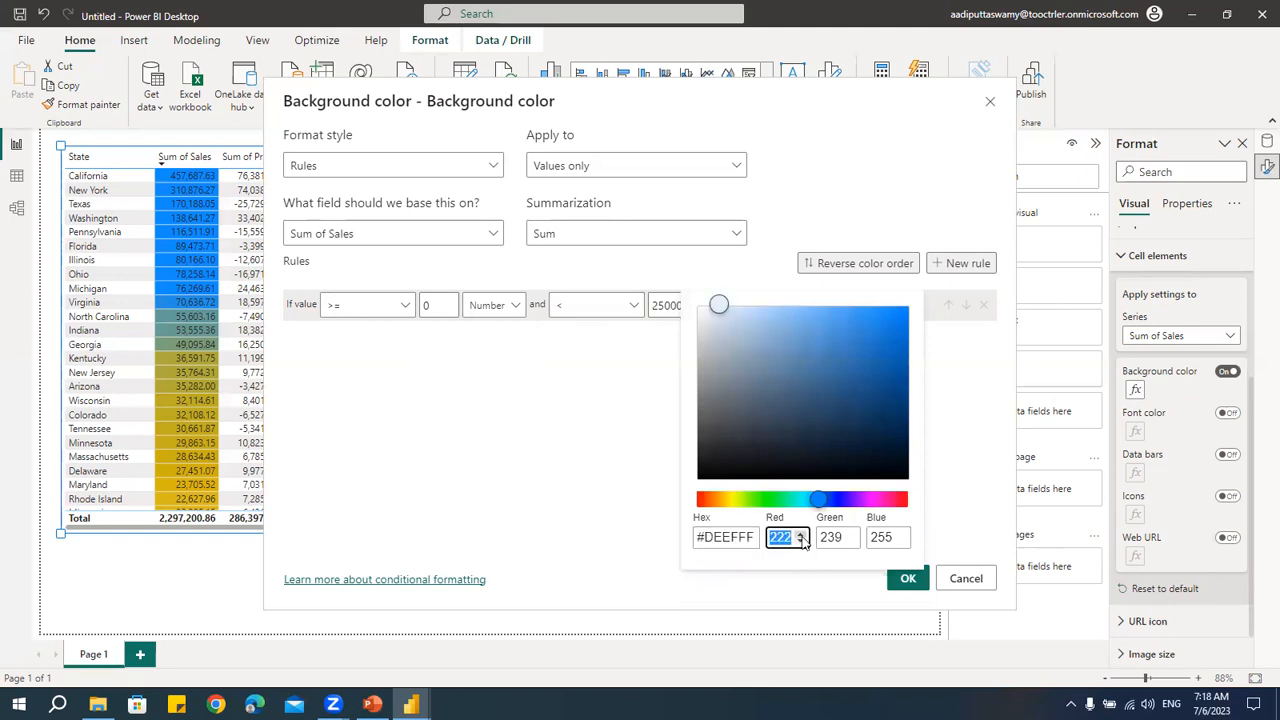
type("255")
key("Tab")
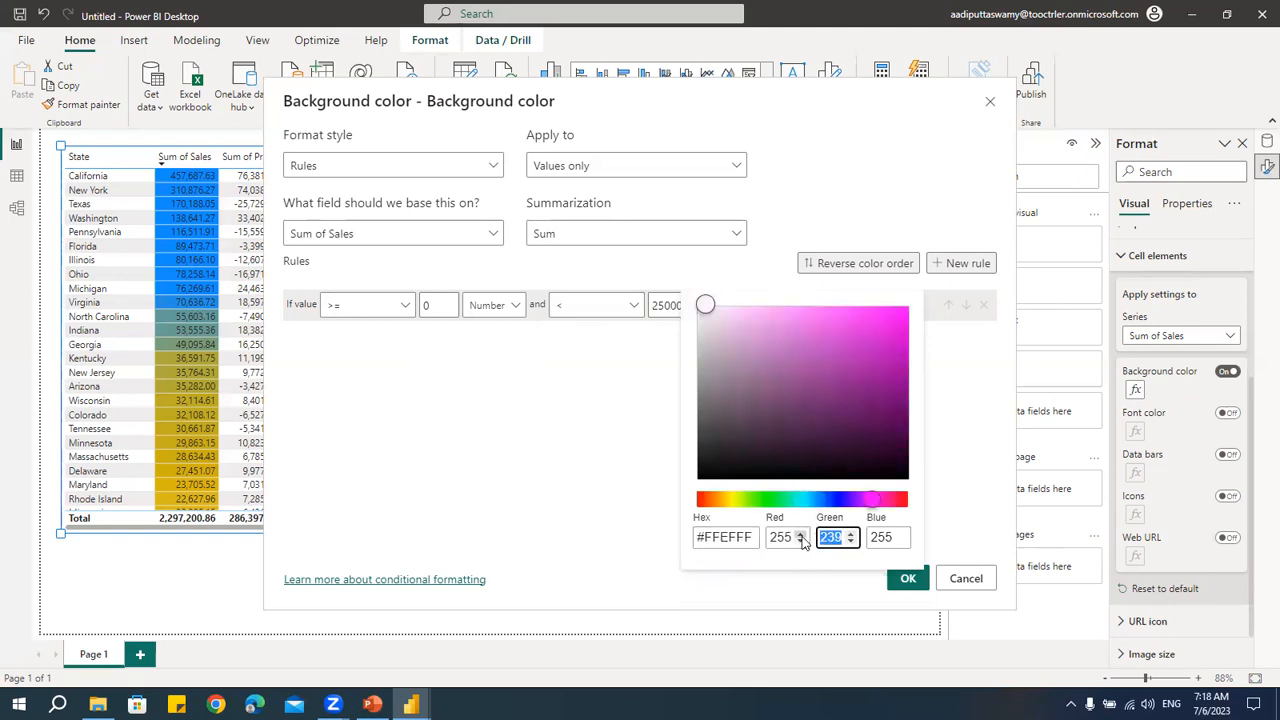
type("0")
key("Tab")
type("0")
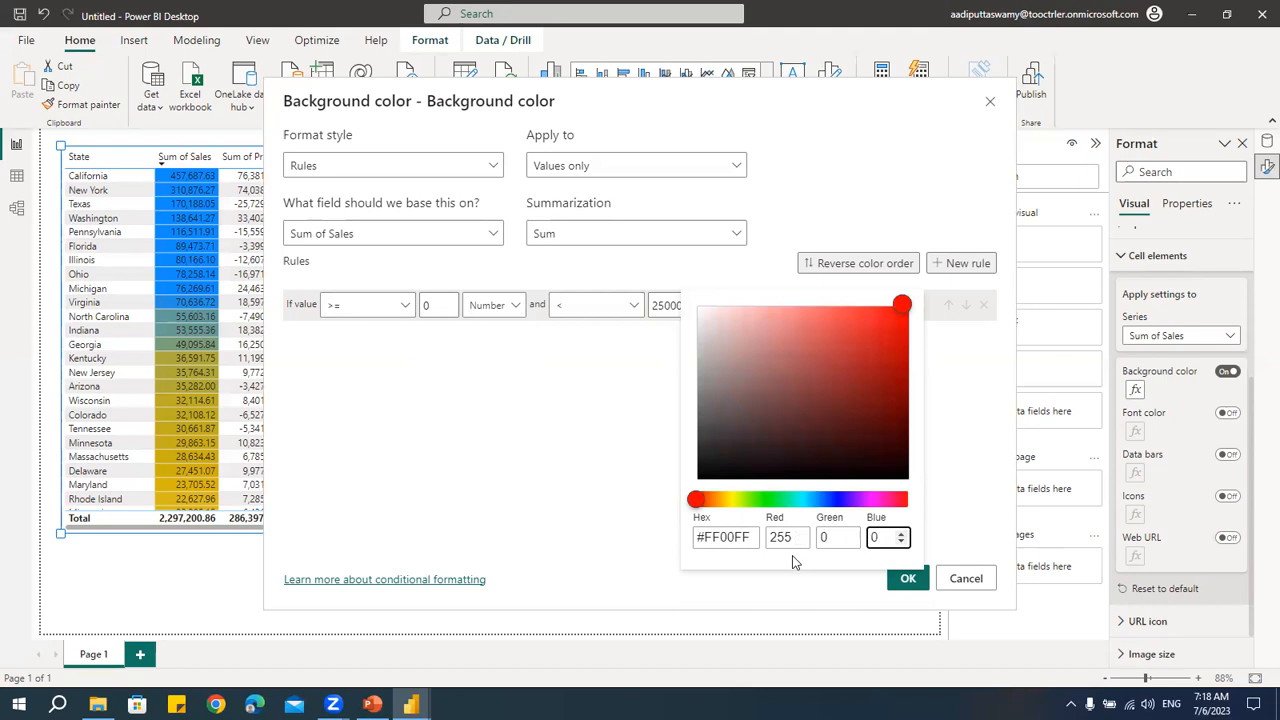
- Nudge the custom color's red component down, restore it to 255 and close the color picker
left_click(845, 539)
left_click(797, 541)
left_click(800, 542)
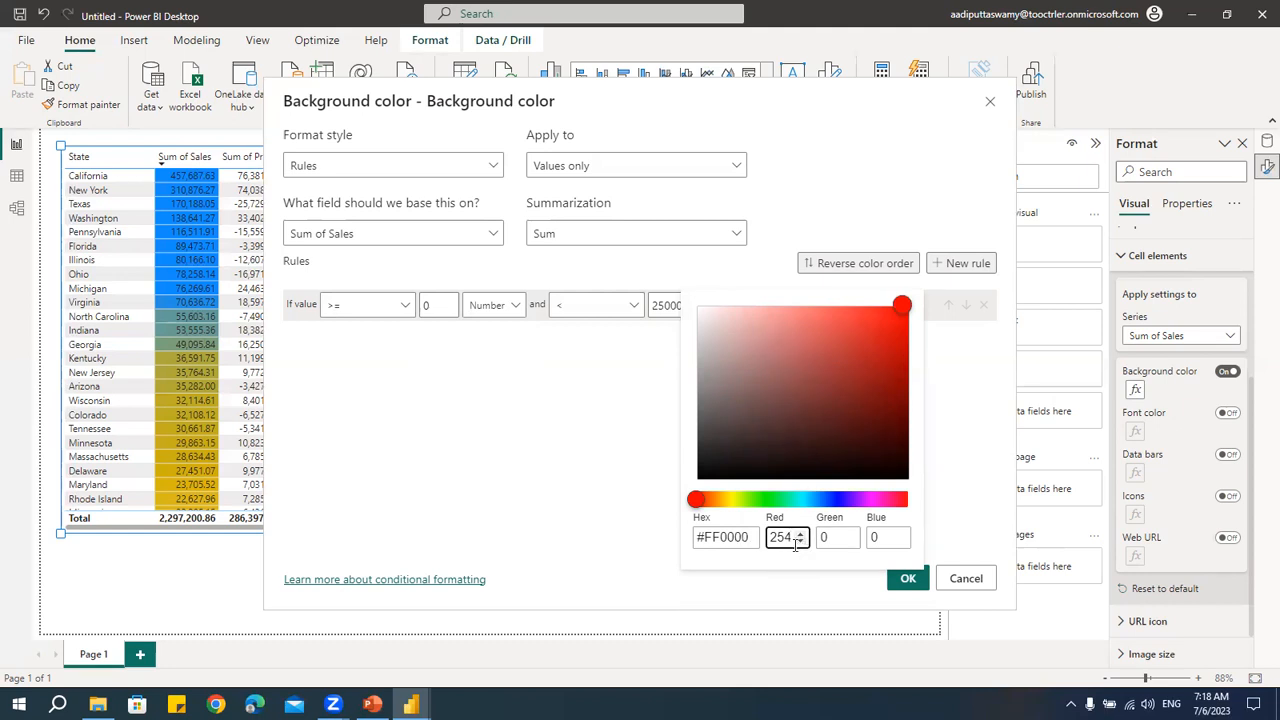
left_click(800, 542)
left_click(799, 532)
left_click(799, 532)
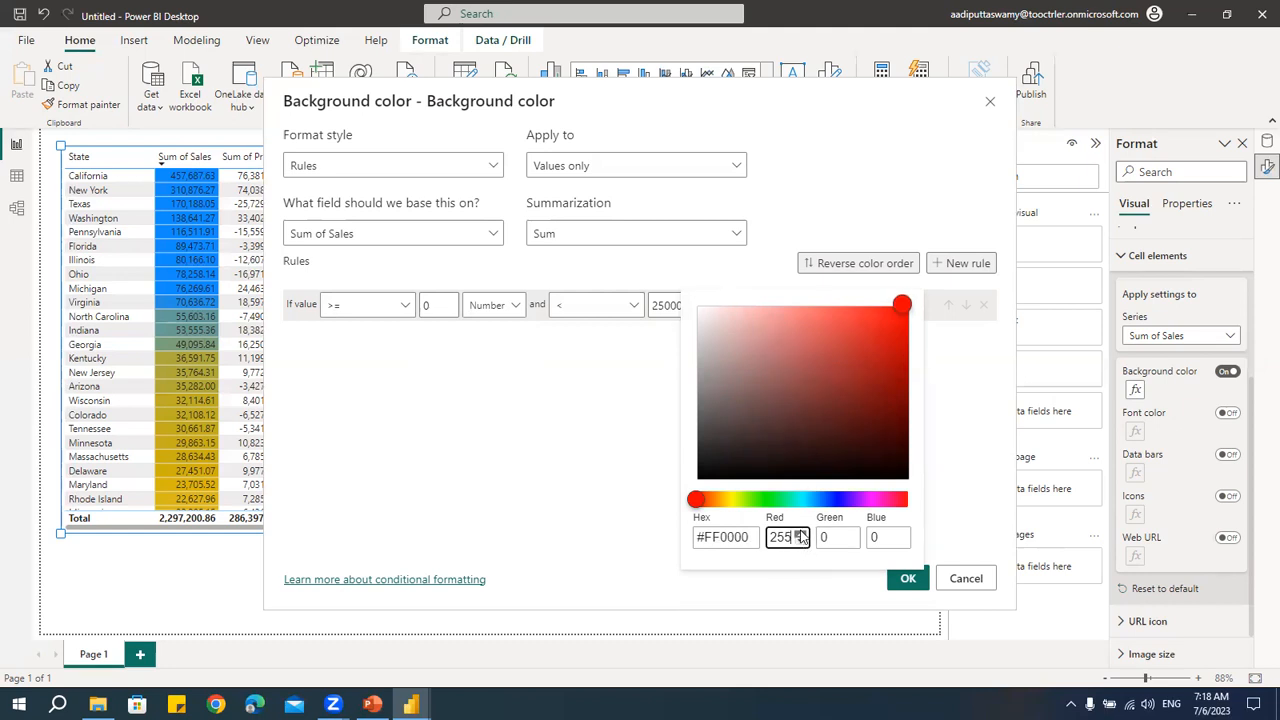
left_click(817, 591)
left_click(597, 468)
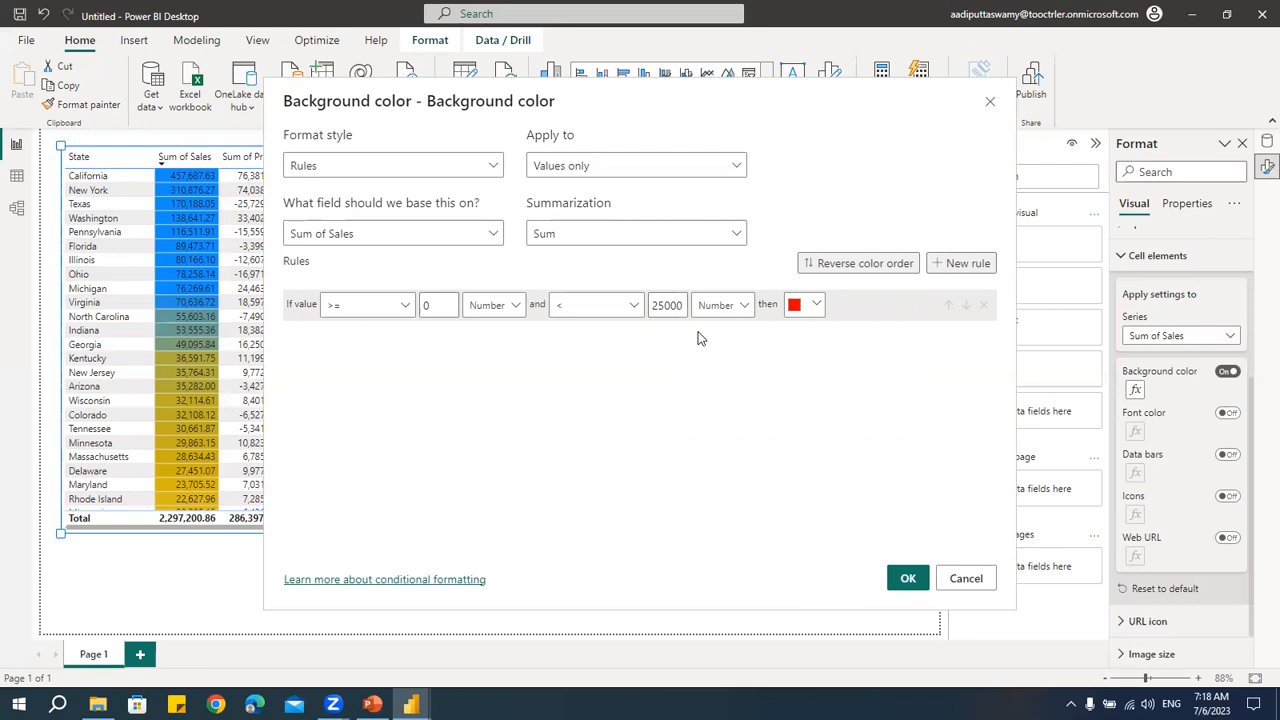
- Add a second rule for number values from 25000 to less than 75000
left_click(956, 268)
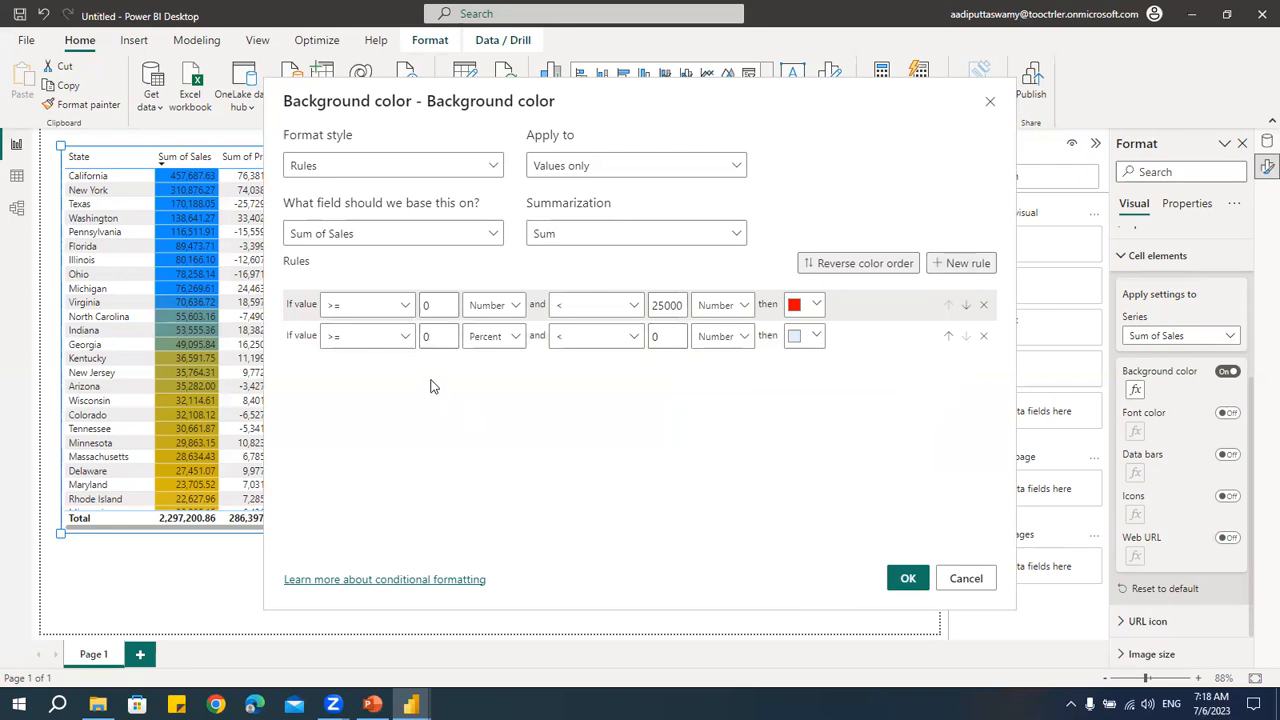
left_click(497, 341)
left_click(500, 364)
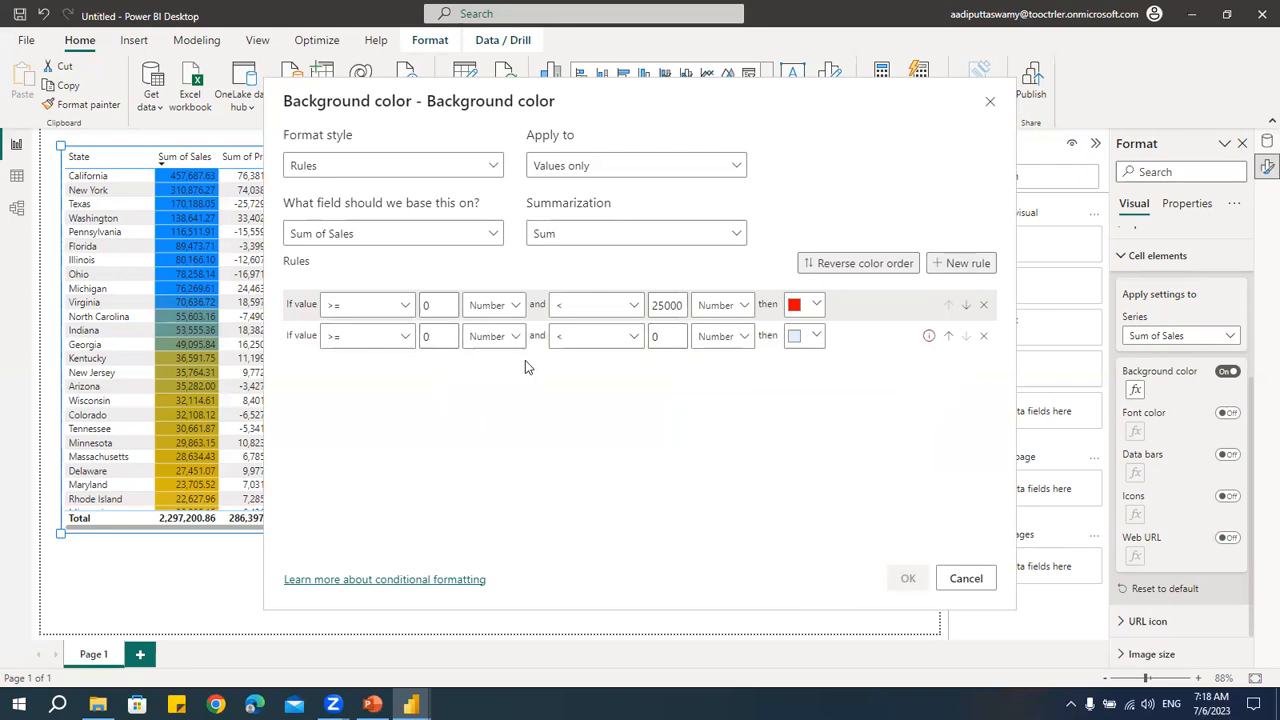
double_click(434, 336)
type("2500")
double_click(652, 337)
type("50000")
key("BackSpace")
key("BackSpace")
key("BackSpace")
key("BackSpace")
key("BackSpace")
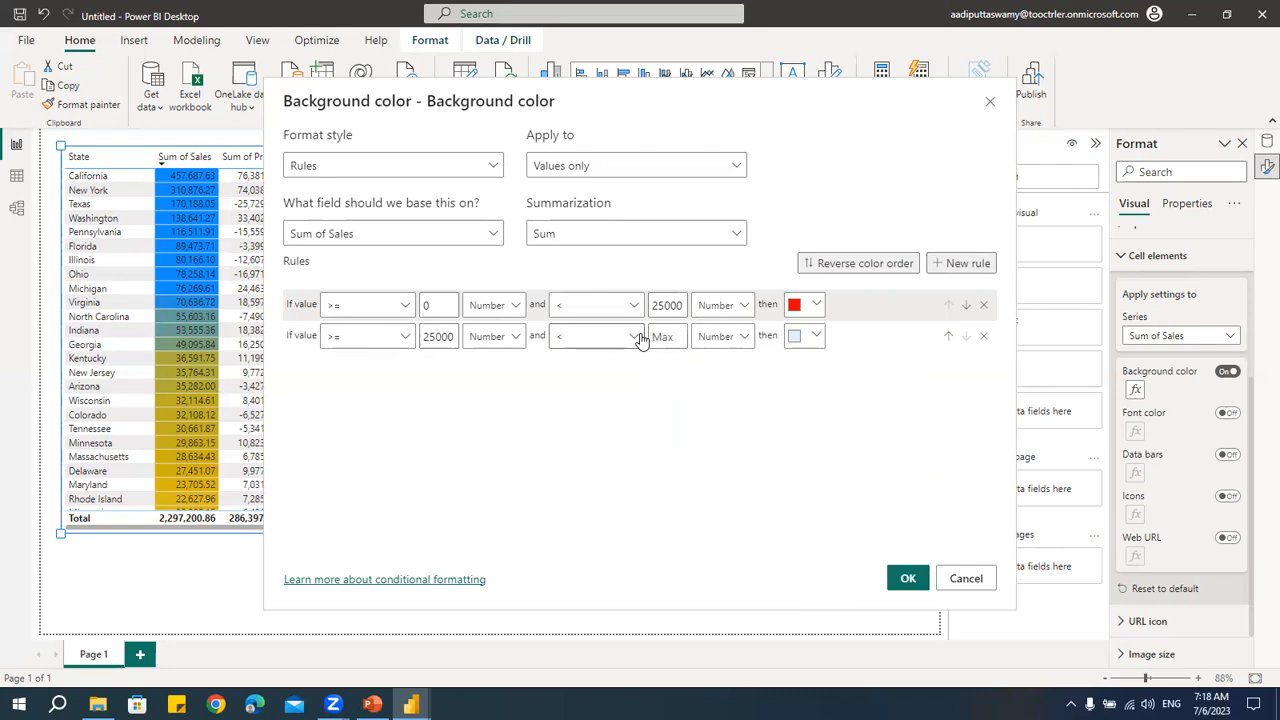
type("75000")
- Give the second rule a custom blue color with red and green set to 0 and blue kept at 255
left_click(812, 337)
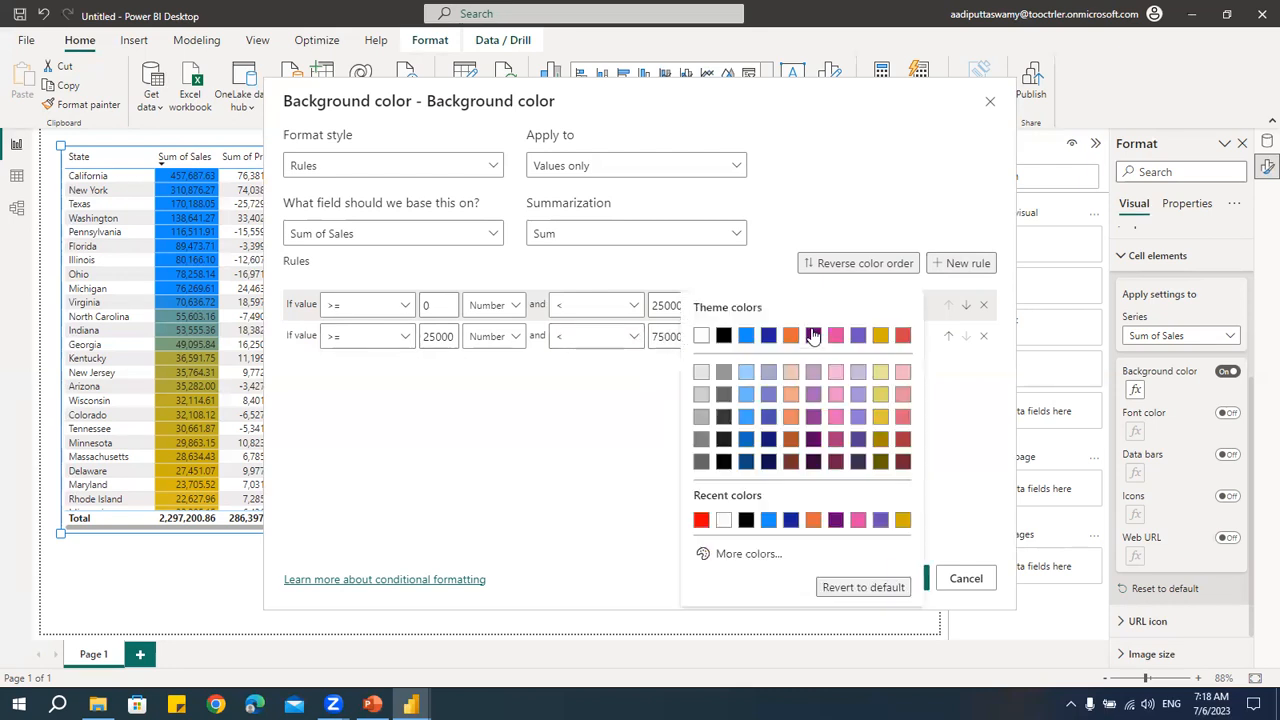
left_click(748, 556)
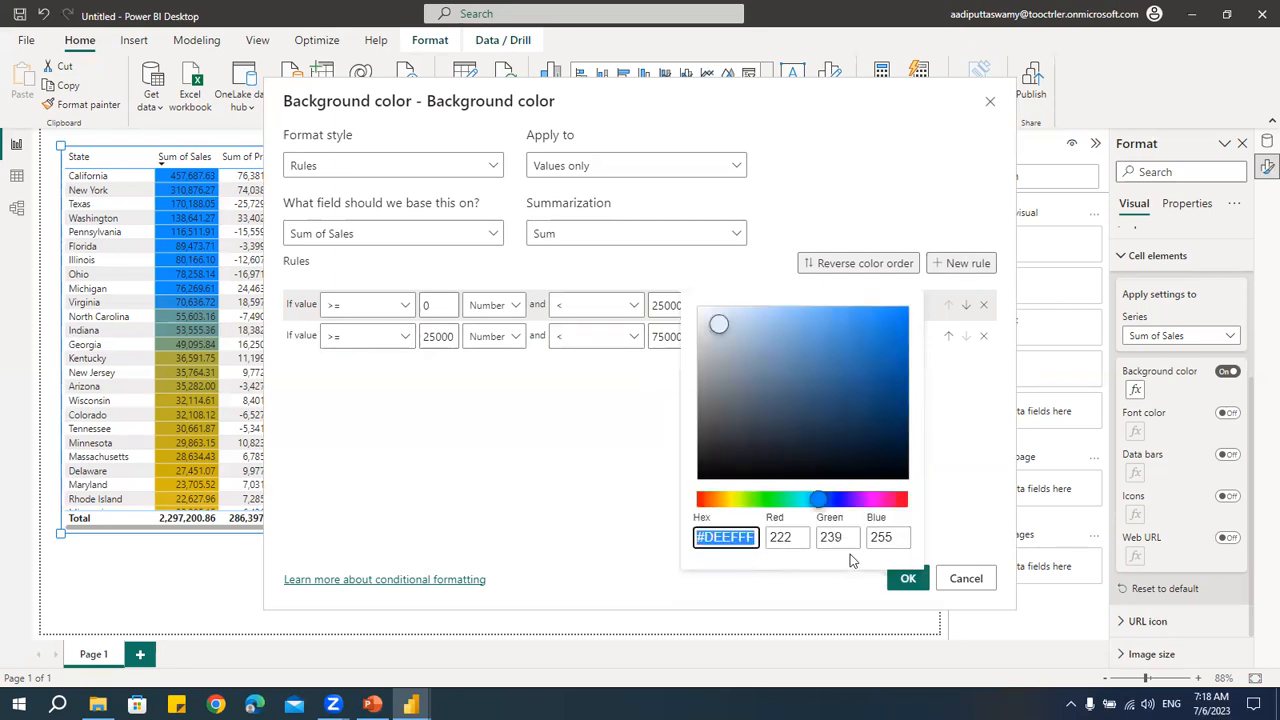
left_click(790, 537)
double_click(782, 537)
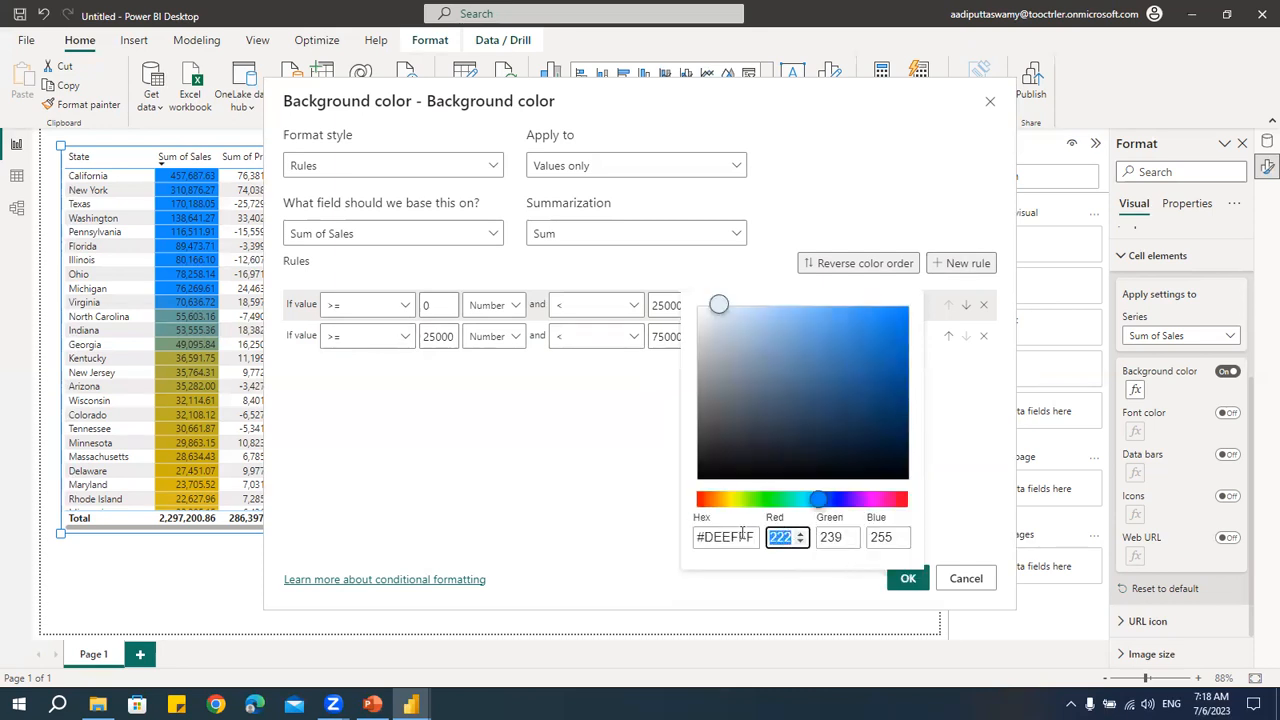
type("0")
key("Tab")
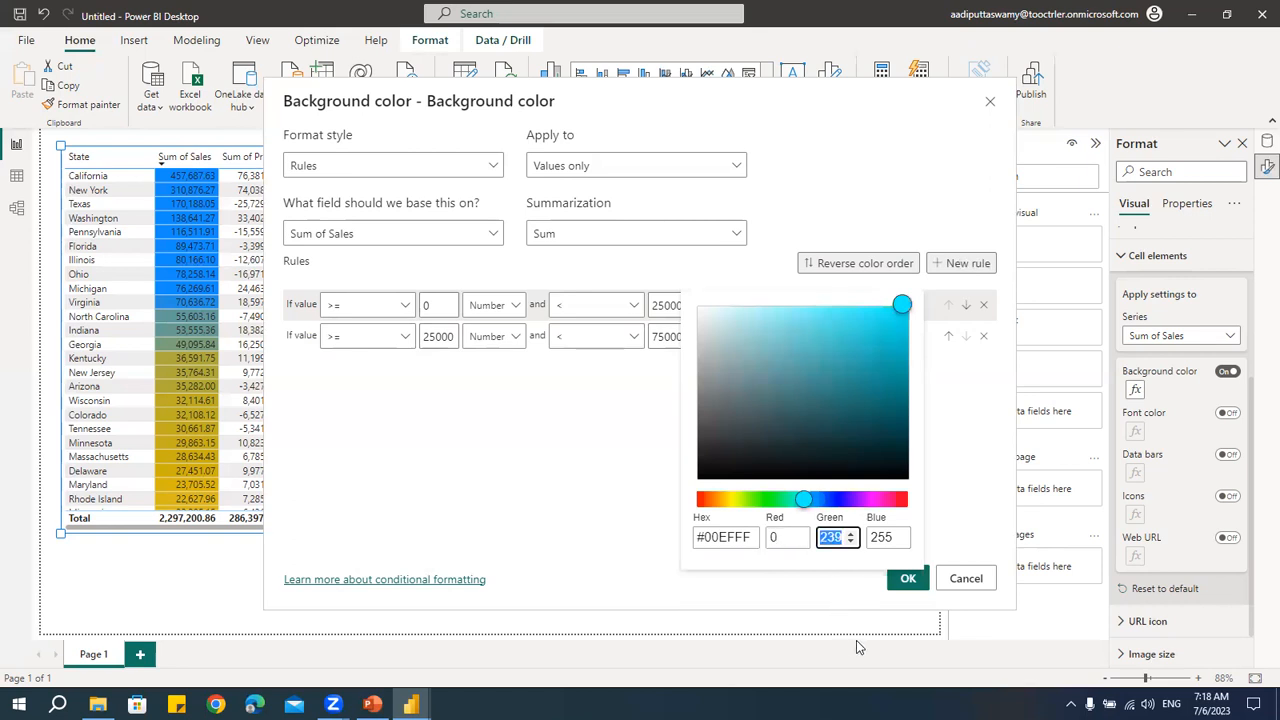
type("0")
left_click(620, 487)
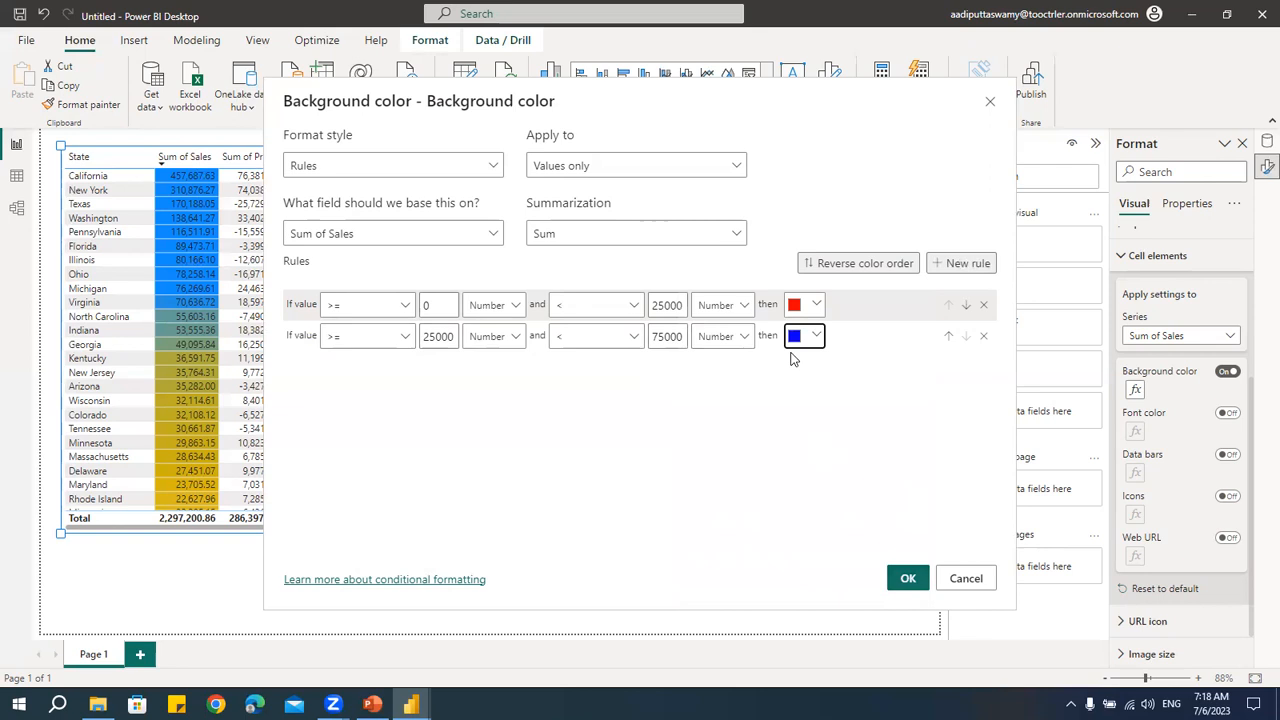
left_click(963, 263)
left_click(428, 367)
type("75000")
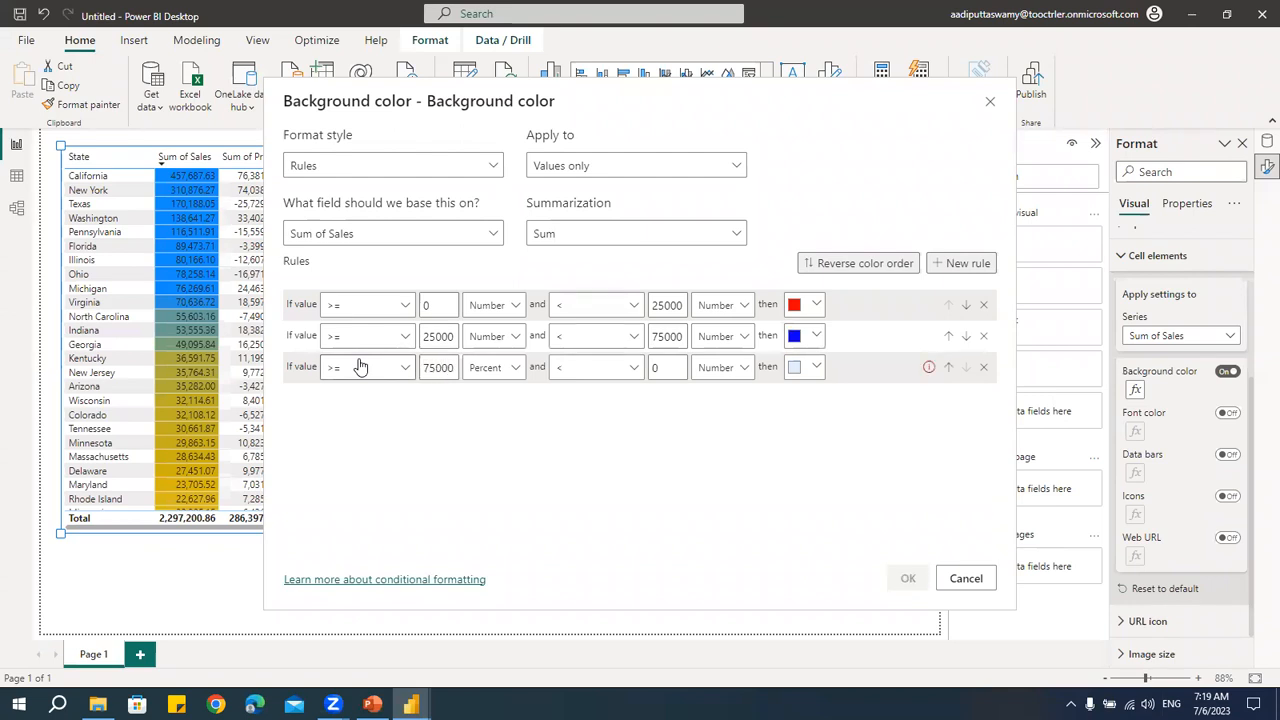
left_click(667, 367)
type("100000")
left_click(700, 425)
left_click(985, 369)
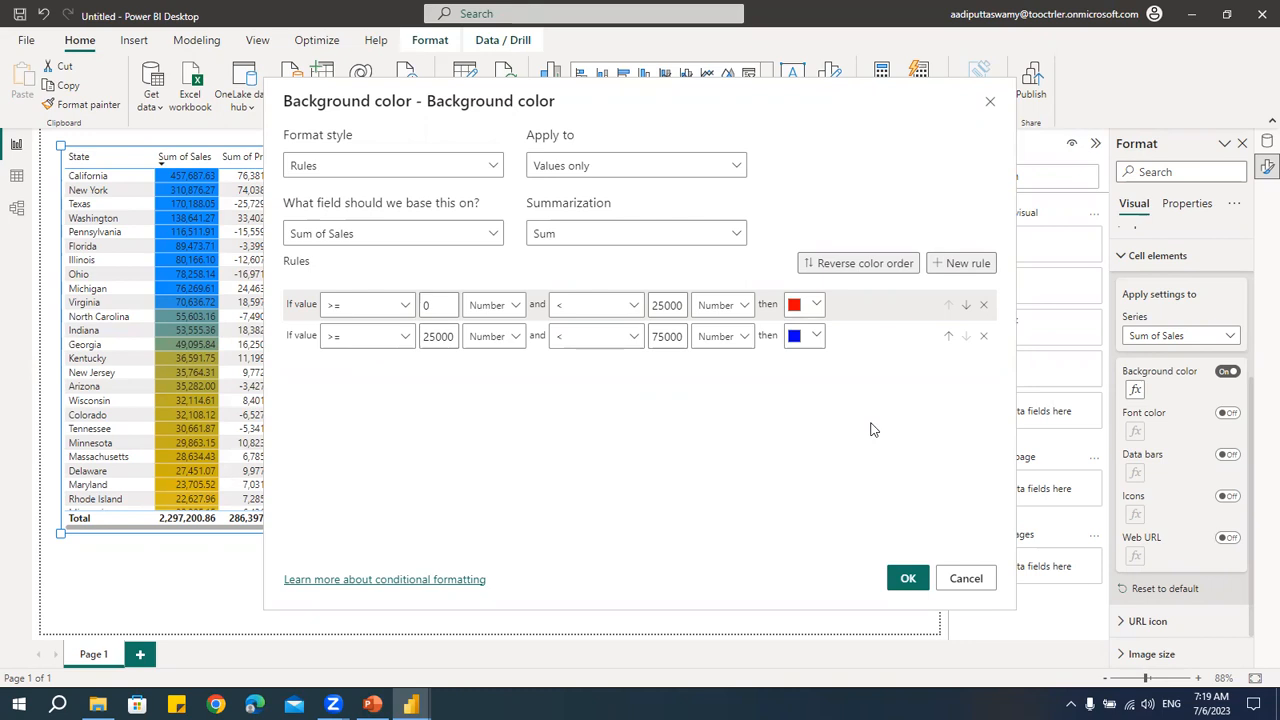
- Add a third rule with a lower bound of 75000 and an upper bound of 100000
left_click(964, 268)
left_click(433, 366)
type("75000")
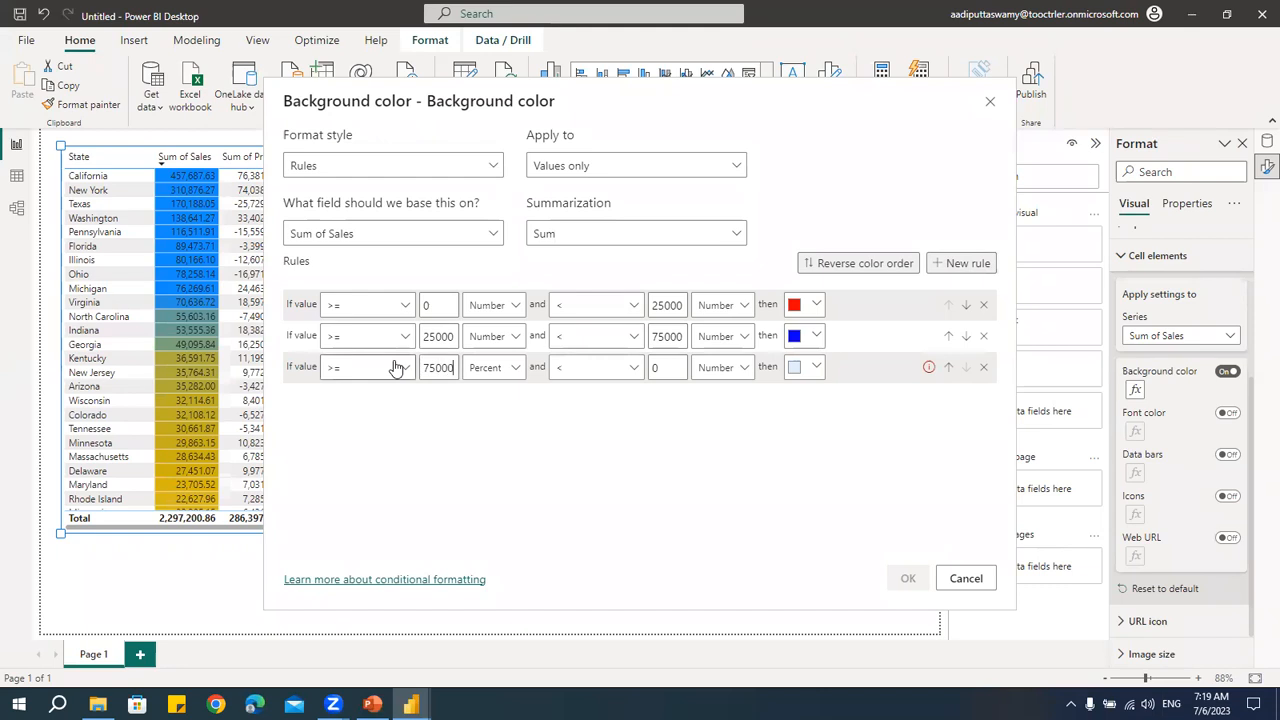
left_click(656, 367)
type("100000")
- Give the third rule a custom color of red 0, green 255 and blue 0
left_click(816, 367)
left_click(757, 342)
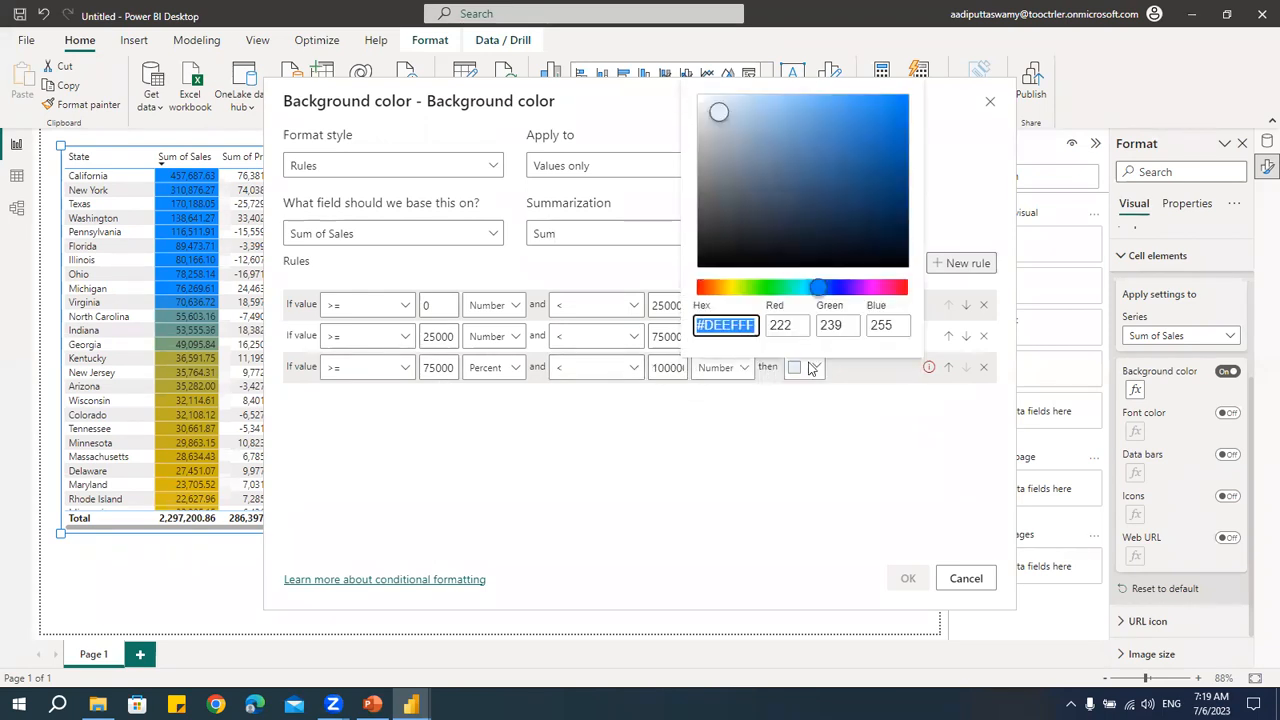
double_click(772, 325)
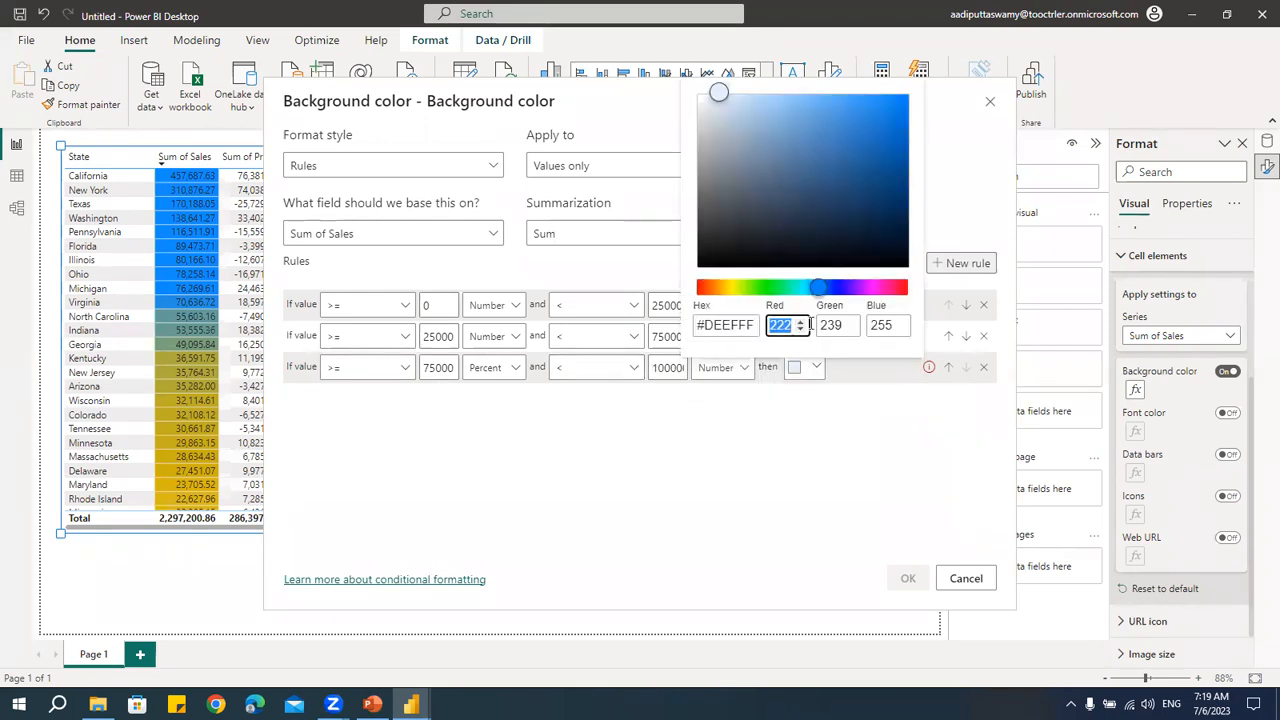
type("0")
double_click(820, 334)
type("255")
key("Tab")
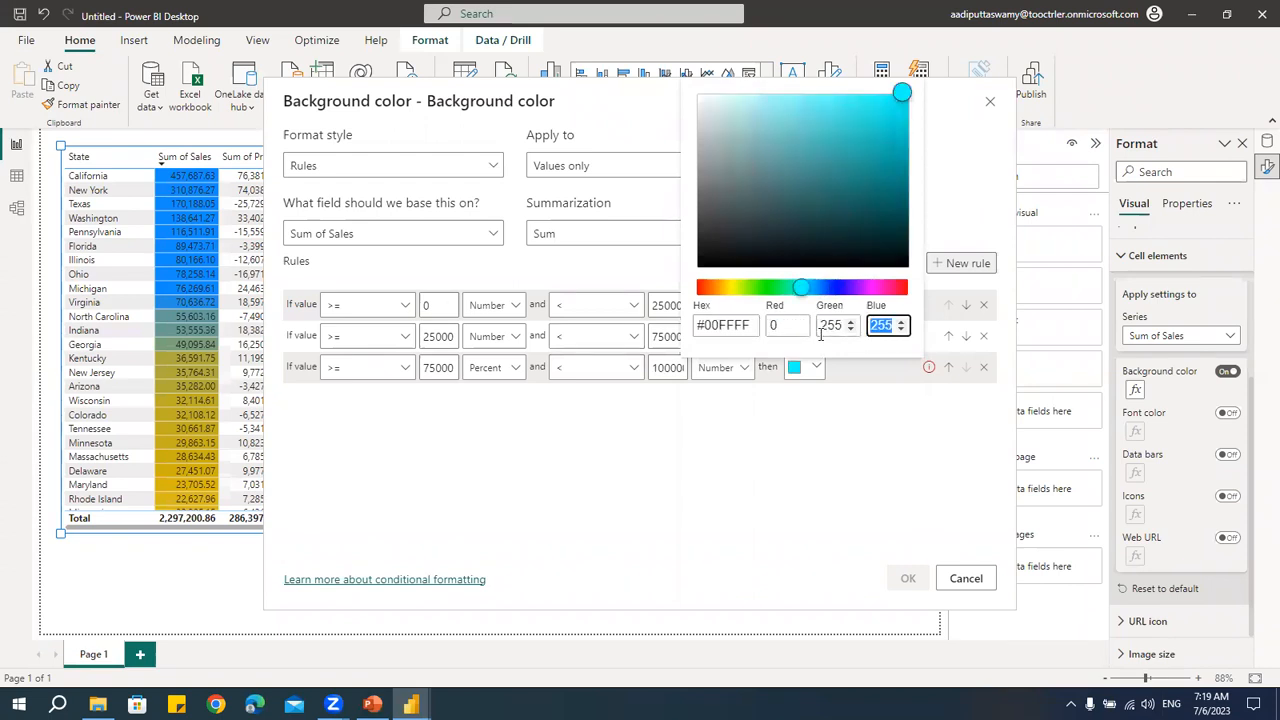
type("0")
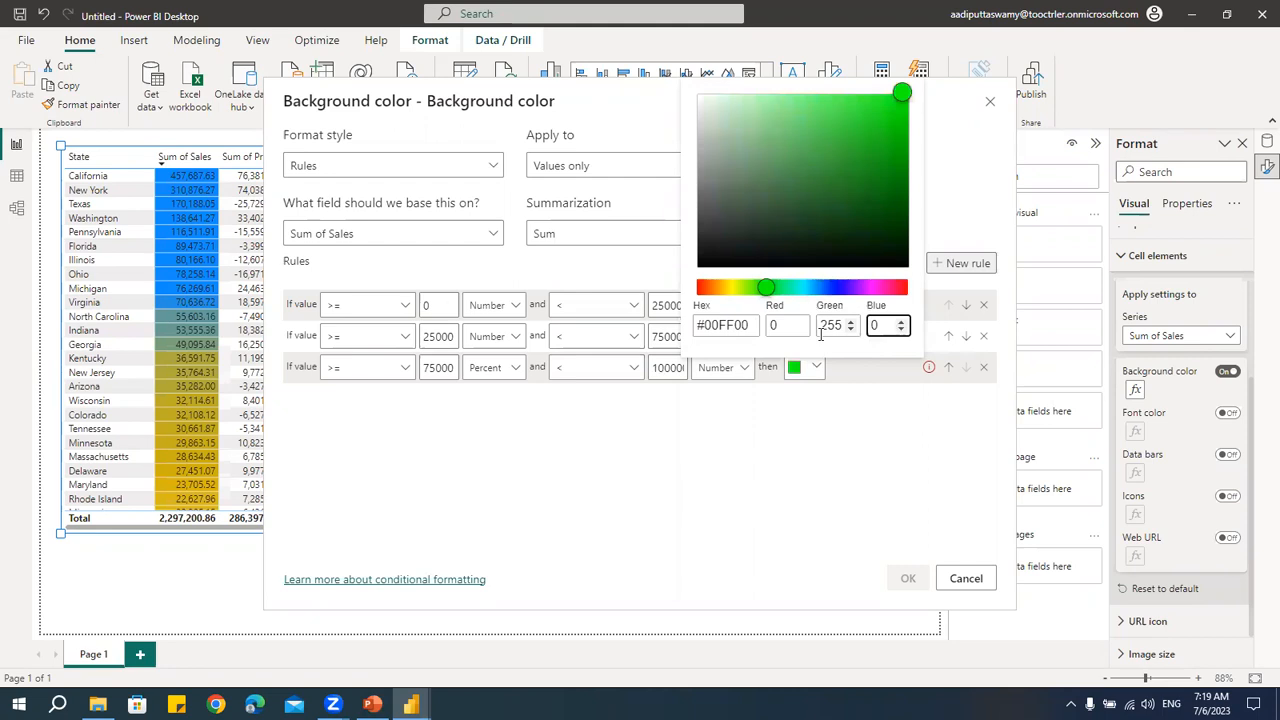
- Change the third rule's lower bound type to Number and apply the background color rules to the Sum of Sales column
left_click(818, 478)
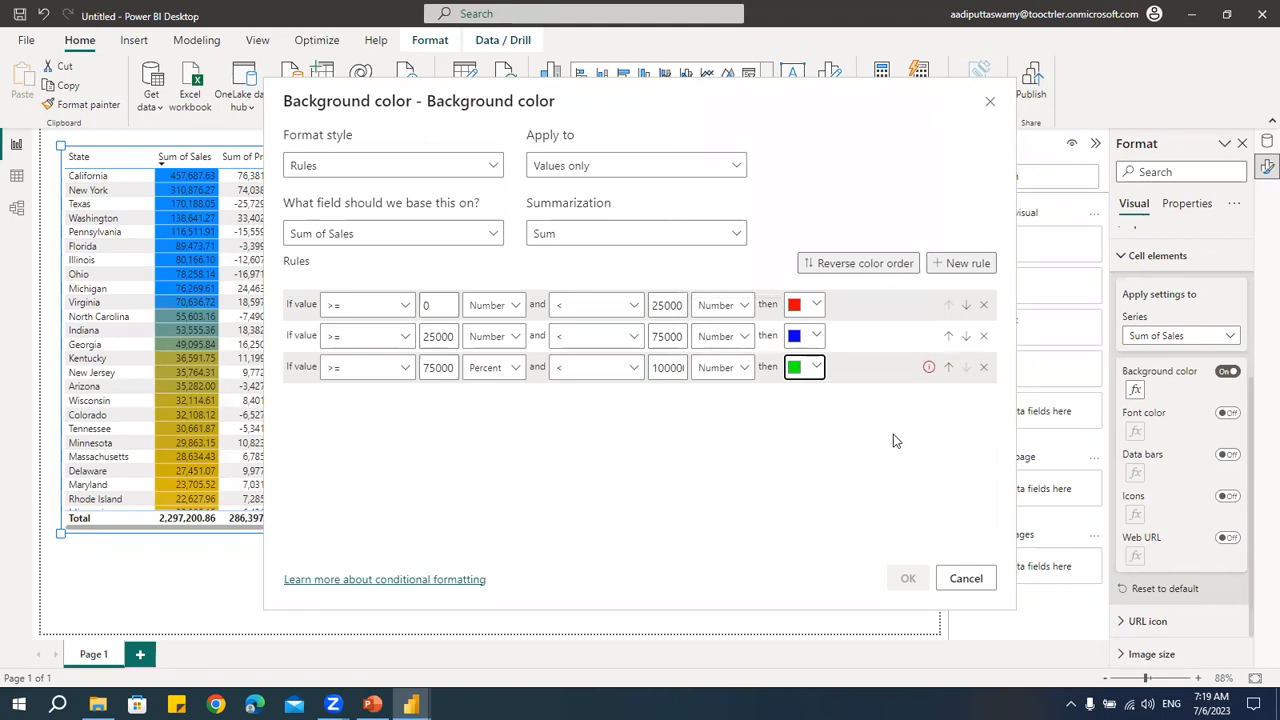
mouse_move(929, 370)
left_click(516, 374)
left_click(488, 394)
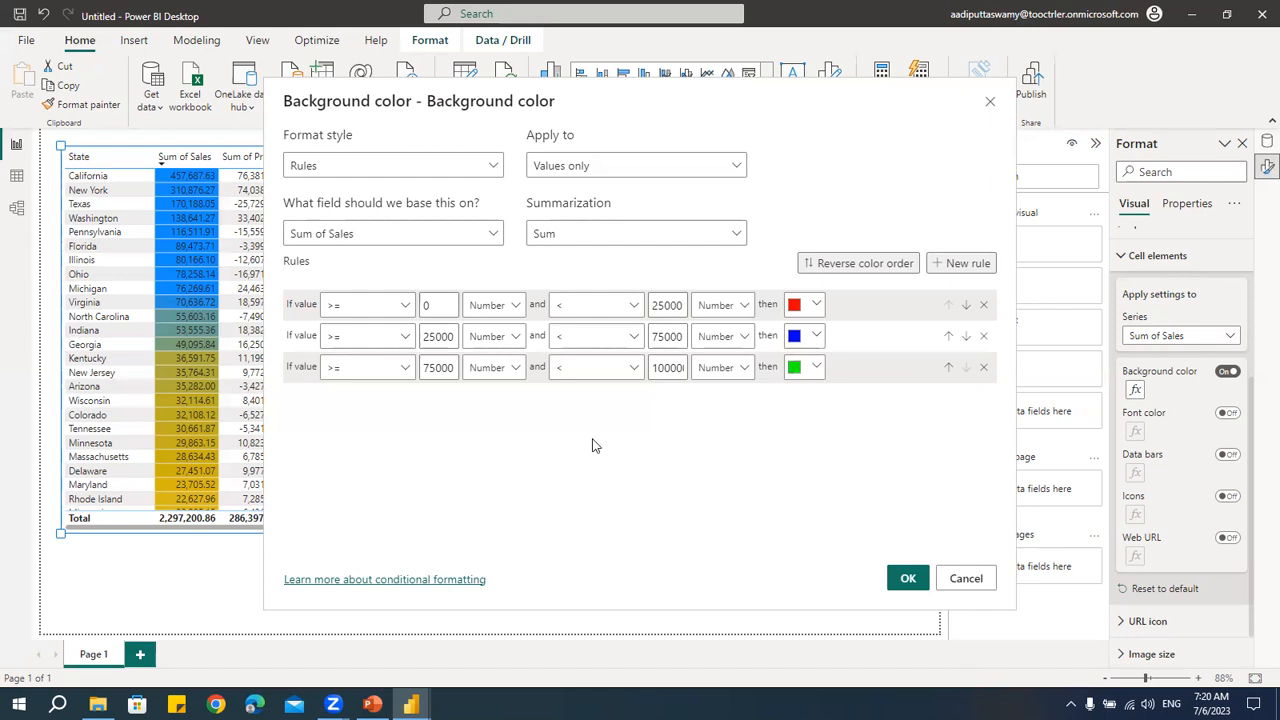
left_click(908, 578)
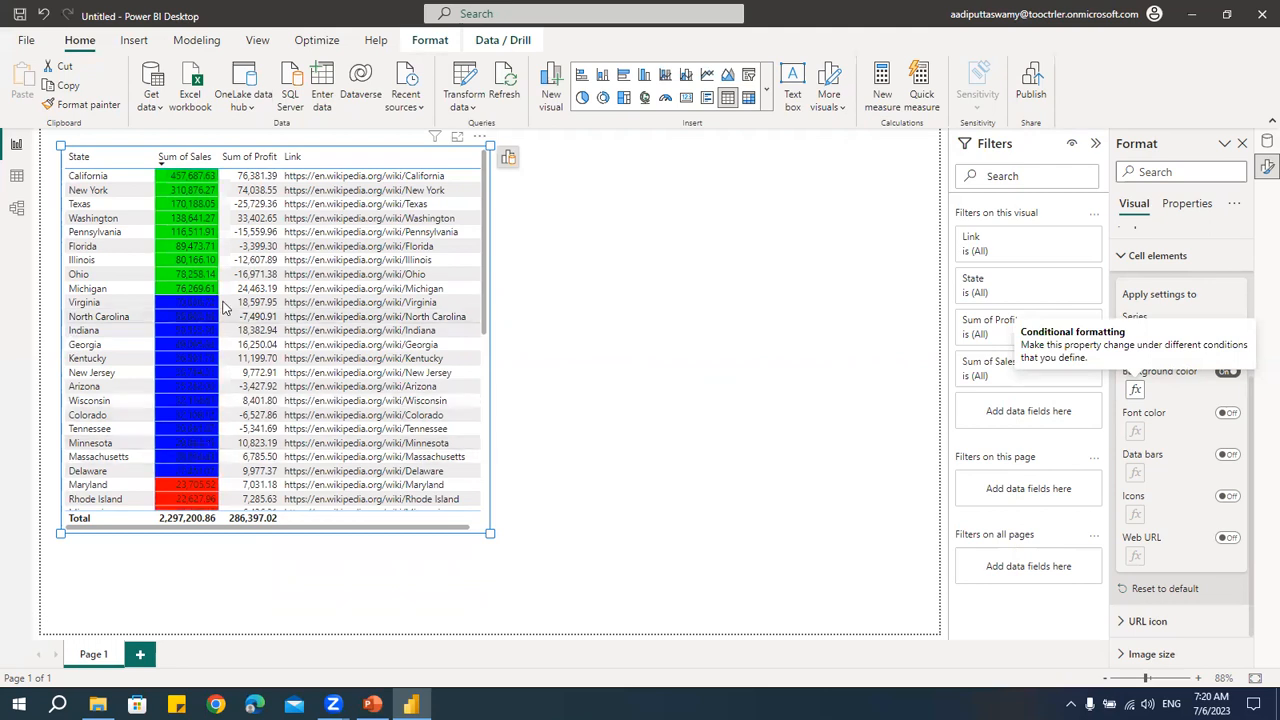
scroll(208, 448, "down", 8)
scroll(210, 400, "up", 5)
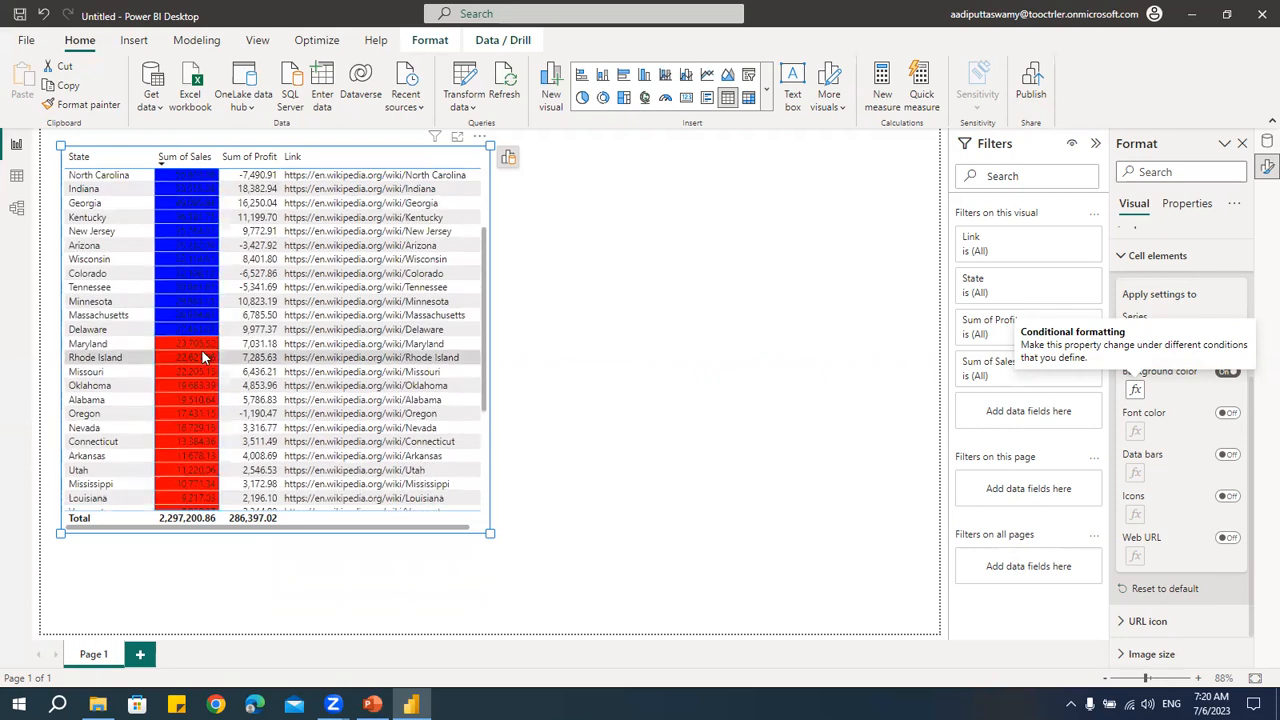
scroll(201, 330, "up", 3)
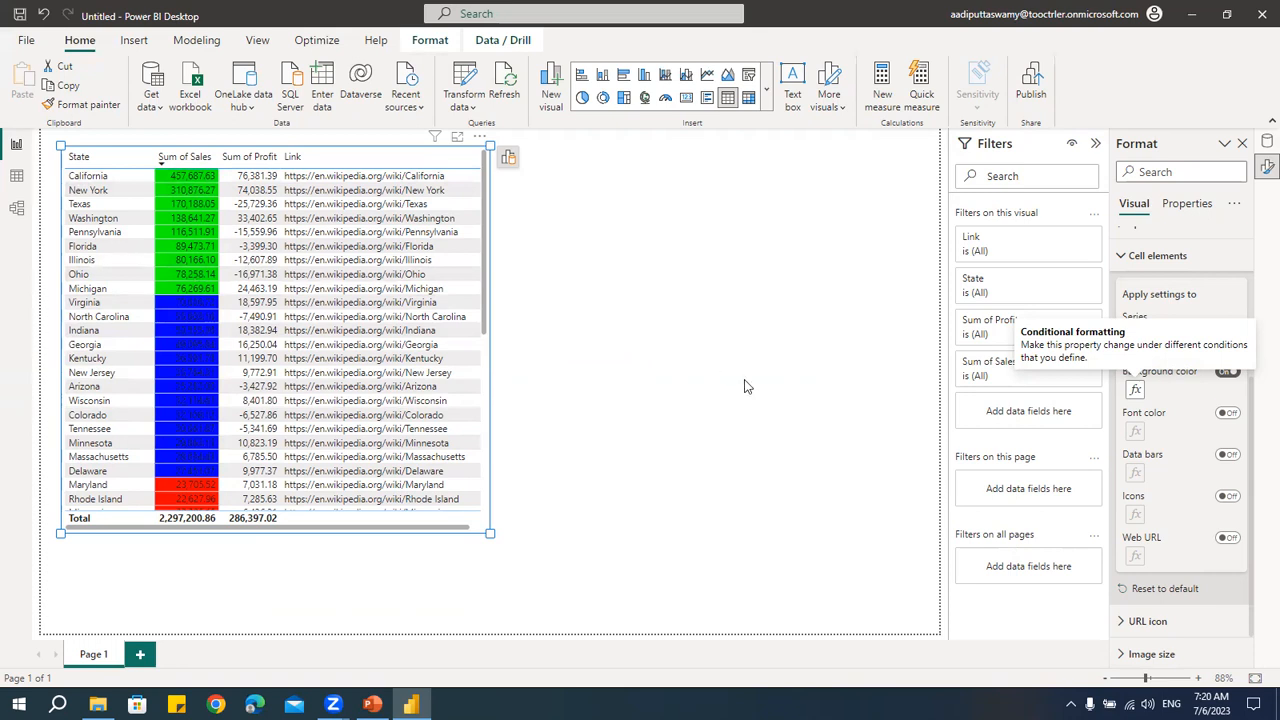
left_click(1135, 389)
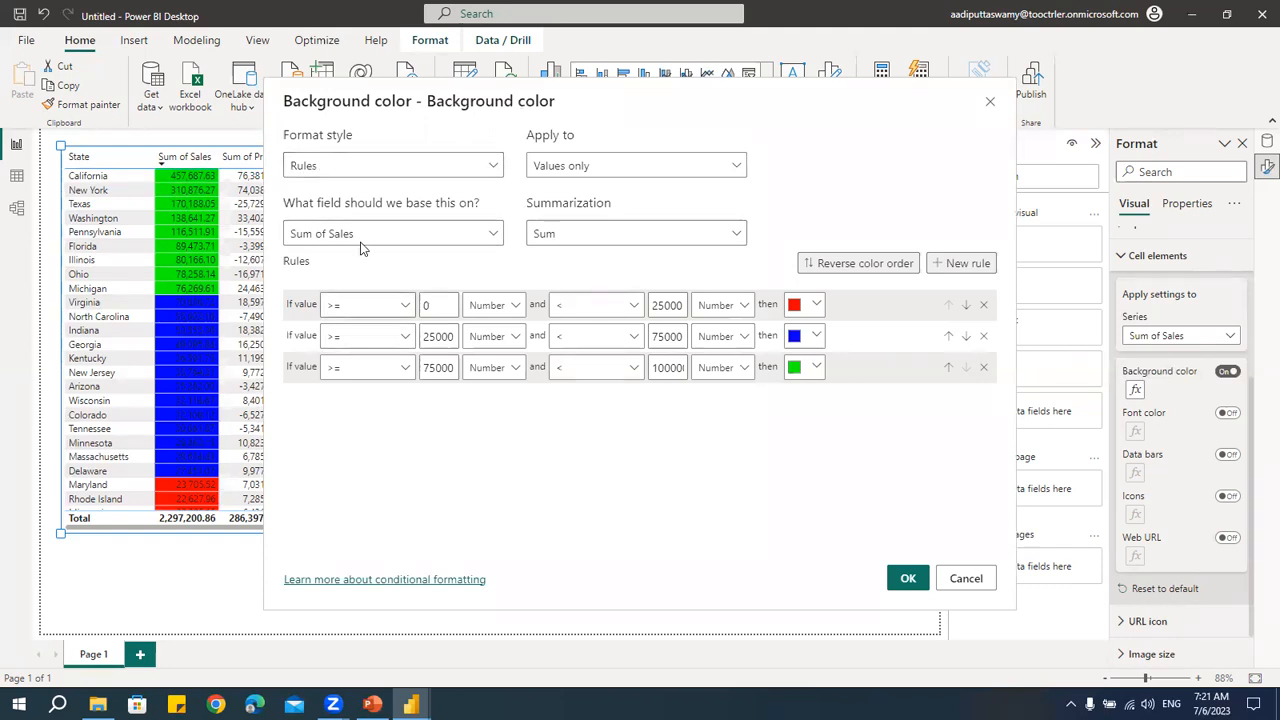
left_click(334, 170)
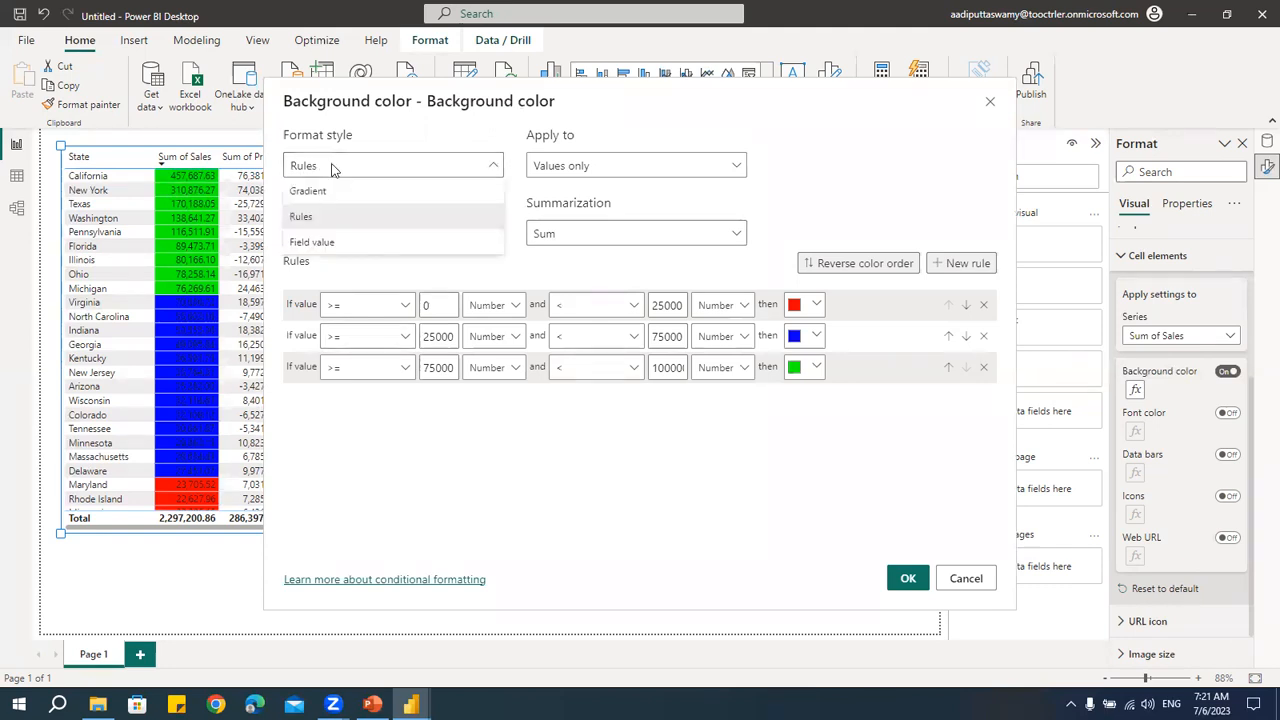
left_click(313, 248)
left_click(329, 232)
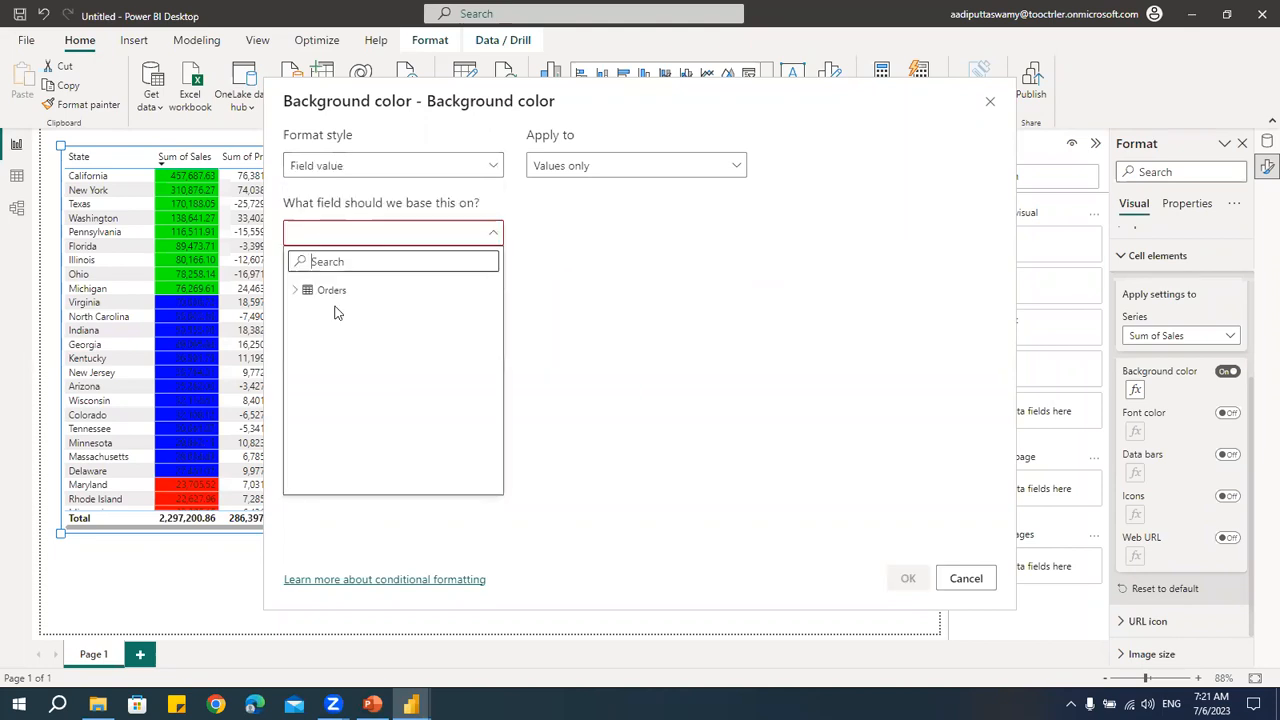
left_click(296, 292)
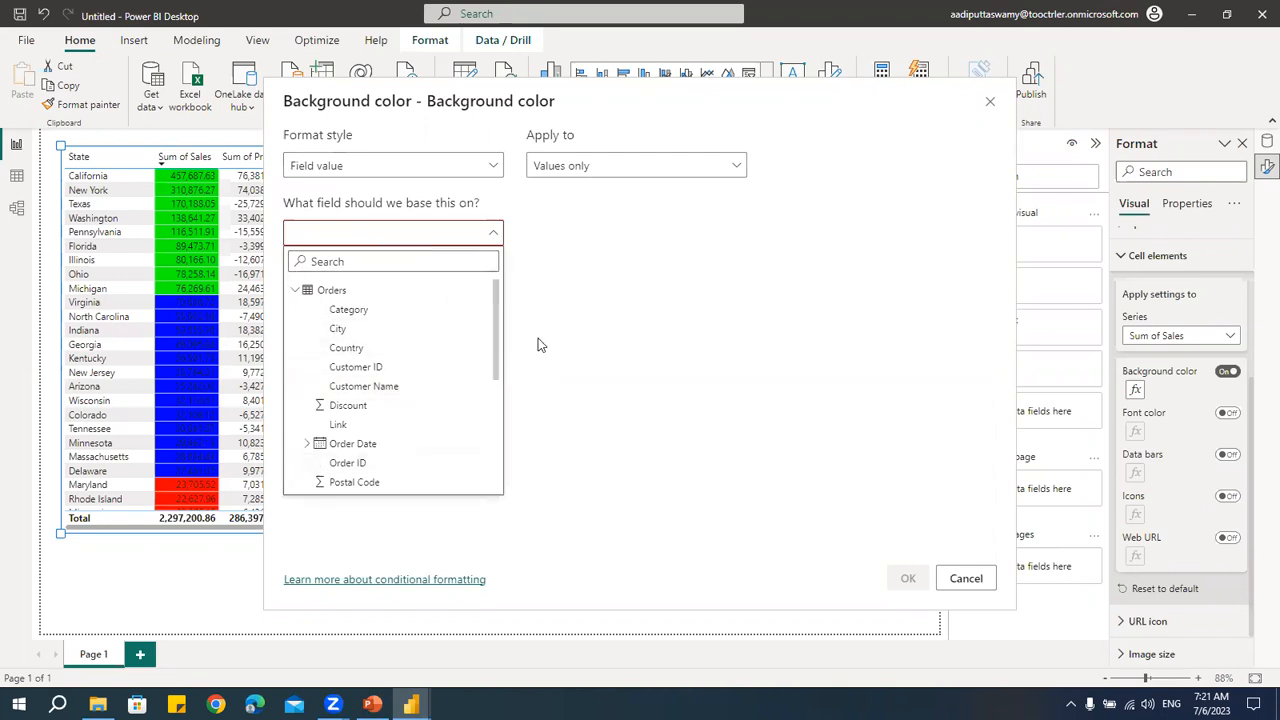
left_click(518, 293)
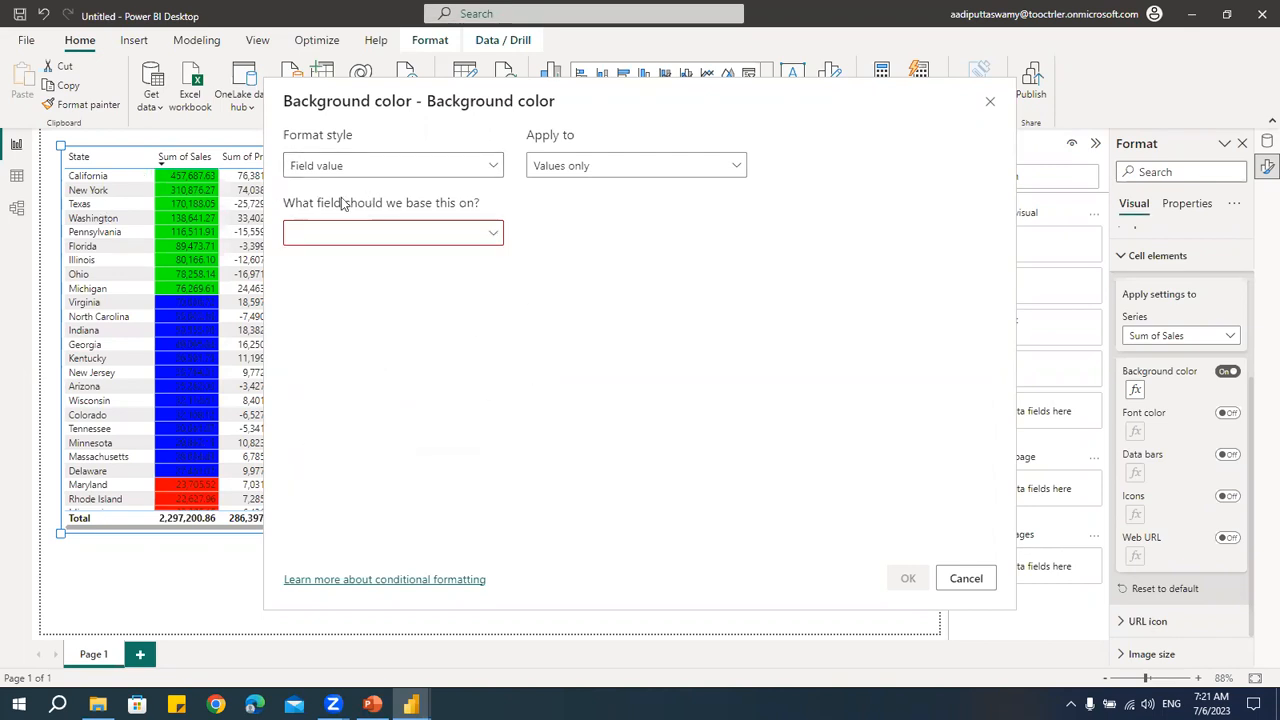
left_click(357, 167)
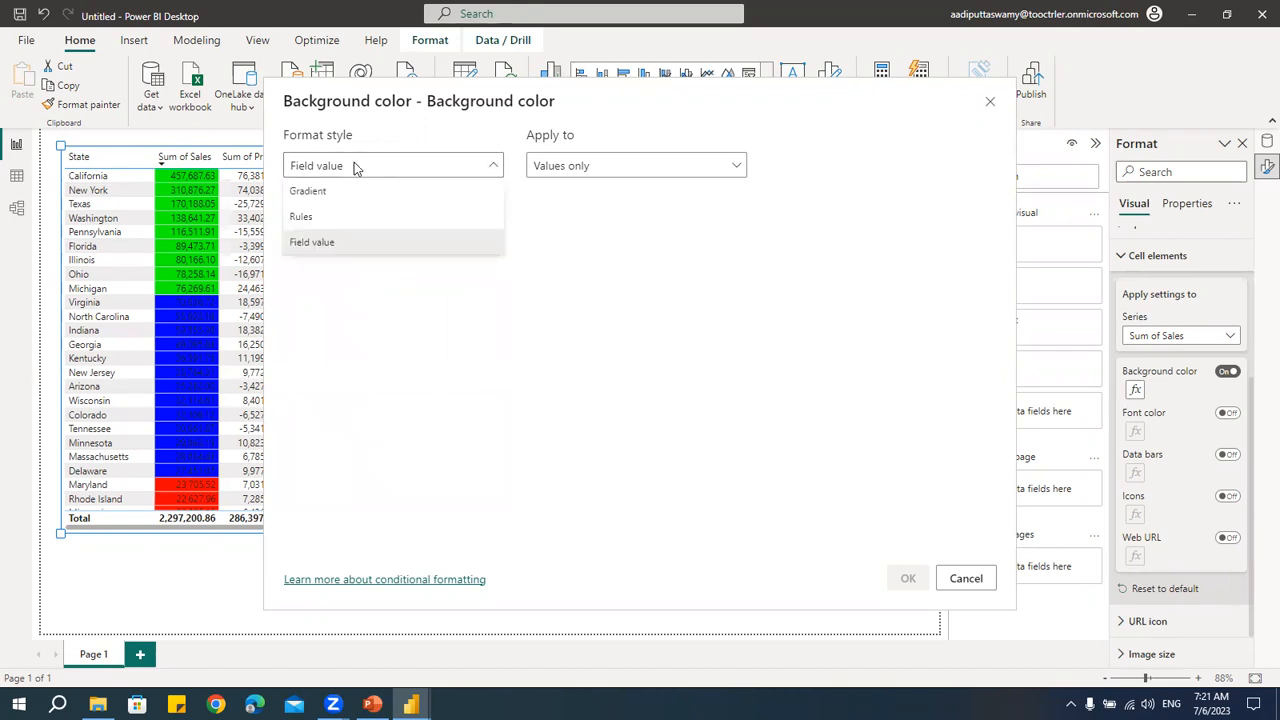
left_click(323, 220)
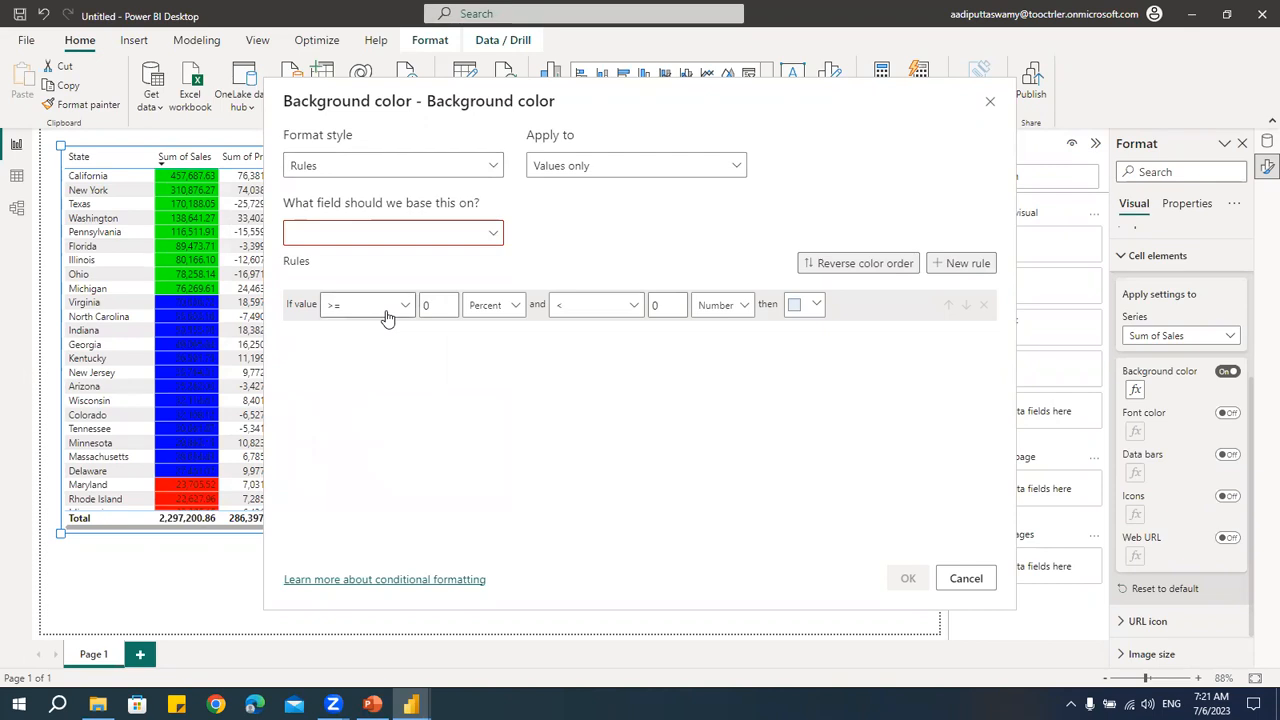
left_click(966, 578)
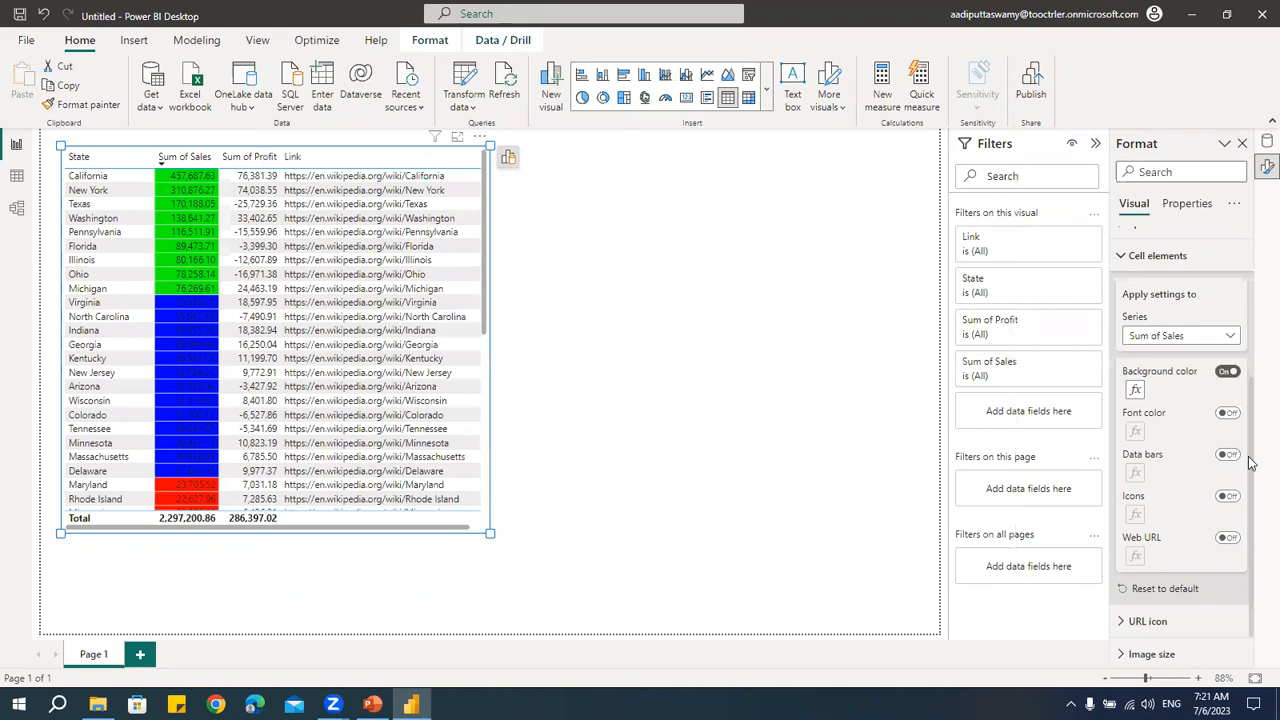
- Switch the Sum of Sales column from background color to font color formatting and open the font color settings
left_click(1226, 372)
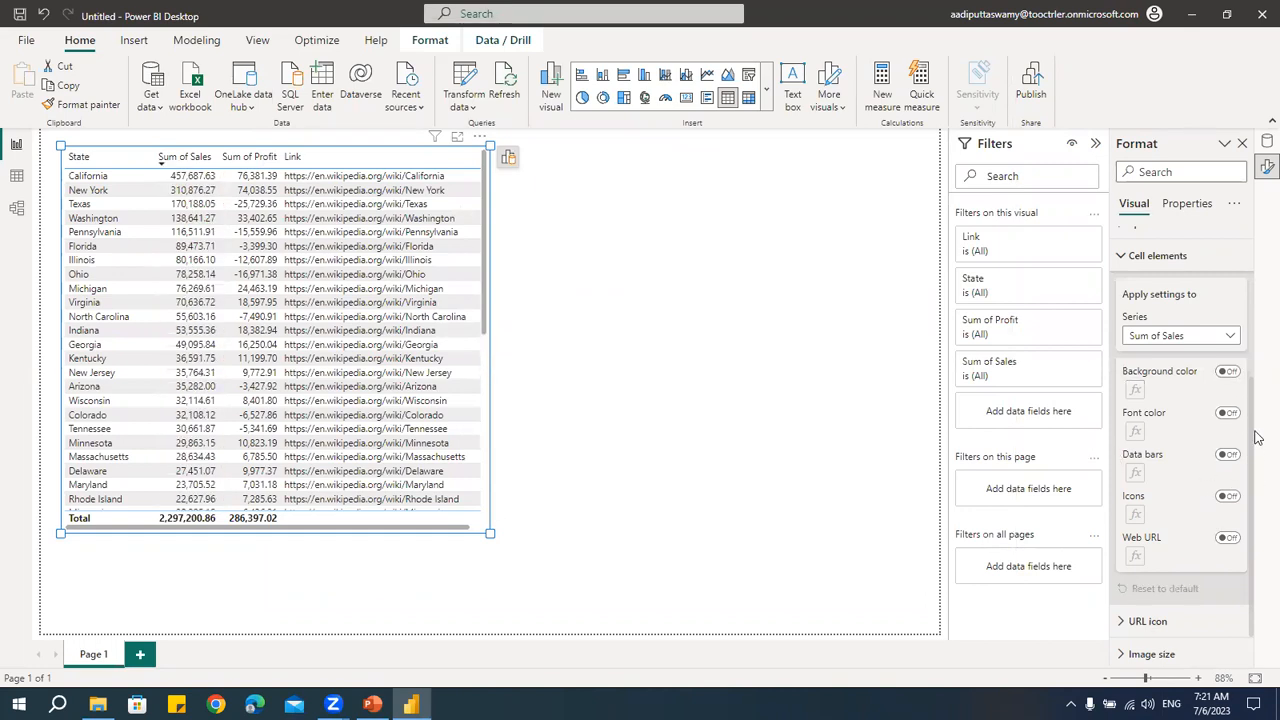
left_click(1228, 413)
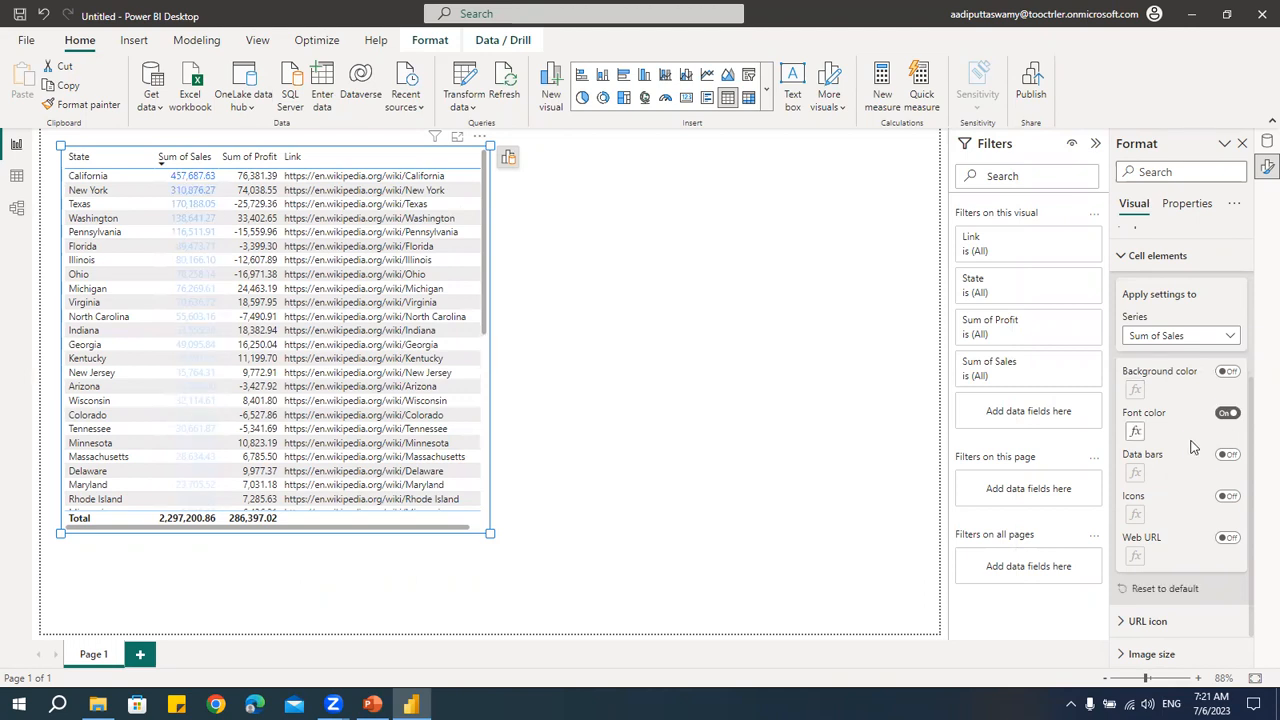
left_click(1135, 431)
left_click(406, 168)
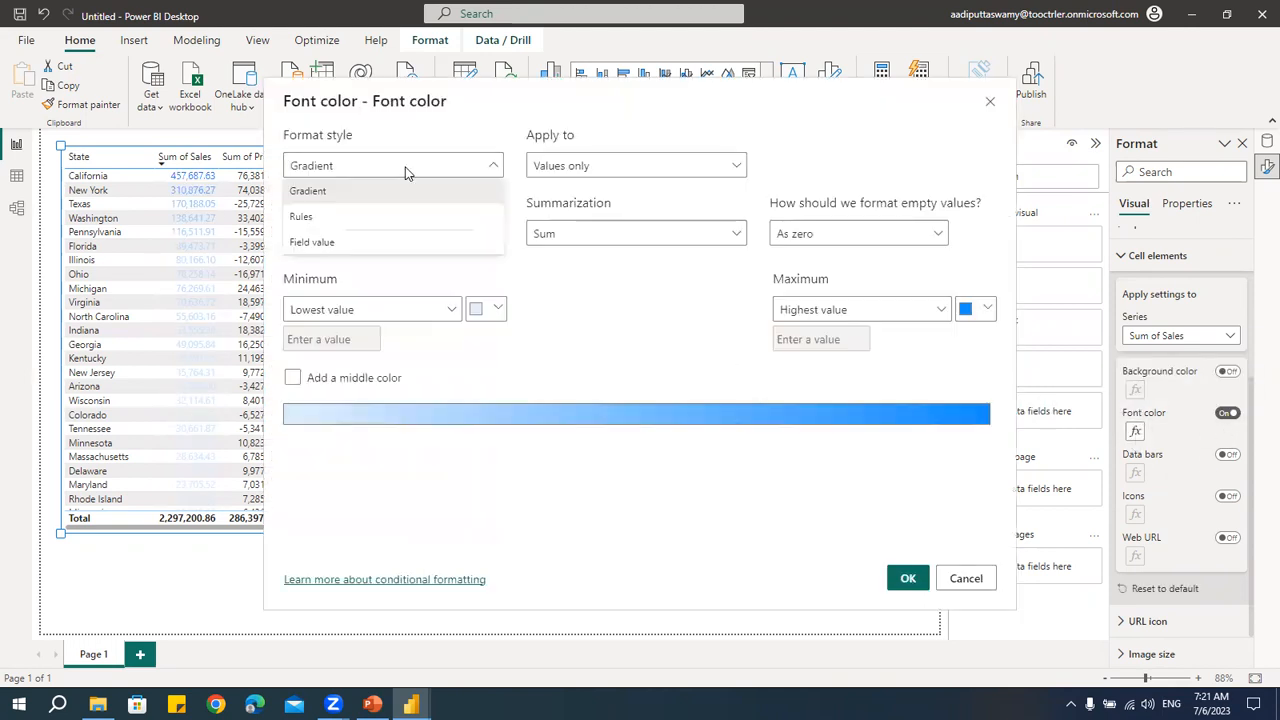
left_click(421, 136)
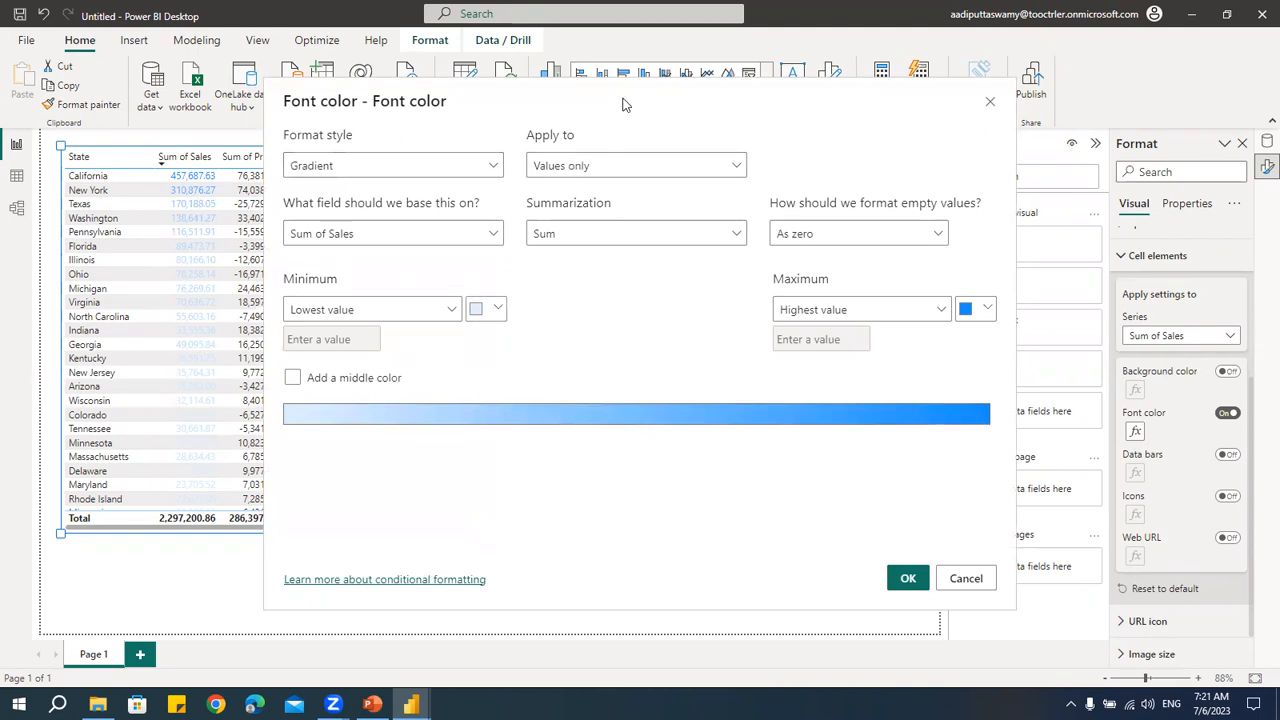
left_click_drag(628, 107, 653, 108)
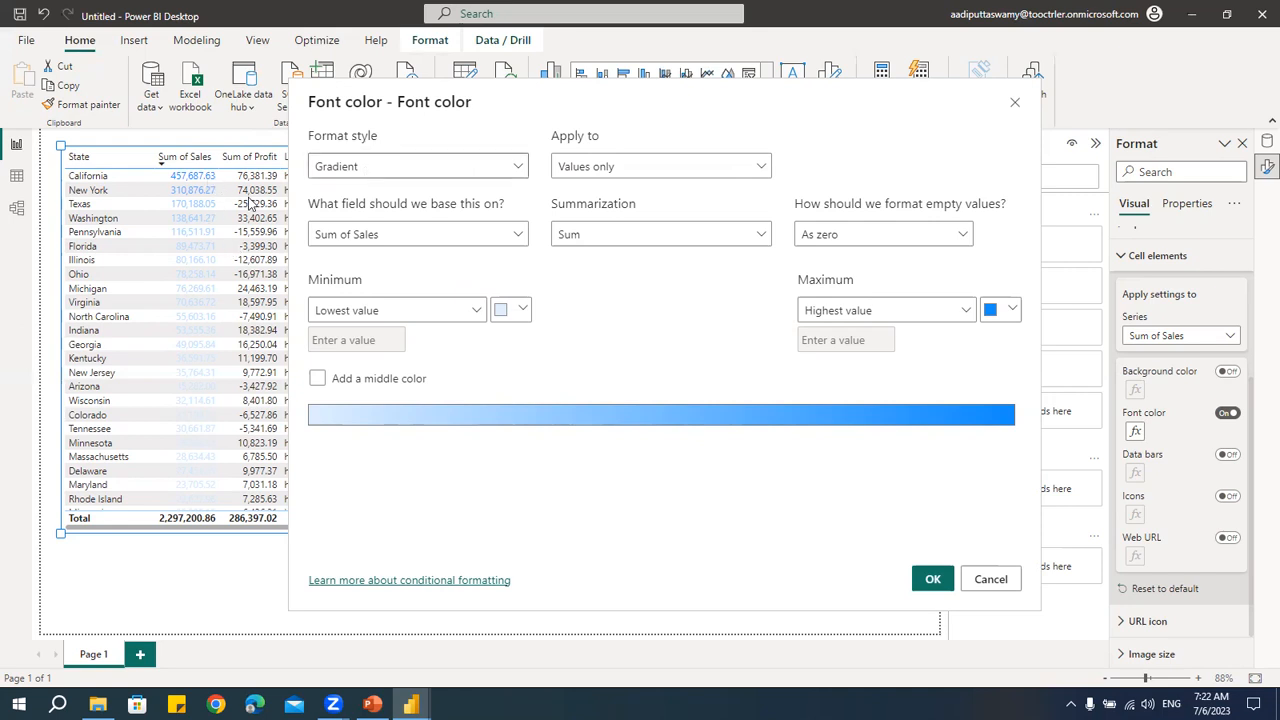
- Apply a font color gradient to Sum of Sales from purple for the lowest value to dark red for the highest value
left_click(522, 310)
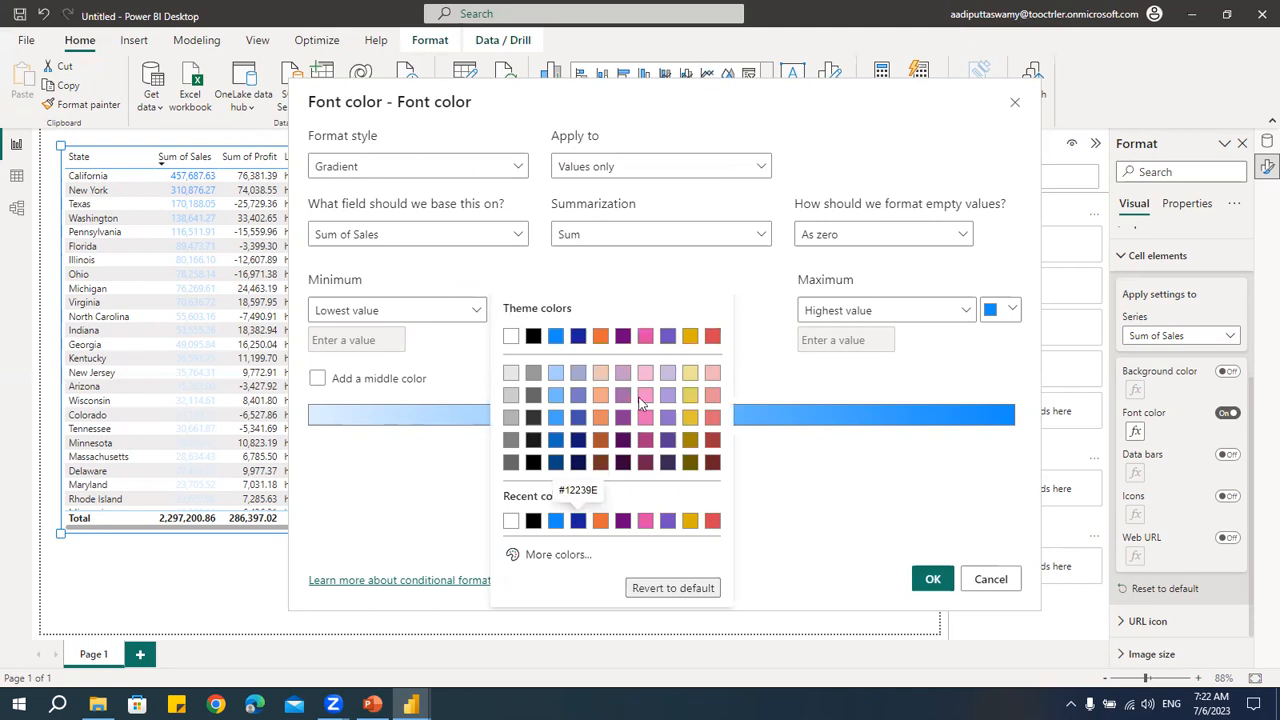
left_click(623, 336)
left_click(1011, 312)
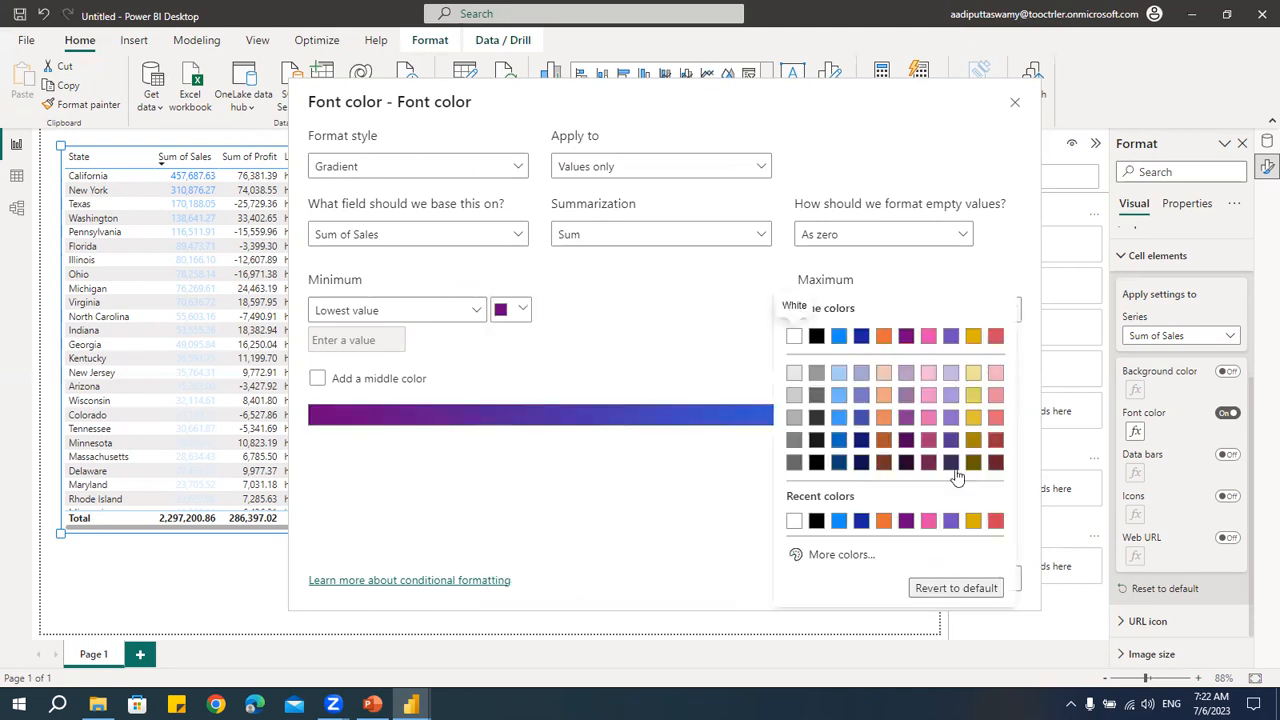
left_click(996, 464)
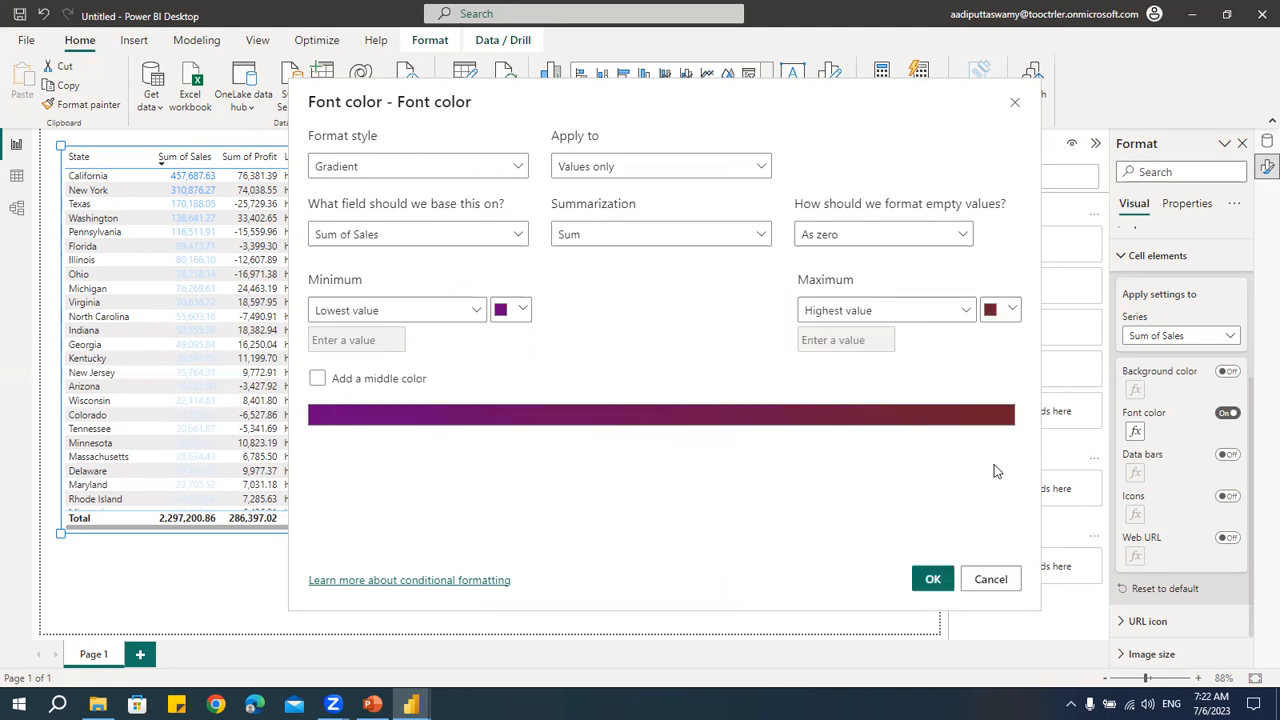
left_click(944, 588)
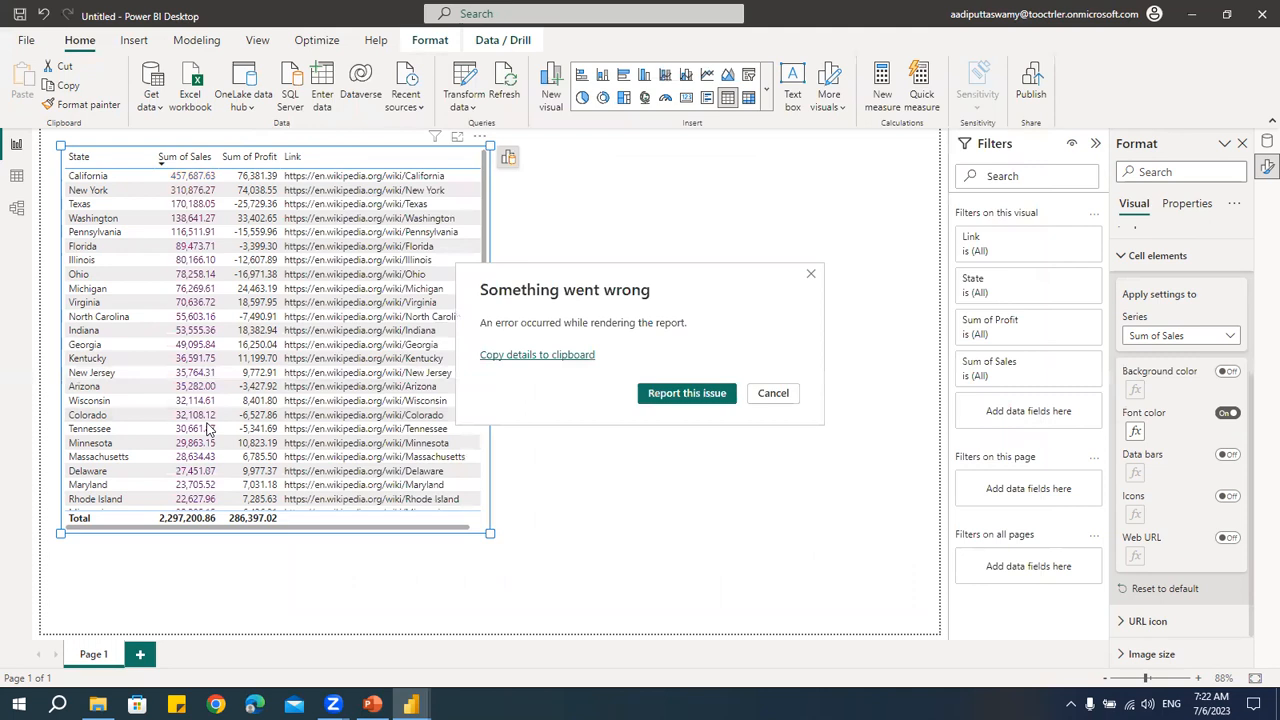
left_click(770, 399)
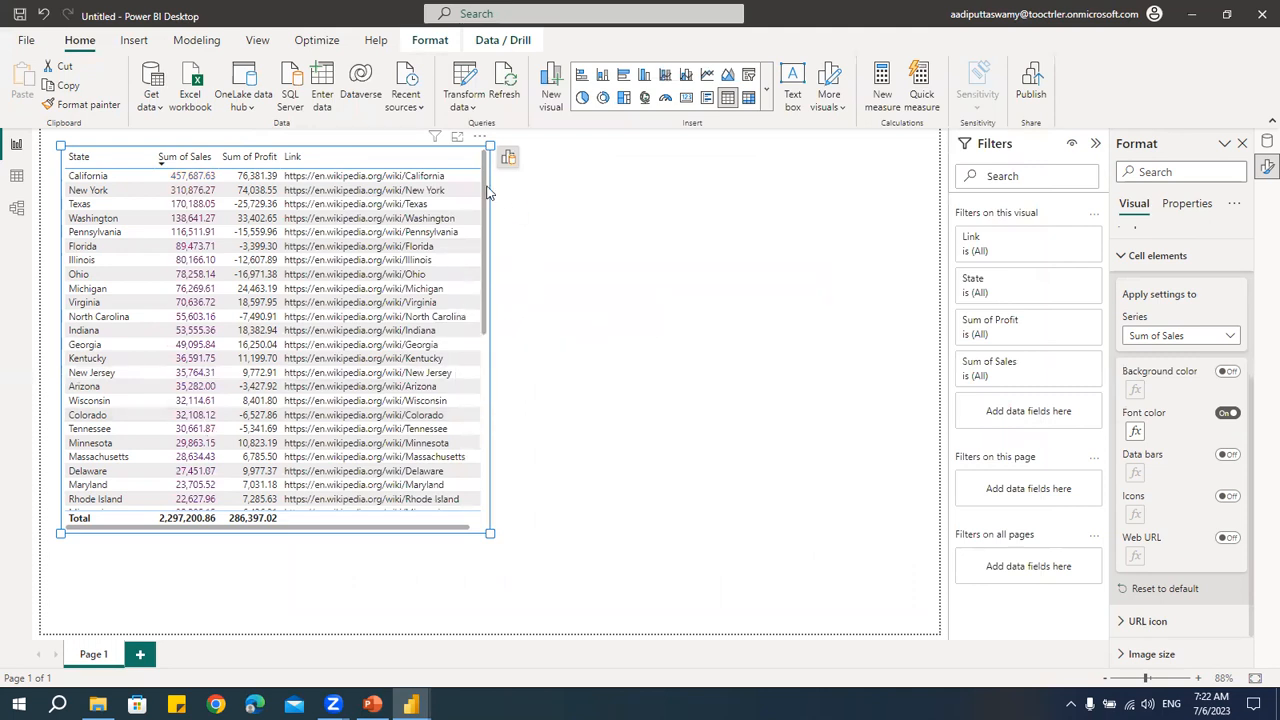
left_click(771, 392)
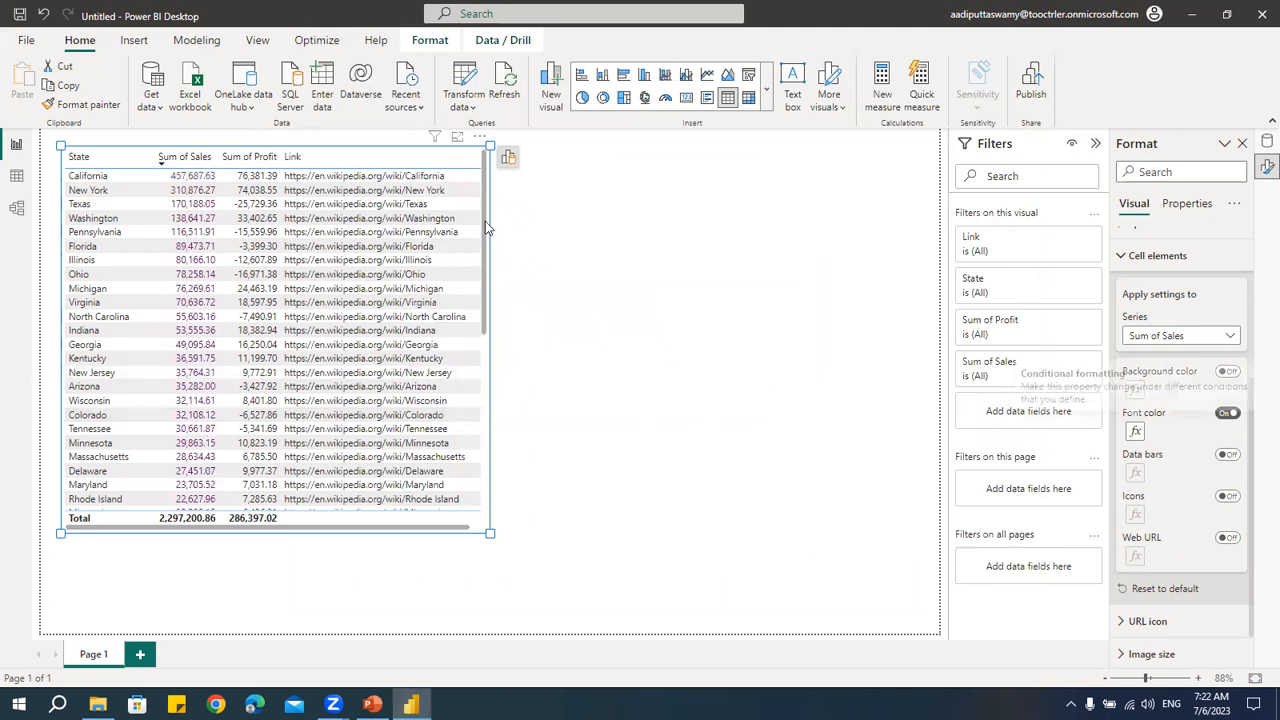
mouse_move(482, 200)
left_mouse_down()
mouse_move(491, 446)
mouse_move(500, 194)
left_mouse_up()
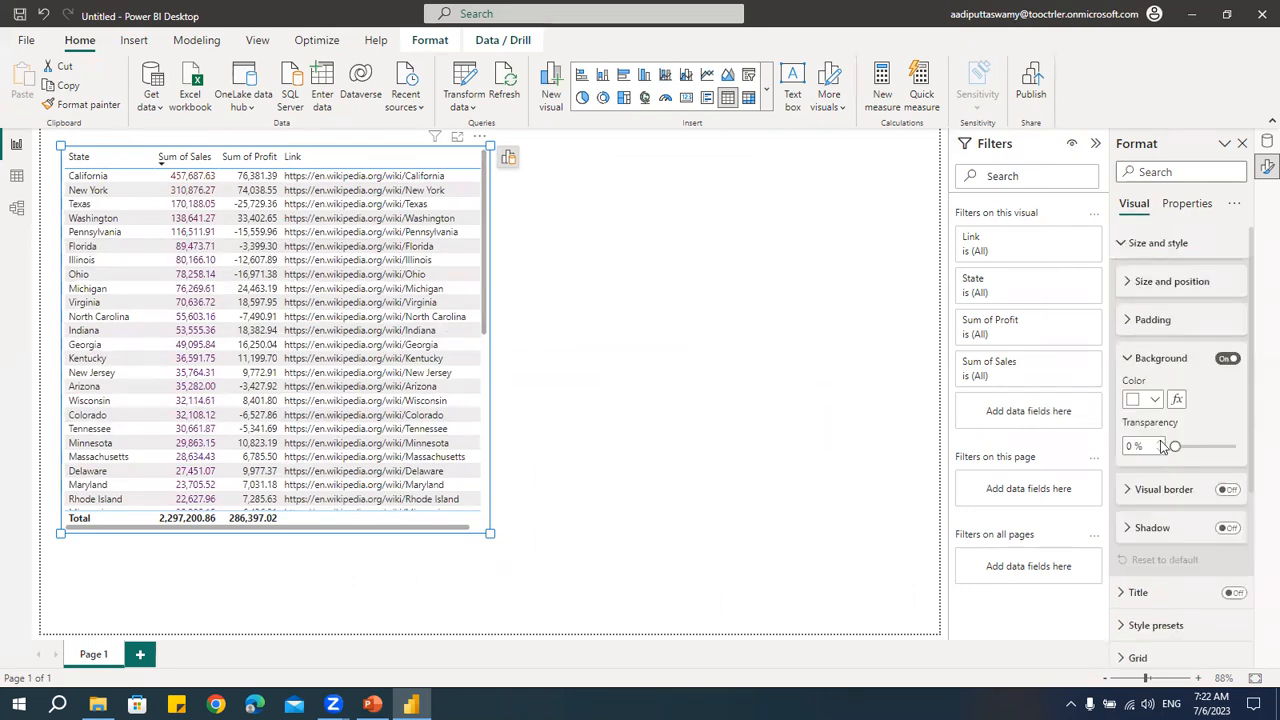
- Change the lowest-value color of the Sum of Sales font gradient to dark blue and apply it
scroll(1150, 570, "down", 5)
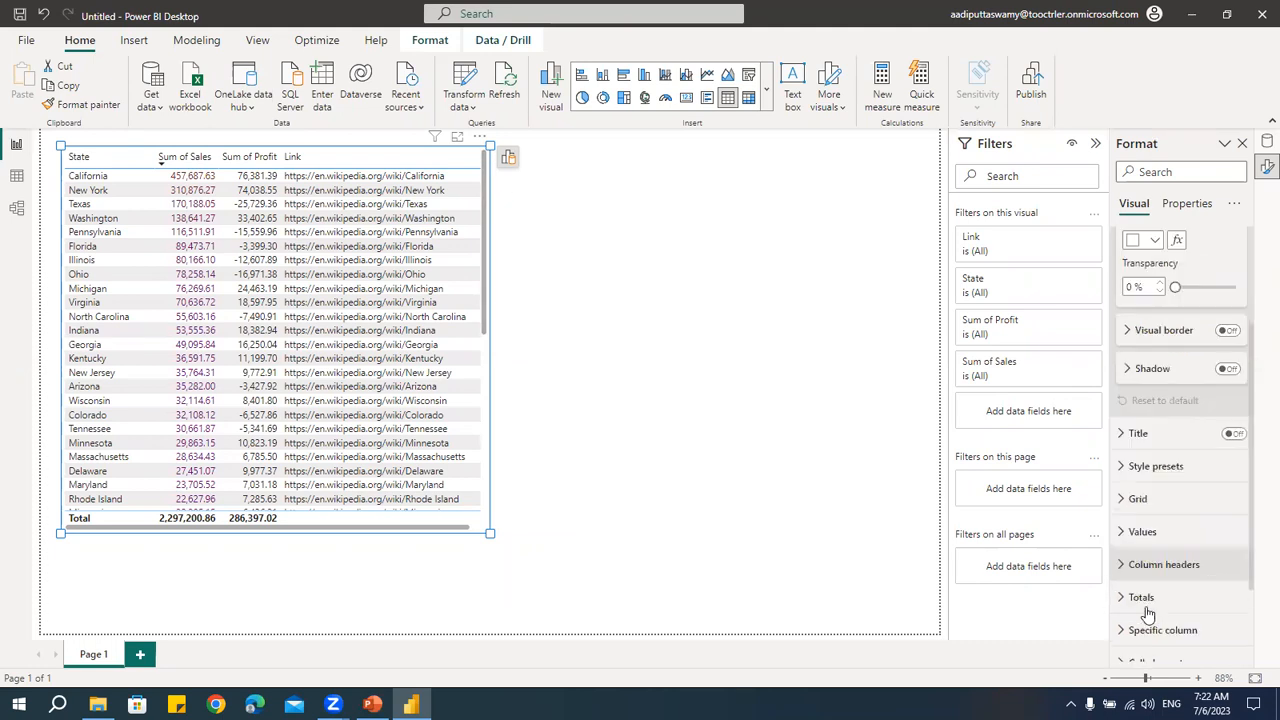
left_click(1163, 547)
scroll(1160, 530, "down", 3)
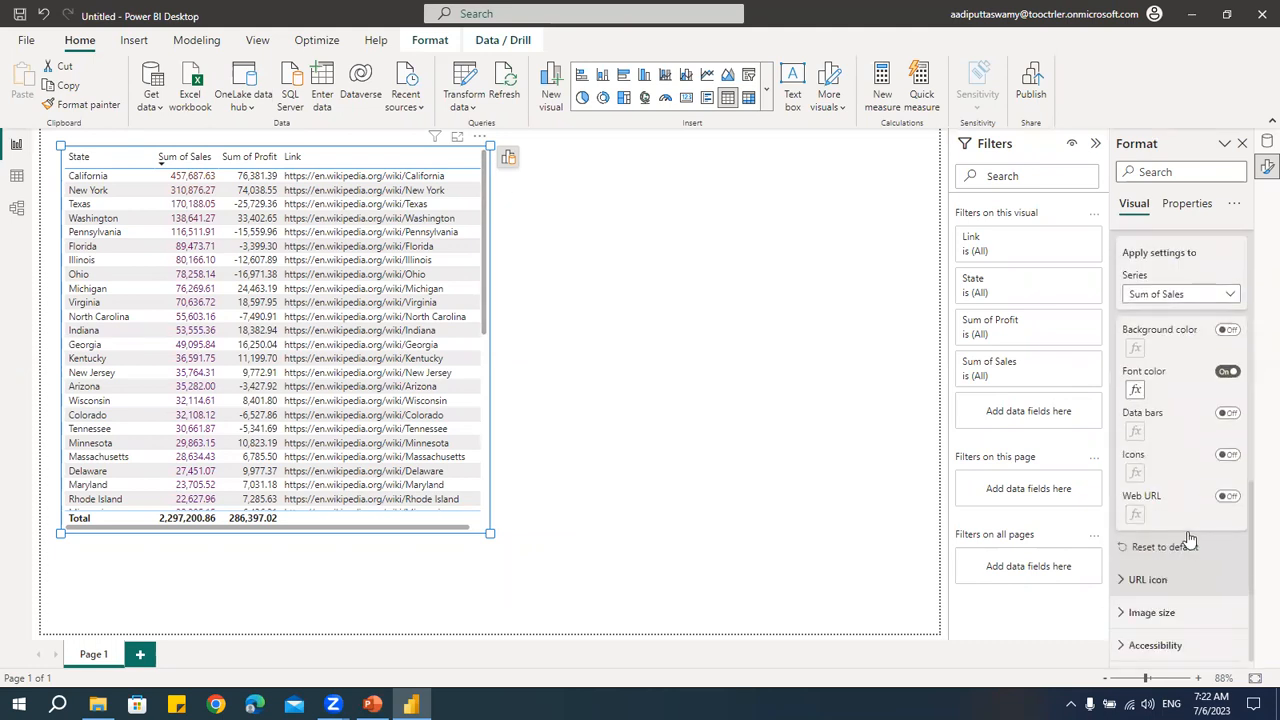
left_click(1136, 390)
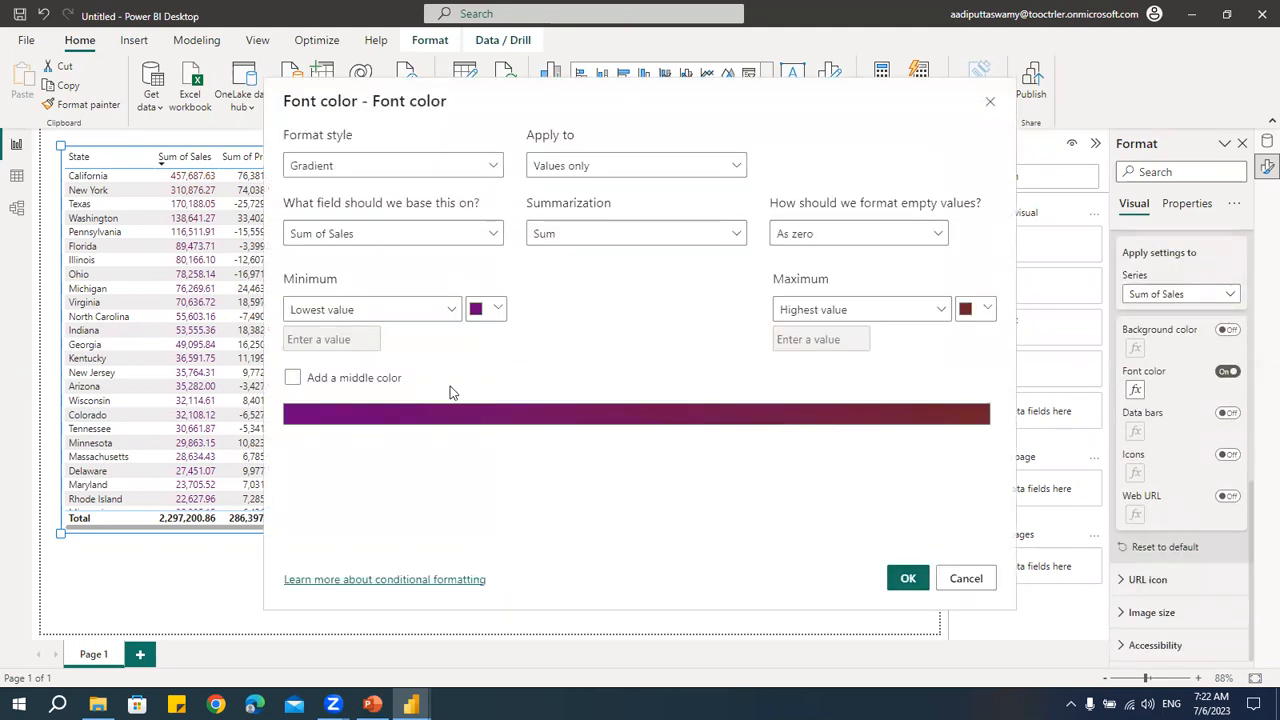
left_click(487, 309)
left_click(553, 335)
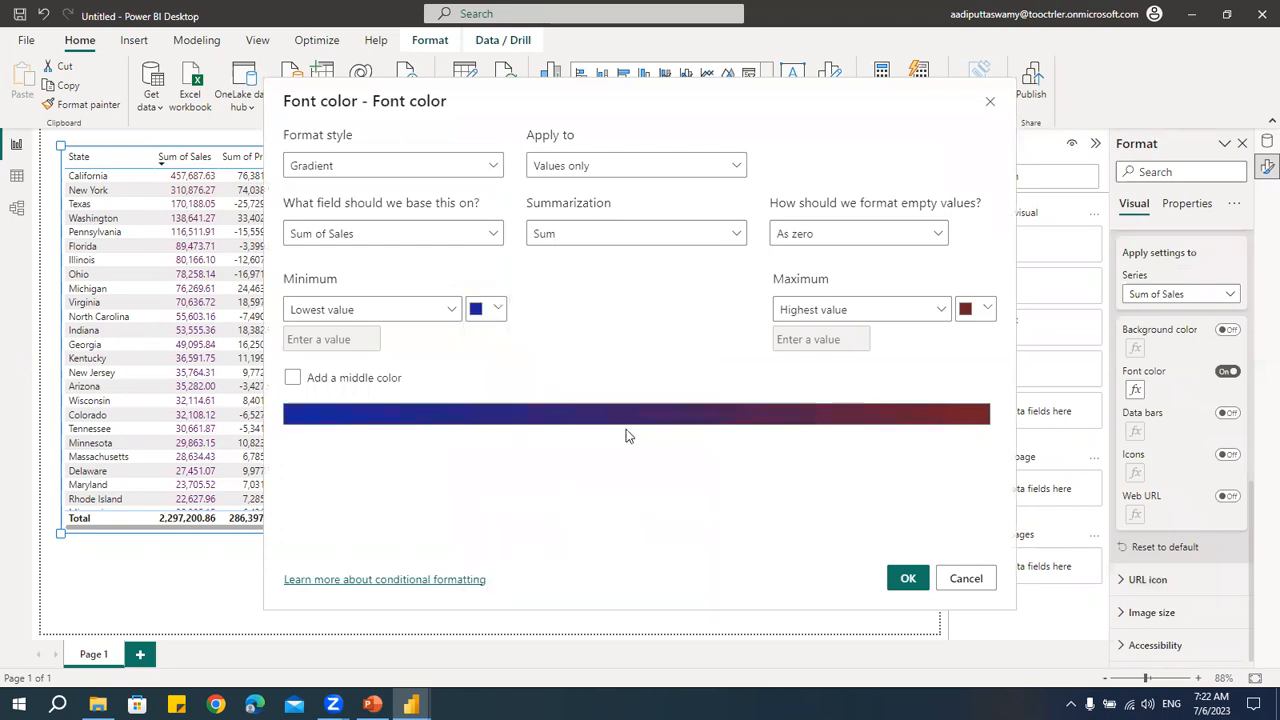
left_click(907, 578)
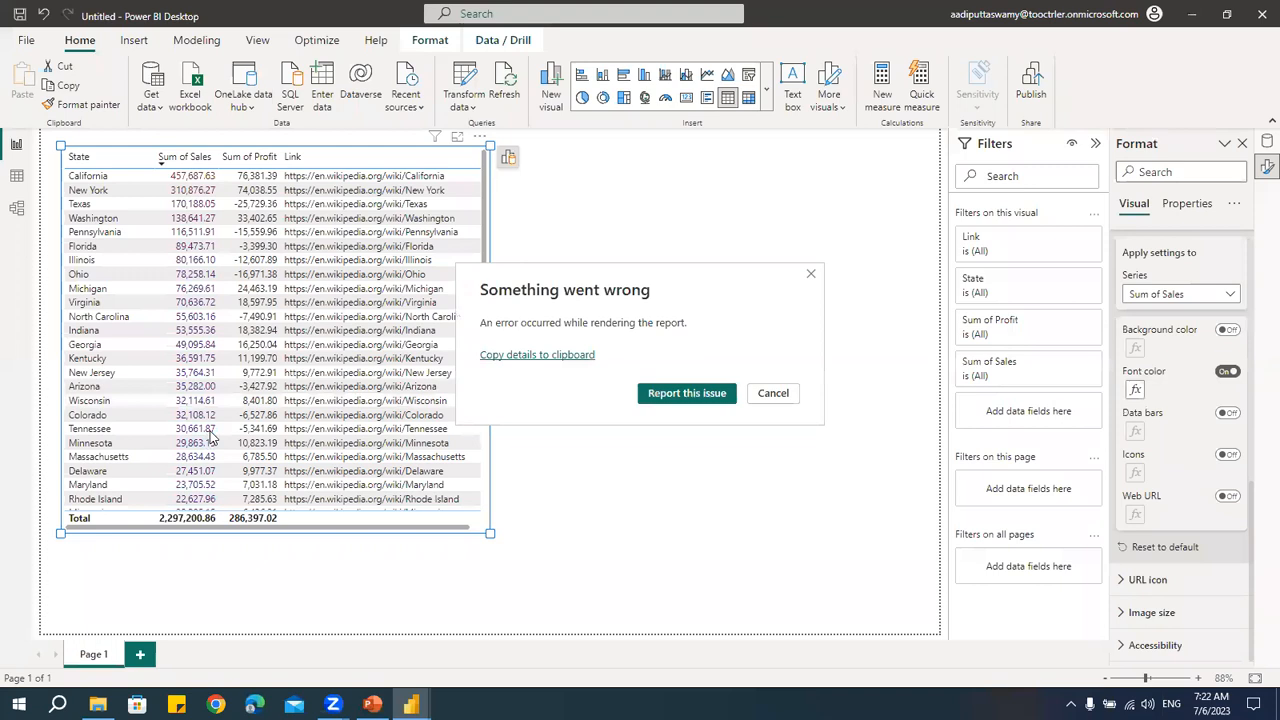
left_click(760, 393)
left_click_drag(482, 221, 503, 142)
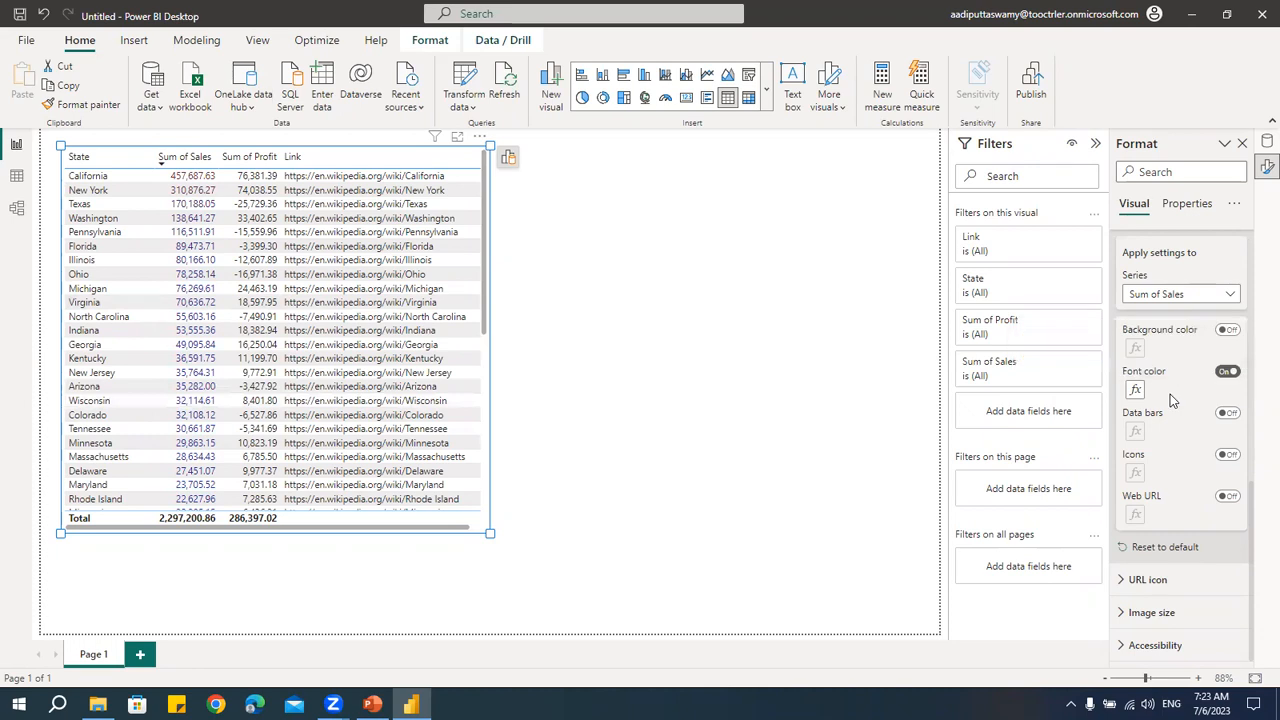
- Turn off font color formatting for Sum of Sales, and try data bars on the column before switching them off
left_click(1227, 371)
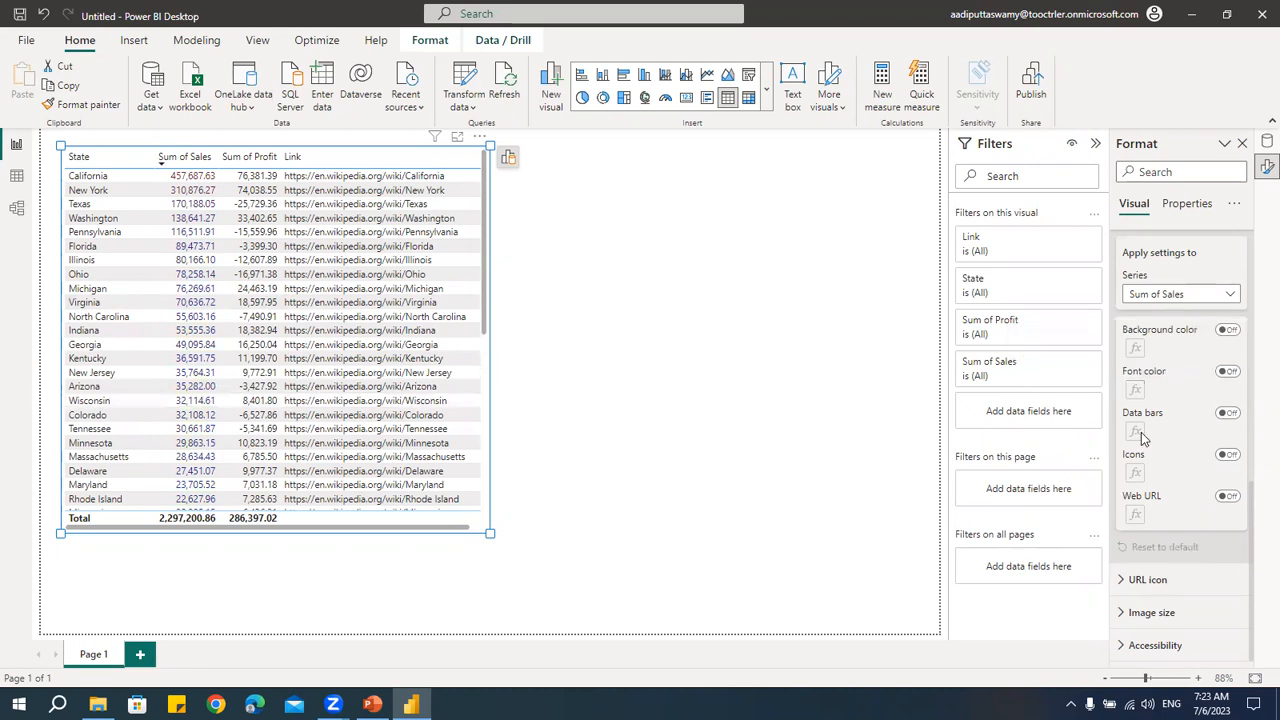
left_click(1230, 414)
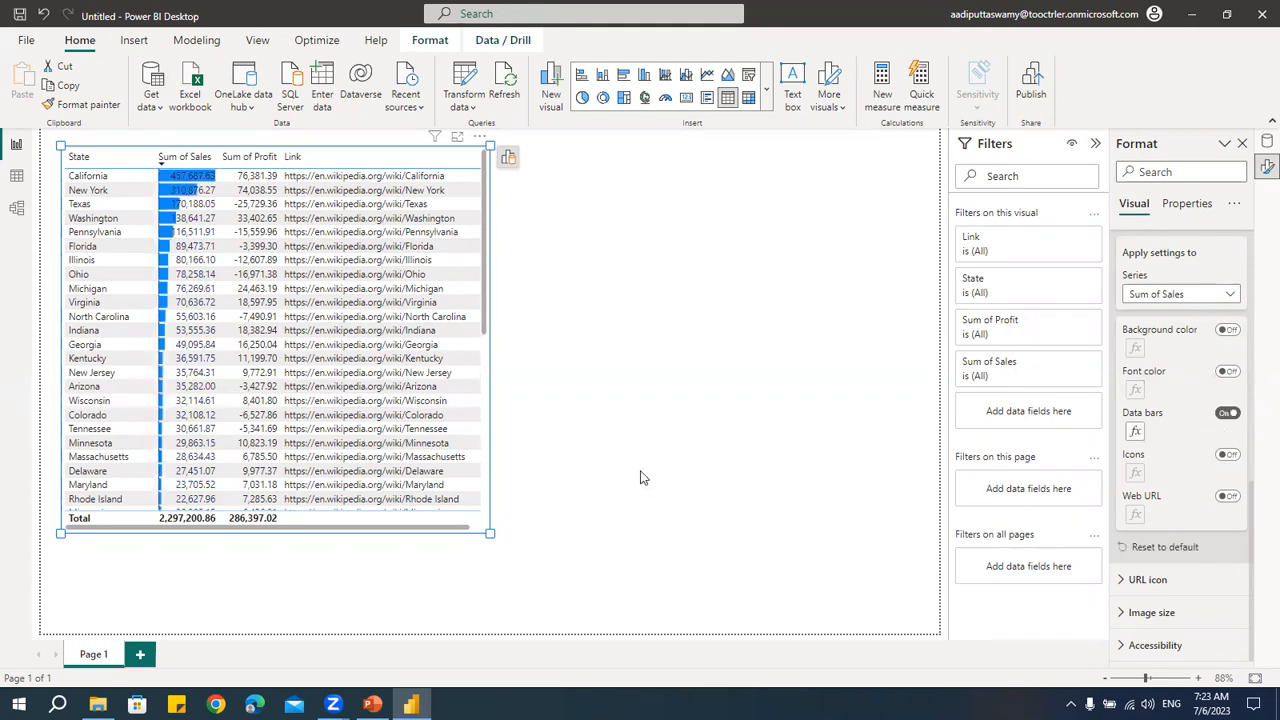
left_click(1228, 413)
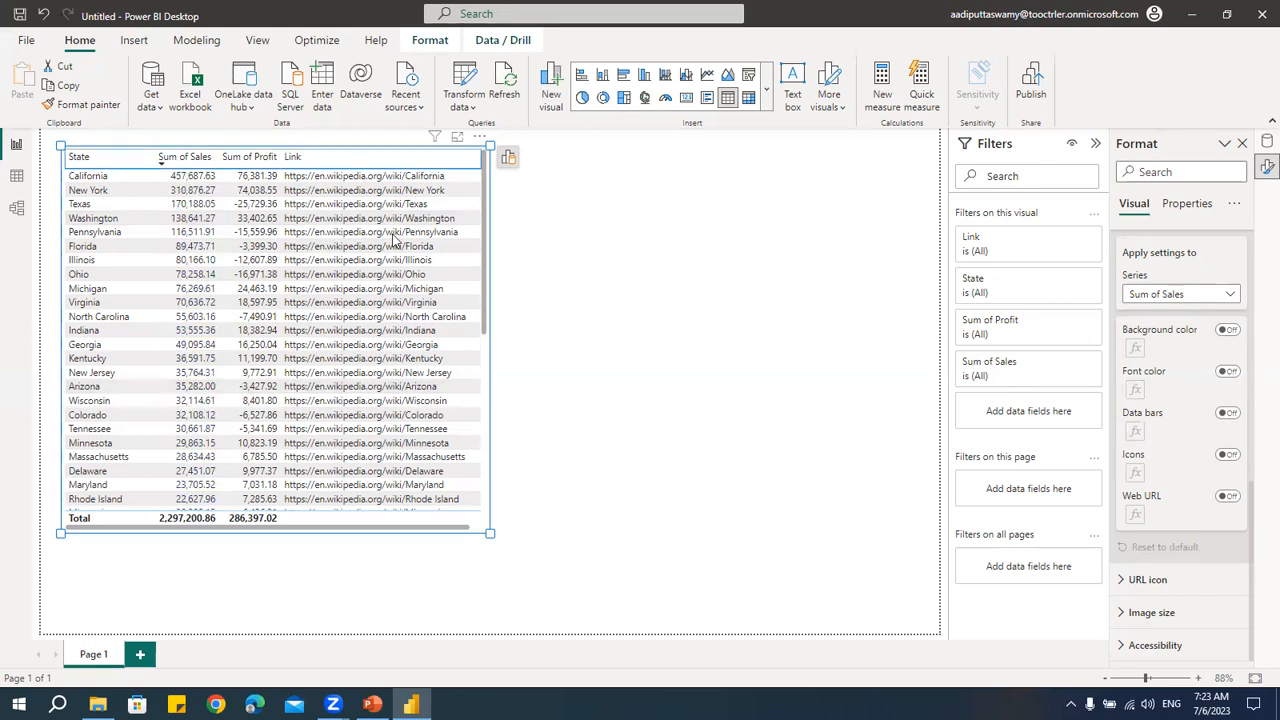
- Switch the cell formatting to the Sum of Profit series and turn on data bars for it
left_click(1180, 295)
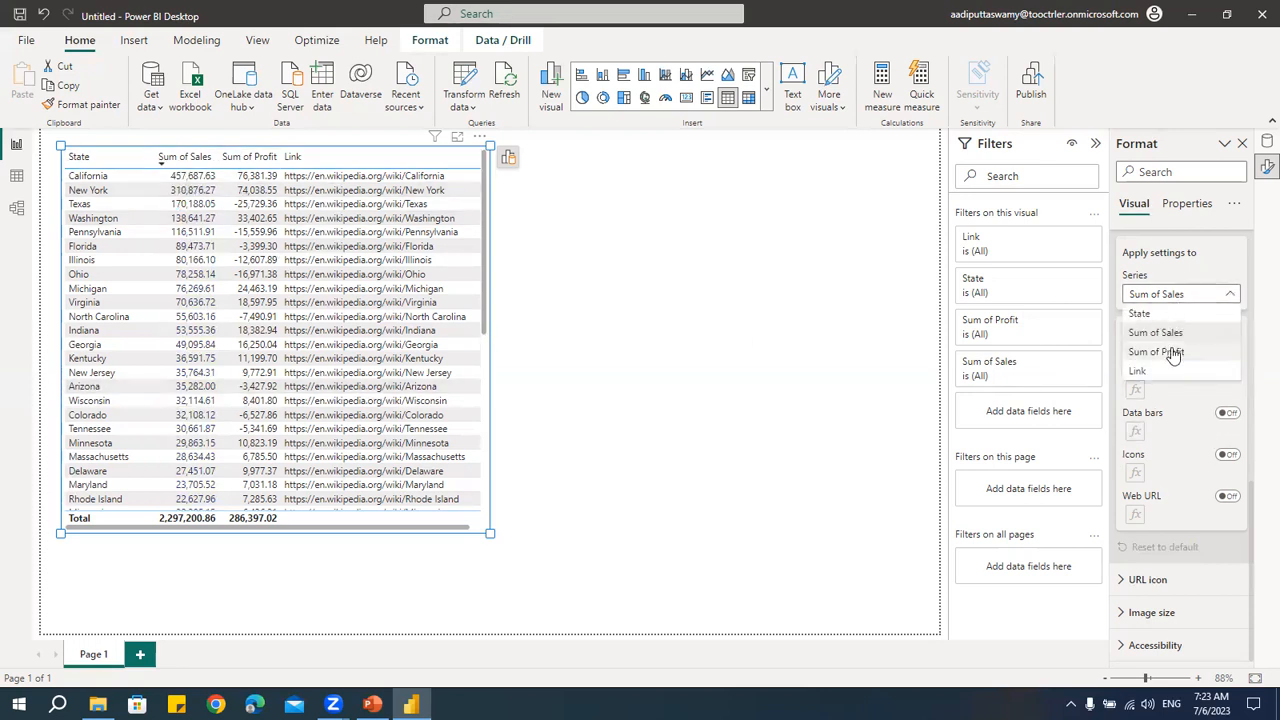
left_click(1174, 353)
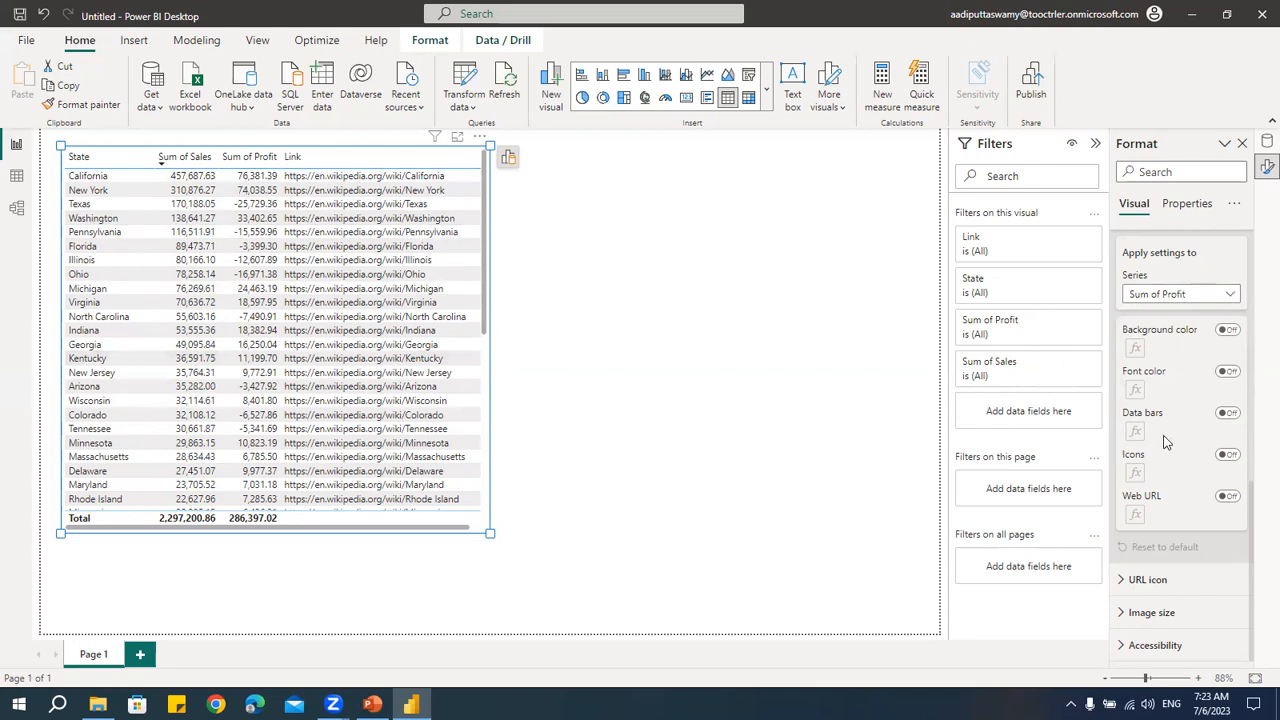
left_click(1229, 414)
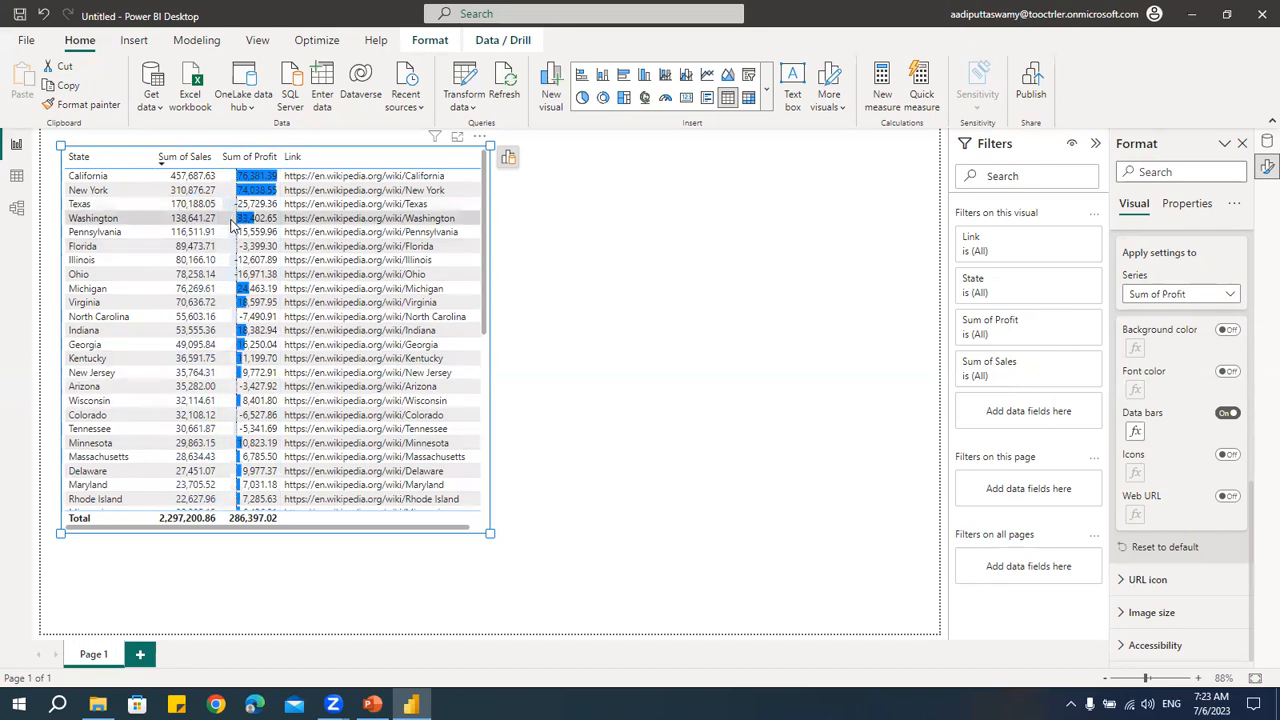
- Sort the table by Sum of Profit in descending order and review the data bars from highest to lowest profit
left_click(480, 138)
mouse_move(532, 289)
left_click(690, 331)
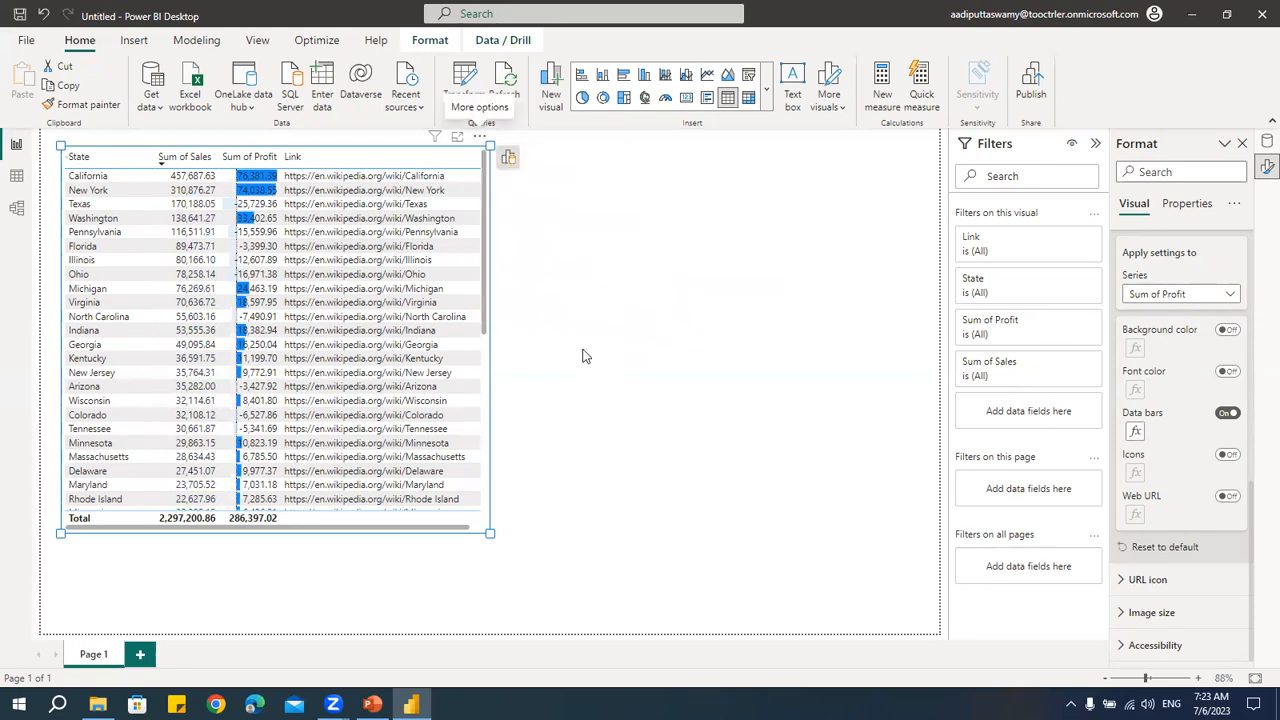
scroll(252, 375, "down", 5)
scroll(252, 375, "down", 4)
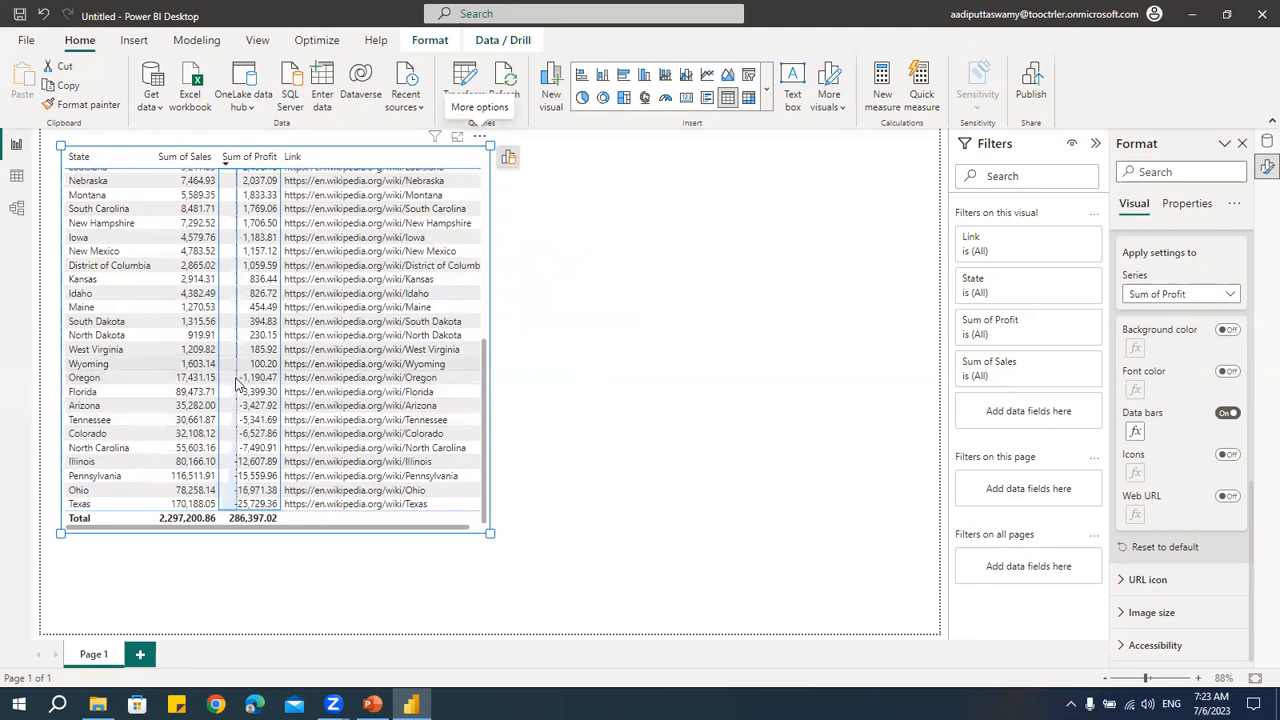
scroll(240, 420, "up", 10)
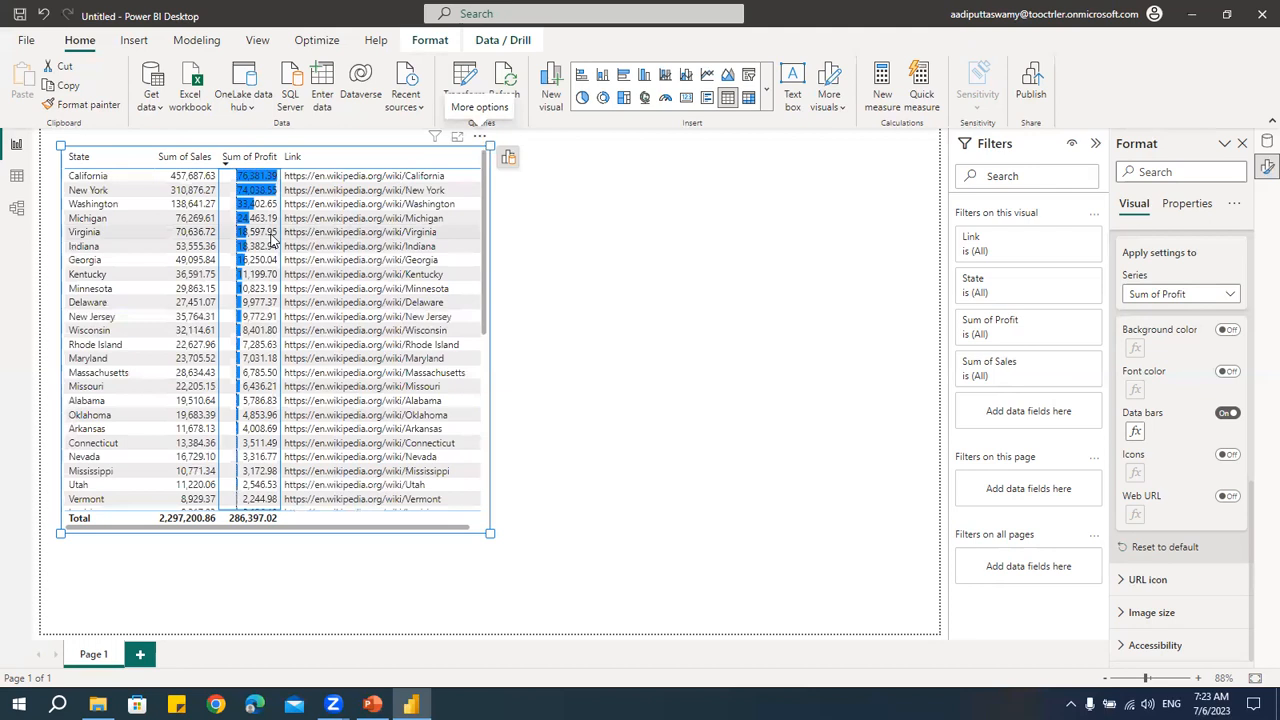
- Open the Sum of Profit data bar settings, check the maximum value options and set the positive bar to a custom dark green
left_click(1135, 432)
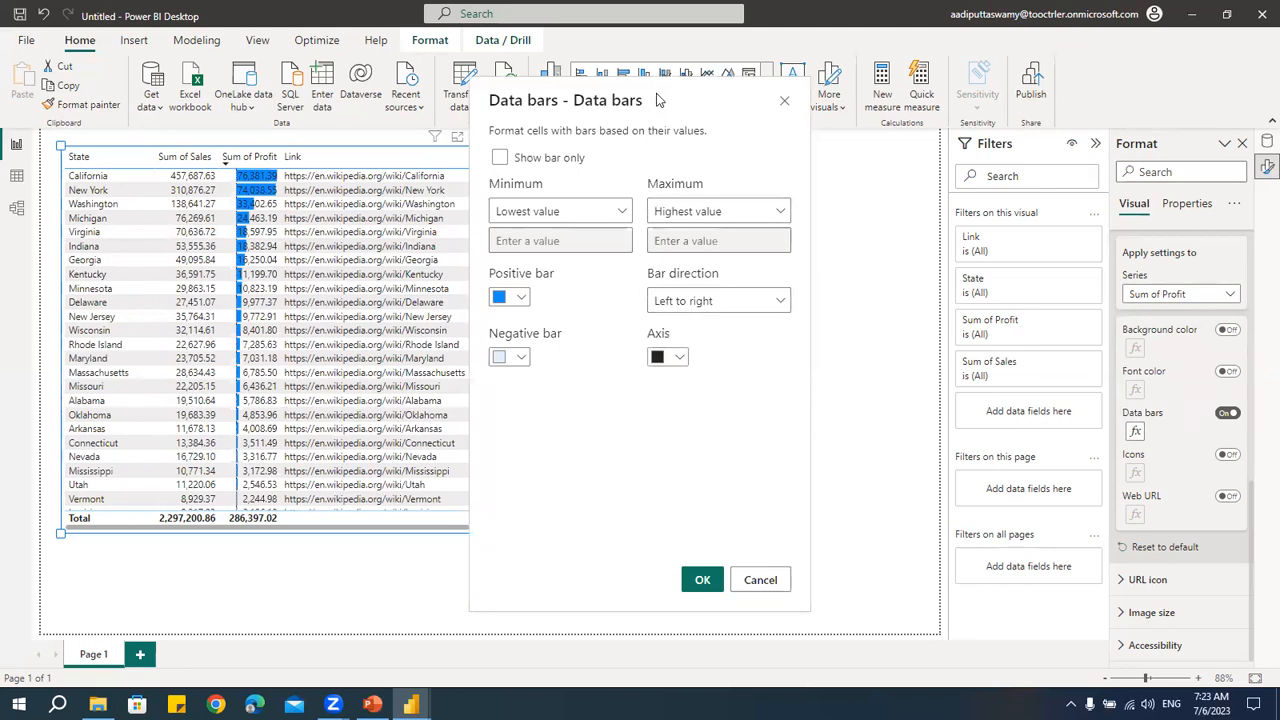
left_click_drag(660, 100, 666, 110)
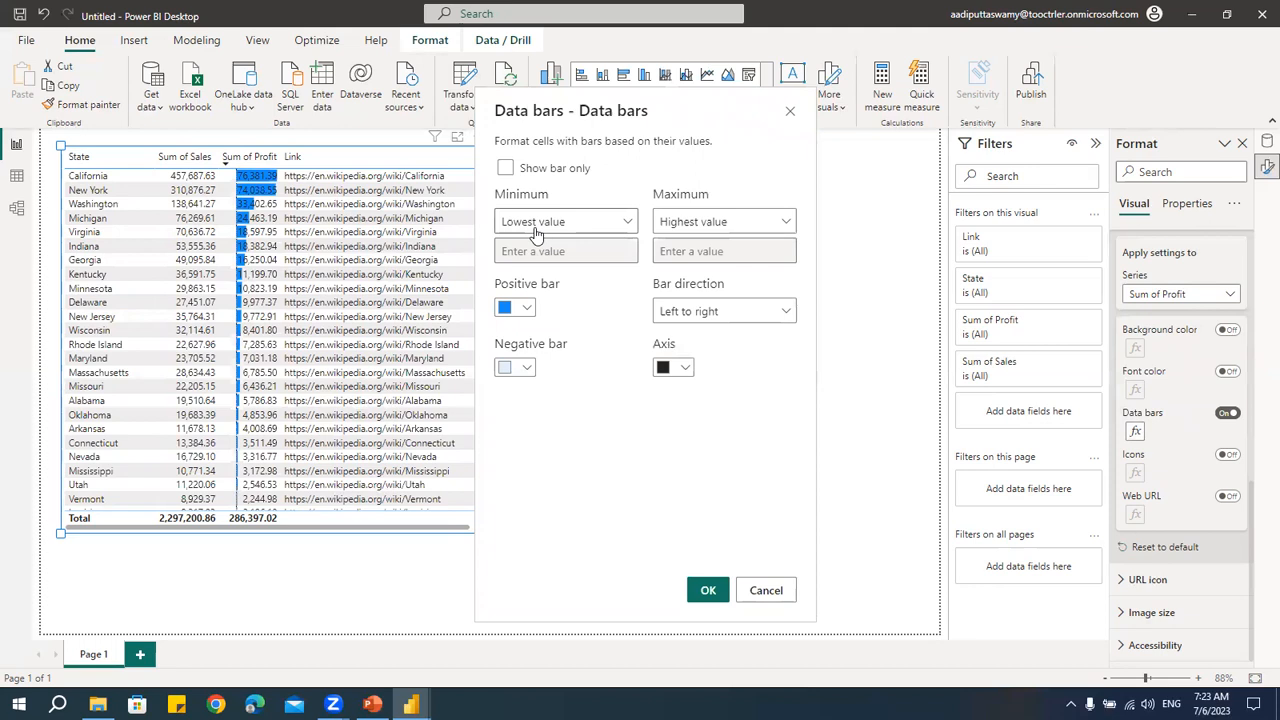
left_click(726, 222)
left_click(726, 222)
left_click(726, 222)
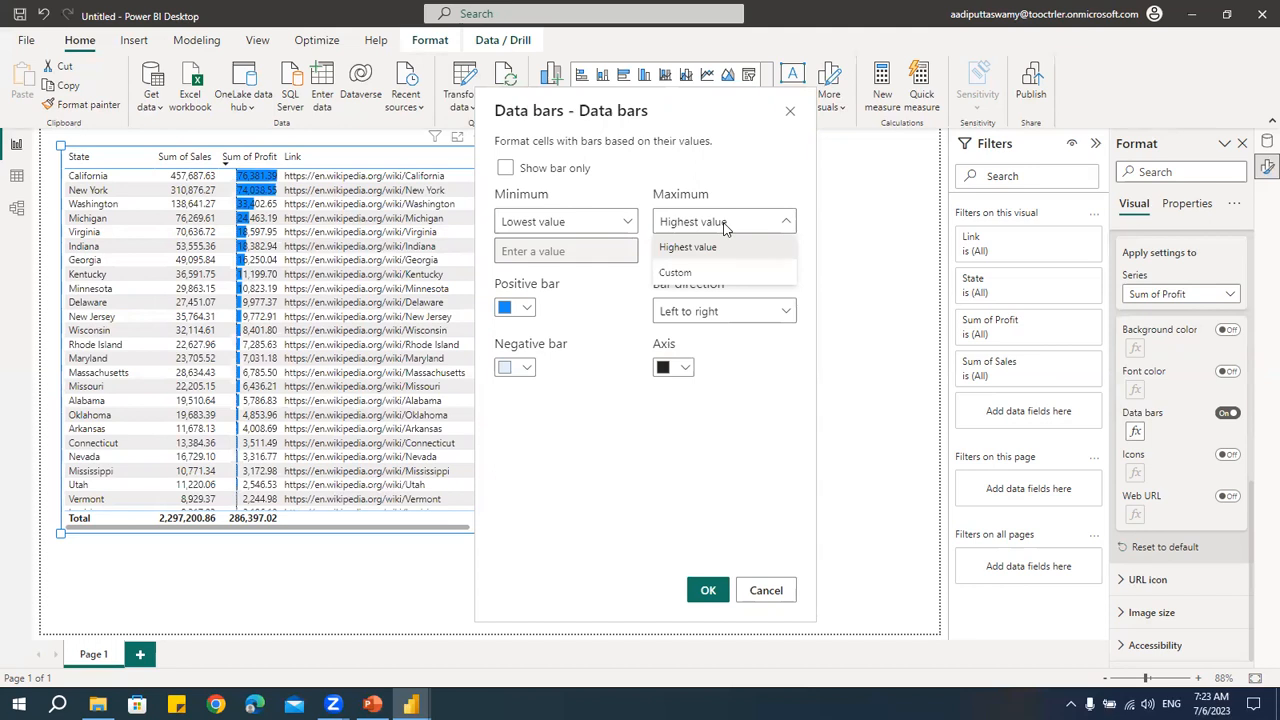
left_click(525, 313)
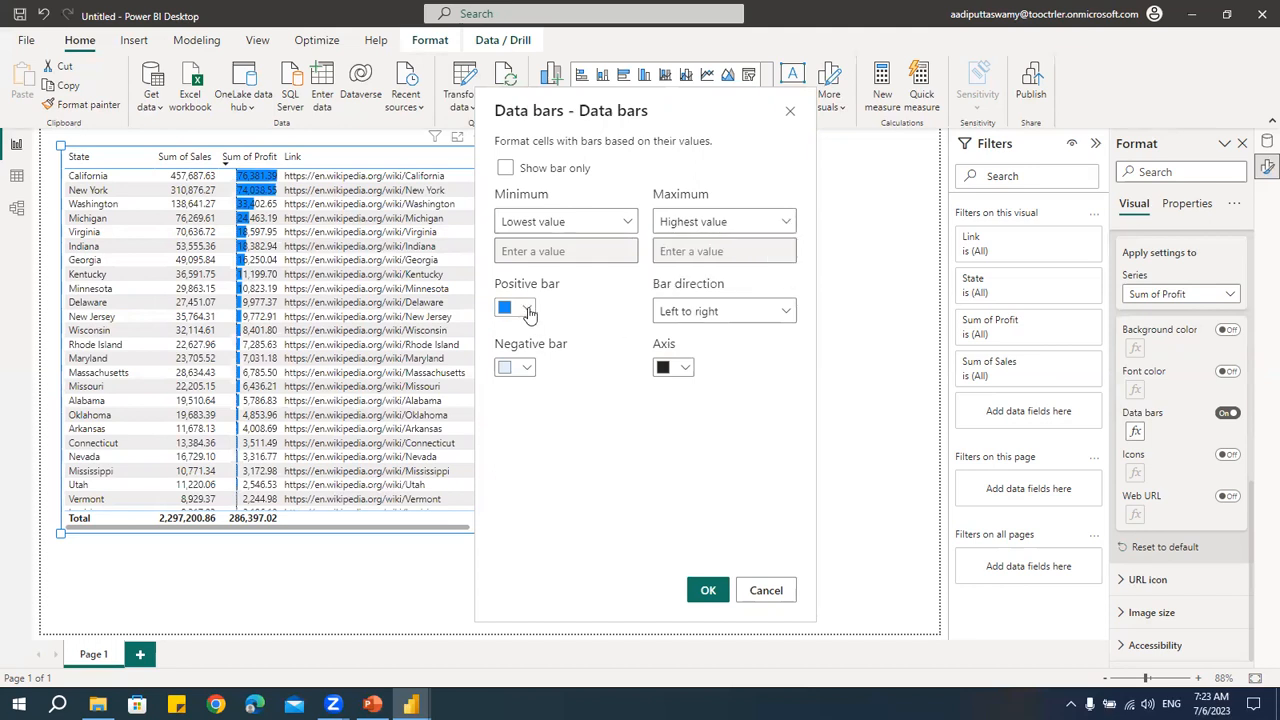
left_click(527, 310)
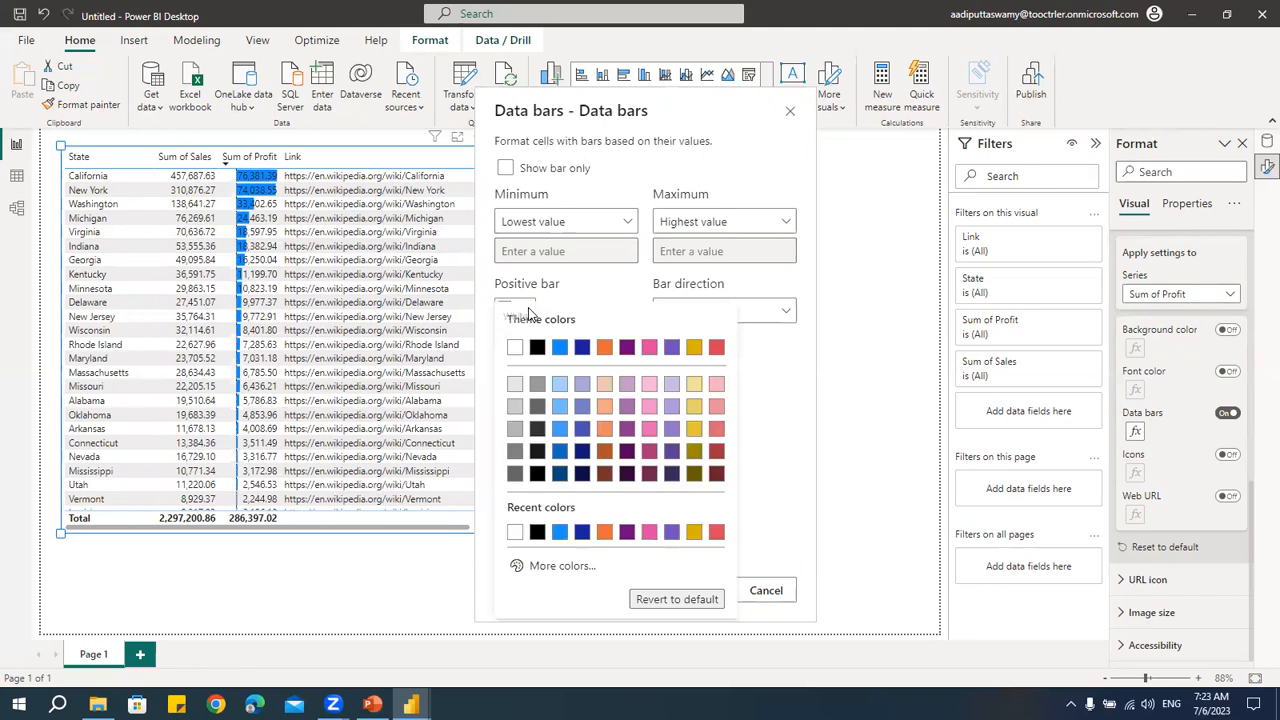
left_click(568, 566)
left_click(573, 513)
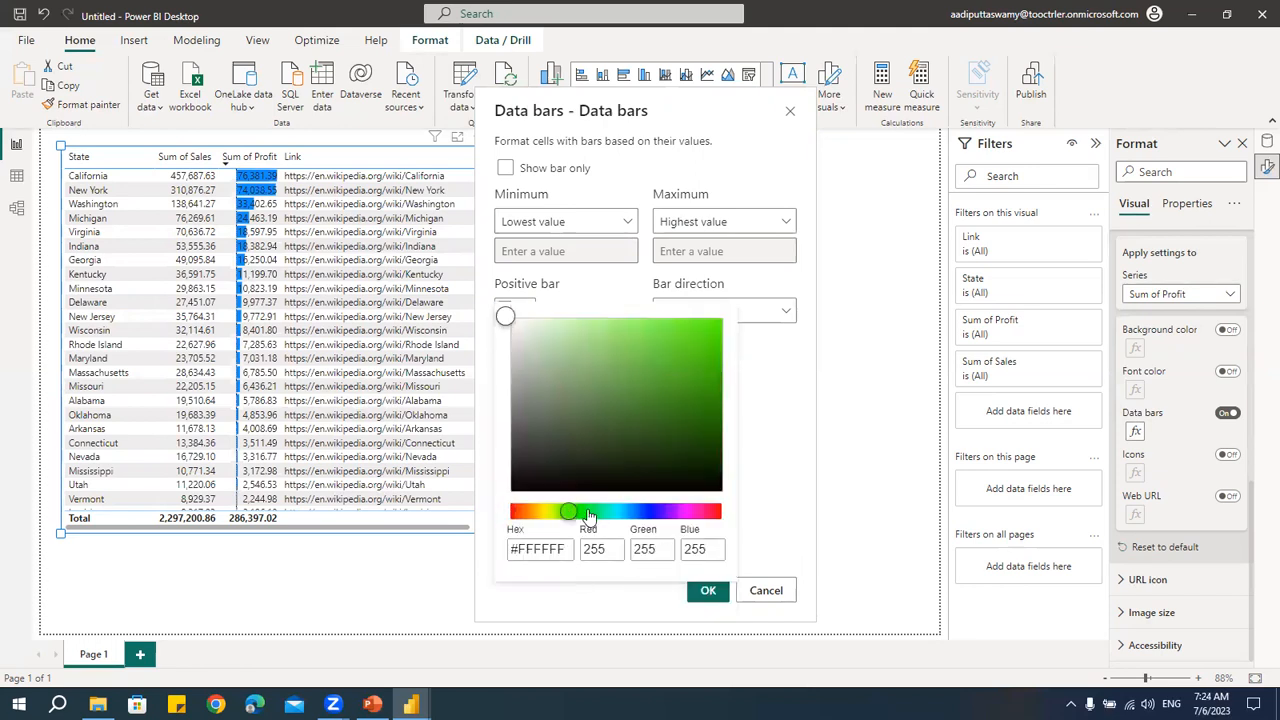
left_click_drag(676, 364, 700, 413)
left_click(790, 398)
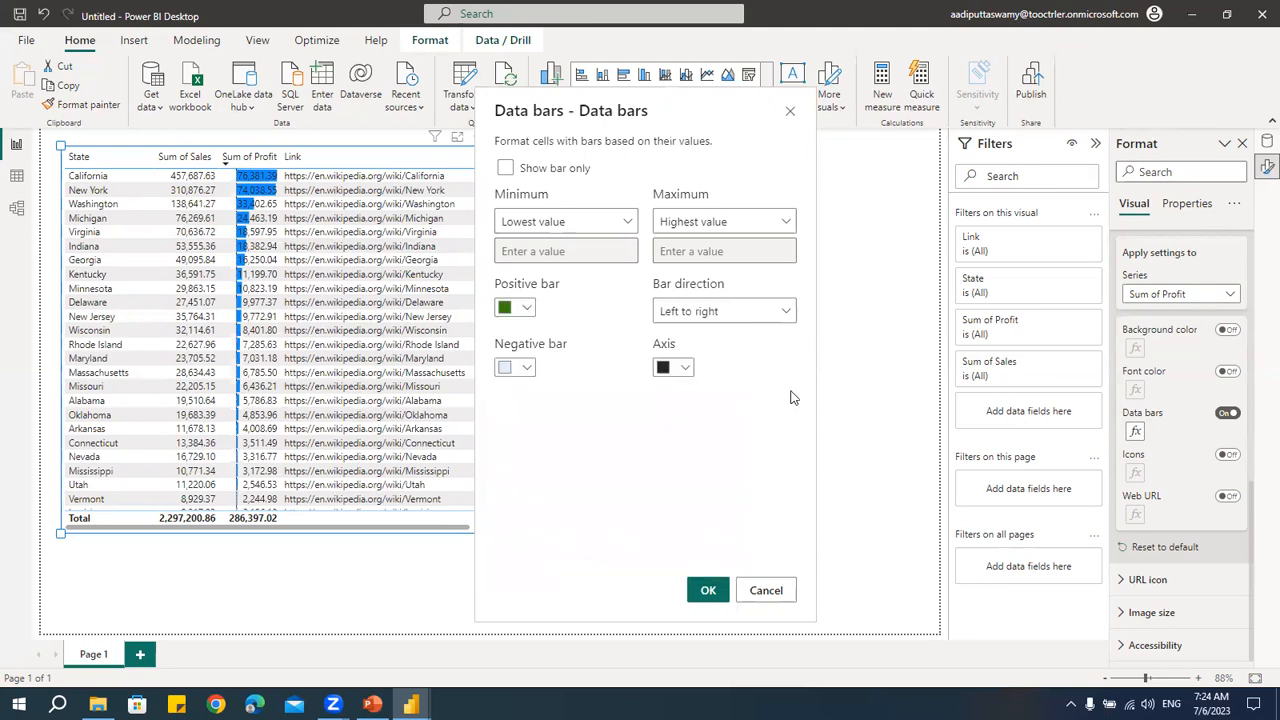
- Set the negative bar color to red #FF0000, apply the data bar settings and check the bars through the whole table
left_click(520, 366)
left_click(575, 349)
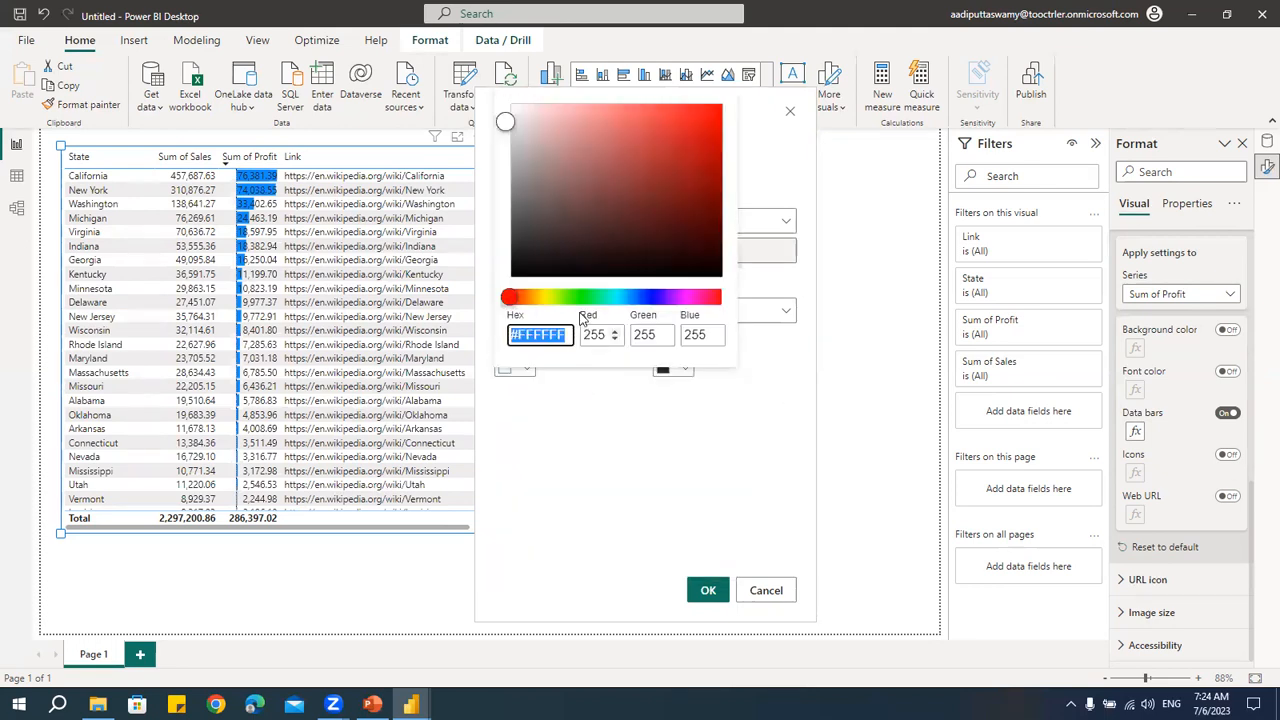
left_click_drag(726, 100, 728, 104)
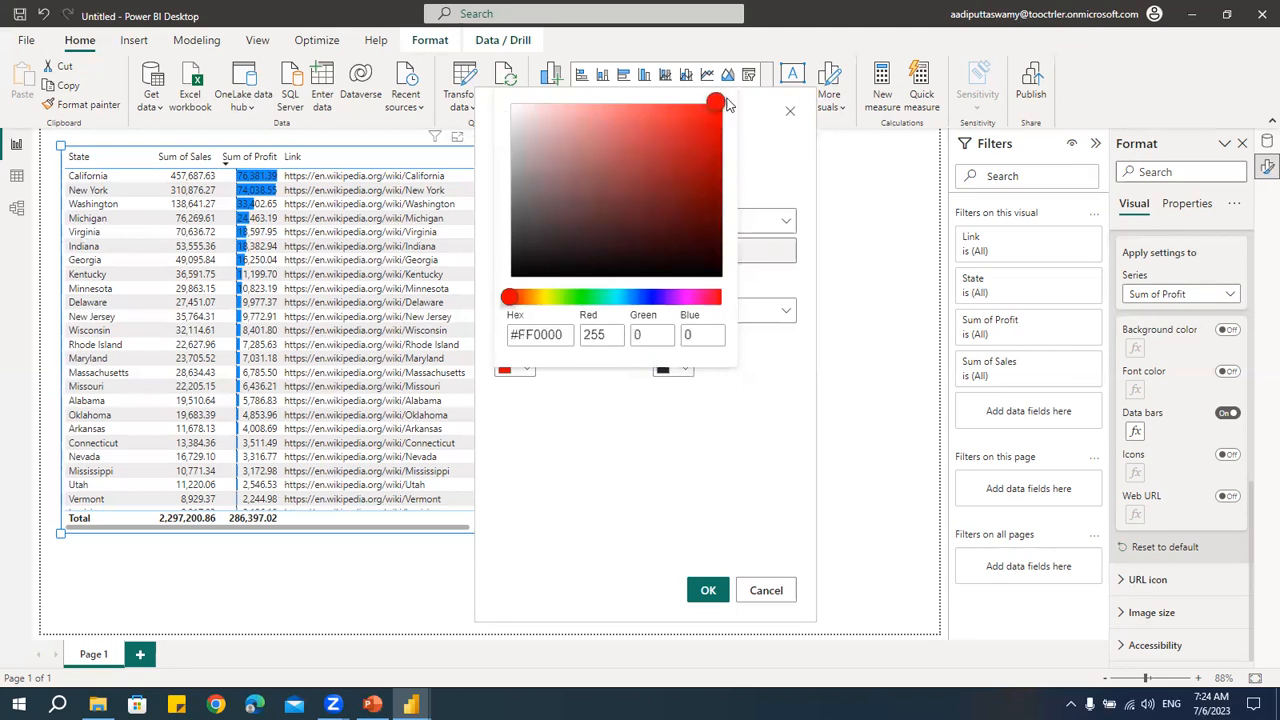
left_click(651, 468)
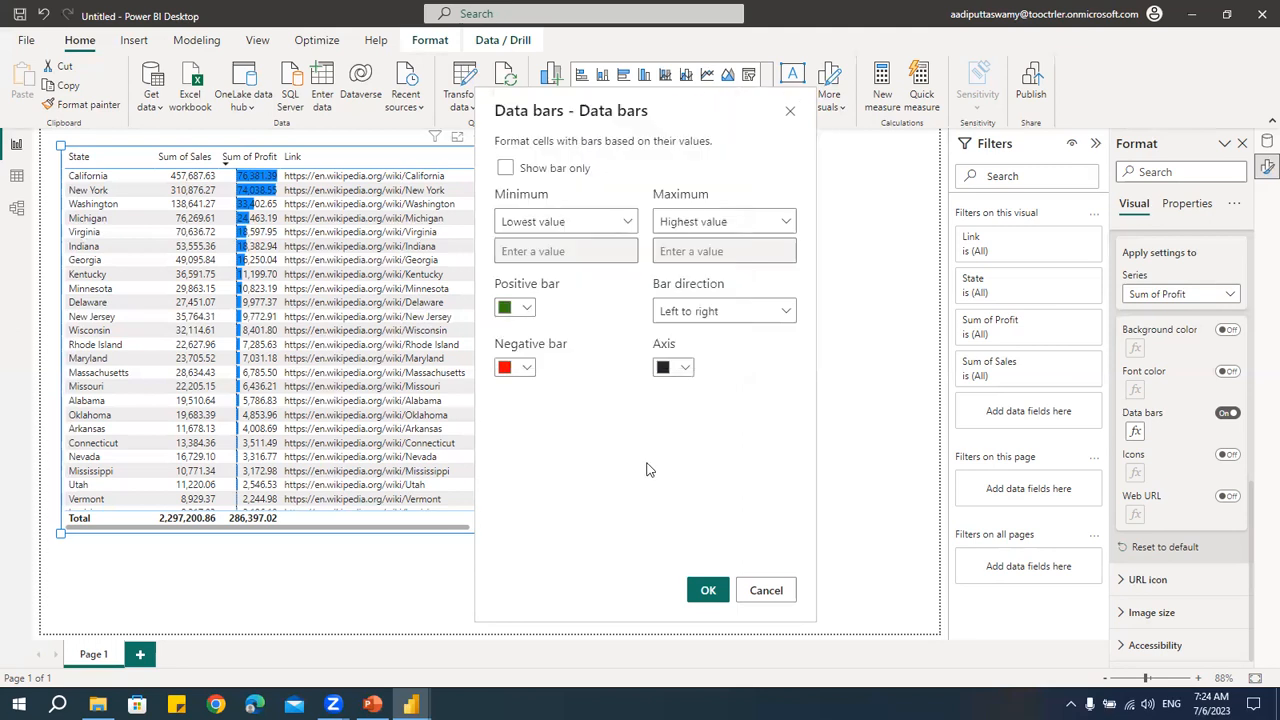
left_click(706, 590)
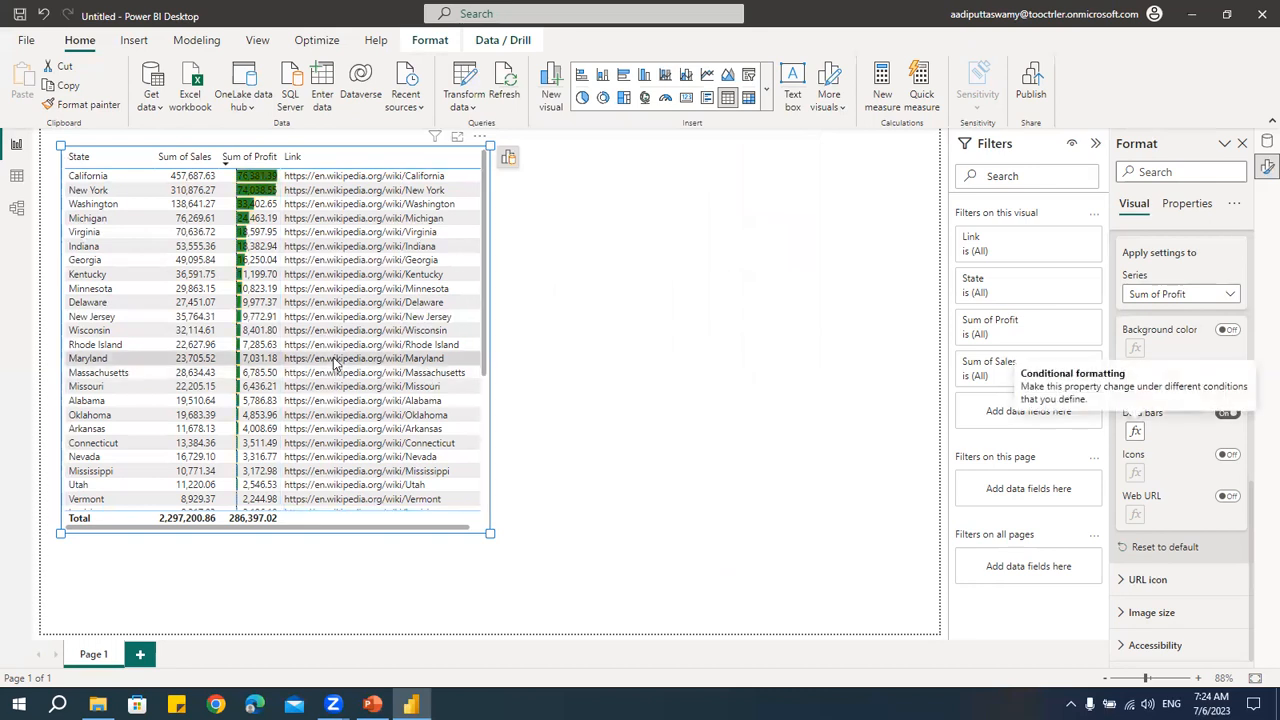
scroll(258, 440, "down", 8)
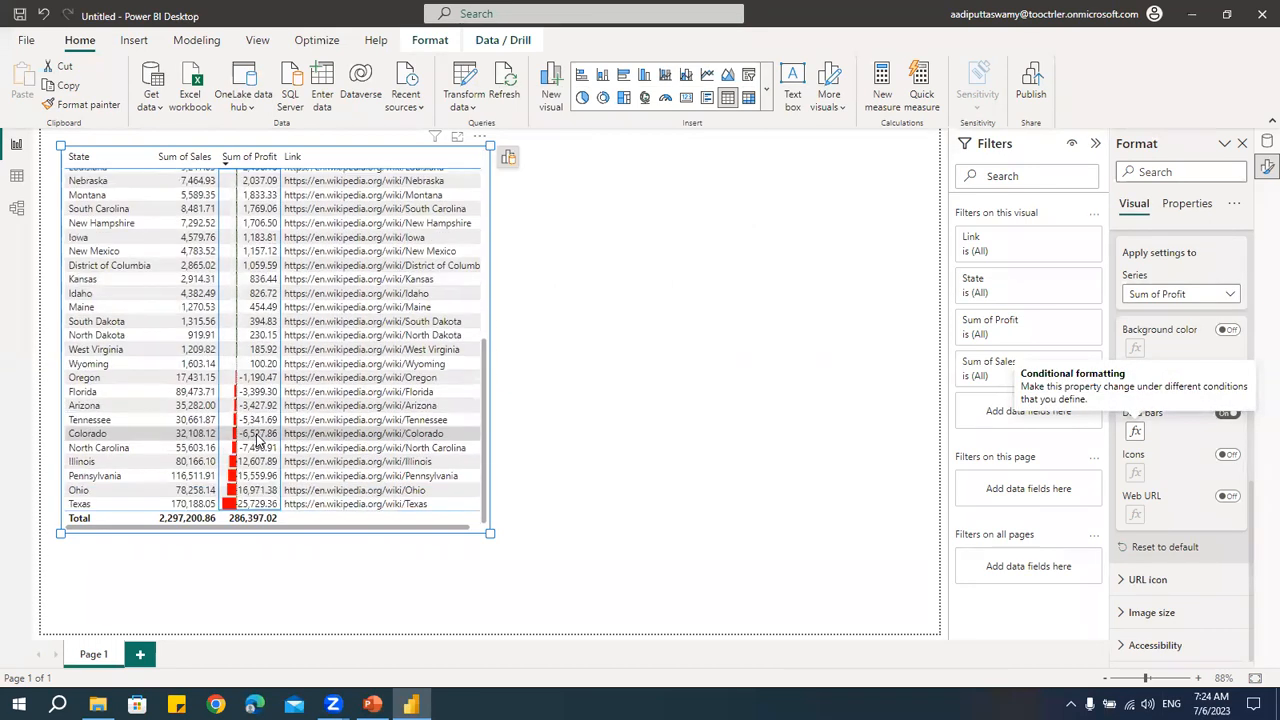
scroll(258, 405, "up", 6)
scroll(258, 405, "up", 2)
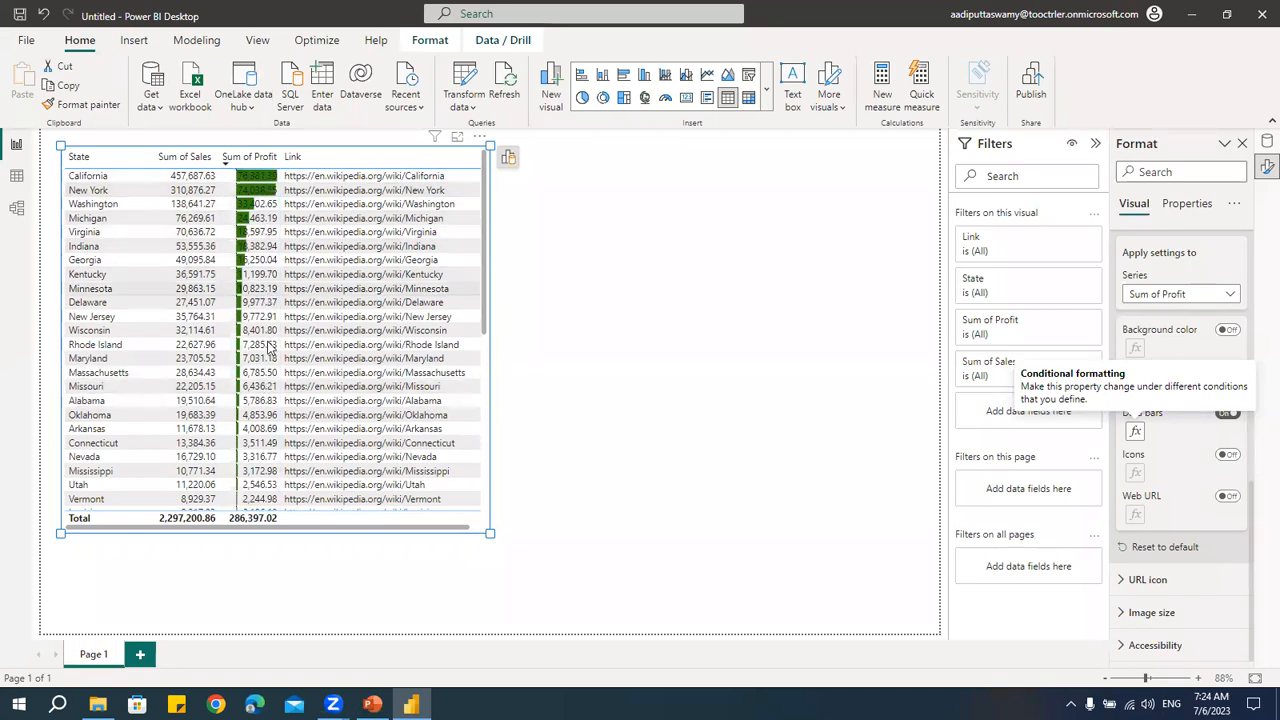
- Make the Sum of Profit column show only the data bars without numbers, and check the result down the table
left_click(1136, 431)
left_click(498, 160)
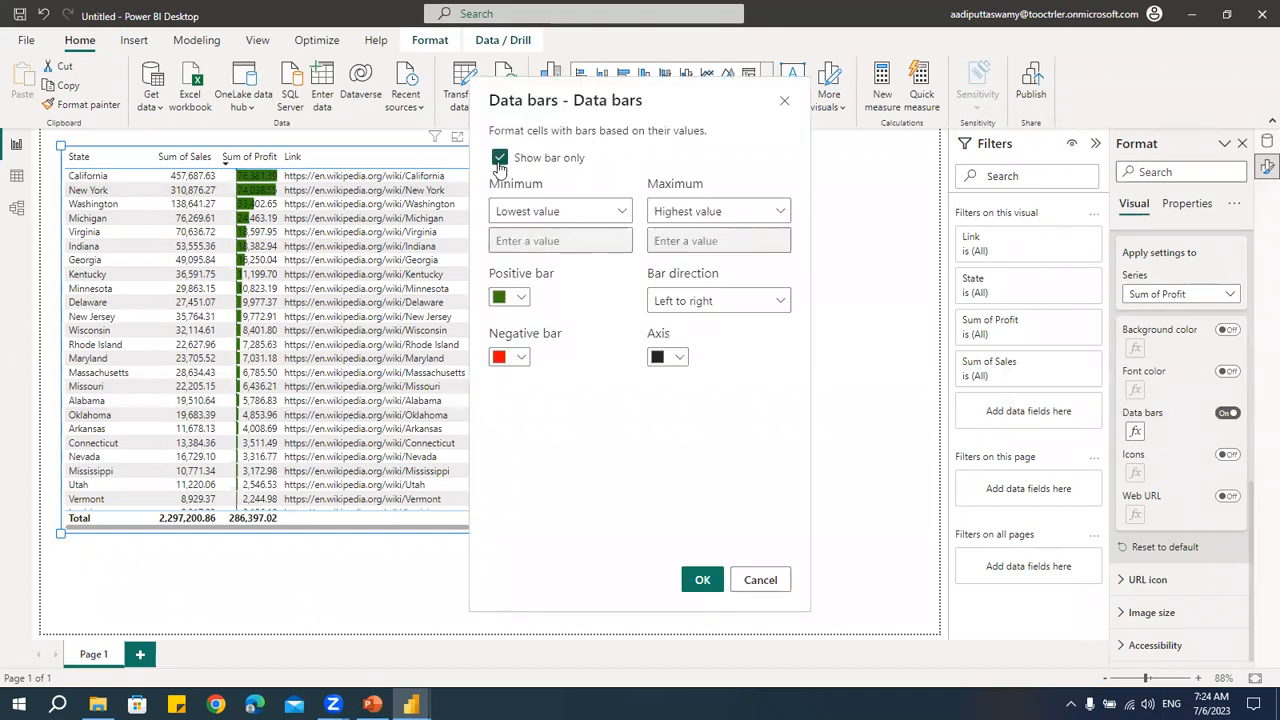
left_click(702, 582)
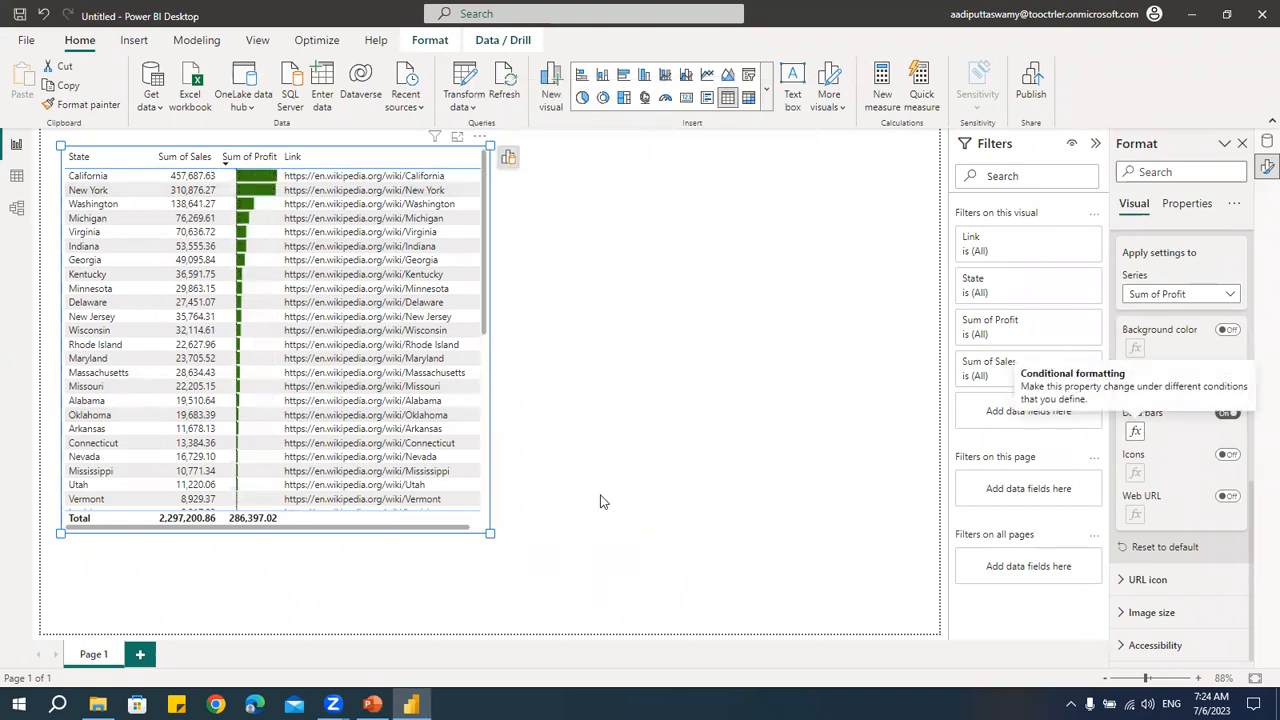
scroll(263, 369, "down", 8)
scroll(265, 373, "up", 10)
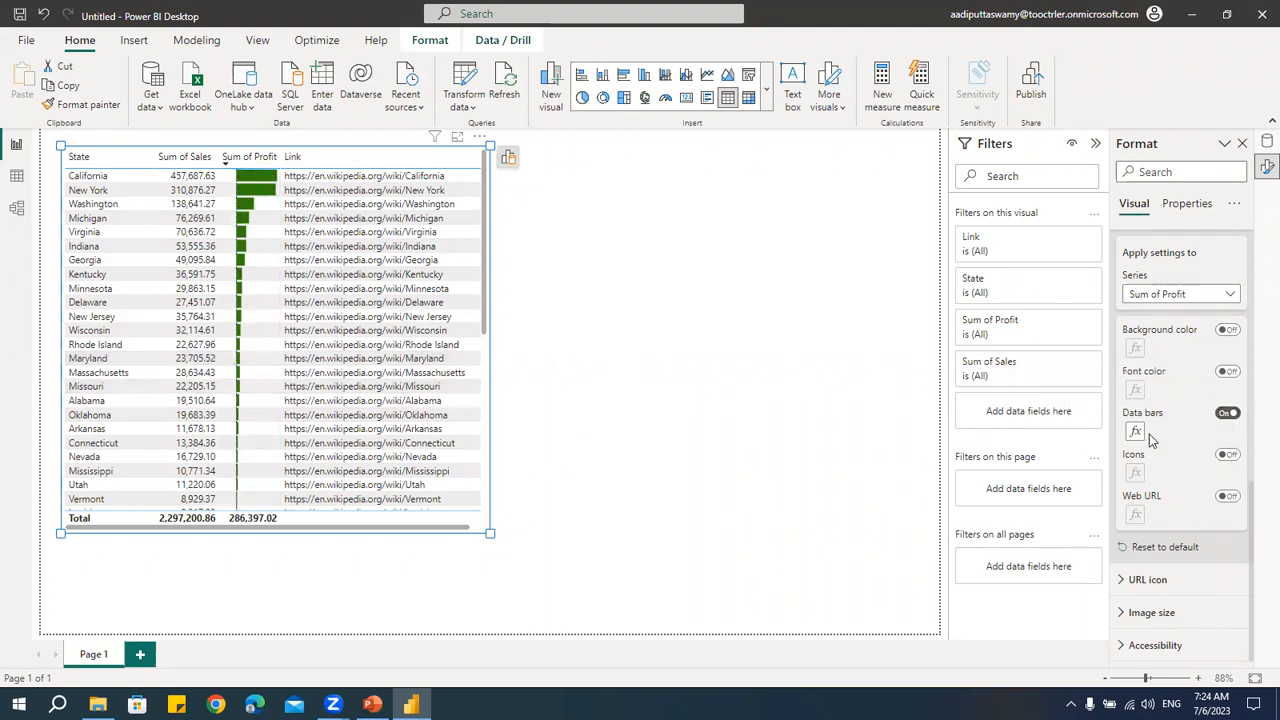
- Turn on icons for the Sum of Sales series and sort the table by Sum of Sales in descending order
left_click(1172, 293)
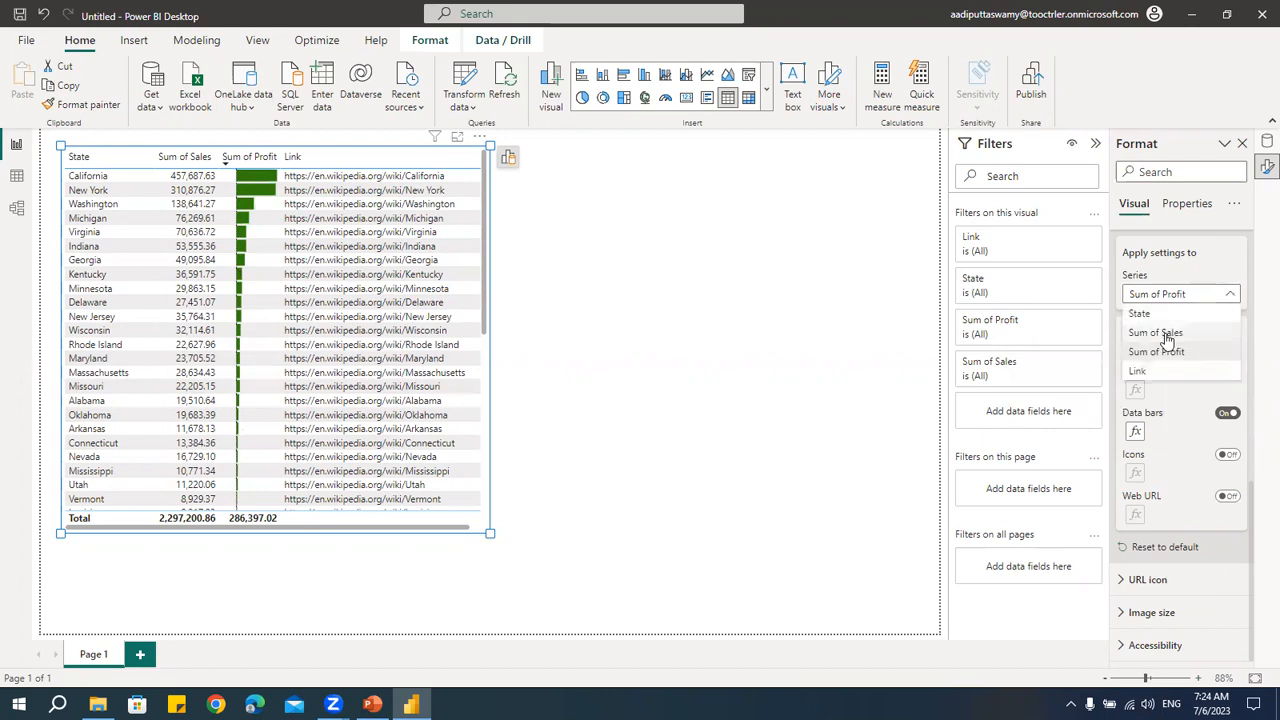
left_click(1166, 332)
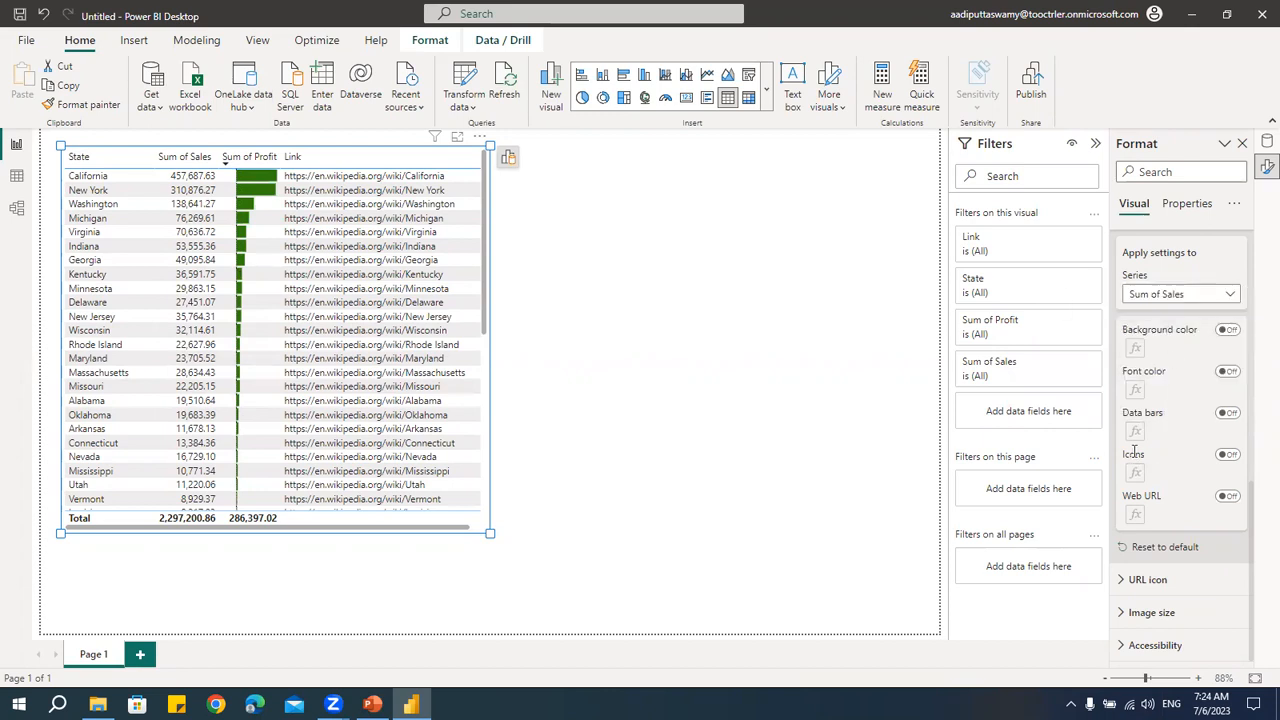
left_click(1227, 454)
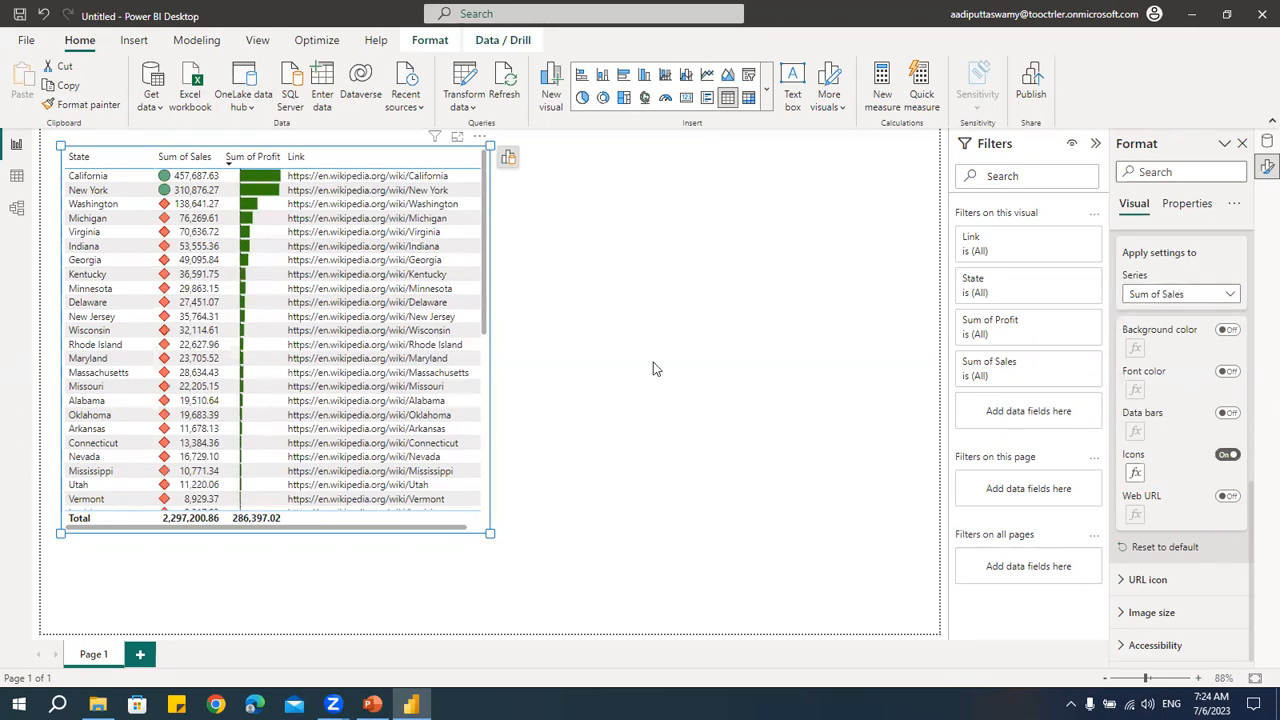
left_click(480, 137)
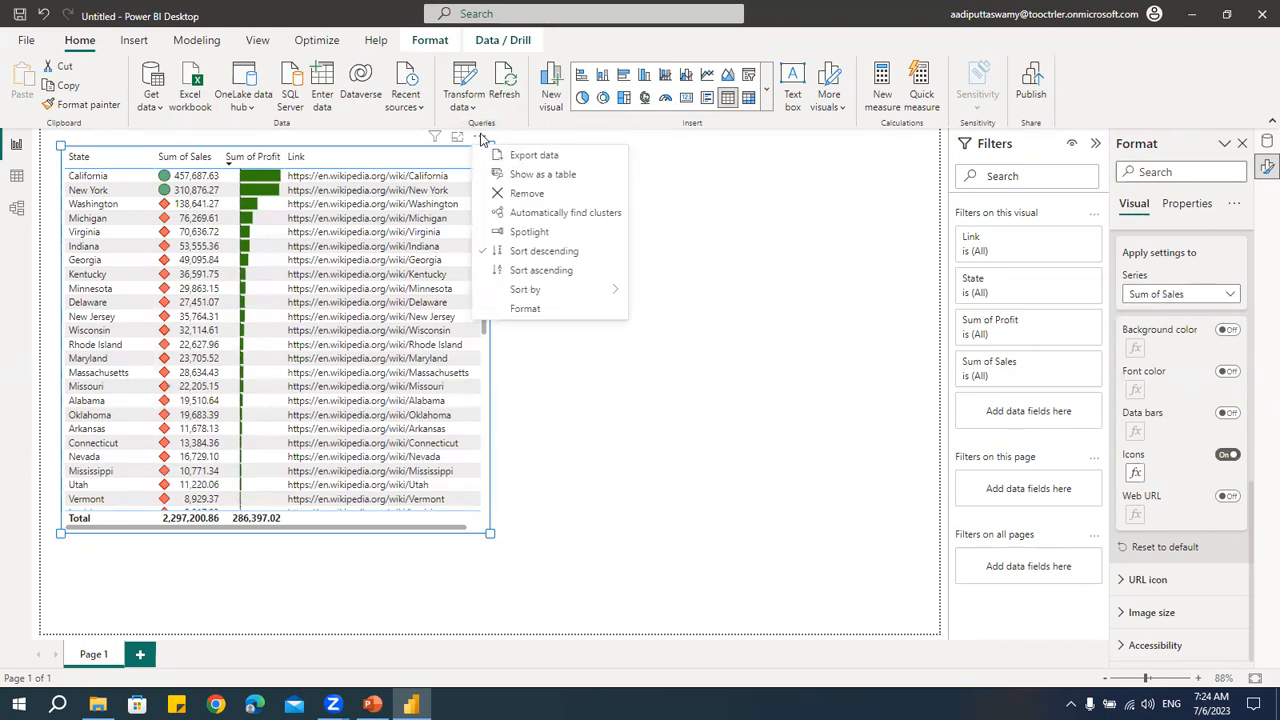
left_click(674, 318)
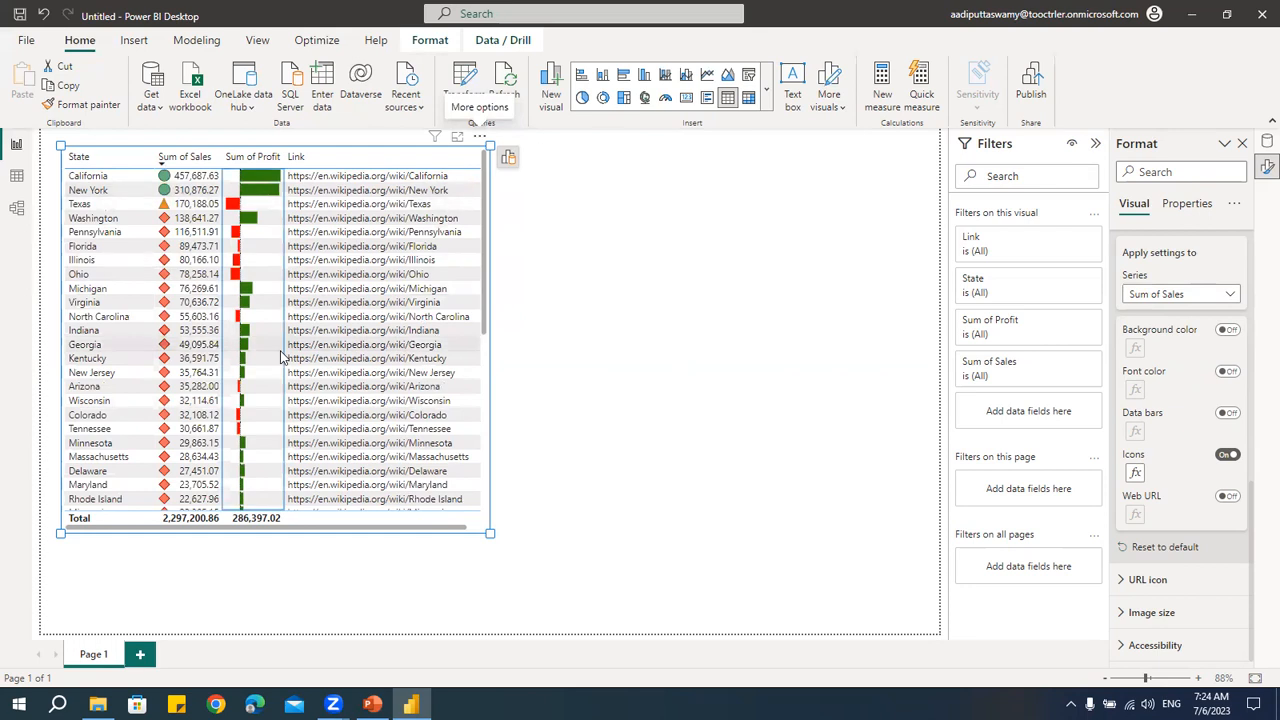
- Open the Sum of Sales icon settings, keep the Rules format style and change all rule limits from Percent to Number
left_click(1136, 479)
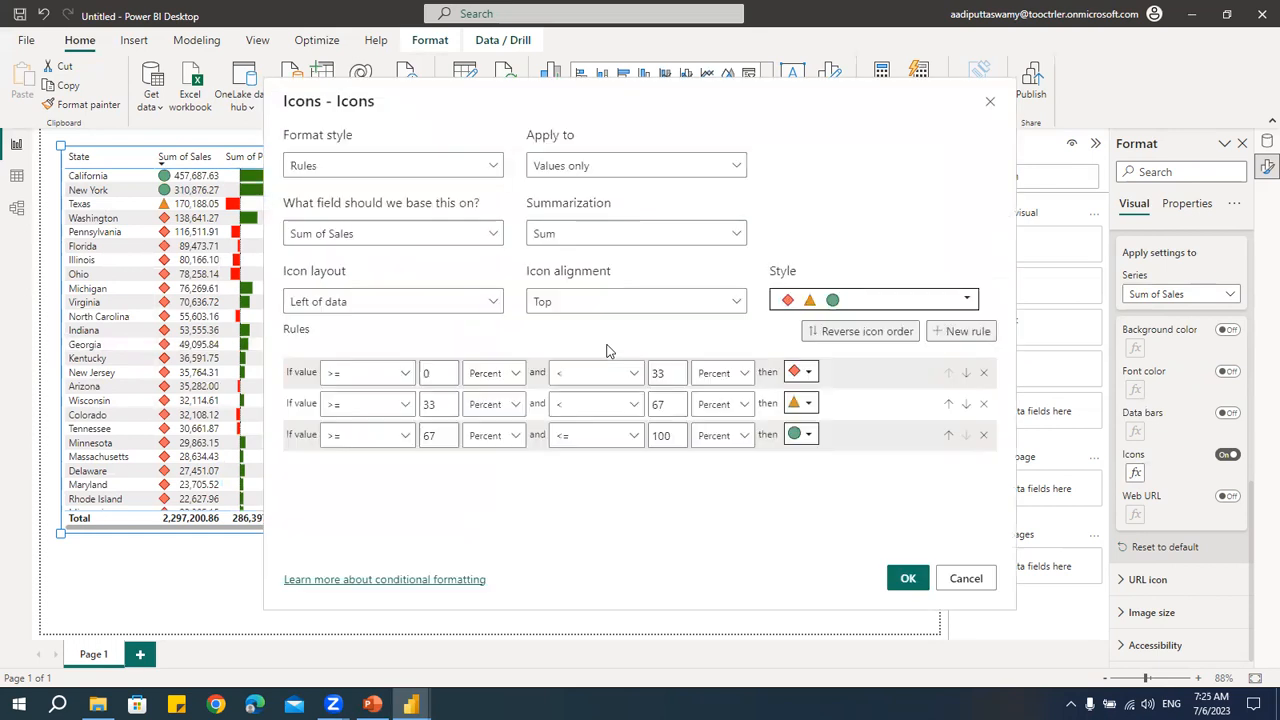
left_click(320, 171)
left_click(310, 193)
left_click(512, 373)
left_click(500, 406)
left_click(516, 406)
left_click(500, 431)
left_click(505, 440)
left_click(486, 462)
left_click(722, 373)
left_click(716, 400)
left_click(718, 404)
left_click(714, 430)
left_click(716, 436)
left_click(716, 461)
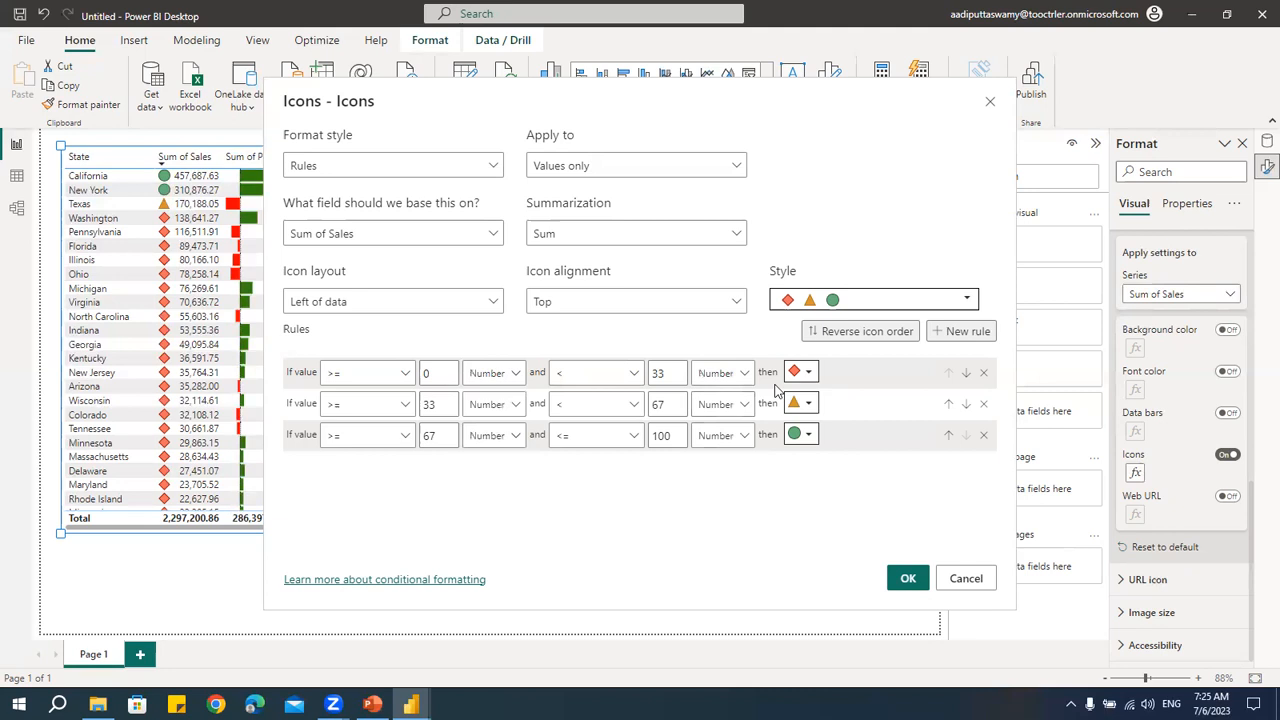
- Set the icon rule ranges to 0–25000 for the red diamond, 25000–75000 for the yellow triangle and 75000–1000000 for the green circle
left_click_drag(666, 373, 630, 375)
double_click(440, 404)
type("2500")
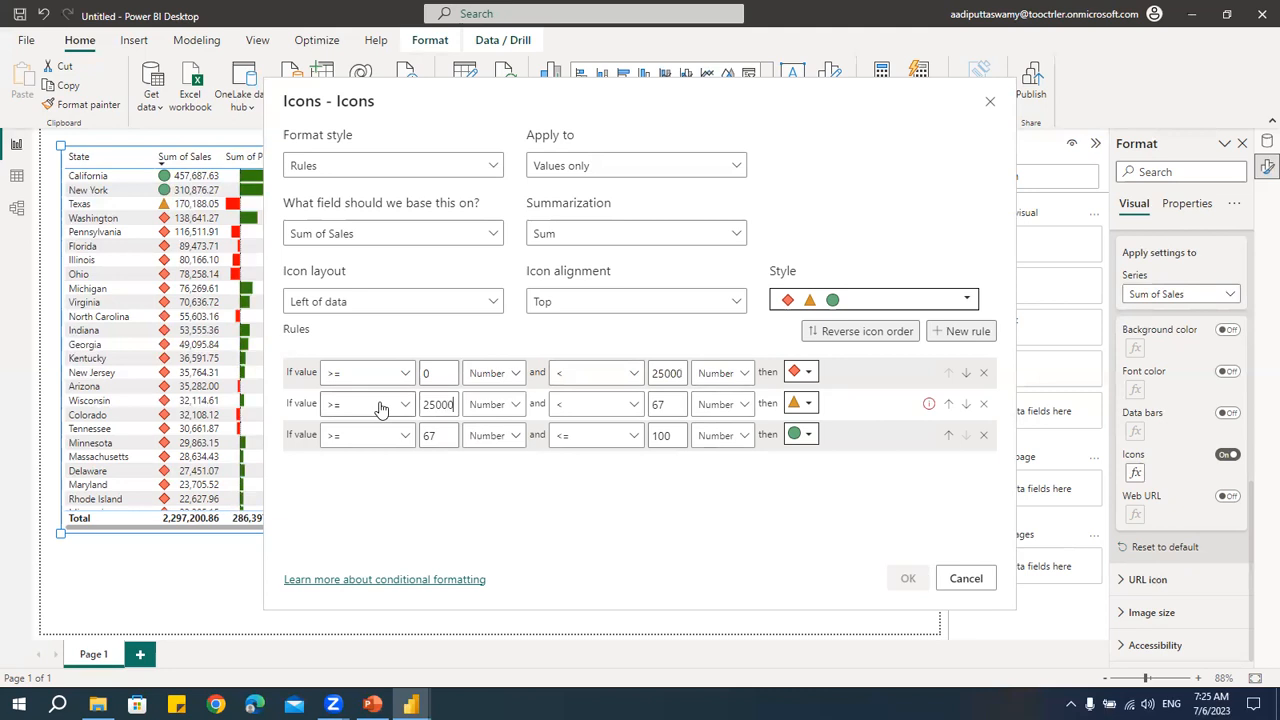
type("0")
double_click(668, 404)
type("75000")
double_click(430, 435)
type("7500")
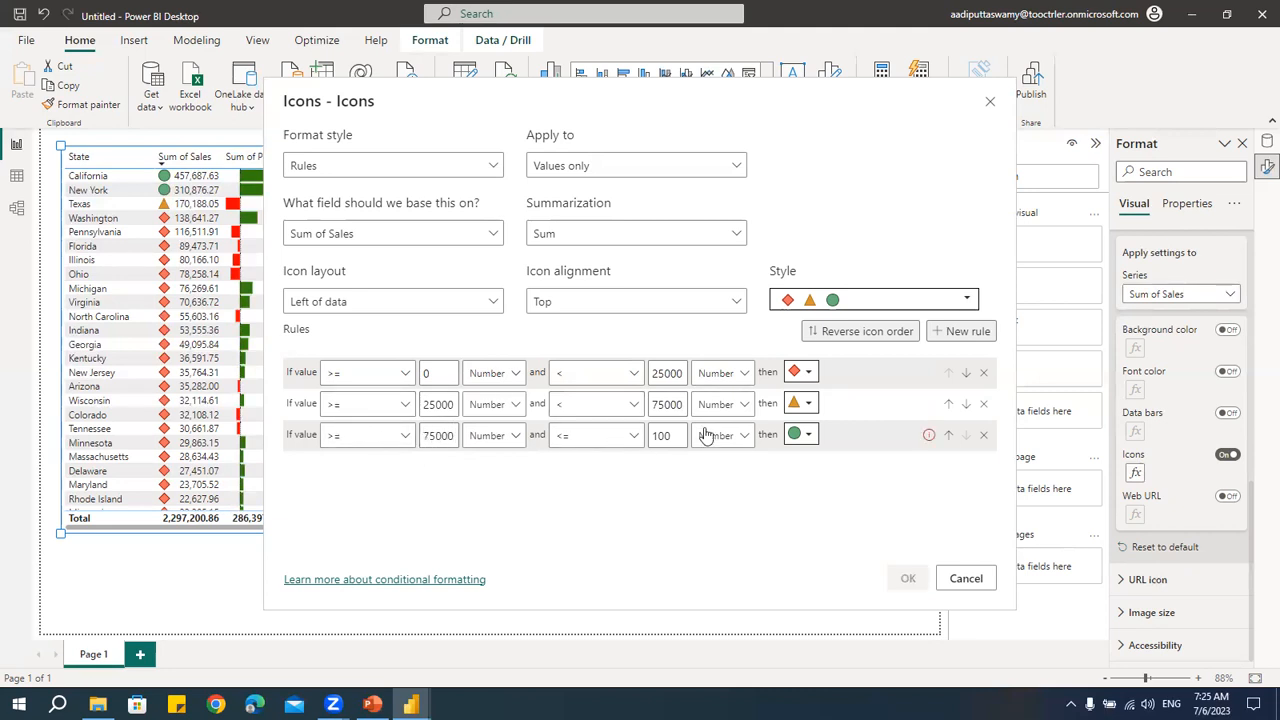
left_click(675, 436)
type("0000")
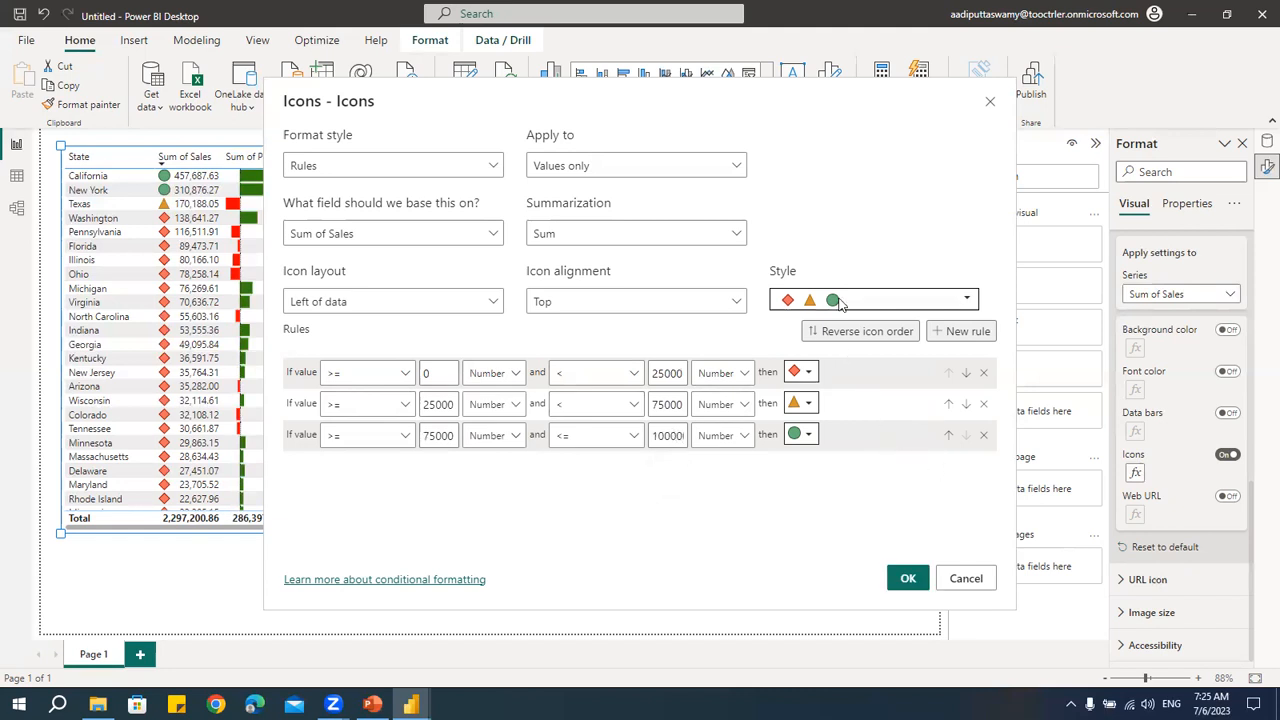
- Browse the available icon styles for the Sum of Sales rules, keeping the current diamond, triangle and circle set
left_click(840, 302)
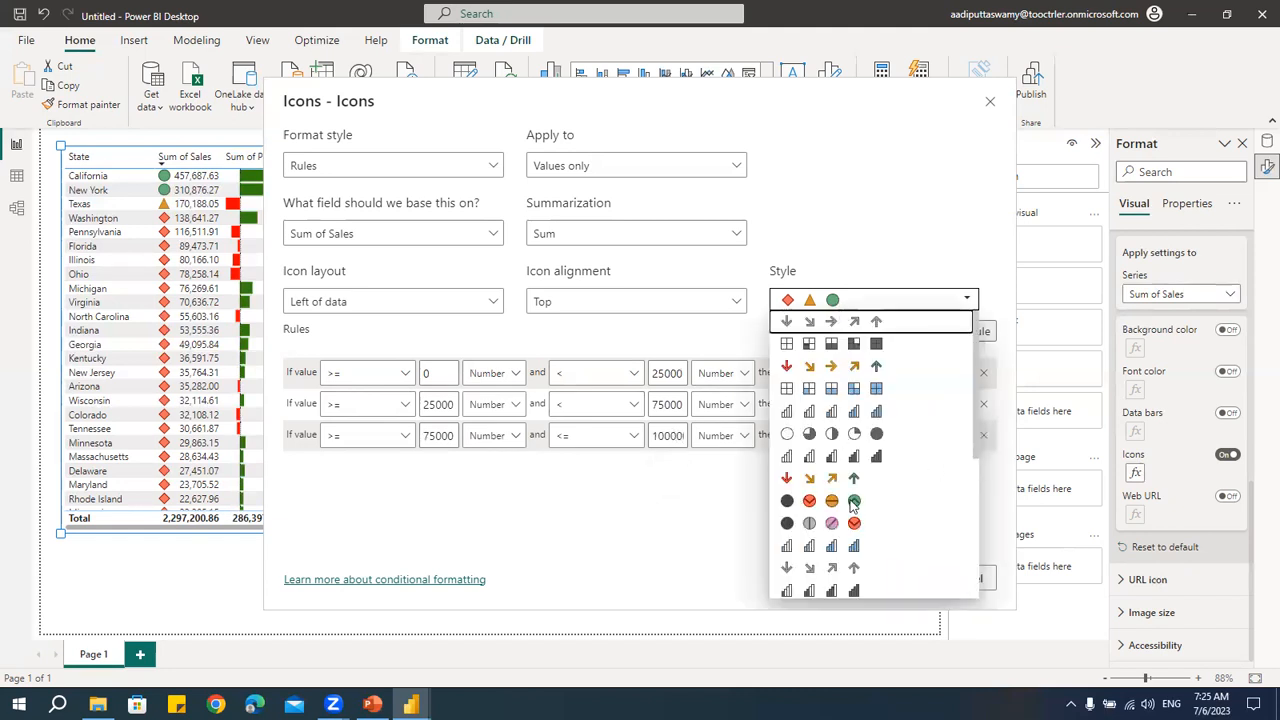
left_click_drag(976, 400, 978, 546)
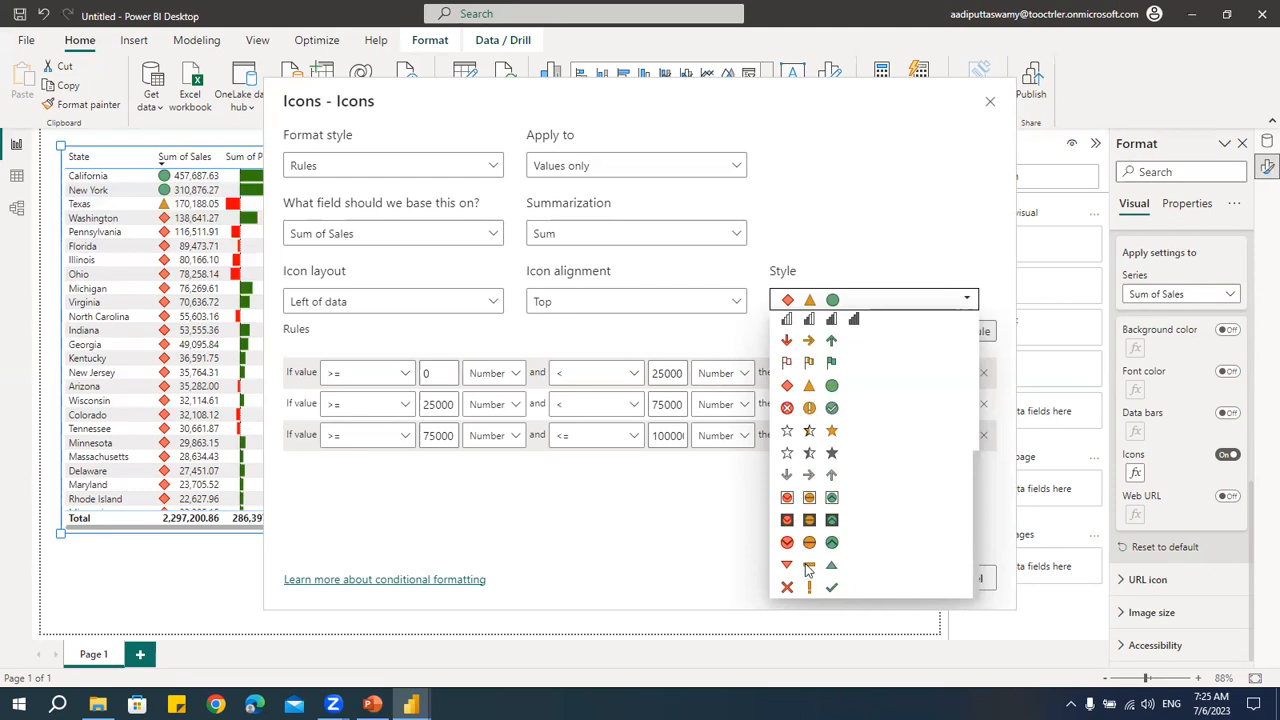
left_click(700, 517)
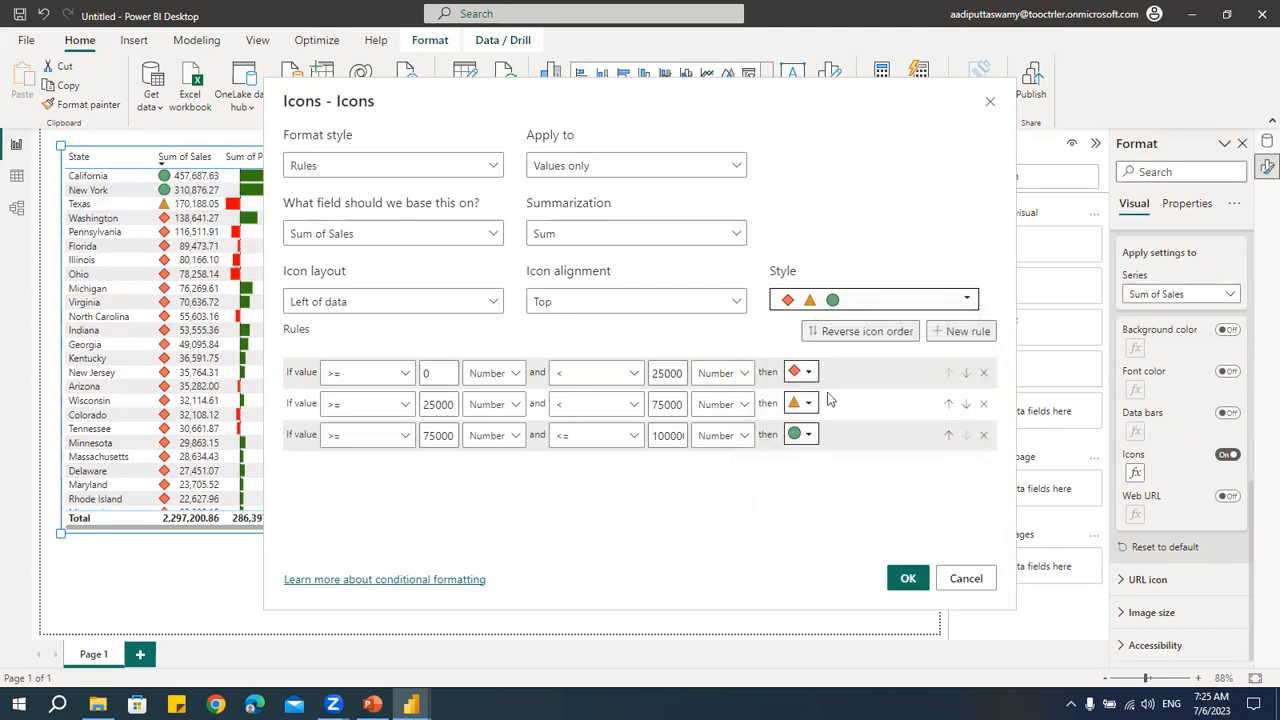
- Change the Sum of Sales rule icons to red, yellow and green circles, apply them and dismiss the error message
left_click(812, 374)
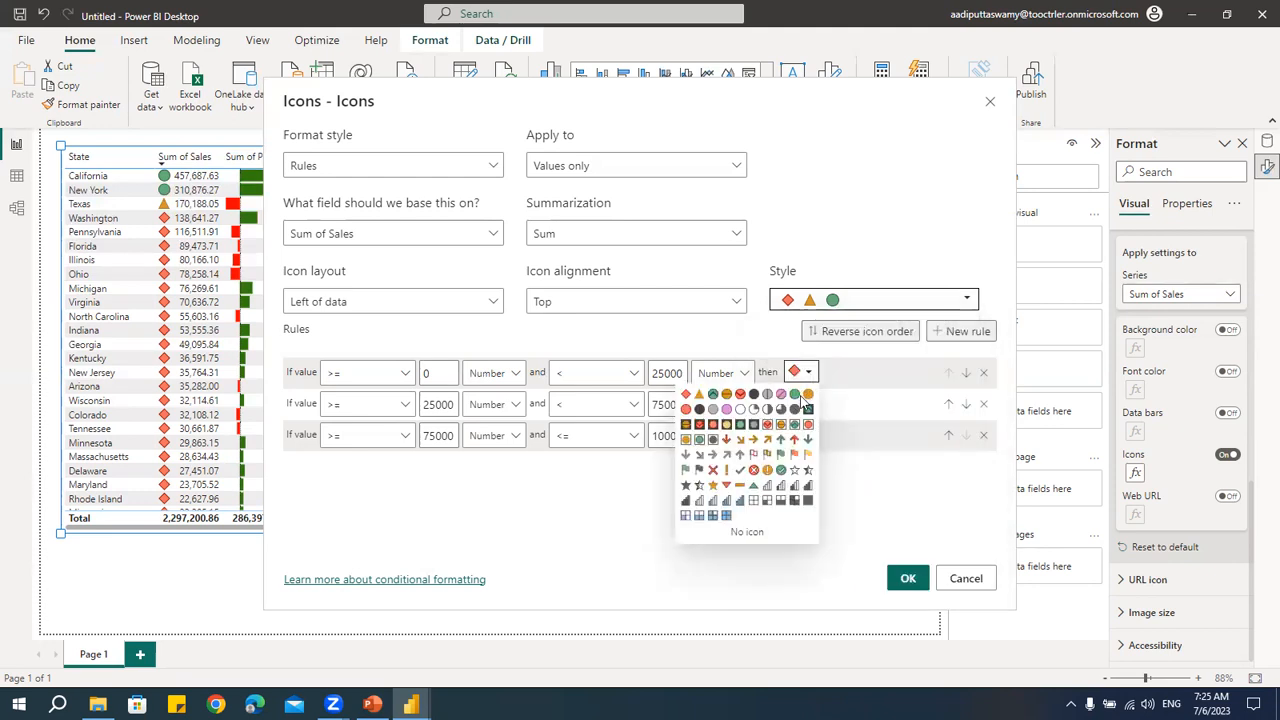
left_click(686, 409)
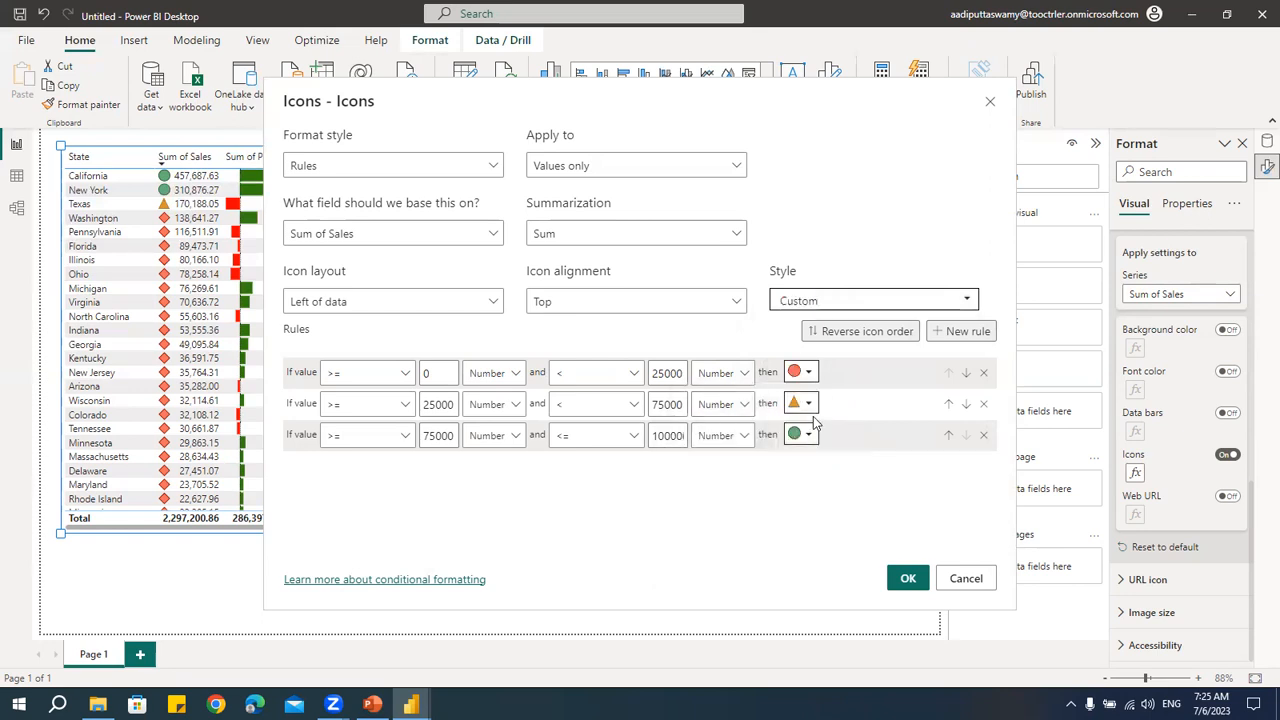
left_click(812, 404)
left_click(727, 425)
left_click(808, 435)
left_click(796, 457)
left_click(905, 578)
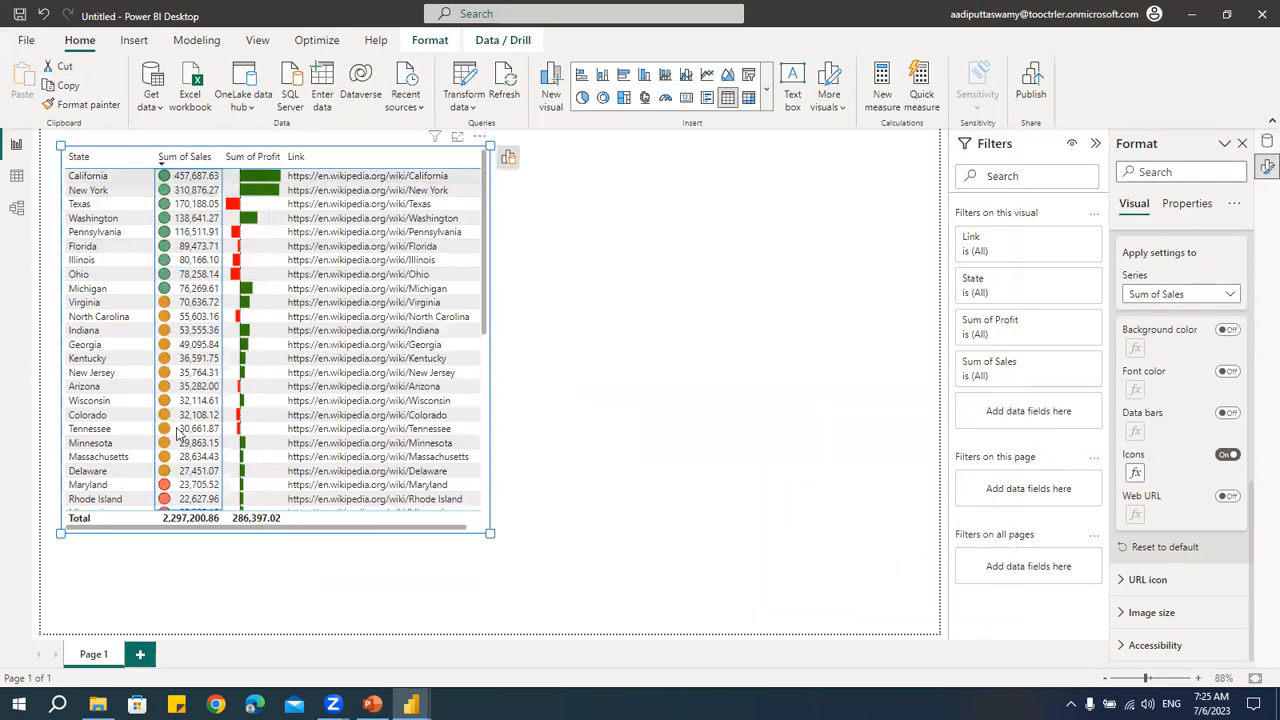
left_click(772, 394)
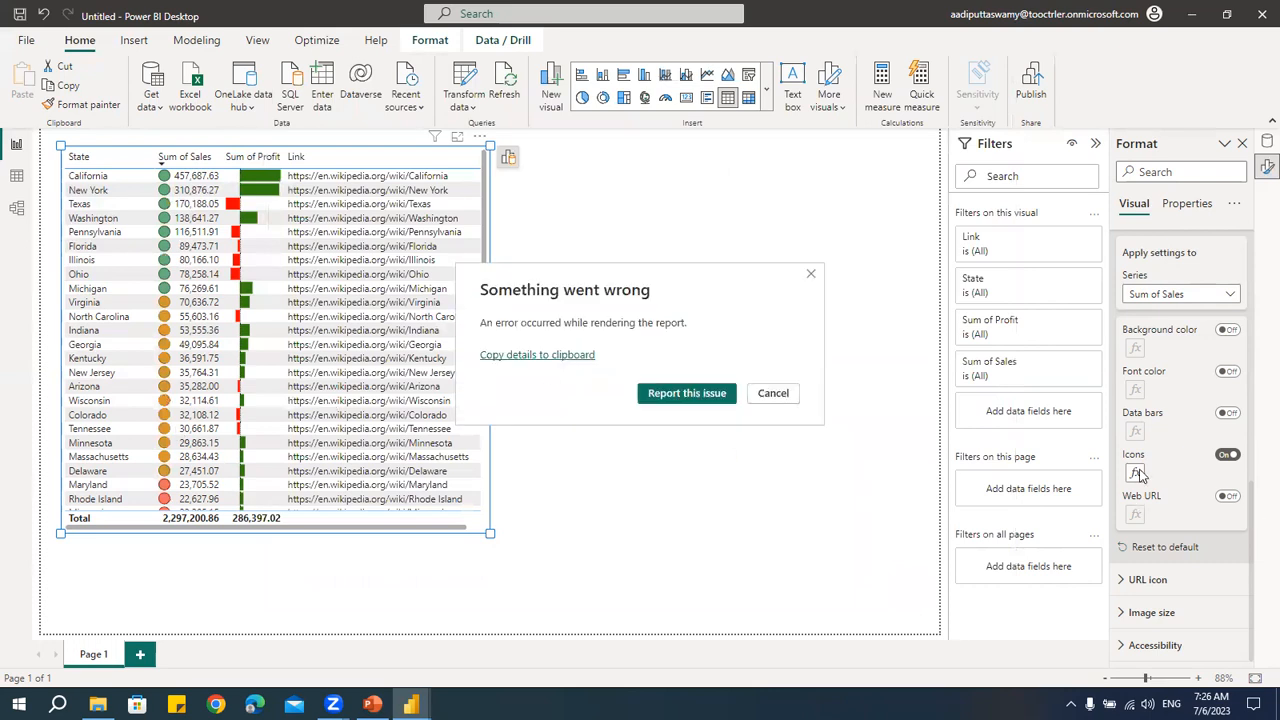
left_click(772, 393)
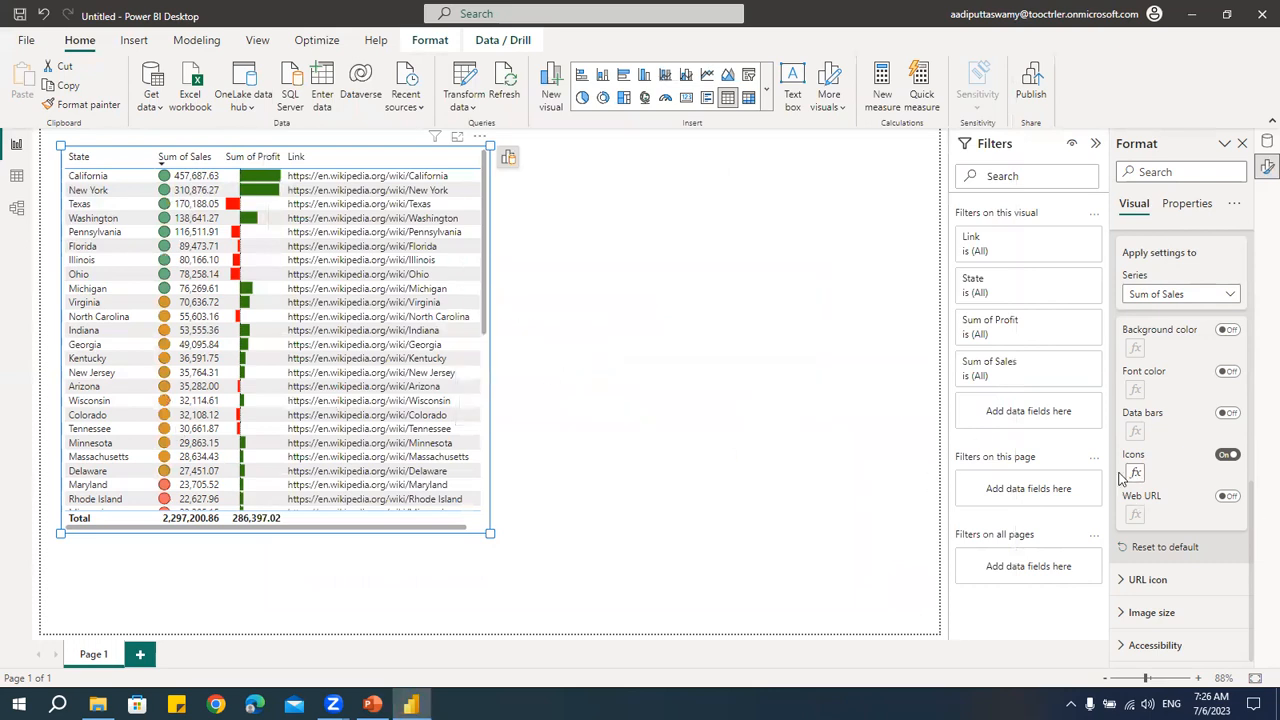
- Reopen the Sum of Sales icon settings and set the icon layout to Icon only
left_click(1135, 474)
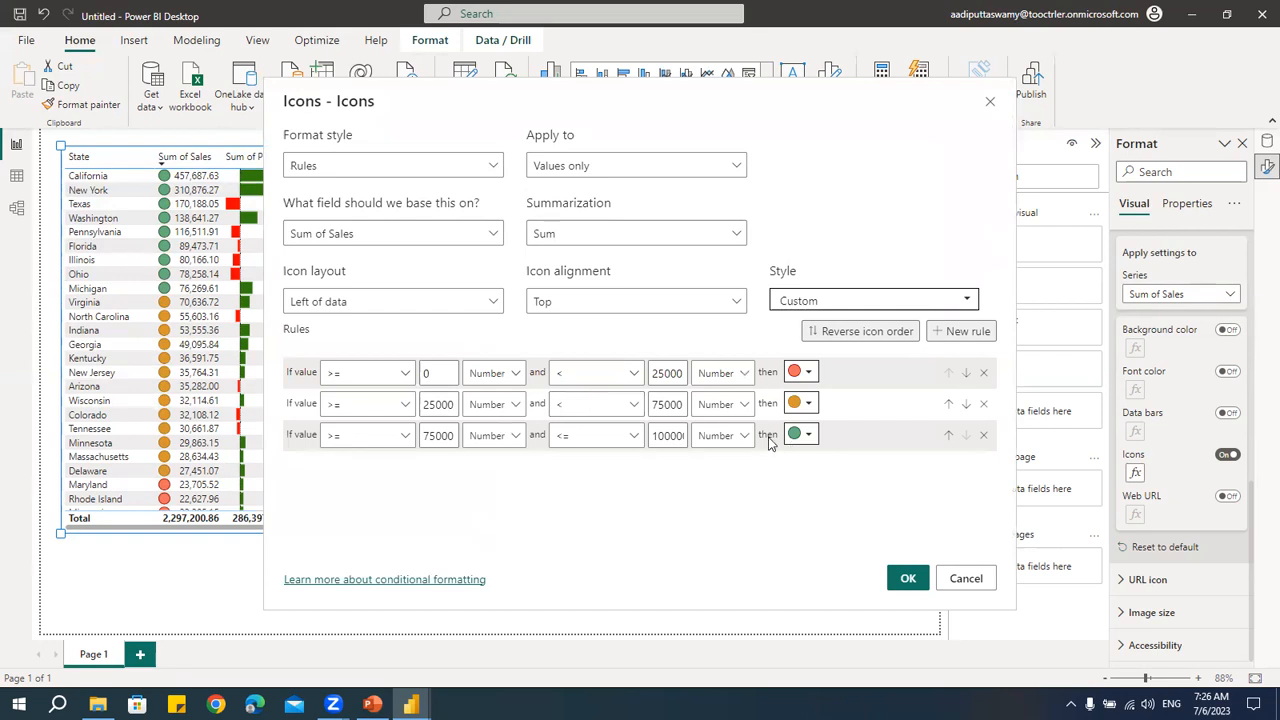
left_click(374, 303)
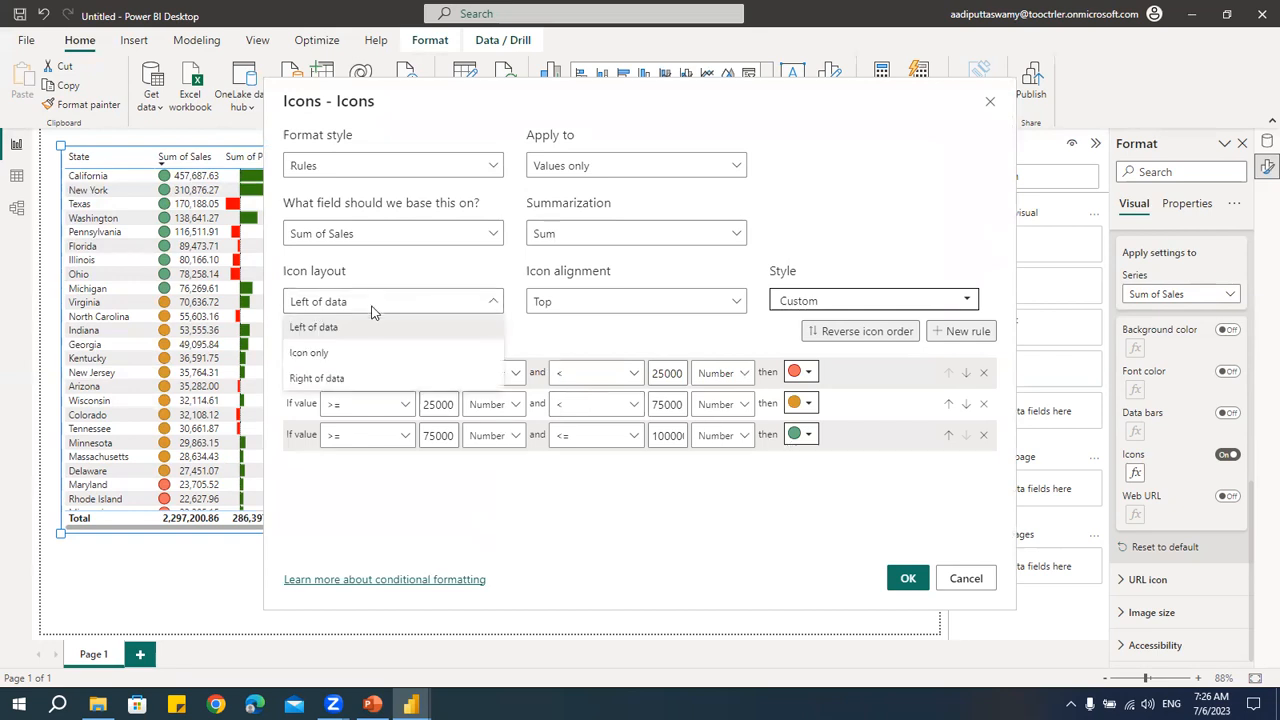
left_click(312, 355)
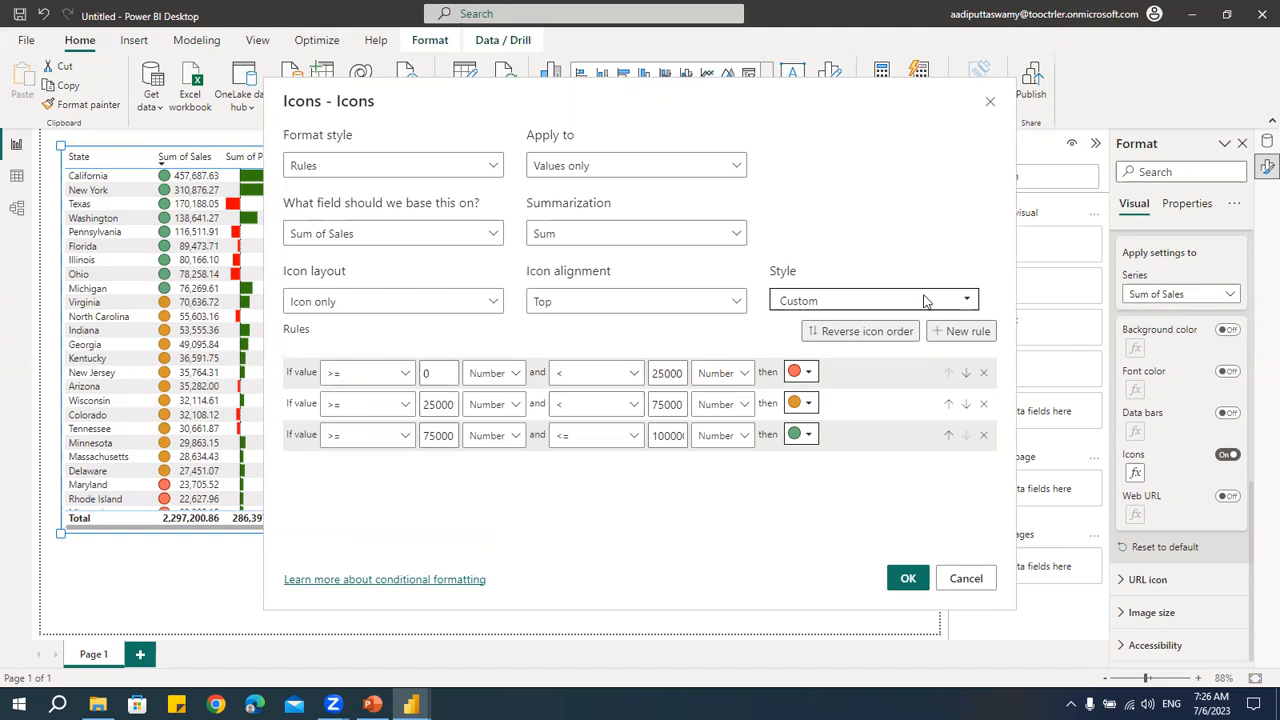
left_click(910, 577)
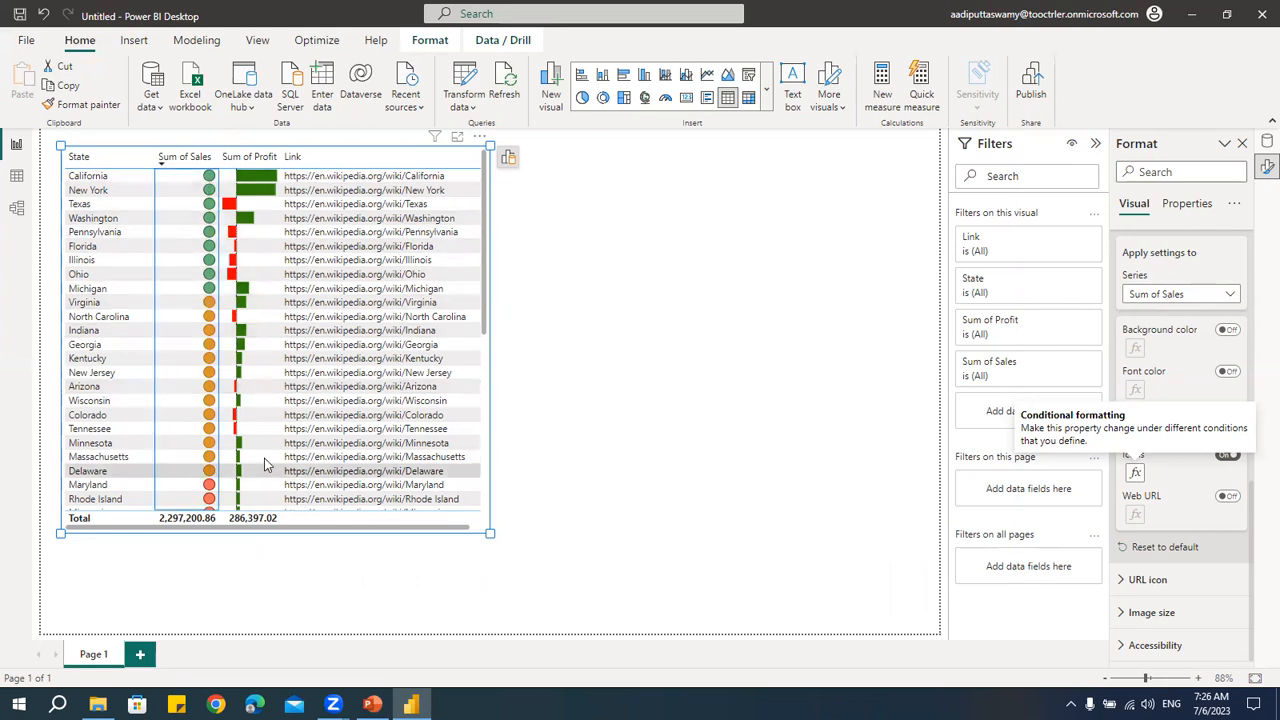
- Turn off icons for Sum of Sales, and turn on Web URL for the Link series with its settings open
left_click(1225, 456)
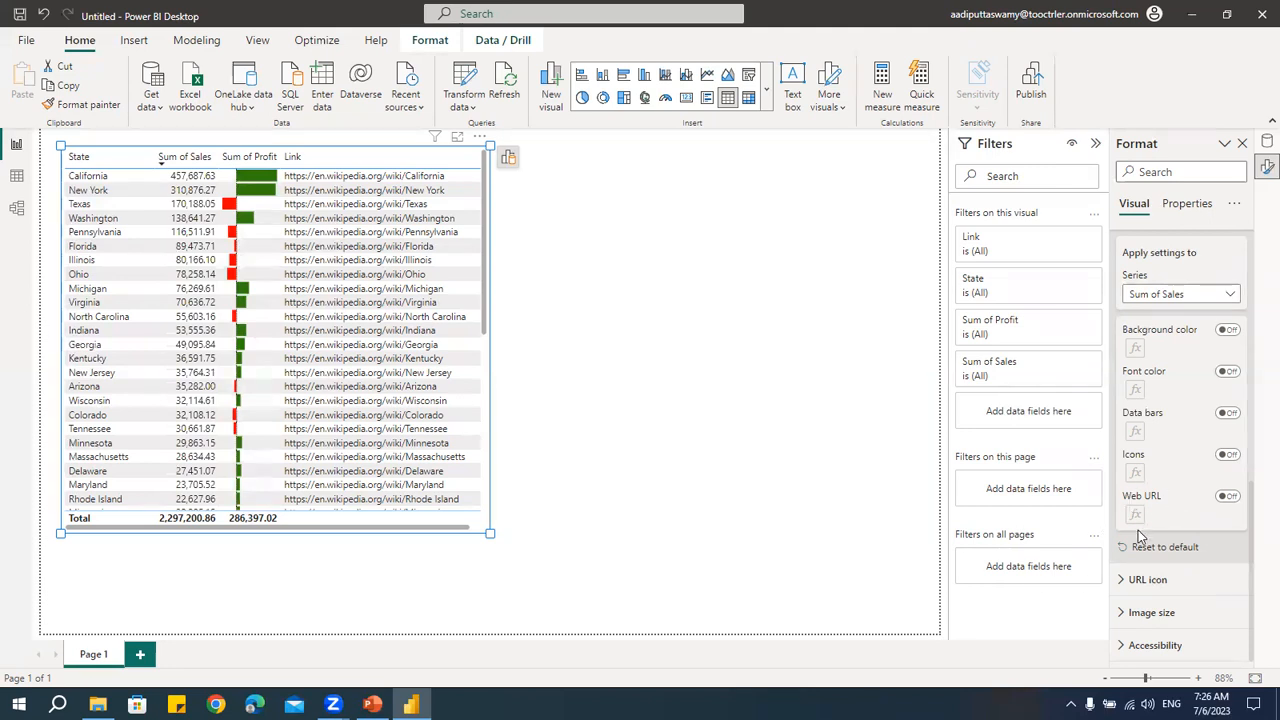
left_click(1152, 293)
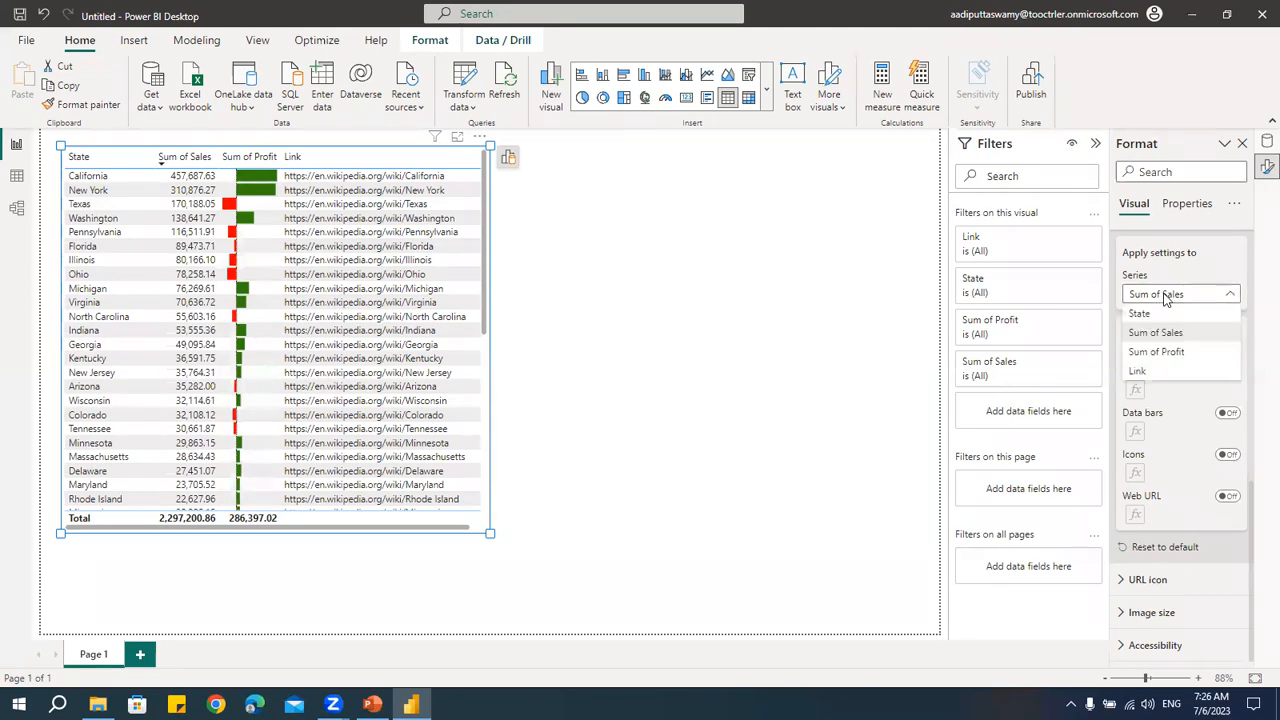
left_click(1140, 371)
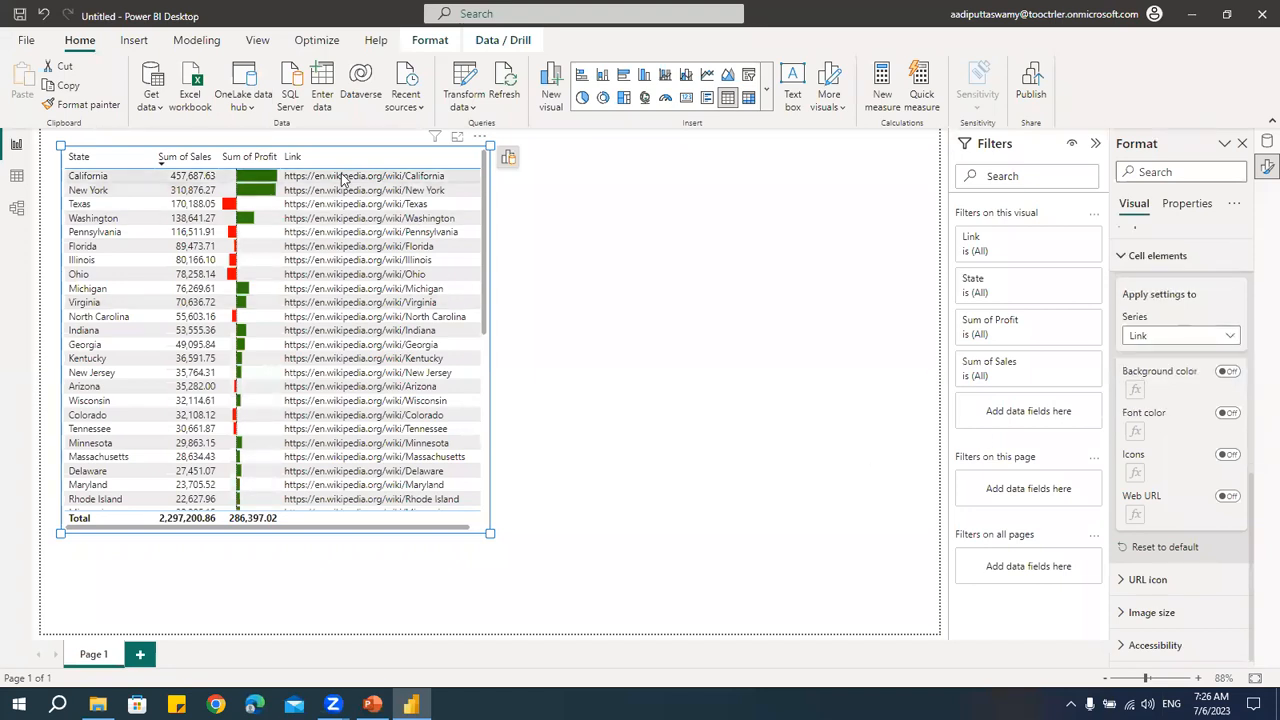
left_click(1228, 496)
left_click(1135, 514)
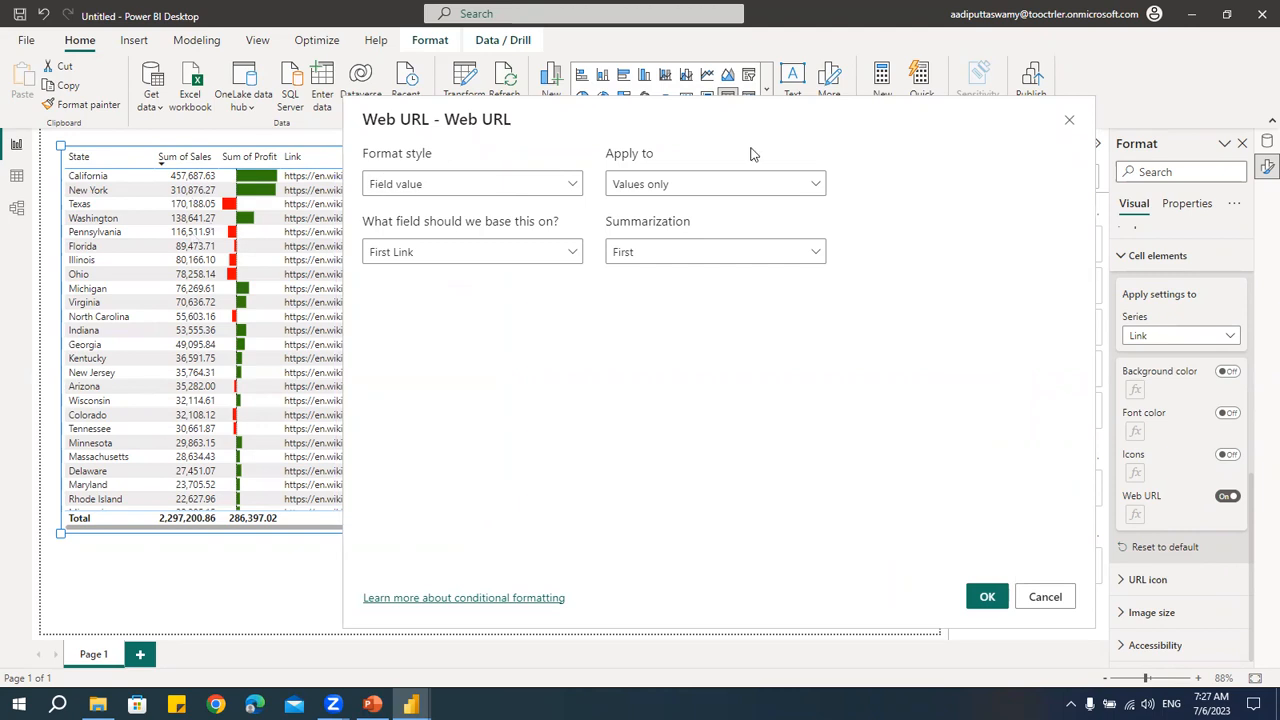
- Base the Link series' web URL on the First Link field value, apply it and test the California link in the browser
left_click_drag(590, 130, 752, 149)
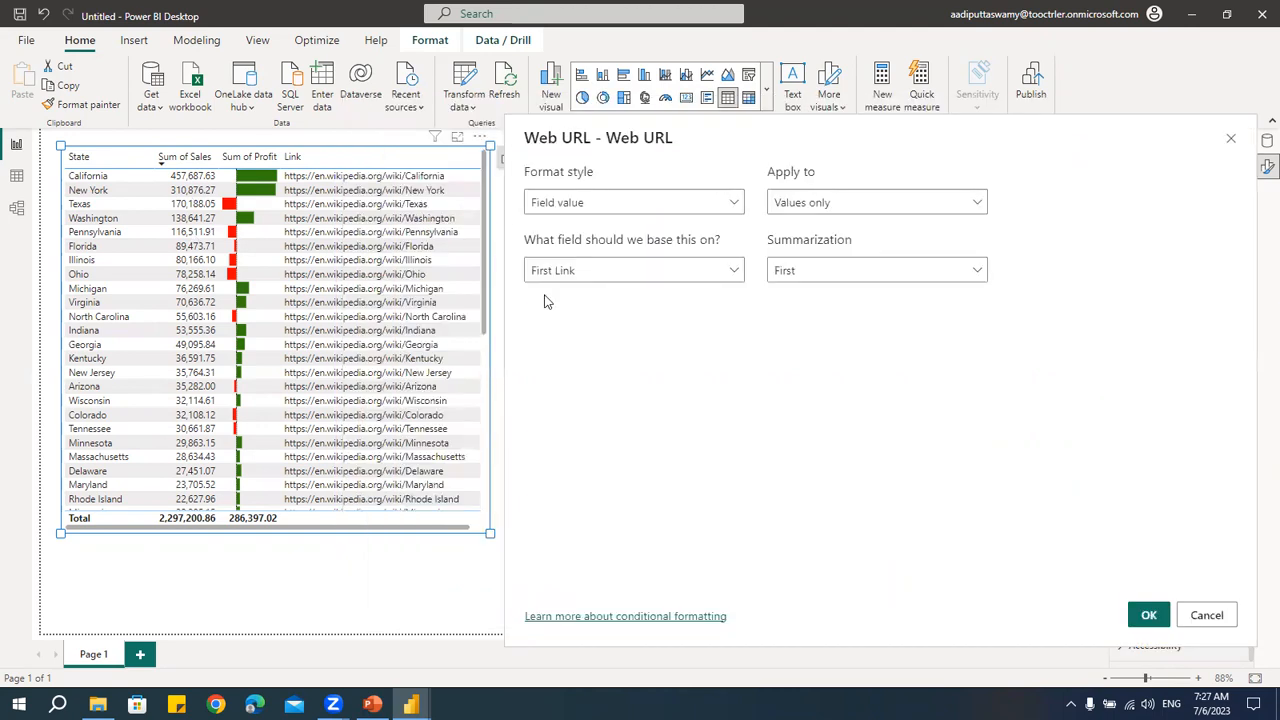
left_click(580, 204)
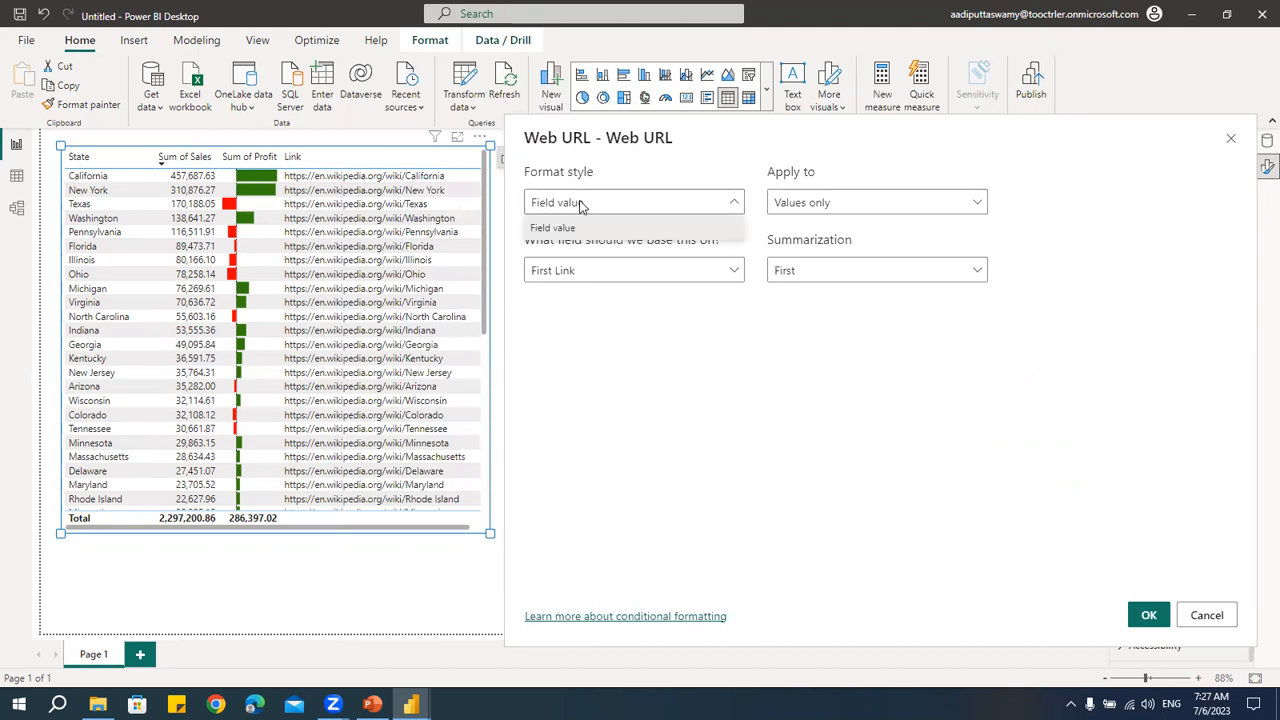
left_click(574, 228)
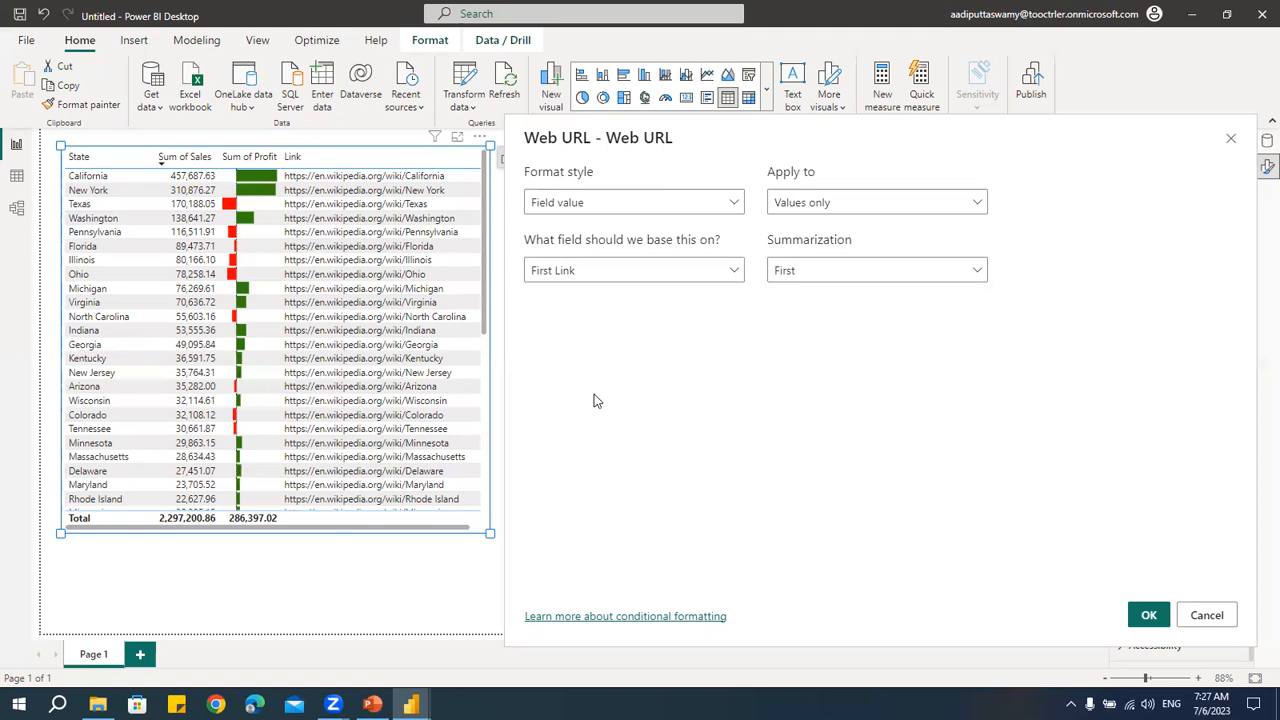
left_click(580, 271)
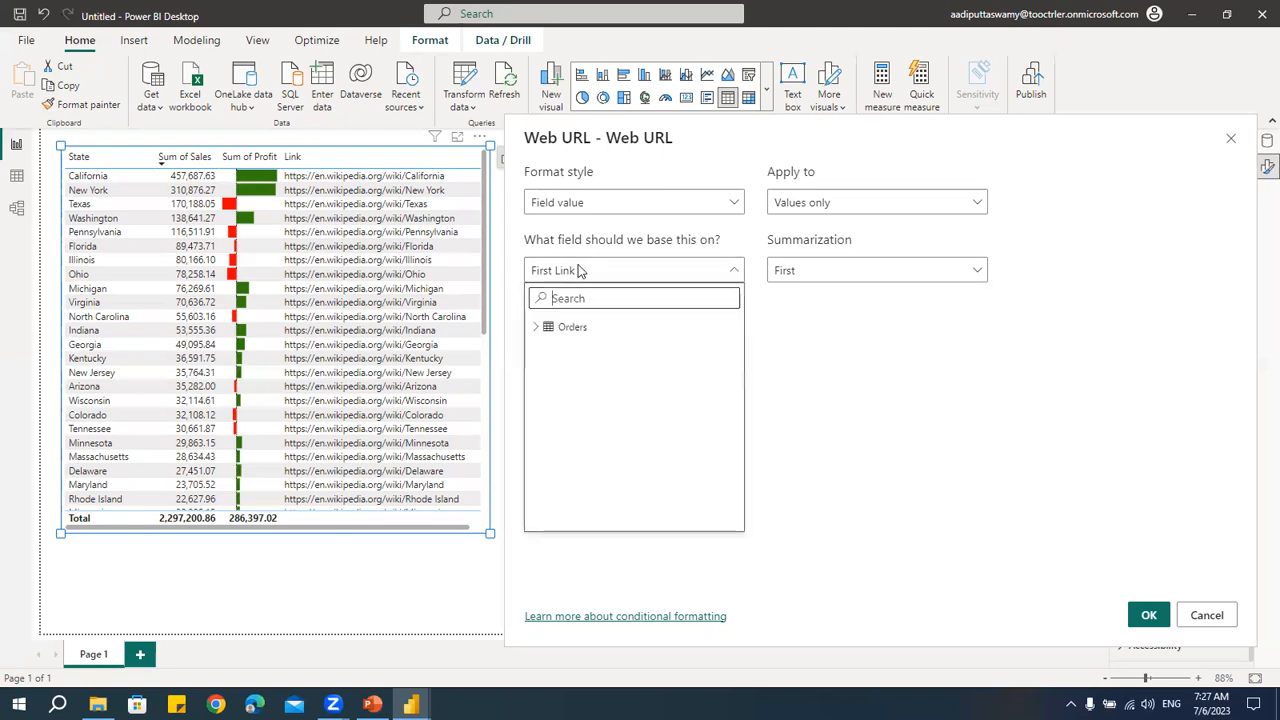
left_click(540, 328)
scroll(610, 430, "down", 3)
scroll(614, 429, "up", 1)
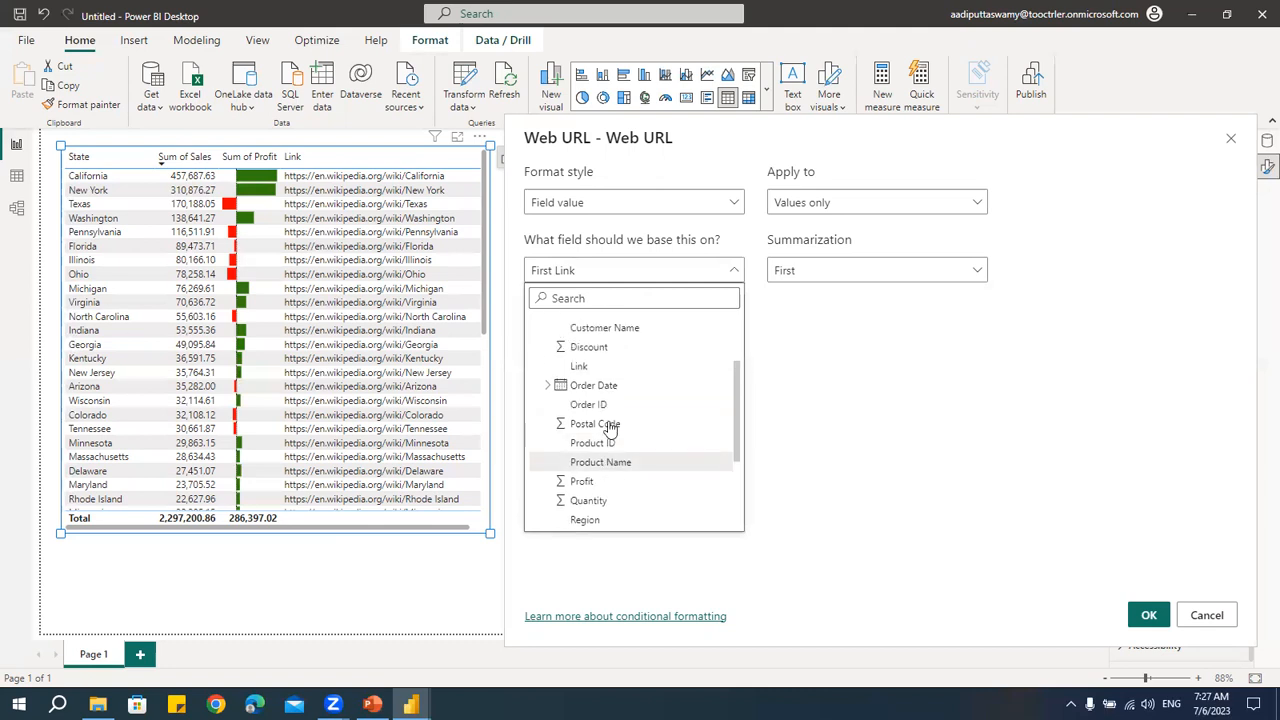
left_click(581, 368)
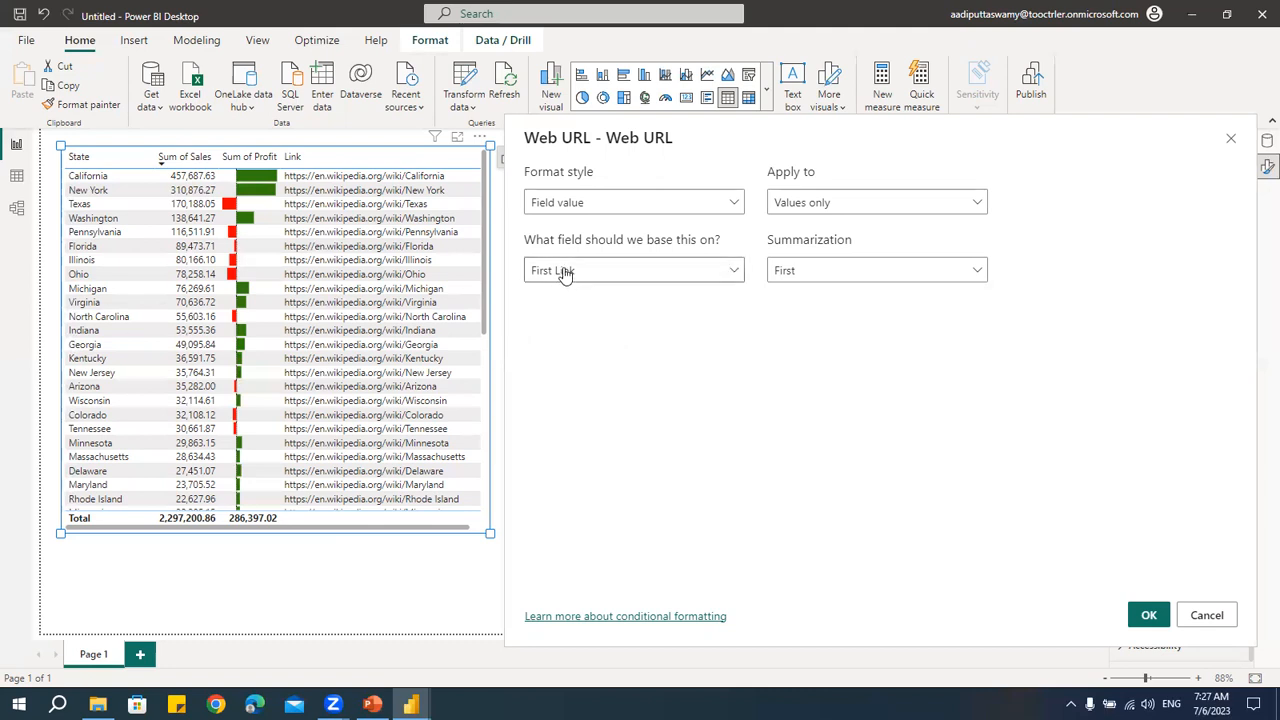
left_click(563, 272)
left_click(592, 462)
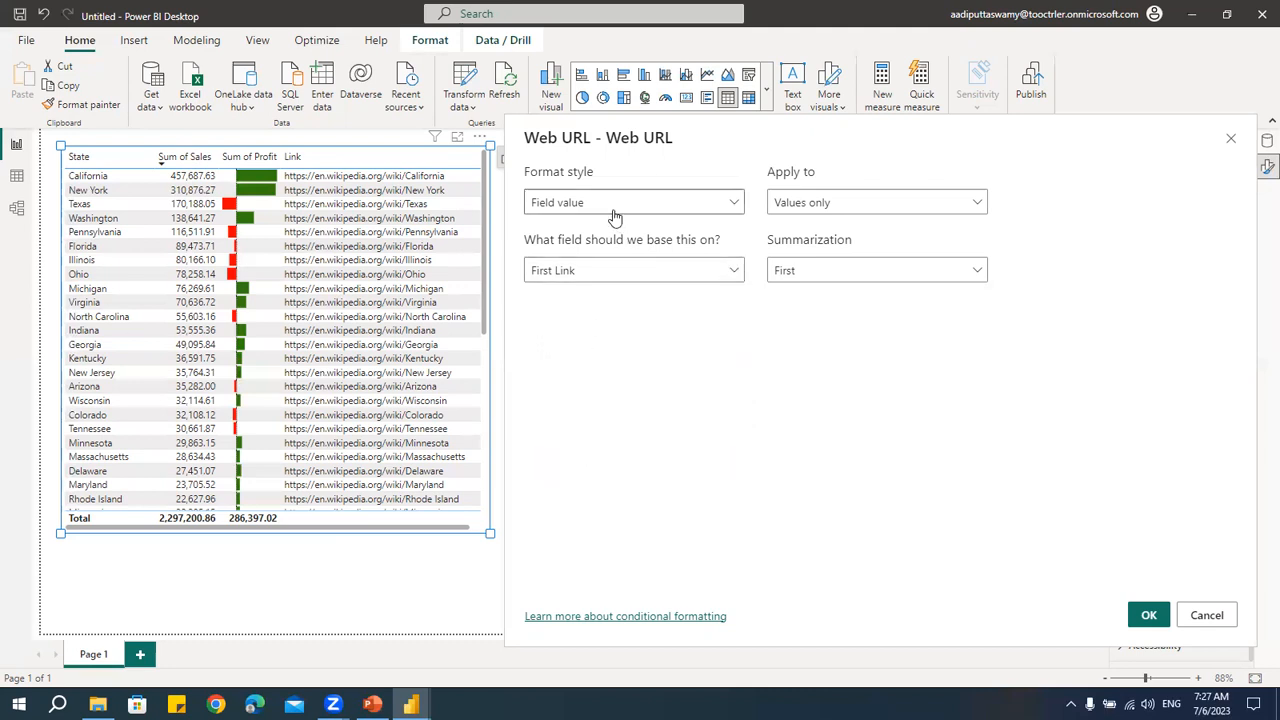
left_click(1148, 615)
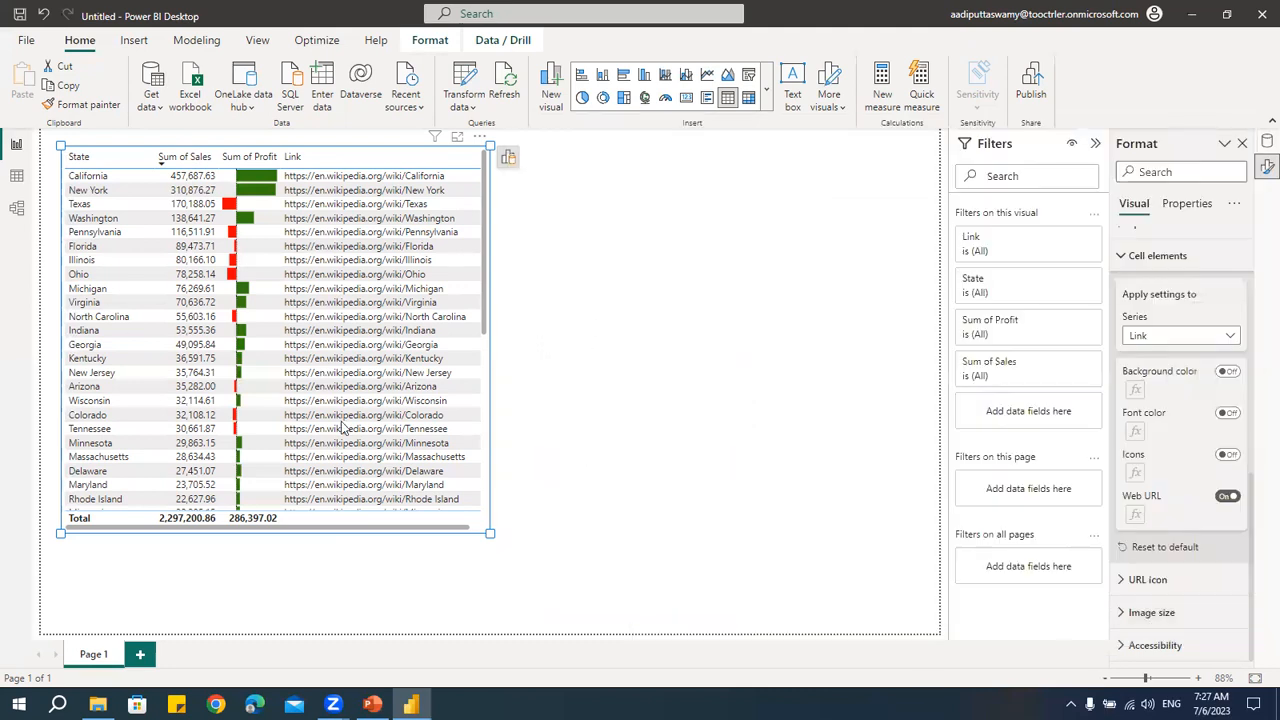
left_click(429, 177)
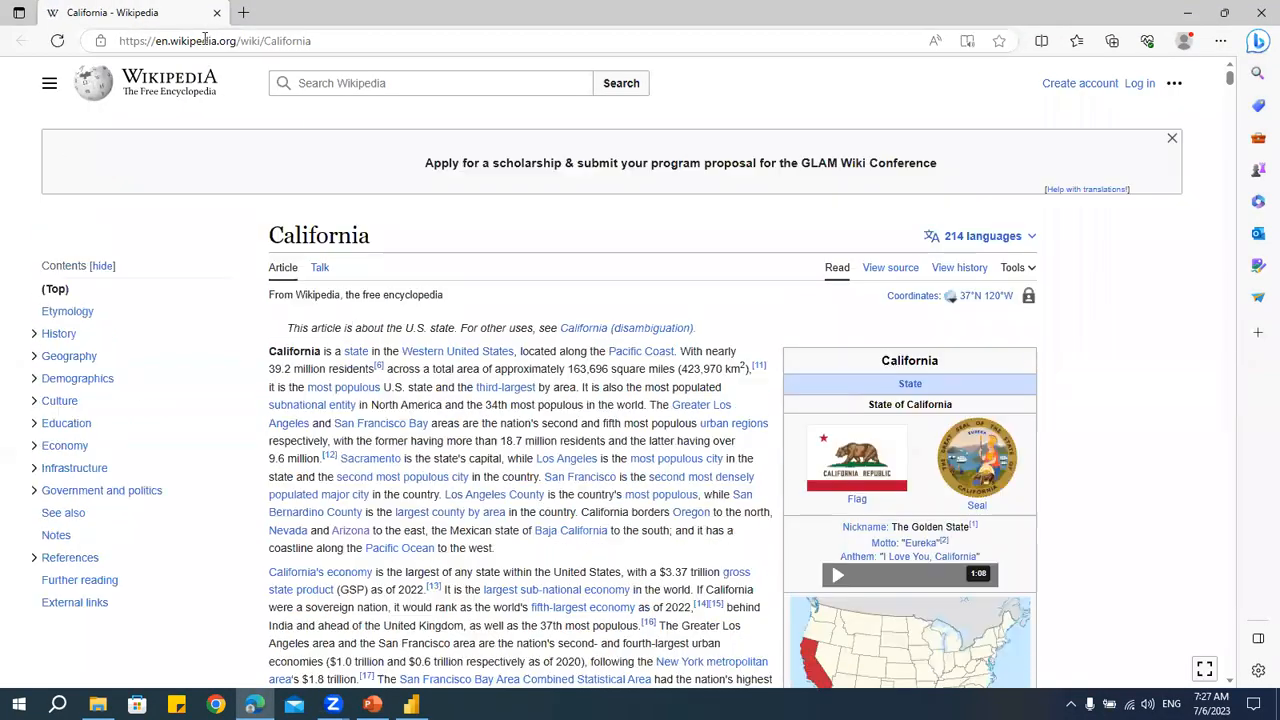
left_click(216, 13)
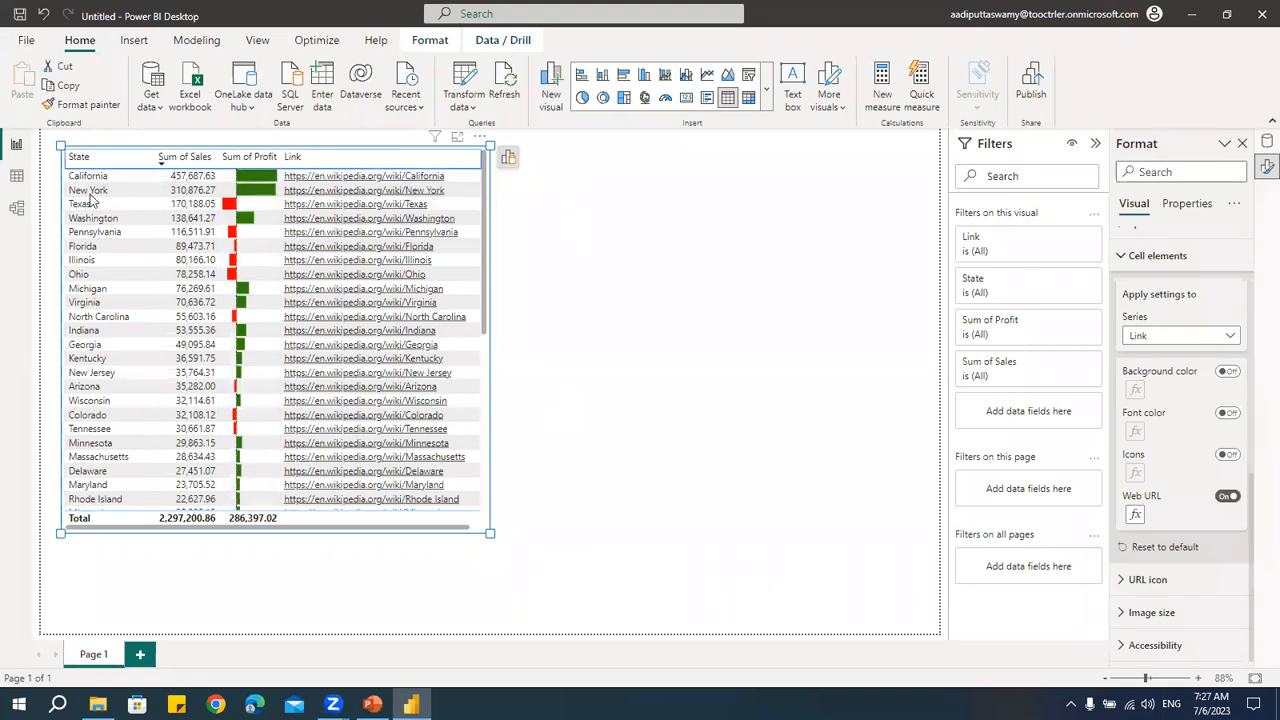
- Turn on Web URL for the State series and open its conditional formatting settings
left_click(1163, 337)
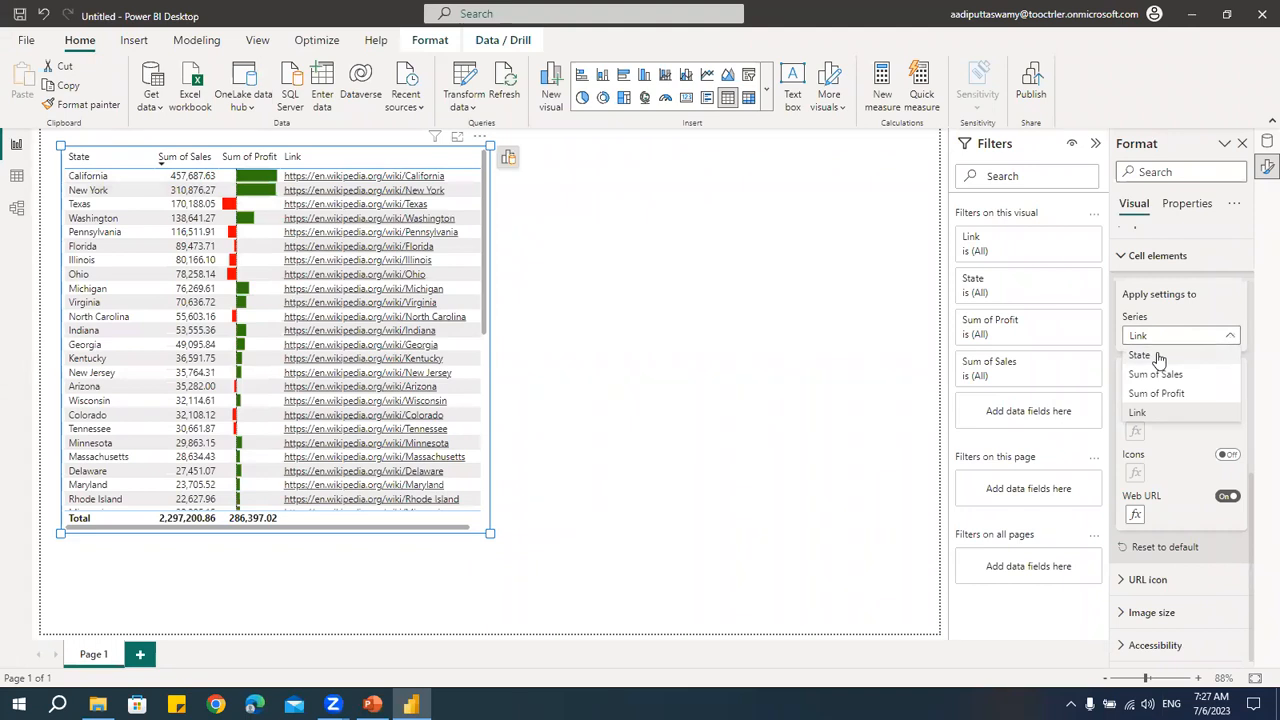
left_click(1157, 355)
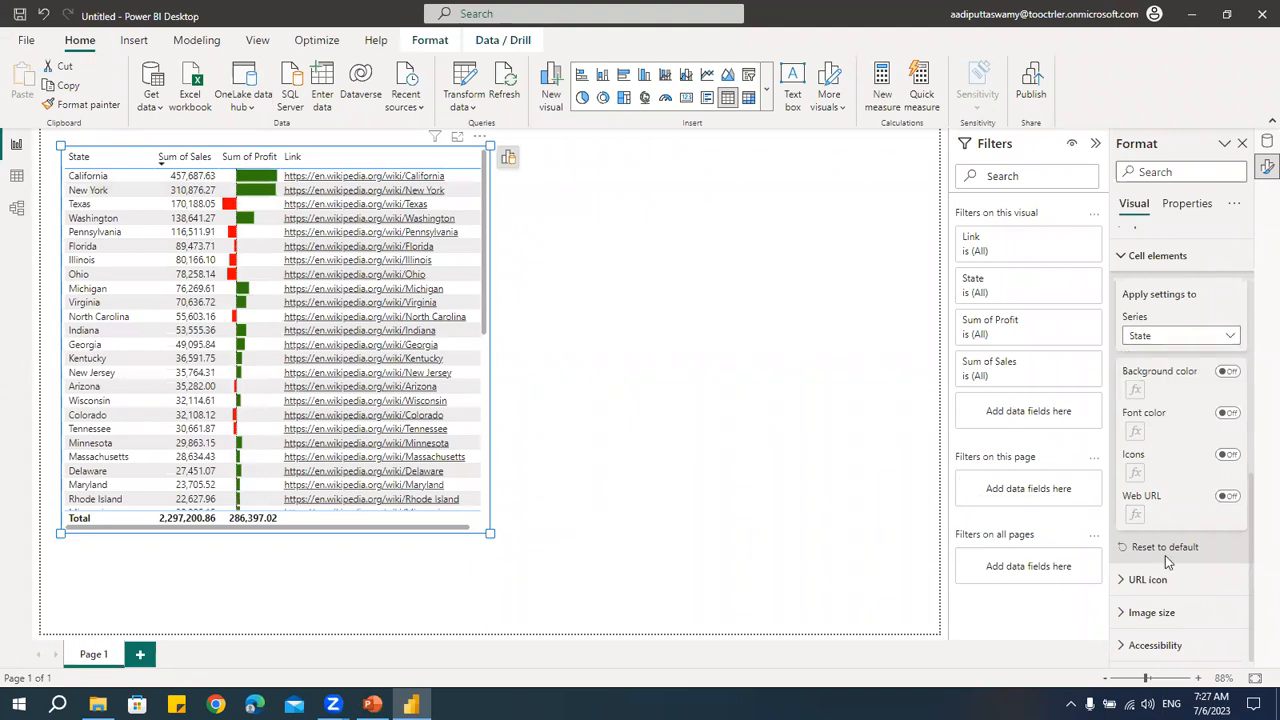
left_click(1226, 496)
left_click(1135, 514)
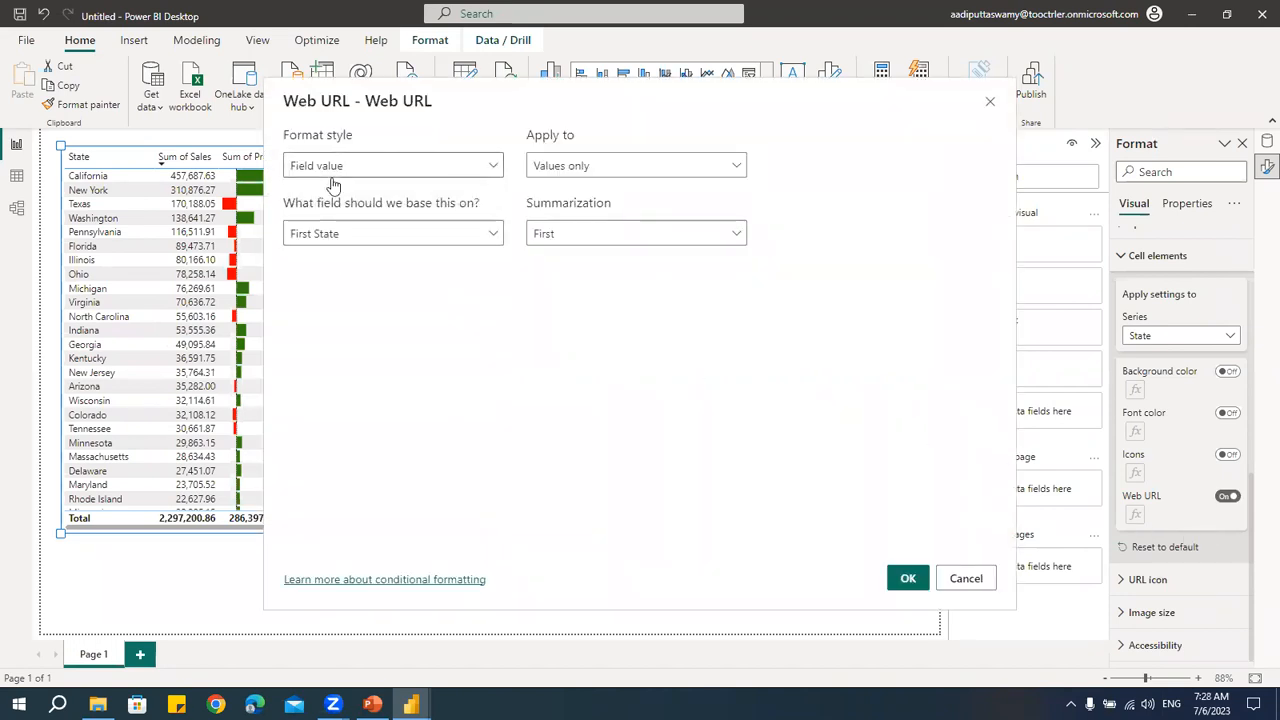
- Base the State series' web URL on the Link field of the Orders table, summarized as First, and apply it
left_click(337, 235)
left_click(298, 291)
scroll(360, 440, "down", 2)
left_click(348, 400)
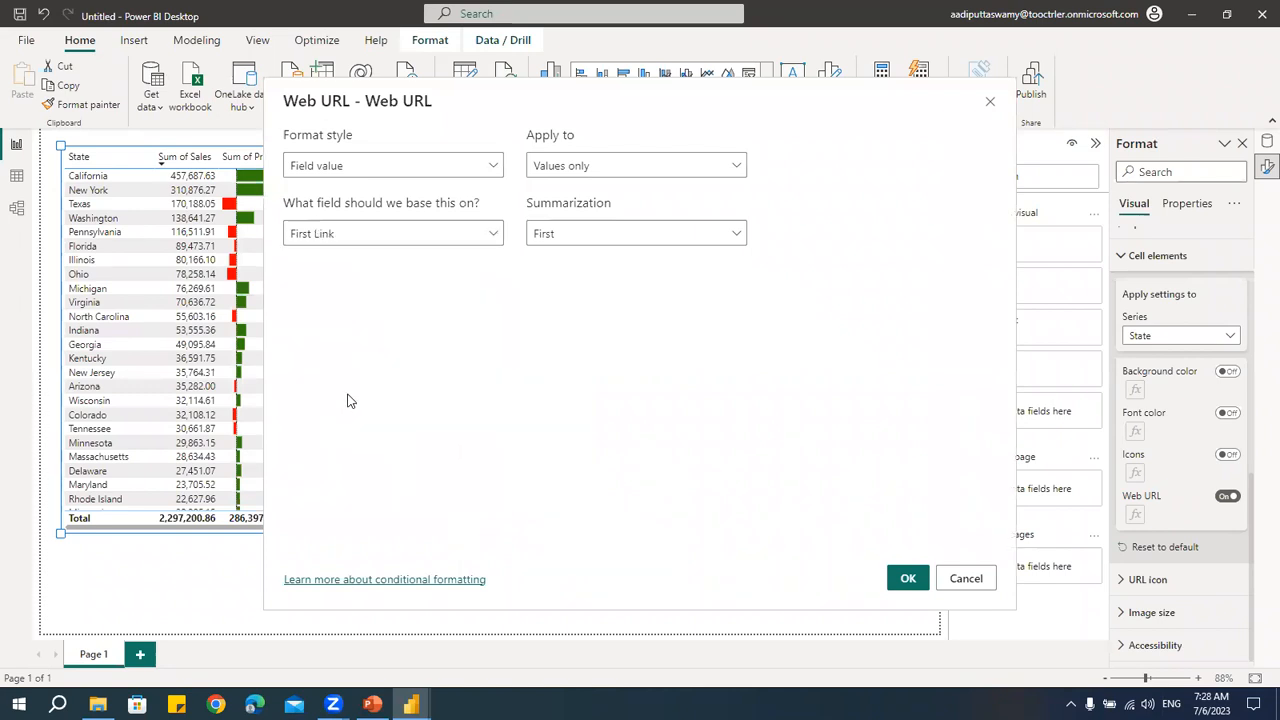
left_click(340, 236)
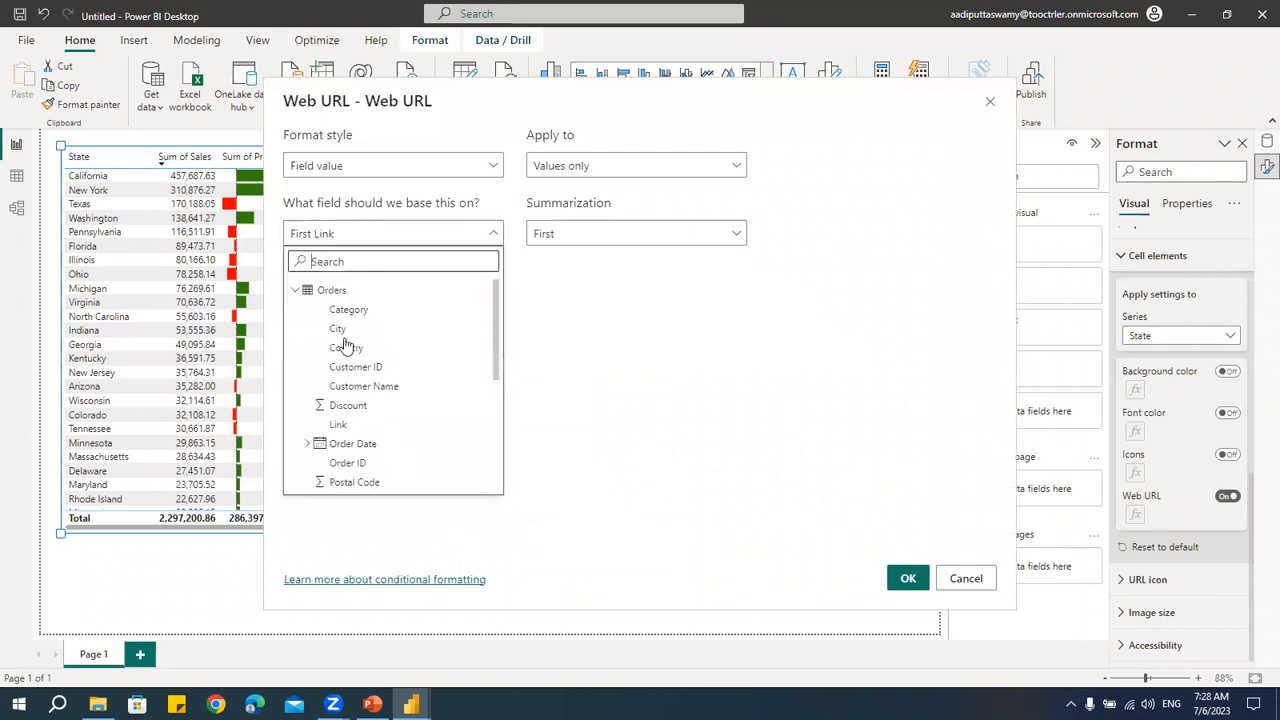
left_click(337, 427)
left_click(907, 578)
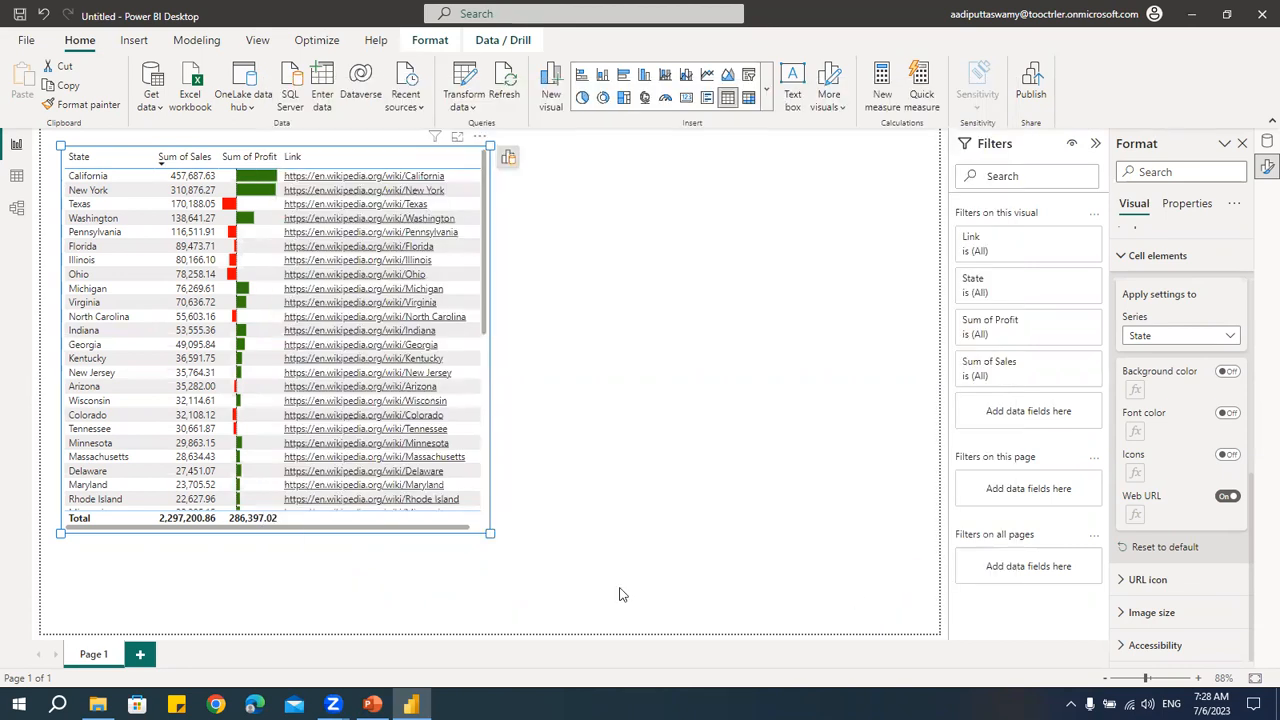
left_click(309, 443)
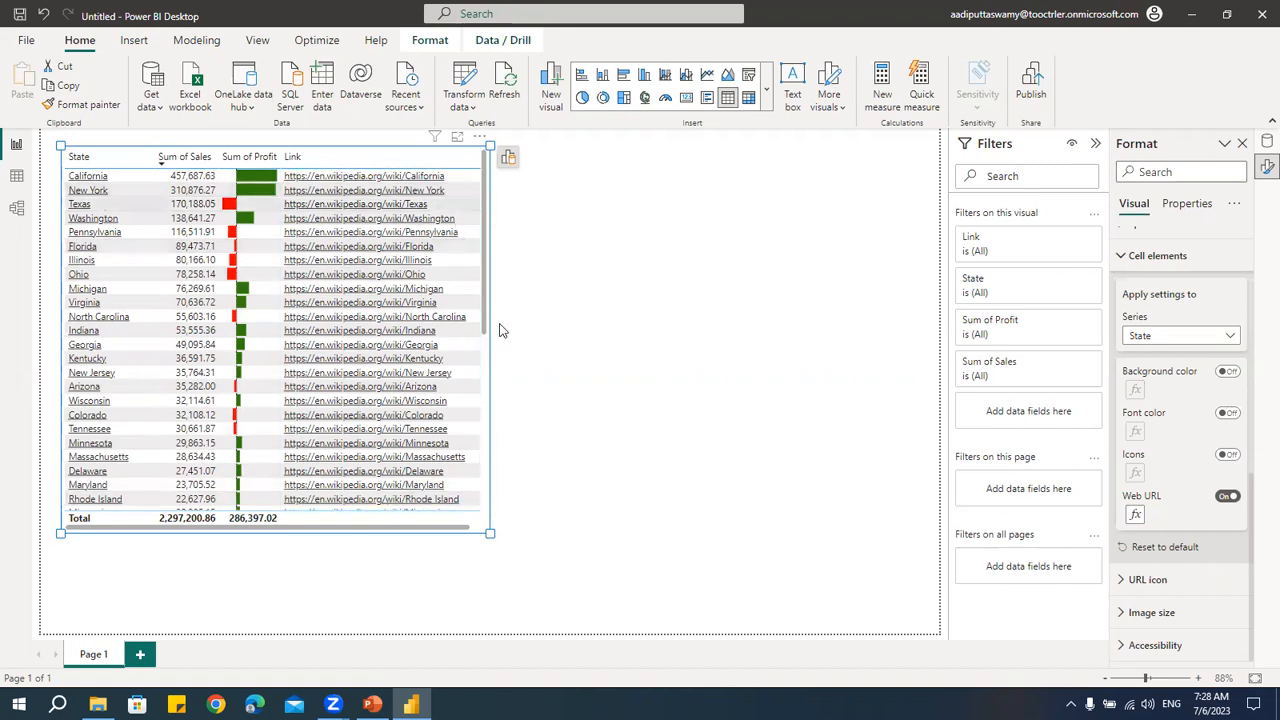
- Narrow the table so it ends after Sum of Profit, and test the California and New Jersey state links in the browser
left_click_drag(374, 530, 296, 530)
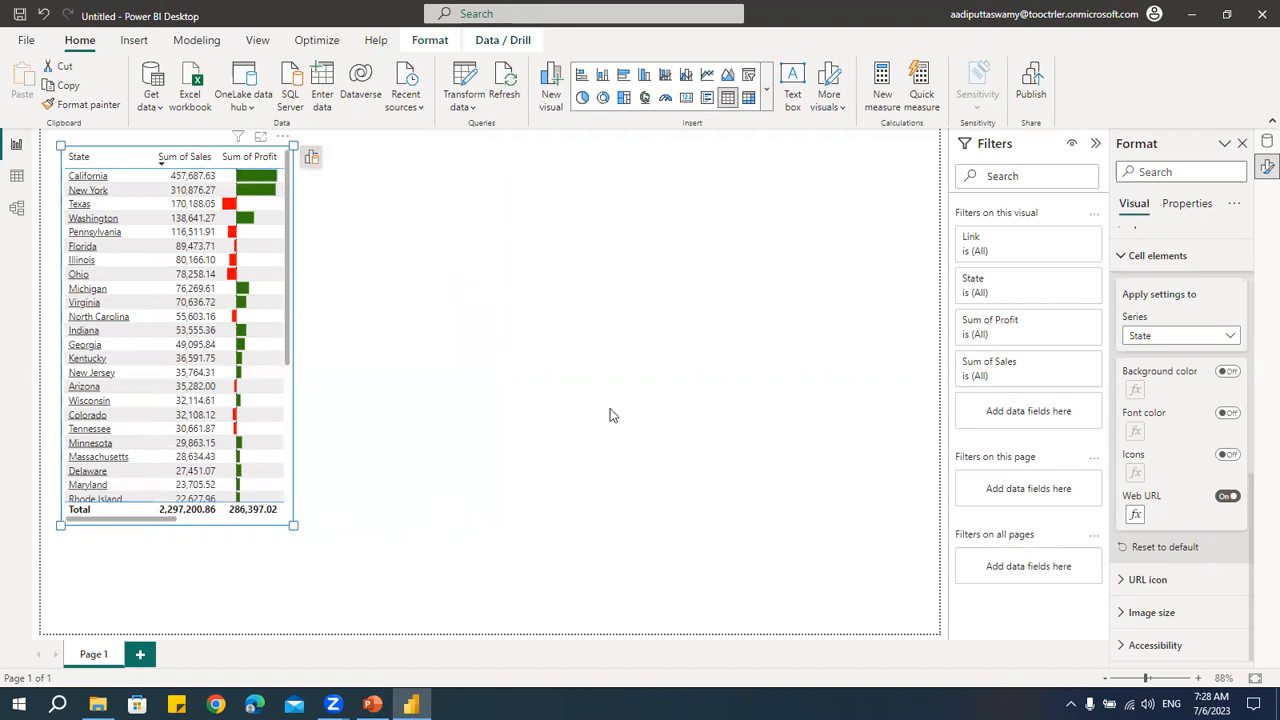
left_click(86, 178)
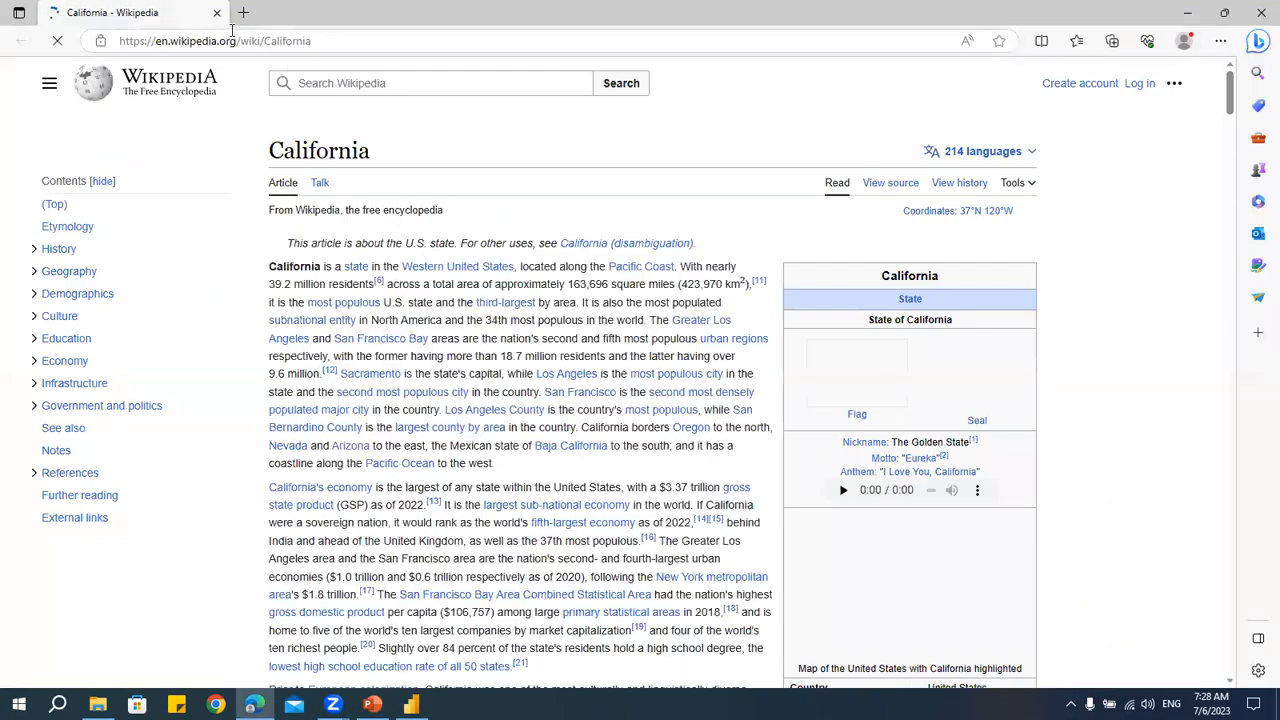
left_click(216, 12)
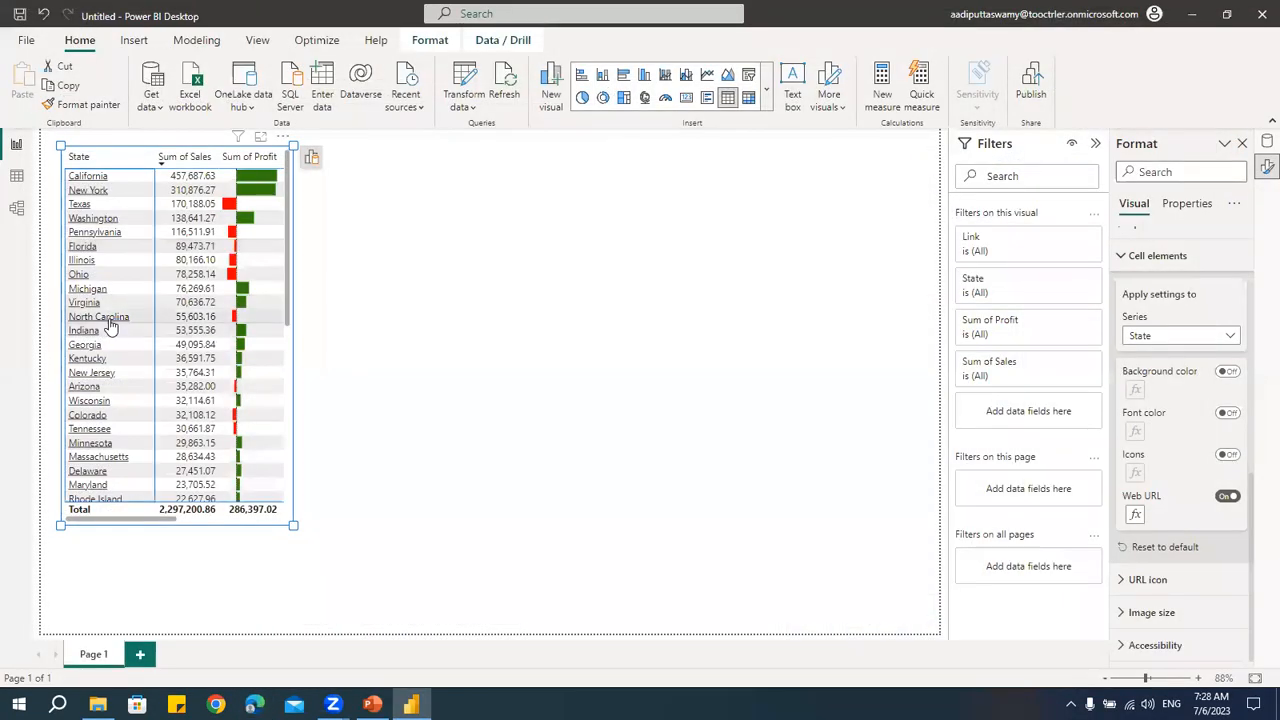
left_click(95, 373)
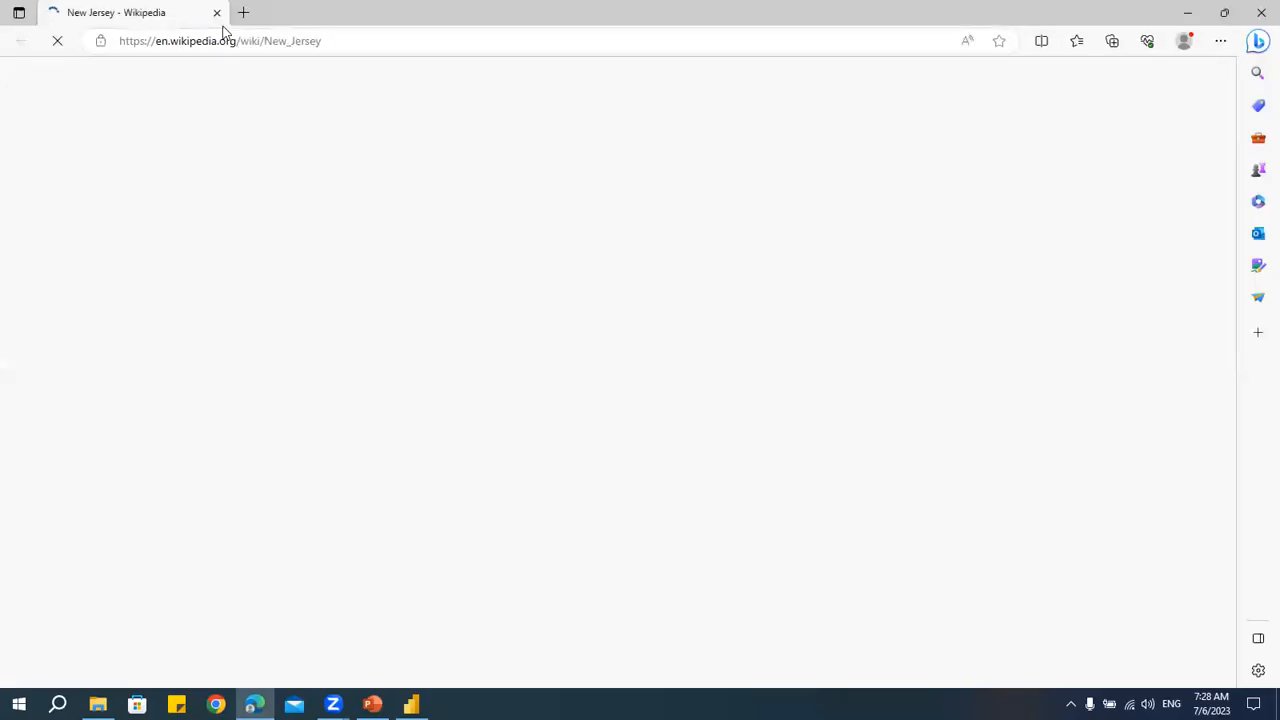
key("alt+Tab")
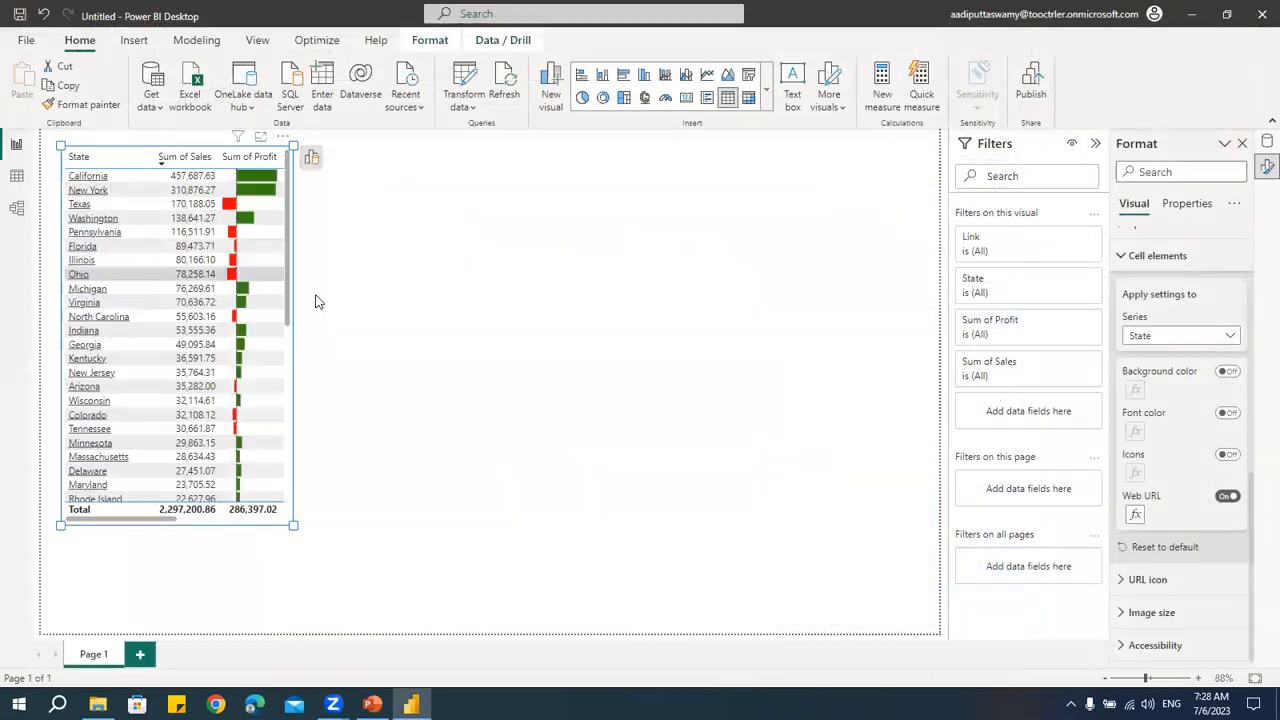
- Widen the table so the Link column is included again, and examine the Link column in the Orders data
left_click_drag(336, 149, 490, 155)
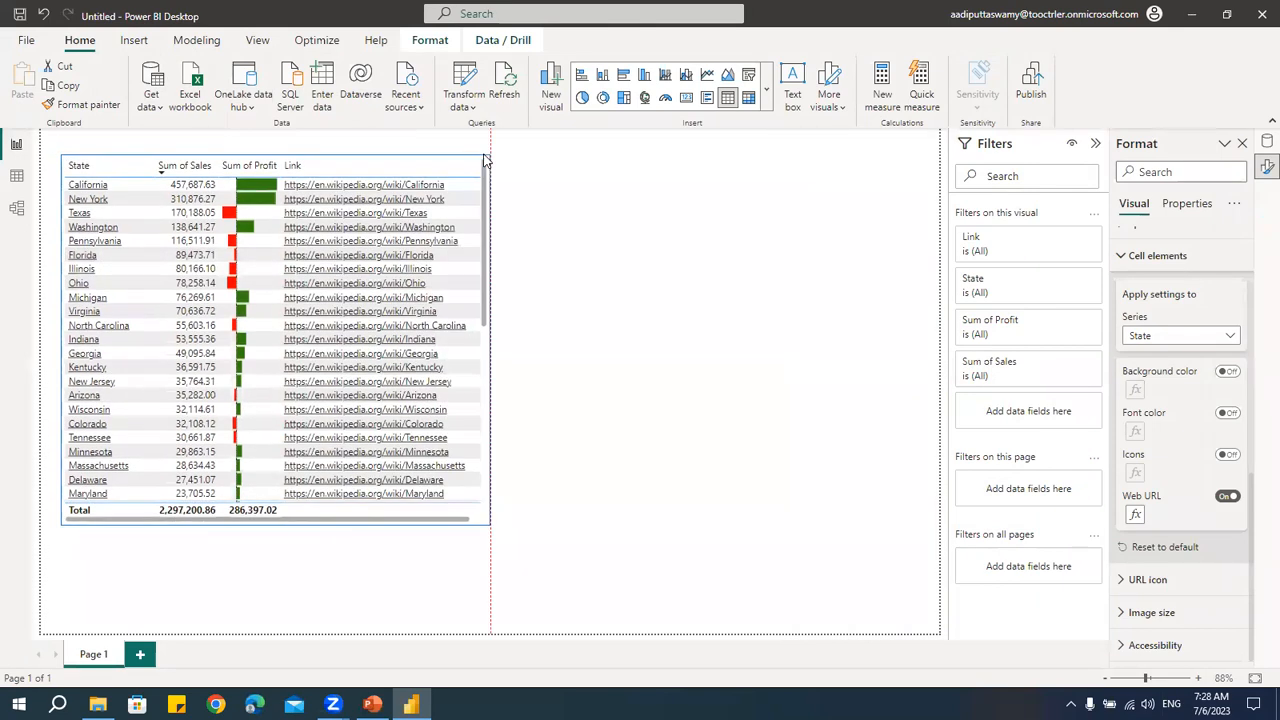
left_click(16, 176)
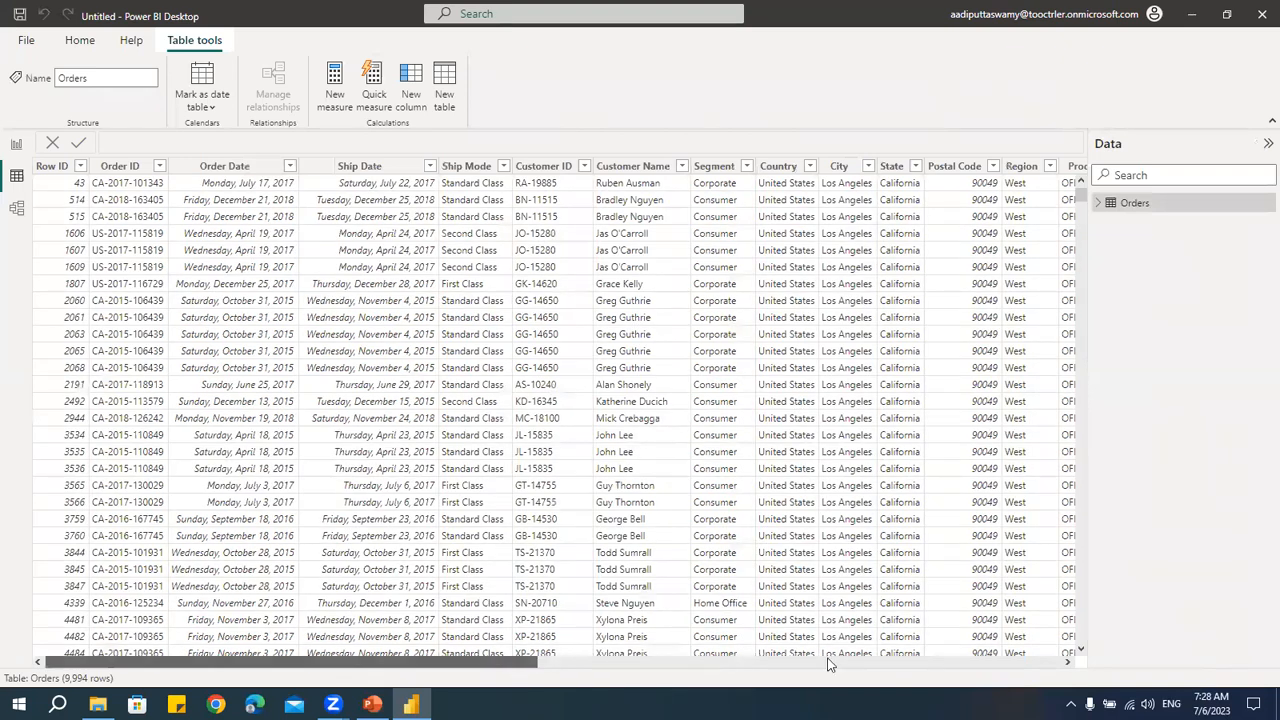
left_click(828, 663)
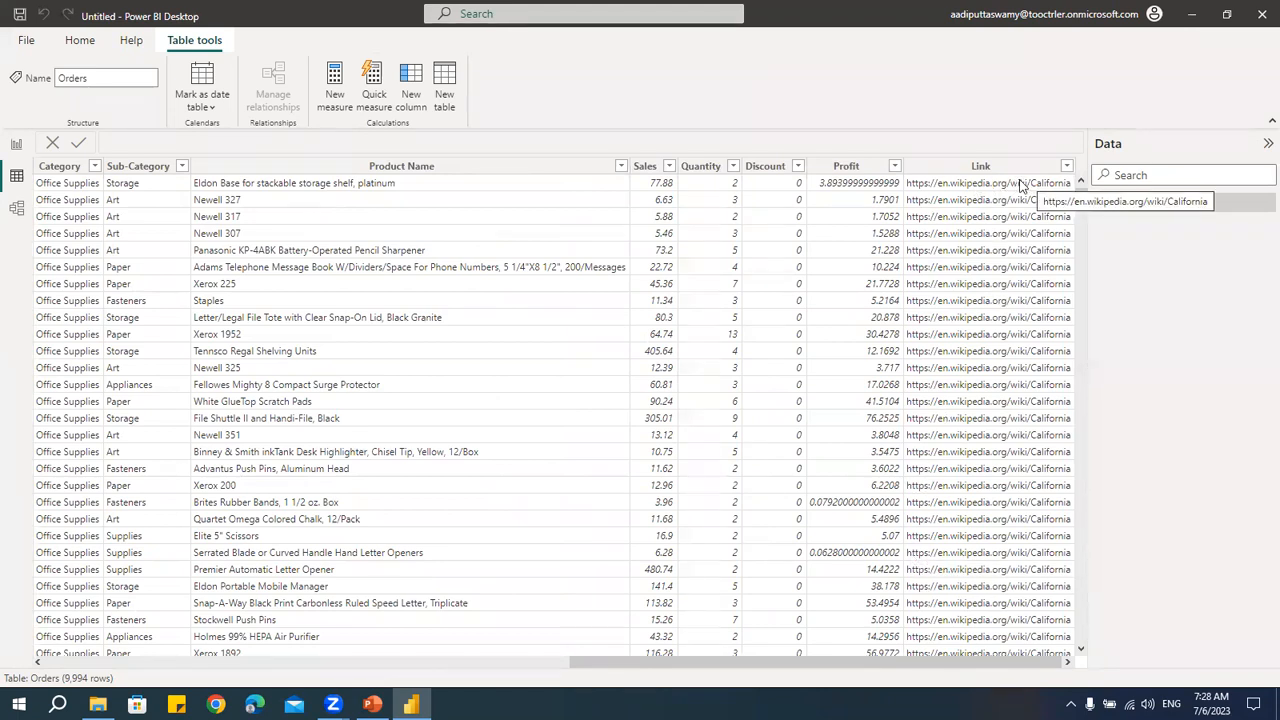
- Return to the report and turn off Web URL for the State series
left_click(16, 144)
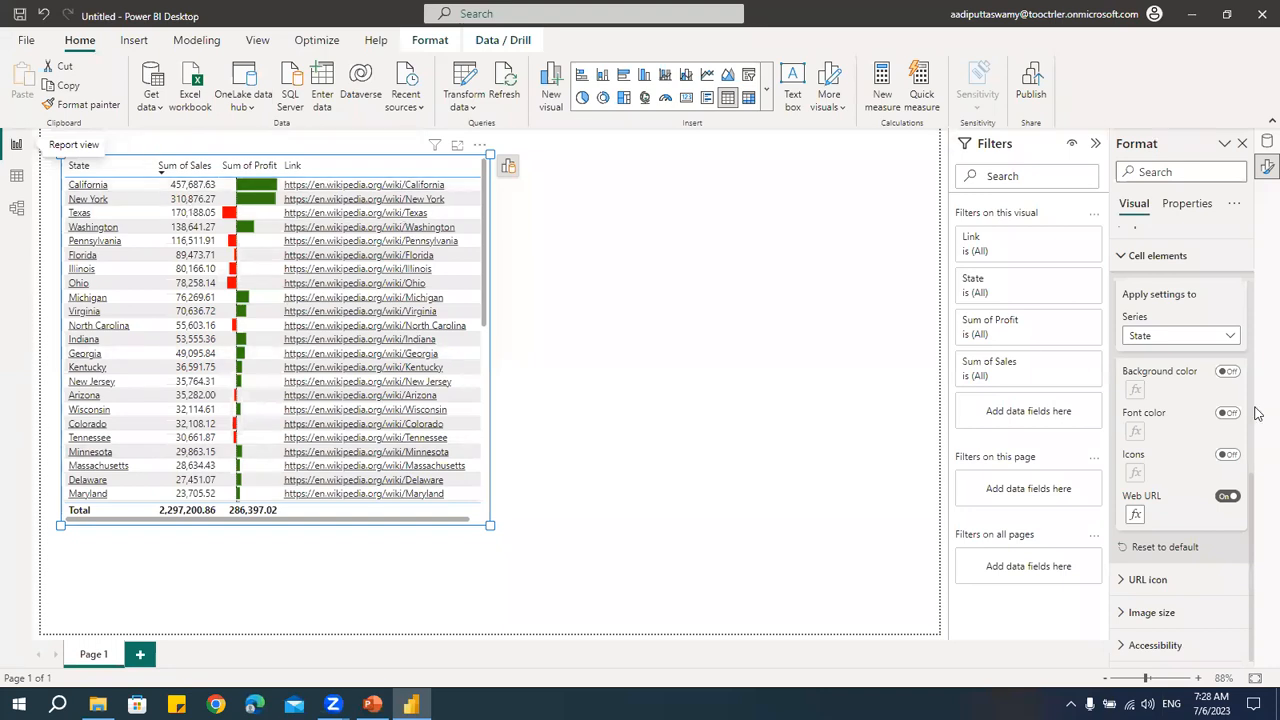
left_click(1227, 496)
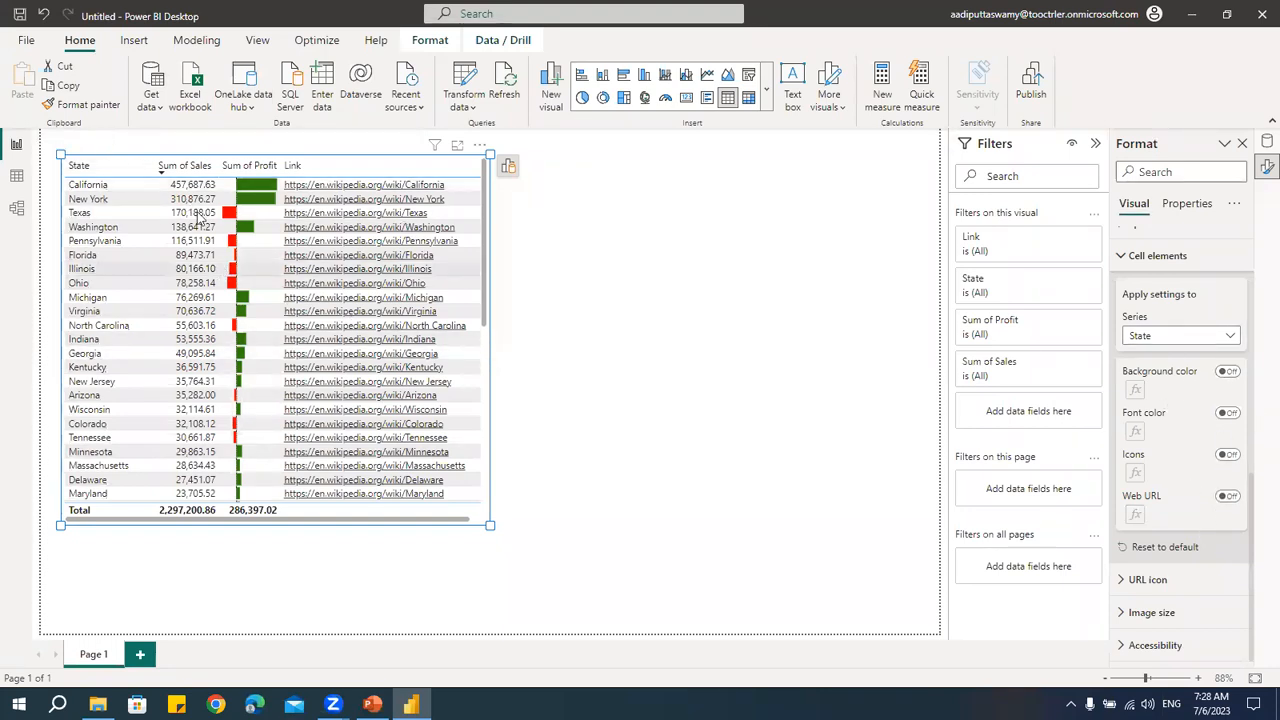
left_click(1228, 372)
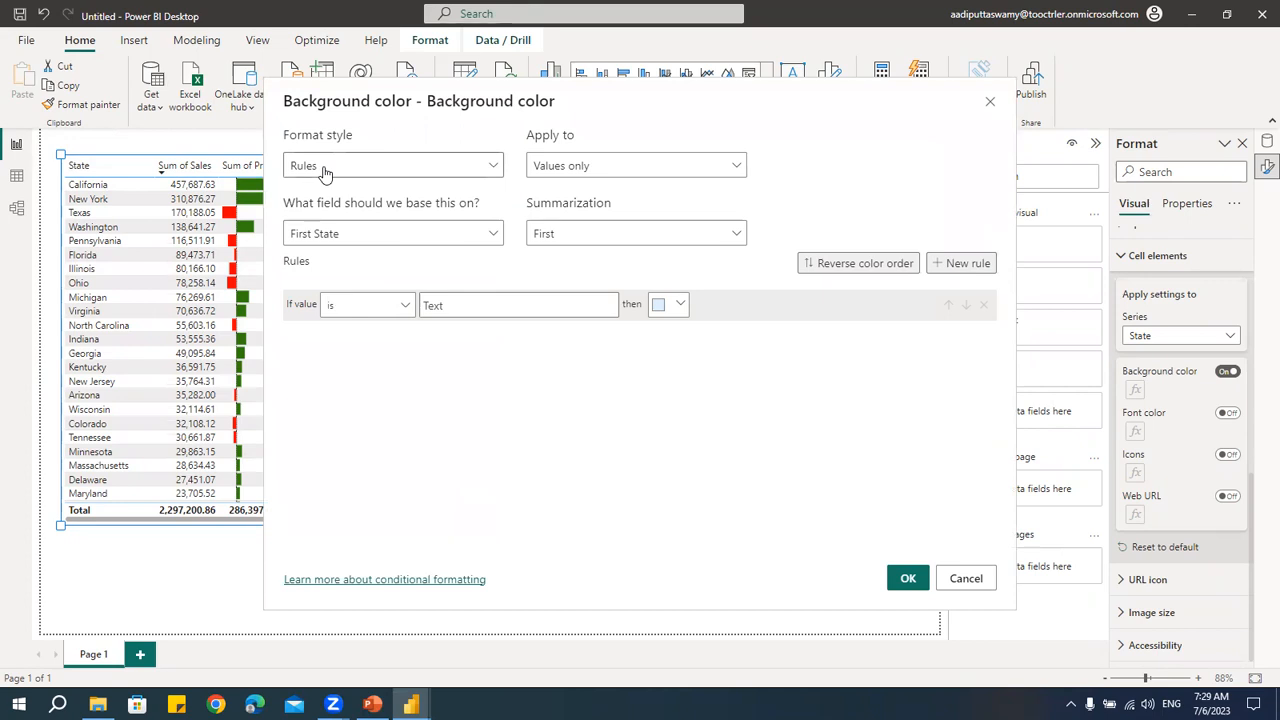
left_click(478, 310)
left_click(406, 308)
left_click(406, 308)
left_click(956, 586)
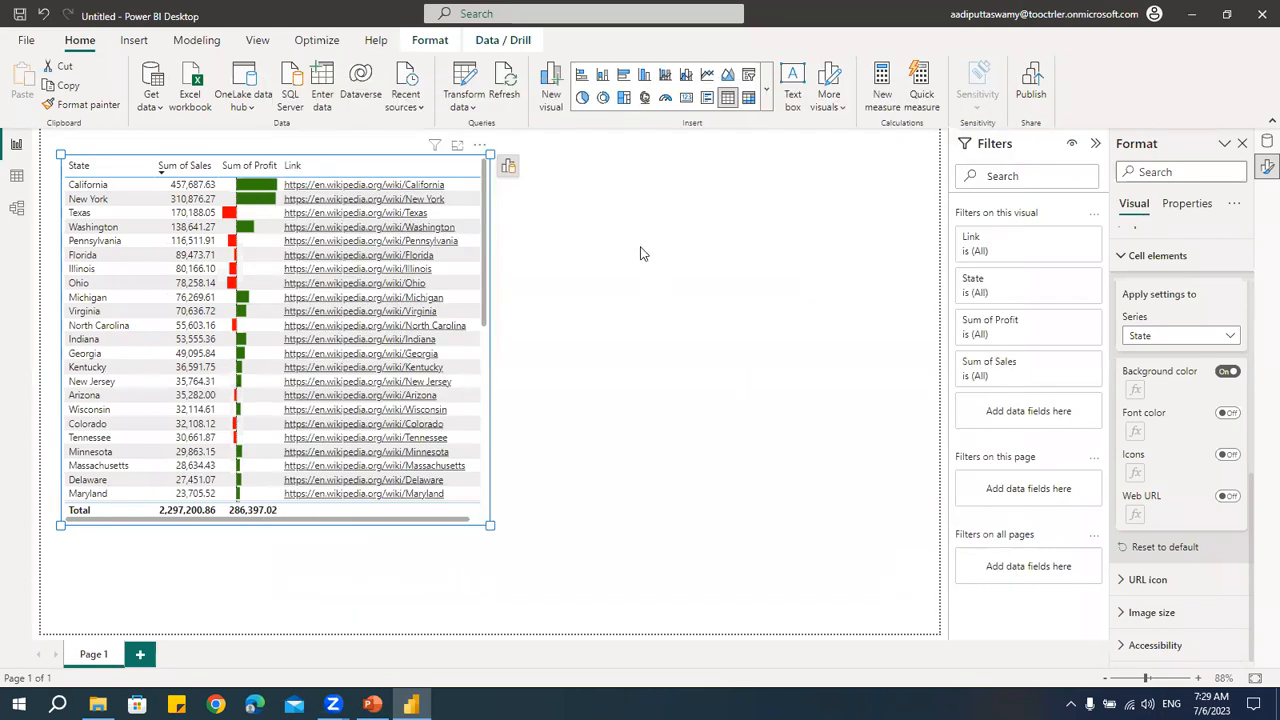
- Add the Region field to the table and place it as the first column, before State
left_click(507, 168)
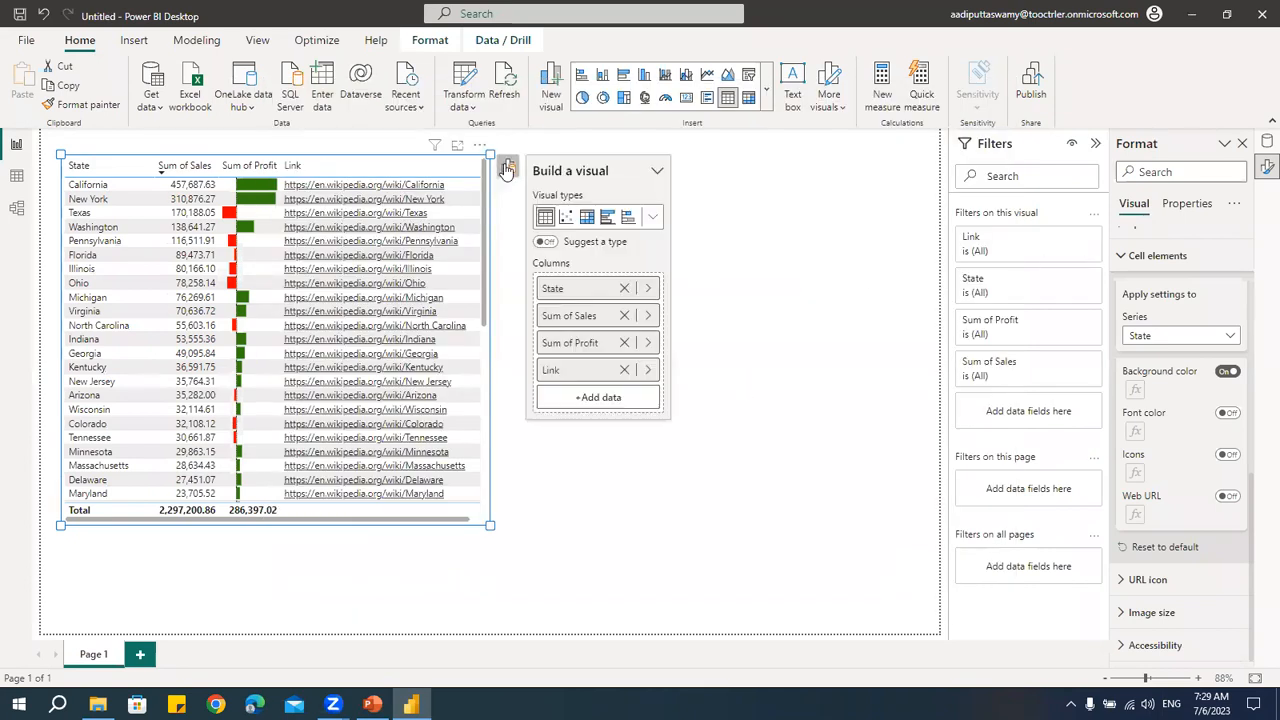
left_click(597, 396)
scroll(740, 240, "down", 5)
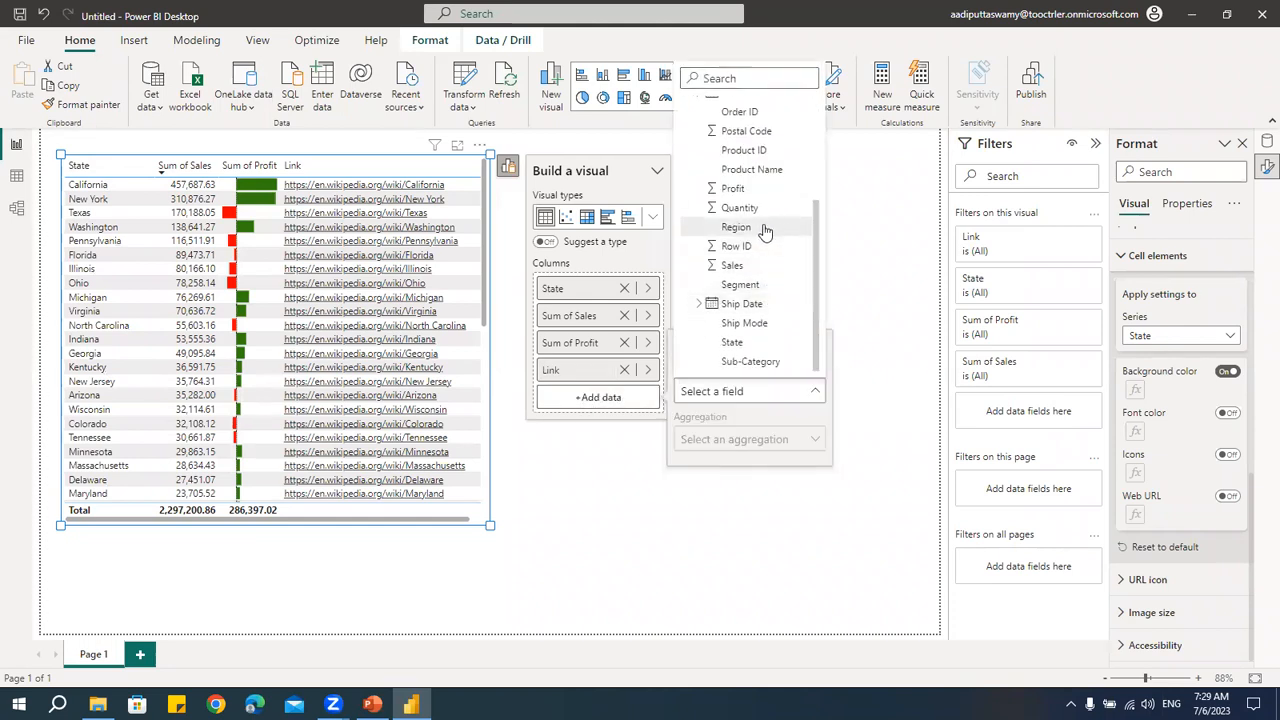
left_click(736, 227)
left_click_drag(563, 400, 590, 278)
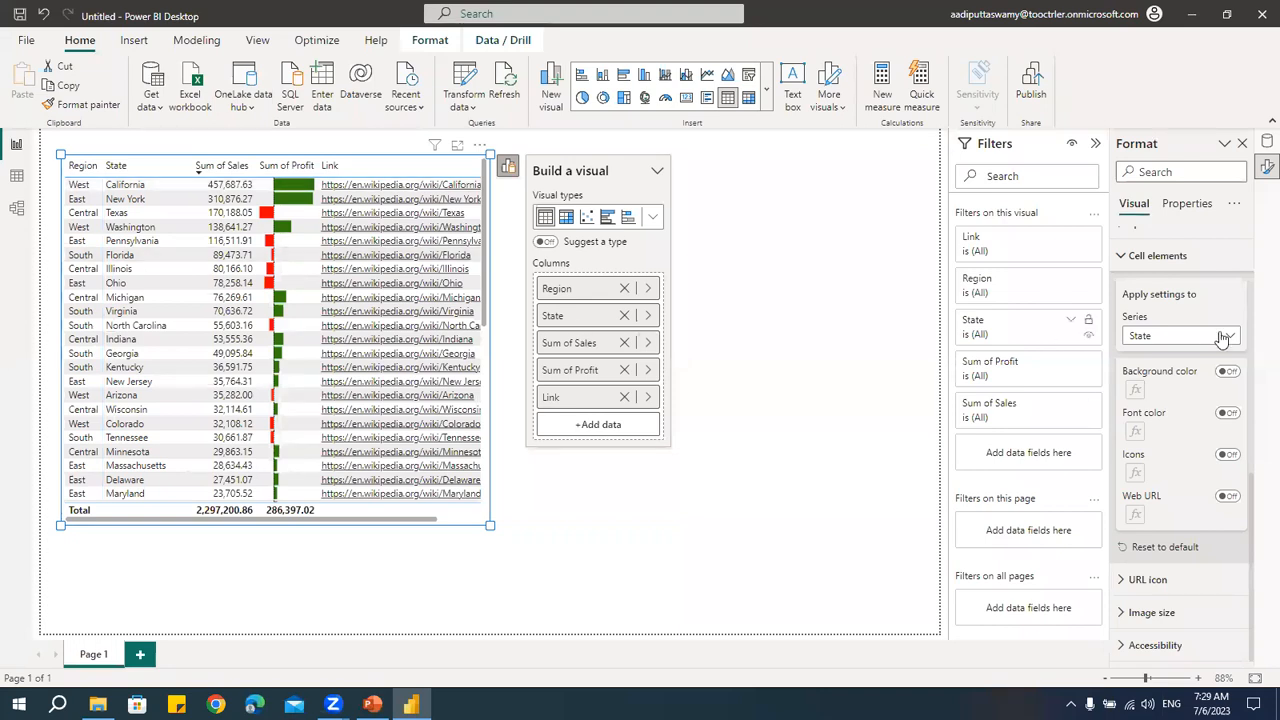
- Choose Region as the cell elements series and turn on its Background color to open the rule settings
left_click(1178, 338)
left_click(1174, 356)
left_click(1228, 371)
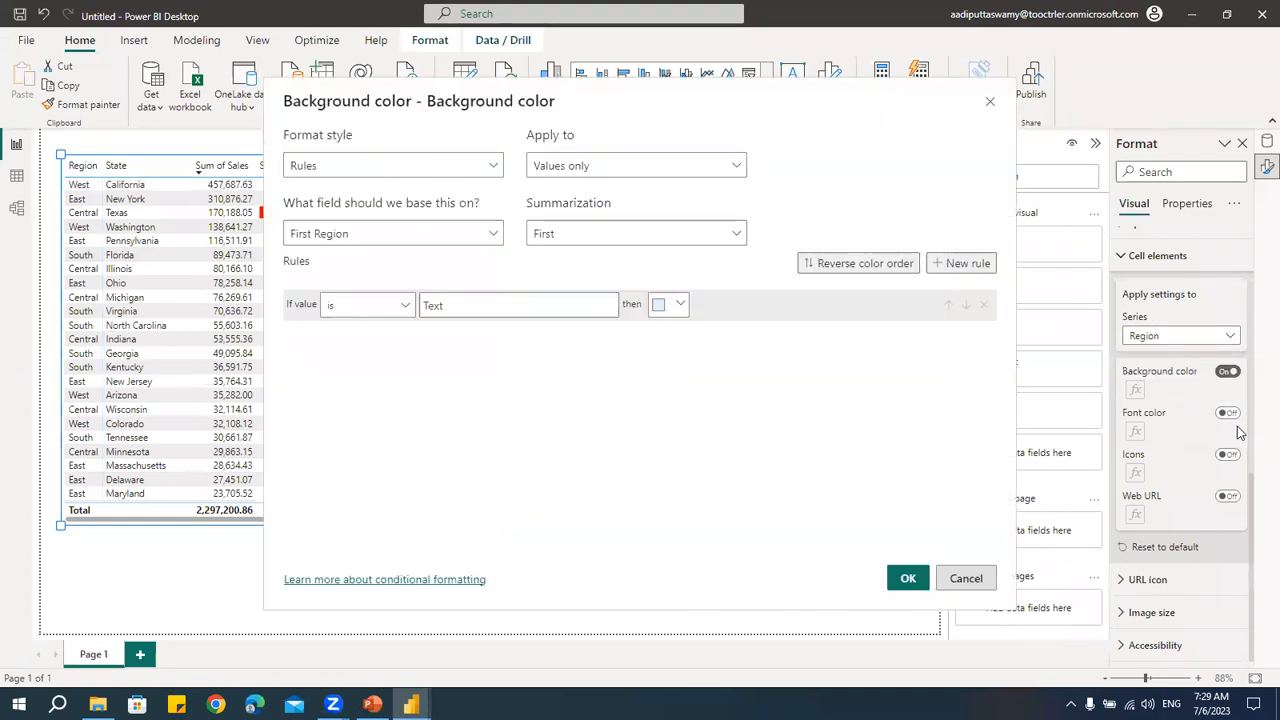
- Set the Region background rule so that values that are exactly East get a blue fill, and apply it
left_click(347, 310)
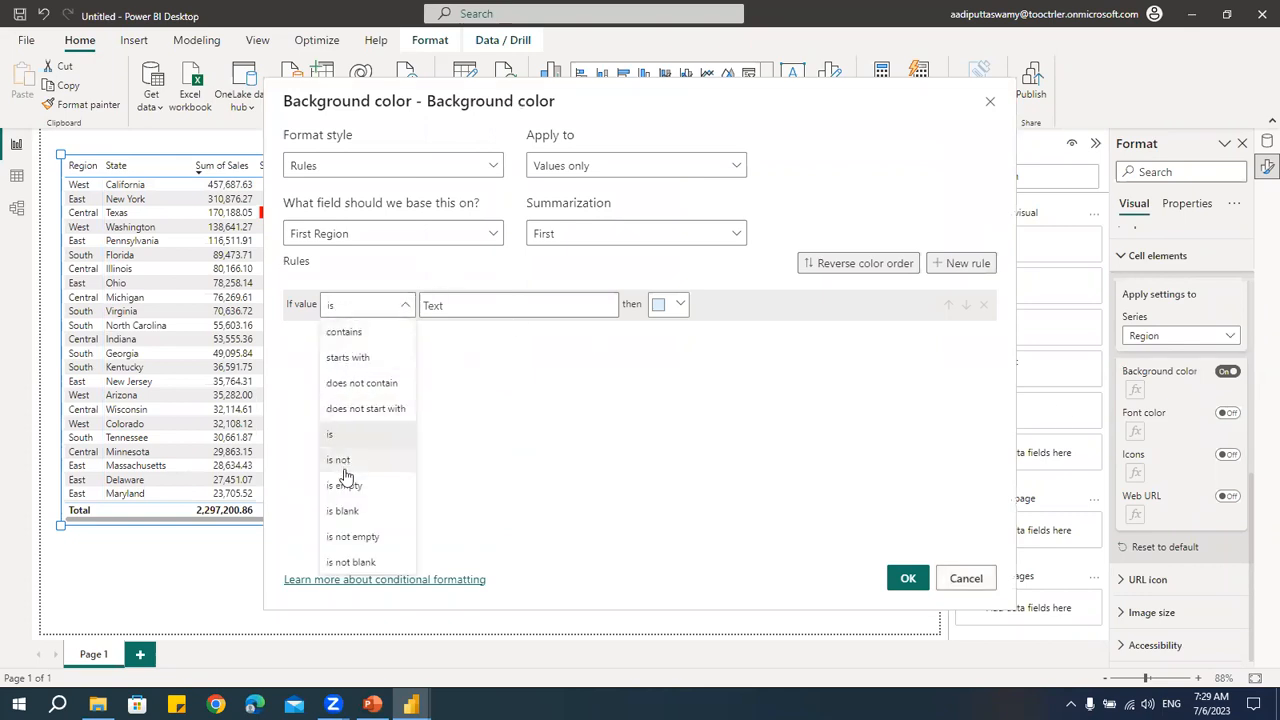
left_click(608, 388)
left_click(488, 309)
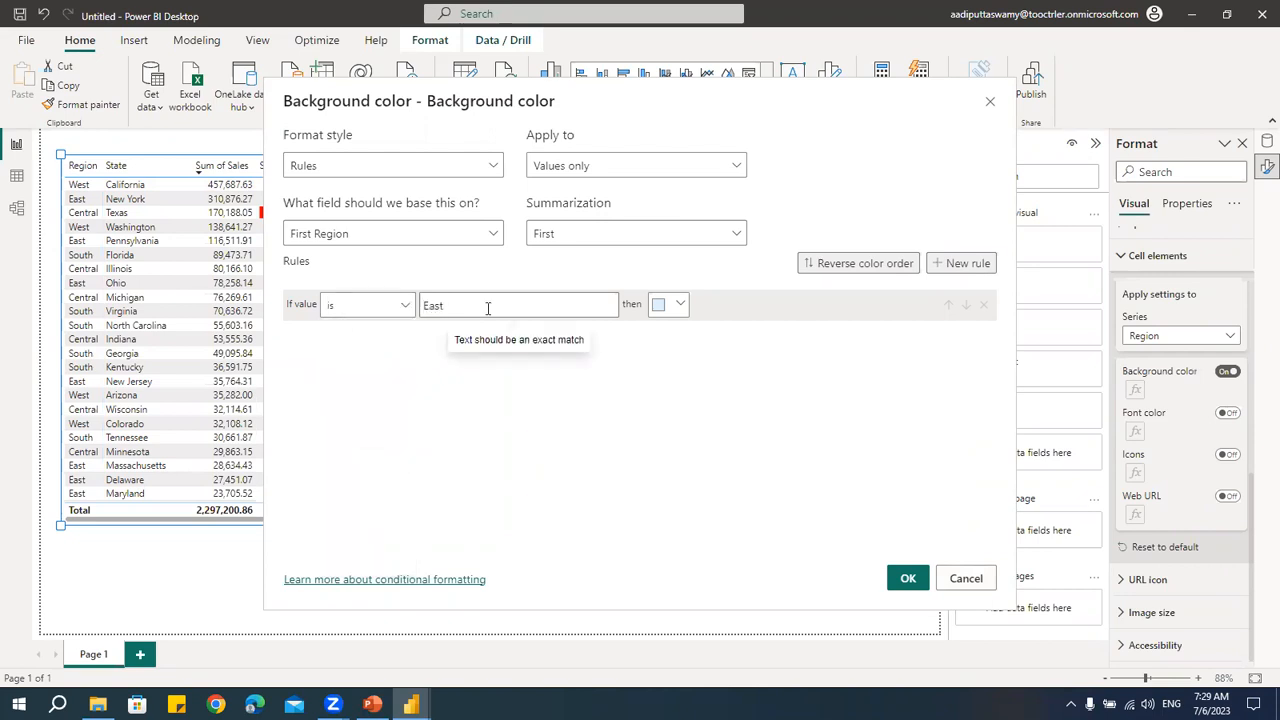
left_click(679, 305)
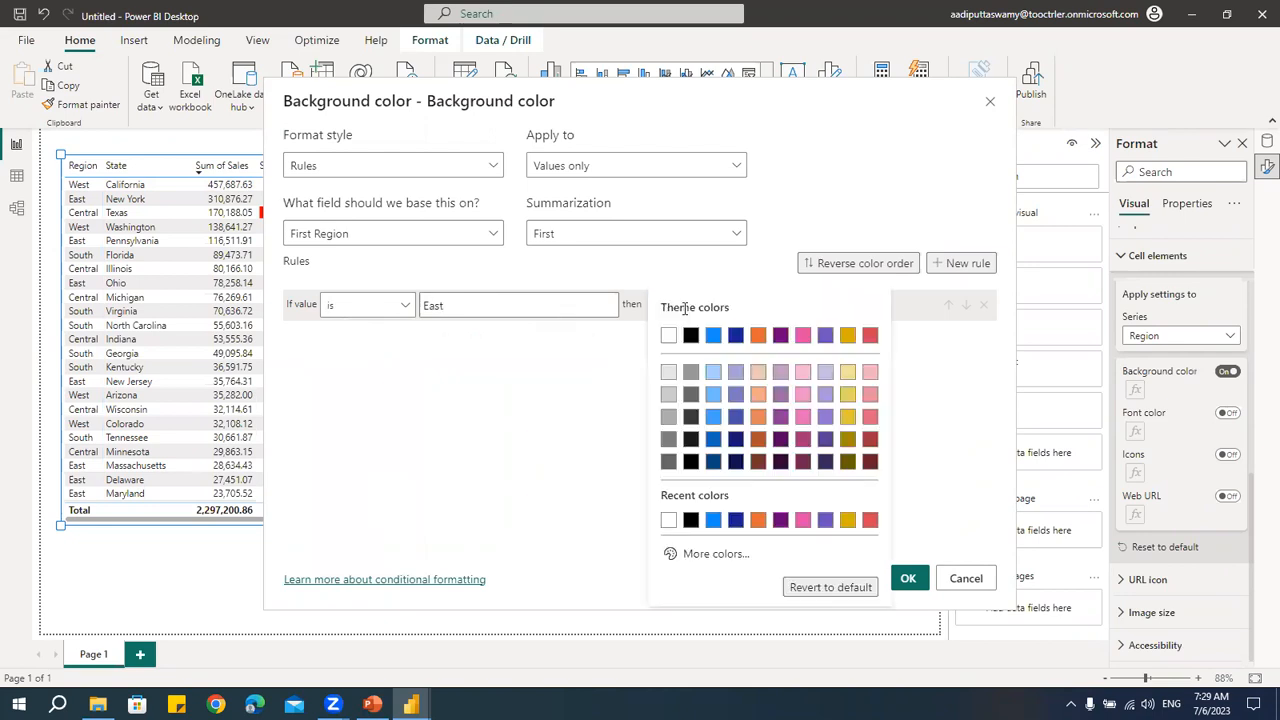
left_click(713, 417)
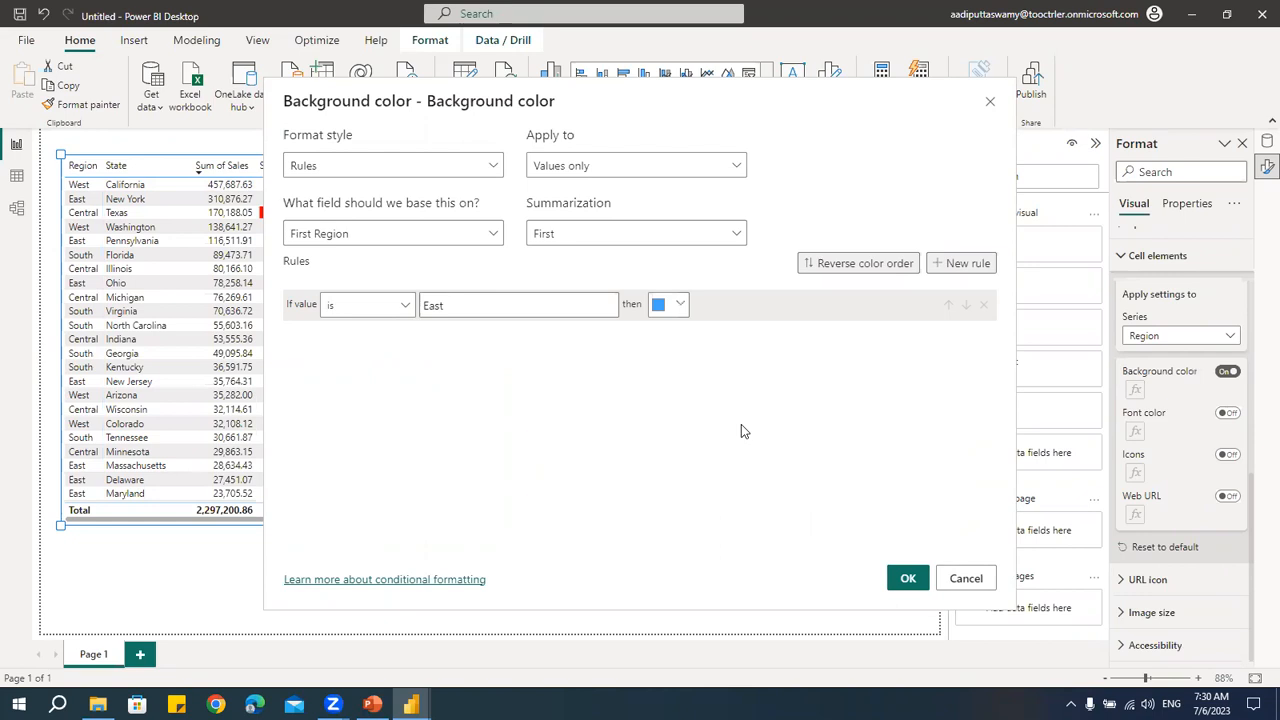
left_click(906, 578)
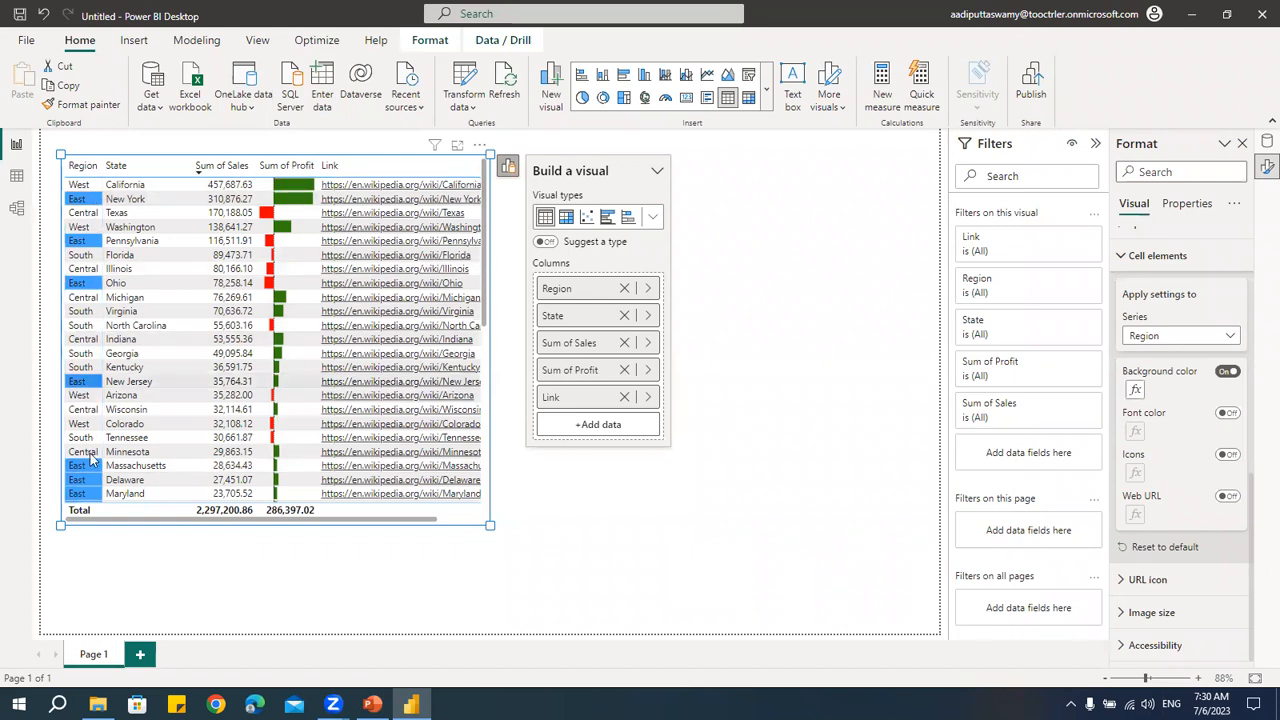
- Sort the table by Region, dismiss the rendering error dialog and deselect the table
scroll(92, 450, "down", 8)
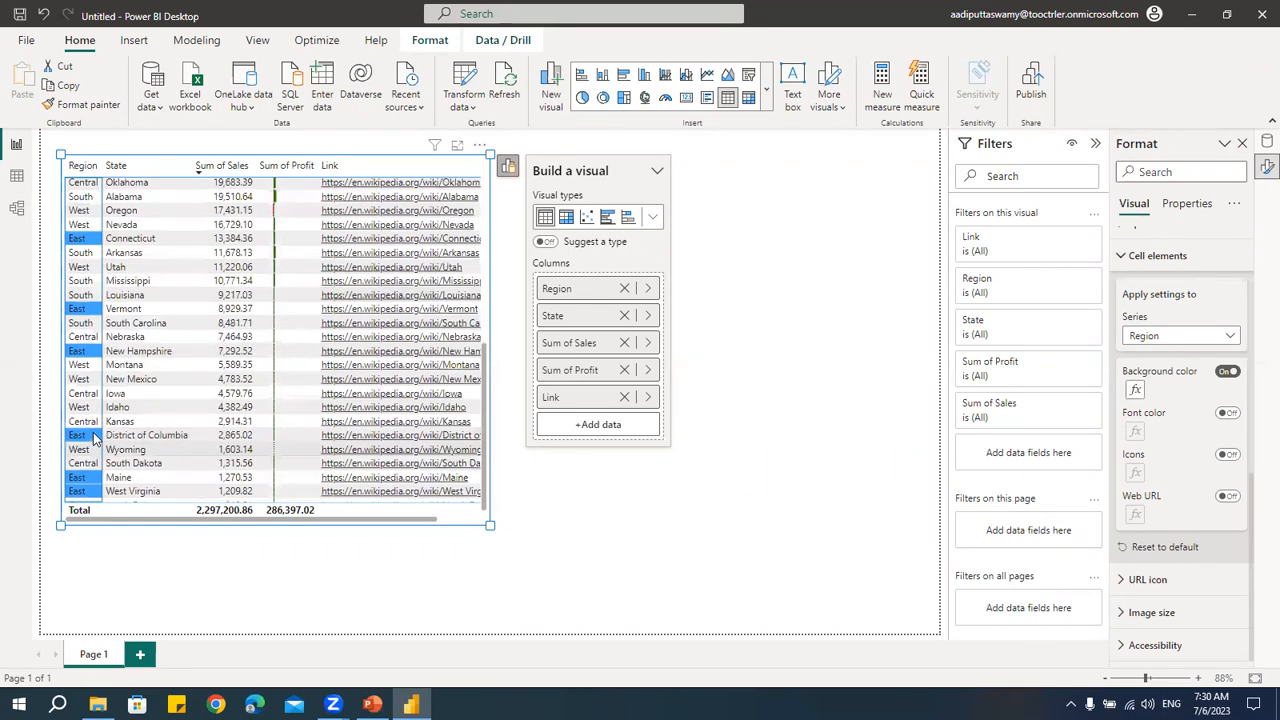
scroll(92, 440, "up", 8)
left_click(480, 145)
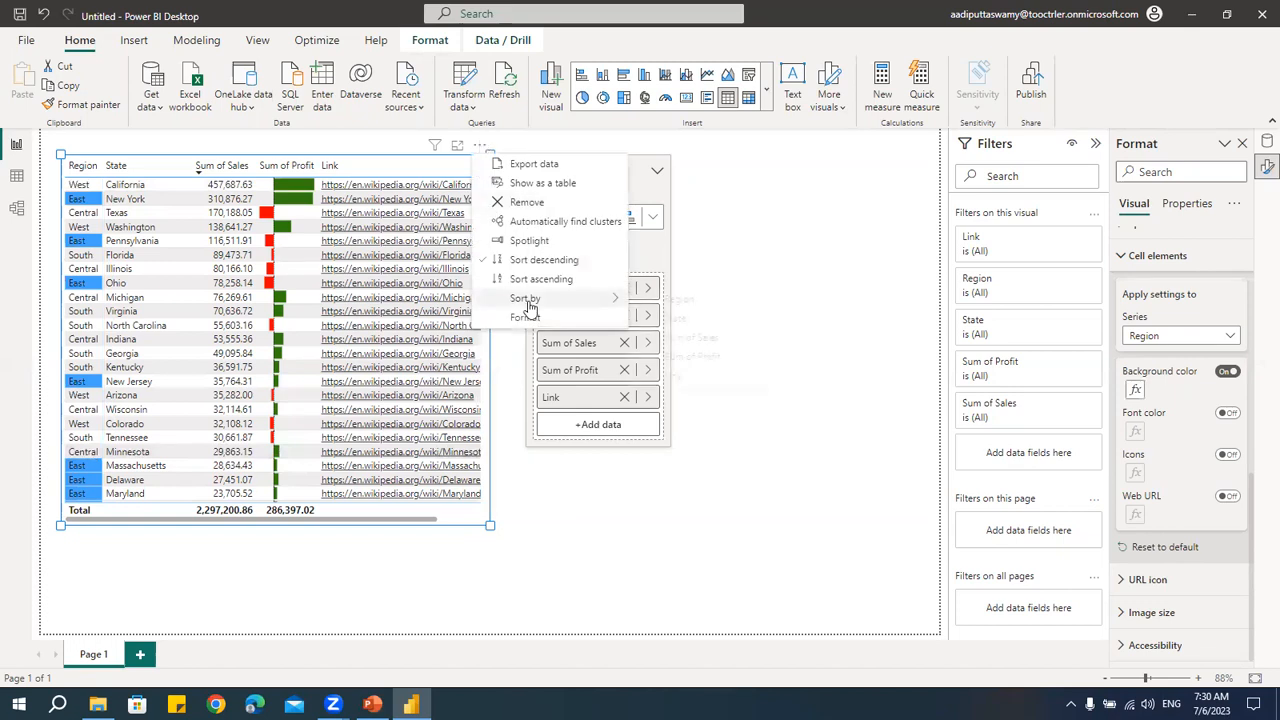
mouse_move(528, 305)
left_click(697, 306)
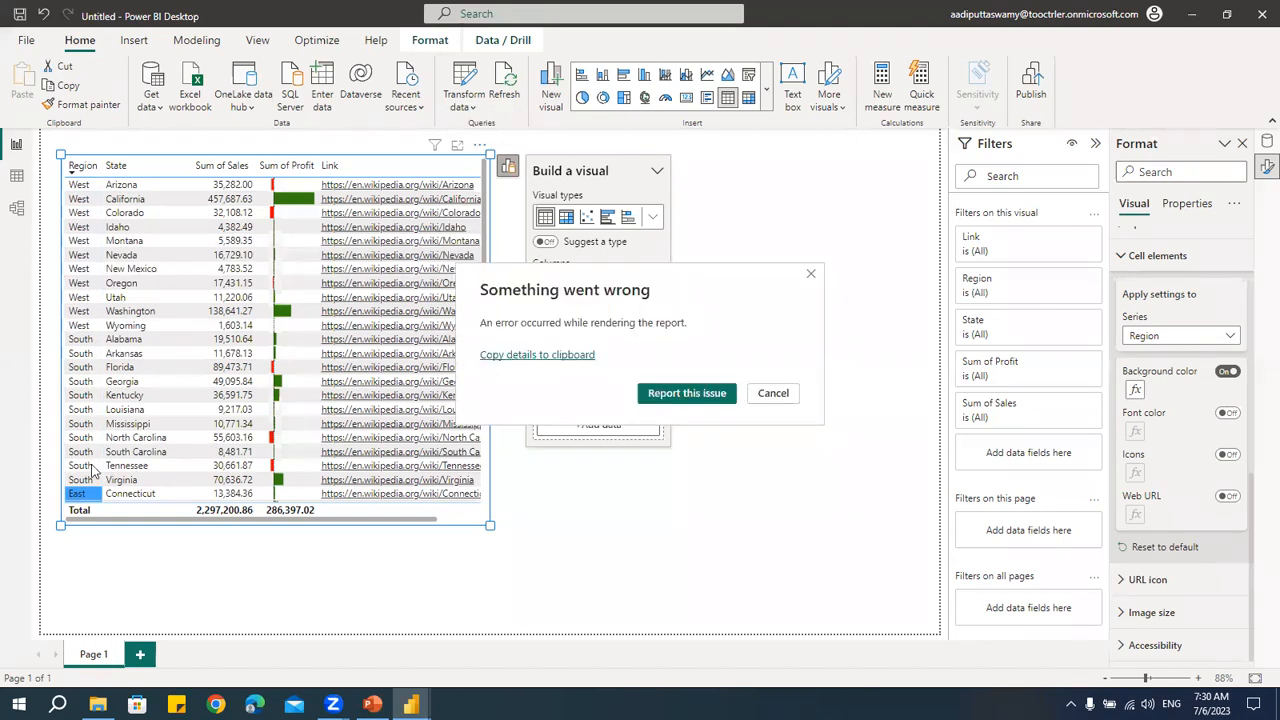
left_click(771, 394)
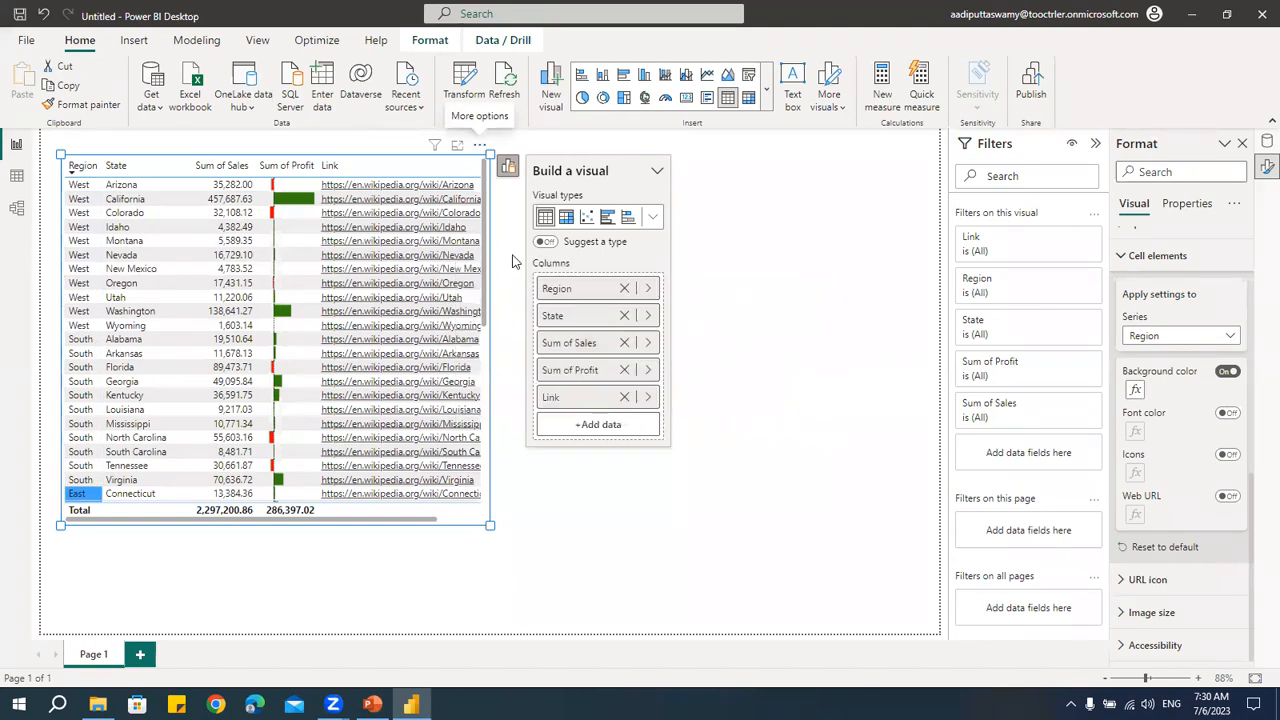
mouse_move(488, 304)
left_mouse_down()
mouse_move(490, 474)
mouse_move(496, 304)
left_mouse_up()
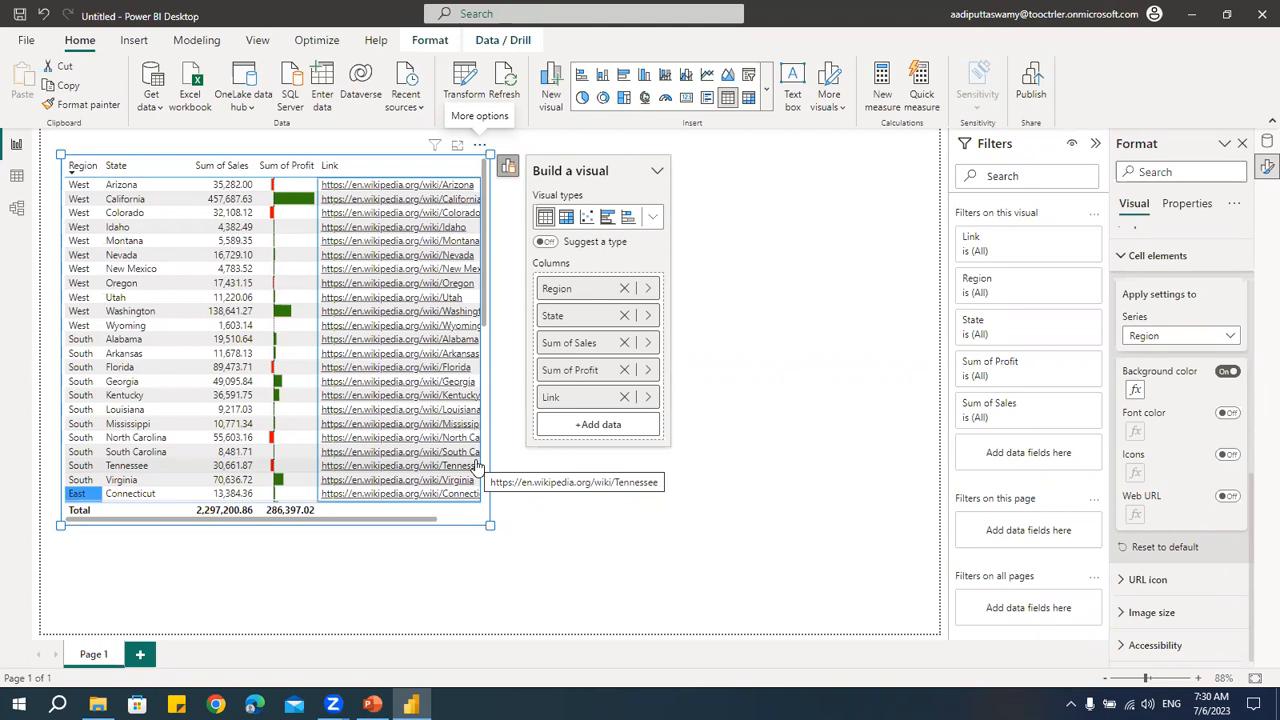
left_click(560, 520)
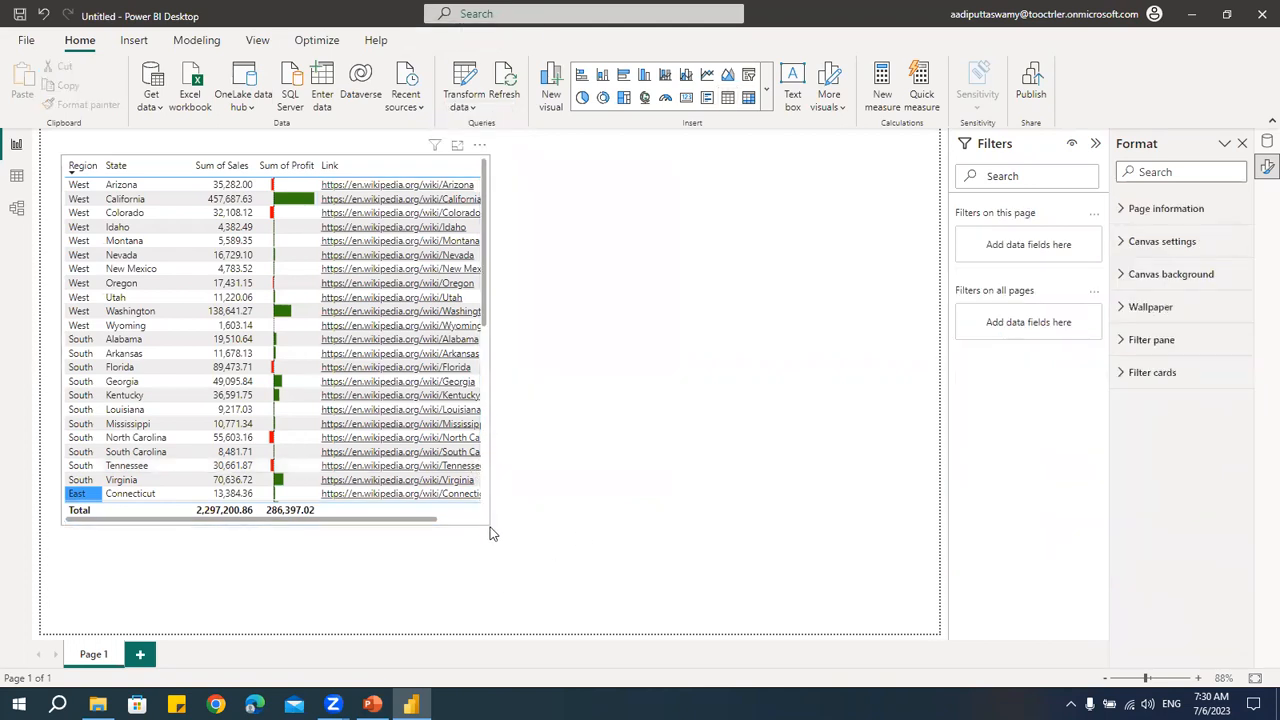
- Enlarge the table visual slightly in width and height so the Link column fits its full addresses
left_click(492, 526)
left_click_drag(491, 528, 515, 542)
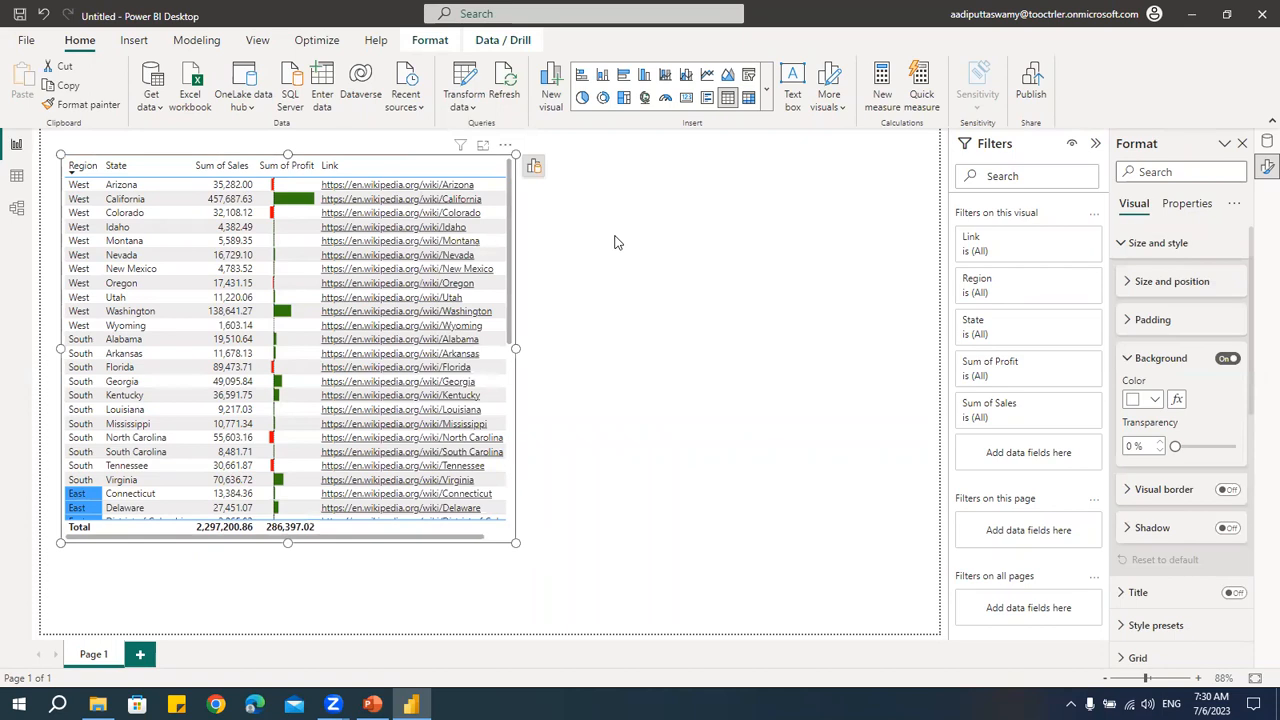
left_click(615, 242)
- Insert a Map visual on the page and assign the State field to its Location
left_click(766, 90)
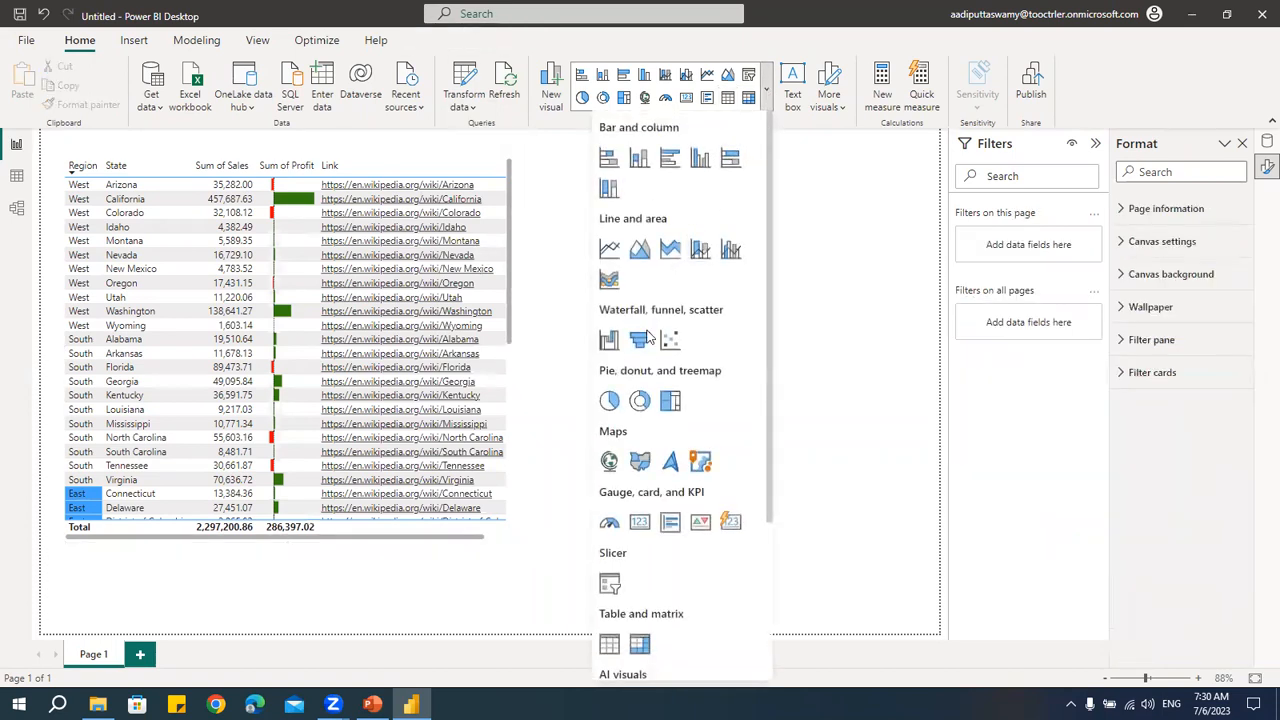
left_click(671, 461)
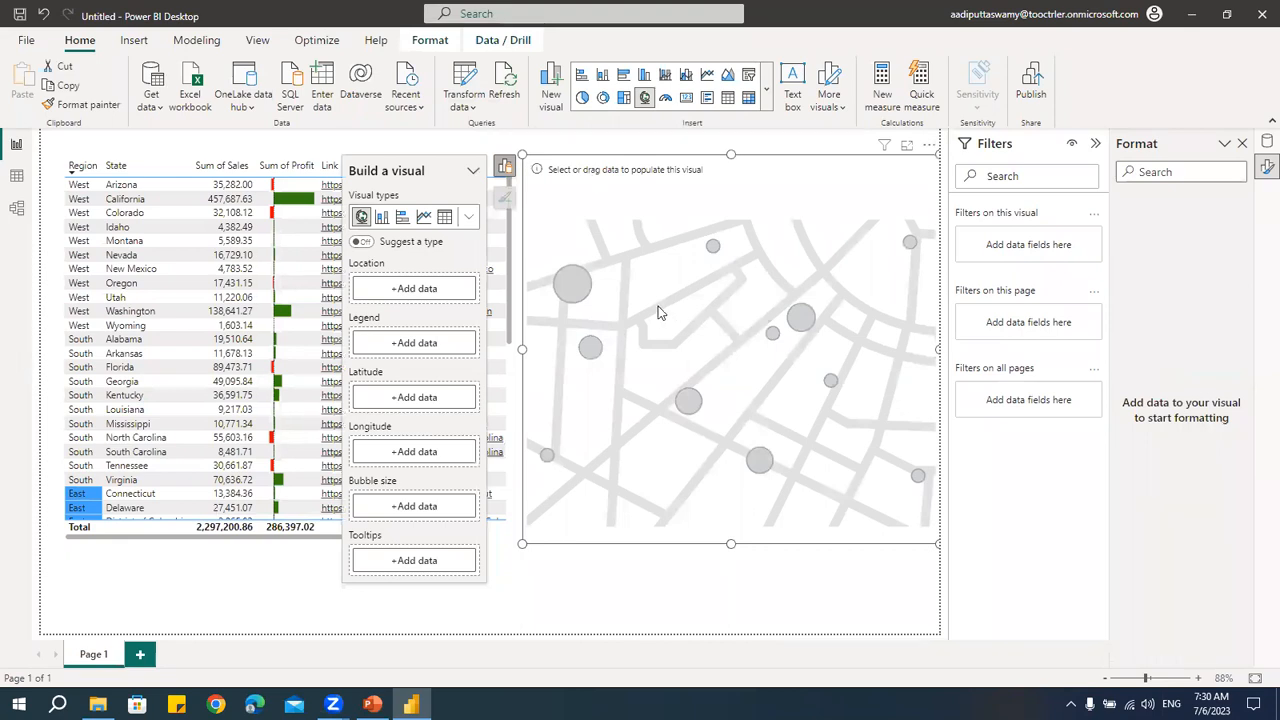
left_click(406, 298)
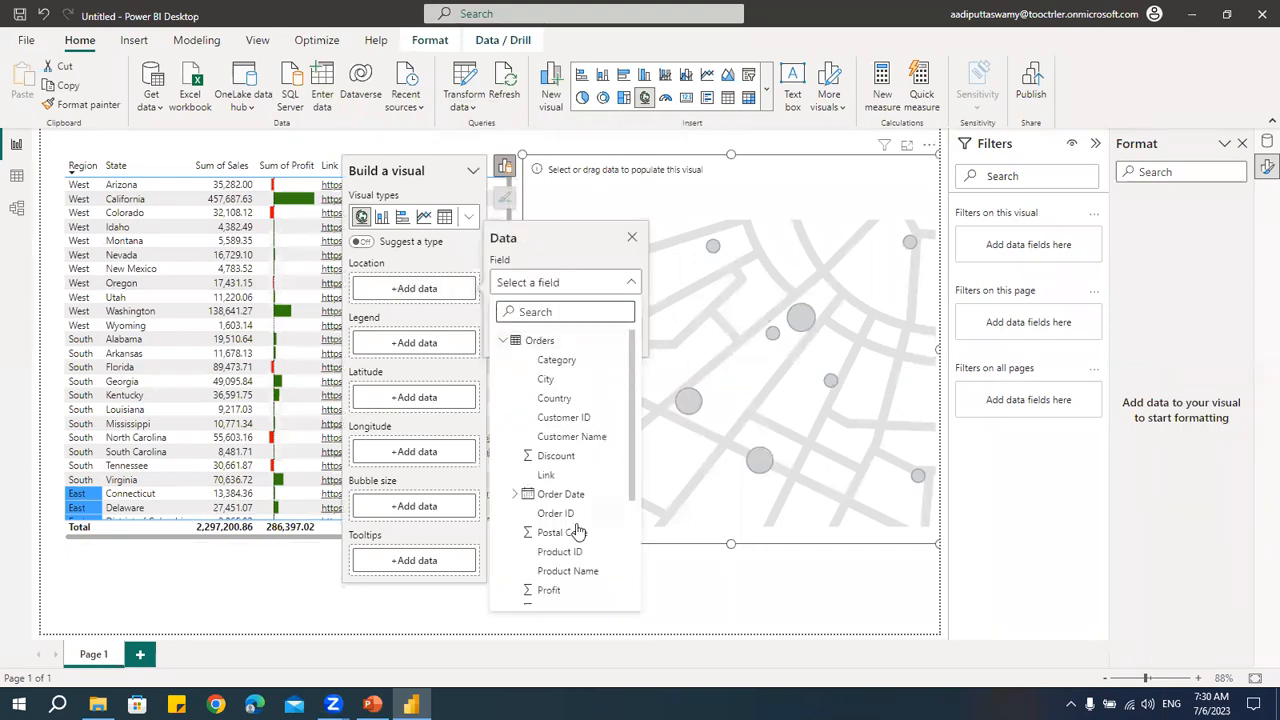
scroll(572, 520, "down", 4)
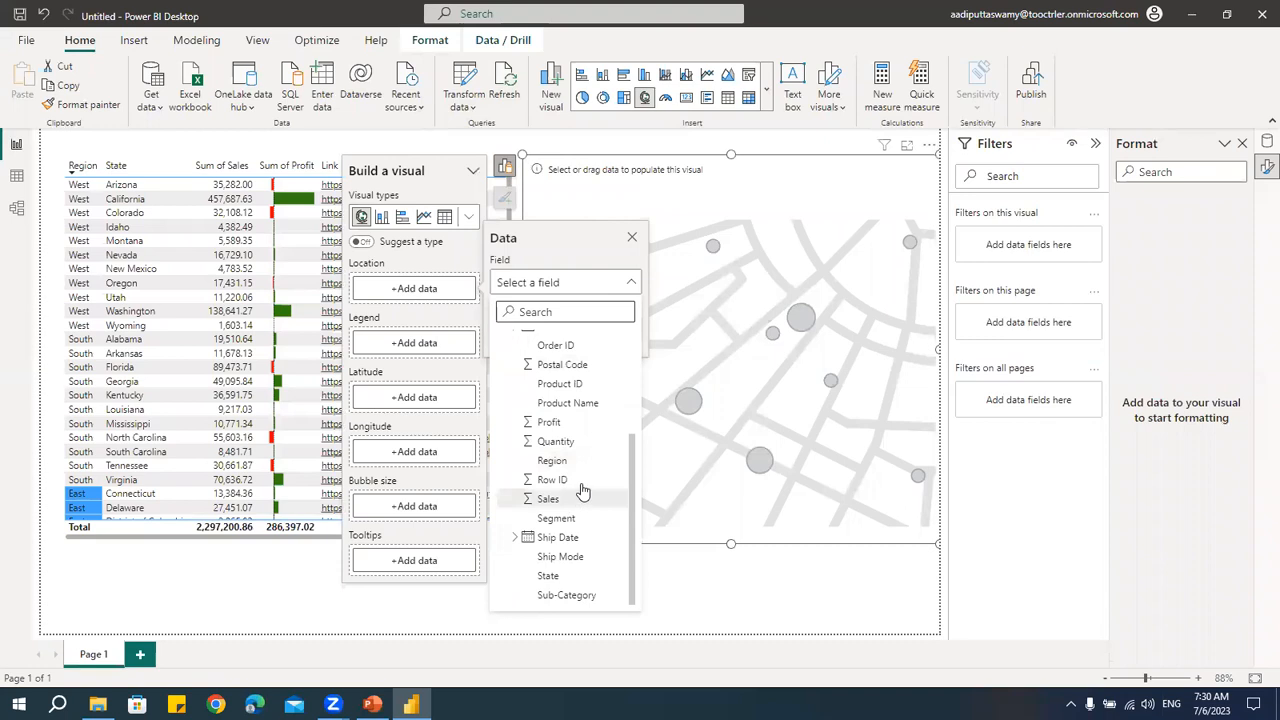
left_click(566, 578)
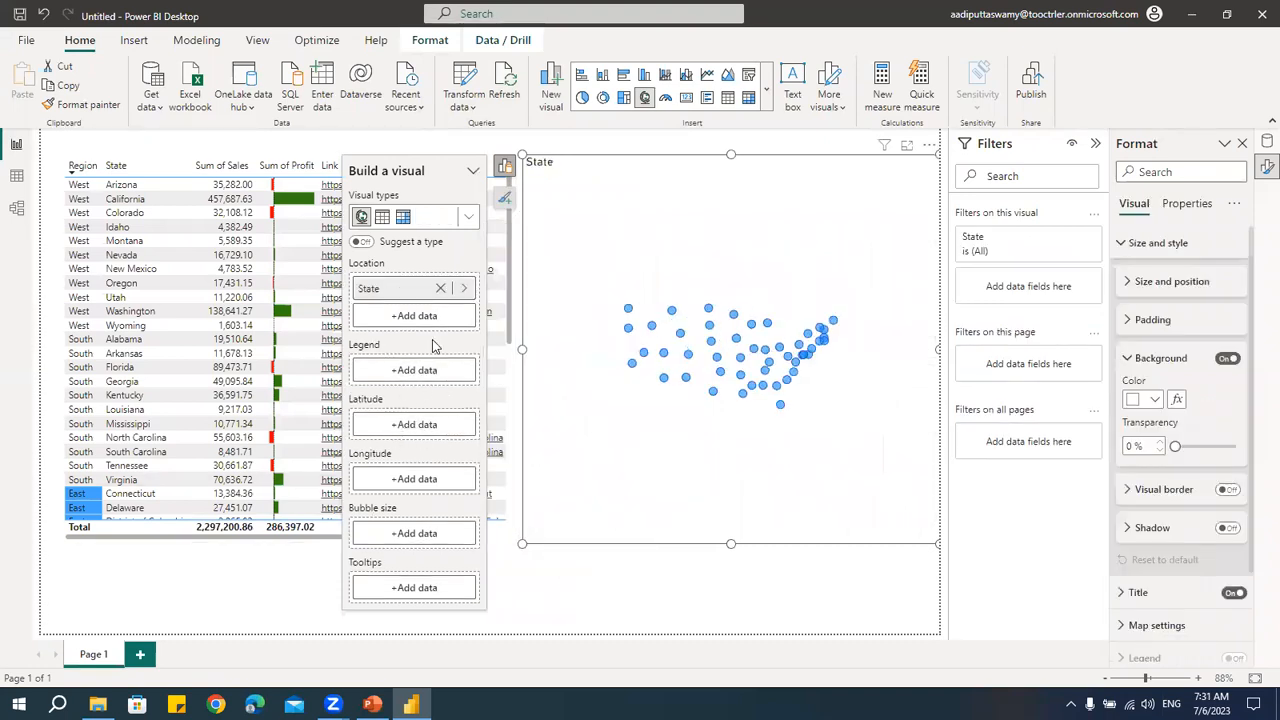
- Assign the Sales field to the map's Bubble size
left_click(412, 370)
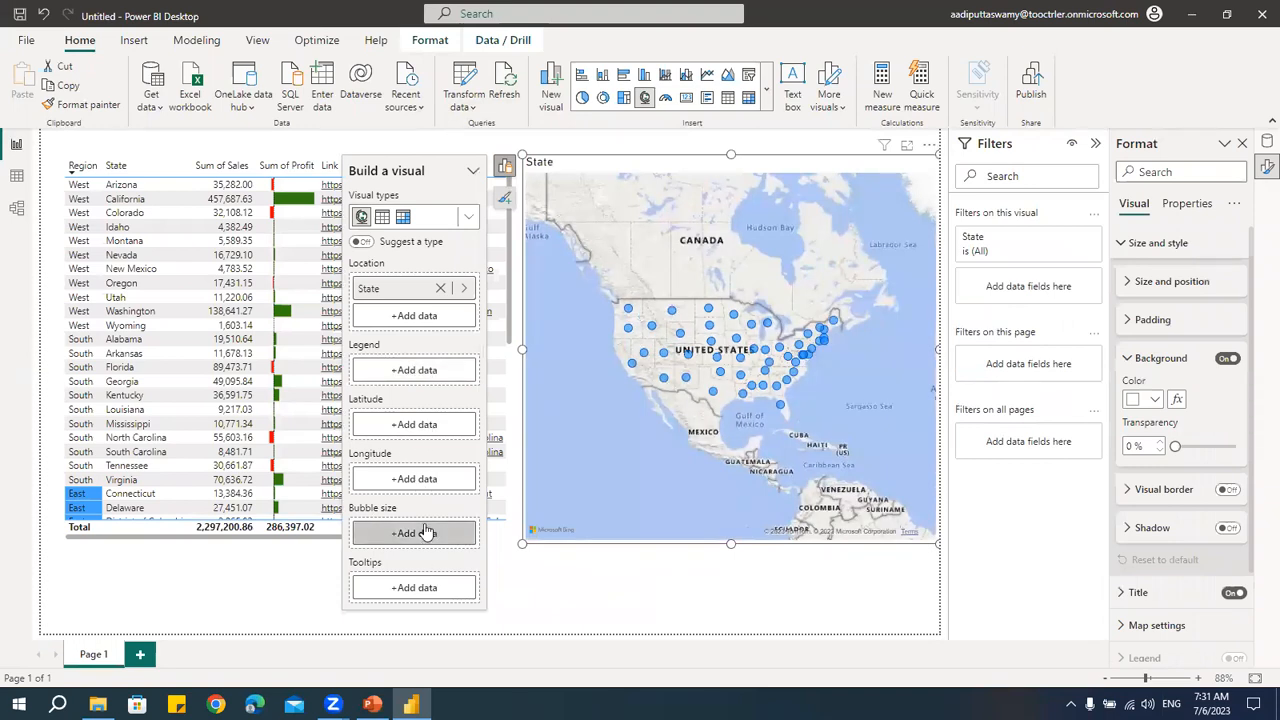
left_click(405, 425)
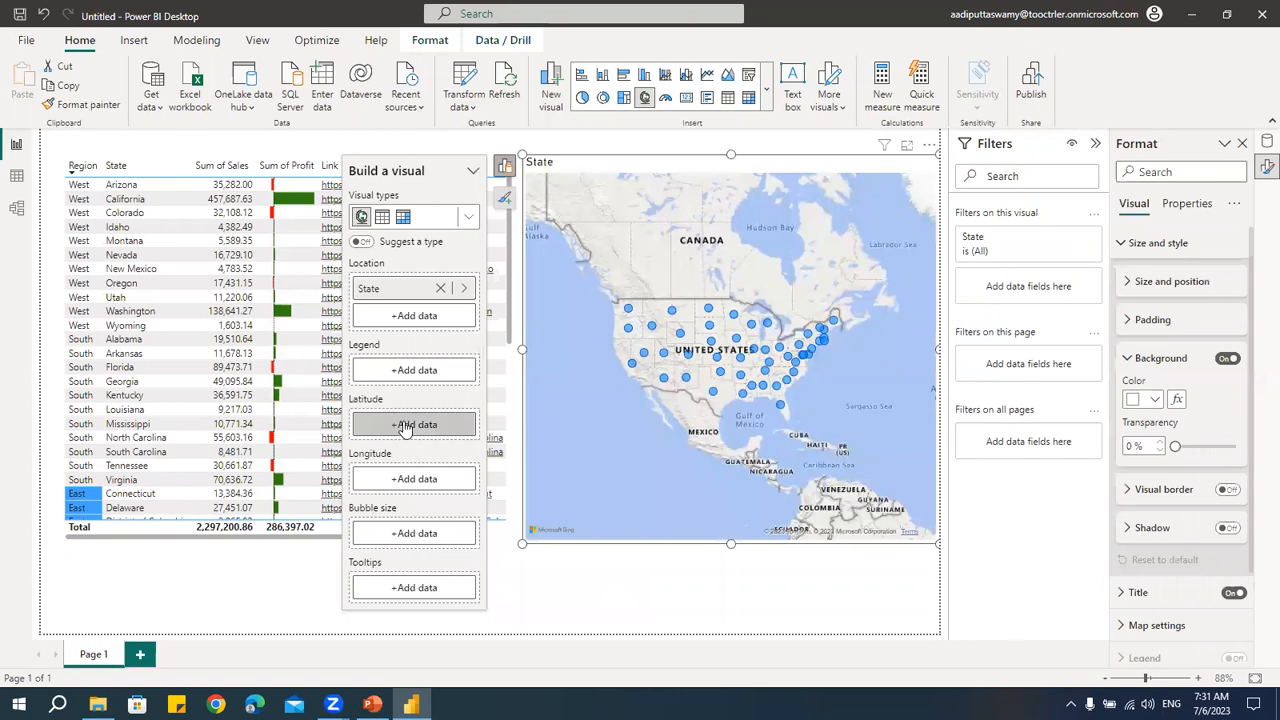
left_click(400, 535)
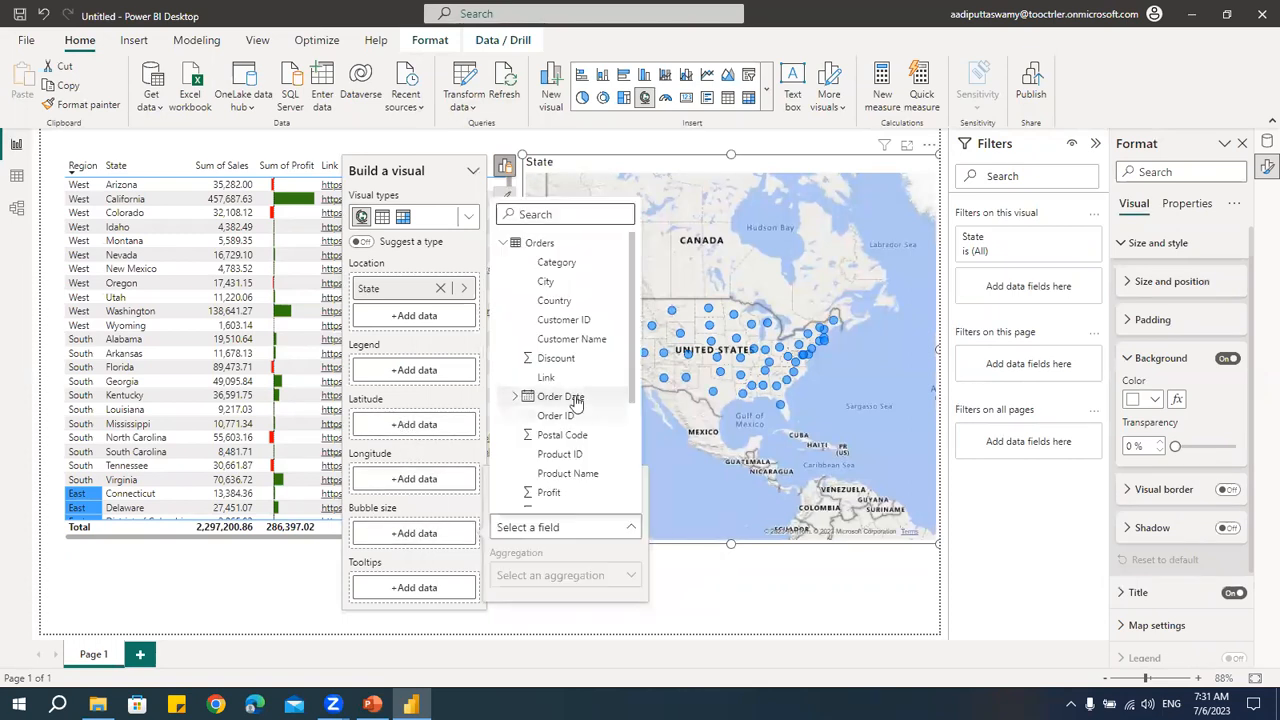
scroll(565, 418, "down", 3)
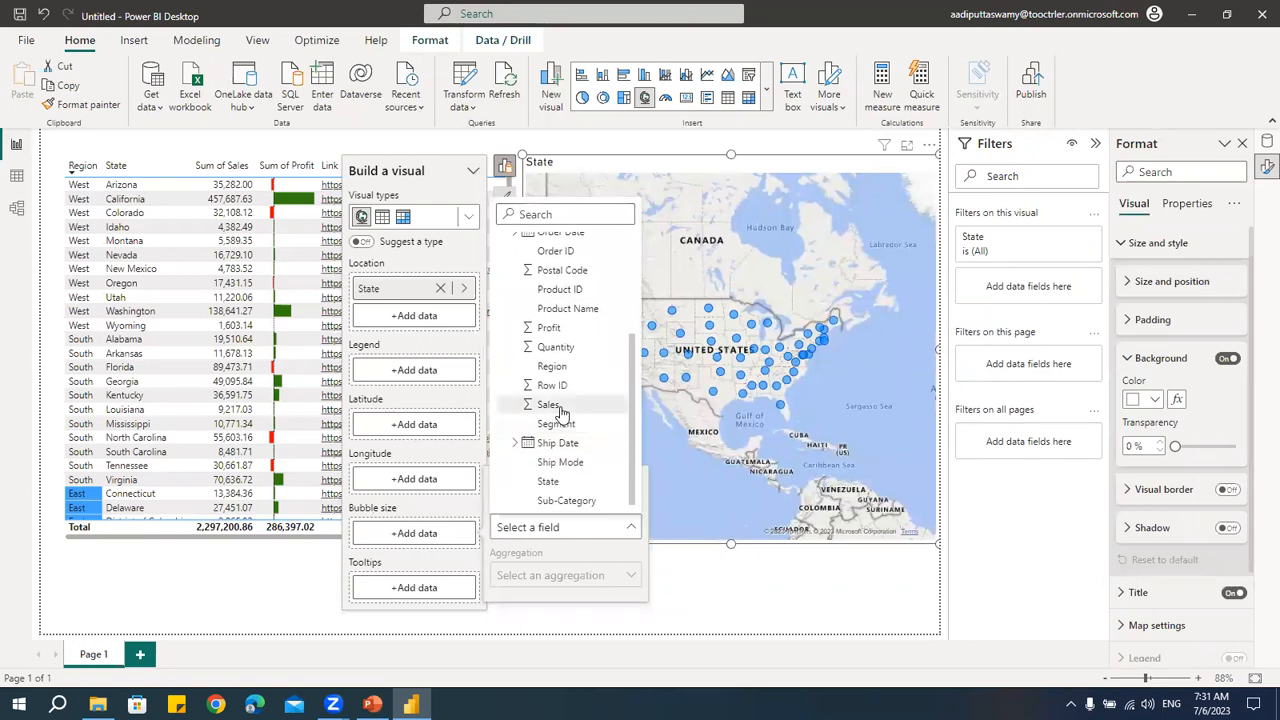
left_click(553, 405)
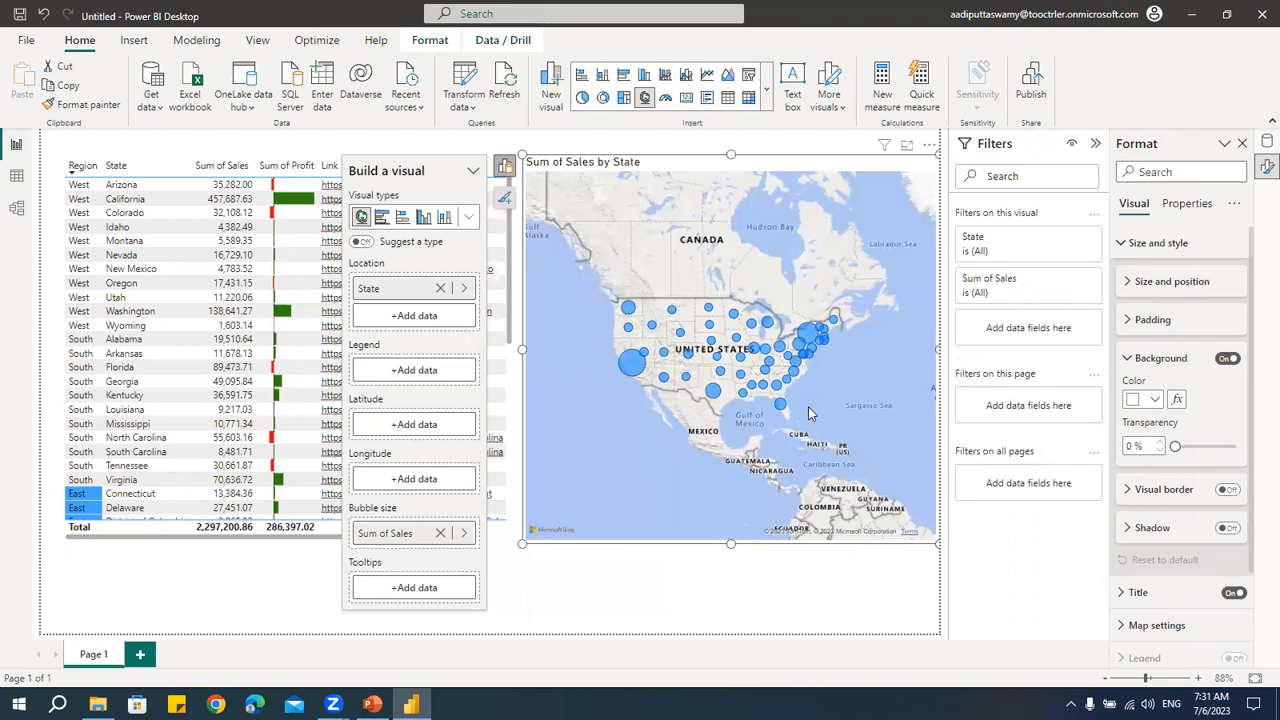
- Set the default colour of the map's bubbles to a dark gold shade
scroll(810, 413, "up", 3)
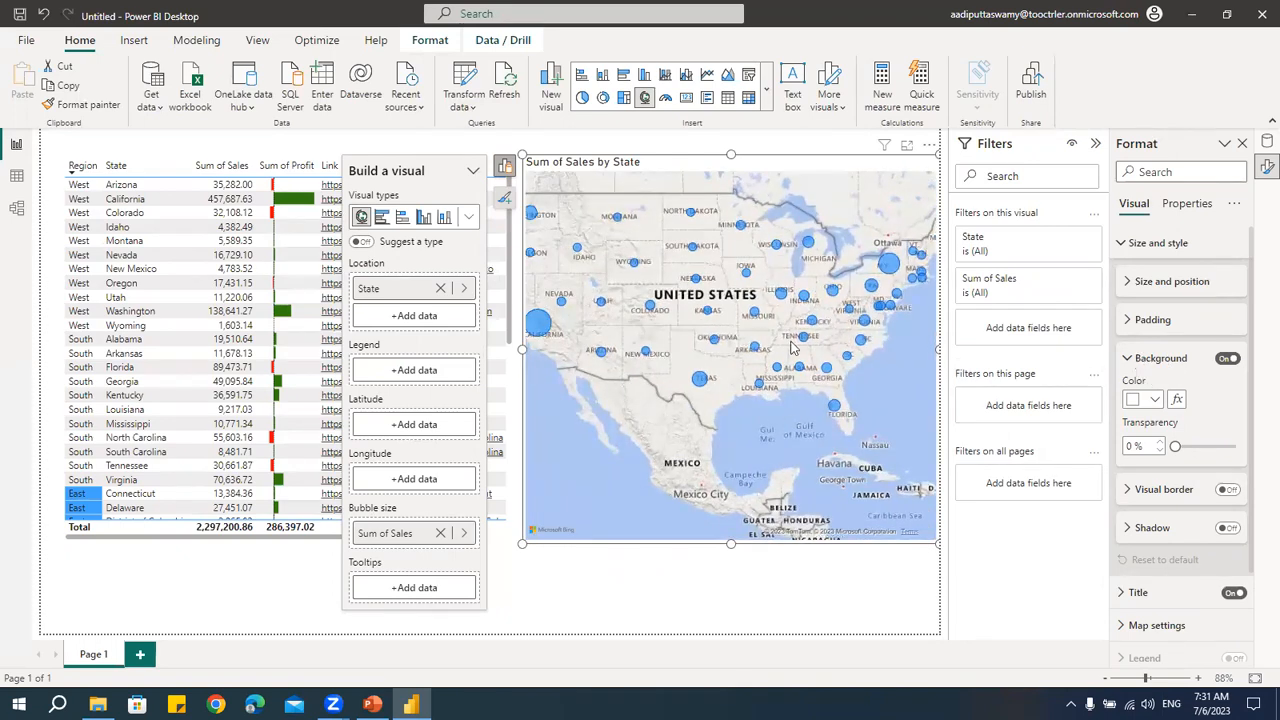
left_click(1165, 359)
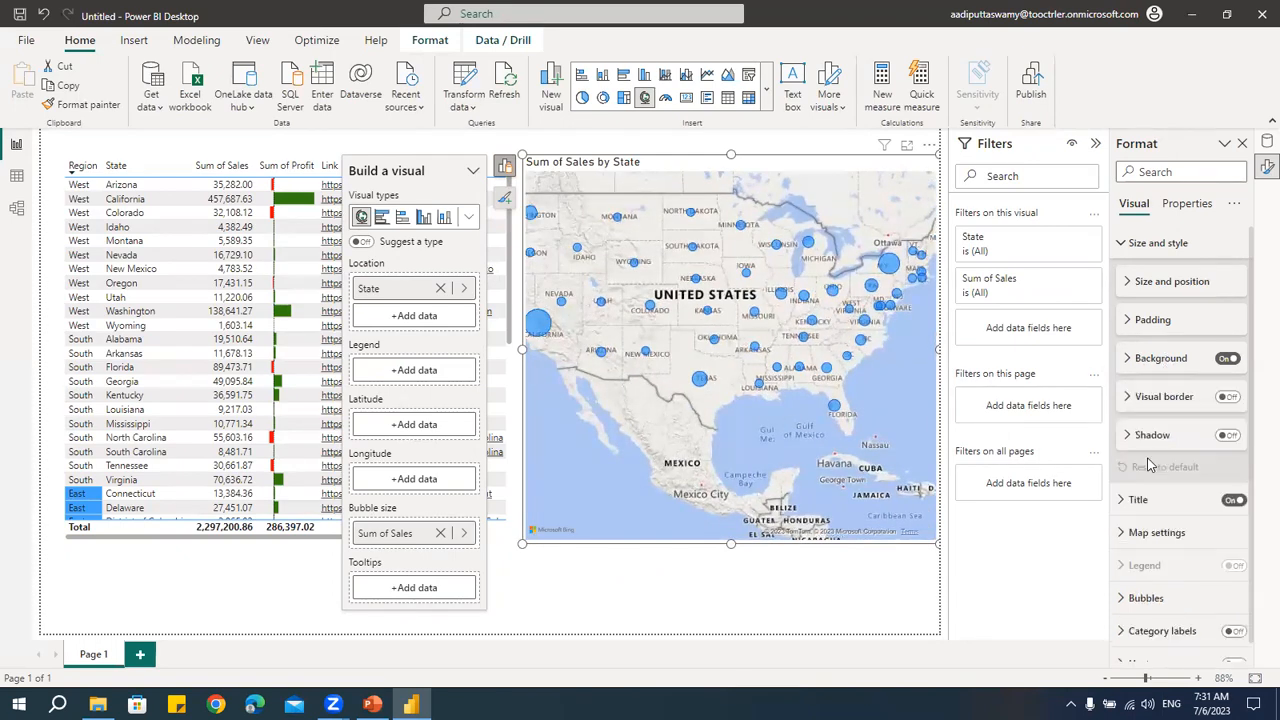
left_click(1150, 436)
left_click(1155, 626)
left_click(1156, 436)
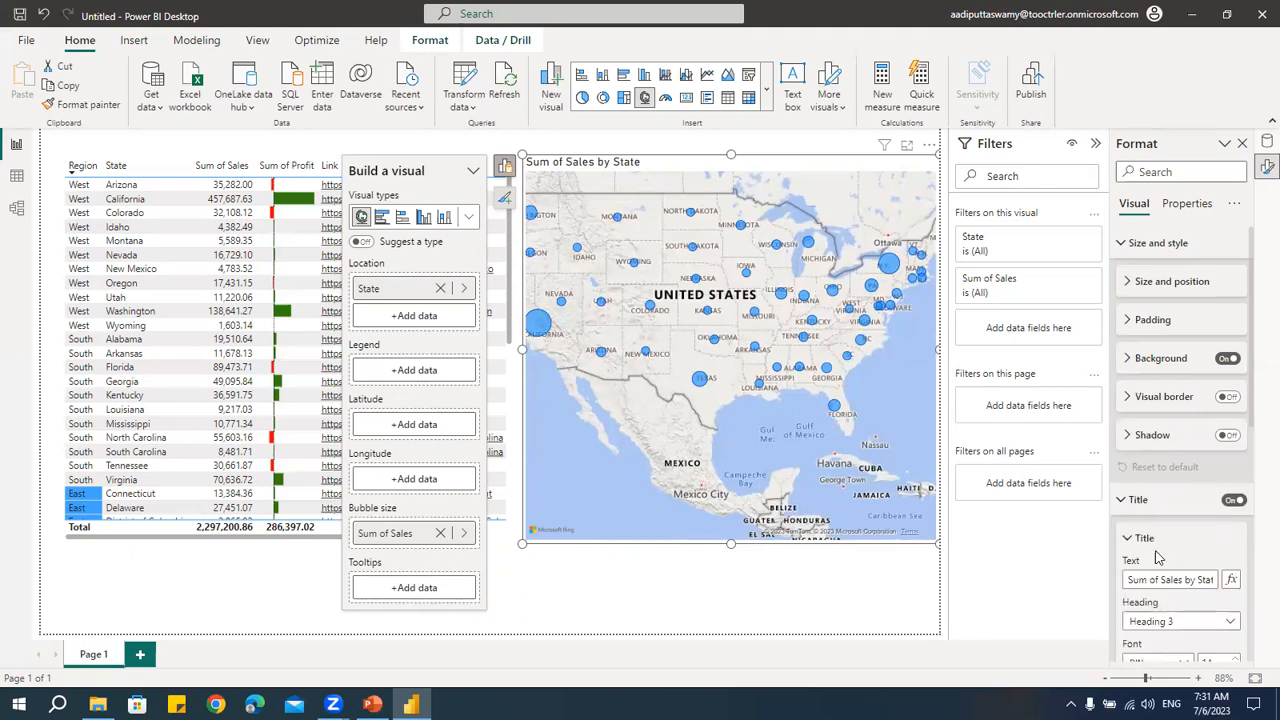
left_click(1150, 505)
scroll(1150, 580, "down", 1)
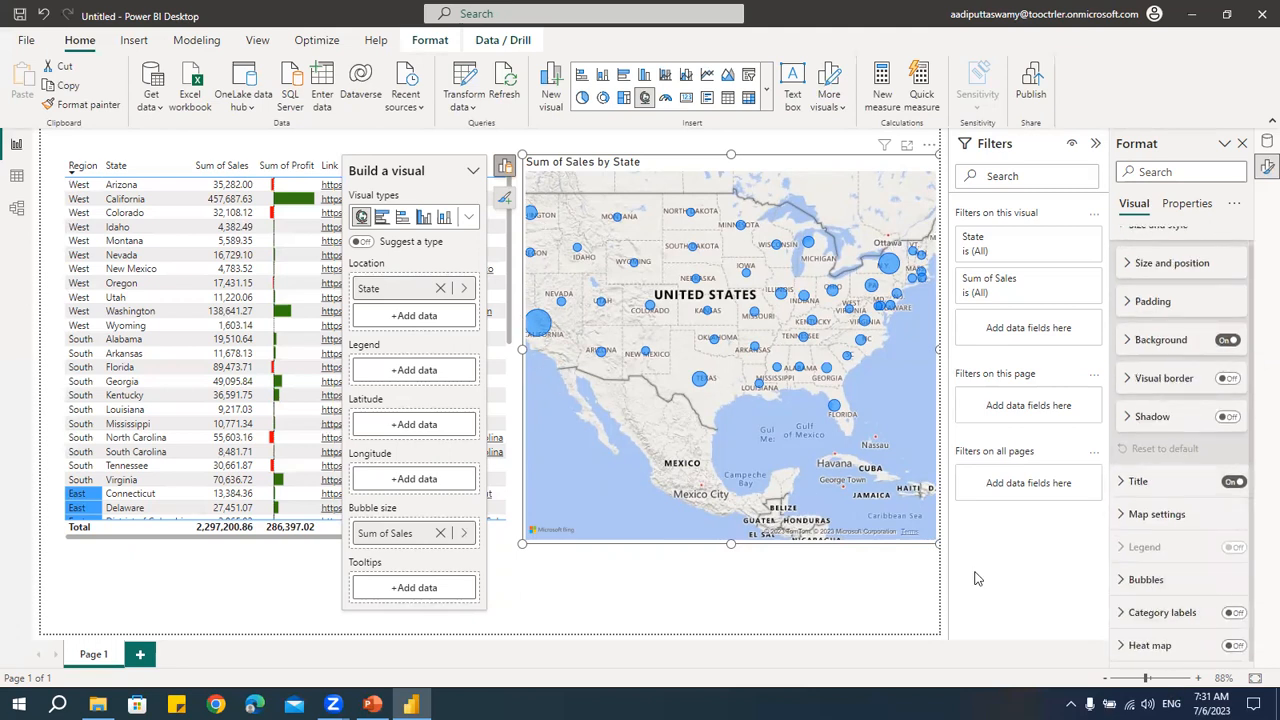
left_click(1148, 580)
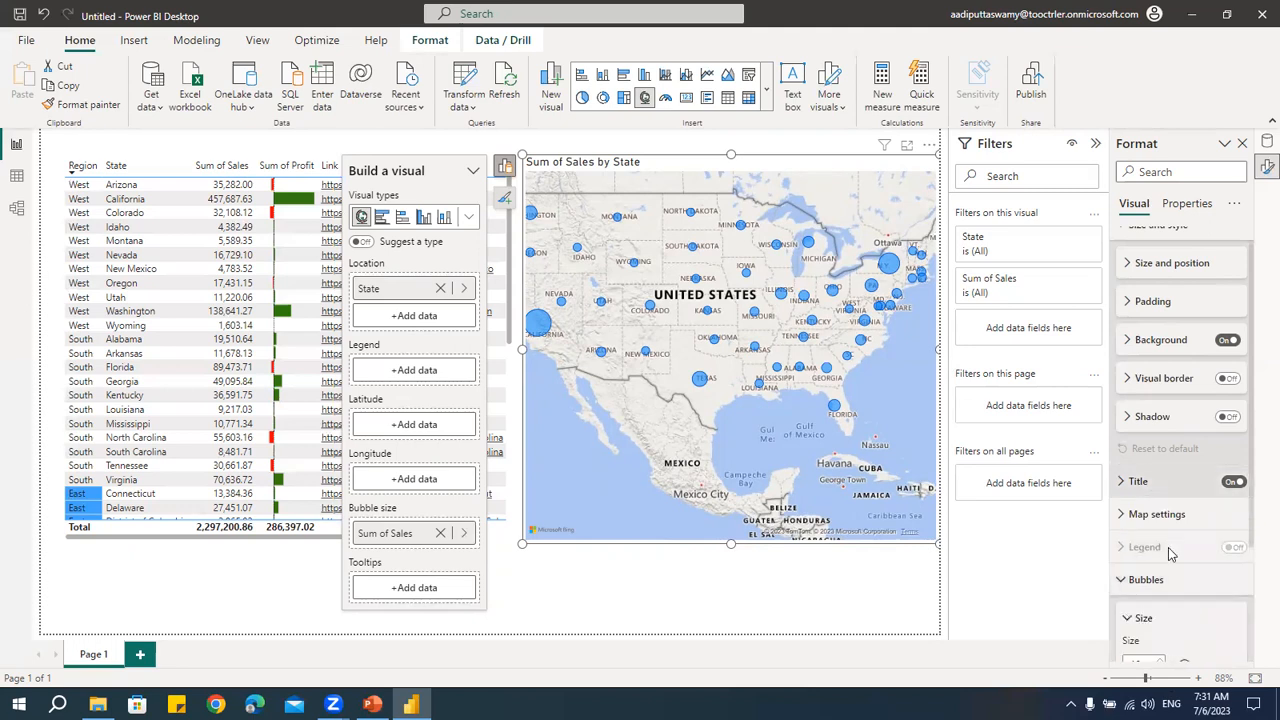
scroll(1170, 560, "down", 2)
left_click(1162, 545)
scroll(1163, 541, "down", 1)
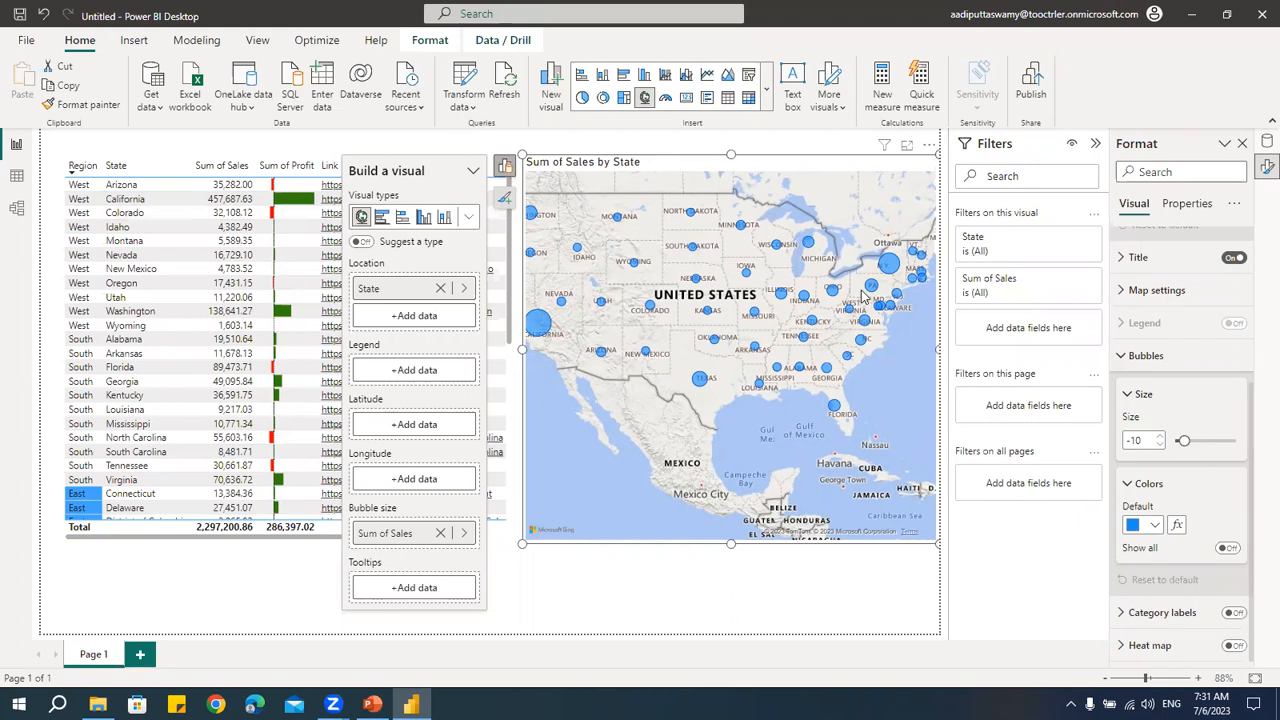
left_click(1154, 527)
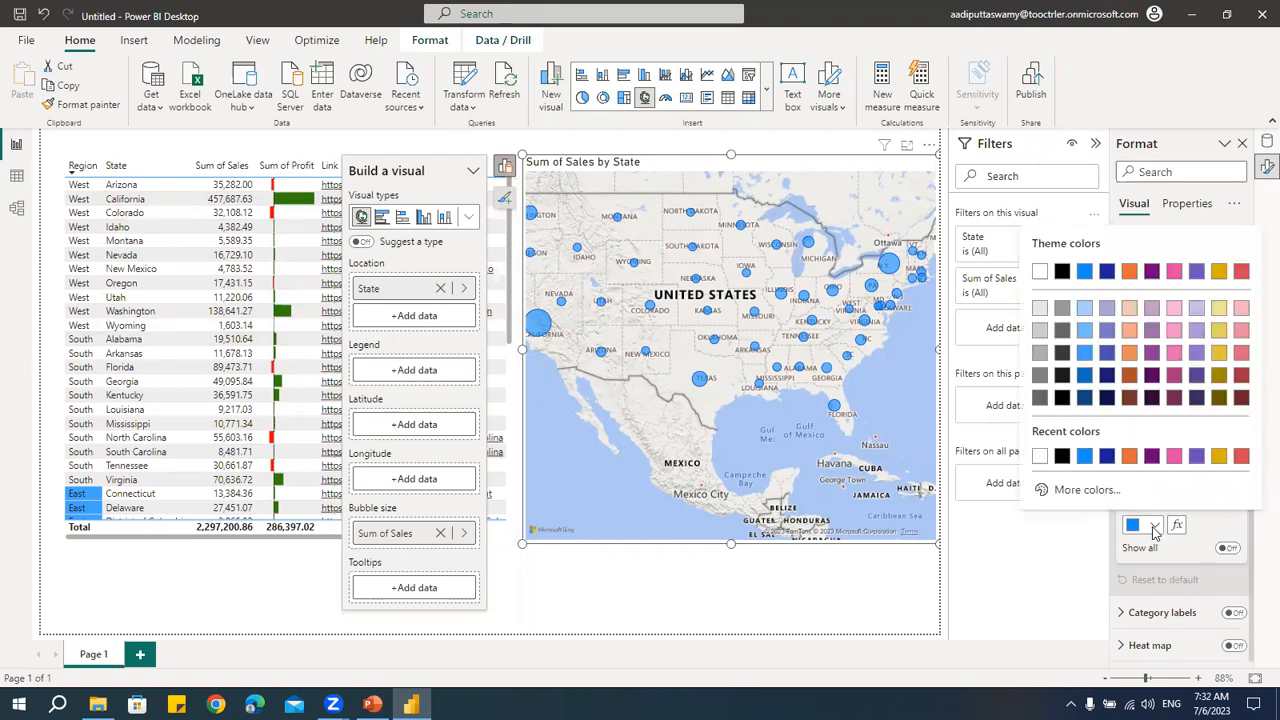
left_click(1220, 375)
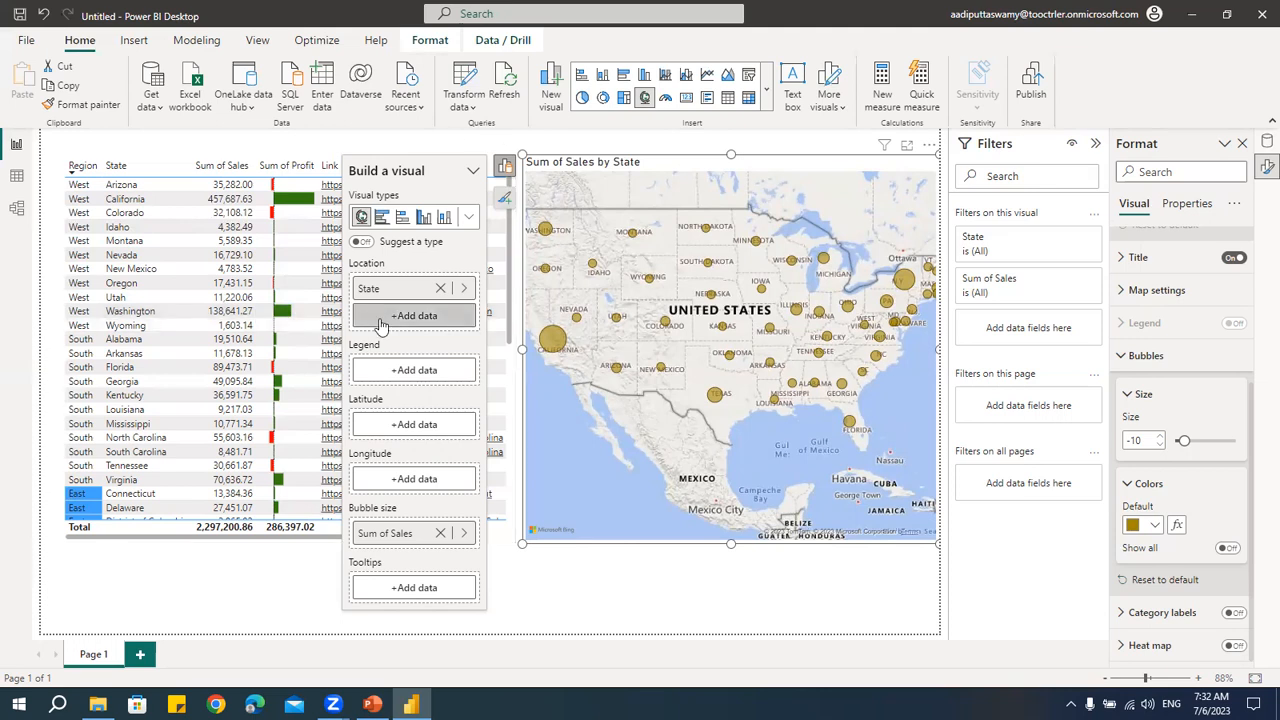
- Open conditional formatting for the bubbles' default colour and add two more rules based on First State
left_click(1177, 527)
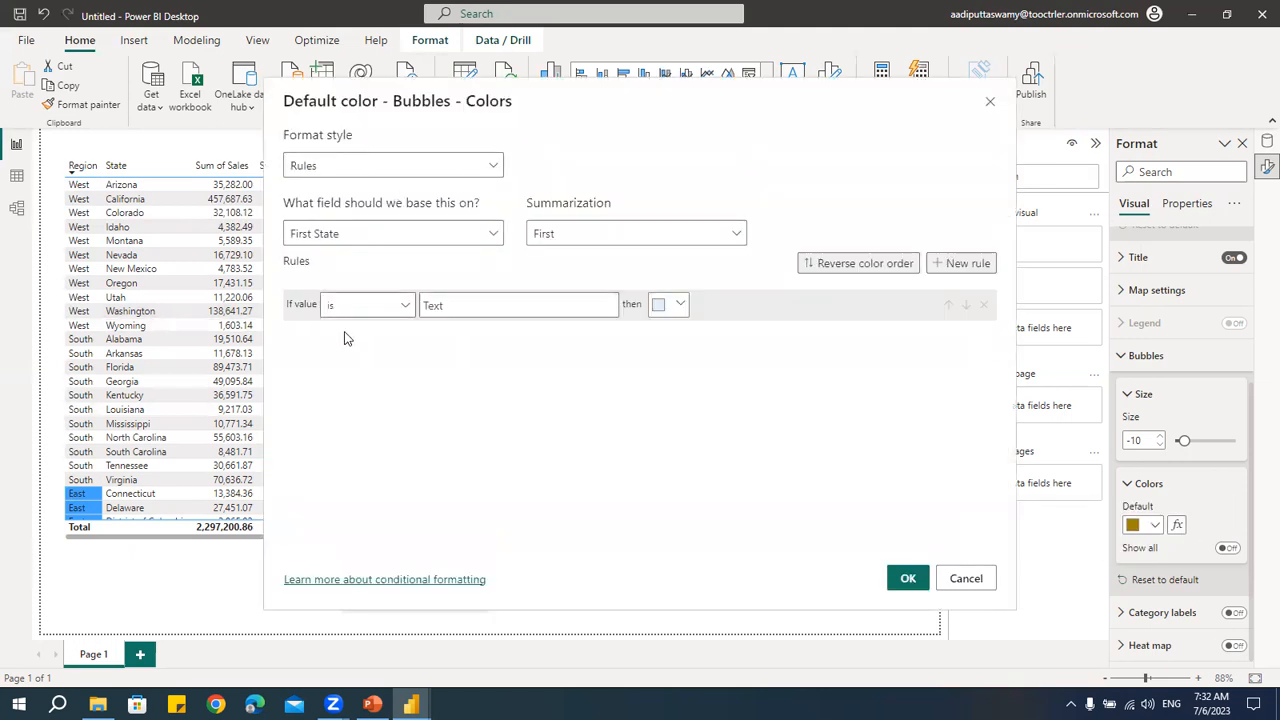
left_click(963, 264)
left_click(963, 264)
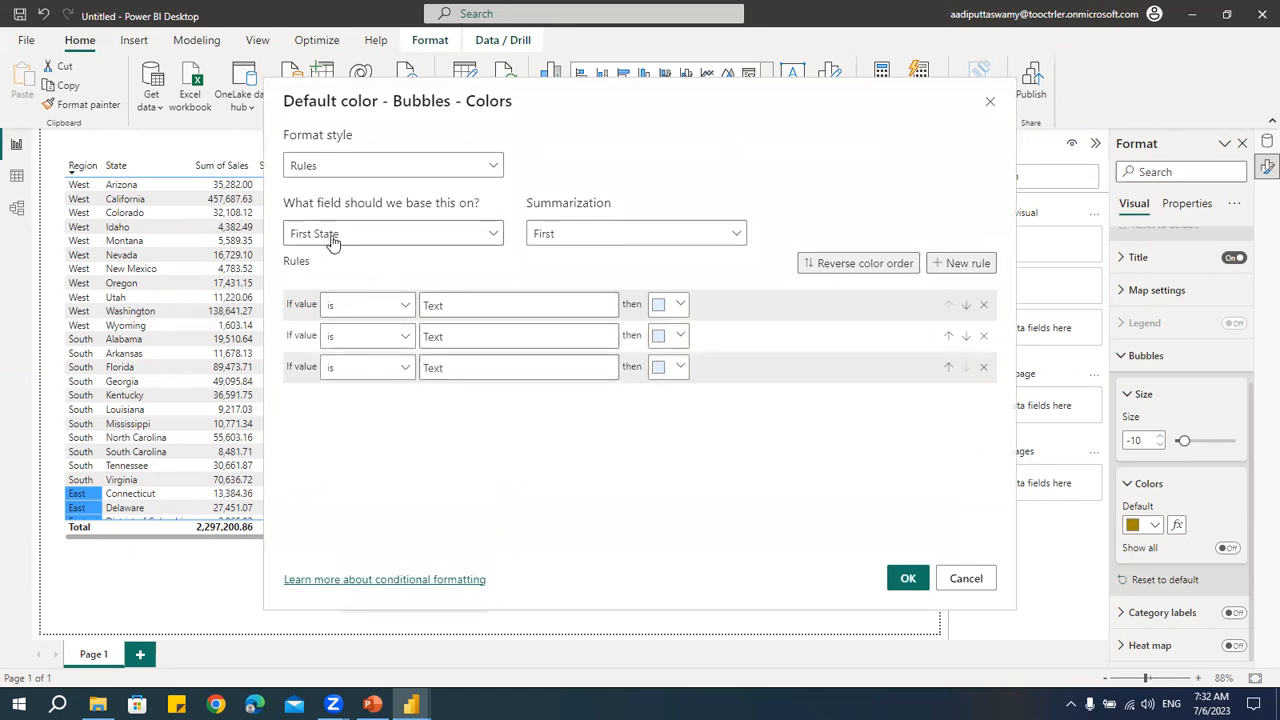
- Try to colour the bubbles with the Field value format style based on the Sales field
left_click_drag(540, 108, 440, 112)
left_click(252, 172)
left_click(220, 246)
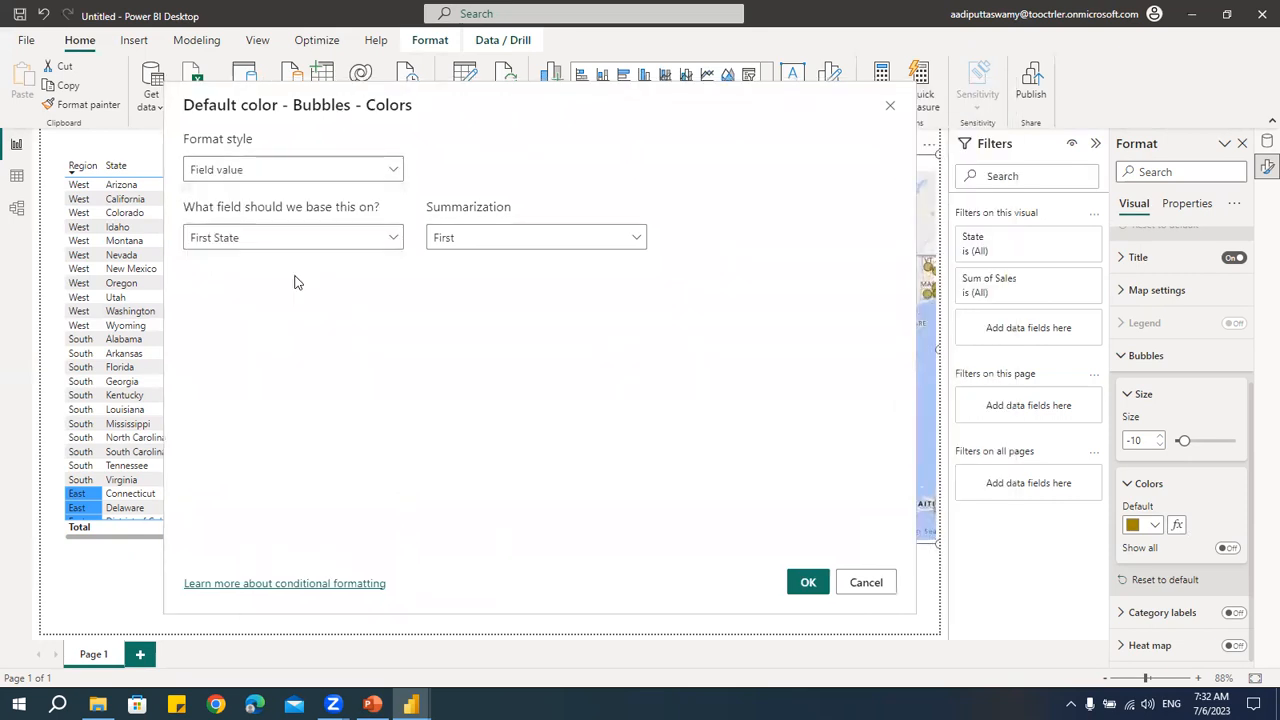
left_click(282, 237)
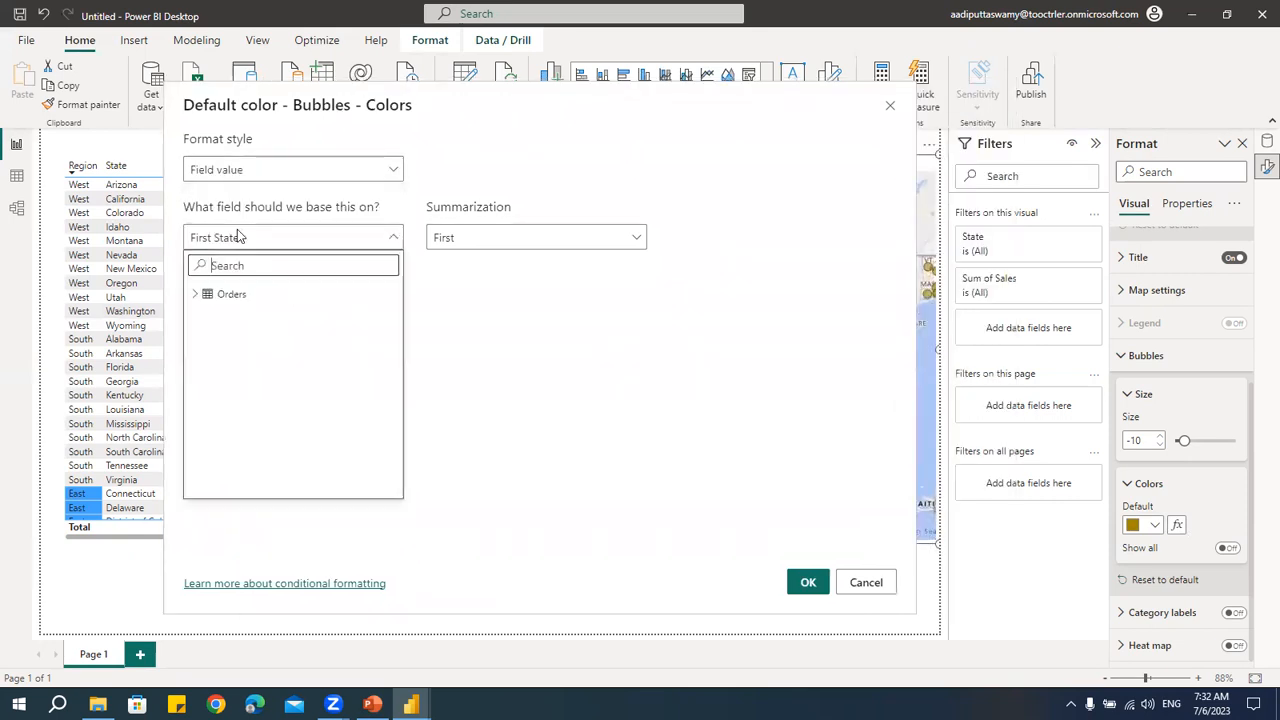
left_click(211, 294)
scroll(298, 447, "down", 4)
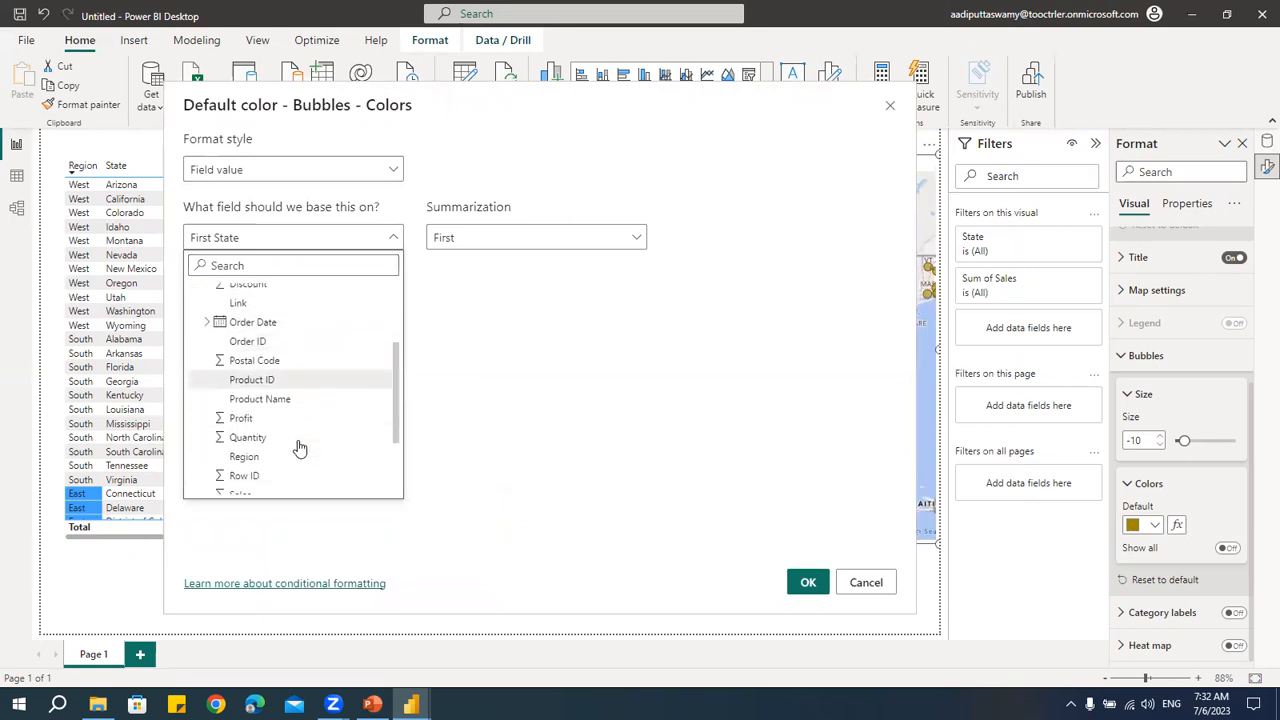
scroll(298, 447, "down", 2)
left_click(241, 397)
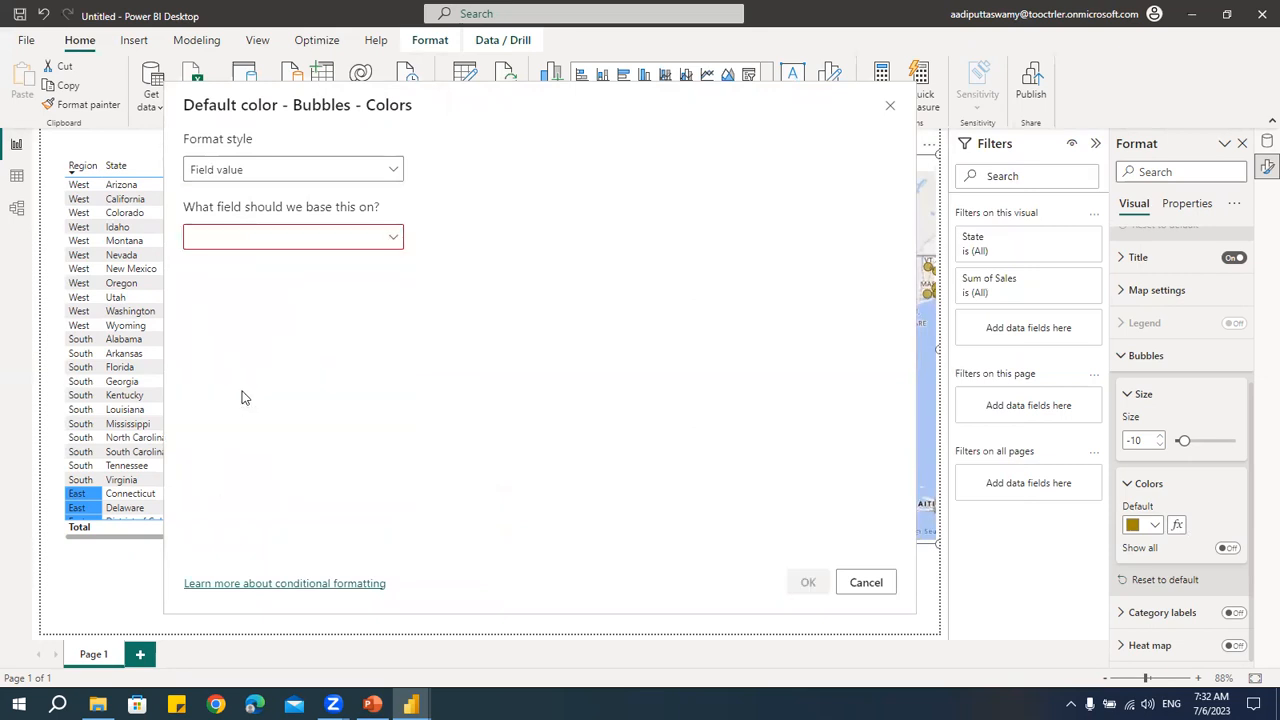
left_click(233, 242)
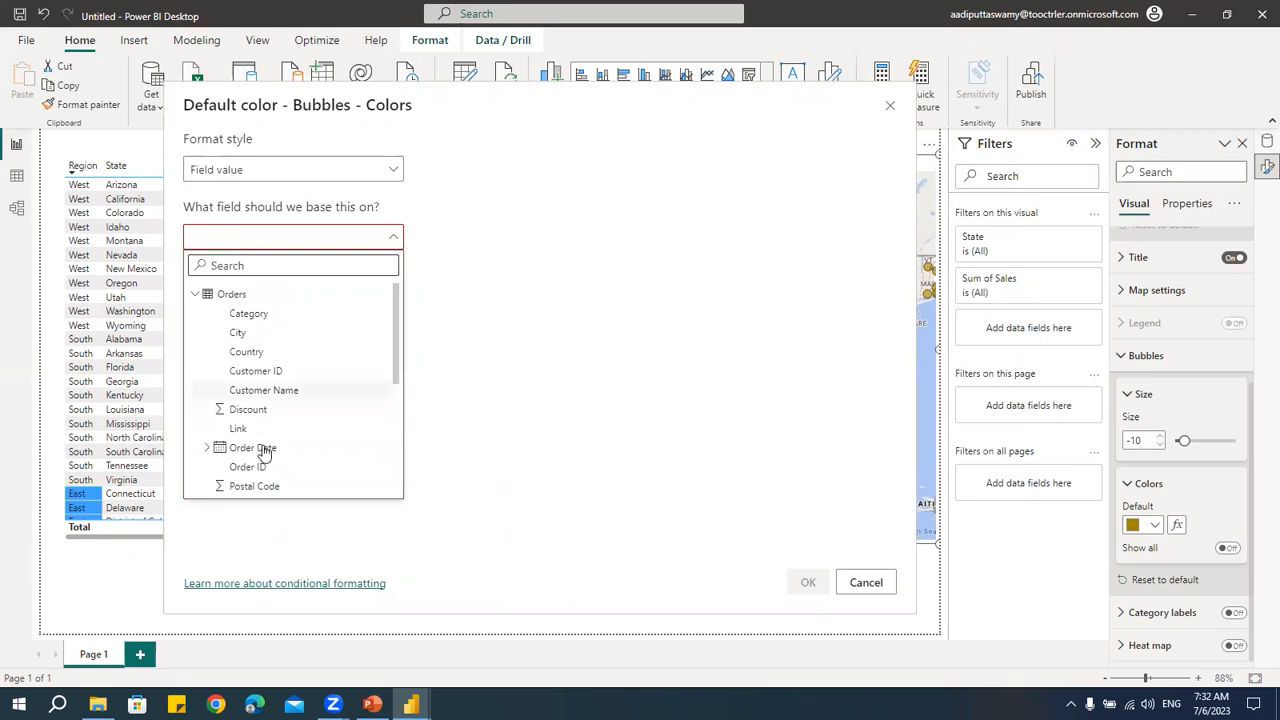
scroll(270, 420, "down", 2)
scroll(260, 460, "down", 2)
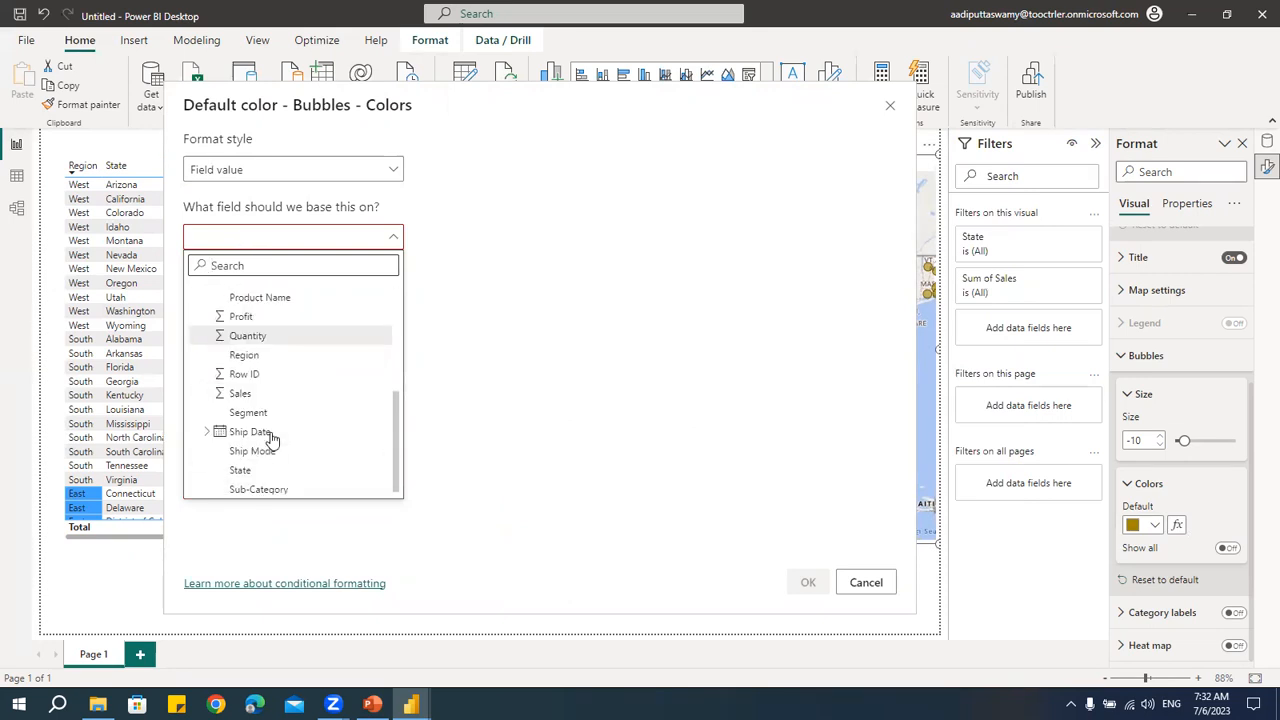
left_click(255, 392)
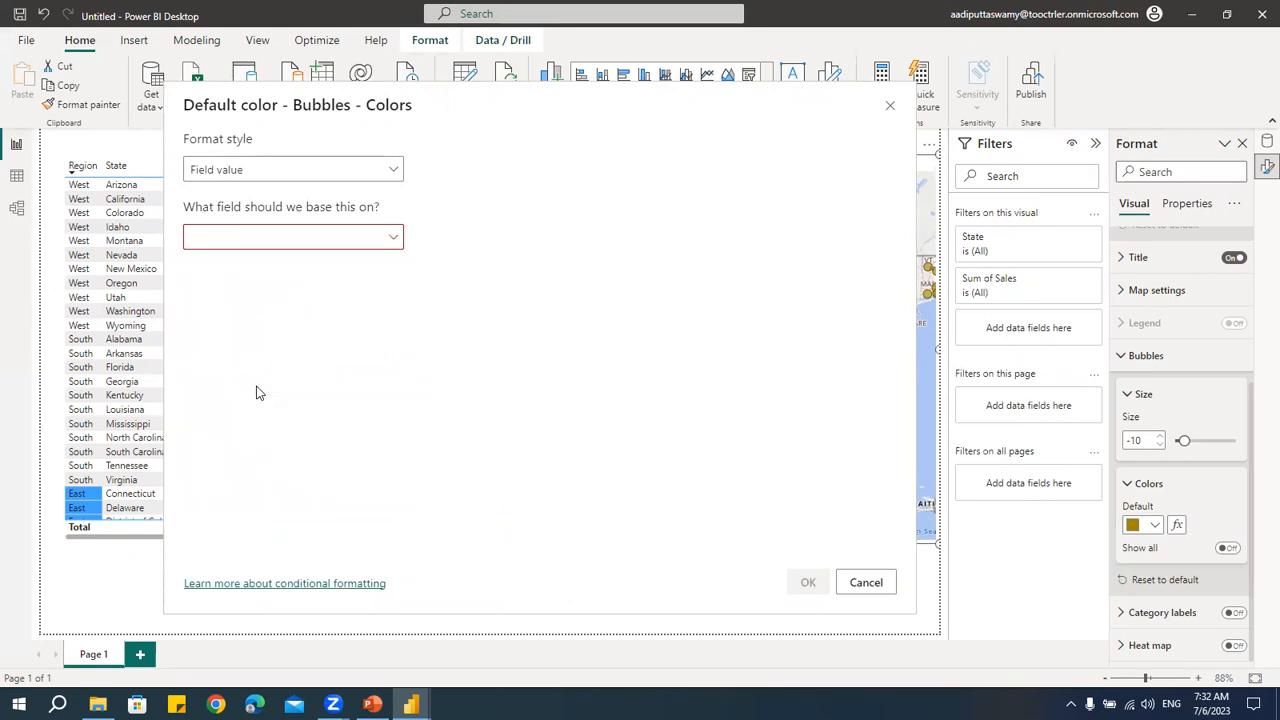
- Set the bubble colour format style to Rules and base it on the sum of Sales
left_click(278, 172)
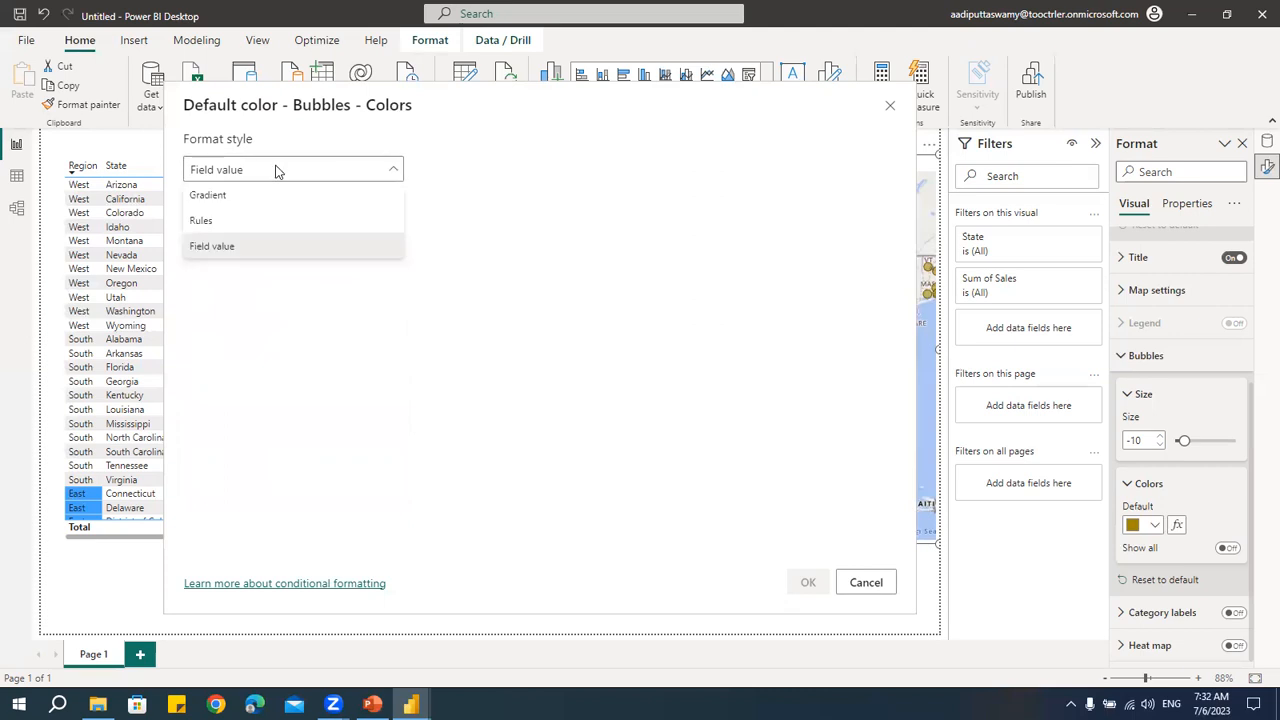
left_click(222, 222)
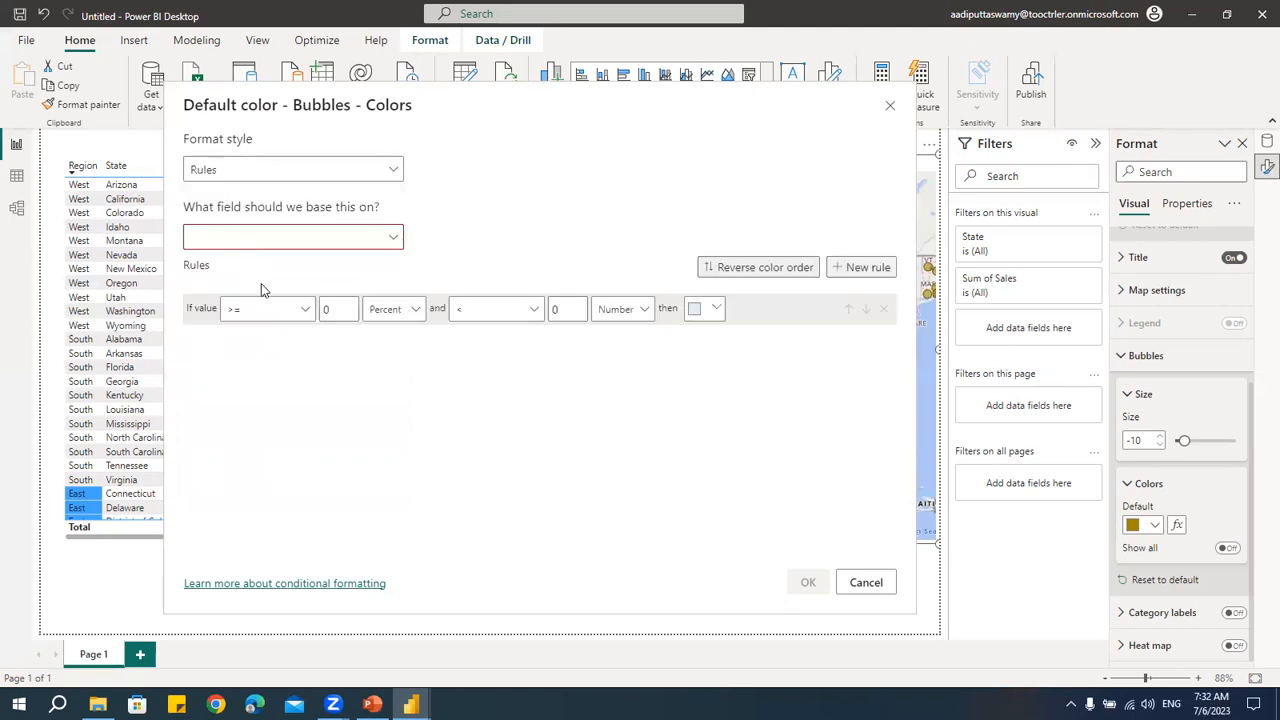
left_click(273, 238)
scroll(294, 440, "down", 5)
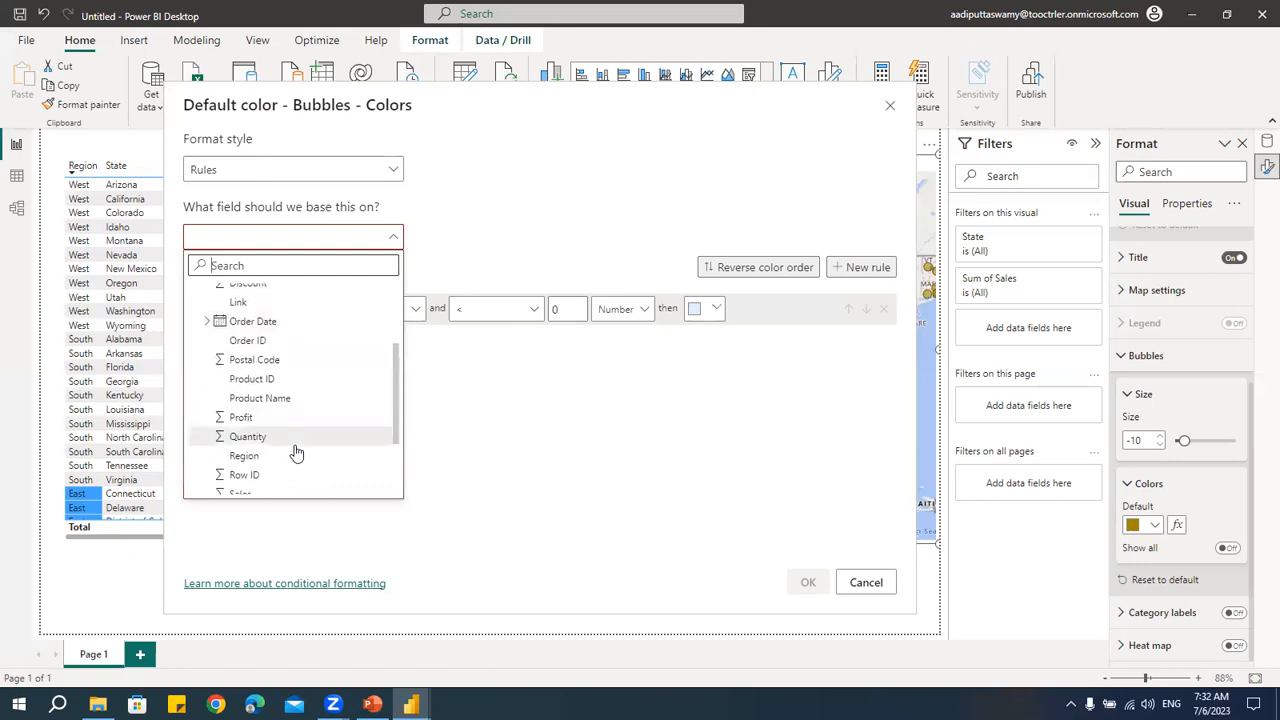
left_click(241, 399)
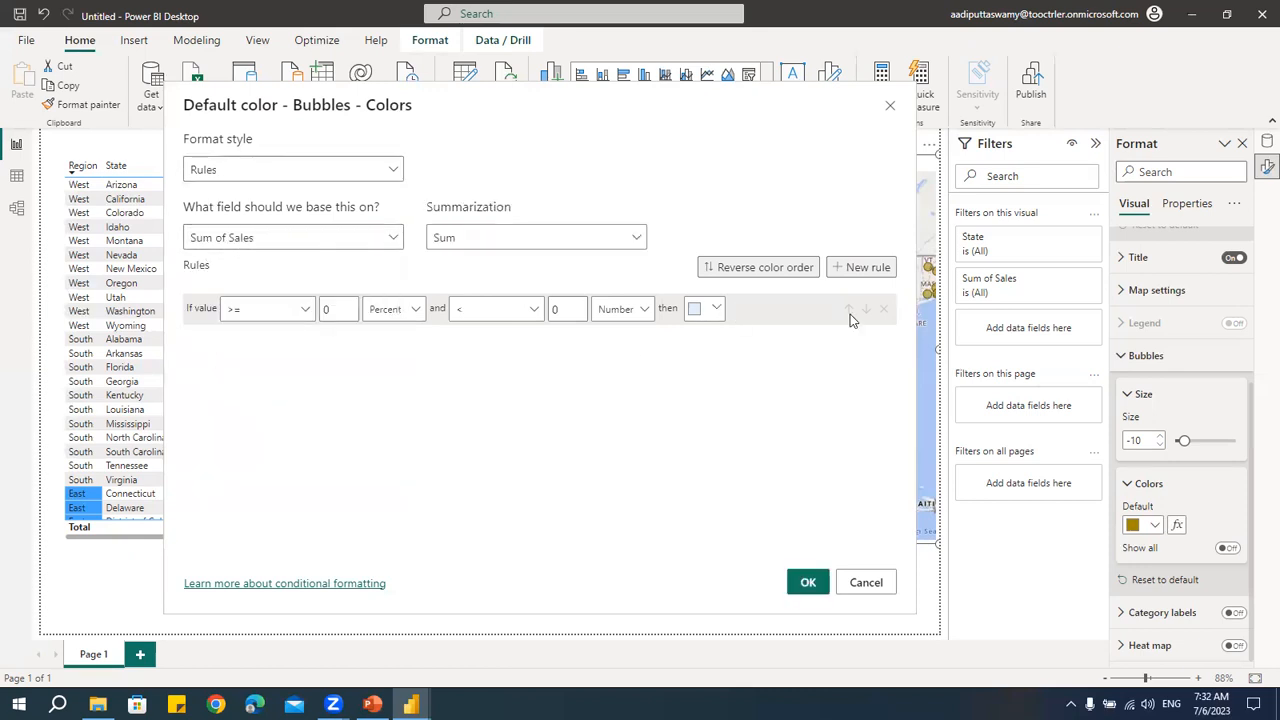
- Add two more colour rules and set the lower limit of all three rules to Number instead of Percent
left_click(860, 267)
left_click(860, 267)
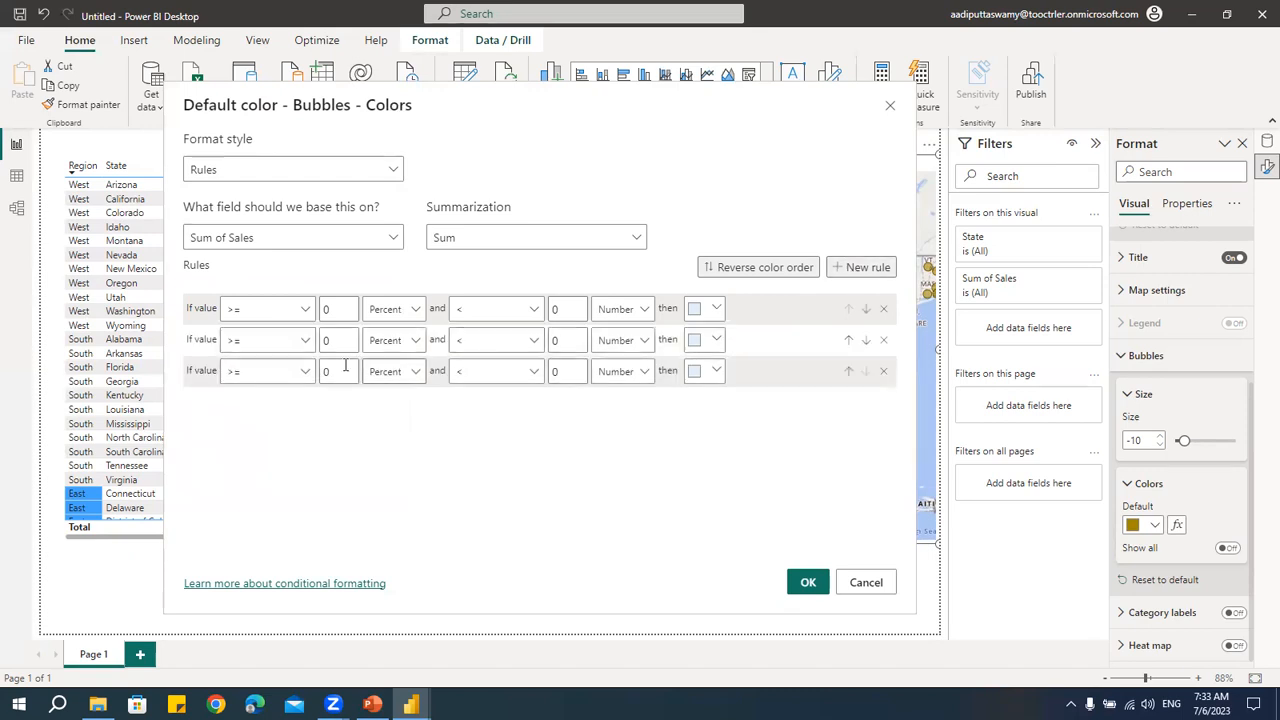
left_click(418, 310)
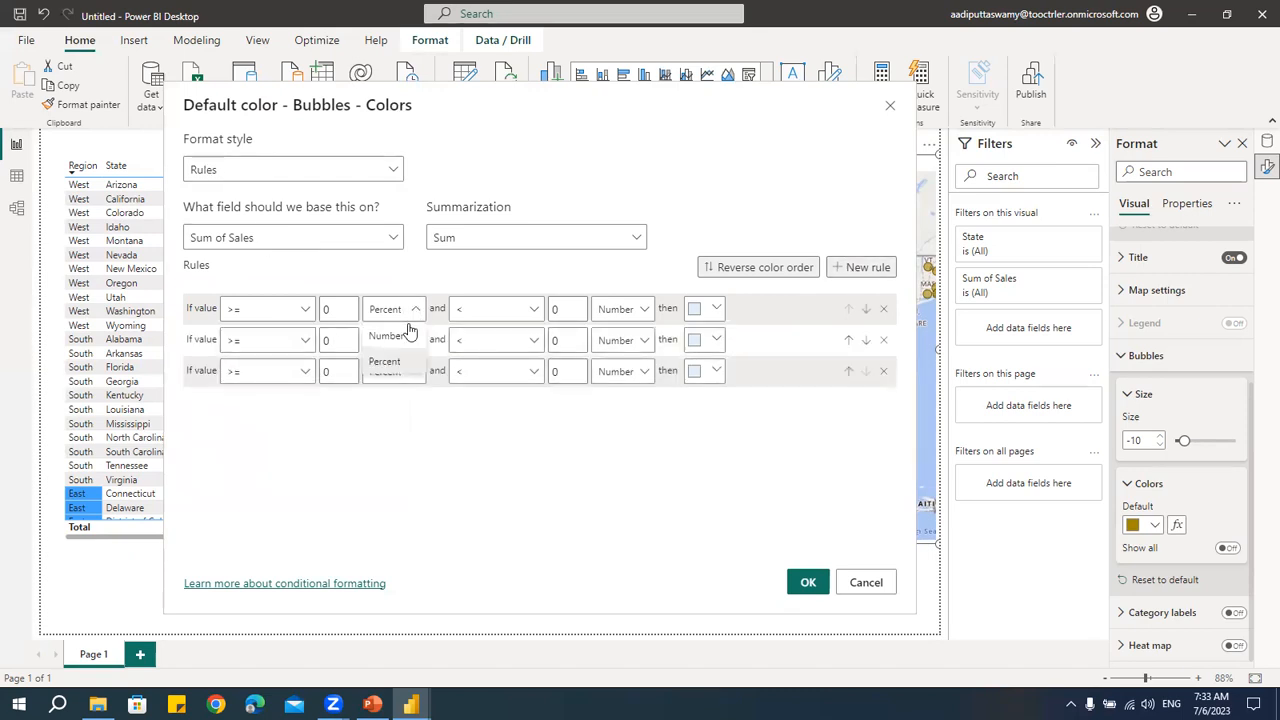
left_click(400, 336)
left_click(395, 340)
left_click(398, 370)
left_click(400, 375)
left_click(400, 394)
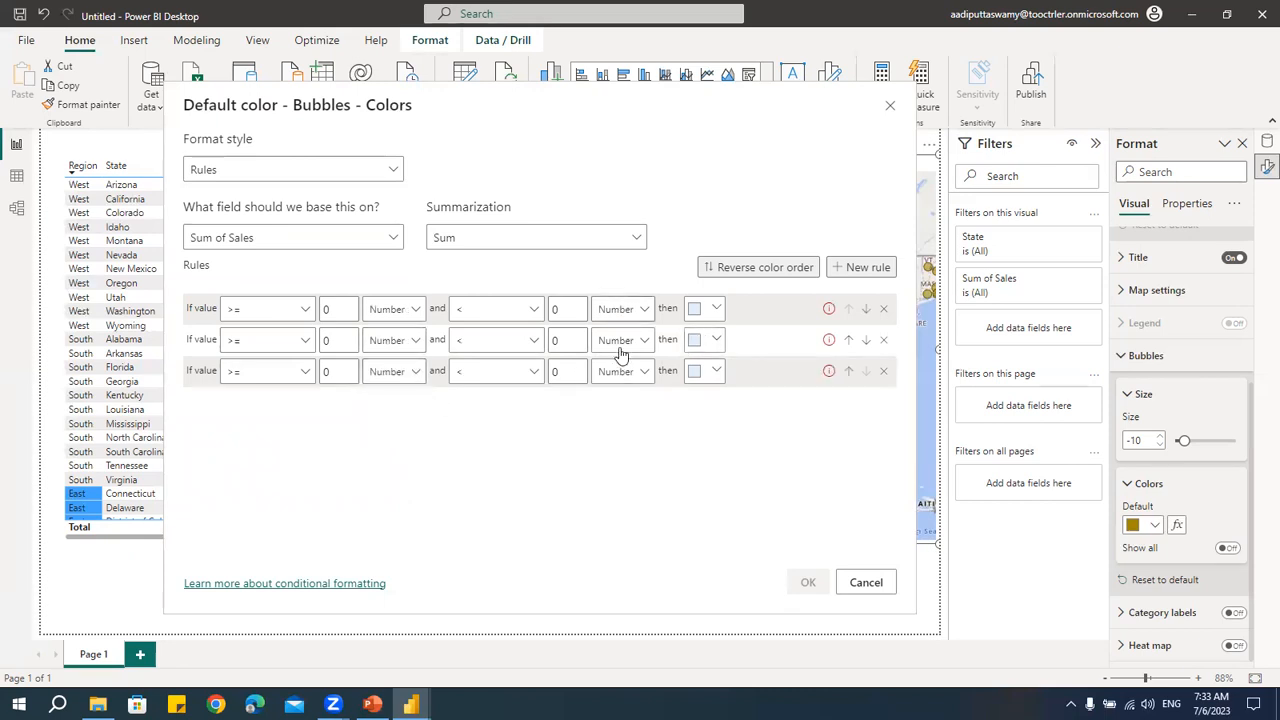
- Set the first colour rule's upper limit to 25000 and the second rule's range from 25000 to 75000
left_click(563, 308)
type("25000")
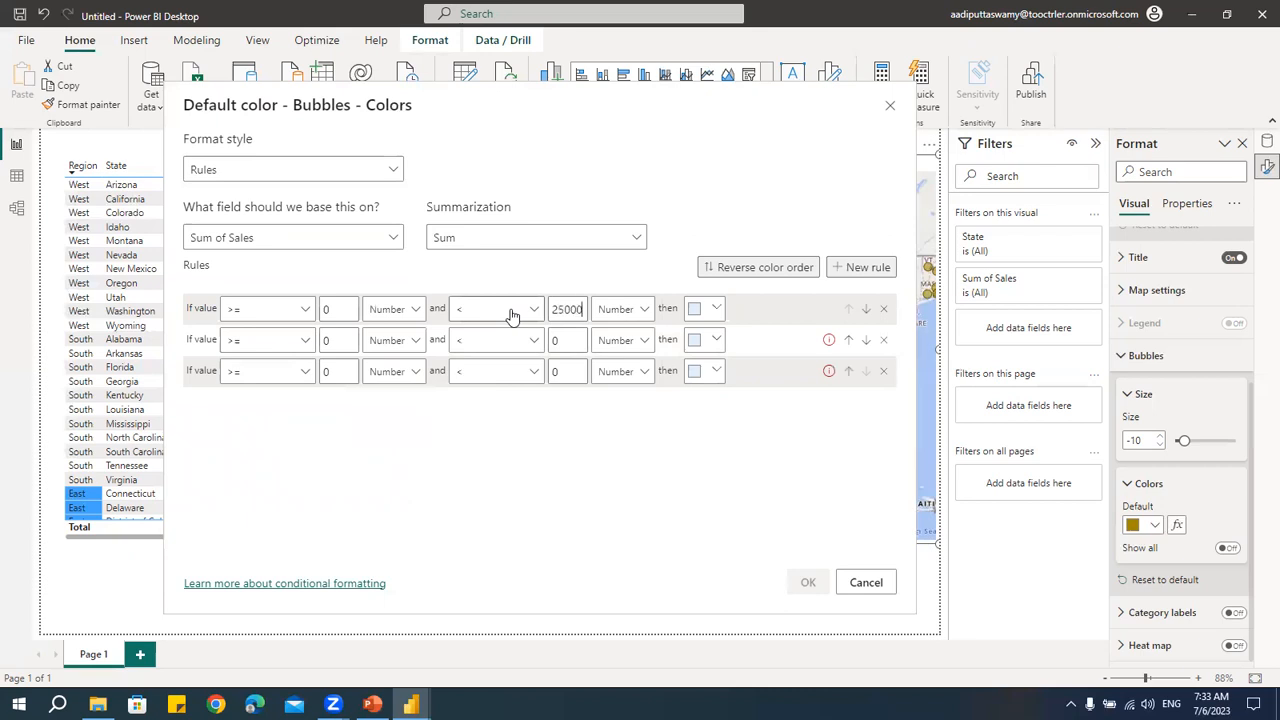
key("Tab")
key("Tab")
key("Tab")
key("Tab")
key("Tab")
key("Tab")
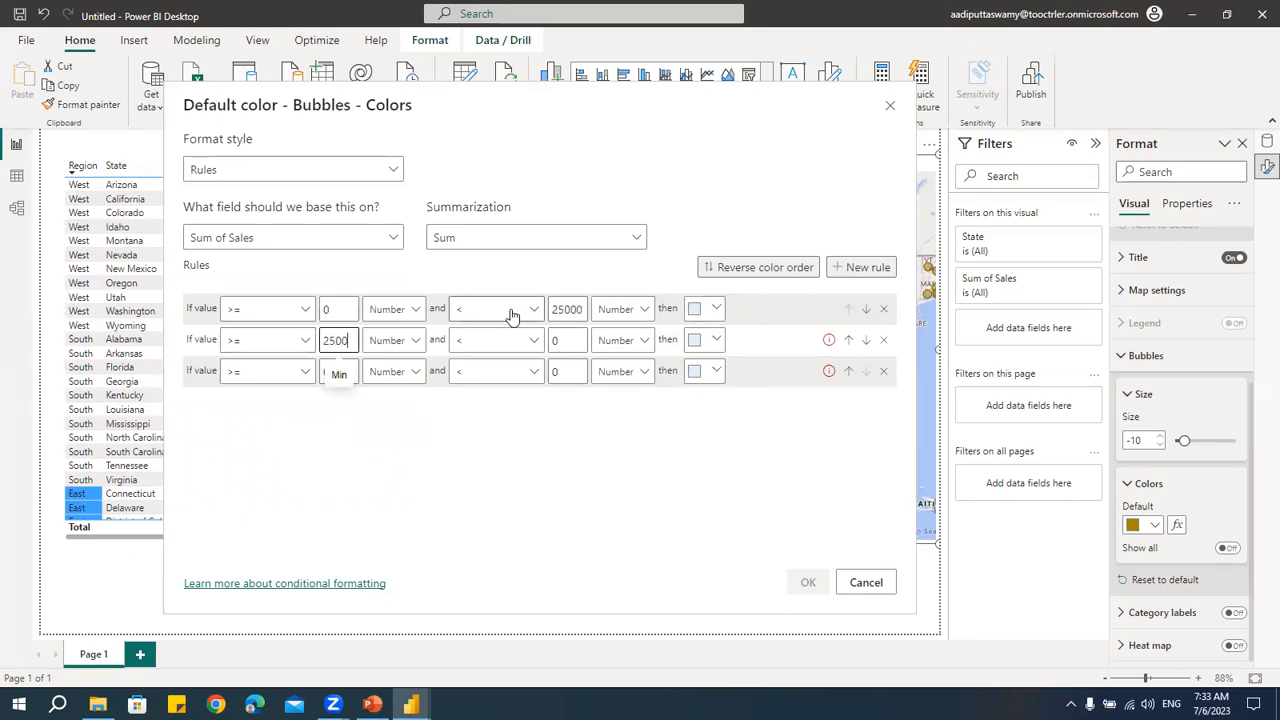
key("Tab")
key("Tab")
key("Tab")
type("75000")
- Set the third colour rule's lower limit to 75000 and its upper limit above the highest state sales
left_click(326, 371)
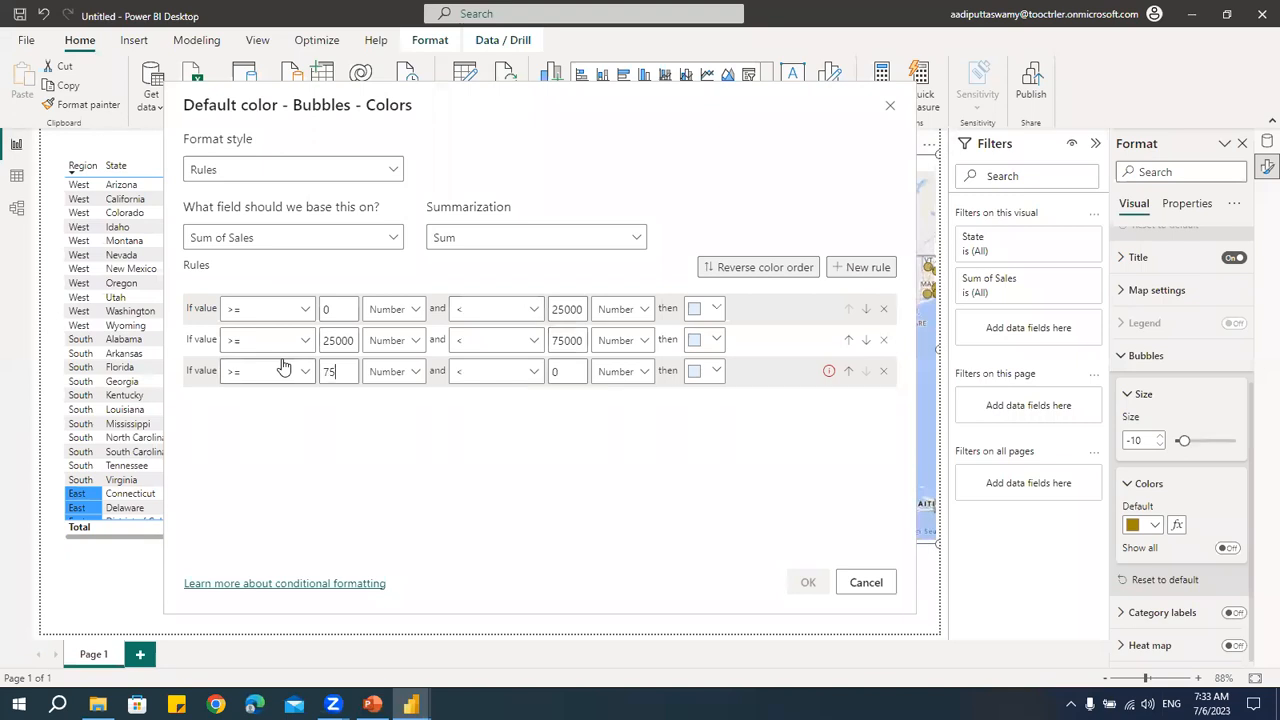
key("Tab")
key("Tab")
key("Tab")
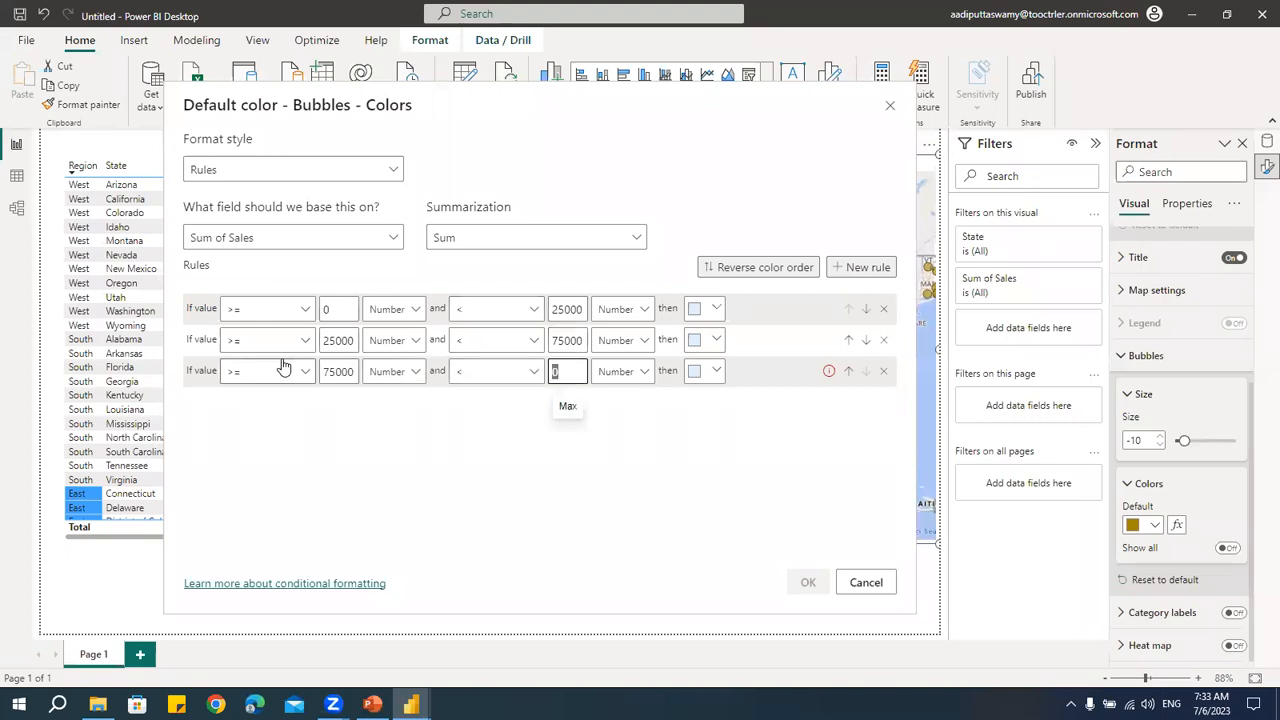
type("100000")
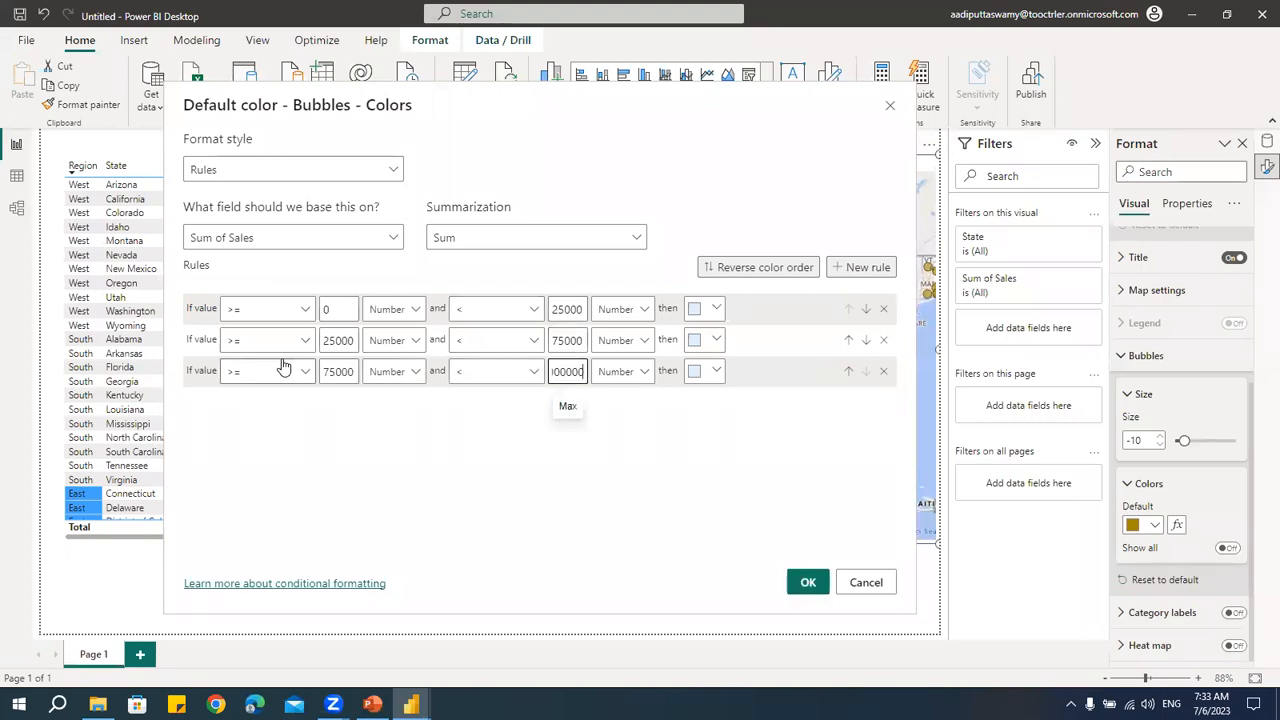
left_click(664, 456)
- Set the first rule's colour to custom red with RGB 255, 0, 0
left_click(701, 317)
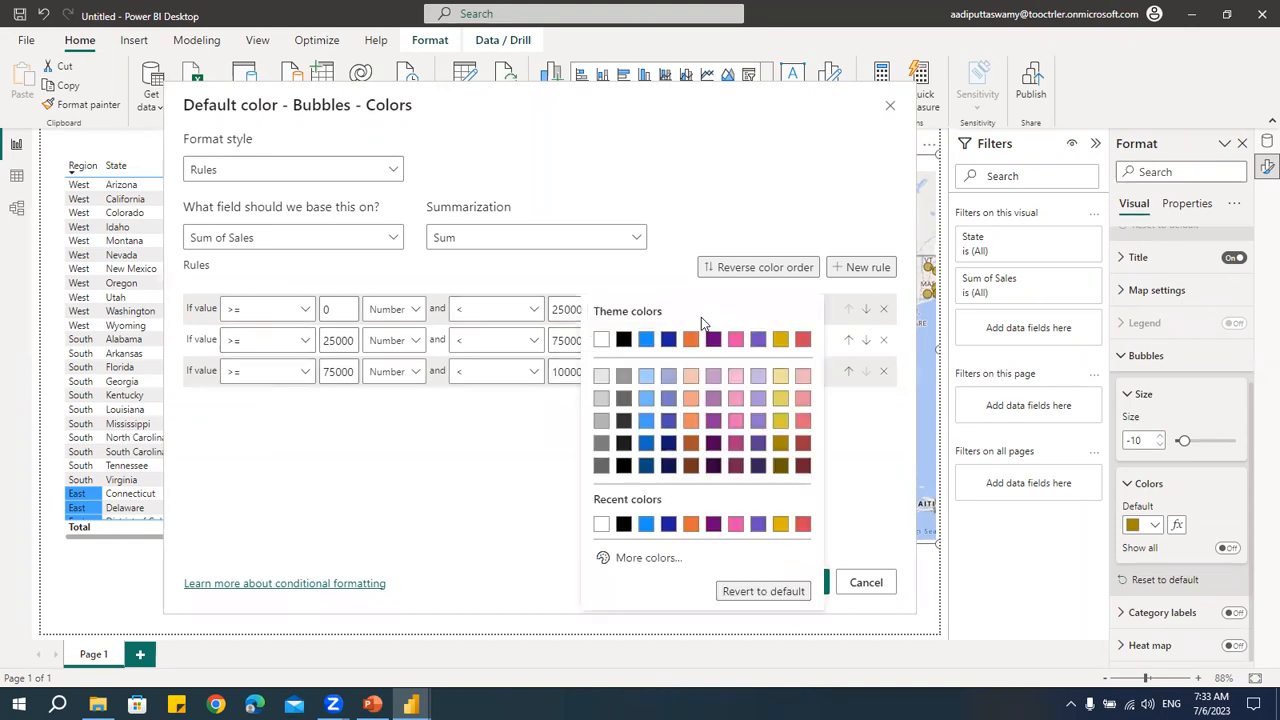
left_click(651, 557)
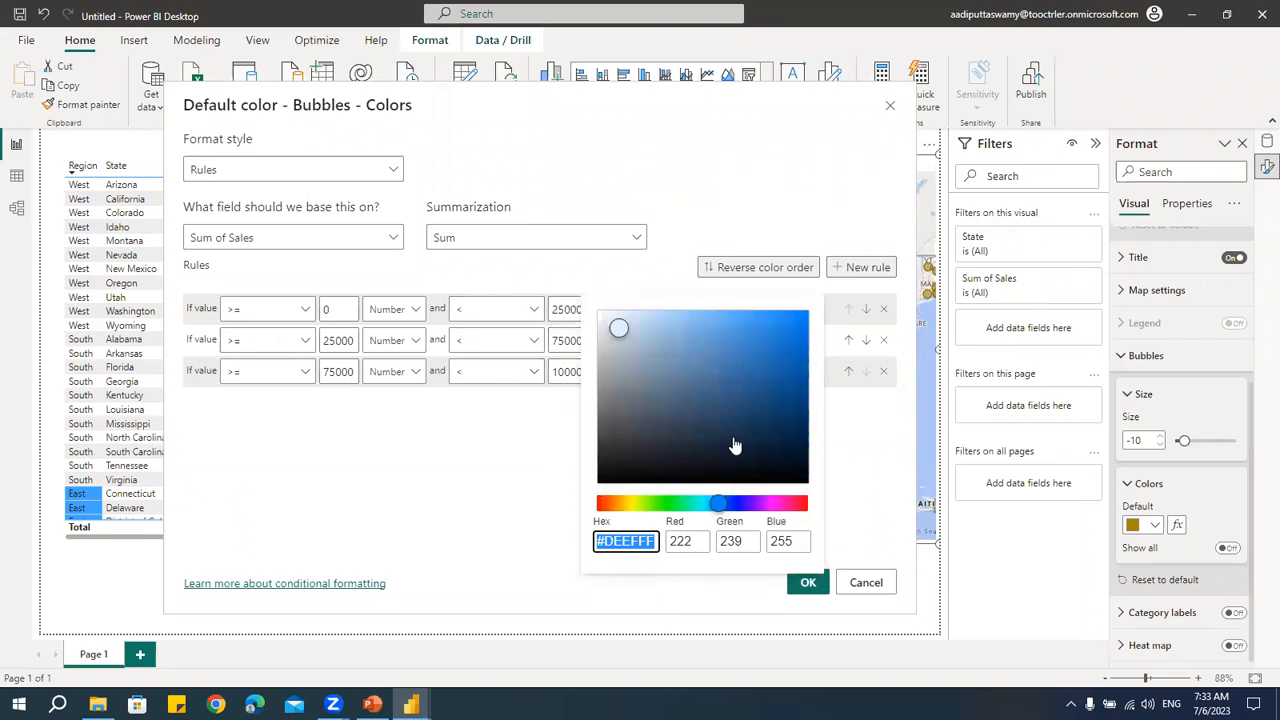
left_click(686, 540)
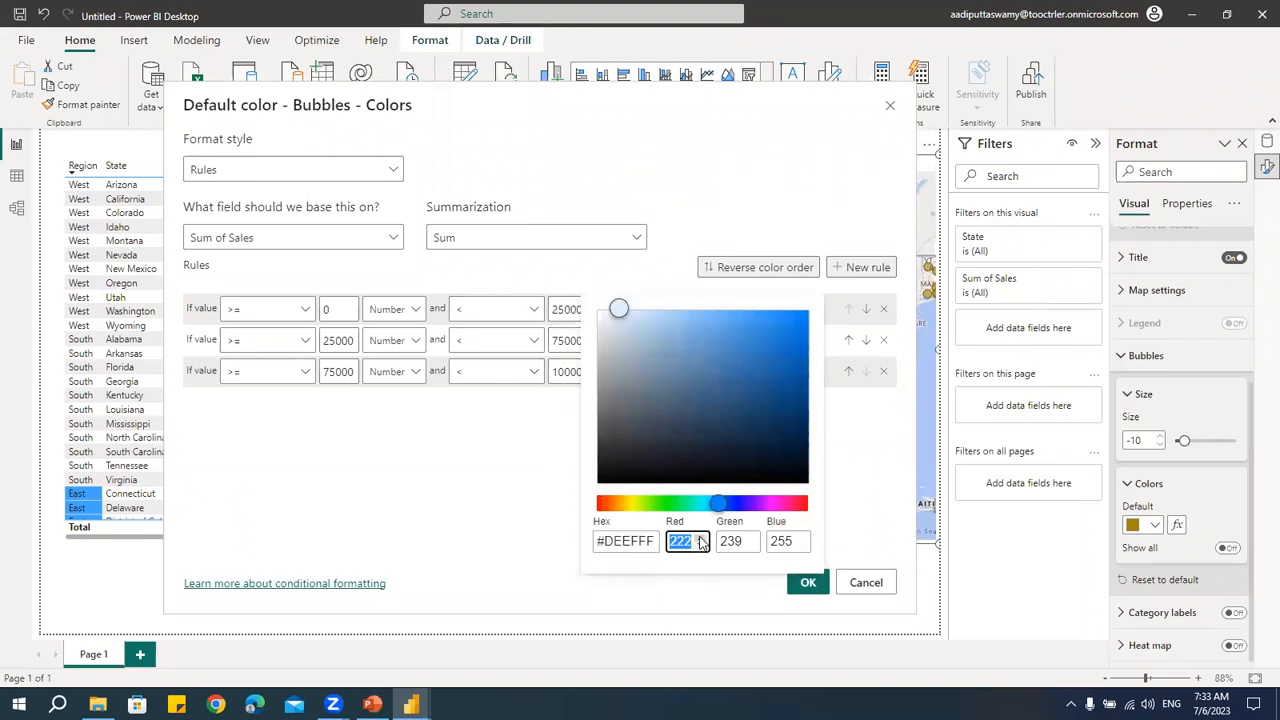
type("0")
key("Tab")
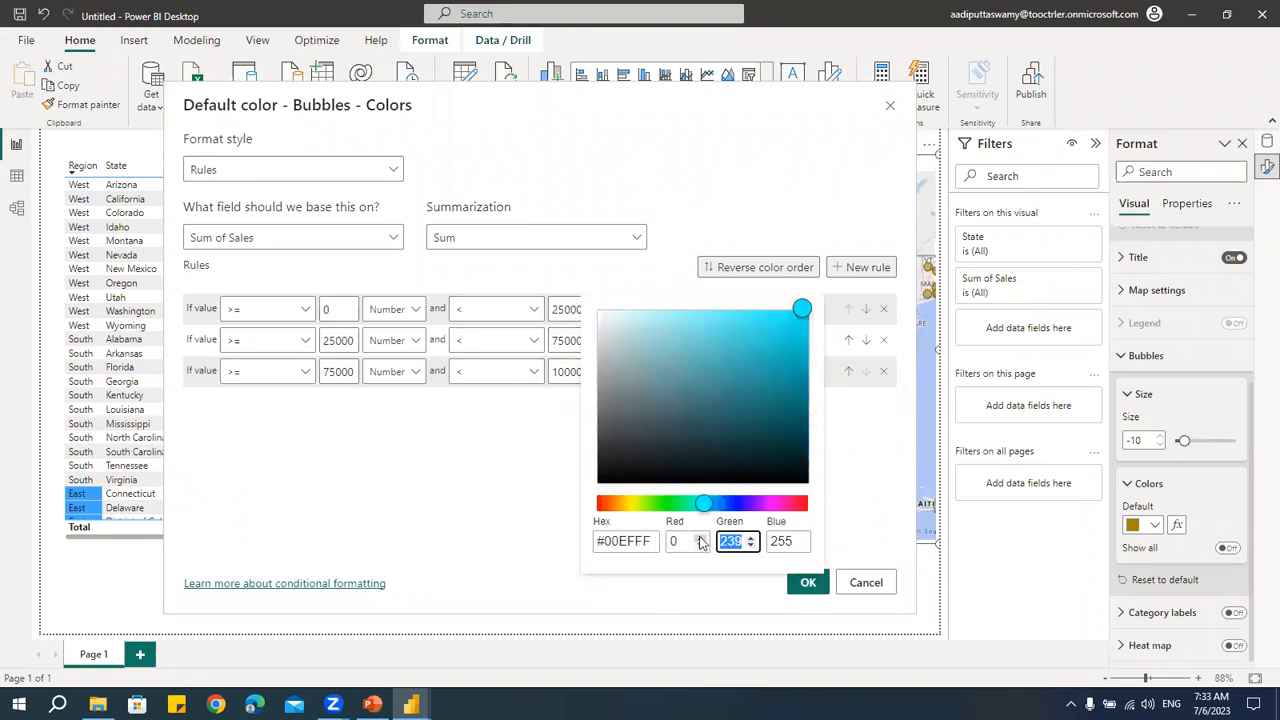
left_click(700, 541)
type("255")
key("Tab")
type("0")
key("Tab")
type("0")
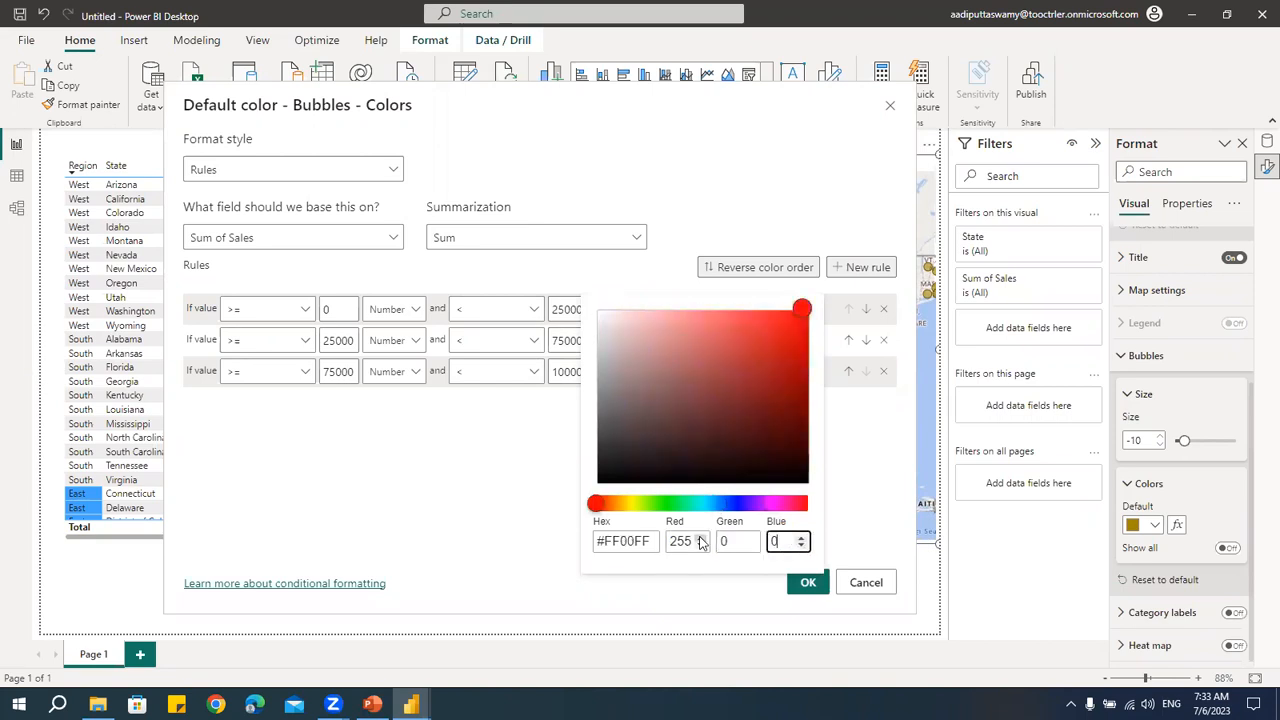
left_click(557, 493)
- Set the second rule's colour to custom blue with RGB 0, 0, 255
left_click(718, 340)
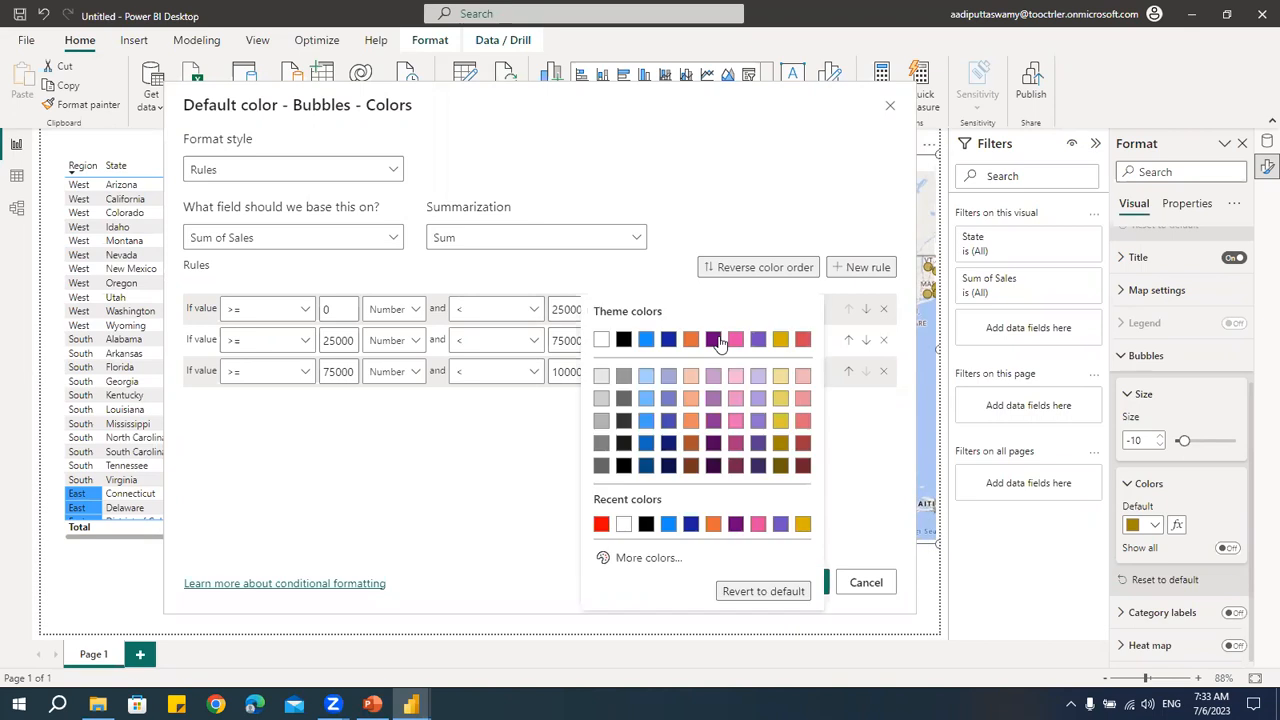
left_click(625, 557)
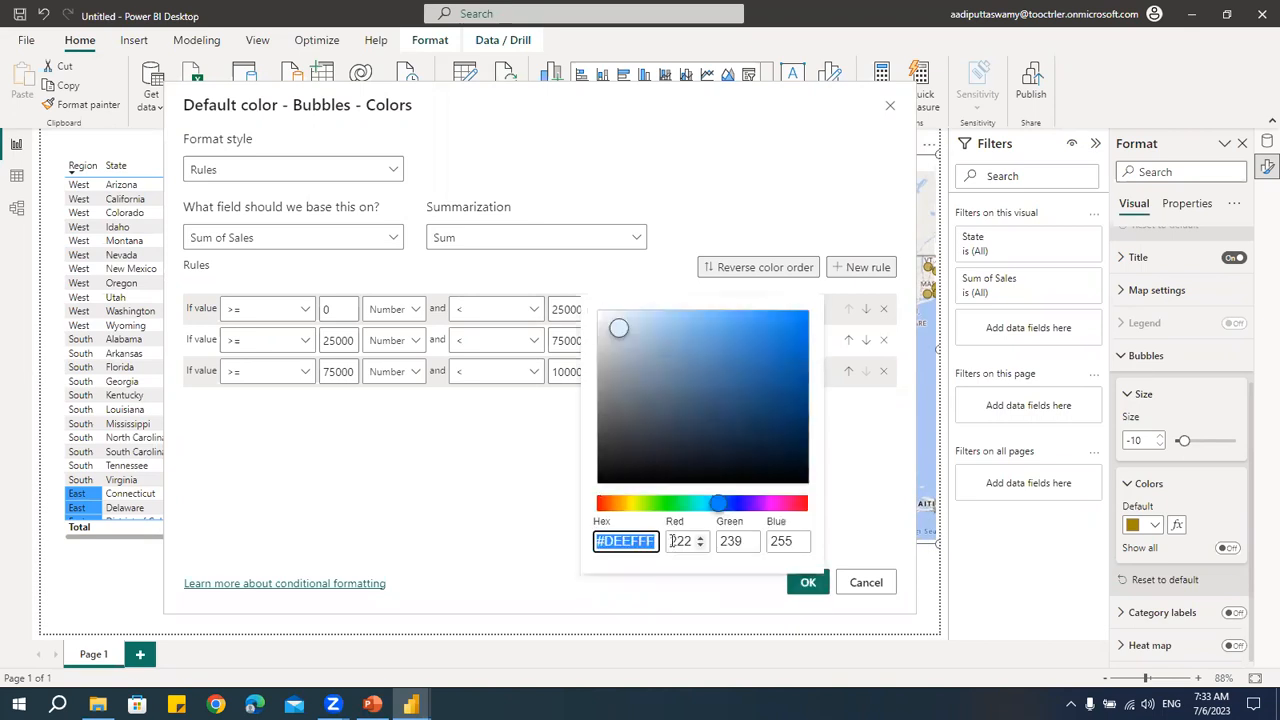
left_click(672, 541)
type("0")
key("Tab")
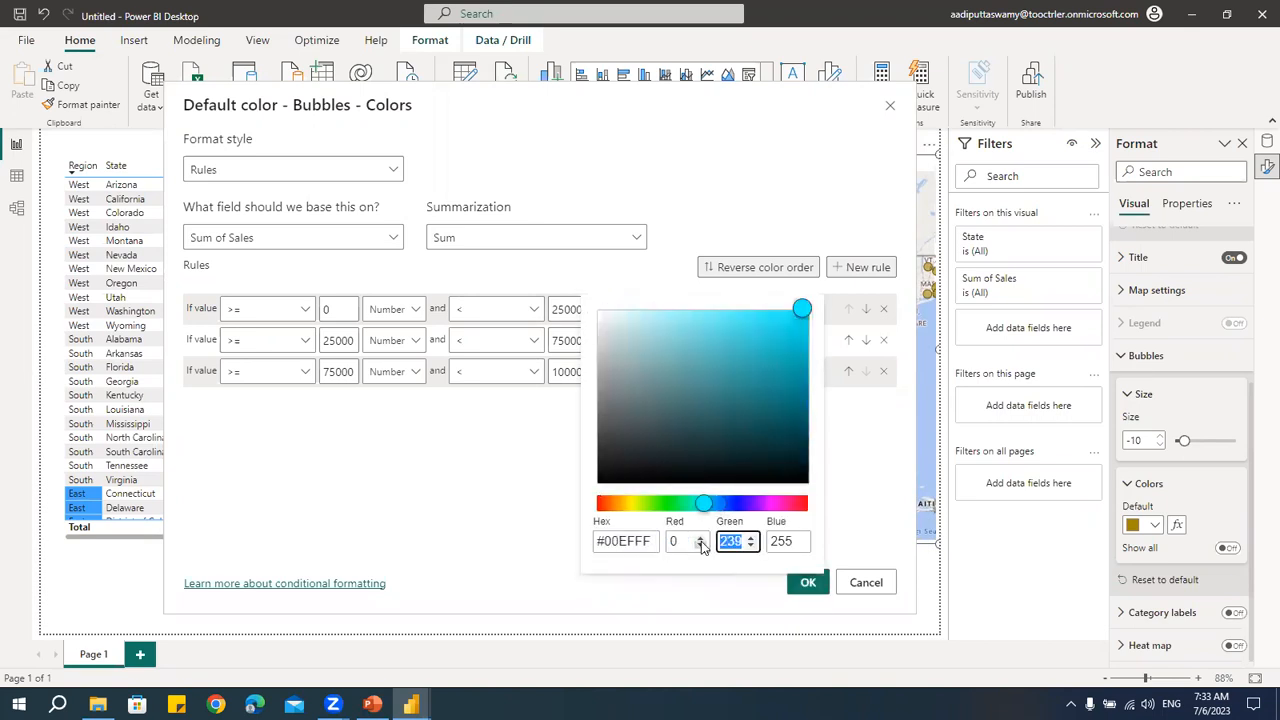
type("0")
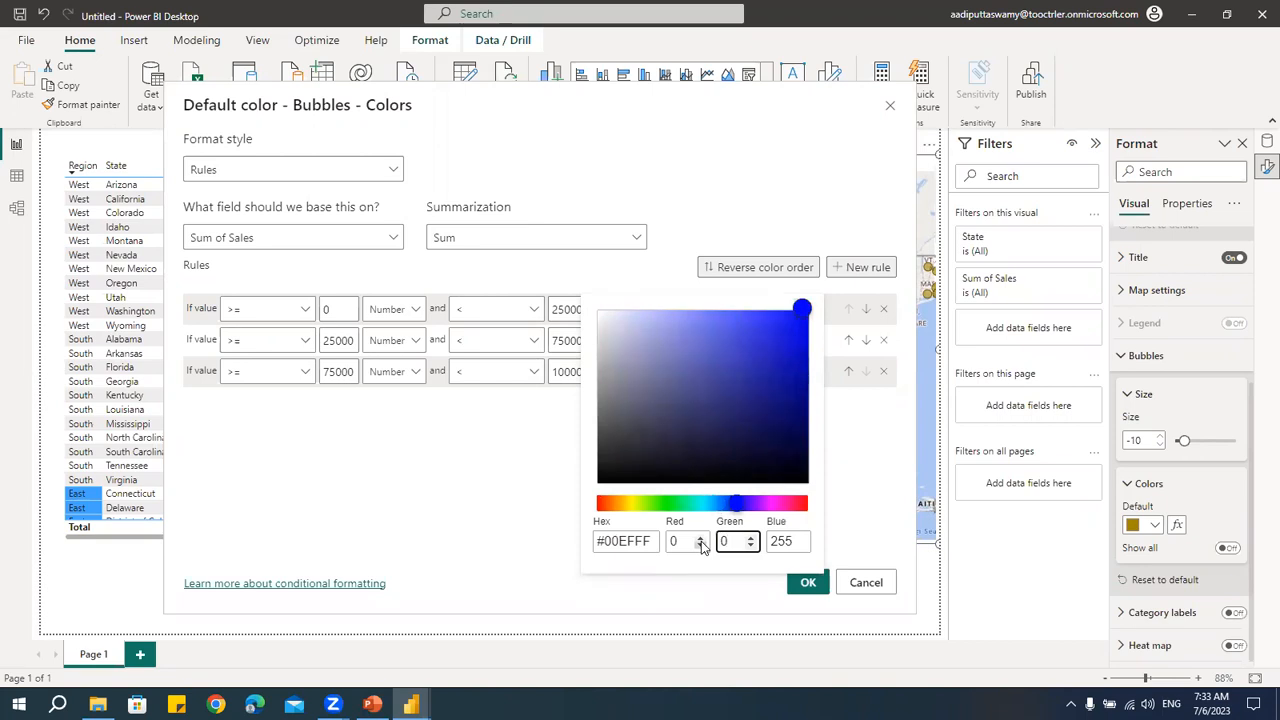
left_click(538, 535)
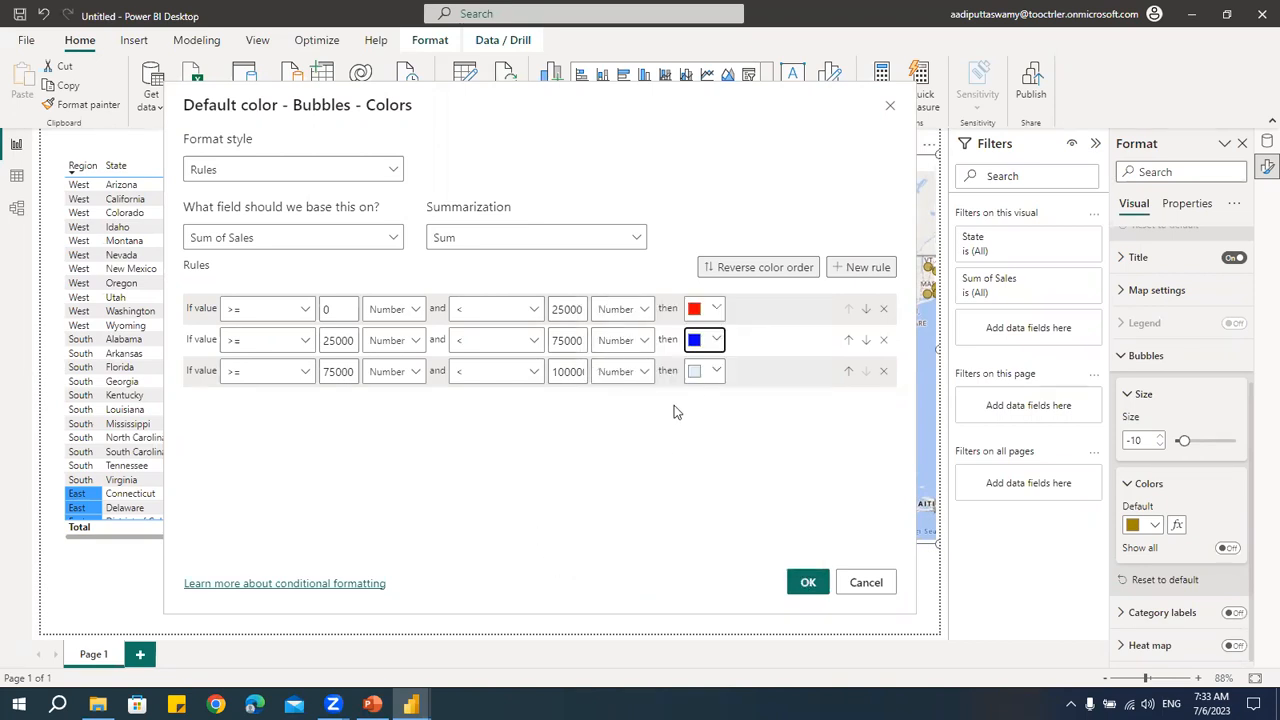
- Set the third rule's colour to green #00FF00 and apply the rules to the map bubbles
left_click(714, 371)
left_click(672, 346)
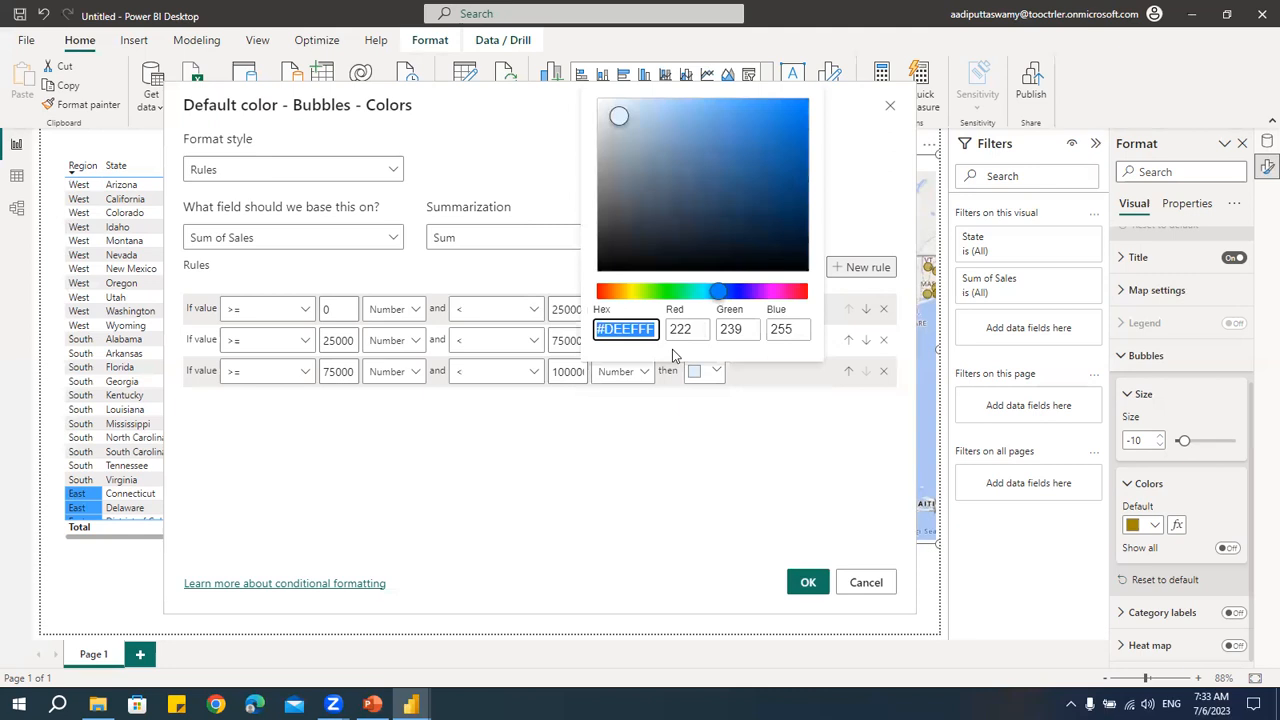
left_click(605, 329)
left_click_drag(605, 329, 670, 330)
type("00ff00")
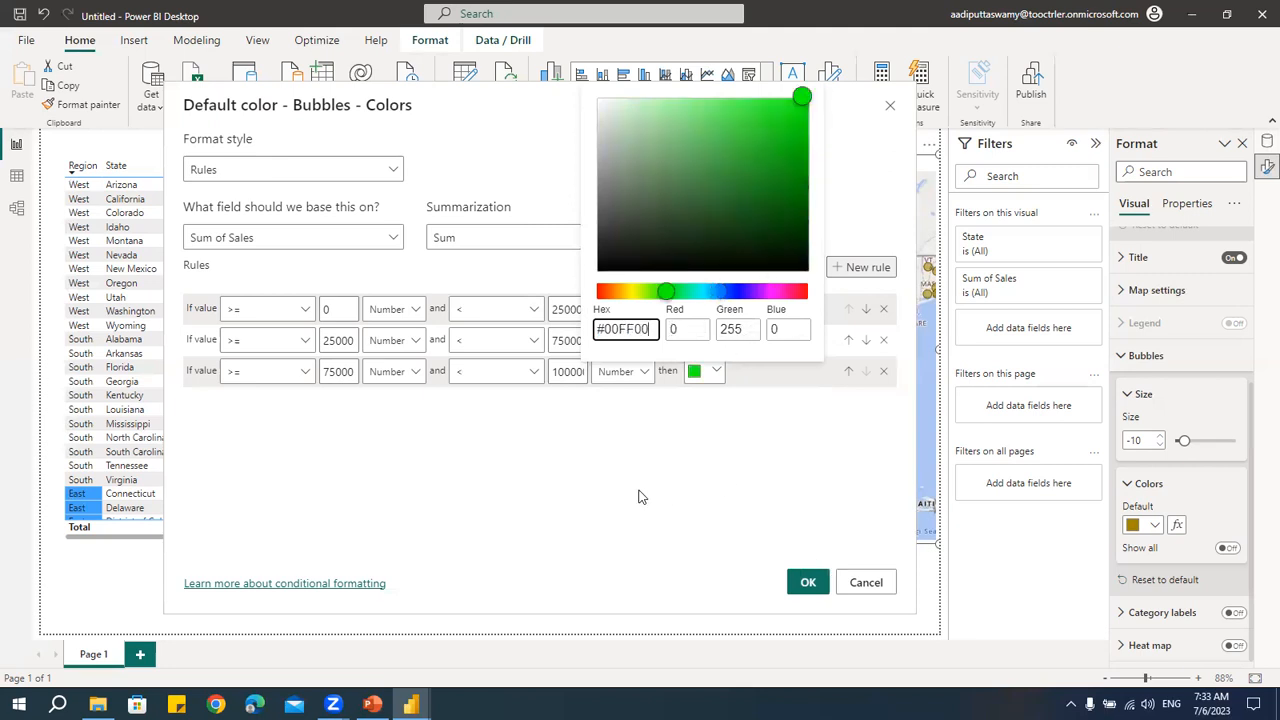
left_click(564, 450)
left_click(810, 586)
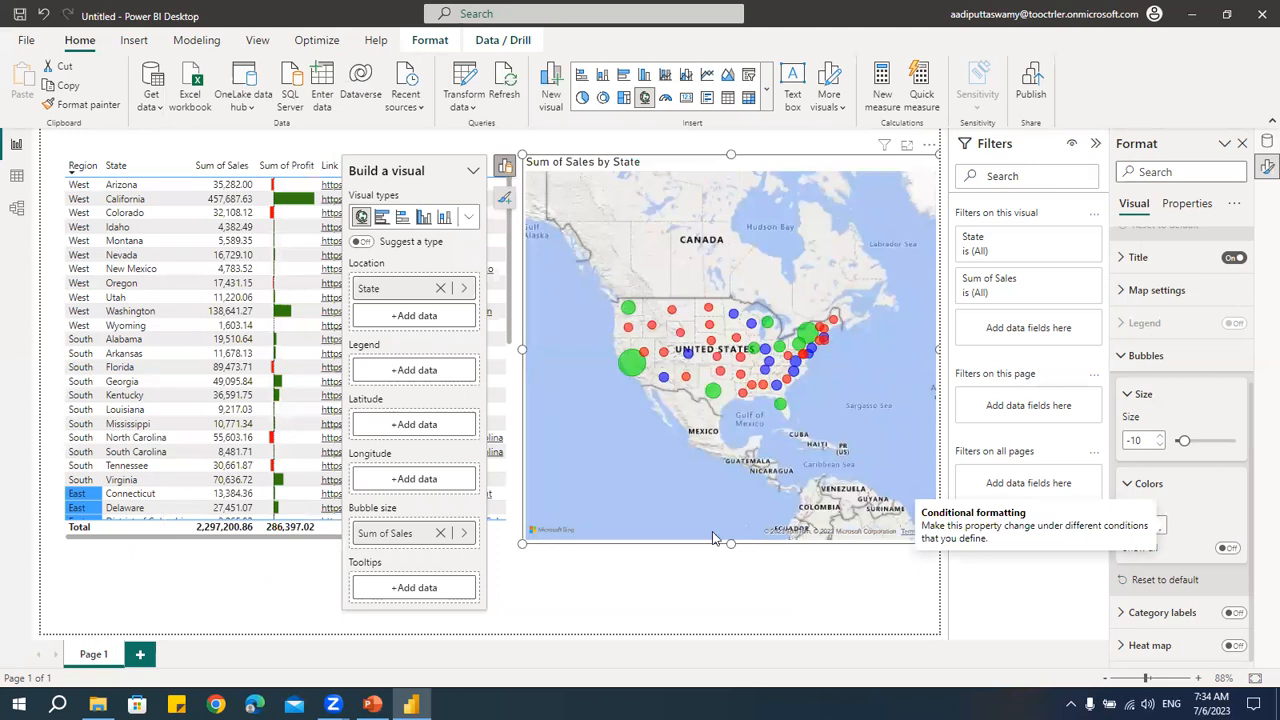
- Shorten the map visual from its lower edge and frame the contiguous United States in it
left_click_drag(729, 543, 770, 381)
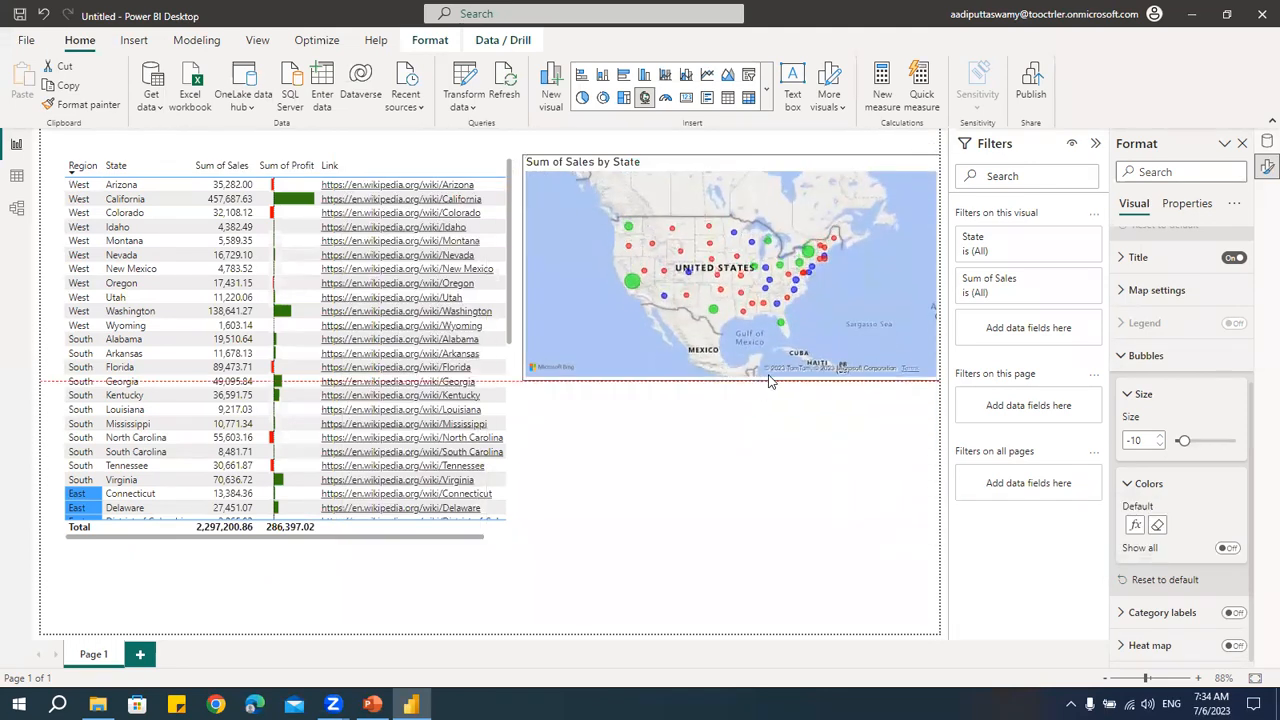
left_click_drag(815, 338, 826, 317)
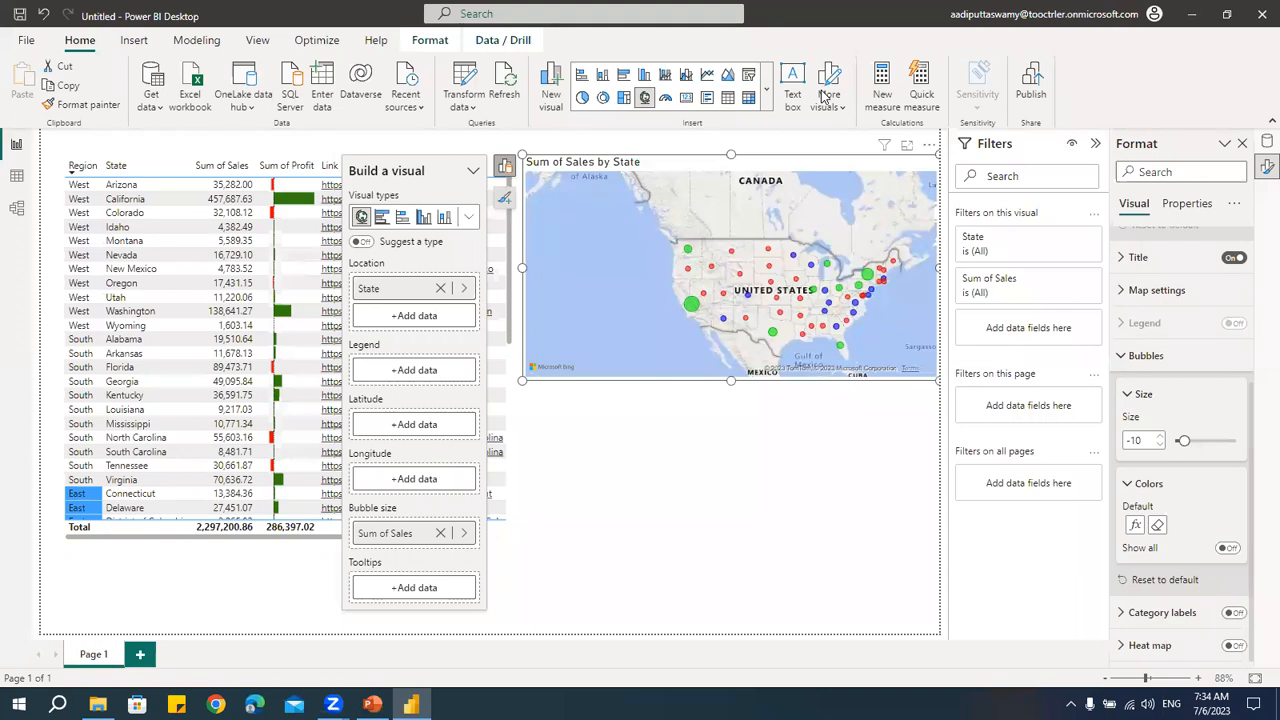
left_click_drag(870, 328, 812, 292)
scroll(812, 292, "up", 3)
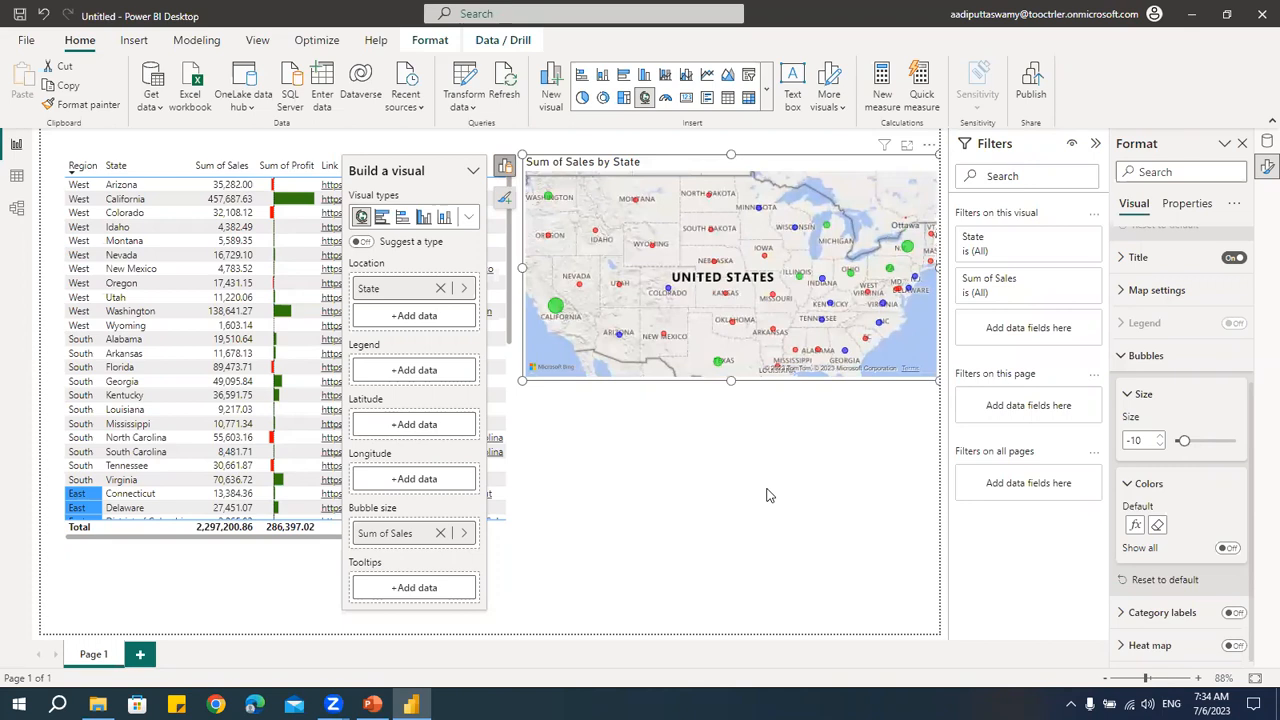
left_click(725, 489)
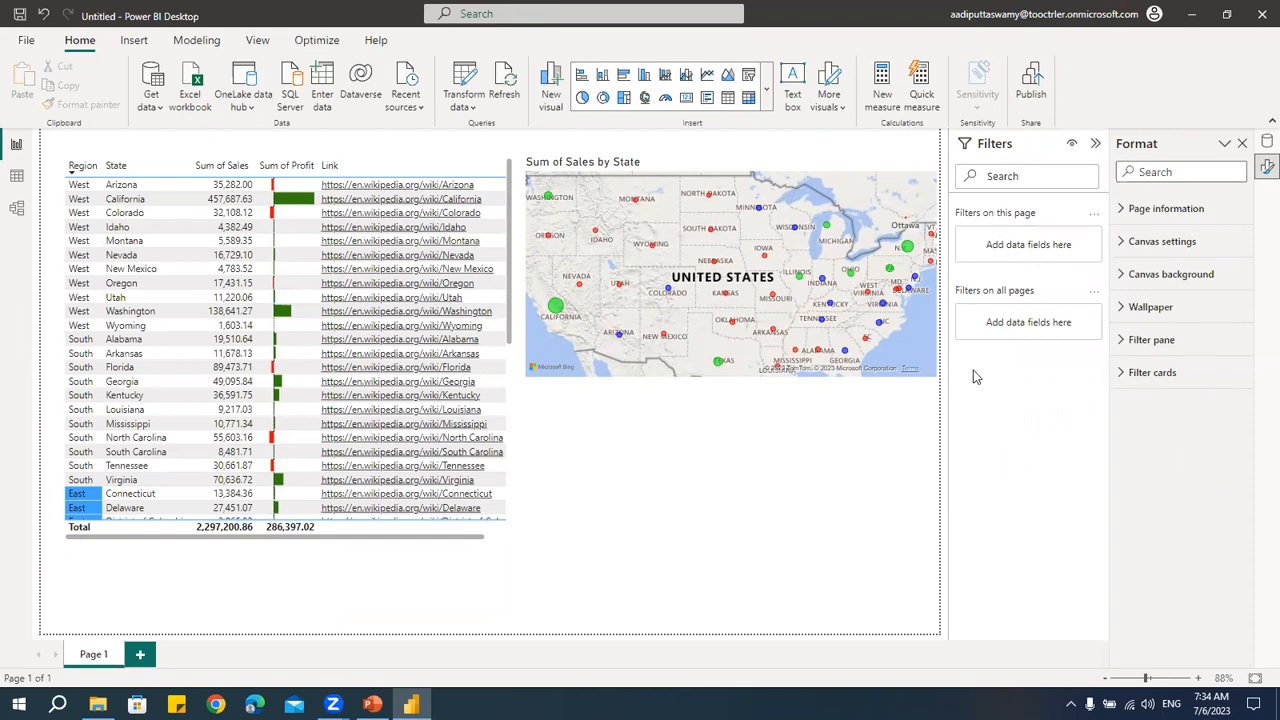
- Add a new report page and insert an enlarged clustered column chart on it
left_click(769, 95)
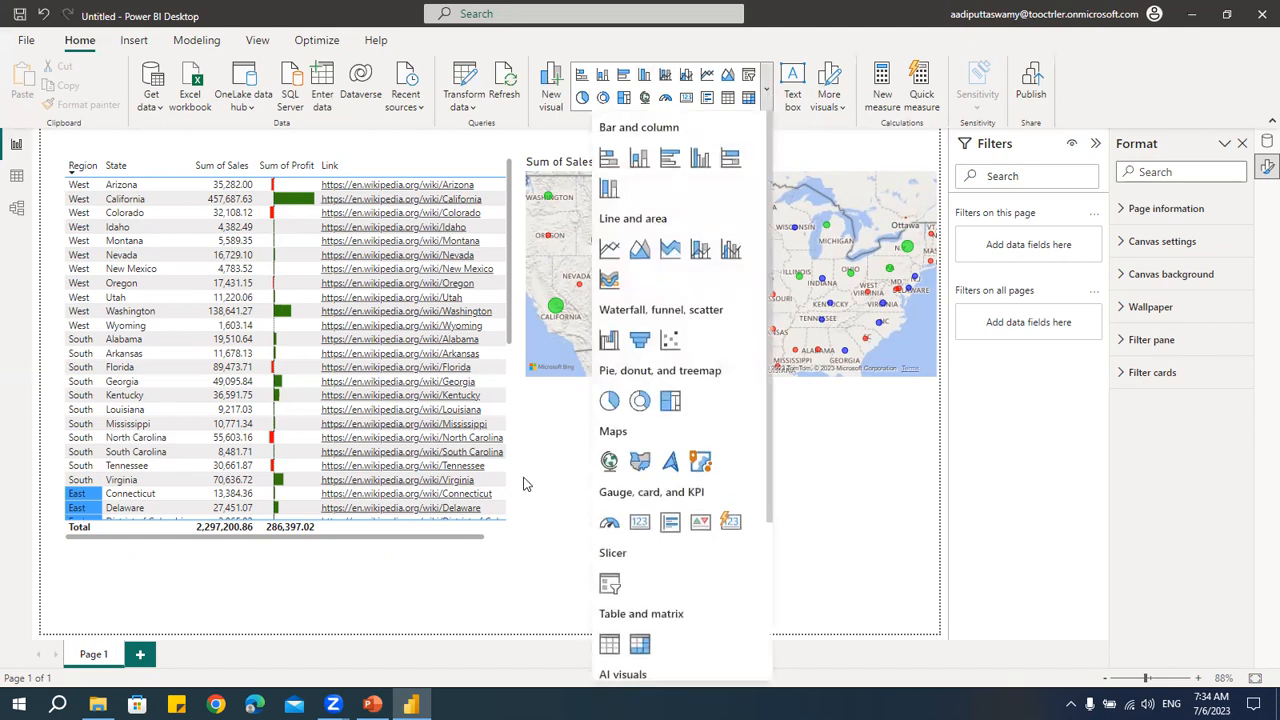
left_click(141, 655)
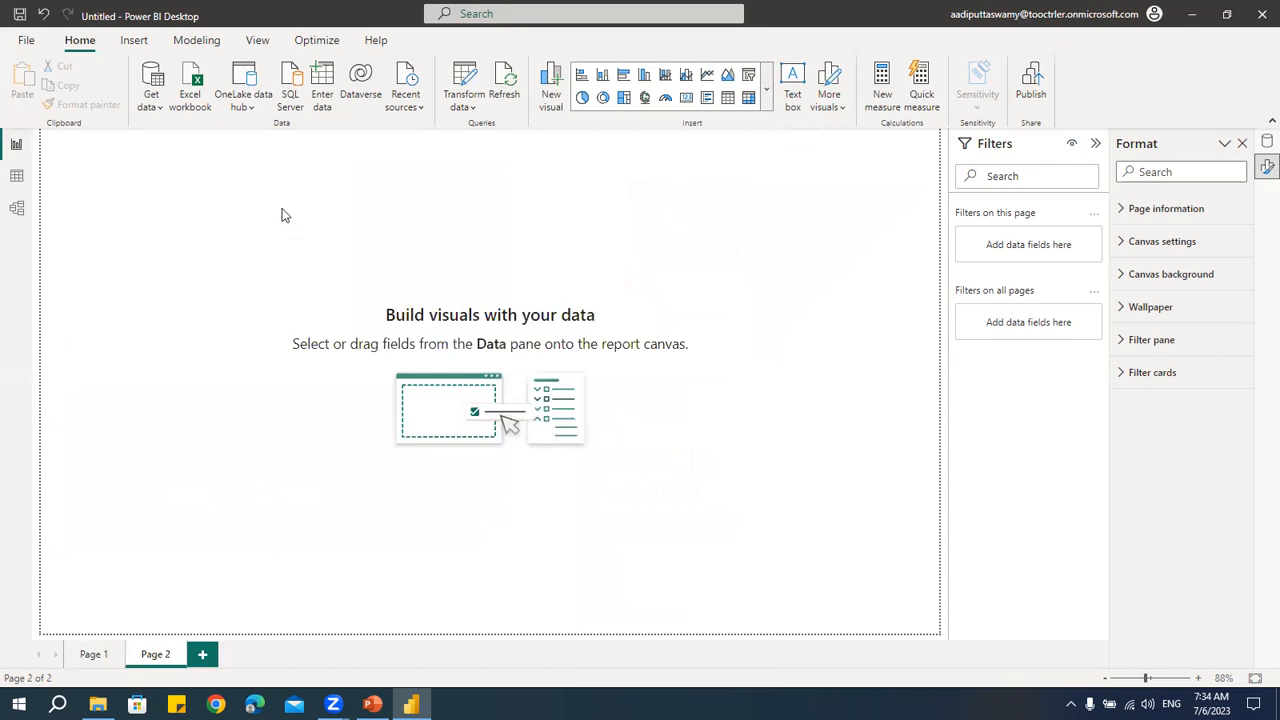
left_click(644, 75)
left_click_drag(232, 158, 315, 219)
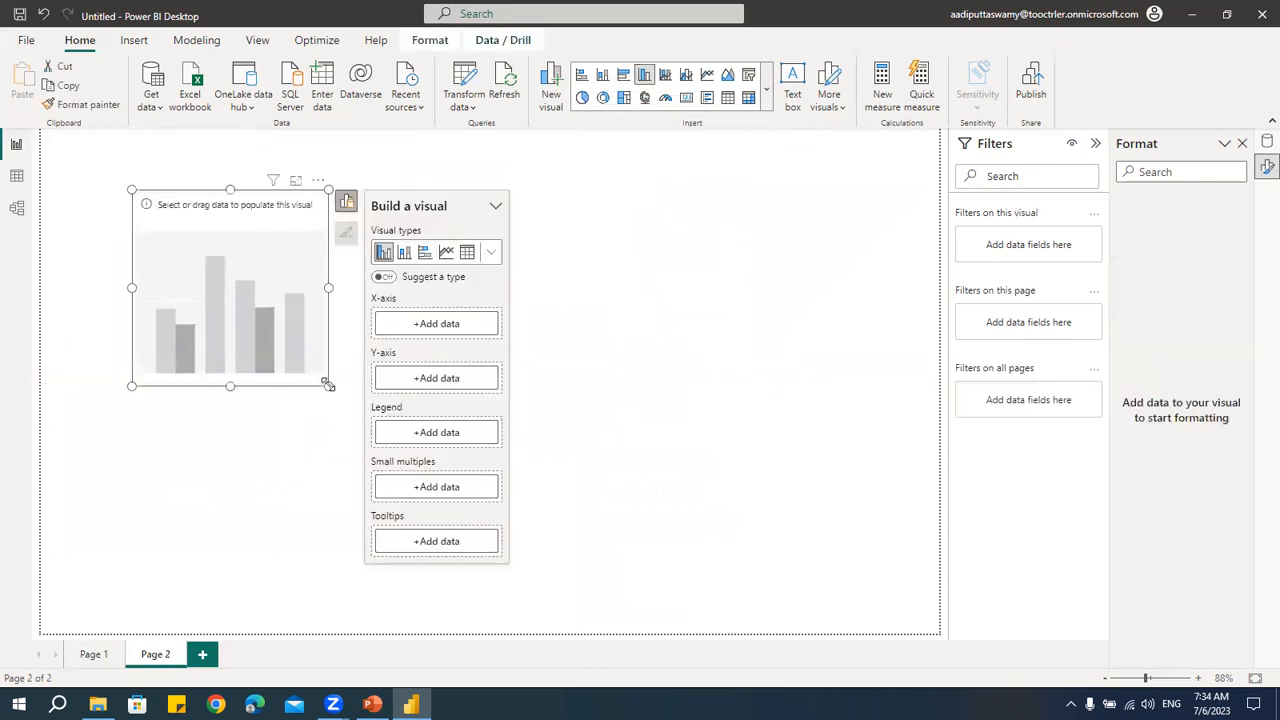
left_click_drag(329, 386, 639, 501)
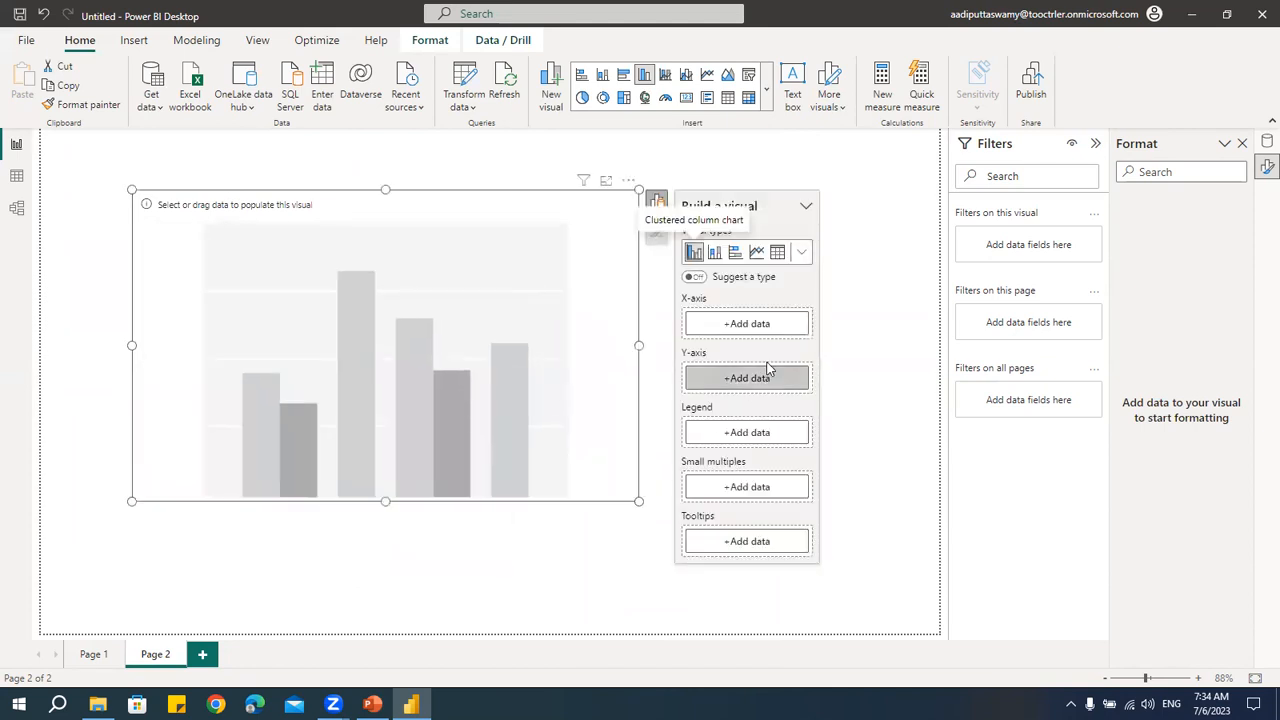
- Plot Sales on the Y-axis by State on the X-axis, and reposition and enlarge the column chart to fill most of the page
left_click(741, 326)
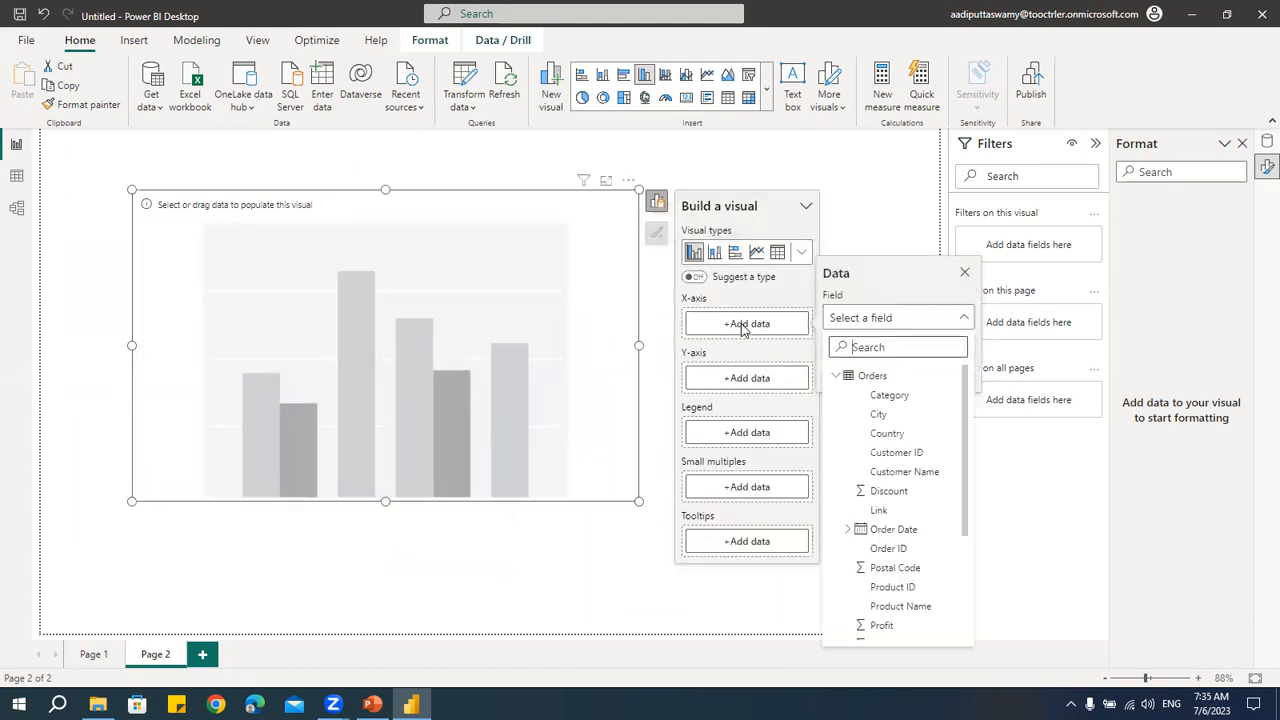
scroll(880, 560, "down", 3)
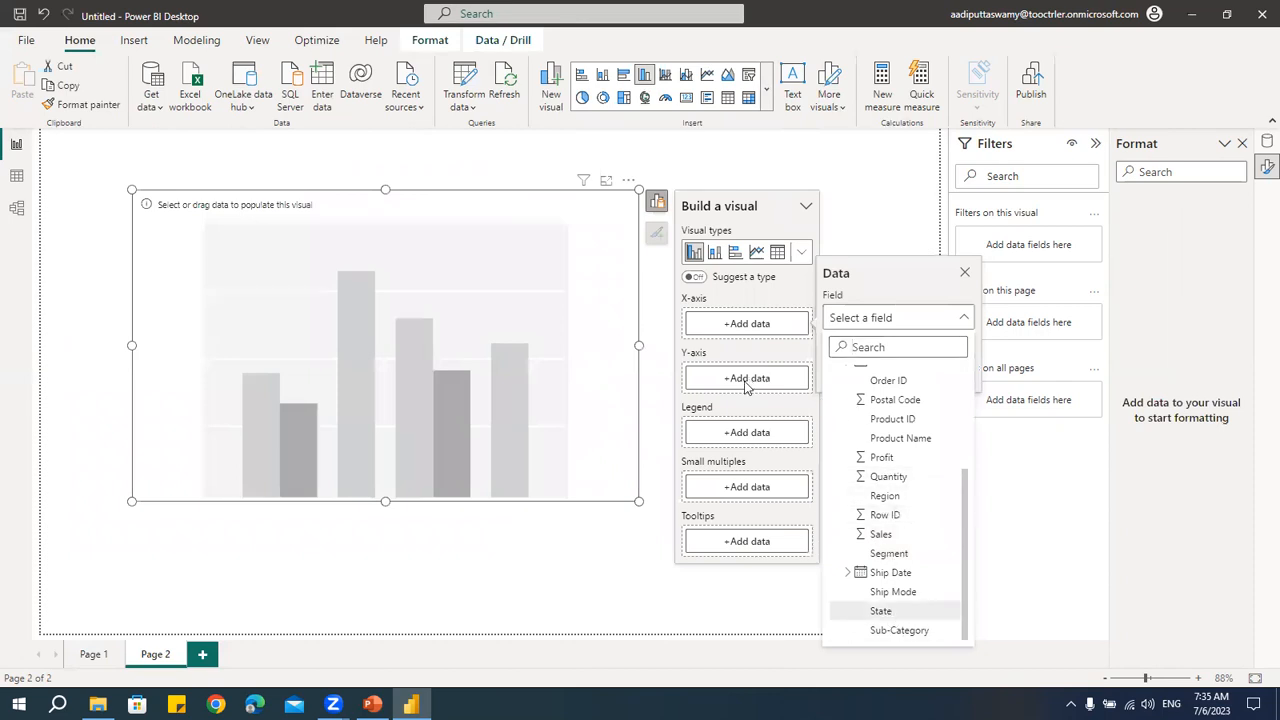
left_click(727, 410)
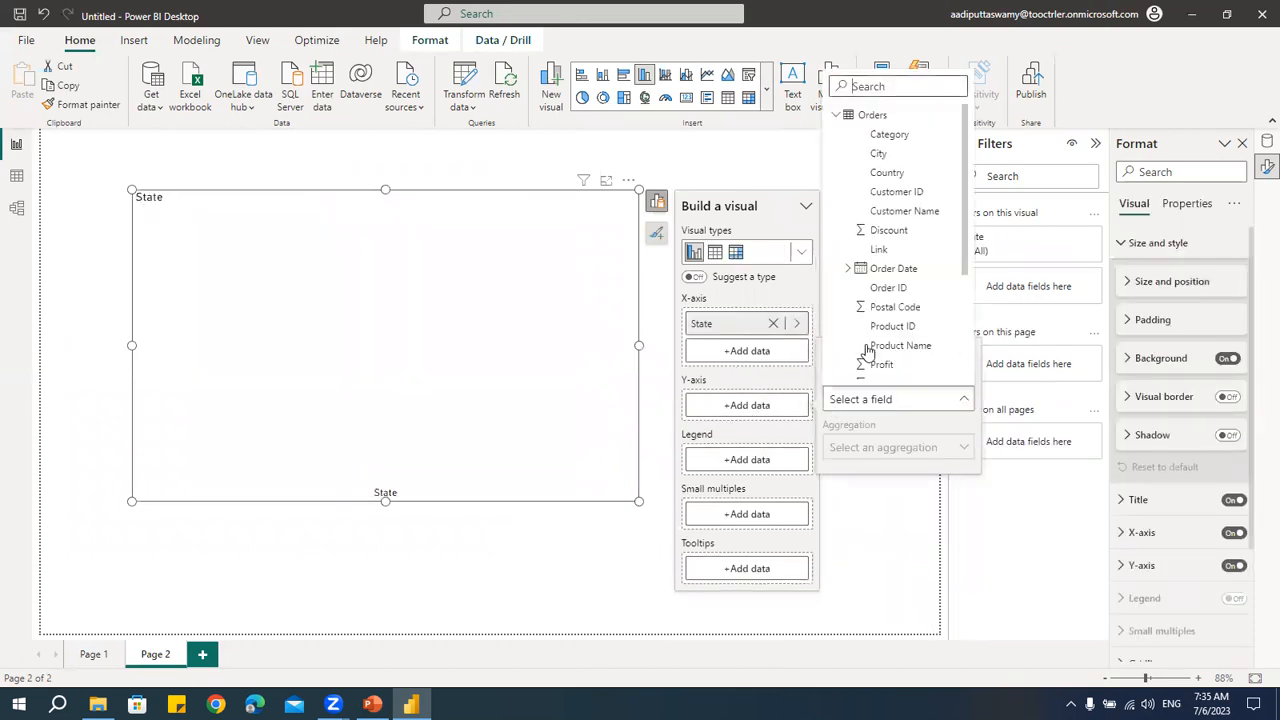
scroll(880, 268, "down", 3)
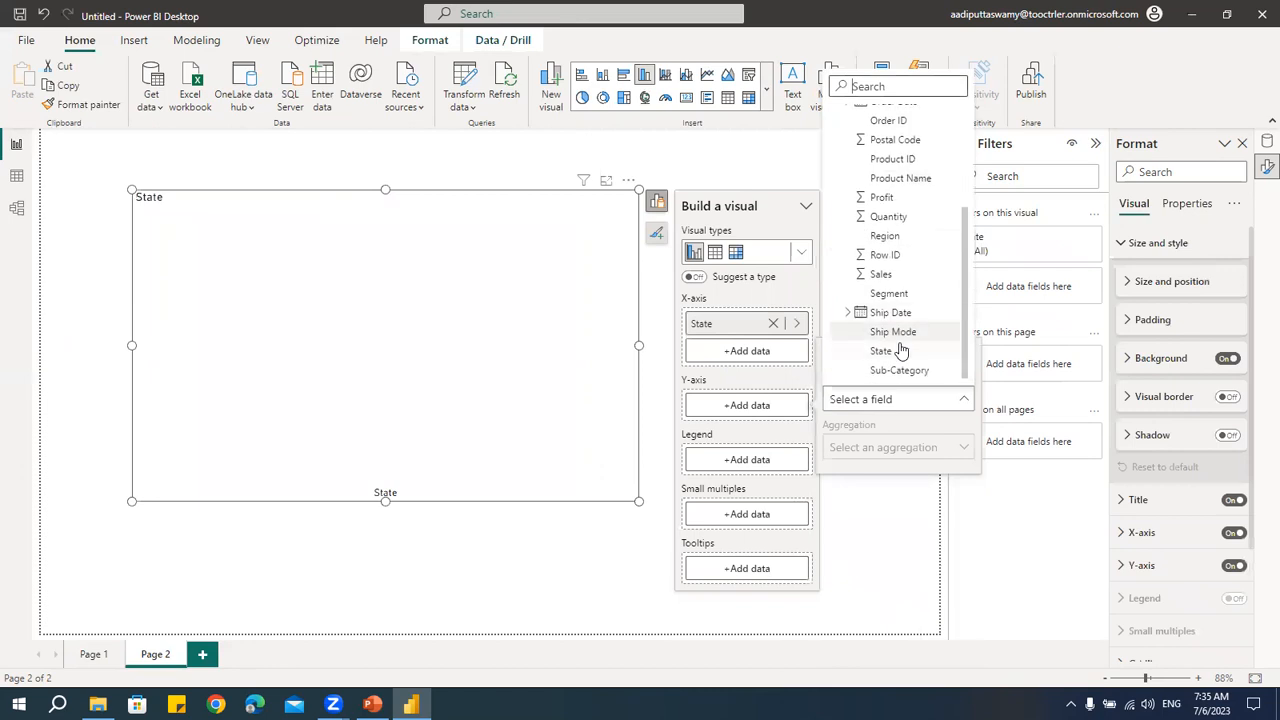
left_click(901, 272)
left_click_drag(395, 179, 340, 150)
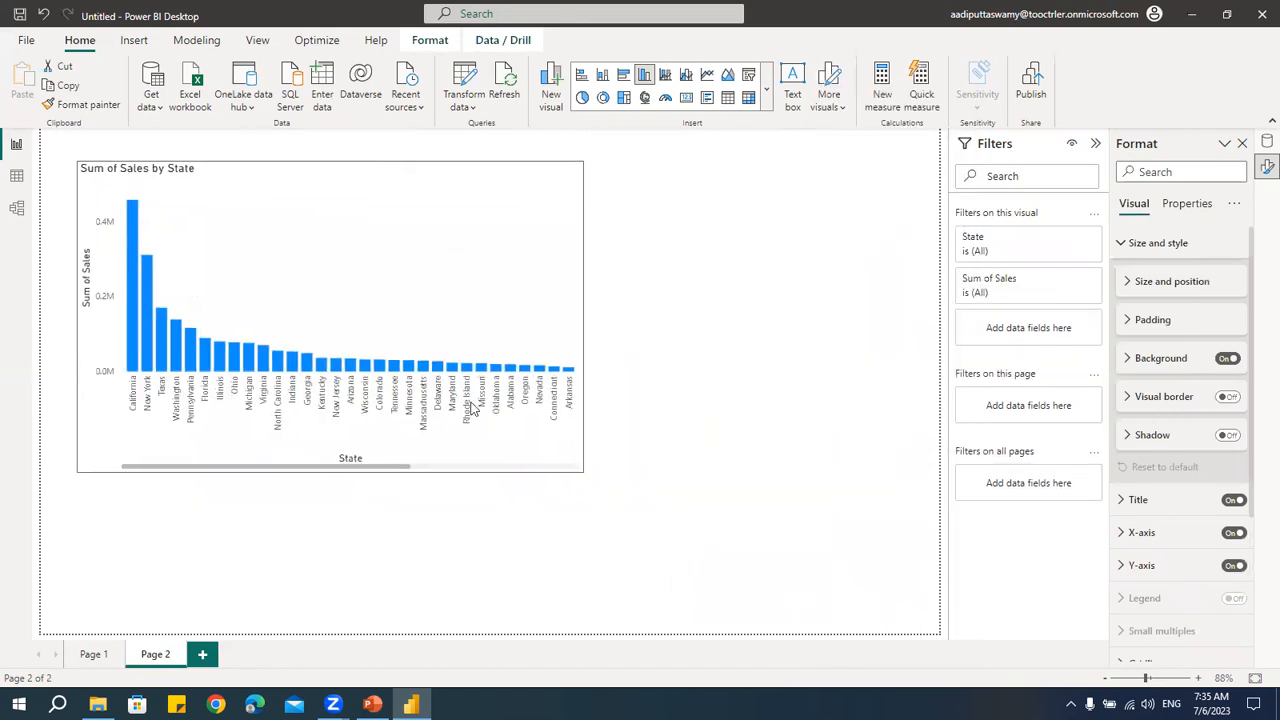
left_click_drag(584, 474, 810, 557)
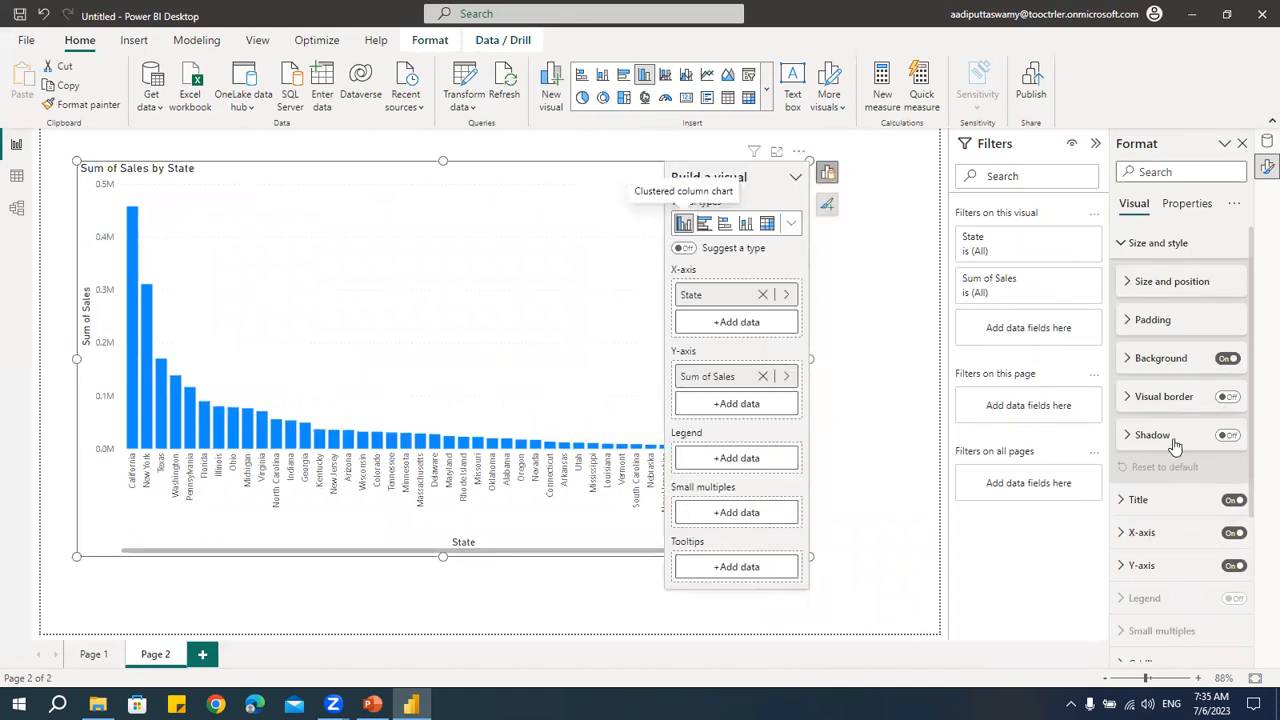
- Open the conditional formatting settings for the default colour of the chart's columns
left_click(135, 341)
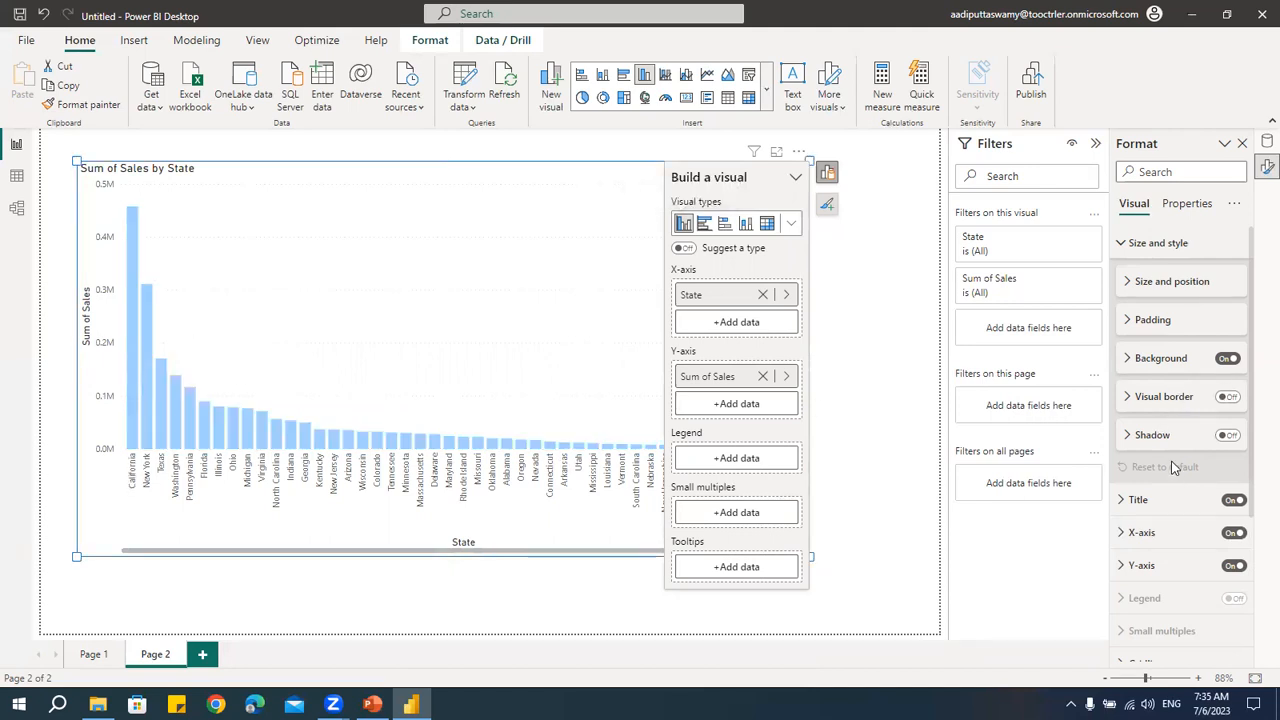
scroll(1175, 468, "down", 3)
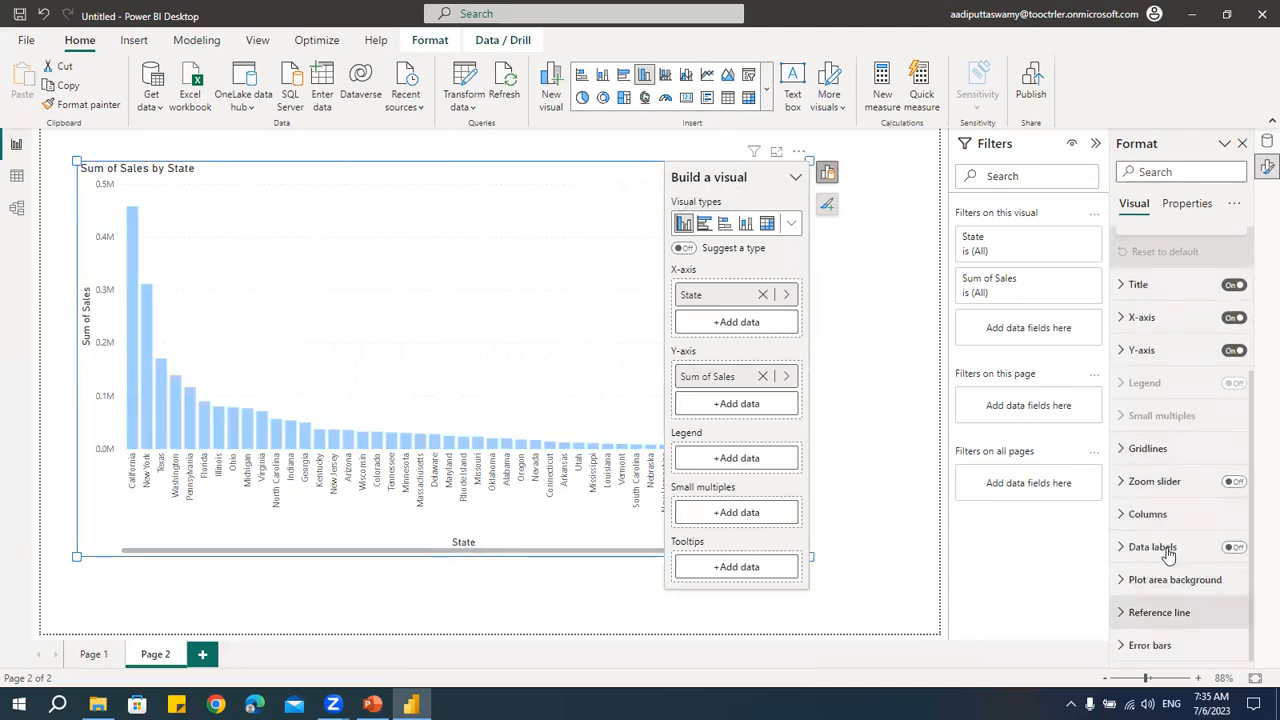
left_click(525, 372)
key("Escape")
left_click(757, 394)
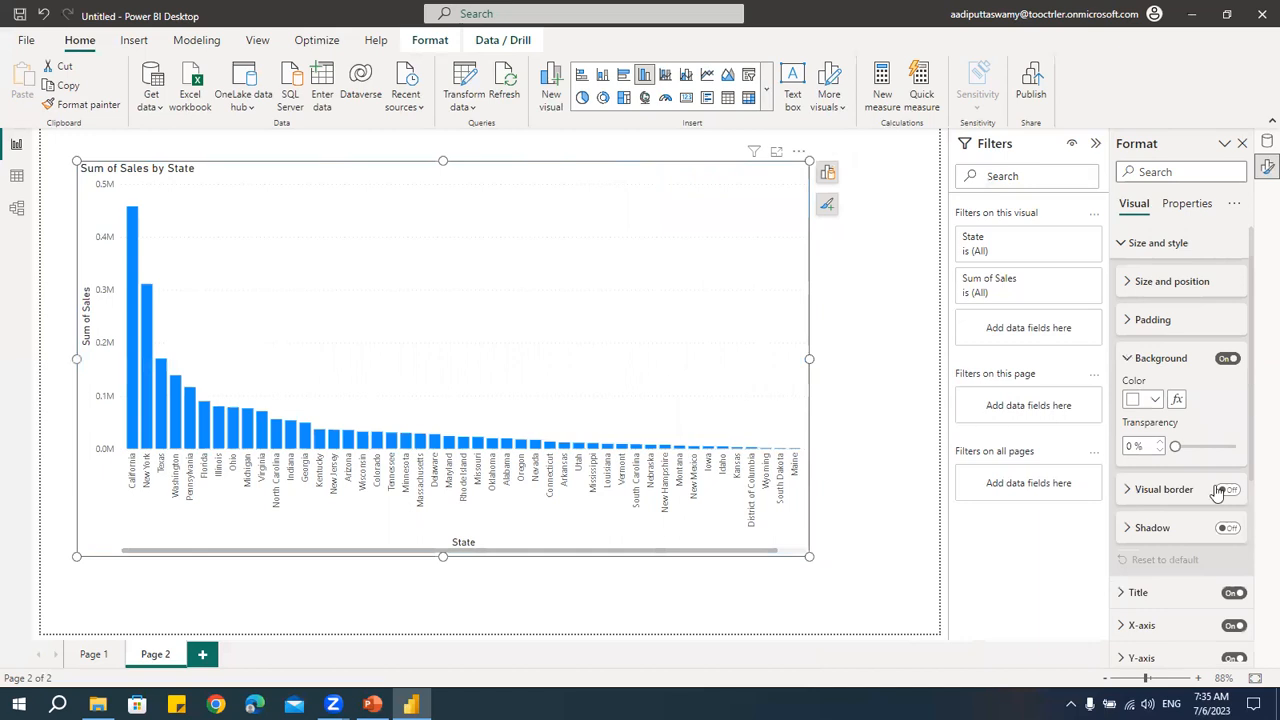
scroll(1195, 560, "down", 3)
scroll(1175, 470, "up", 2)
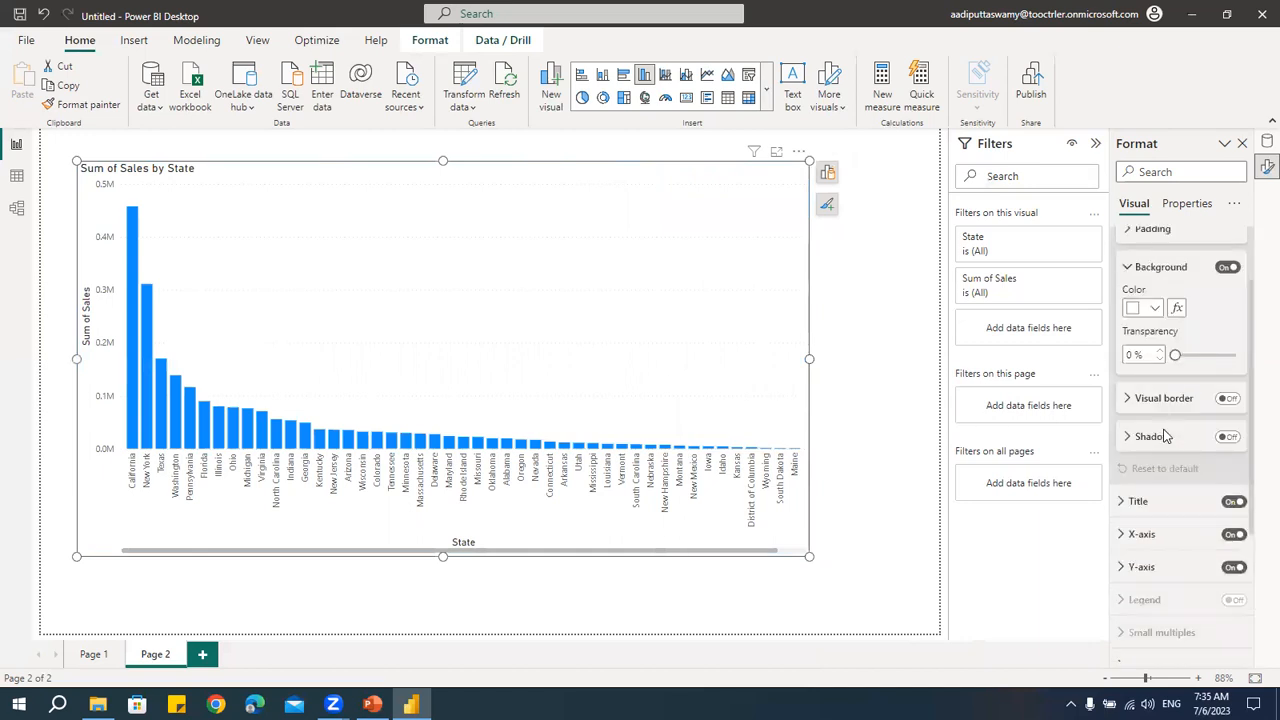
scroll(1165, 436, "up", 2)
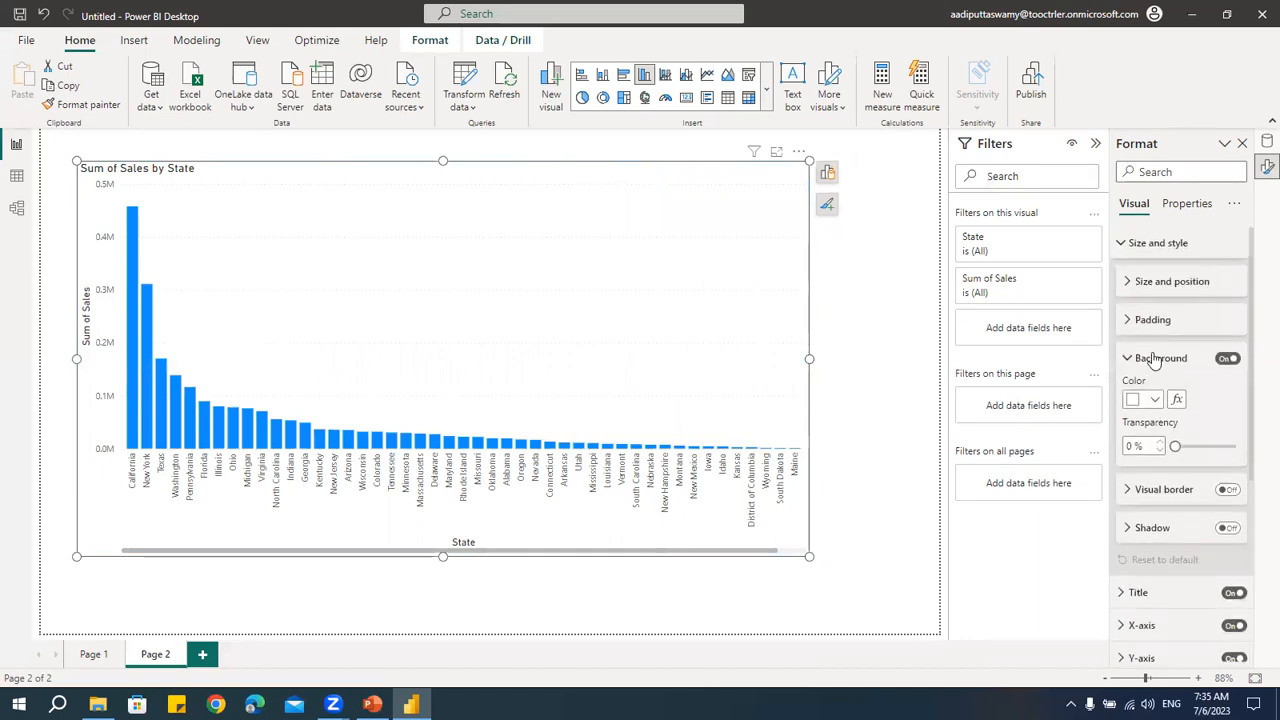
left_click(1155, 245)
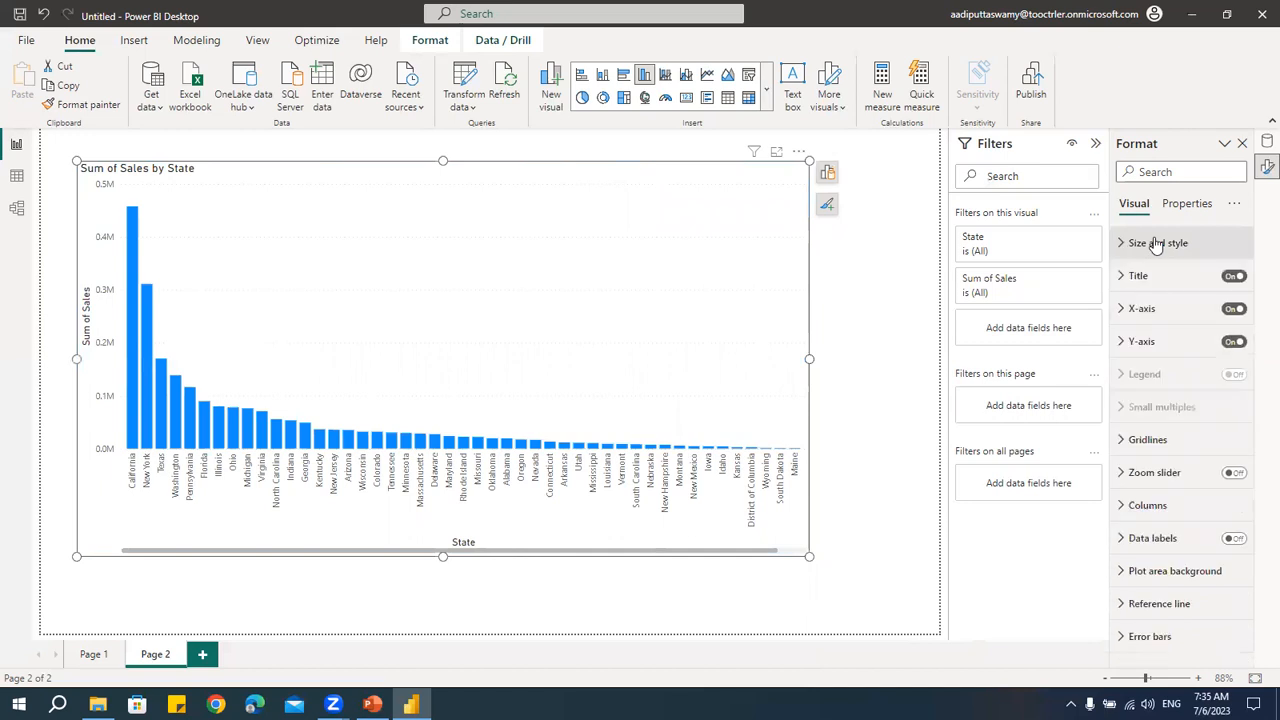
left_click(1160, 505)
scroll(1150, 460, "down", 3)
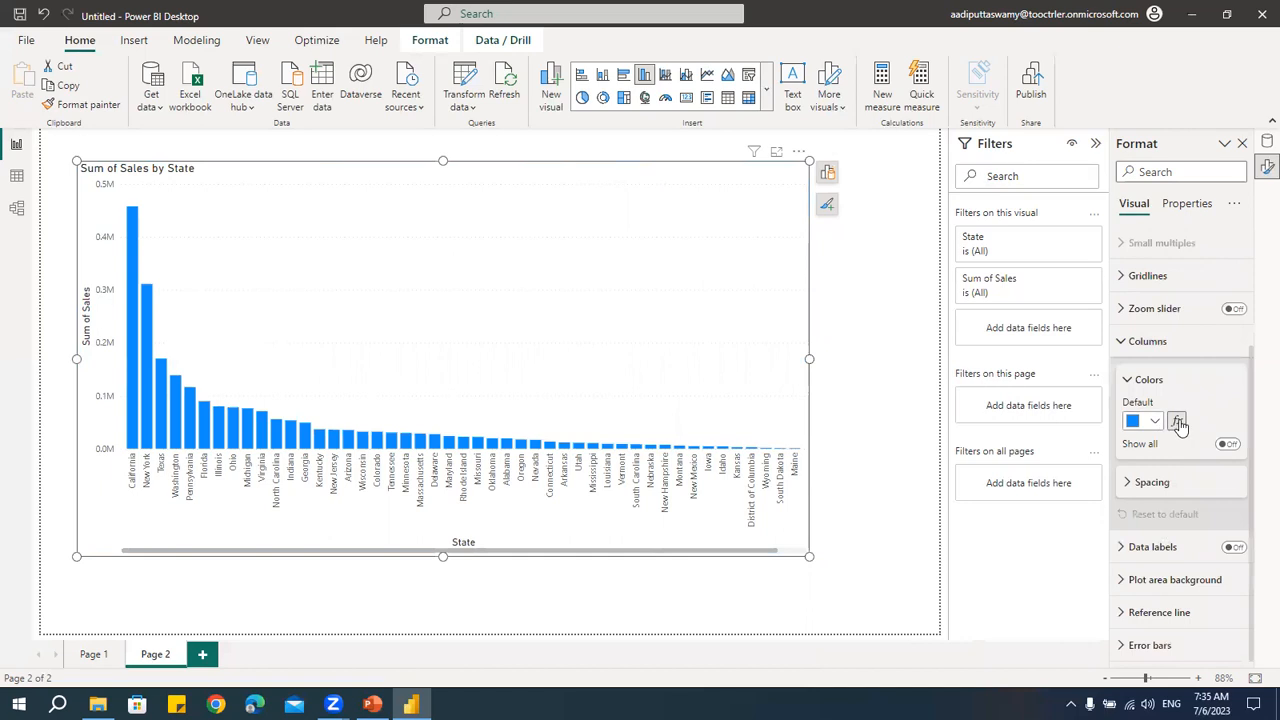
left_click(1177, 421)
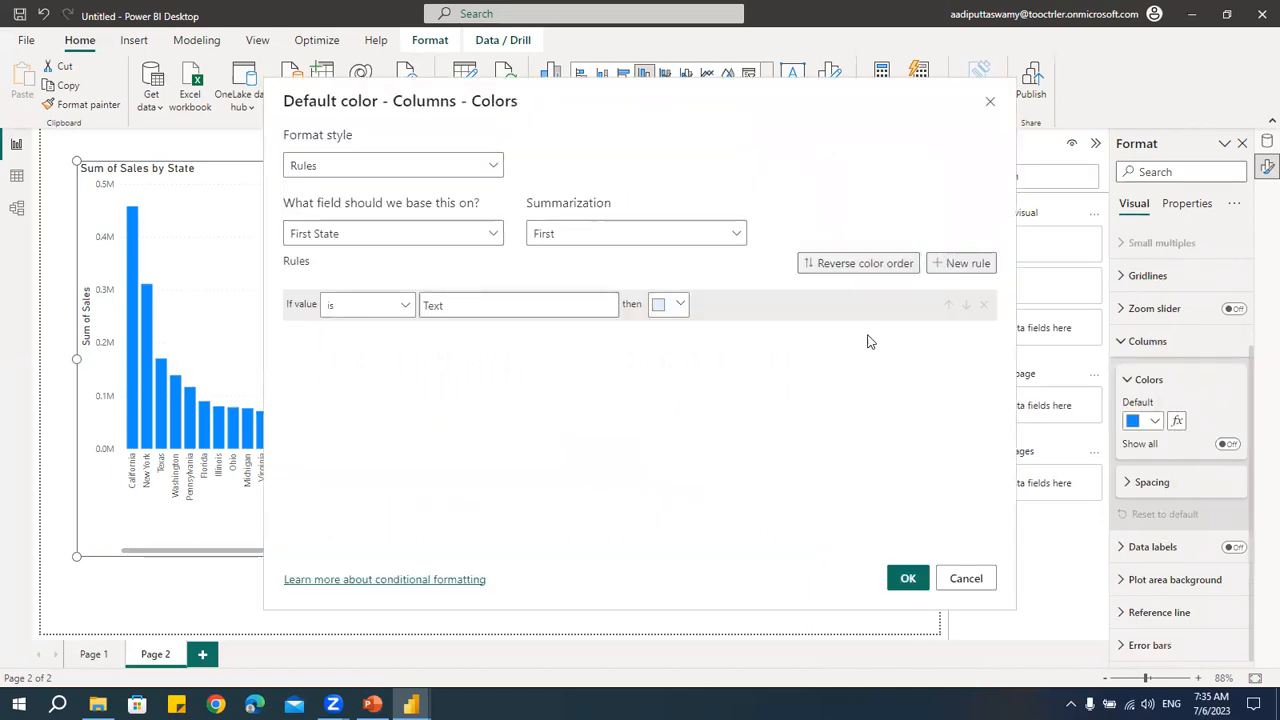
- Base the column colour rules on the sum of Sales and provide three rules
left_click(958, 264)
left_click(955, 268)
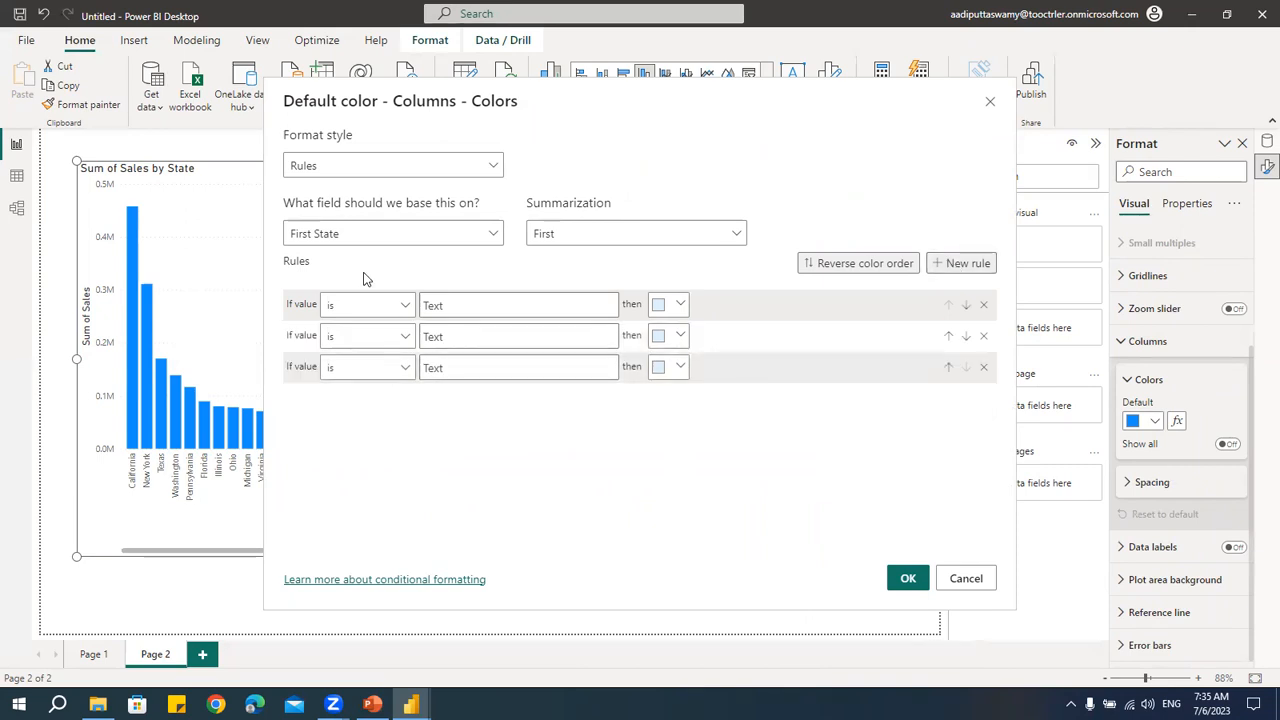
left_click(345, 234)
left_click(300, 289)
scroll(360, 400, "down", 1)
scroll(357, 430, "down", 5)
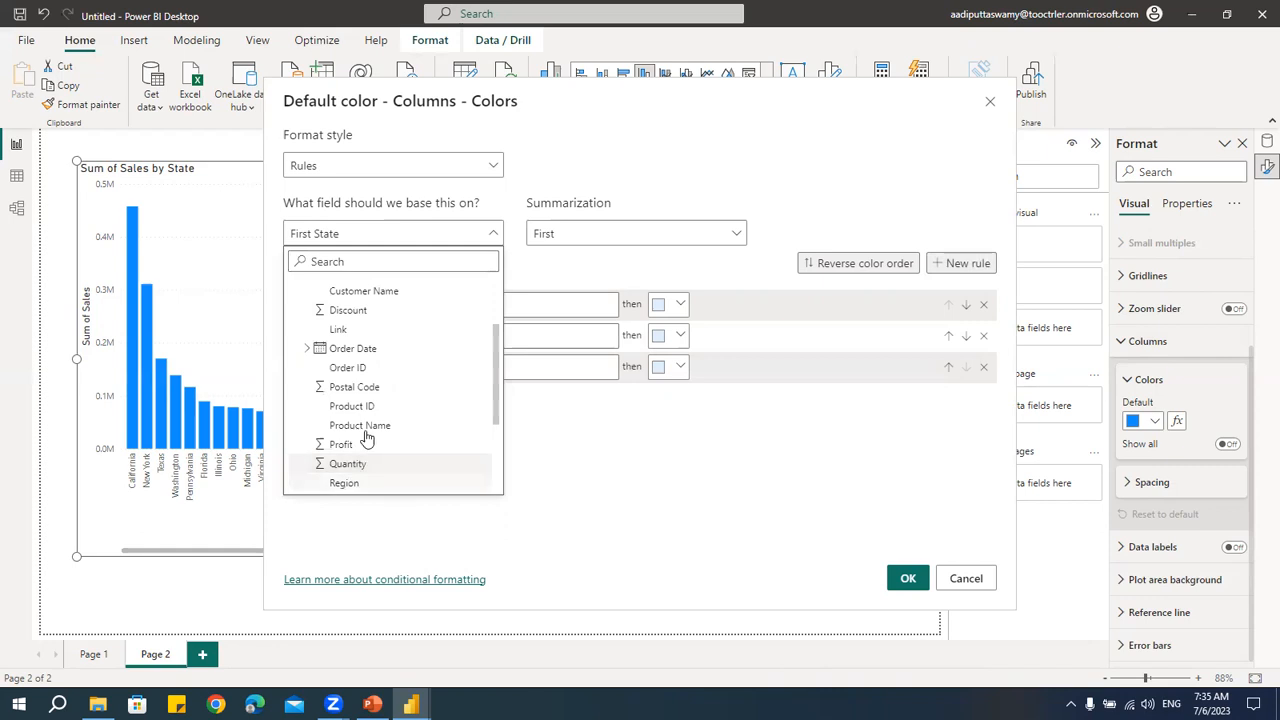
left_click(340, 426)
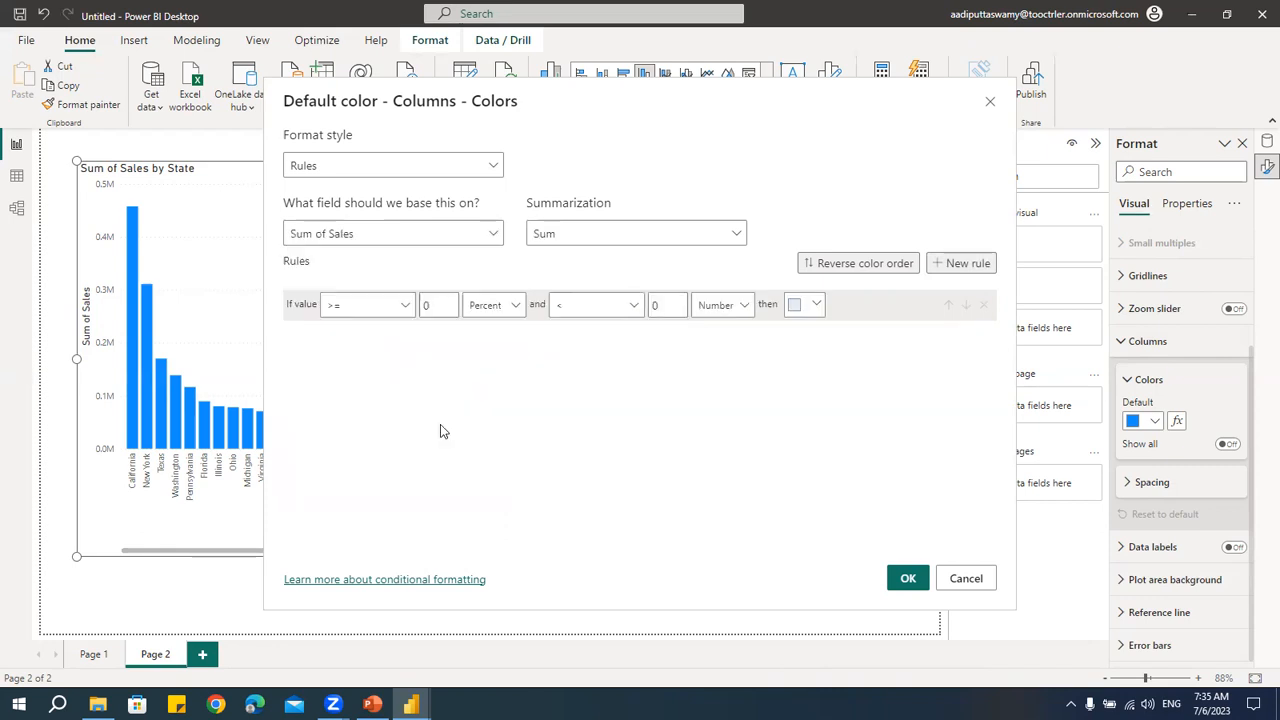
double_click(956, 268)
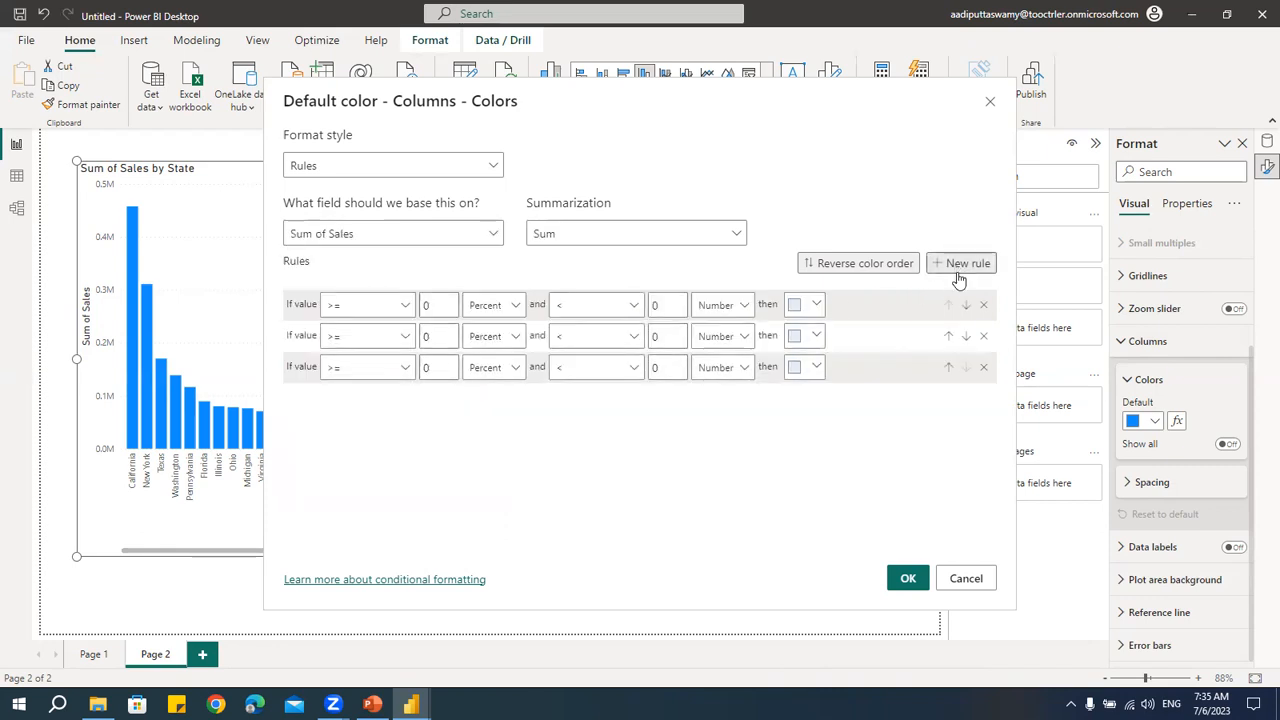
- Change the lower limit's unit to Number in all three colour rules
left_click(492, 305)
left_click(492, 337)
left_click(494, 337)
left_click(498, 368)
left_click(493, 368)
left_click(491, 400)
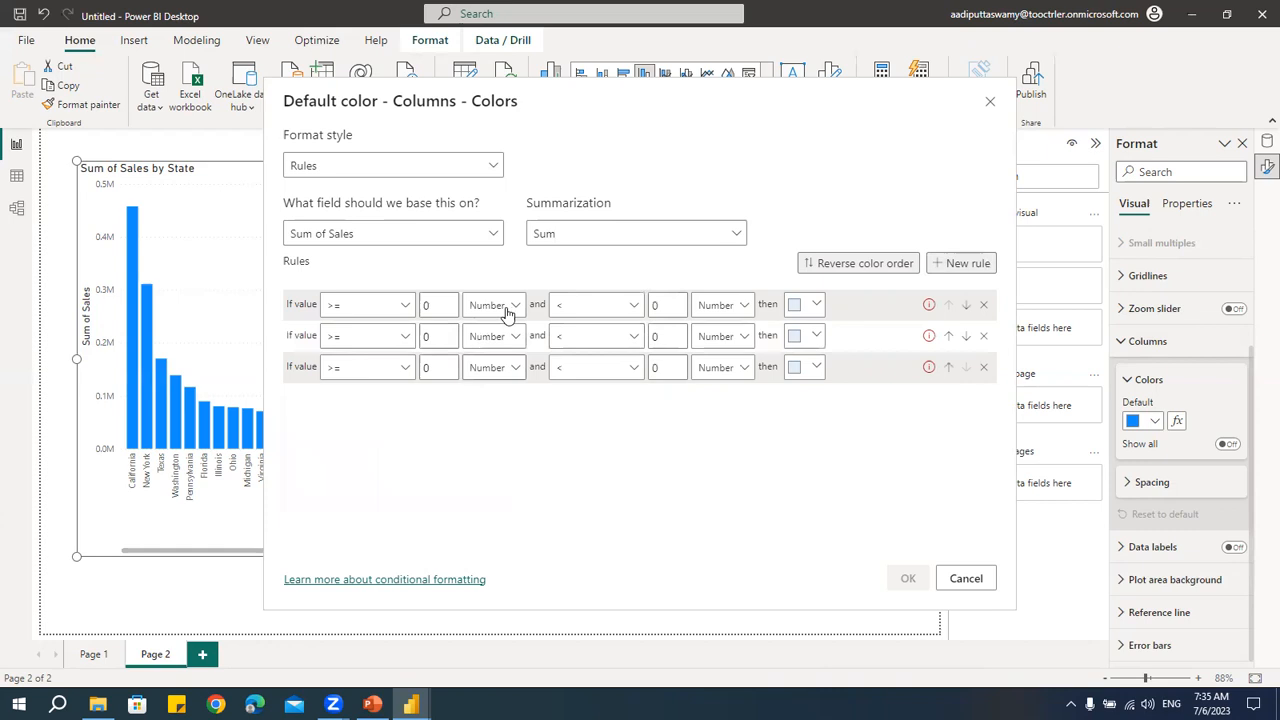
- Set the first rule's upper limit to 25000
left_click_drag(677, 306, 621, 304)
type("25000")
key("Tab")
key("Tab")
key("Tab")
key("Tab")
key("Tab")
key("Tab")
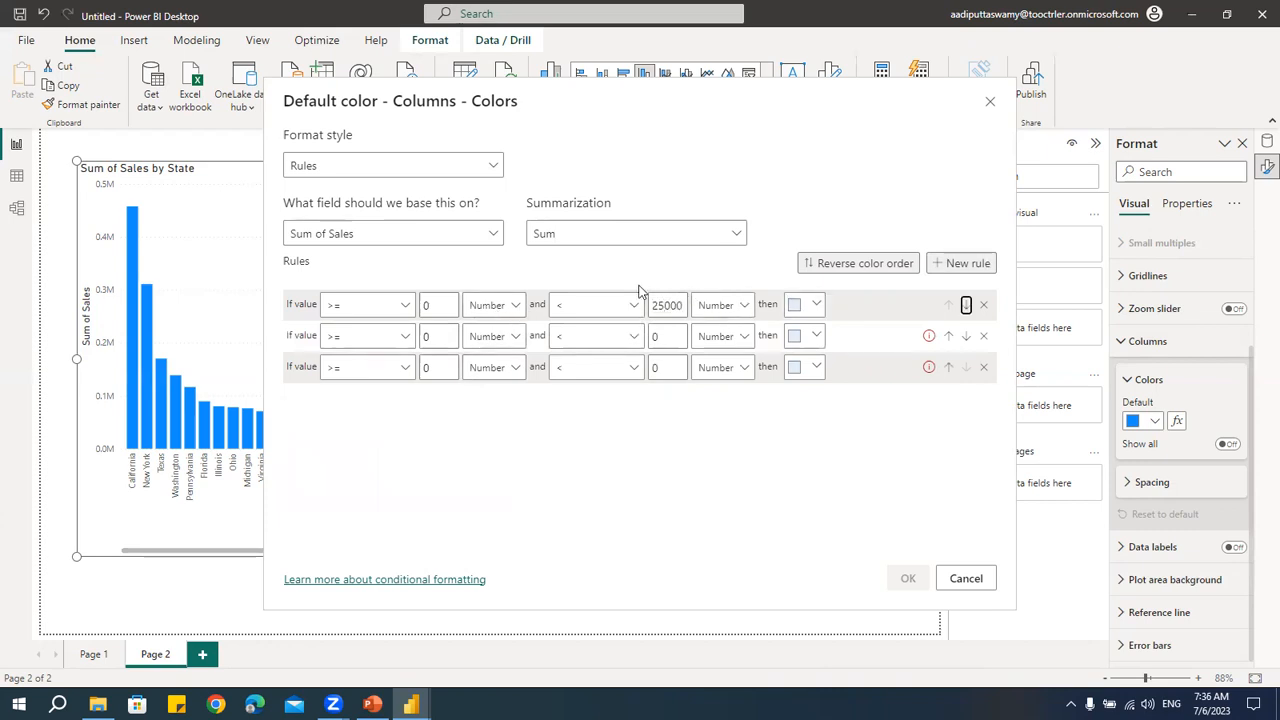
- Set the second rule's range from 25000 to below 75000
type("25000")
key("Tab")
key("Tab")
key("Tab")
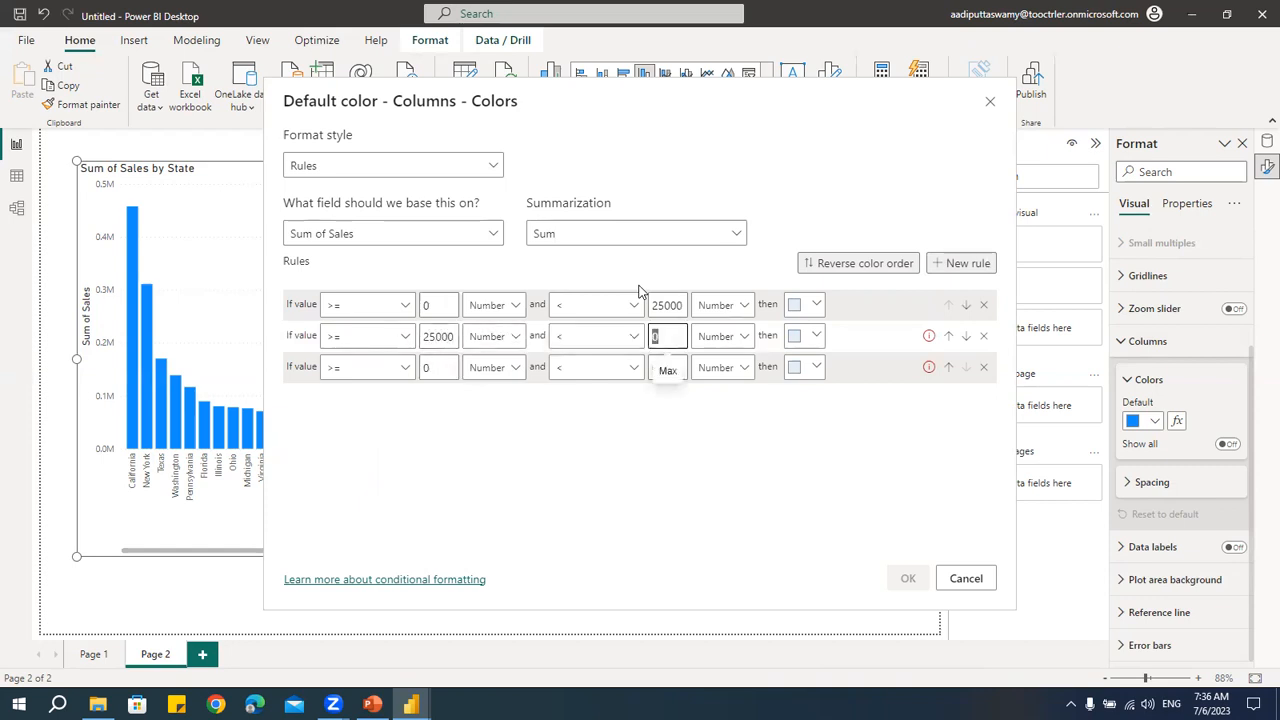
type("75000")
key("Tab")
key("Tab")
key("Tab")
key("Tab")
key("Tab")
key("Tab")
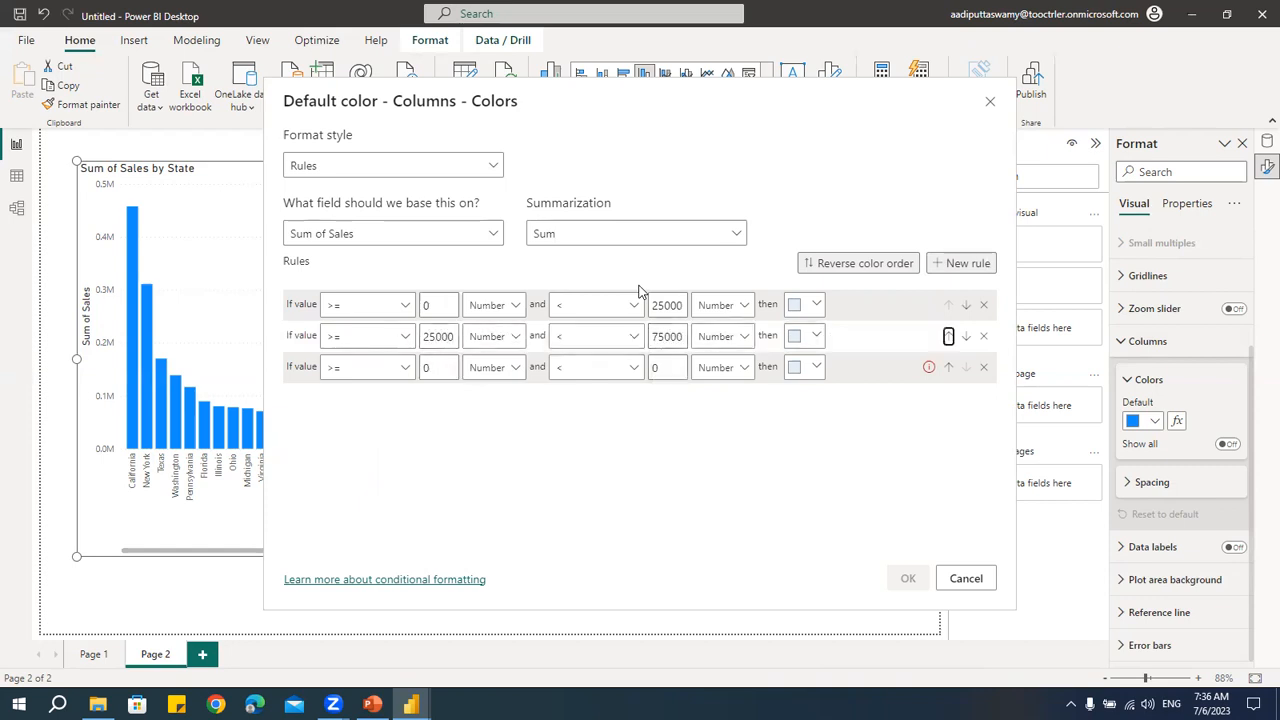
key("Tab")
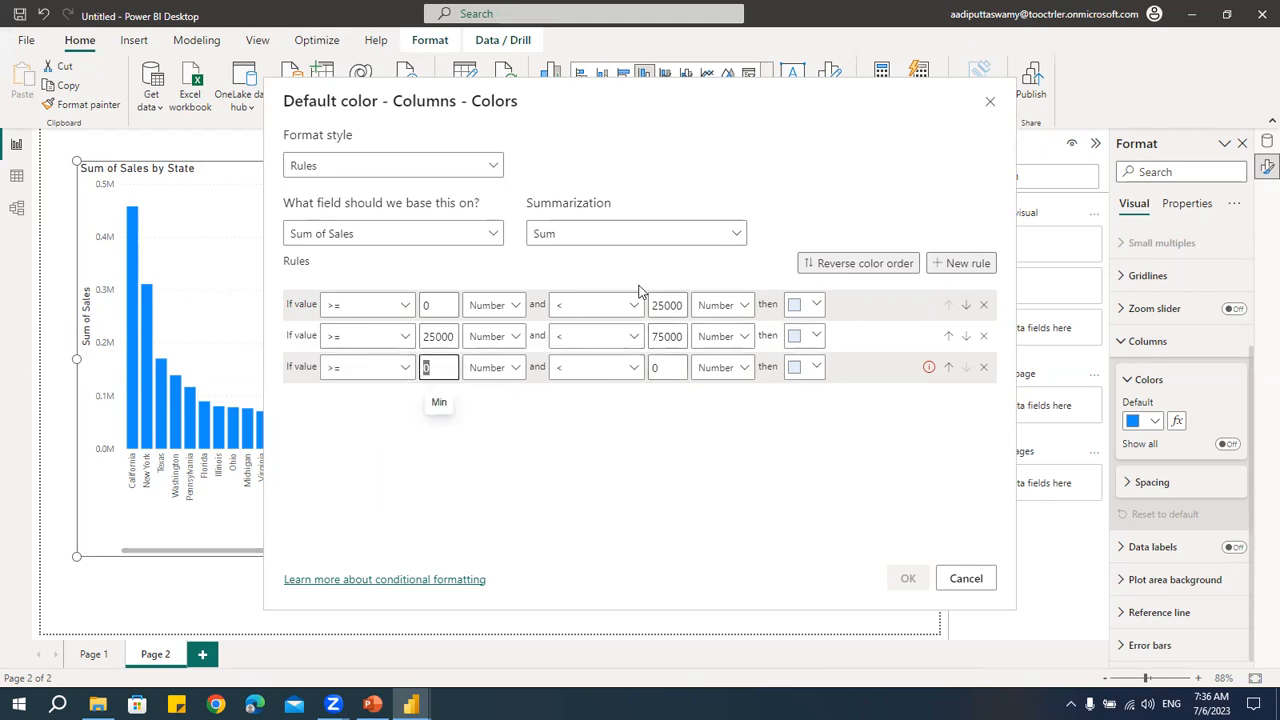
- Set the third rule's range from 75000 to below 100000
type("75000")
key("Tab")
key("Tab")
key("Tab")
type("100000")
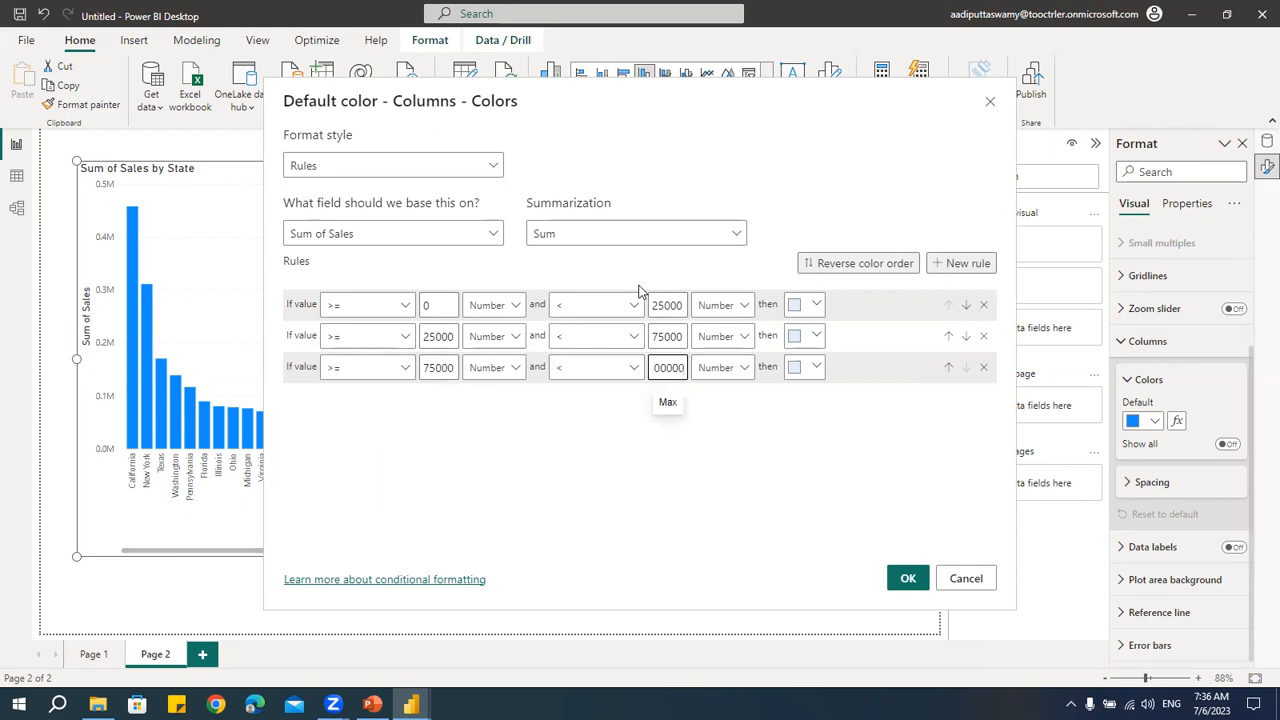
- Set the first rule's colour to red #FF0000 as a custom hex colour
left_click(812, 305)
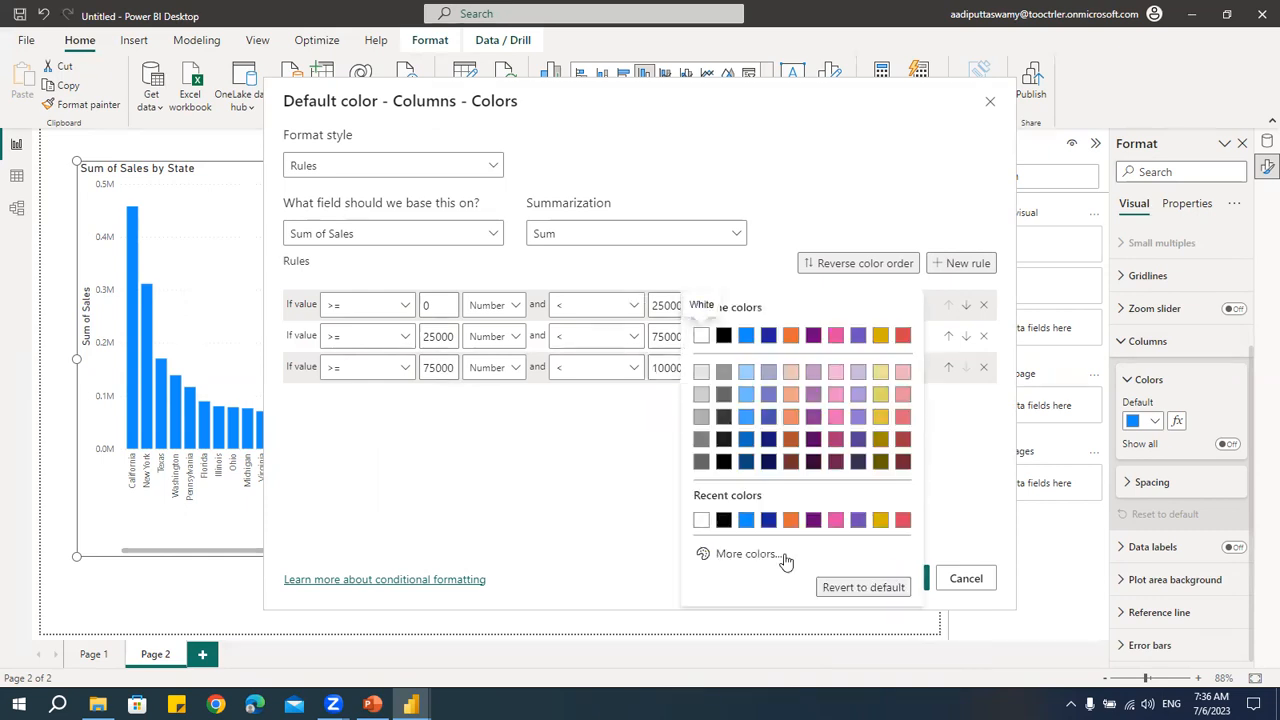
left_click(748, 554)
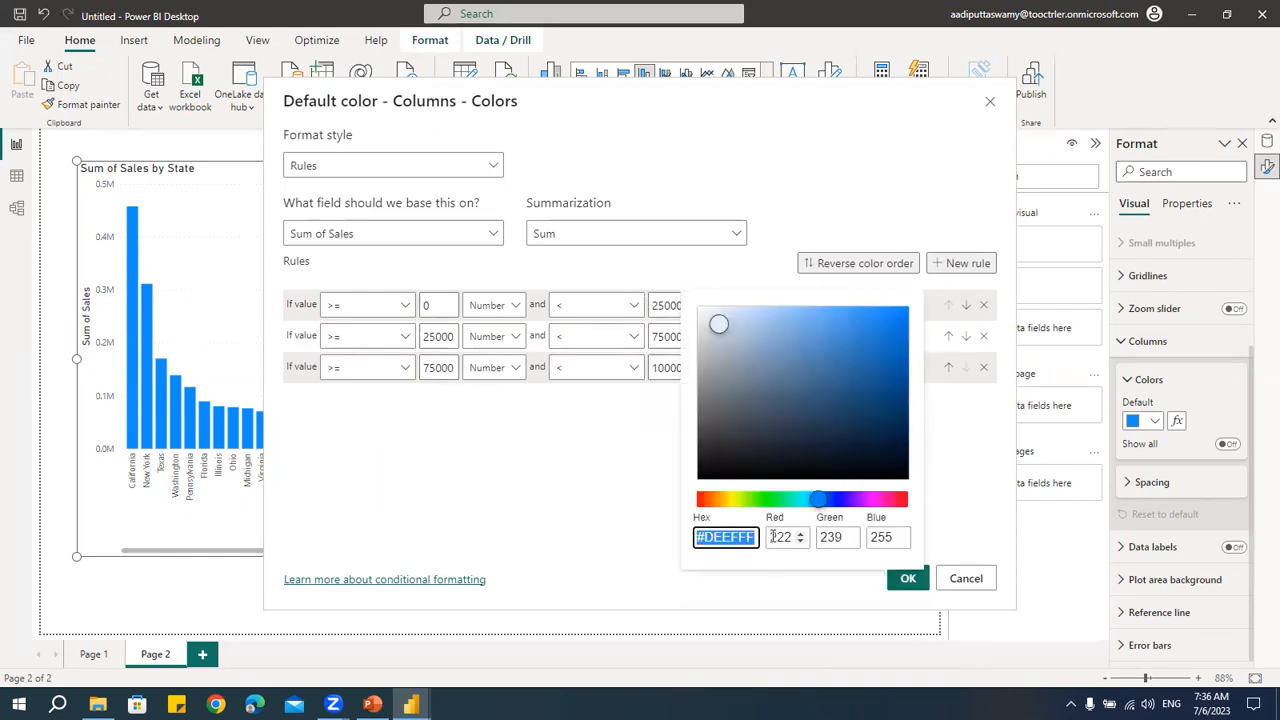
left_click(773, 537)
left_click(706, 537)
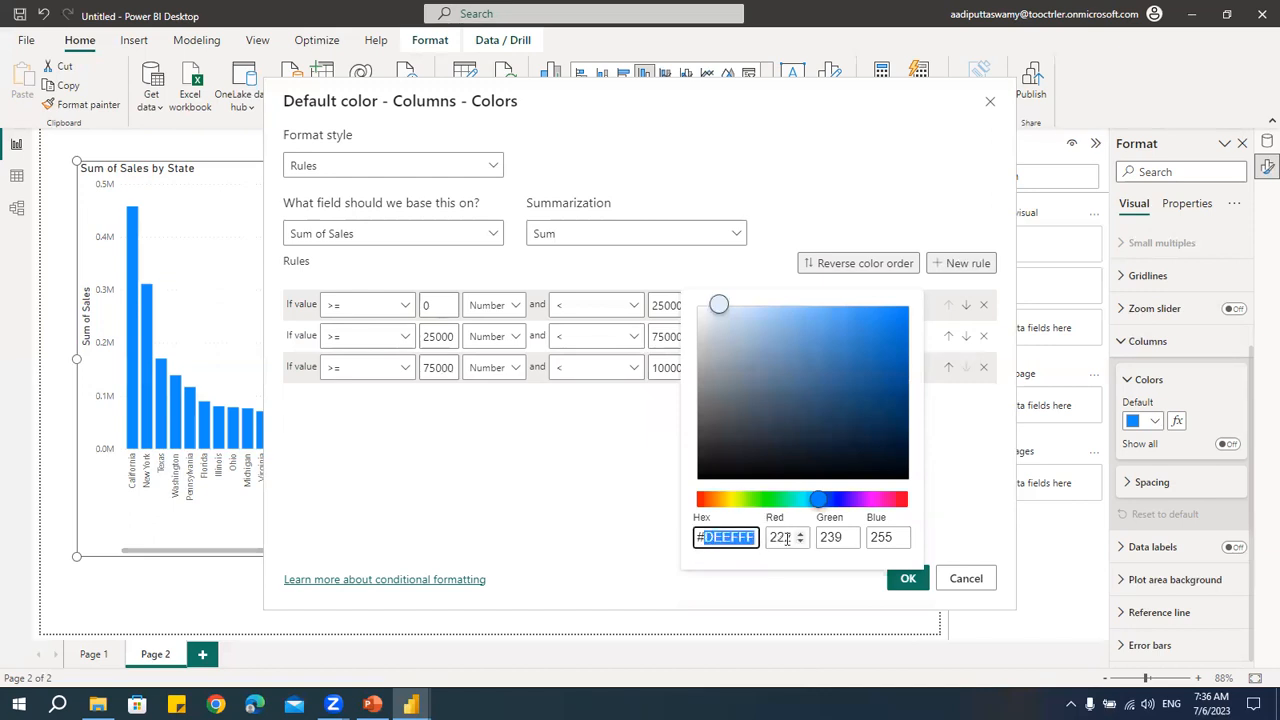
type("ff0000")
left_click(555, 469)
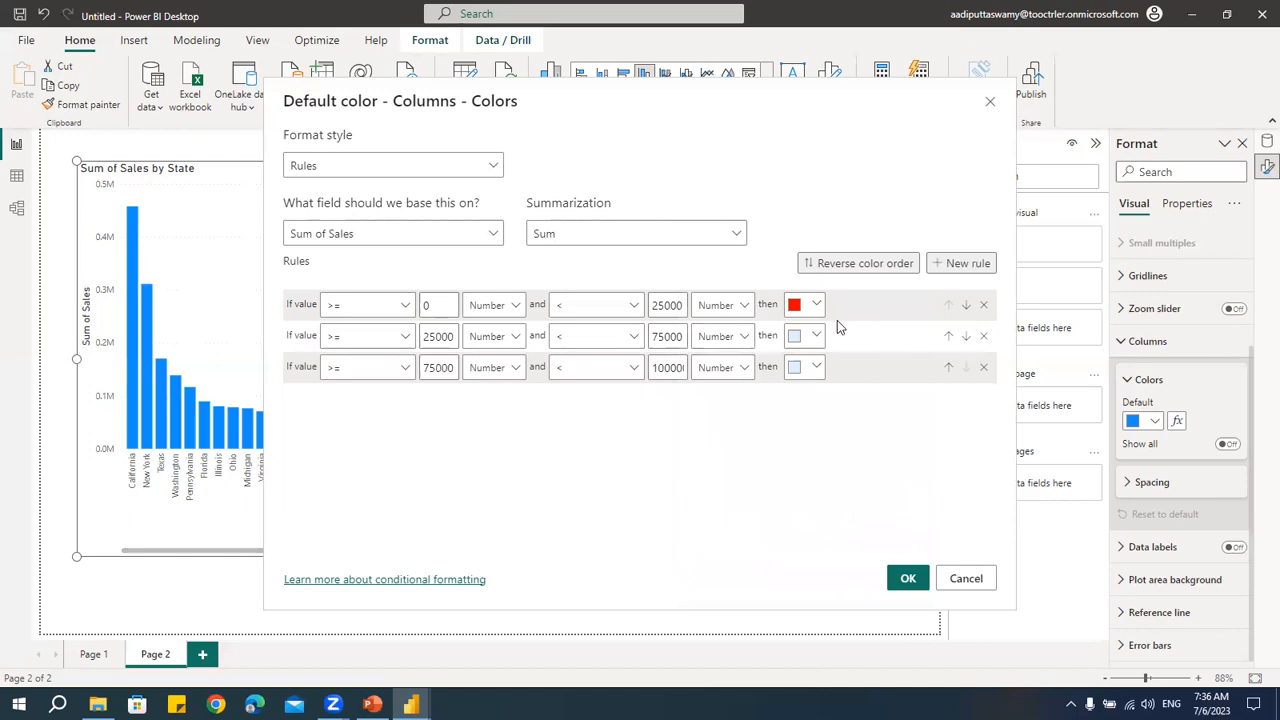
- Set the second rule's colour to blue #0000FF as a custom hex colour
left_click(815, 335)
left_click(735, 551)
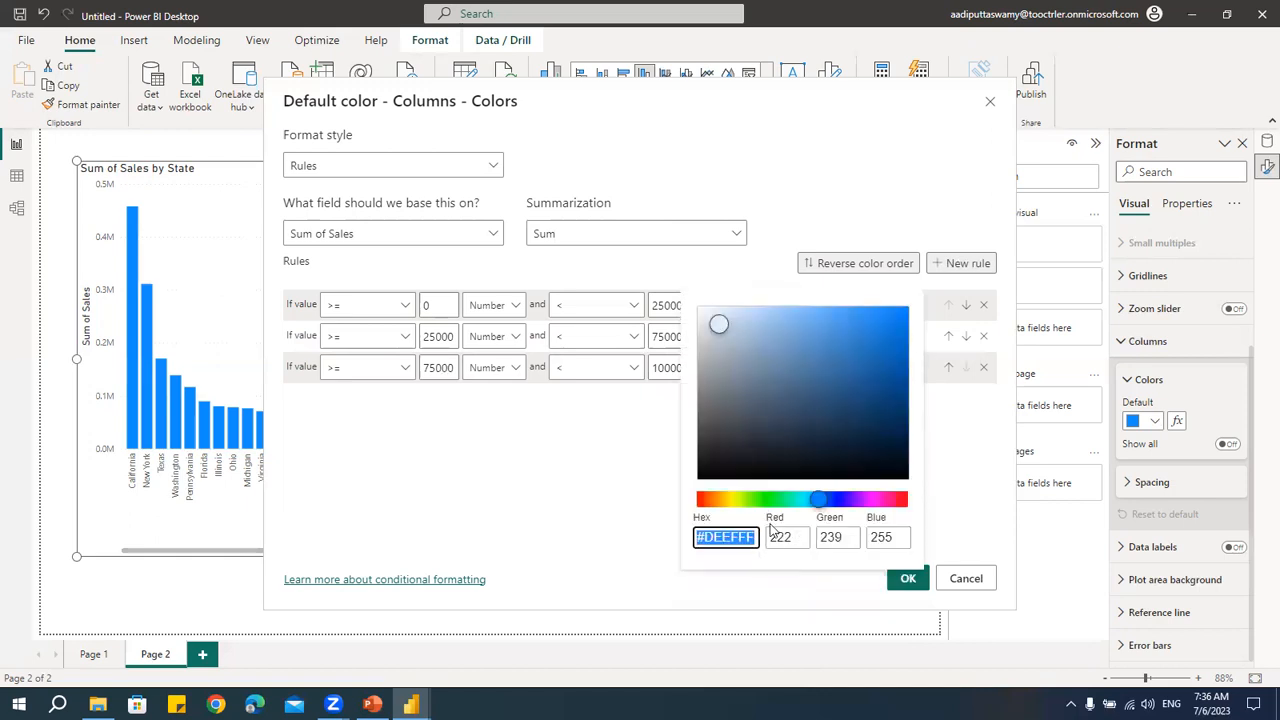
left_click_drag(703, 537, 756, 538)
type("0000")
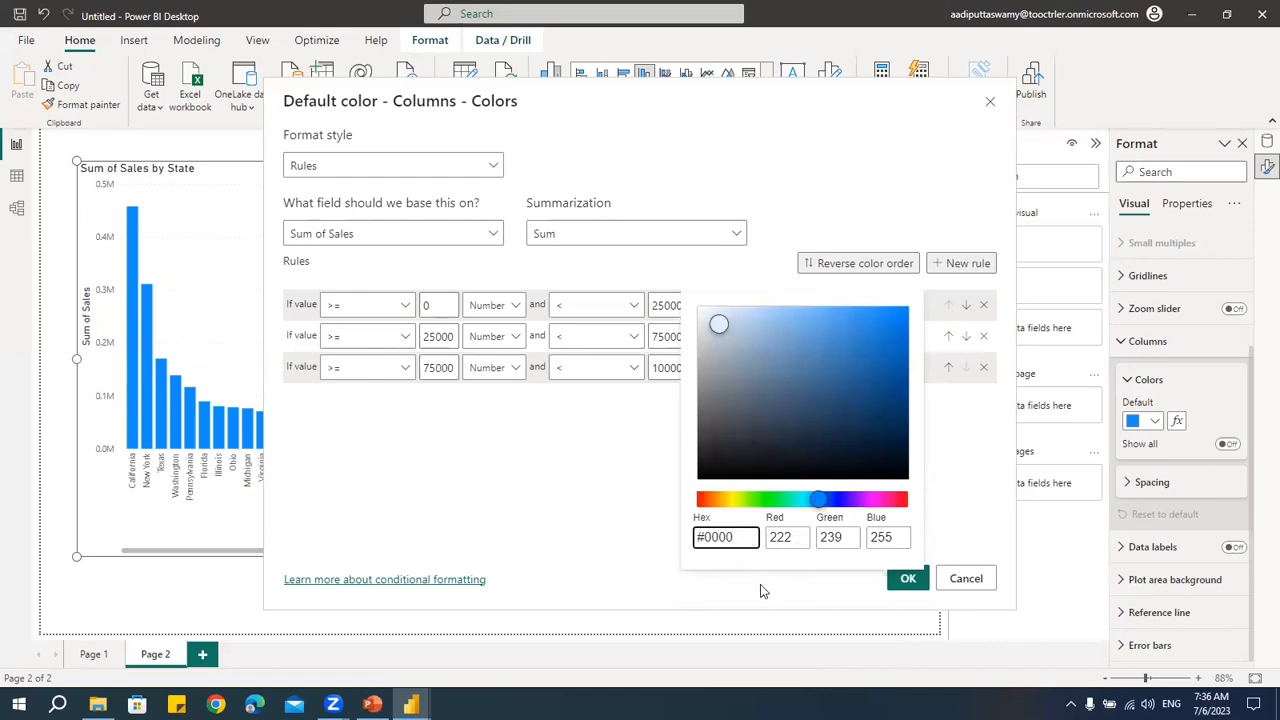
type("FF")
left_click(571, 457)
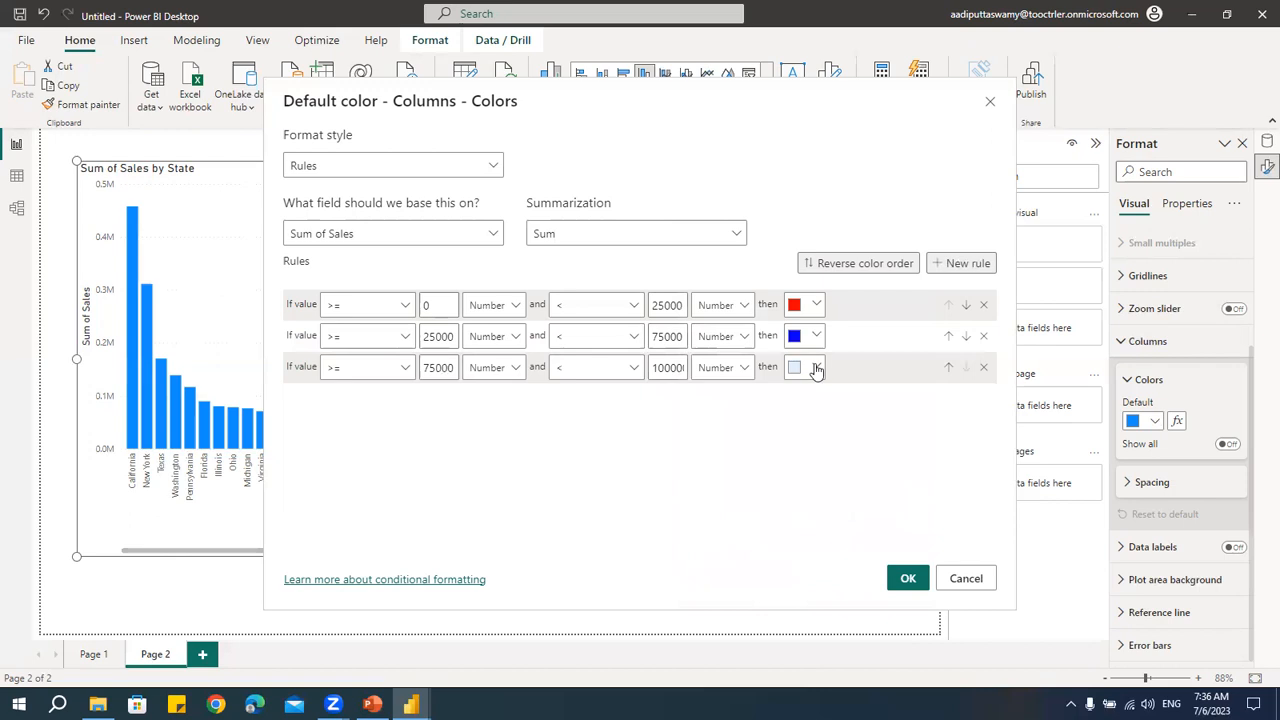
- Set the third rule's colour to green #00FF00 as a custom hex colour
left_click(816, 368)
left_click(750, 418)
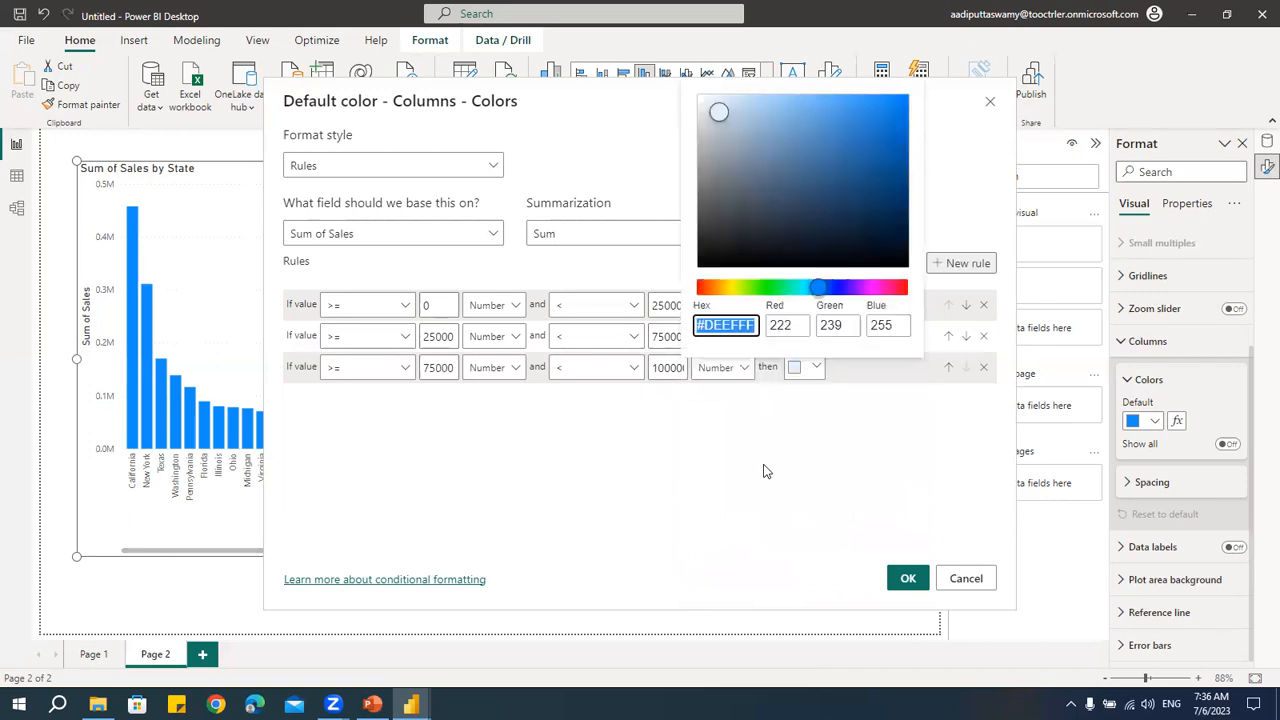
type("#")
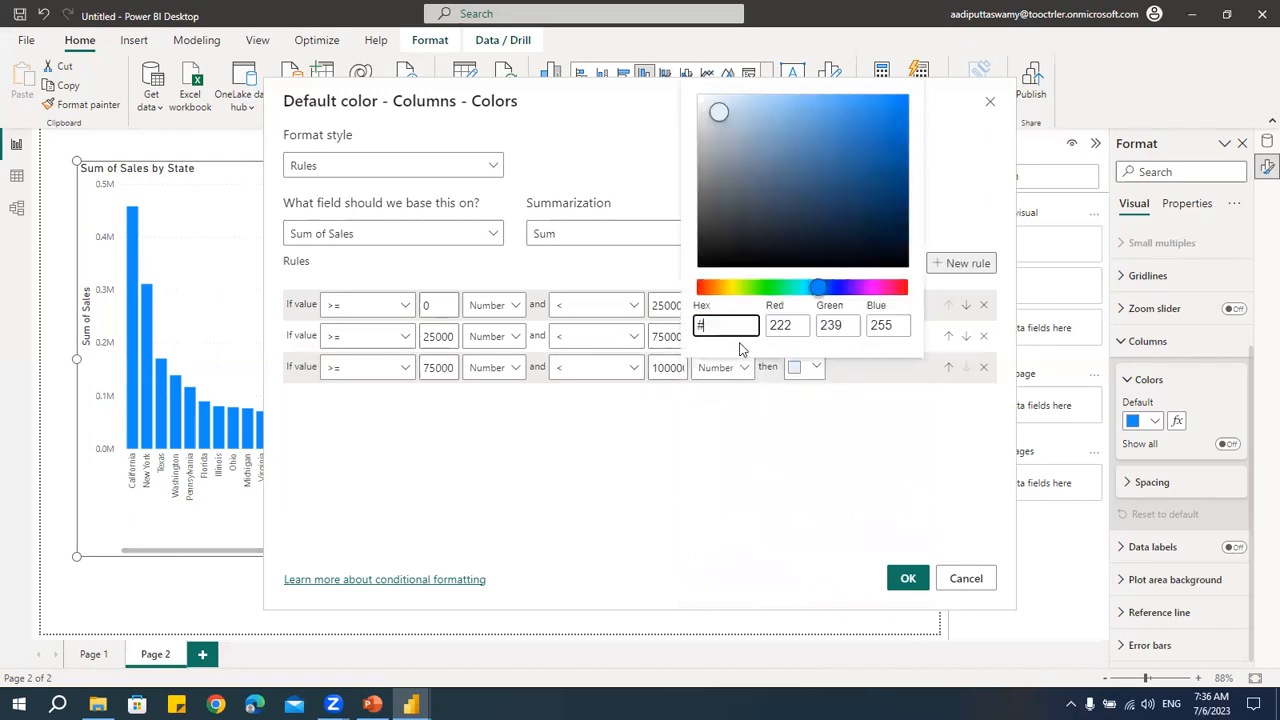
type("00ff00")
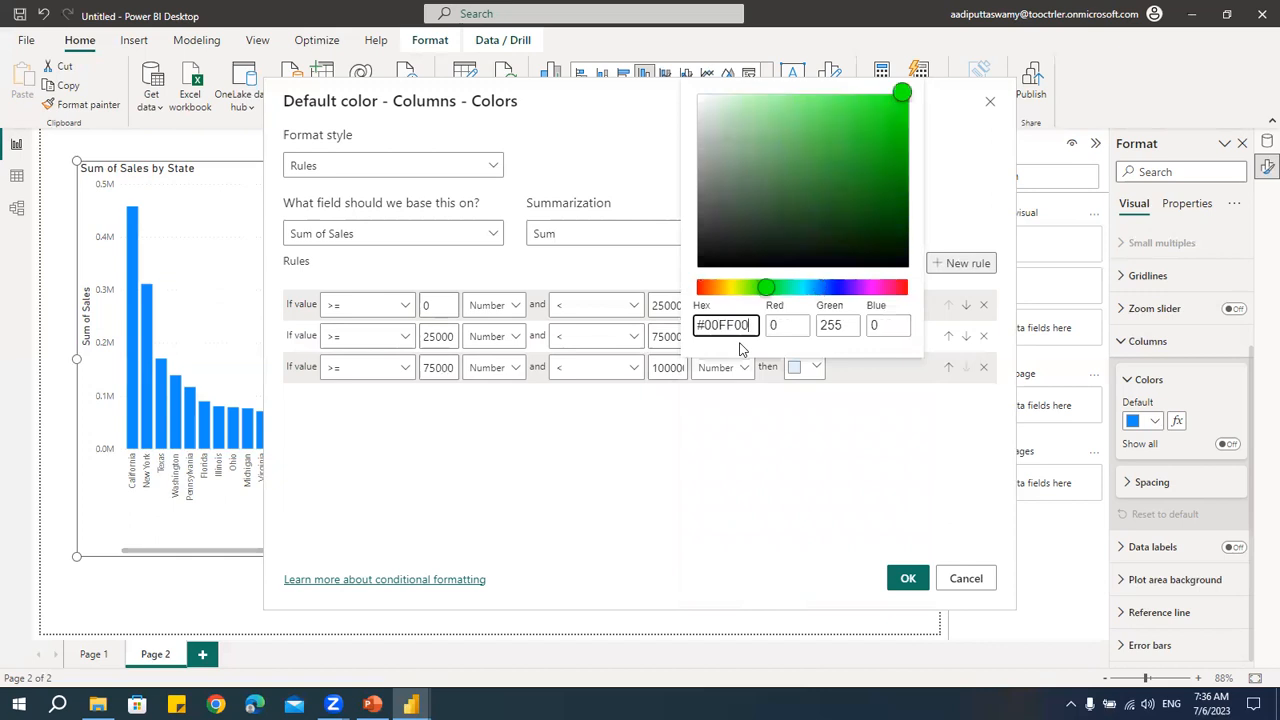
left_click(686, 462)
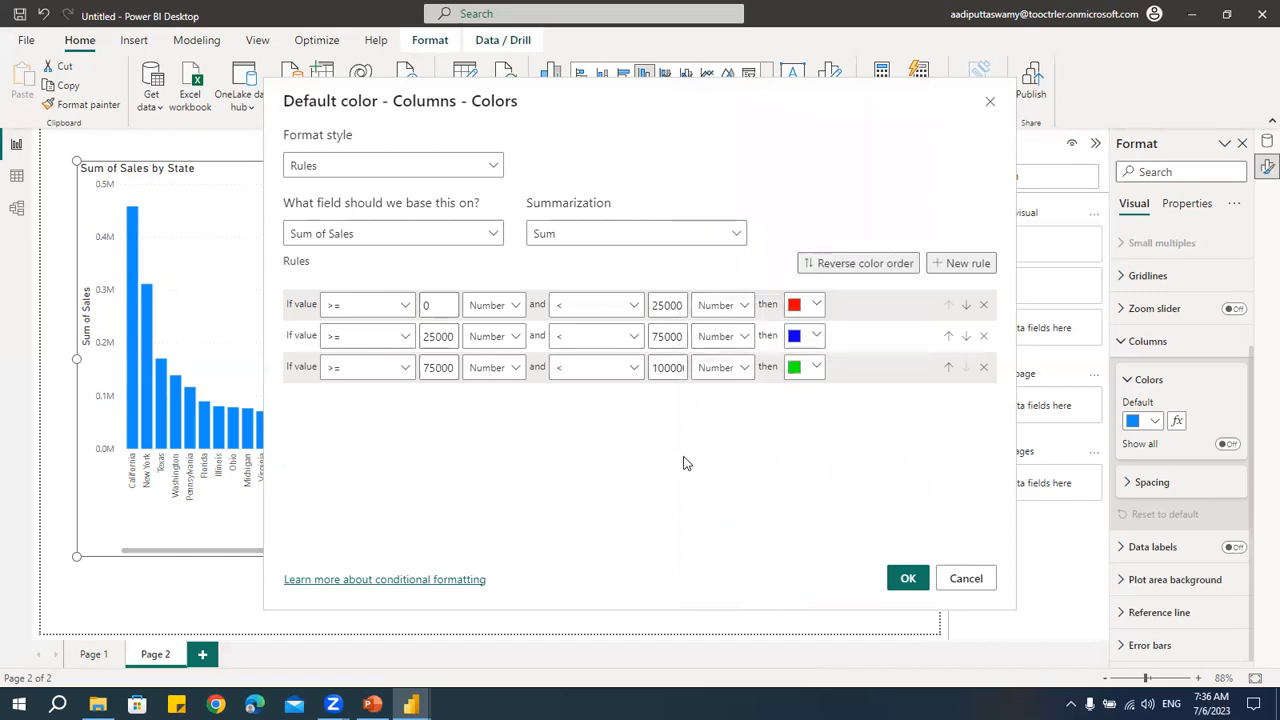
- Apply the rules to the columns, then raise the third rule's upper limit to cover the highest-selling states and reapply them
left_click(907, 580)
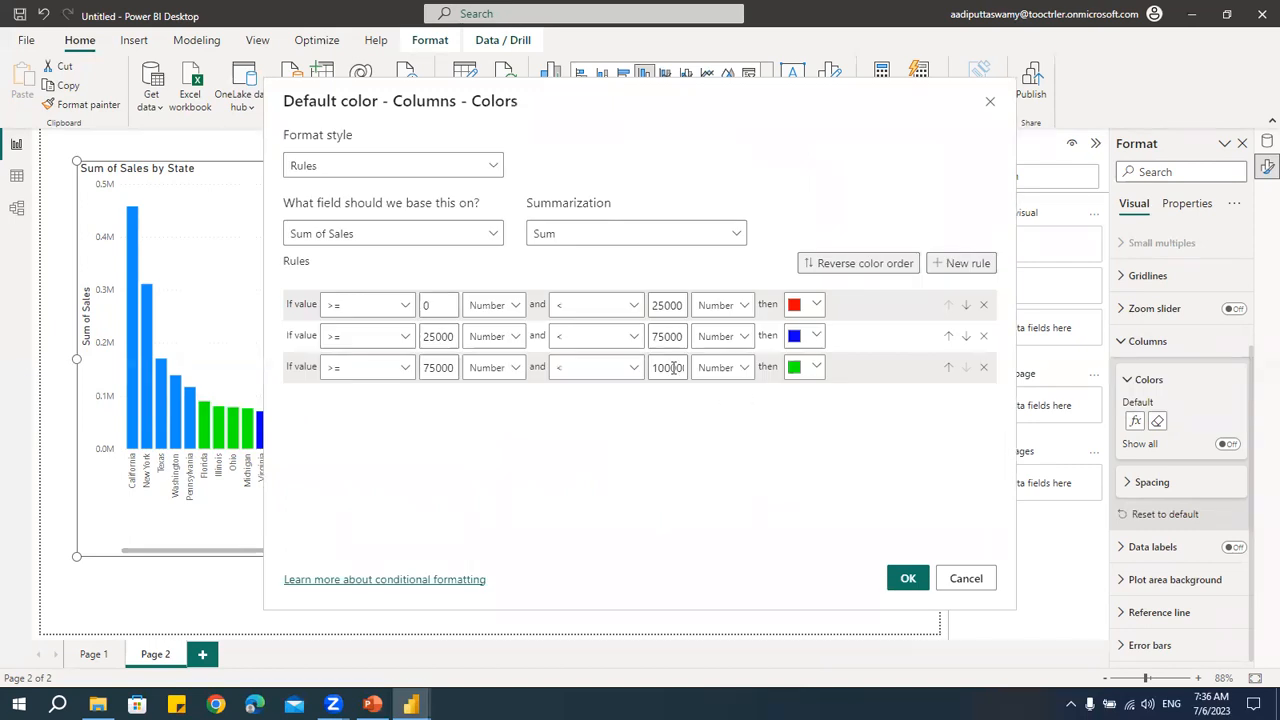
left_click(907, 578)
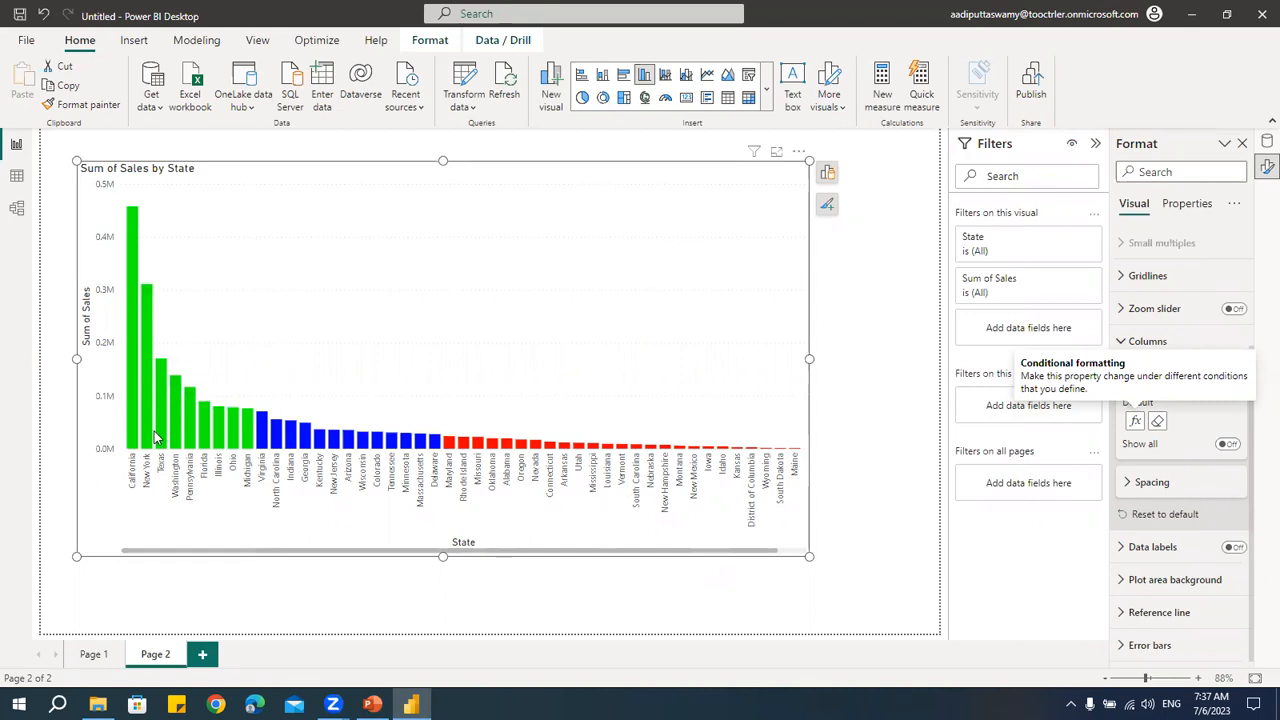
mouse_move(249, 441)
- Create a new measure in the Orders table's data view and name it CondFormat
left_click(89, 659)
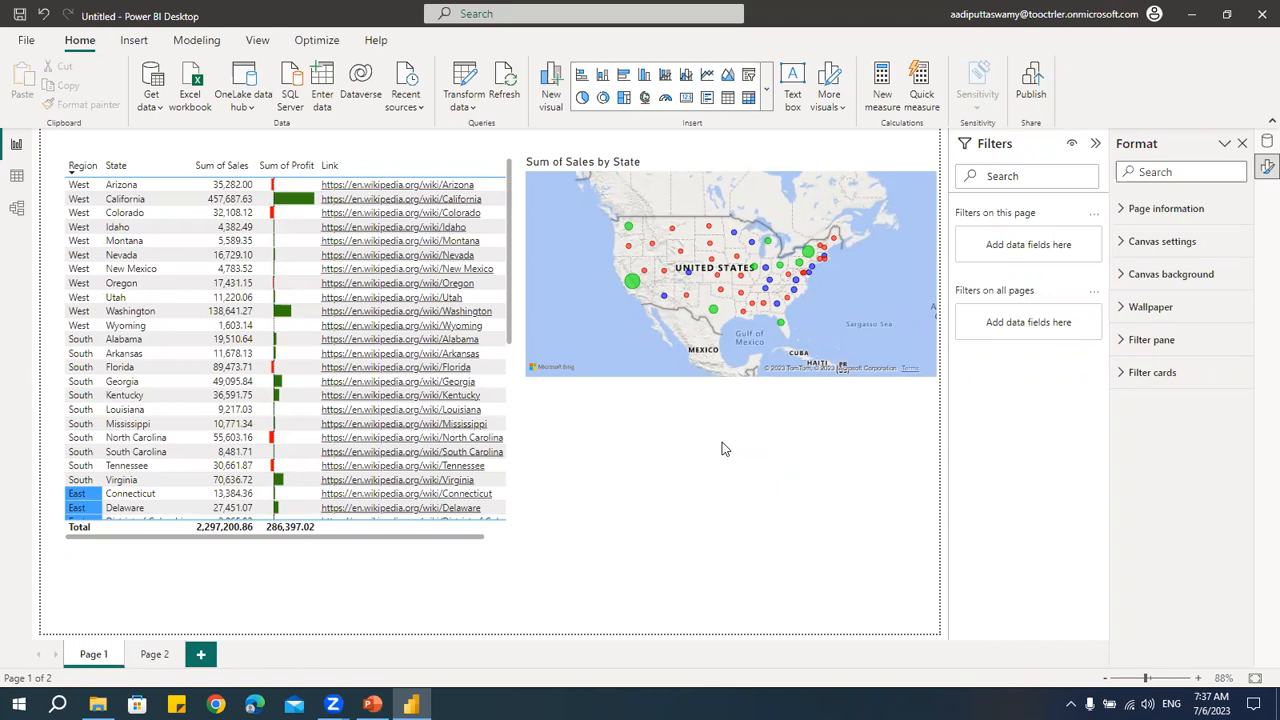
left_click(16, 178)
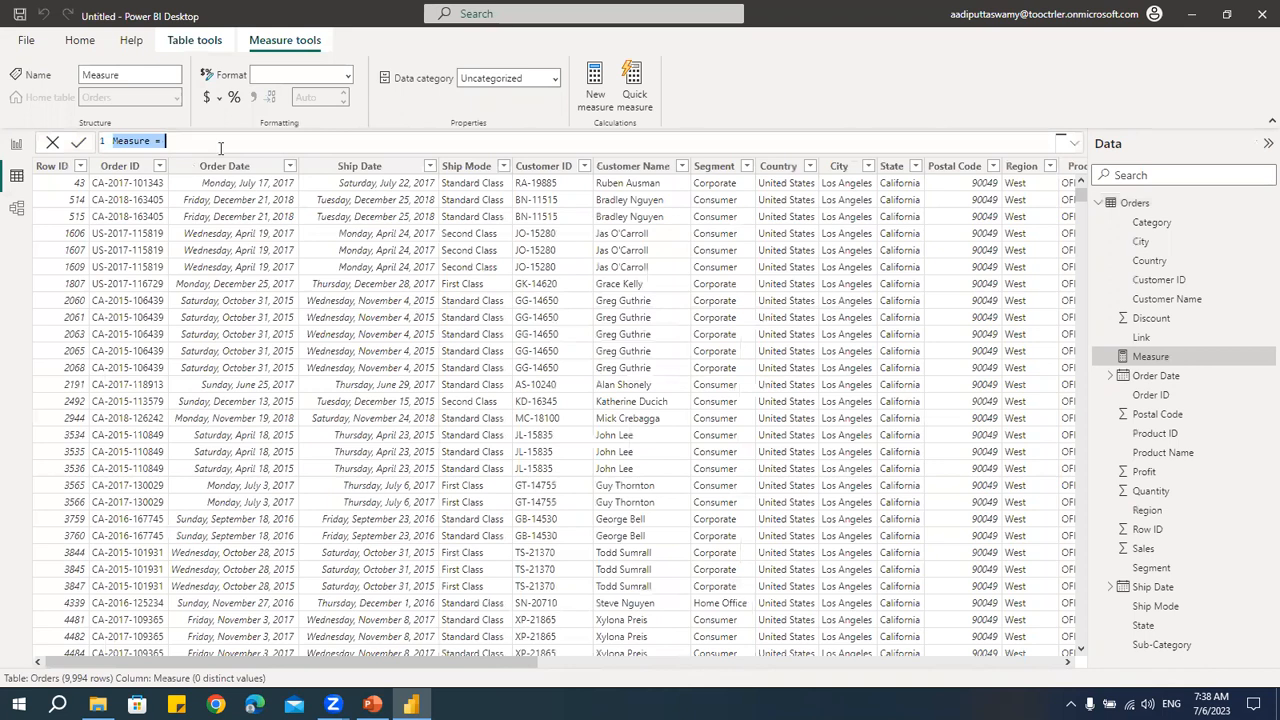
left_click(219, 140)
left_click_drag(220, 140, 2, 120)
type("CondFormat")
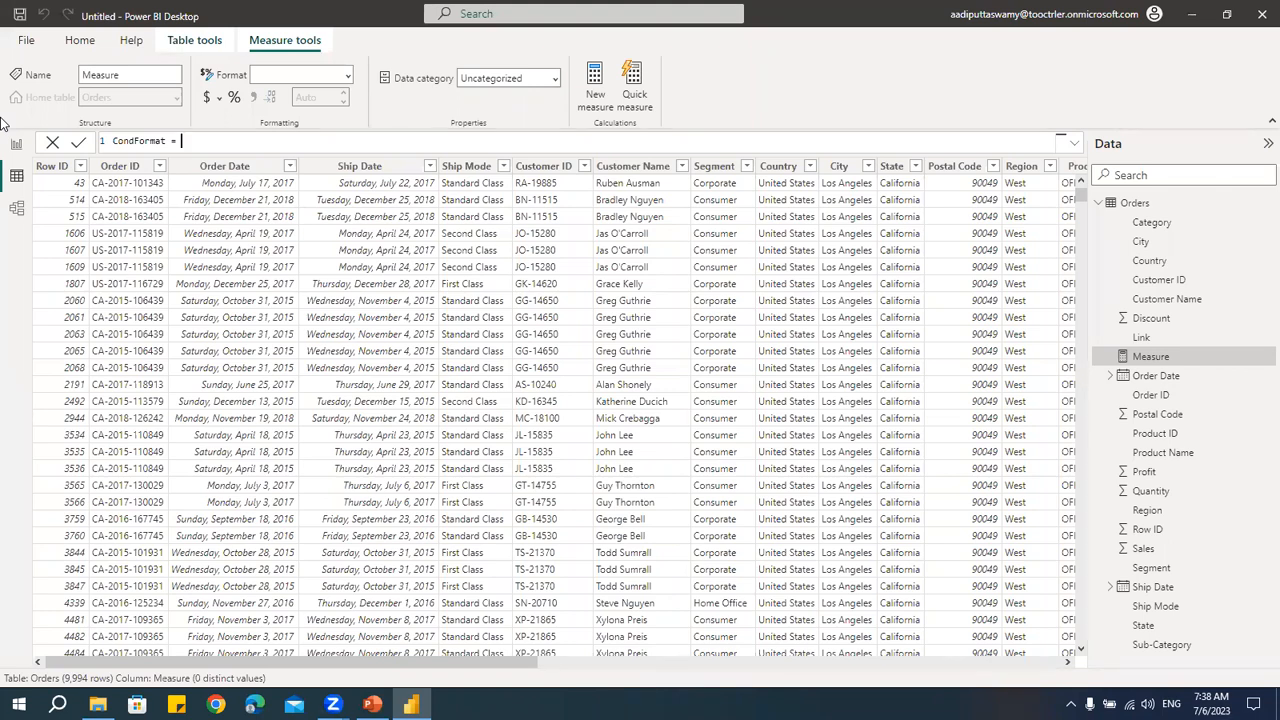
- Begin the CondFormat formula with an IF that returns "Green" when SUM(Orders[Sales]) is >=75000
type("f")
key("Return")
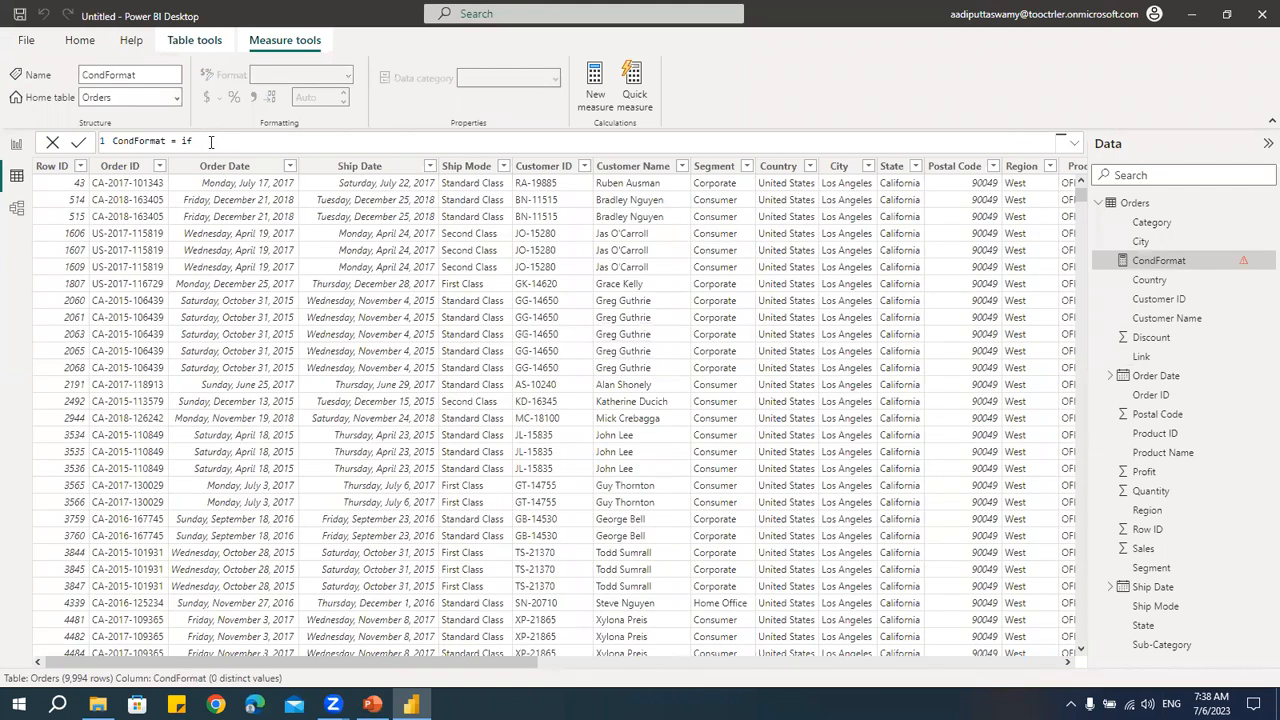
left_click(211, 140)
key("BackSpace")
type("f(")
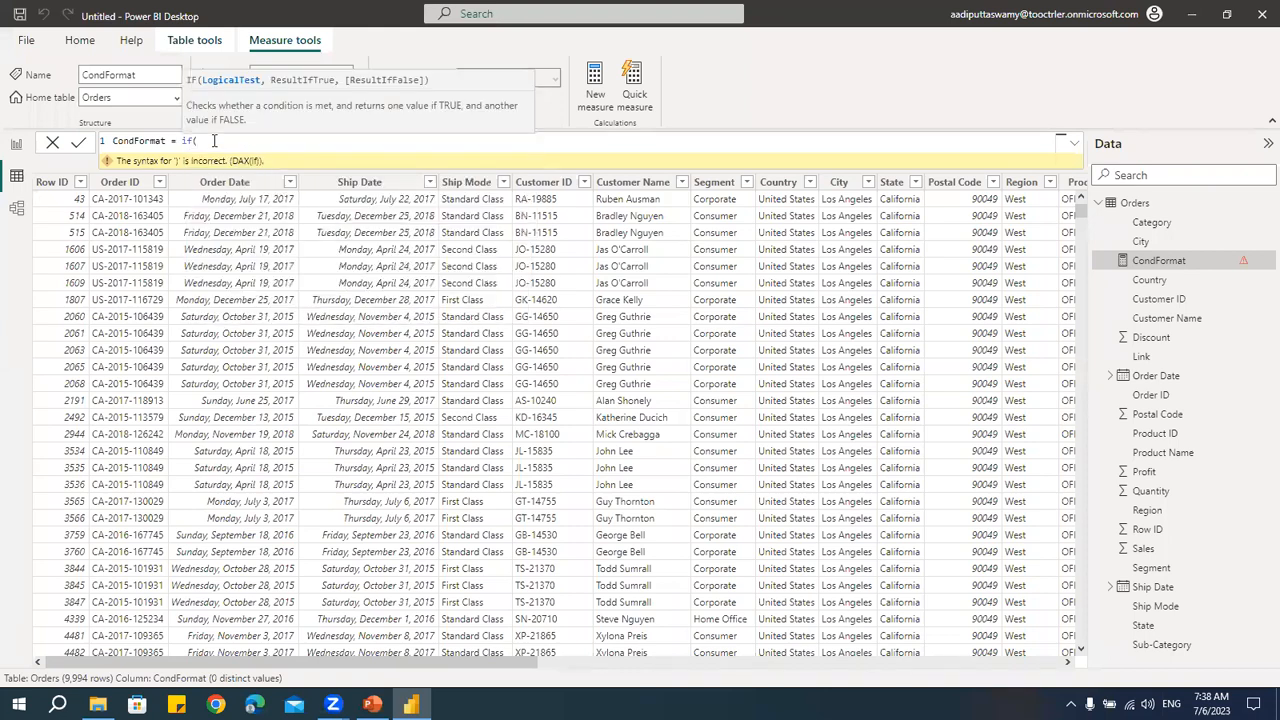
type("SUM(")
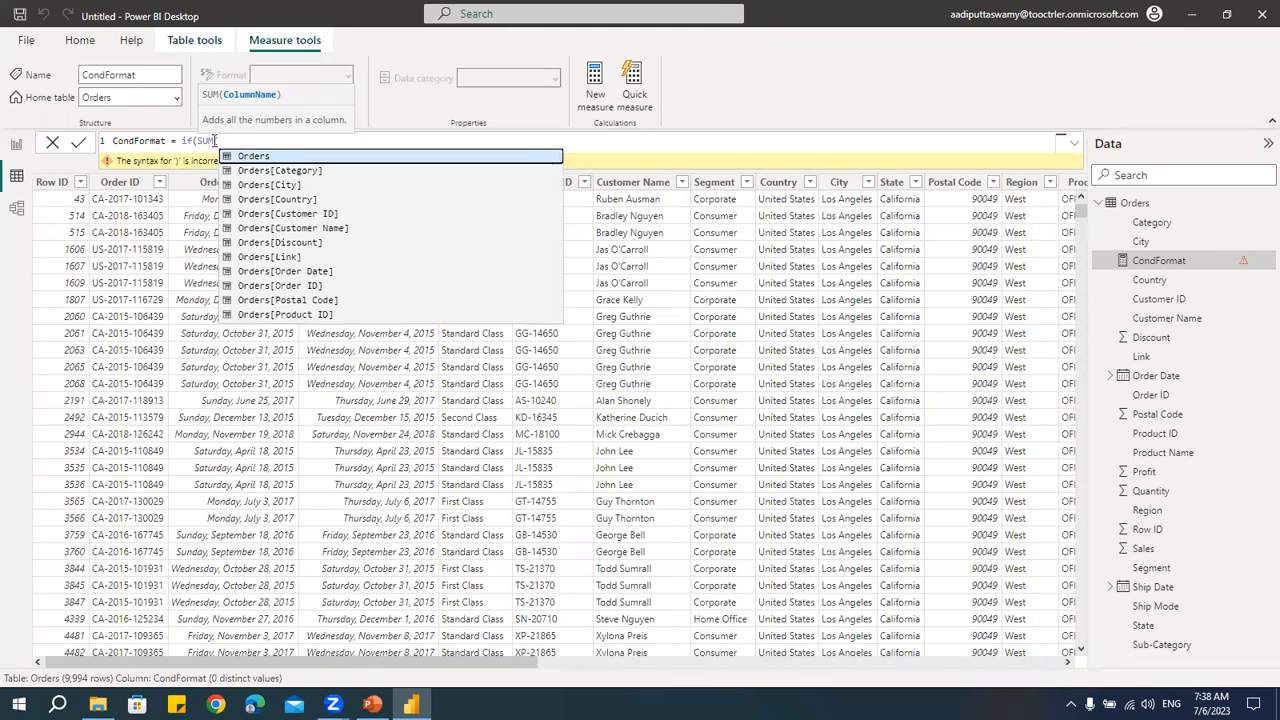
type("sale")
key("Tab")
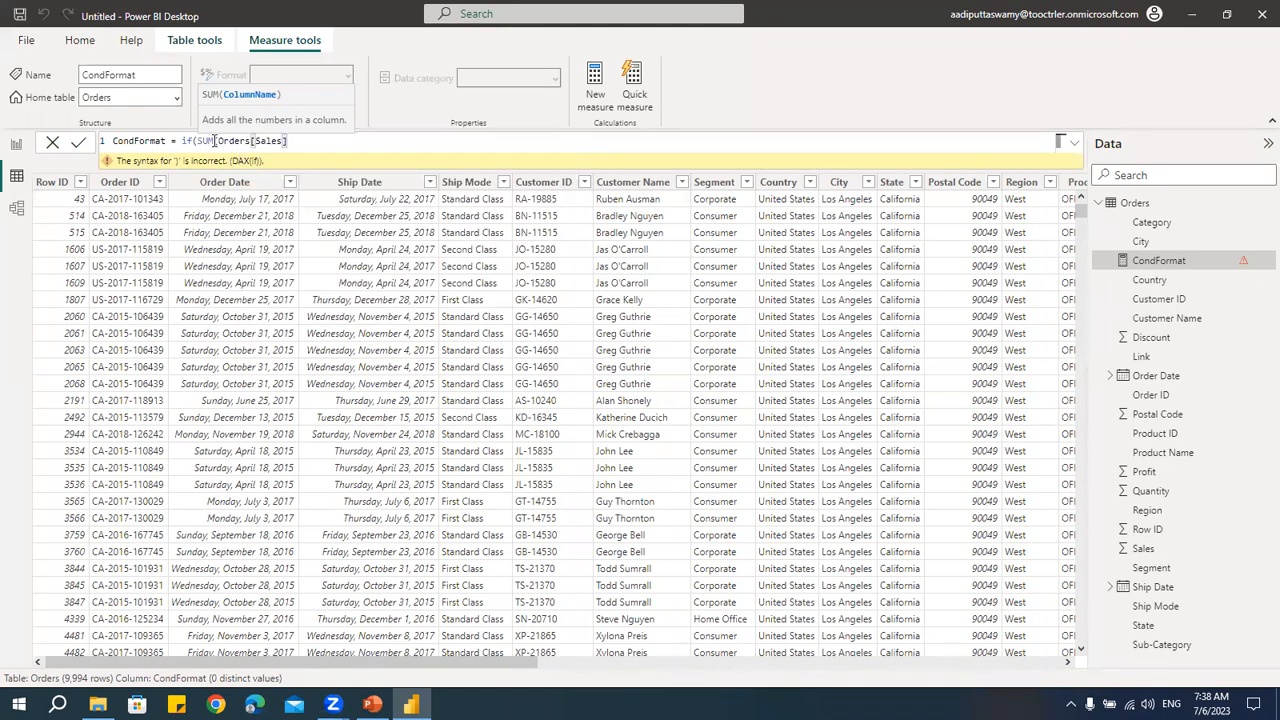
type(")")
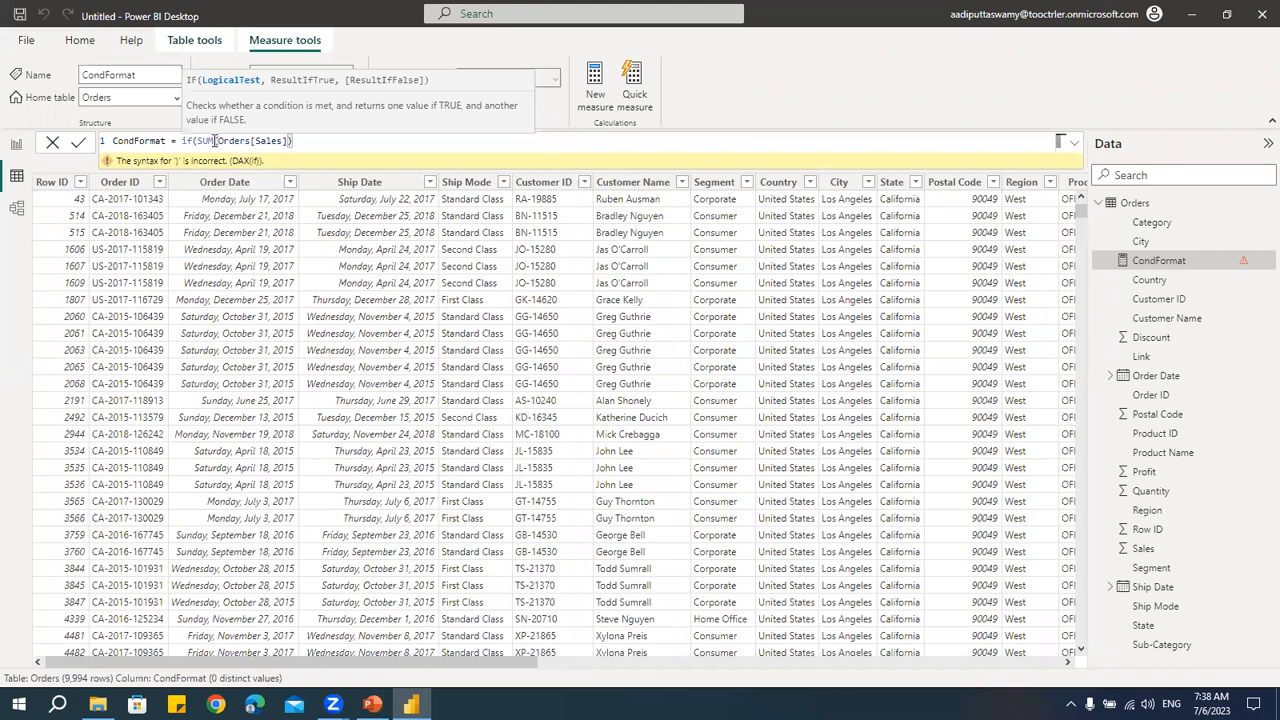
type(">=75000,\"Green")
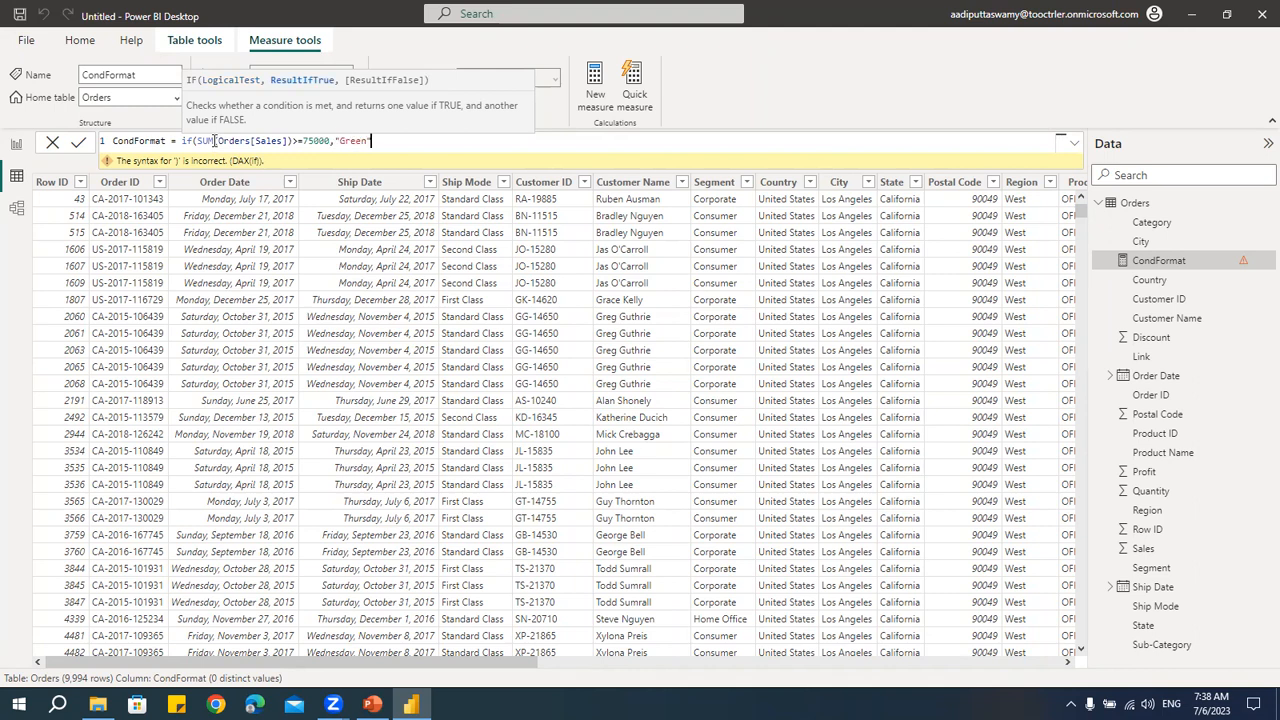
- Complete the formula with a nested IF returning "Blue" when SUM(Orders[Sales]) is >=25000 and "Red" otherwise, and commit the measure
type("\",IF(sum")
key("Tab")
type("sales")
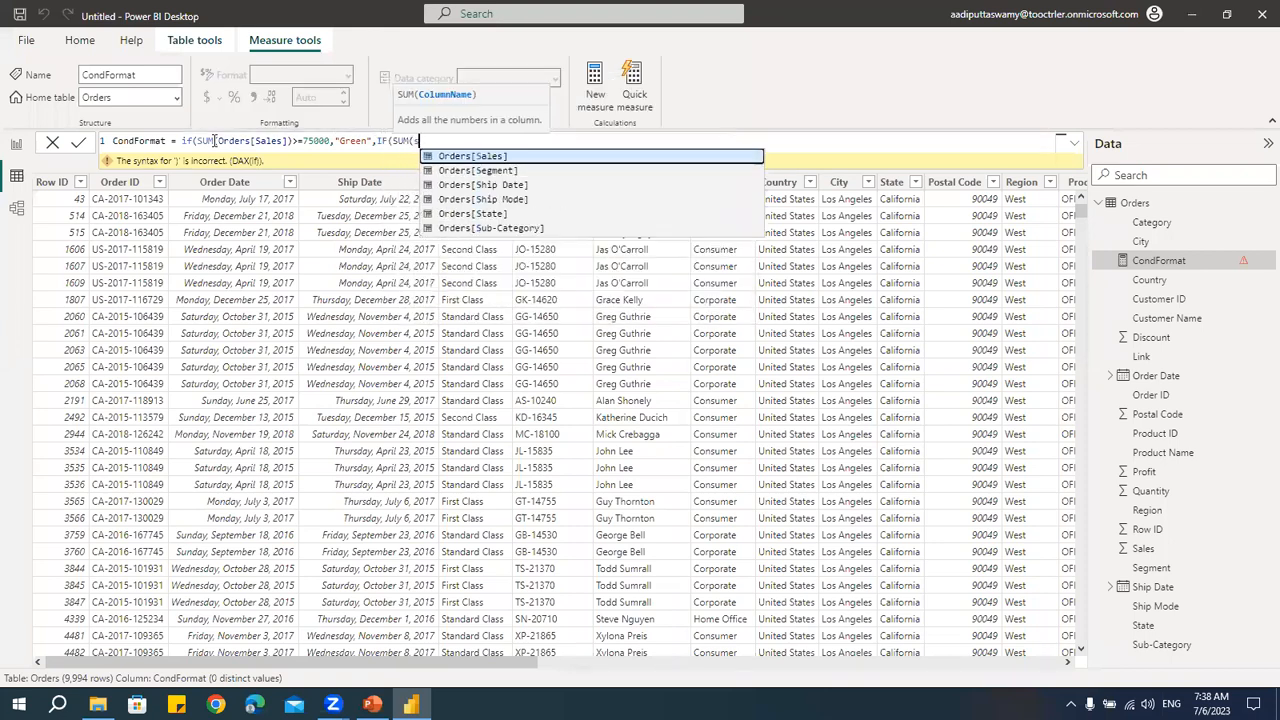
key("Tab")
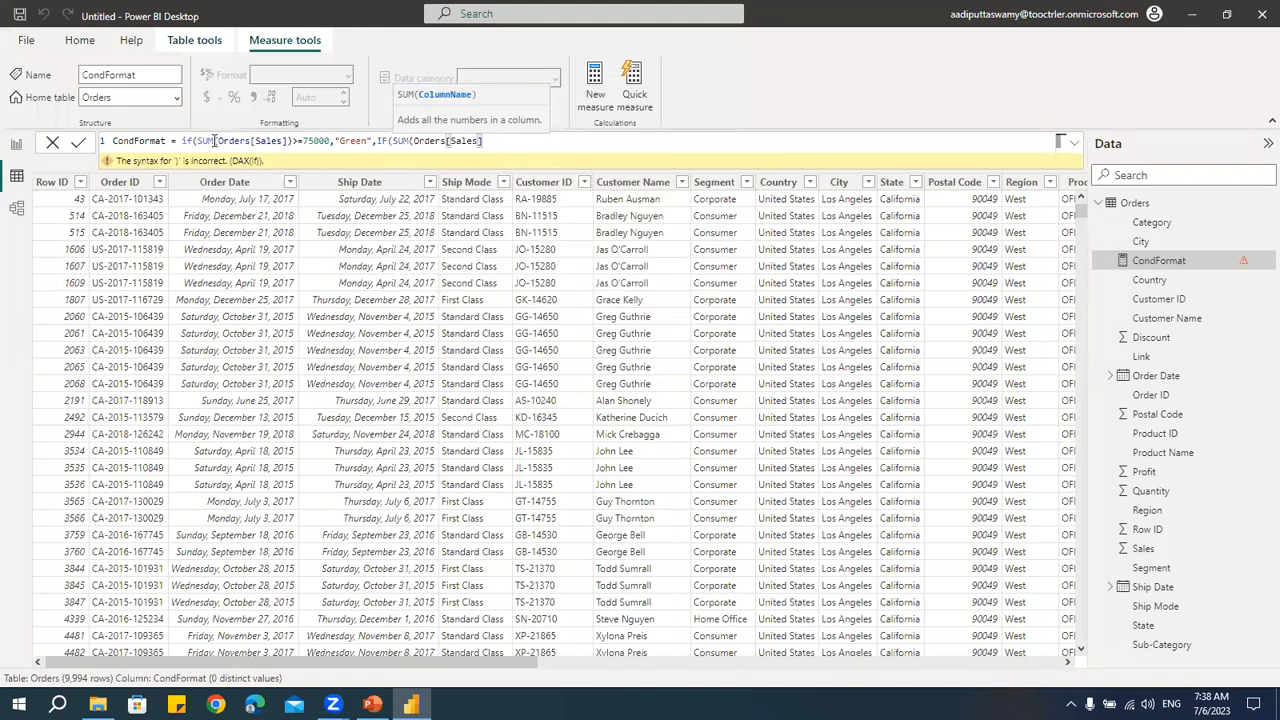
type(")>=25000,\"Blue\",\"Red\"))")
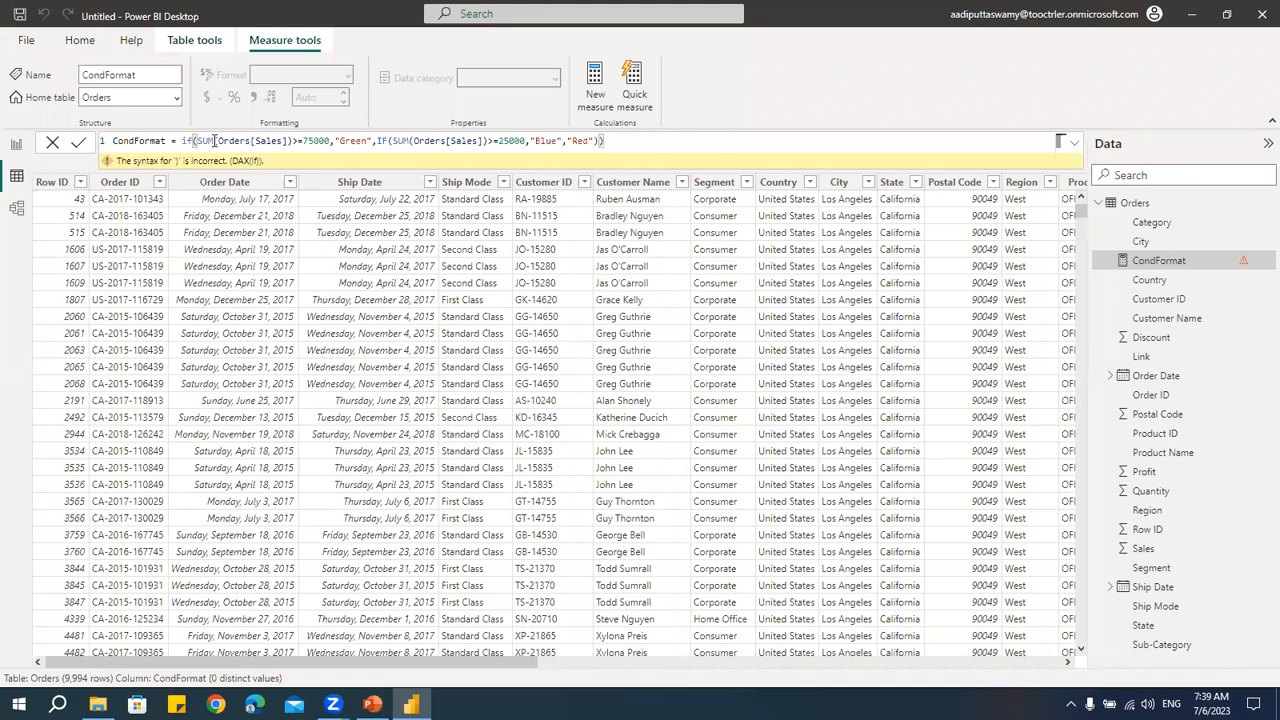
left_click(213, 140)
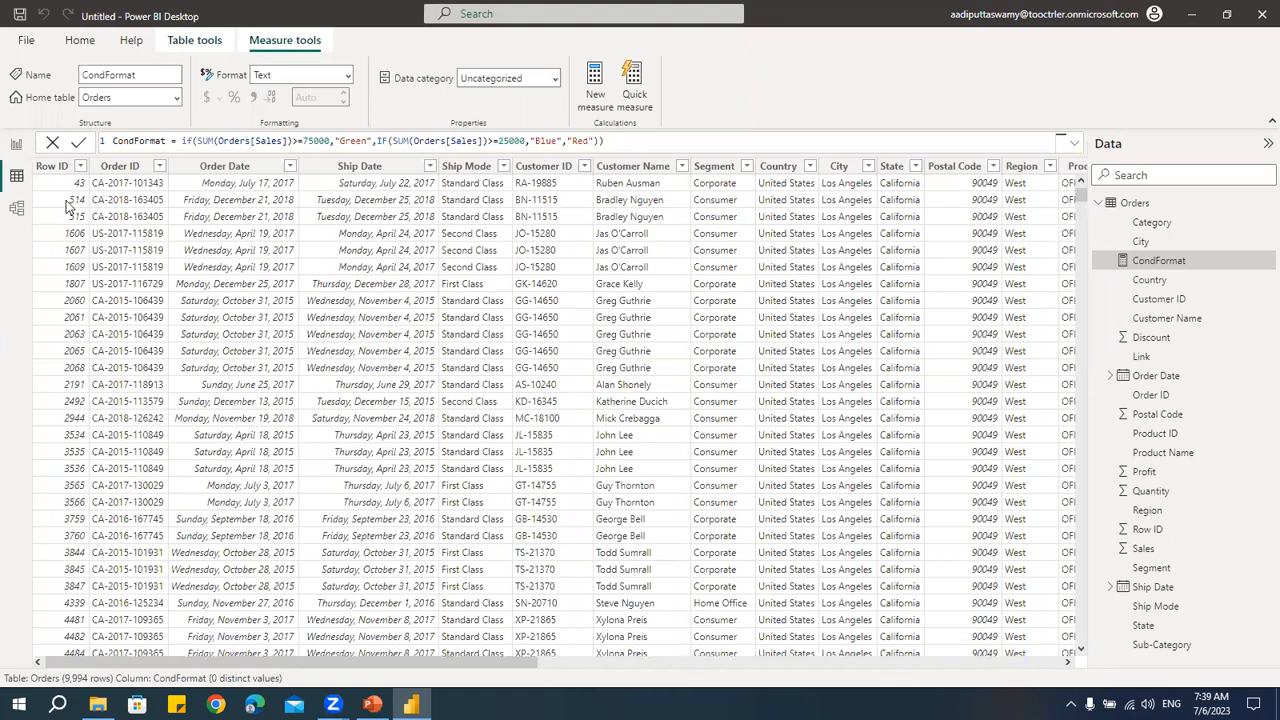
- Set the map's bubble colours in the report to the Field value format style, based on the CondFormat measure
left_click(17, 146)
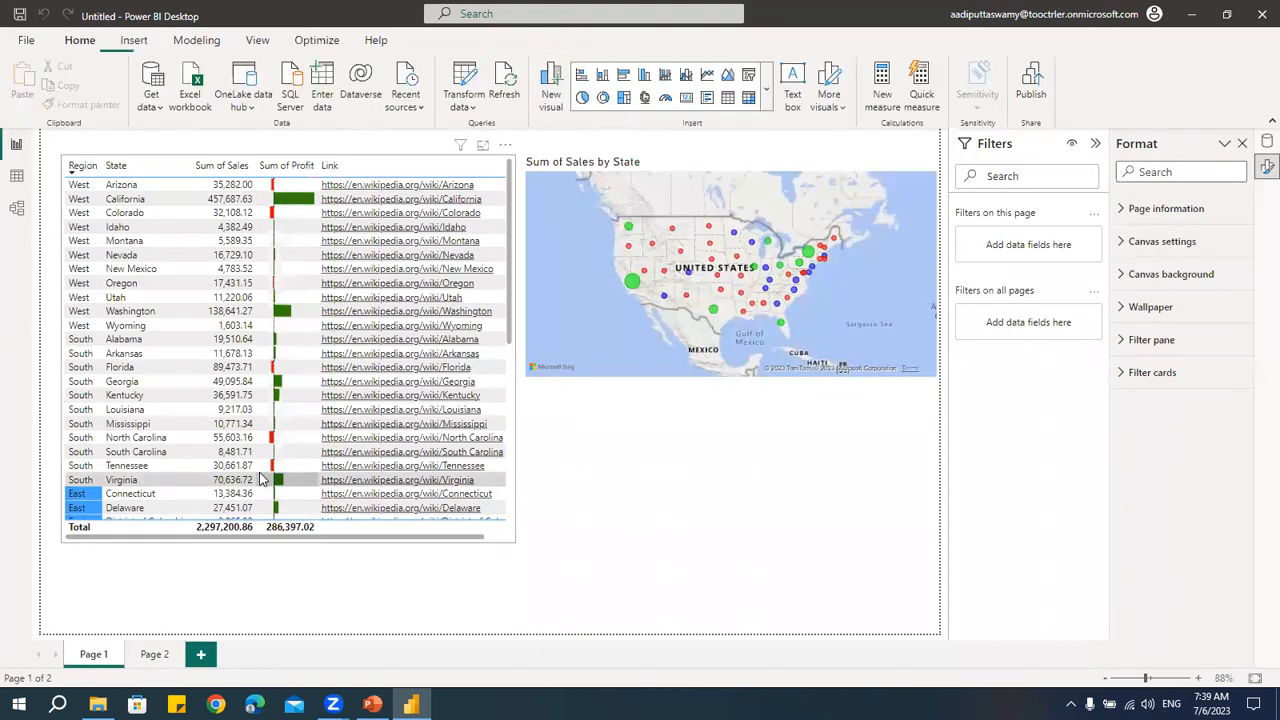
left_click(784, 314)
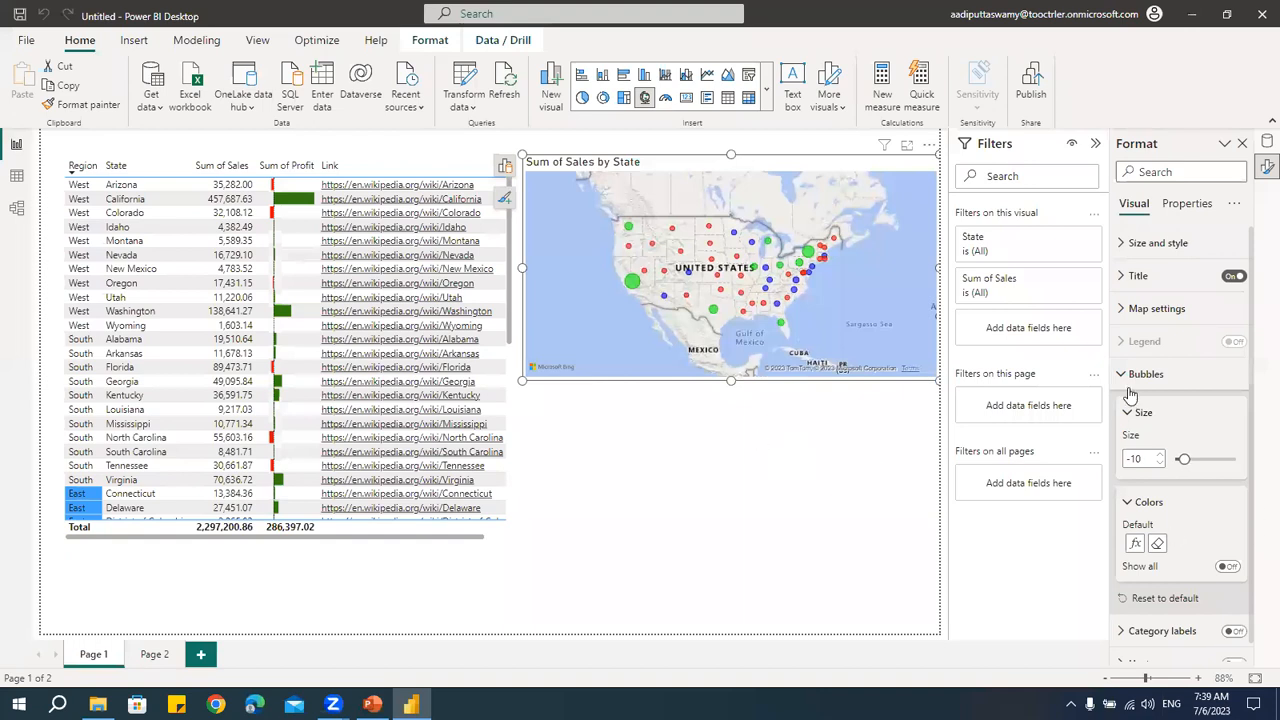
scroll(1180, 533, "down", 1)
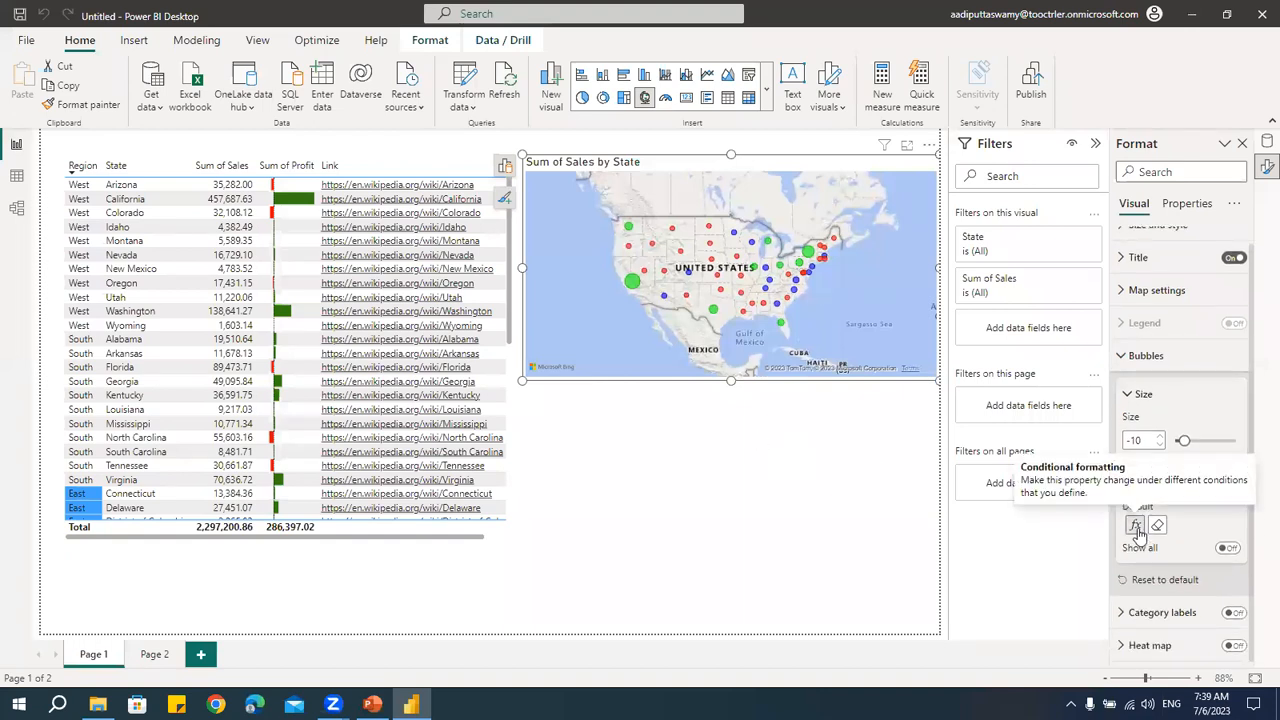
left_click(1135, 526)
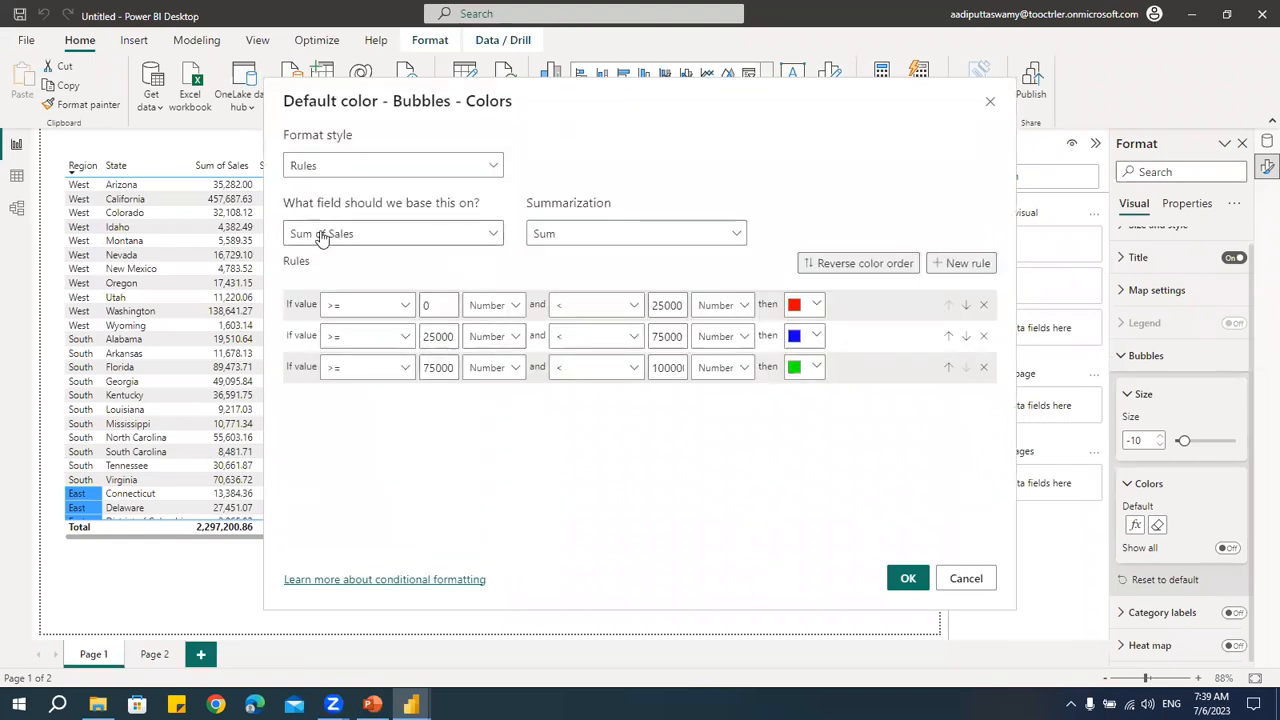
left_click(304, 166)
left_click(313, 244)
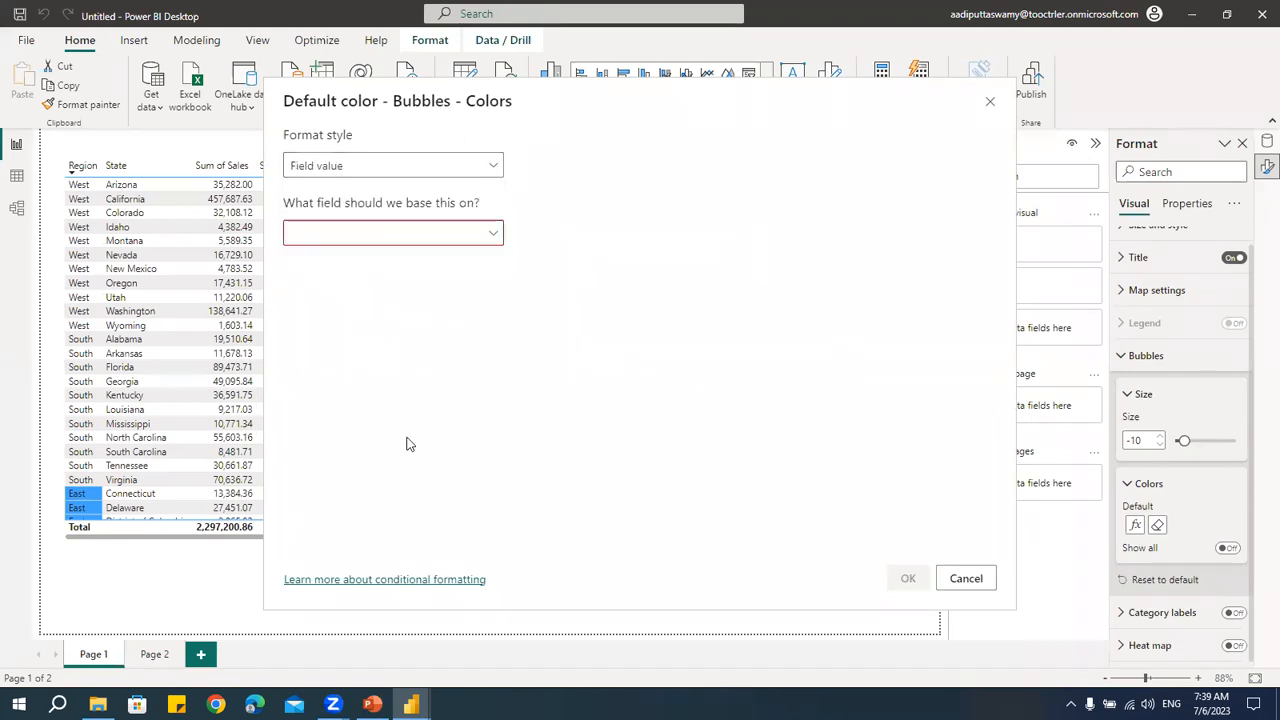
left_click(362, 236)
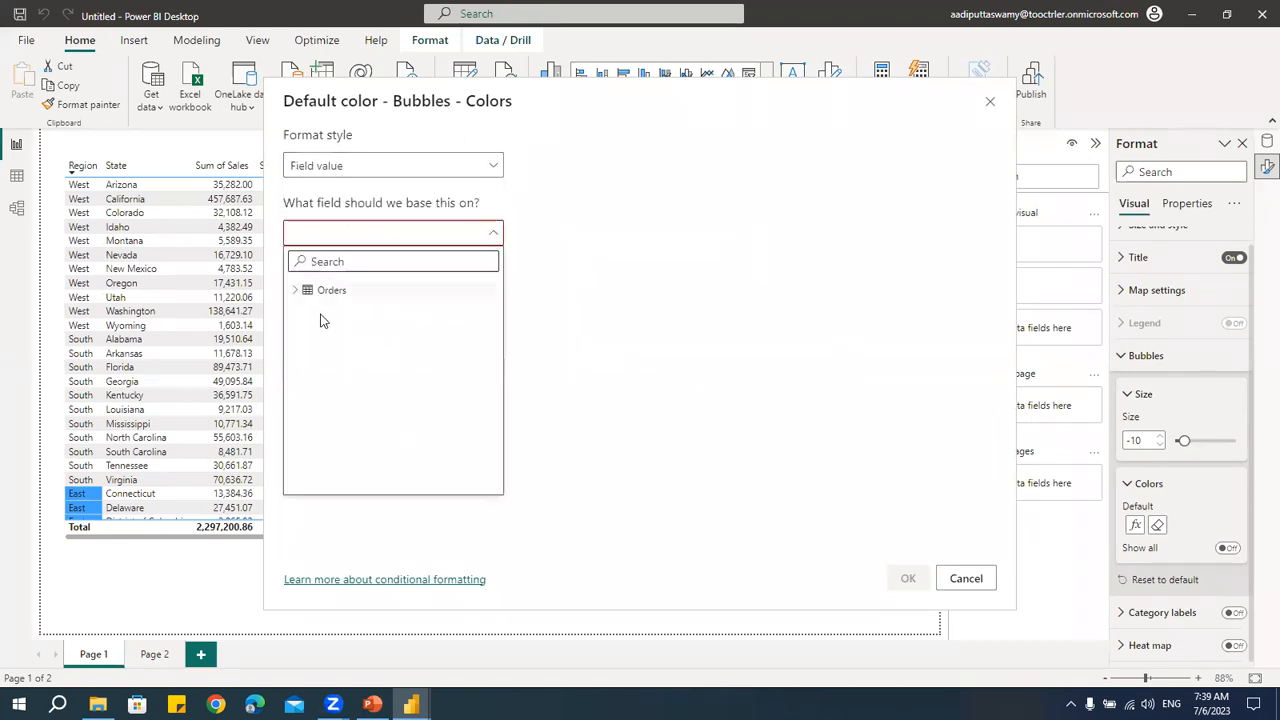
left_click(295, 292)
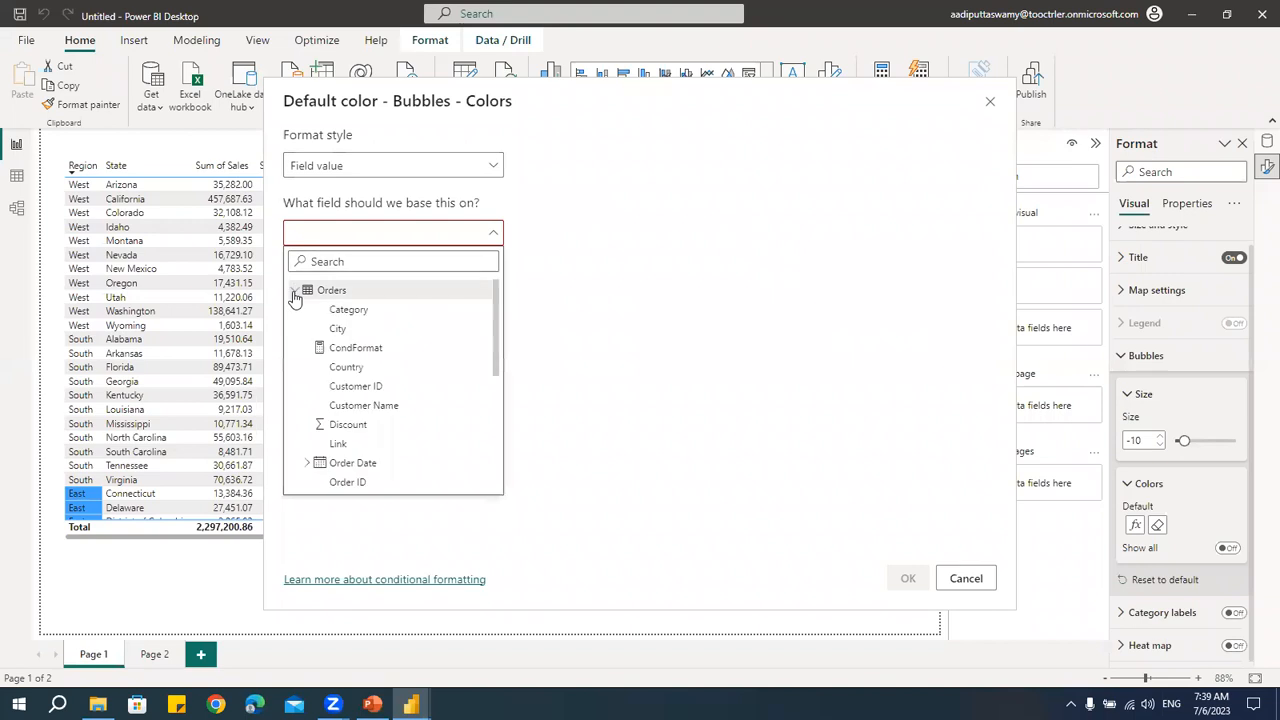
left_click(340, 347)
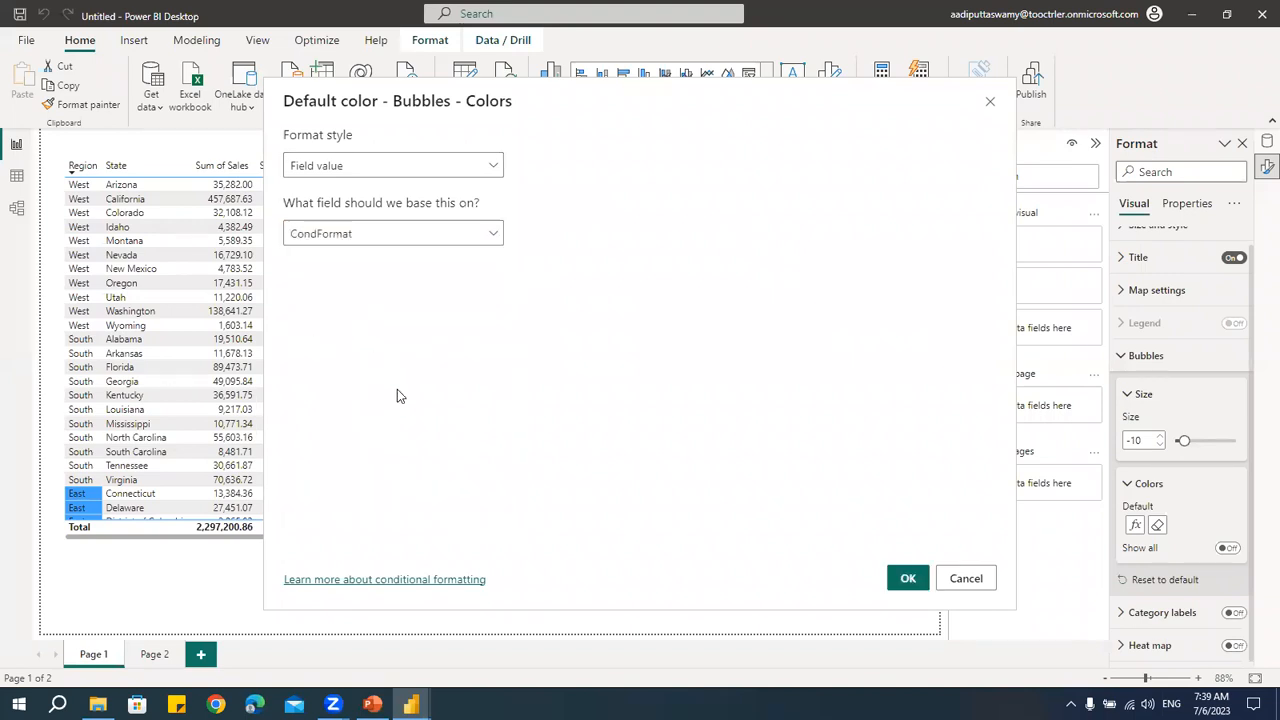
left_click(904, 584)
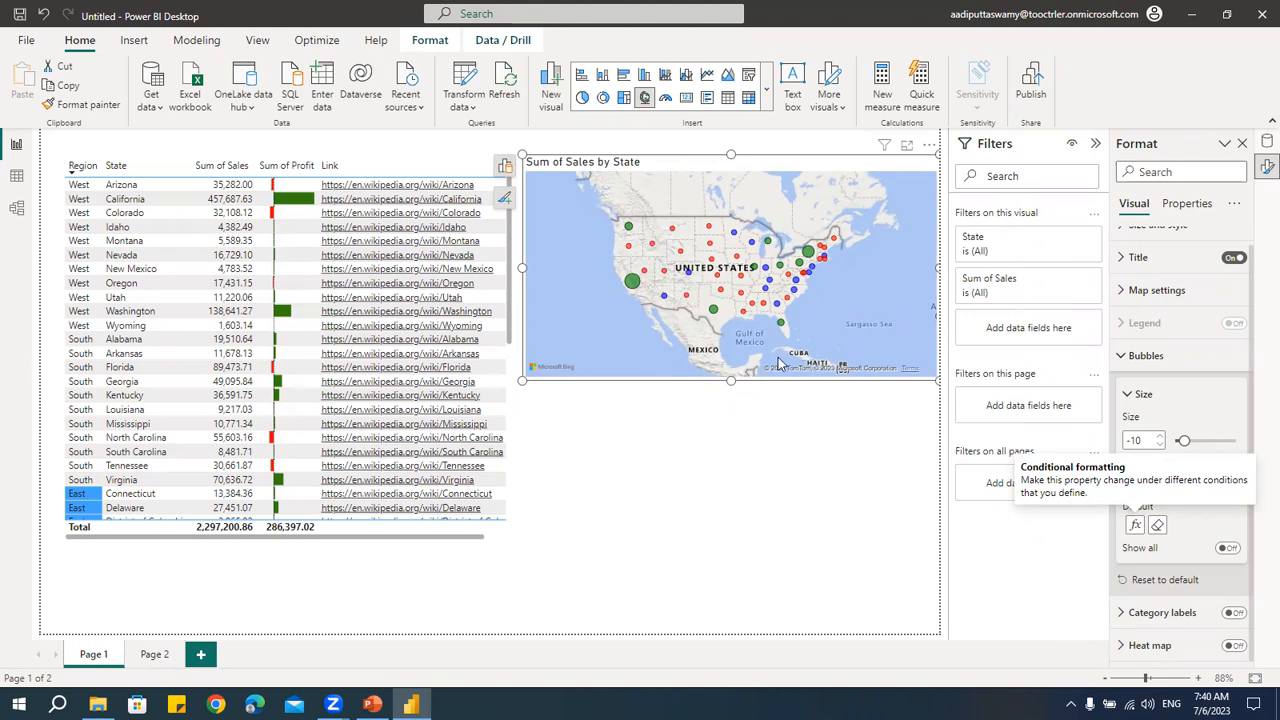
- Set the column colours of the Page 2 chart to the Field value format style, based on the CondFormat measure
left_click(151, 660)
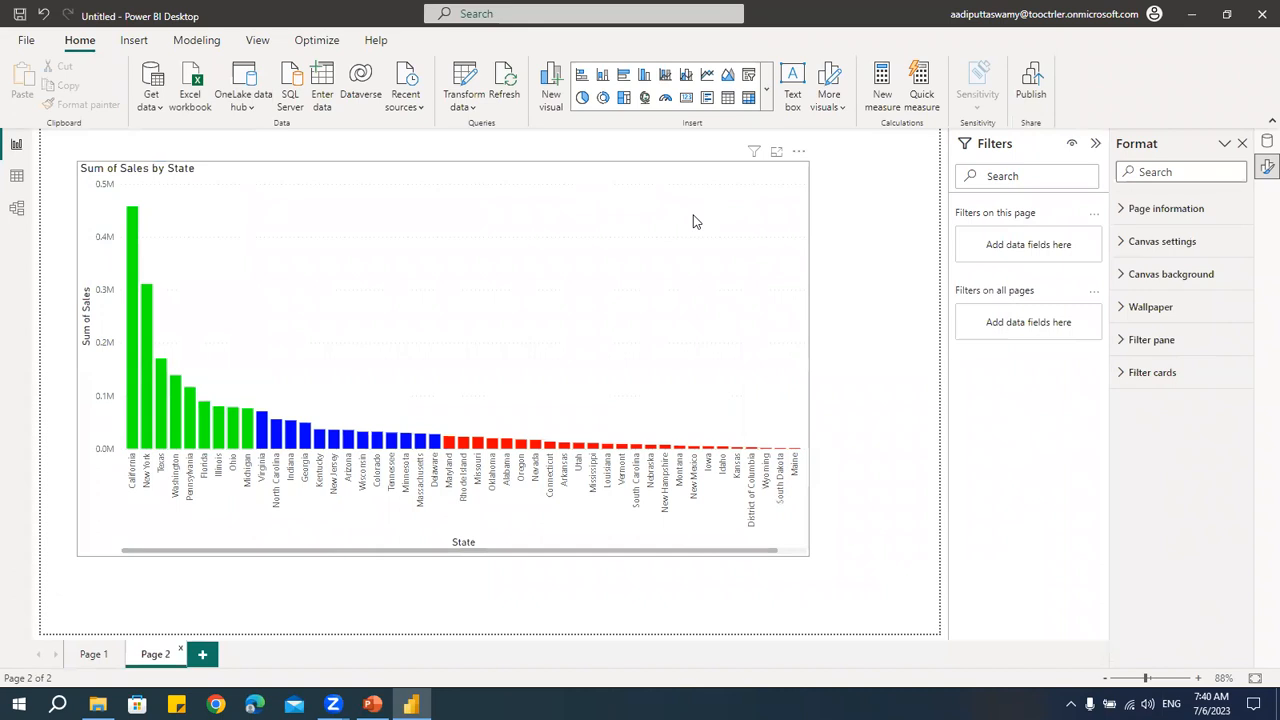
left_click(734, 189)
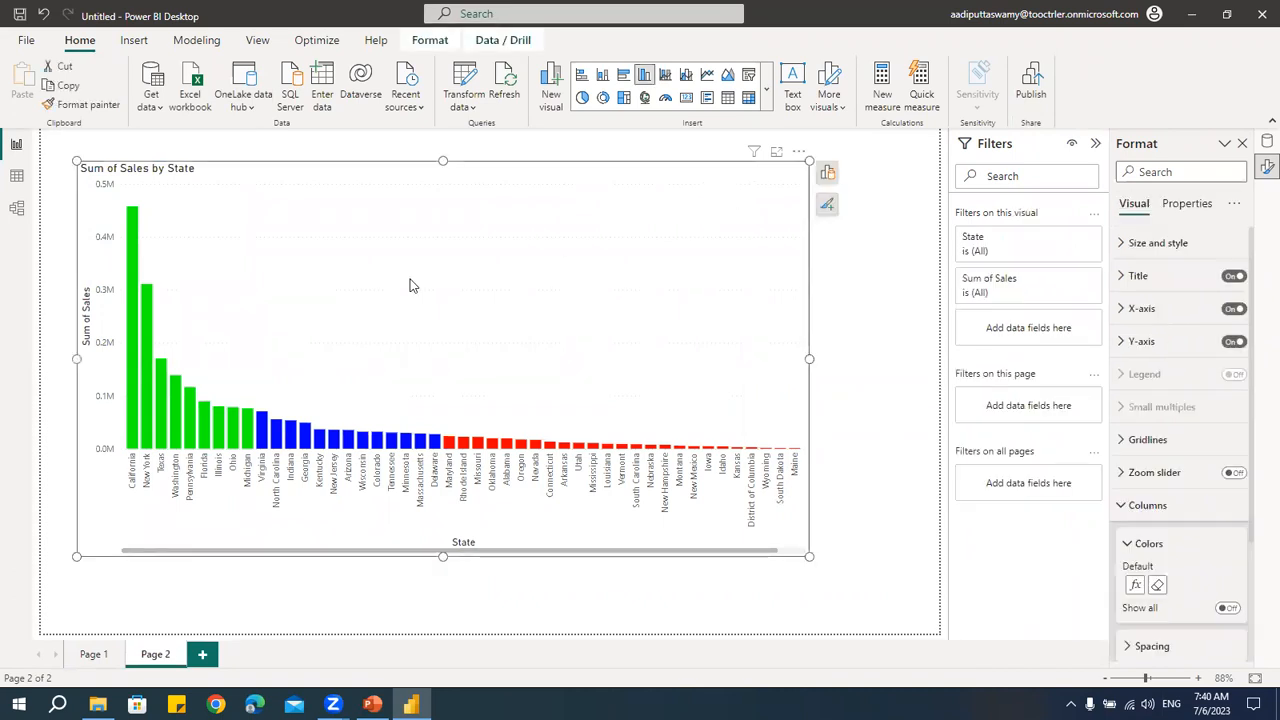
scroll(1172, 537, "down", 3)
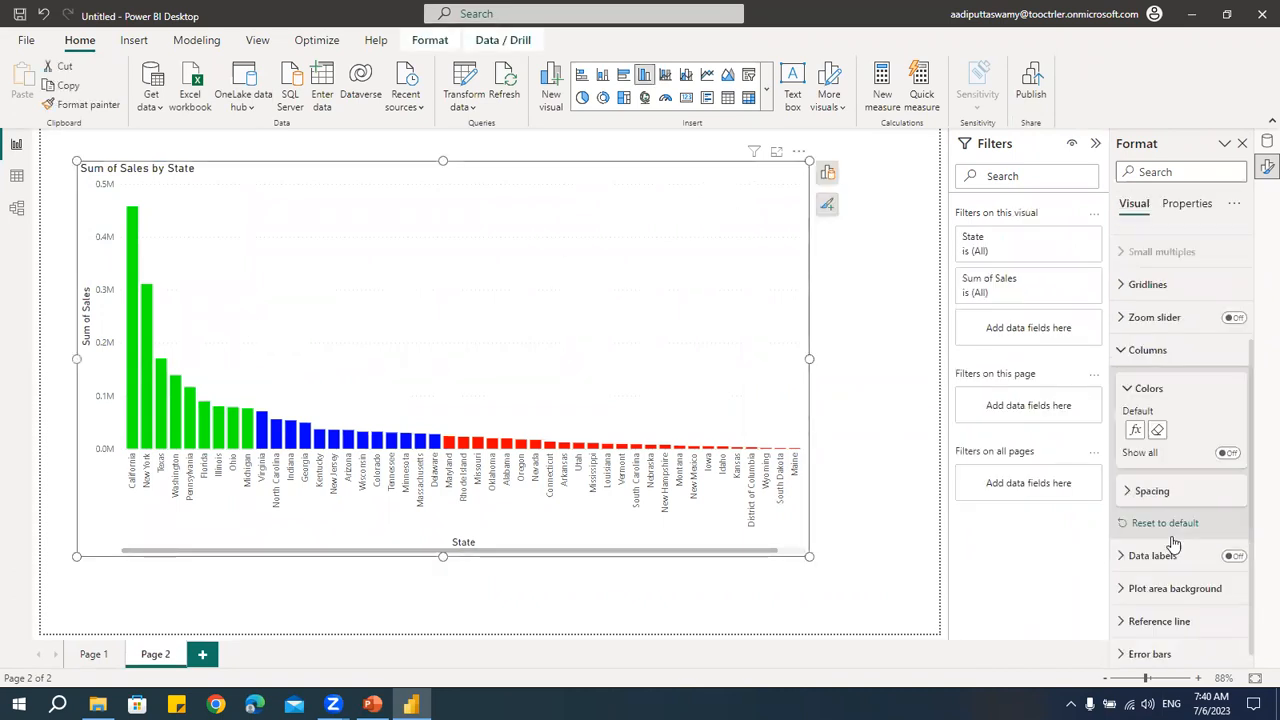
left_click(1134, 420)
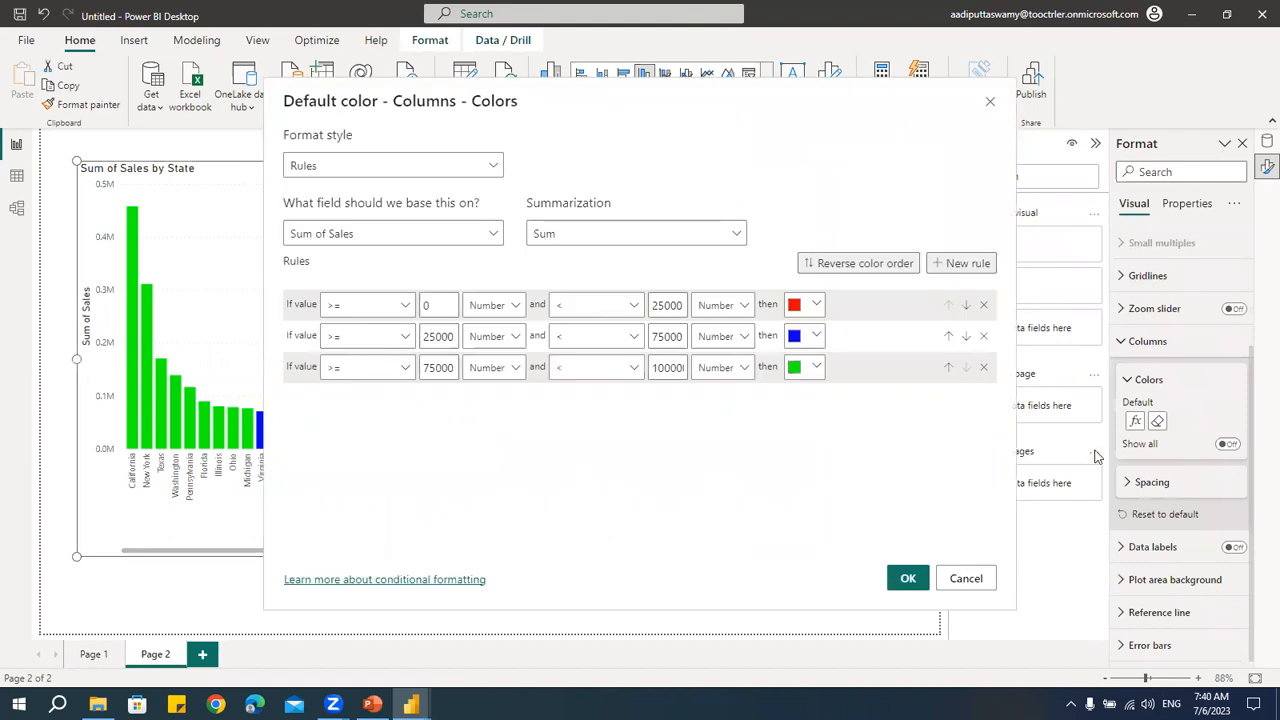
left_click(350, 166)
left_click(314, 243)
left_click(321, 236)
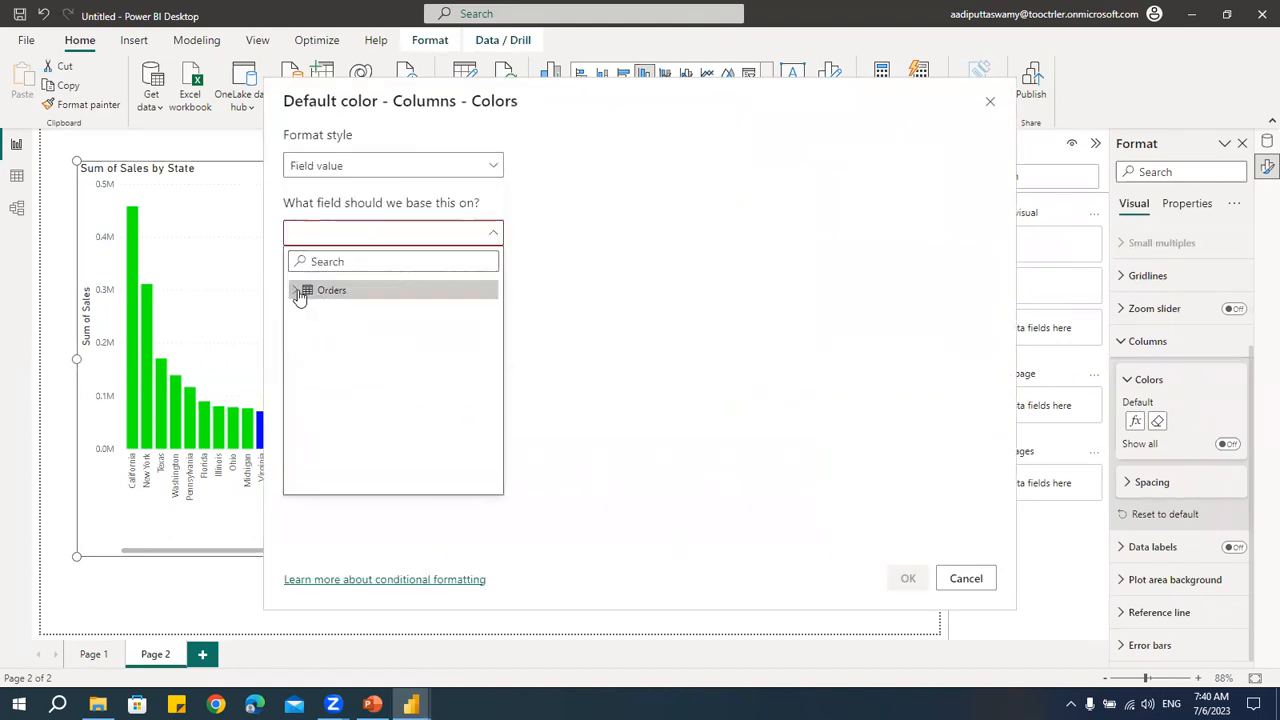
left_click(297, 290)
left_click(362, 350)
left_click(903, 580)
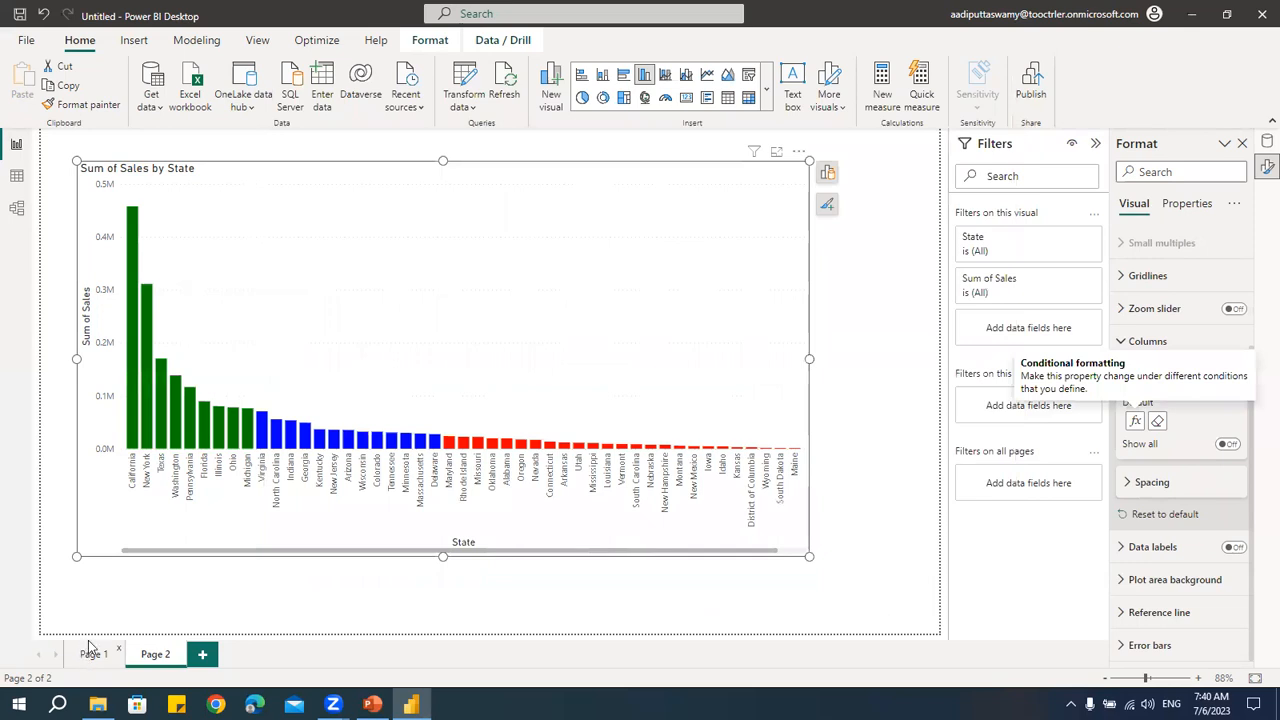
- Turn on the background color for the Sum of Sales series in the Page 1 table's cell elements
left_click(92, 652)
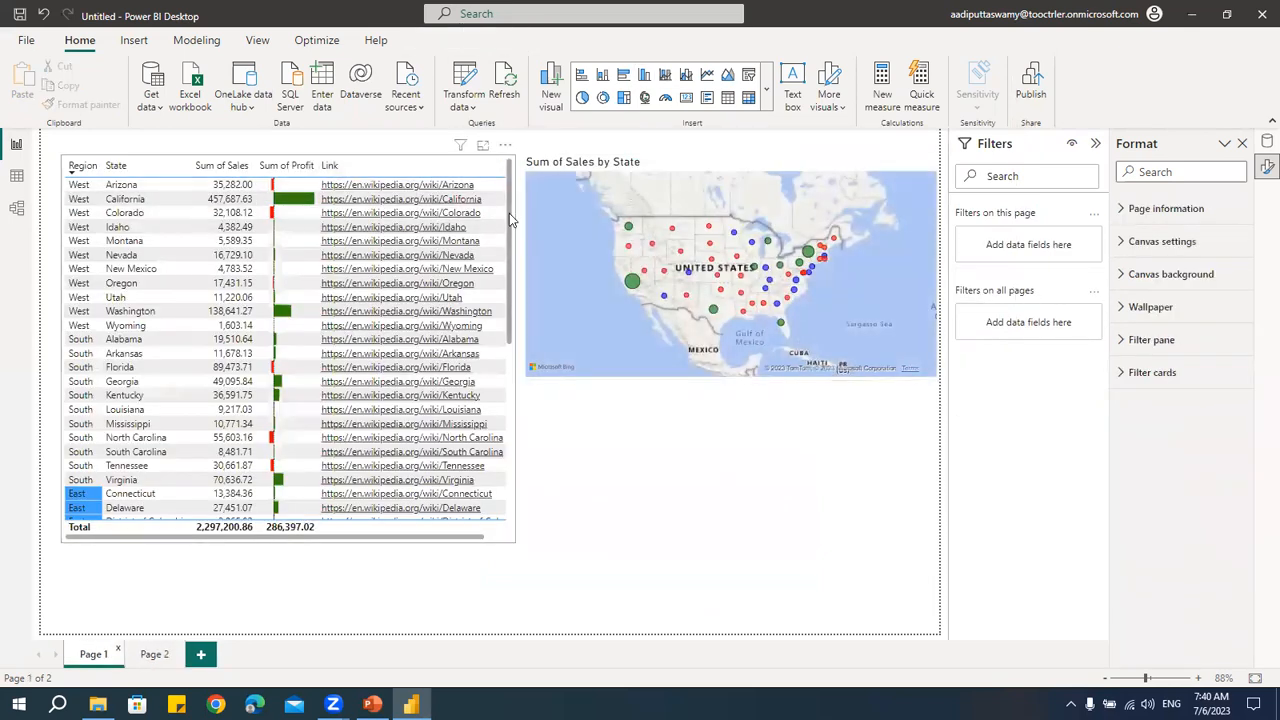
left_click(509, 213)
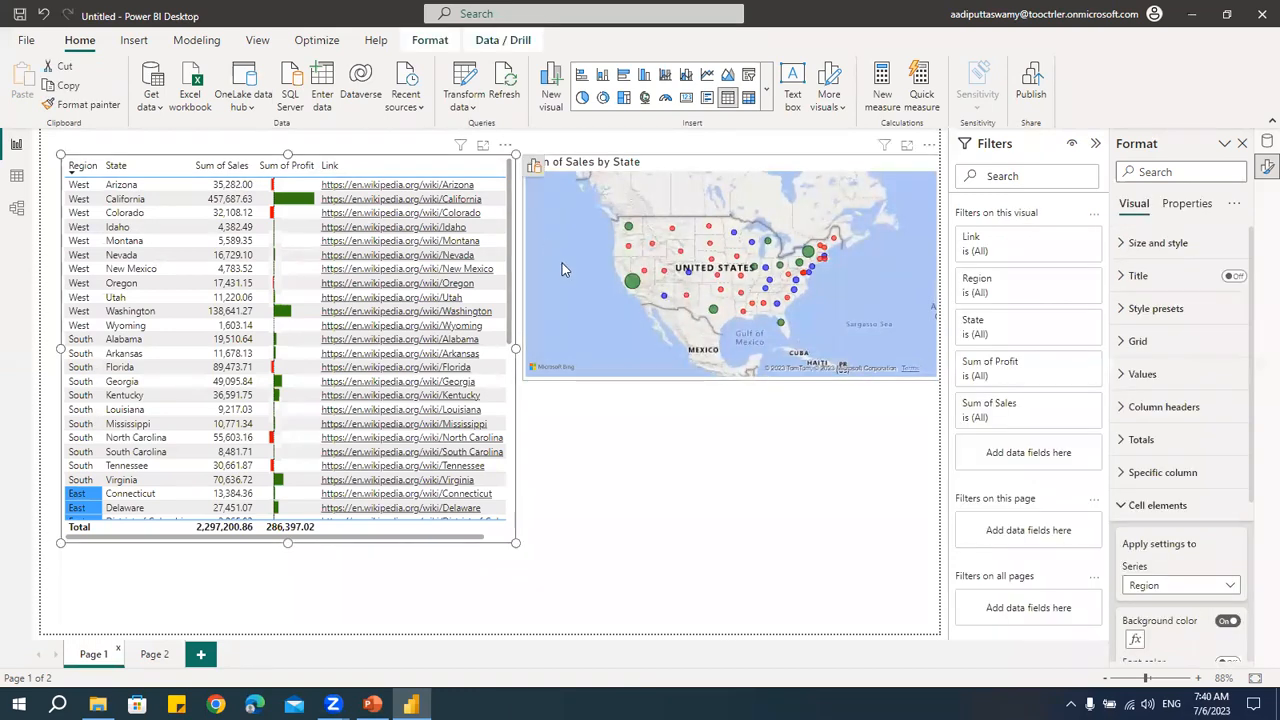
scroll(1202, 508, "down", 5)
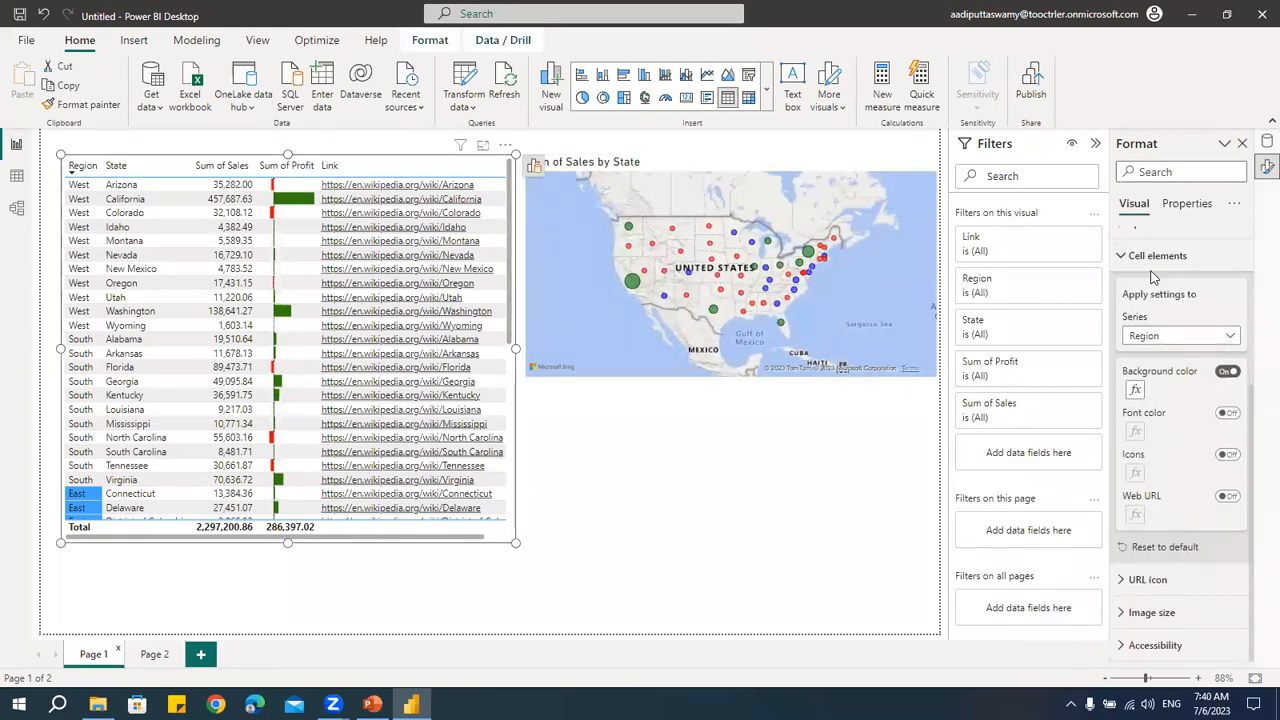
left_click(1172, 338)
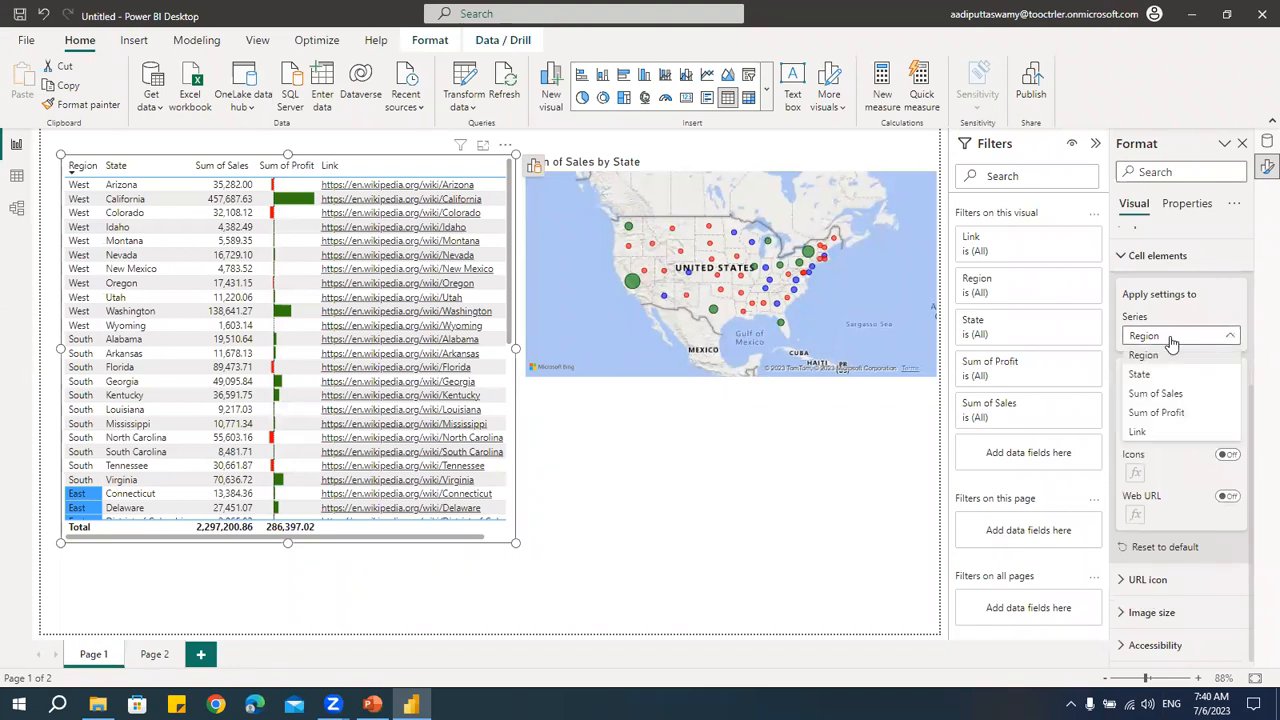
left_click(1156, 396)
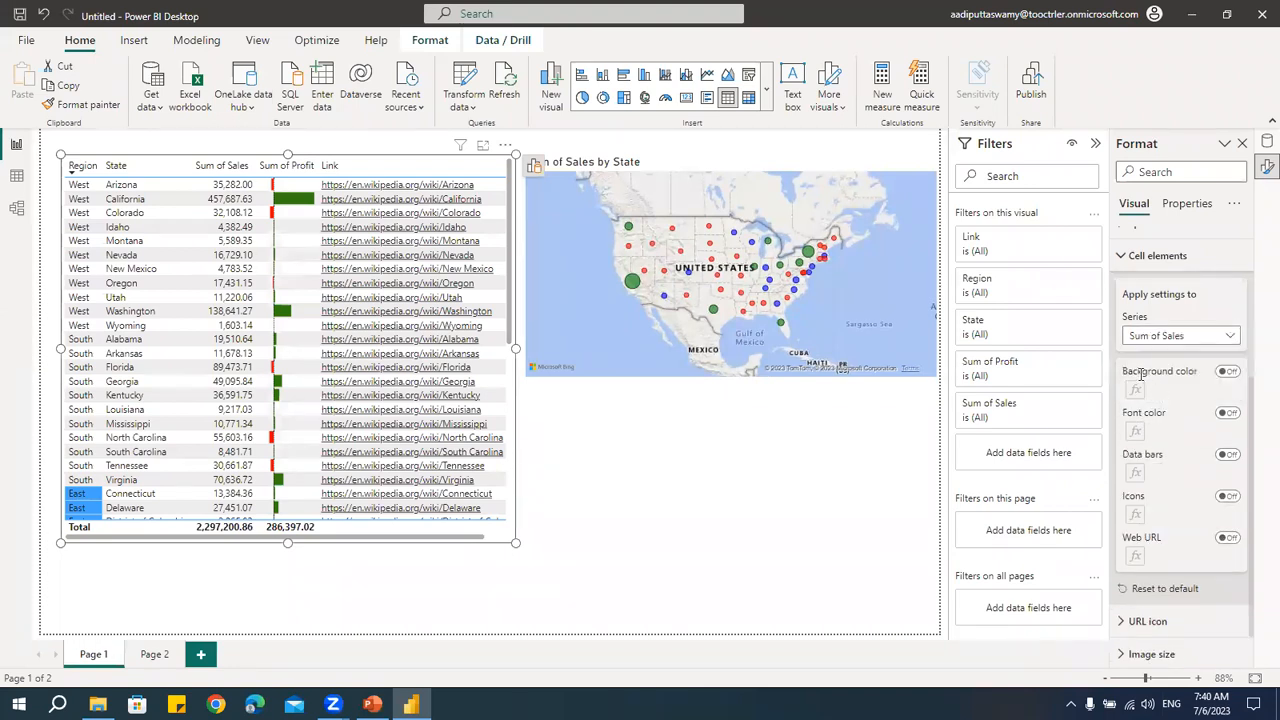
left_click(1233, 373)
- Set the Sum of Sales background color to the Field value format style, based on the CondFormat measure
left_click(1136, 389)
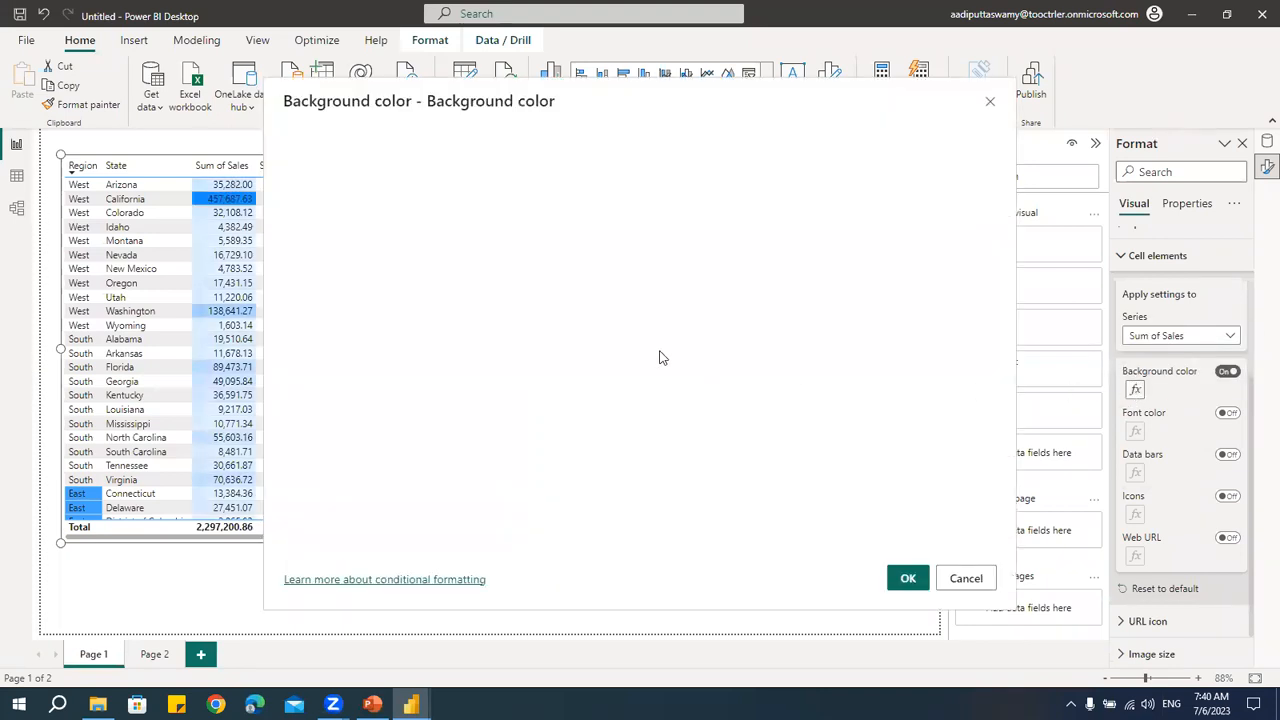
left_click(341, 166)
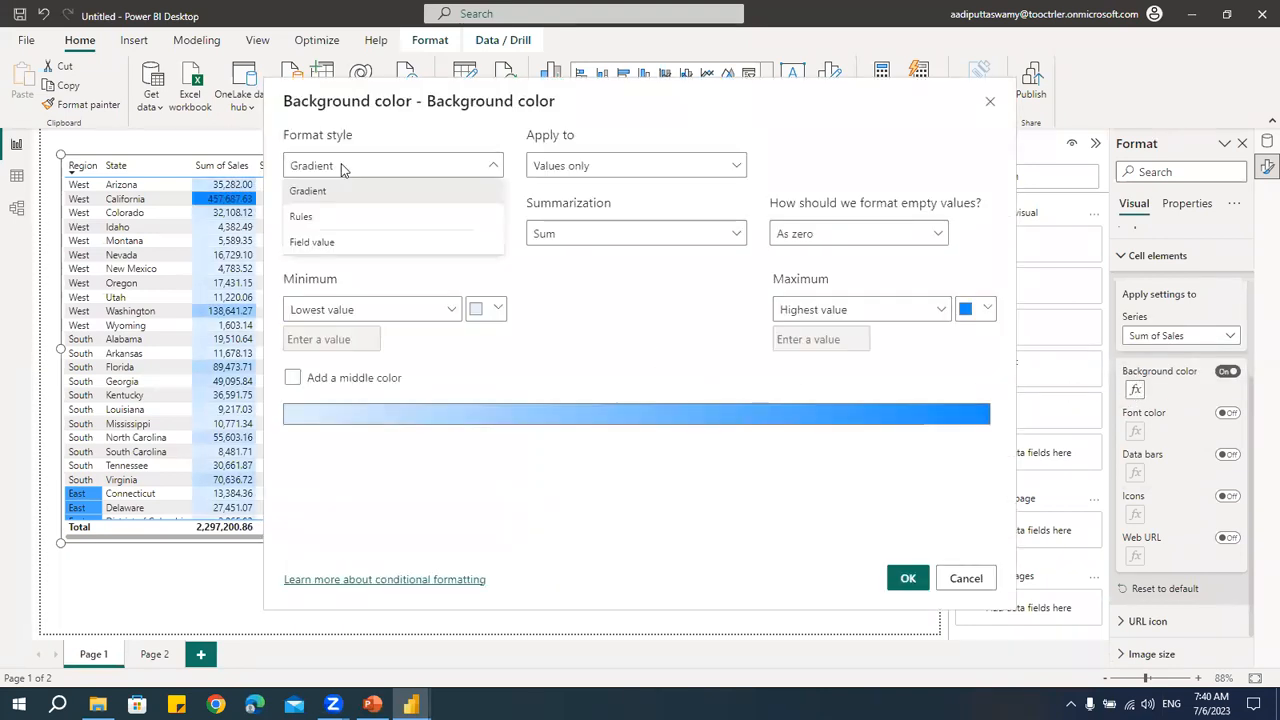
left_click(323, 242)
left_click(333, 237)
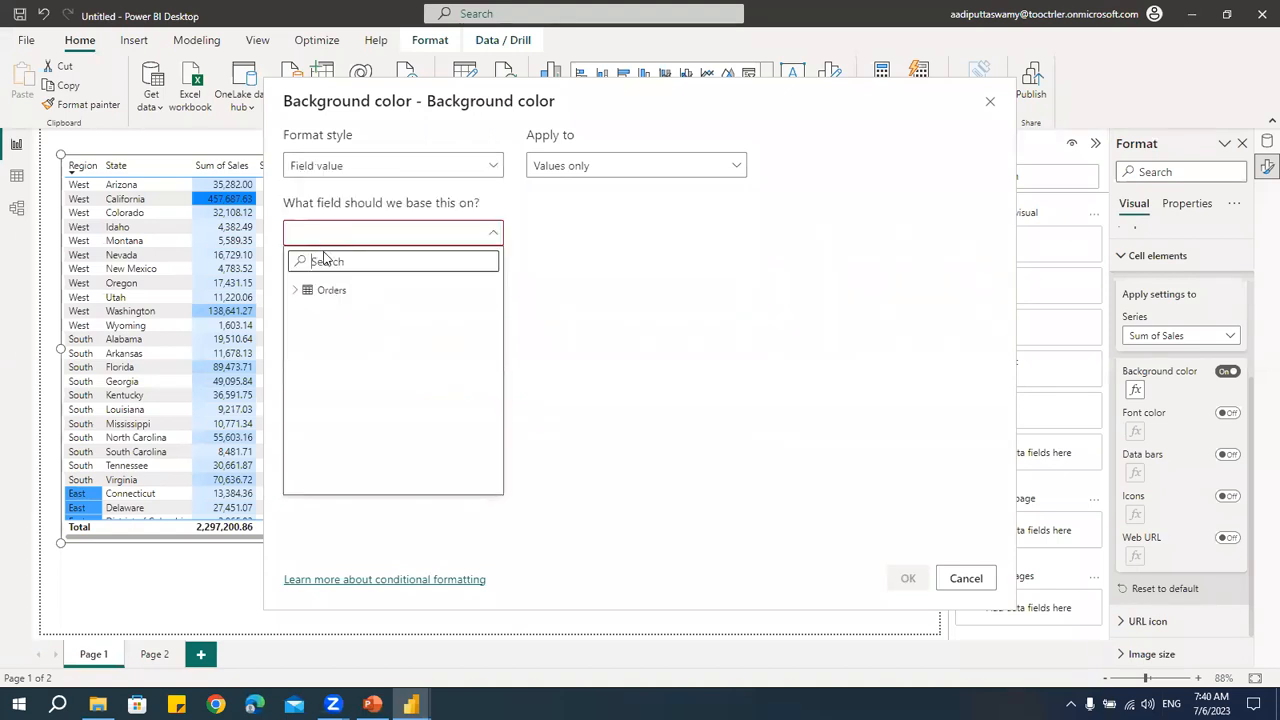
left_click(300, 291)
left_click(361, 349)
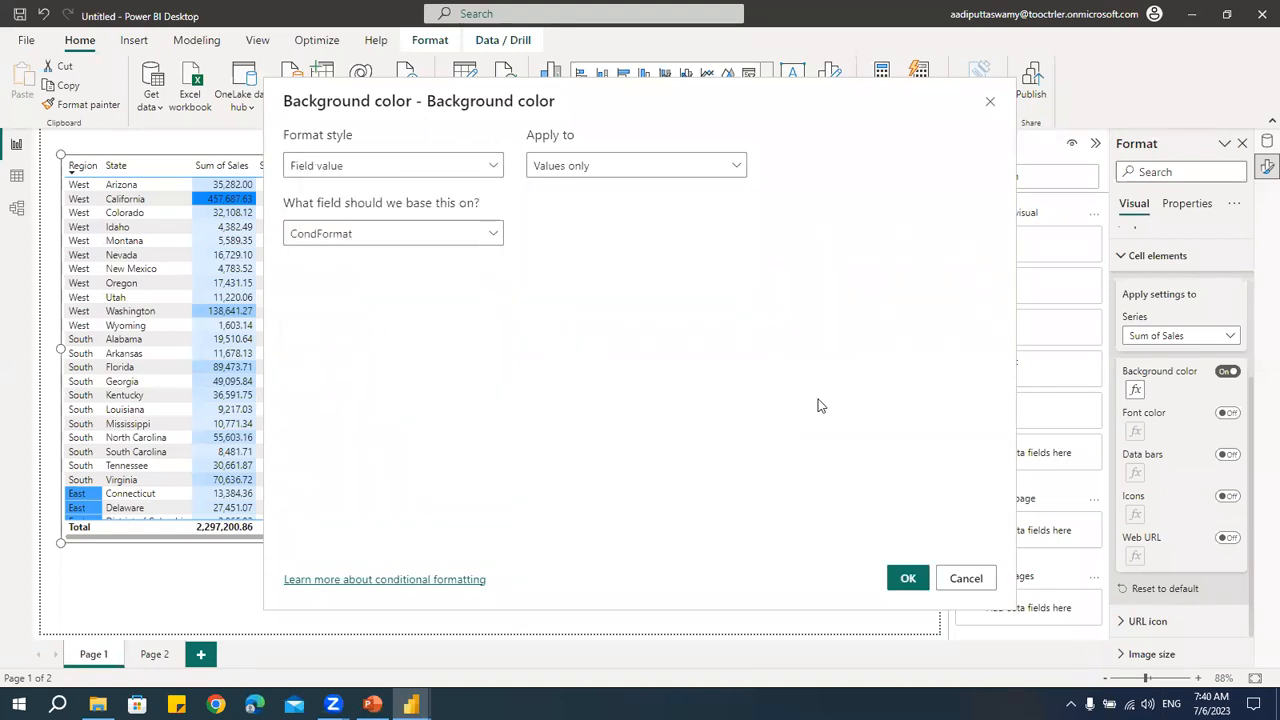
left_click(906, 578)
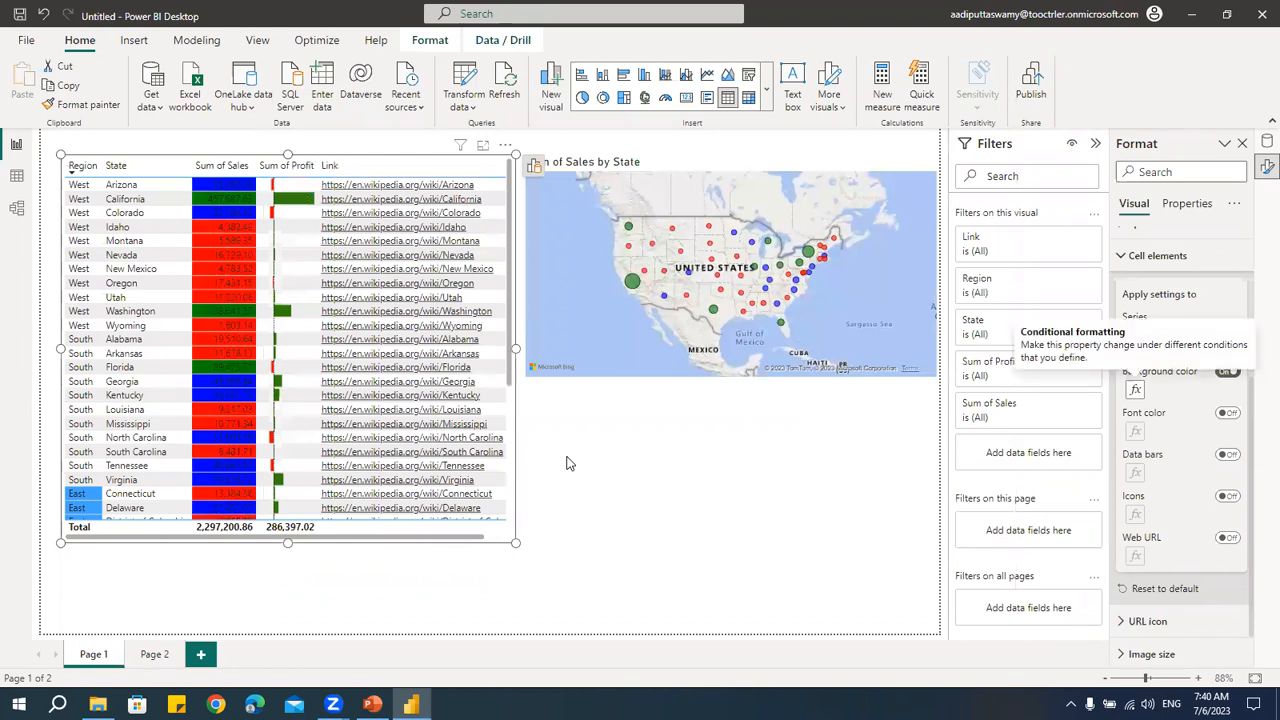
- Sort the Page 1 table by Sum of Sales
left_click(505, 146)
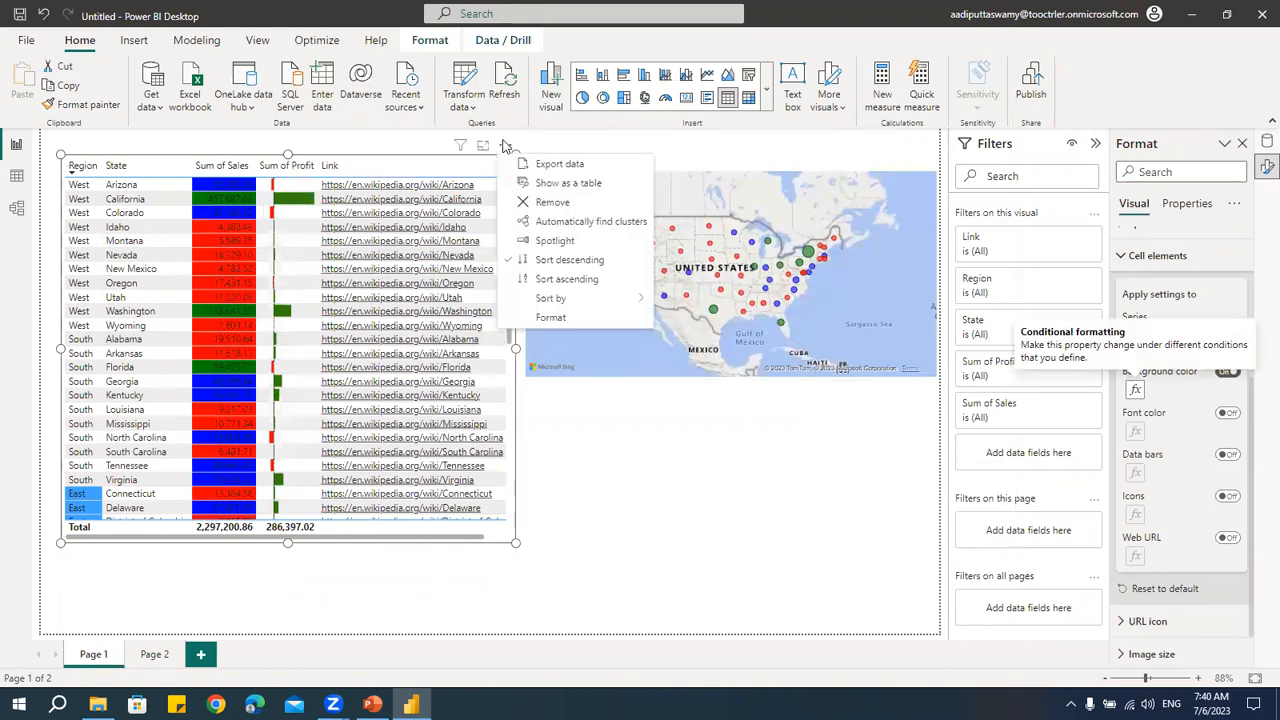
mouse_move(580, 298)
left_click(688, 341)
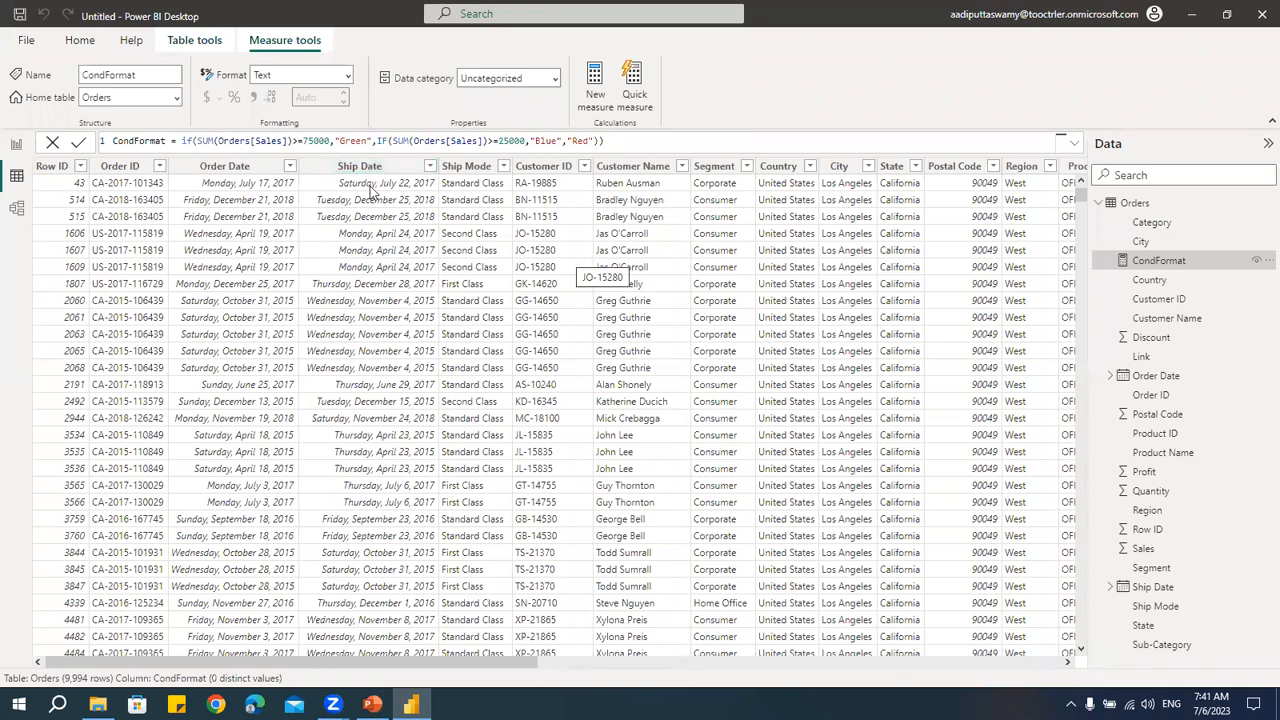
- Set the >=75000 result in the CondFormat formula to "Yellow", commit it and check the visuals on both report pages
left_click_drag(340, 140, 369, 141)
type("Yelo")
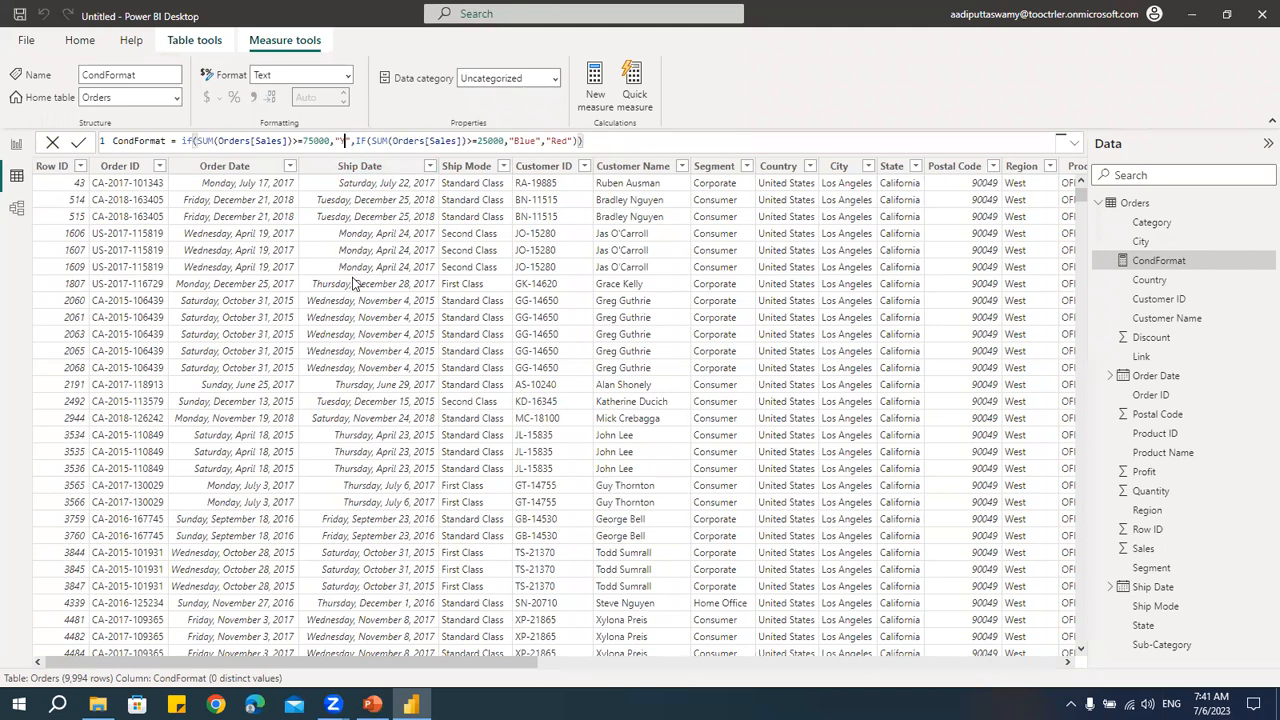
key("BackSpace")
type("low")
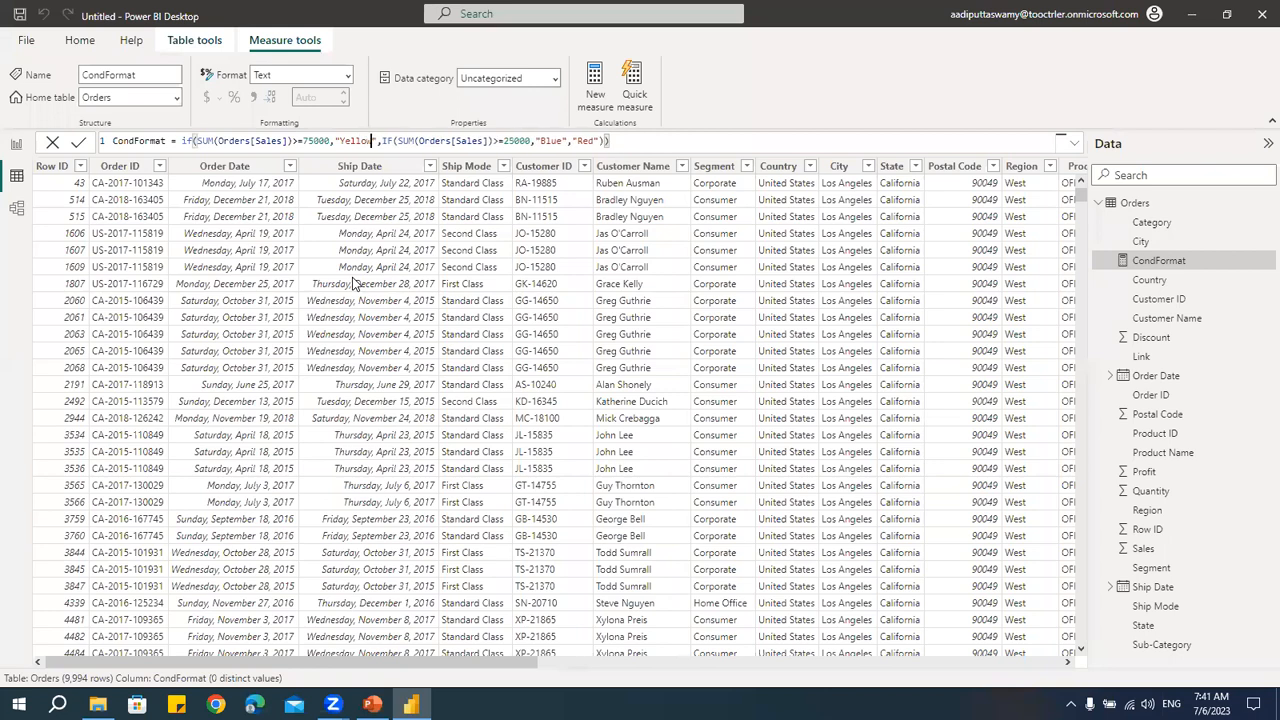
key("Return")
left_click(16, 144)
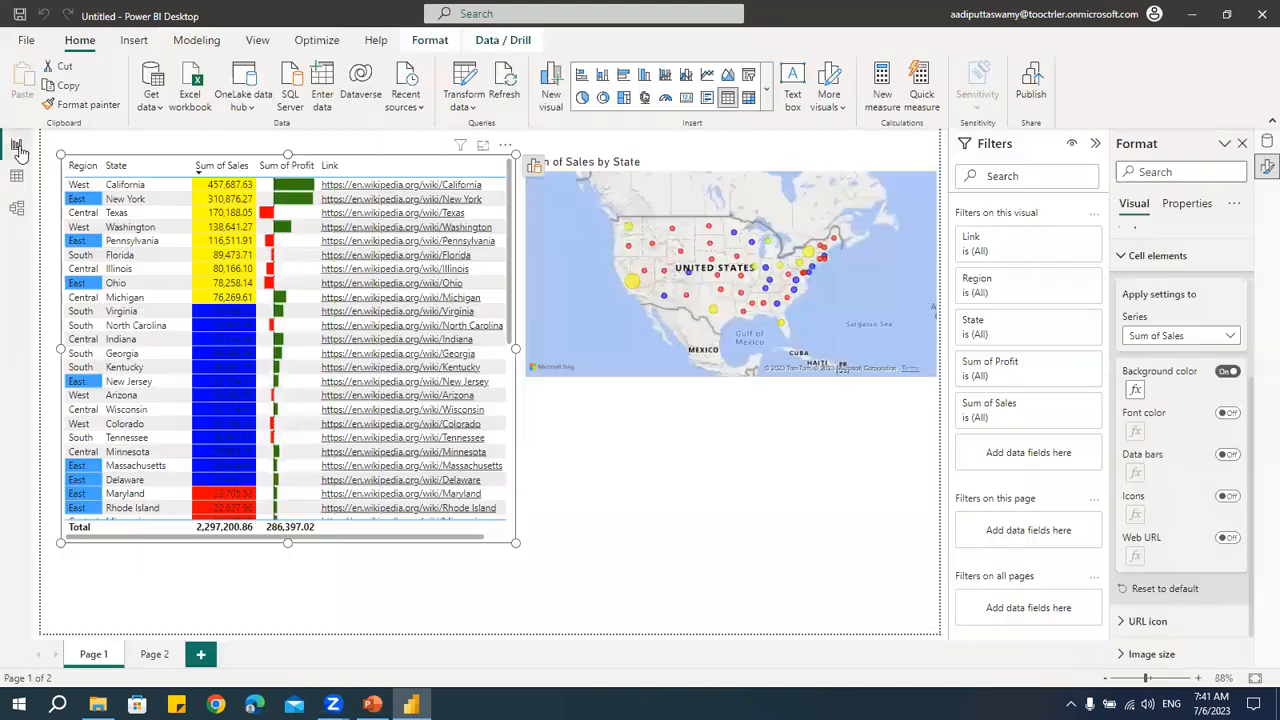
left_click(155, 655)
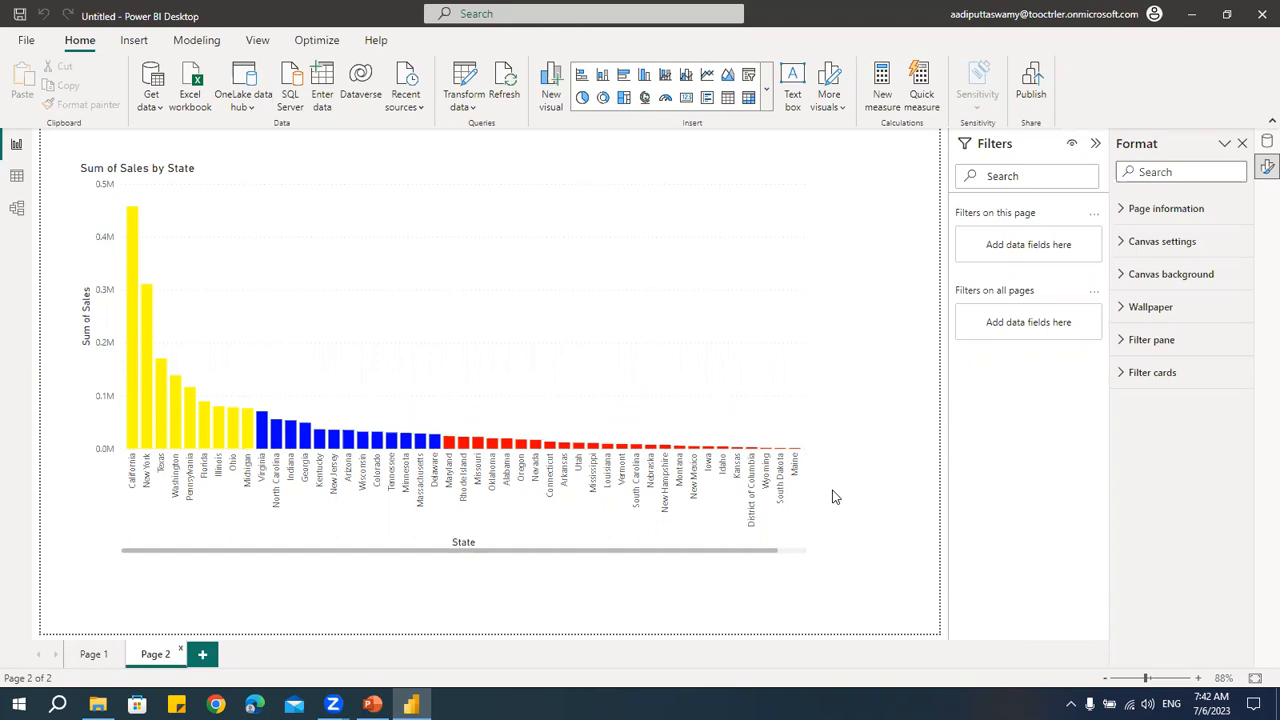
- Switch the Page 2 chart's column color settings to the Rules format style, based on Sum of Sales
left_click(17, 176)
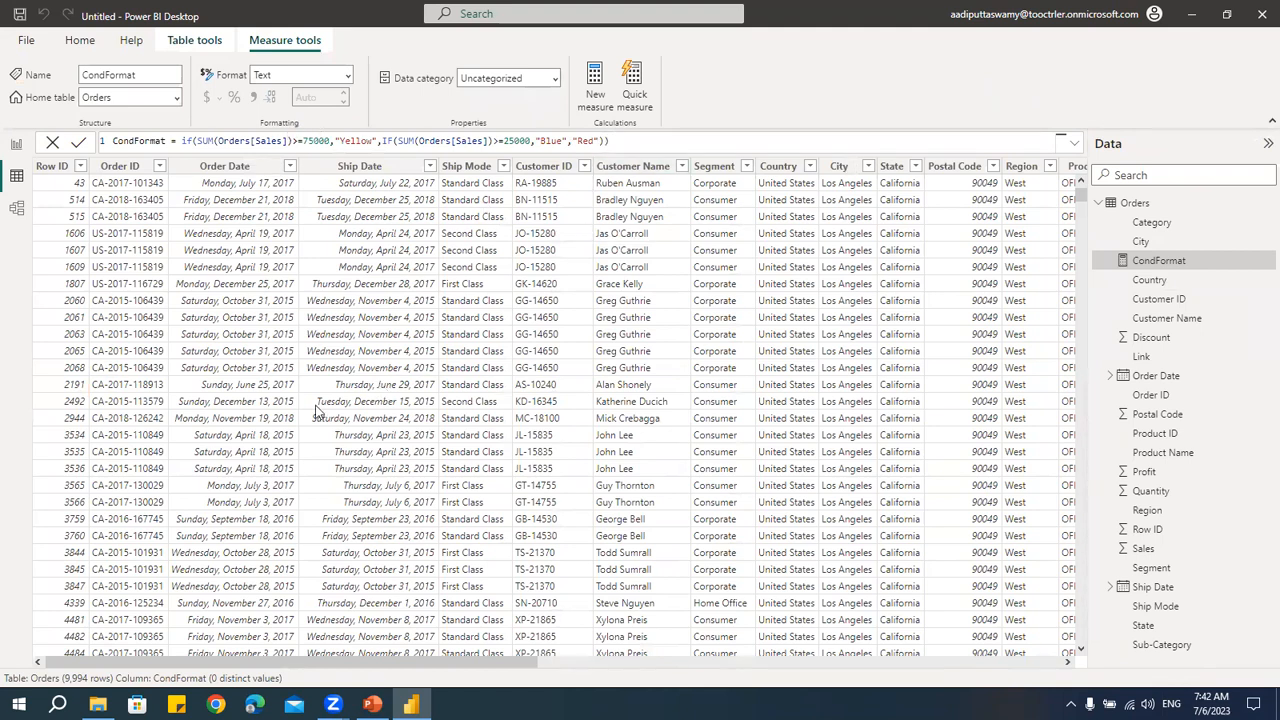
left_click(16, 145)
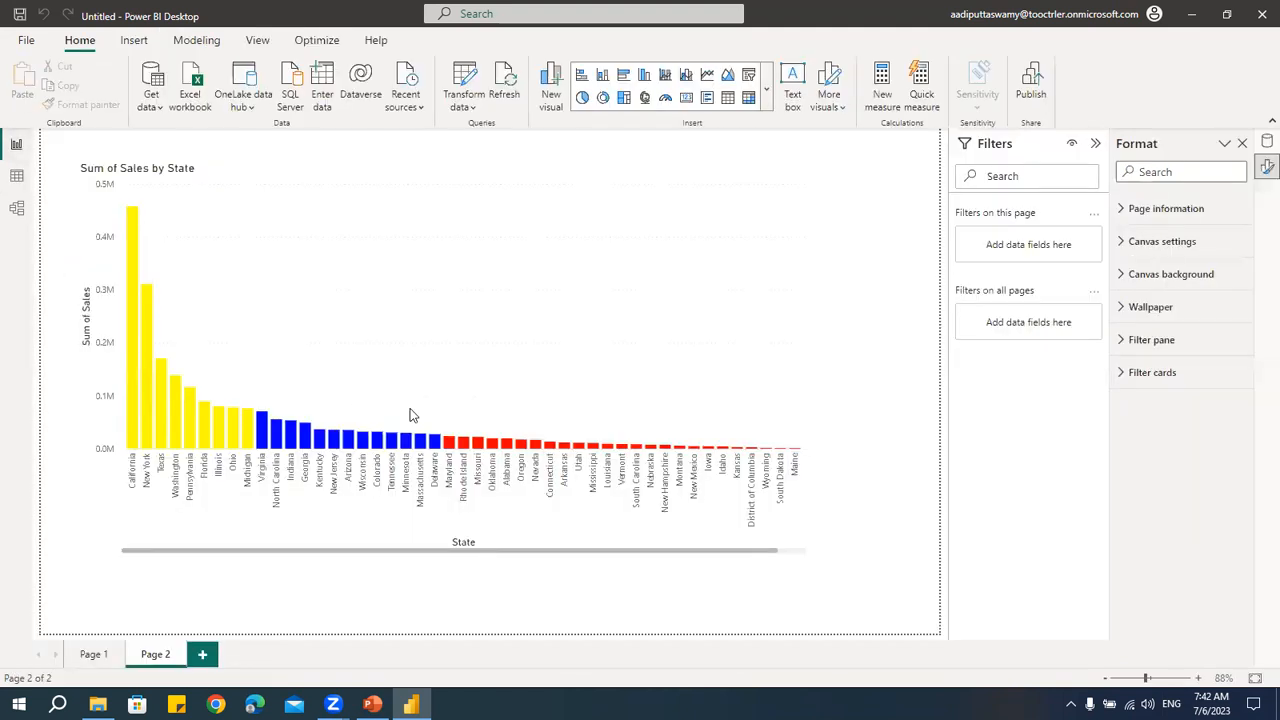
left_click(334, 185)
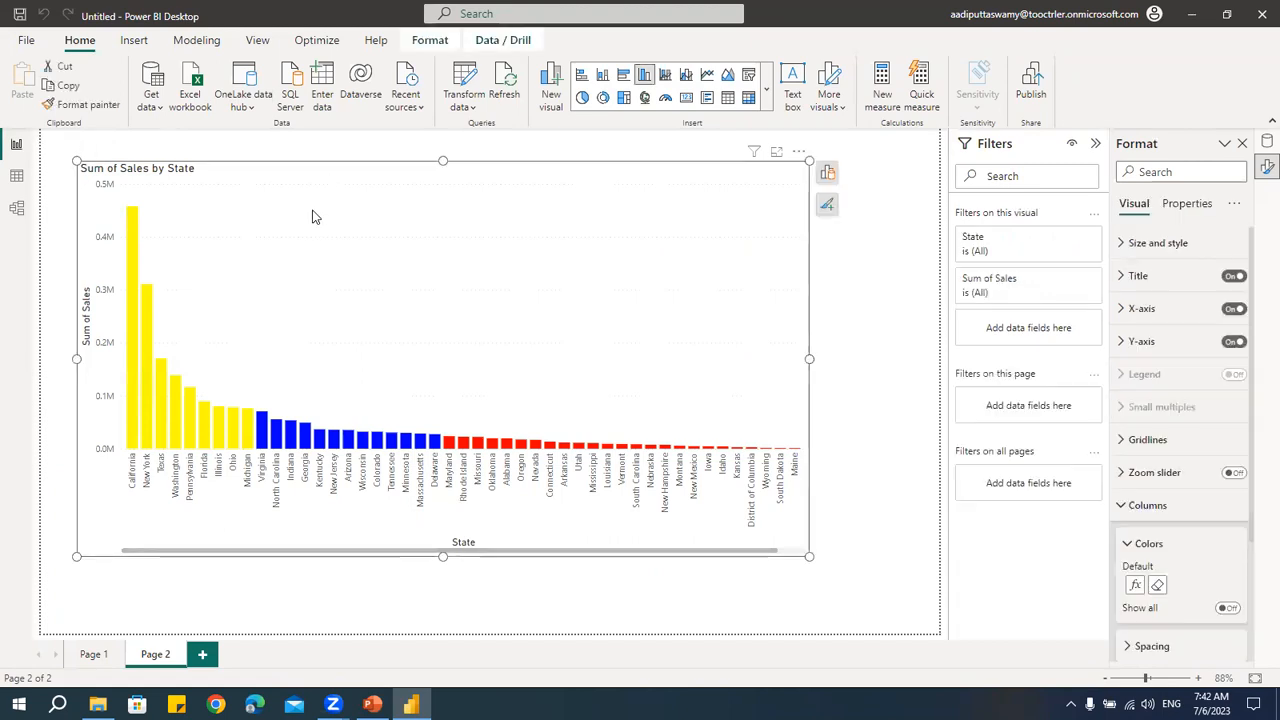
left_click(1136, 586)
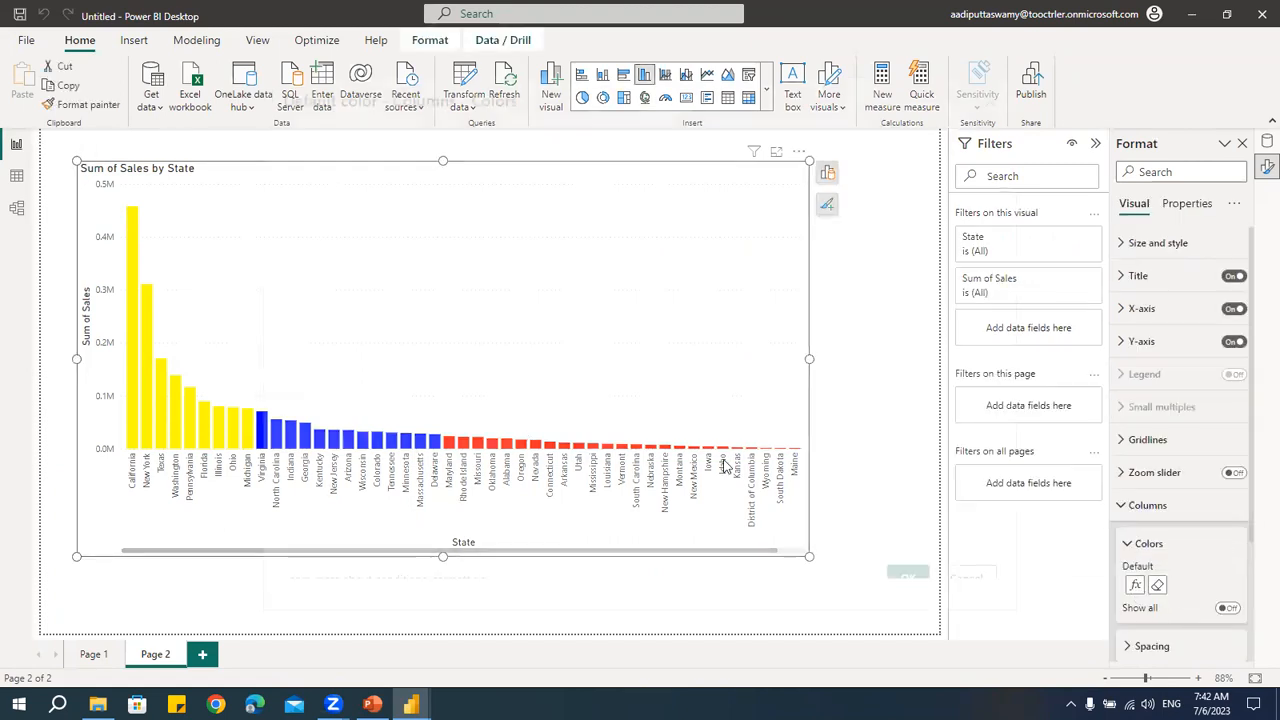
left_click(330, 167)
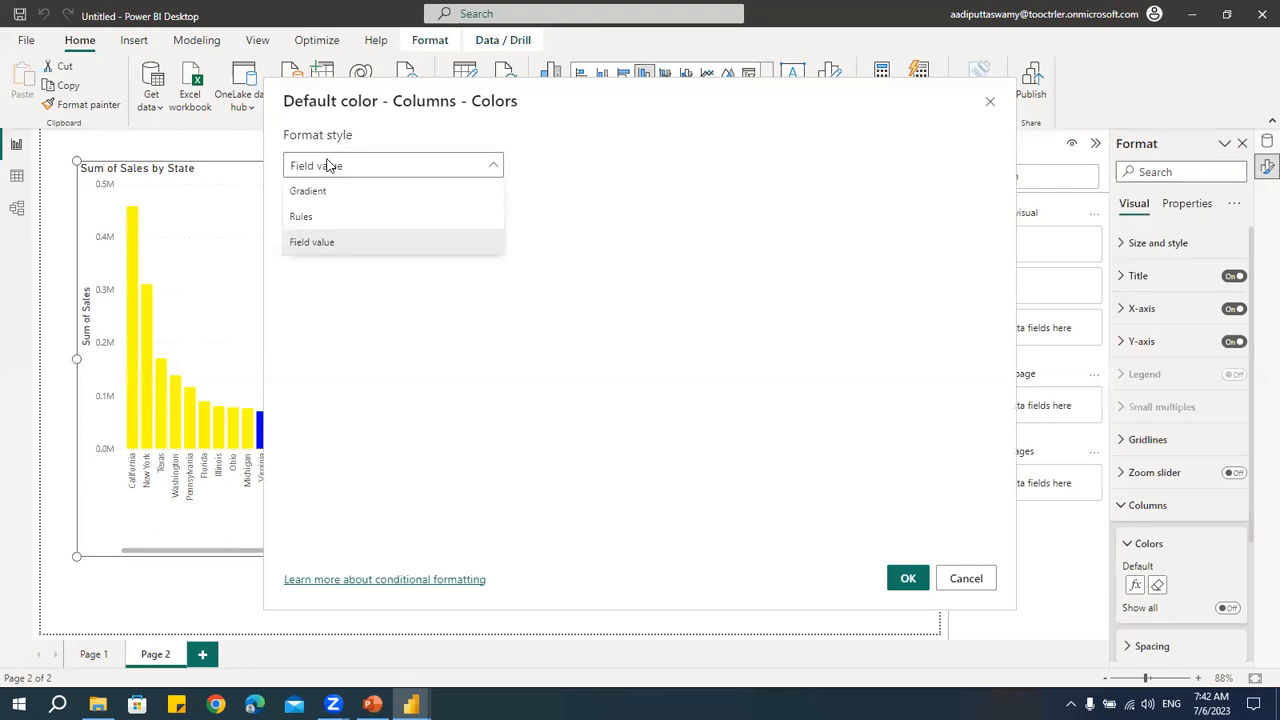
left_click(318, 215)
left_click(360, 232)
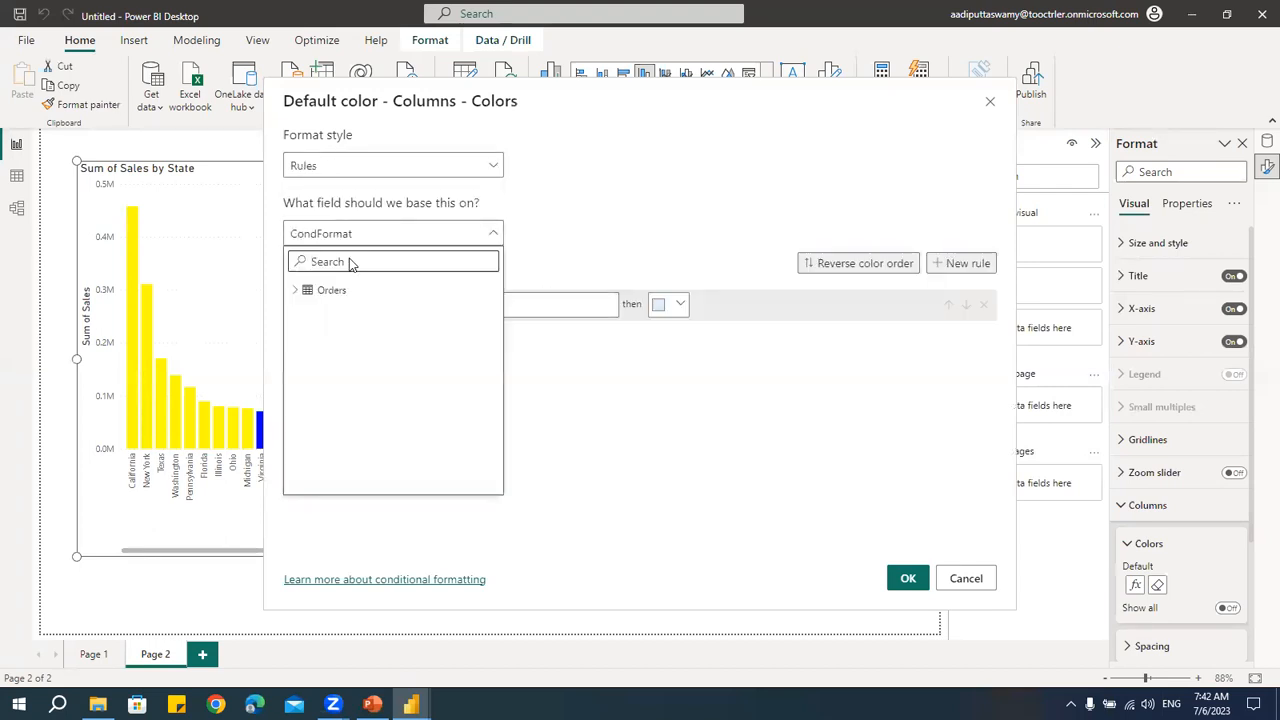
left_click(297, 291)
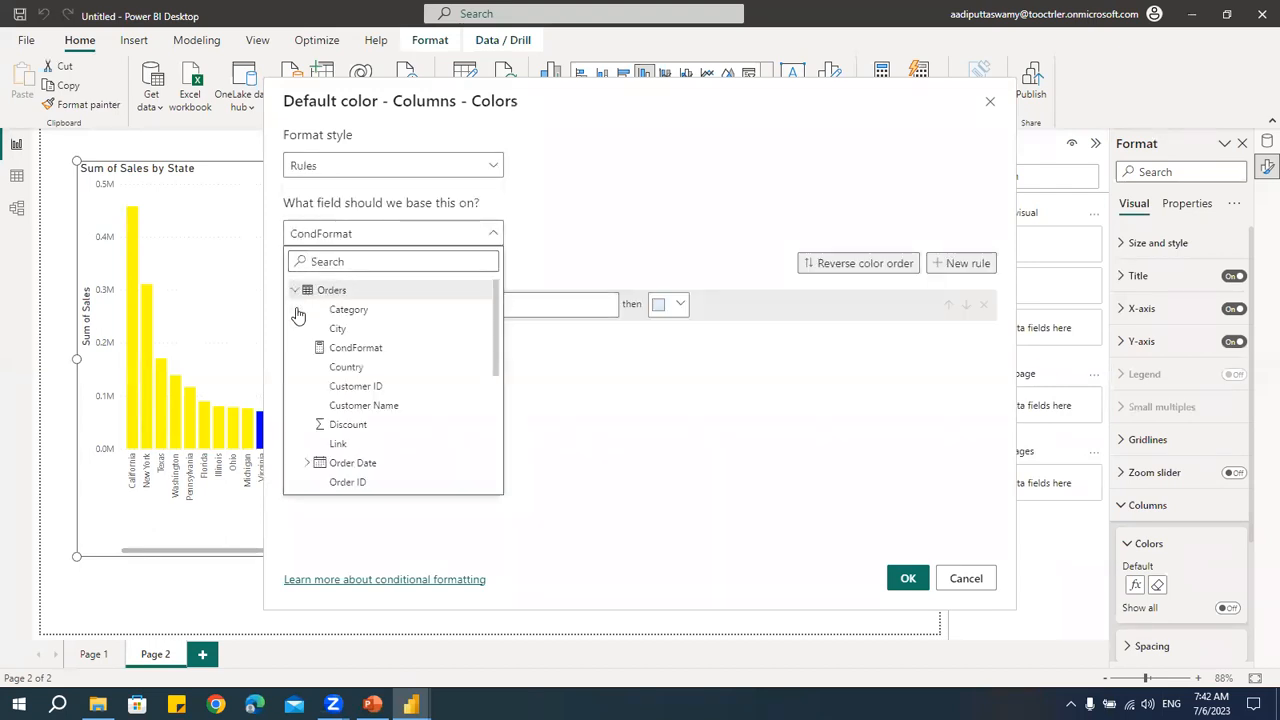
scroll(366, 423, "down", 3)
scroll(370, 426, "down", 3)
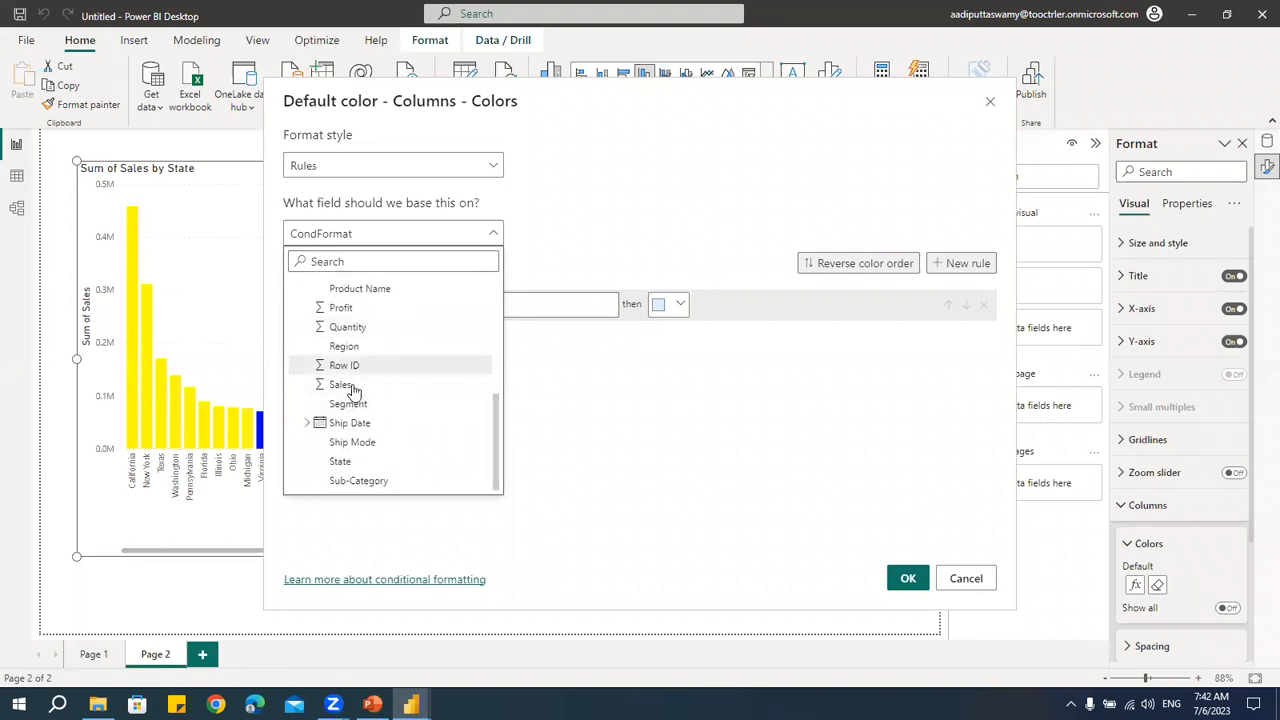
left_click(350, 383)
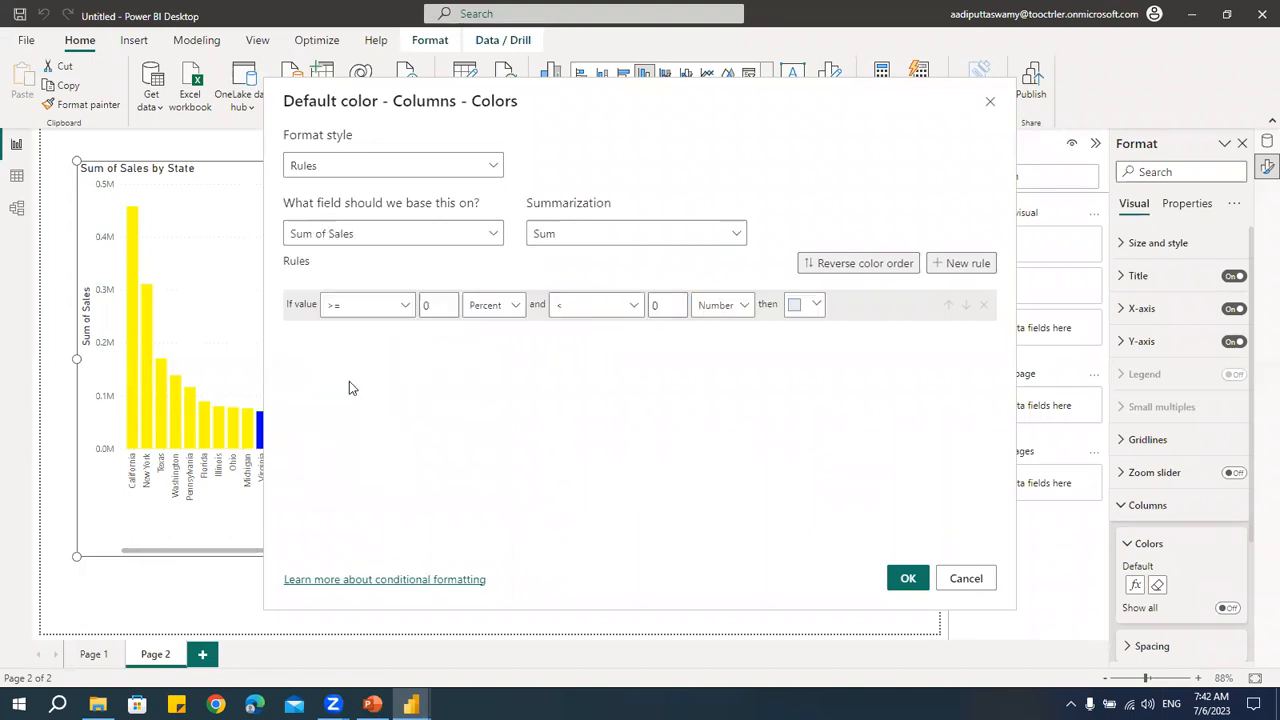
- Add two more color rules and mix a custom dark green, #367B21, for the first rule
left_click(966, 266)
left_click(966, 266)
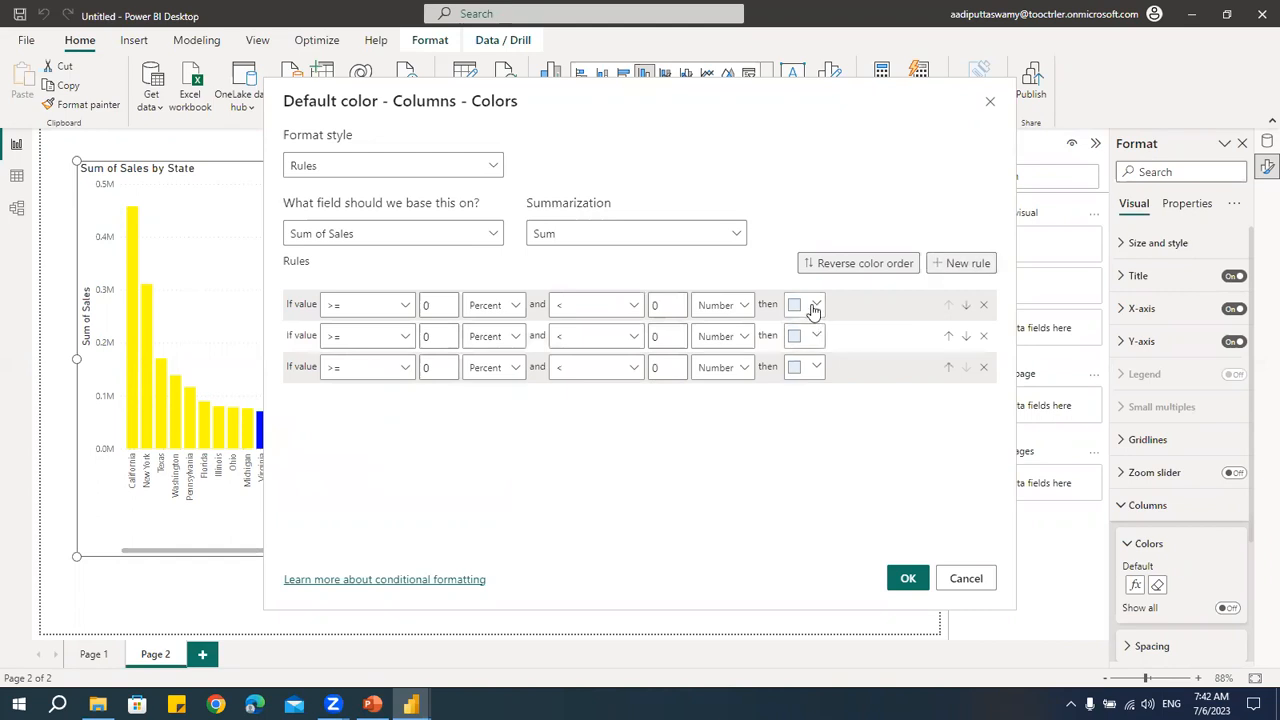
left_click(814, 305)
left_click(748, 554)
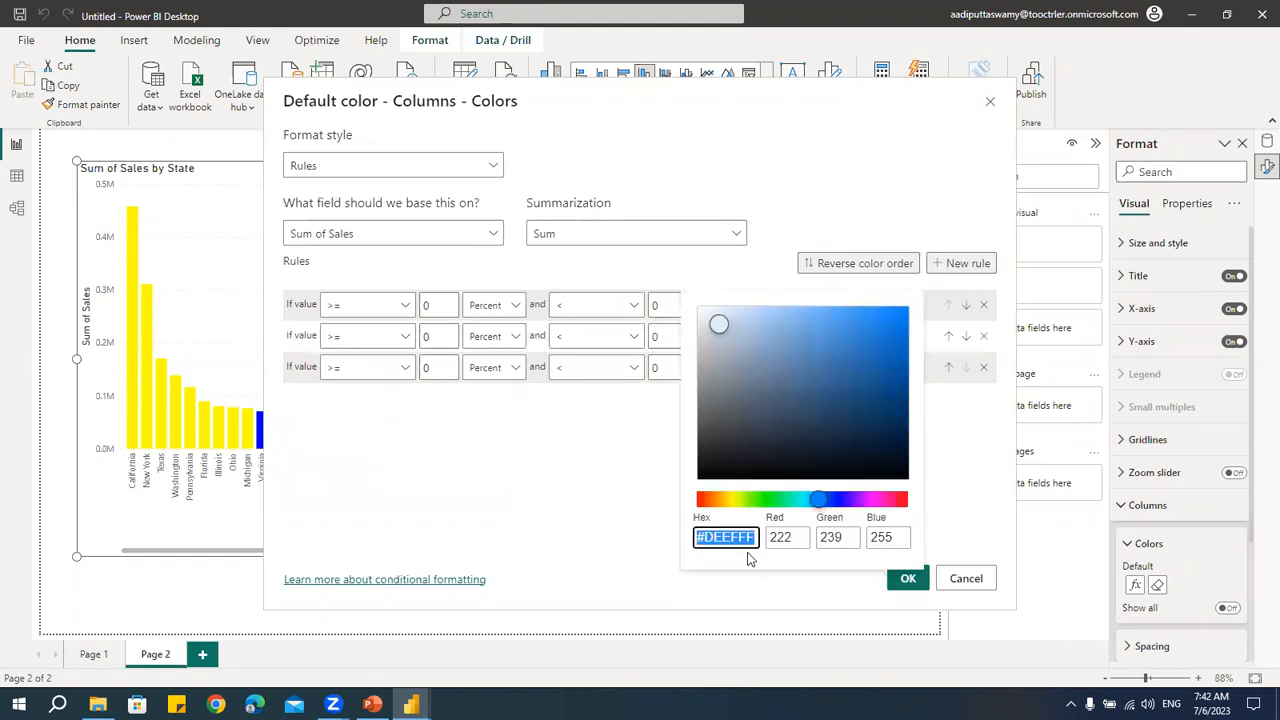
left_click_drag(735, 499, 746, 499)
left_click_drag(848, 368, 862, 349)
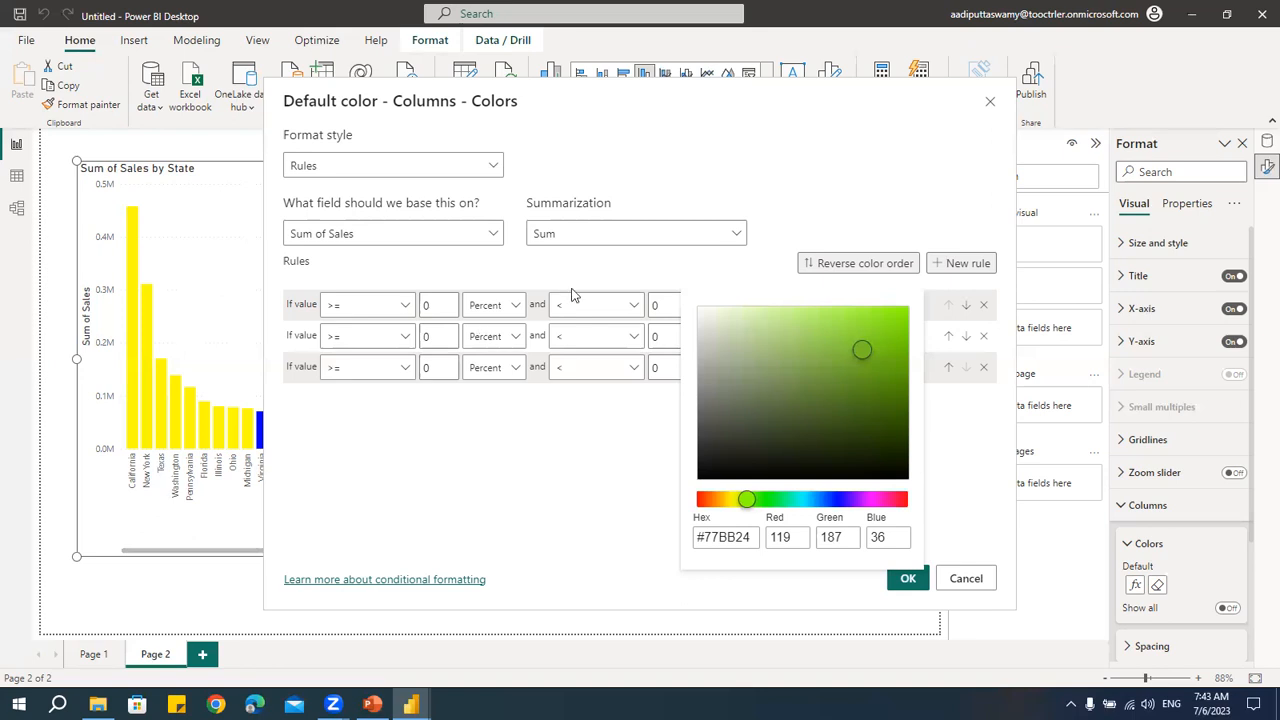
left_click_drag(877, 372, 887, 337)
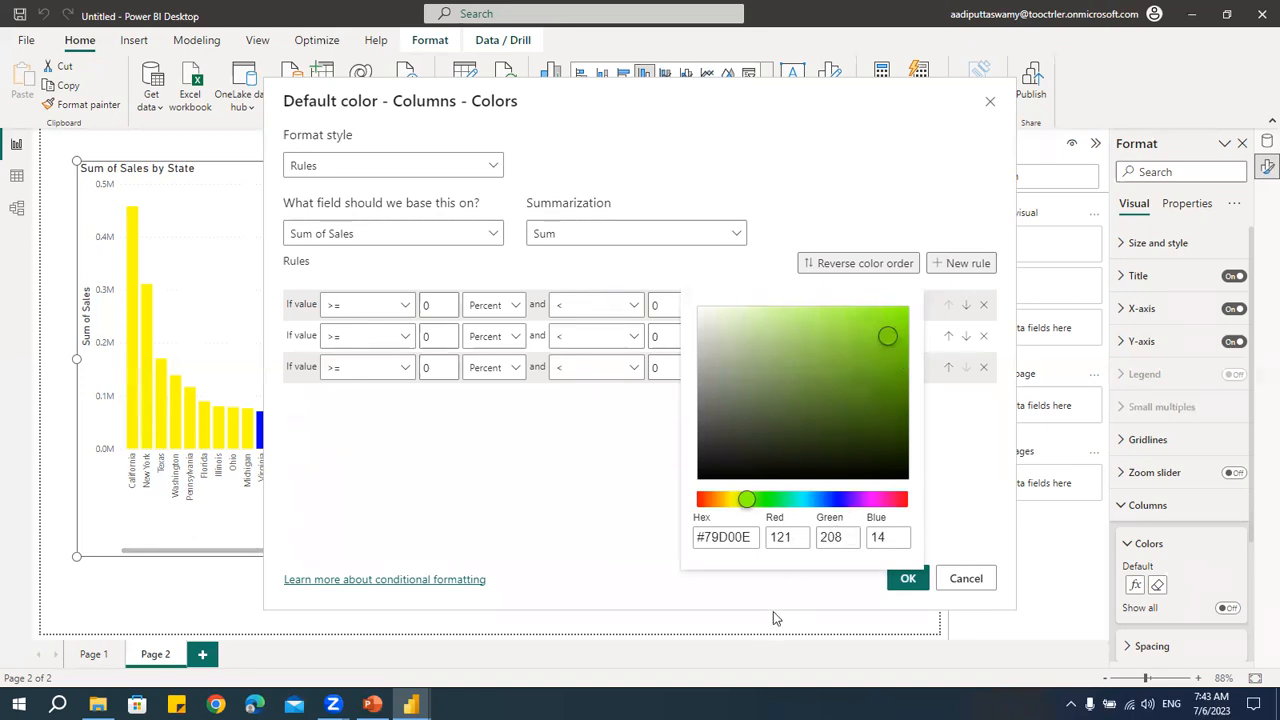
left_click_drag(850, 342, 880, 341)
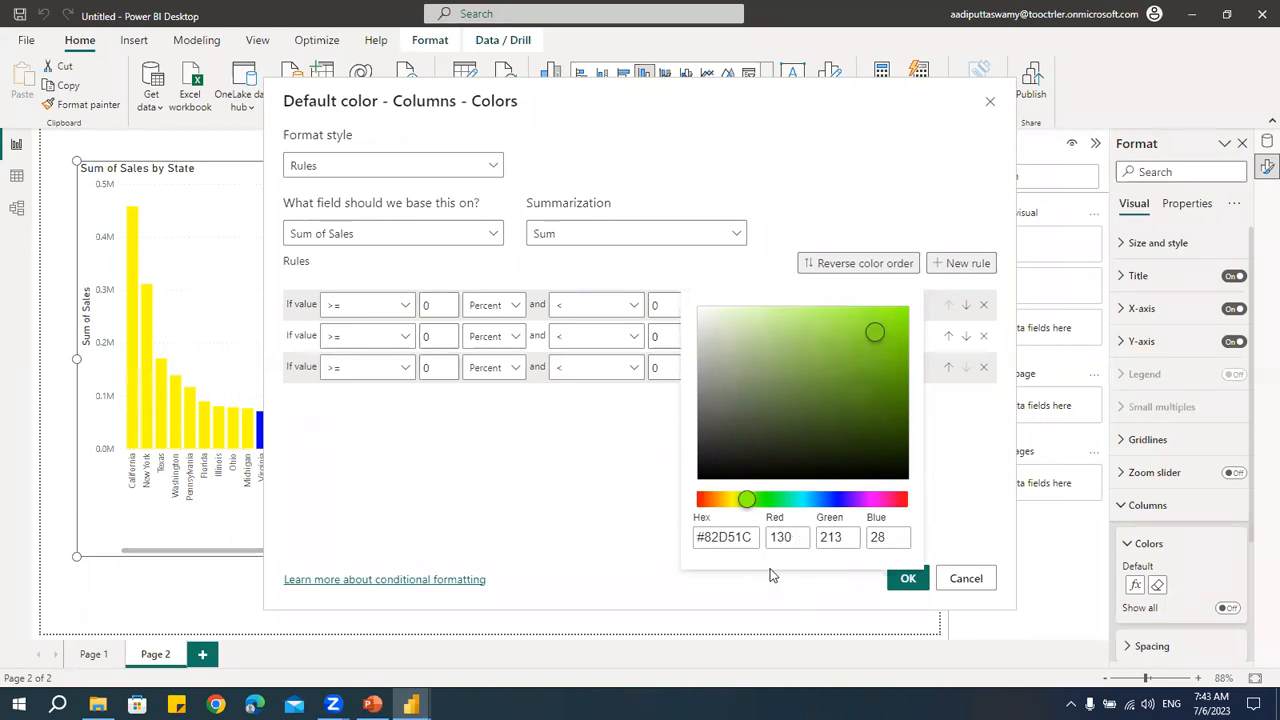
left_click_drag(753, 500, 758, 500)
left_click_drag(878, 401, 853, 401)
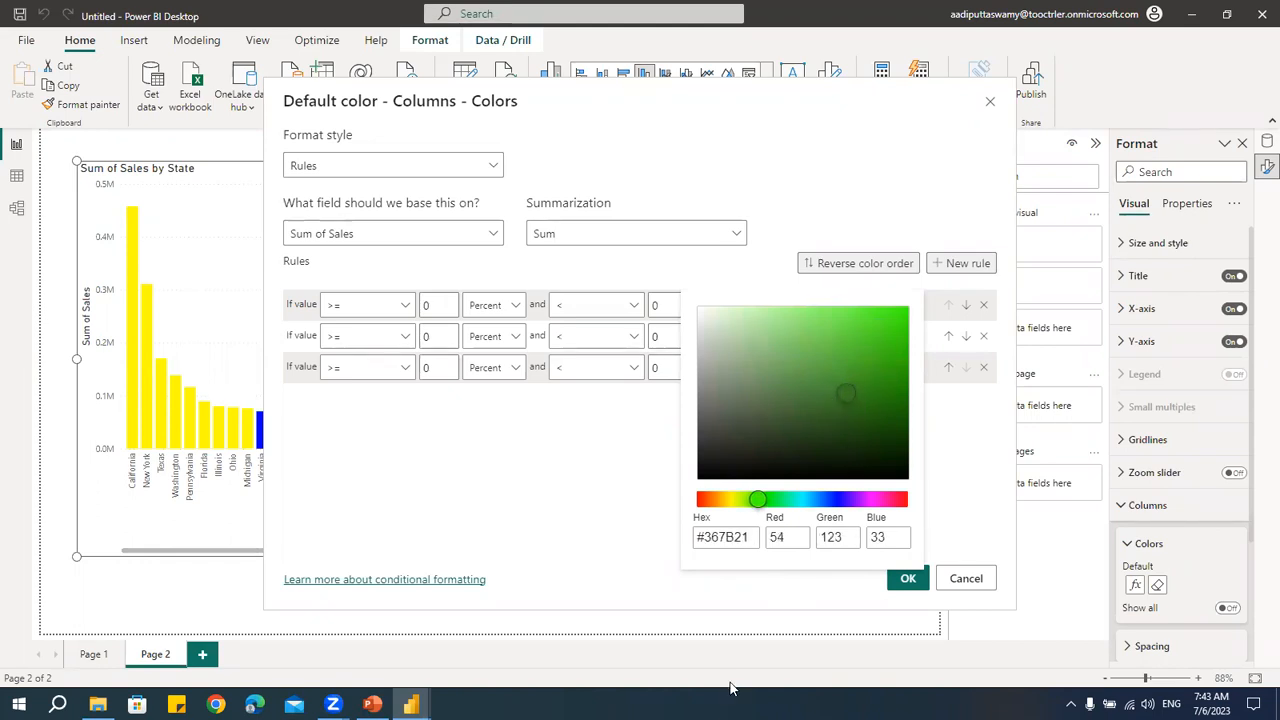
- Copy the custom green's hex code #367B21 and cancel the column color settings
left_click_drag(752, 537, 694, 545)
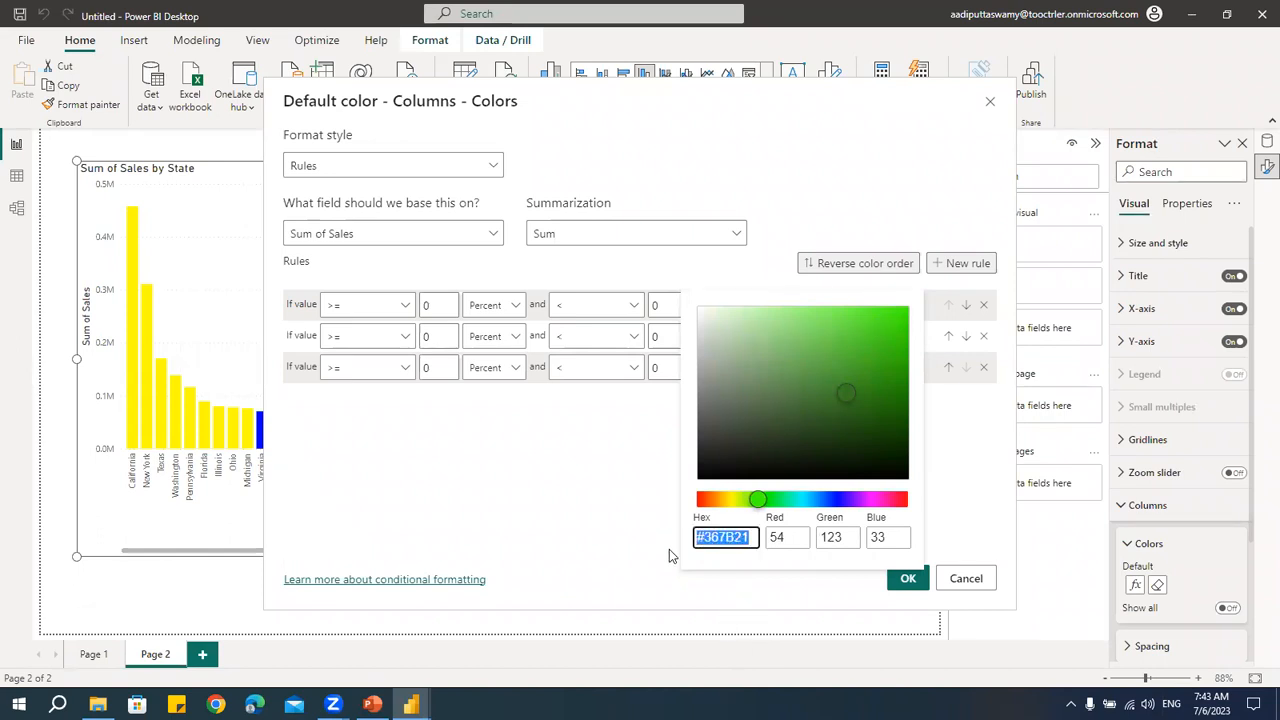
left_click(752, 537)
left_click_drag(752, 537, 677, 540)
left_click(677, 506)
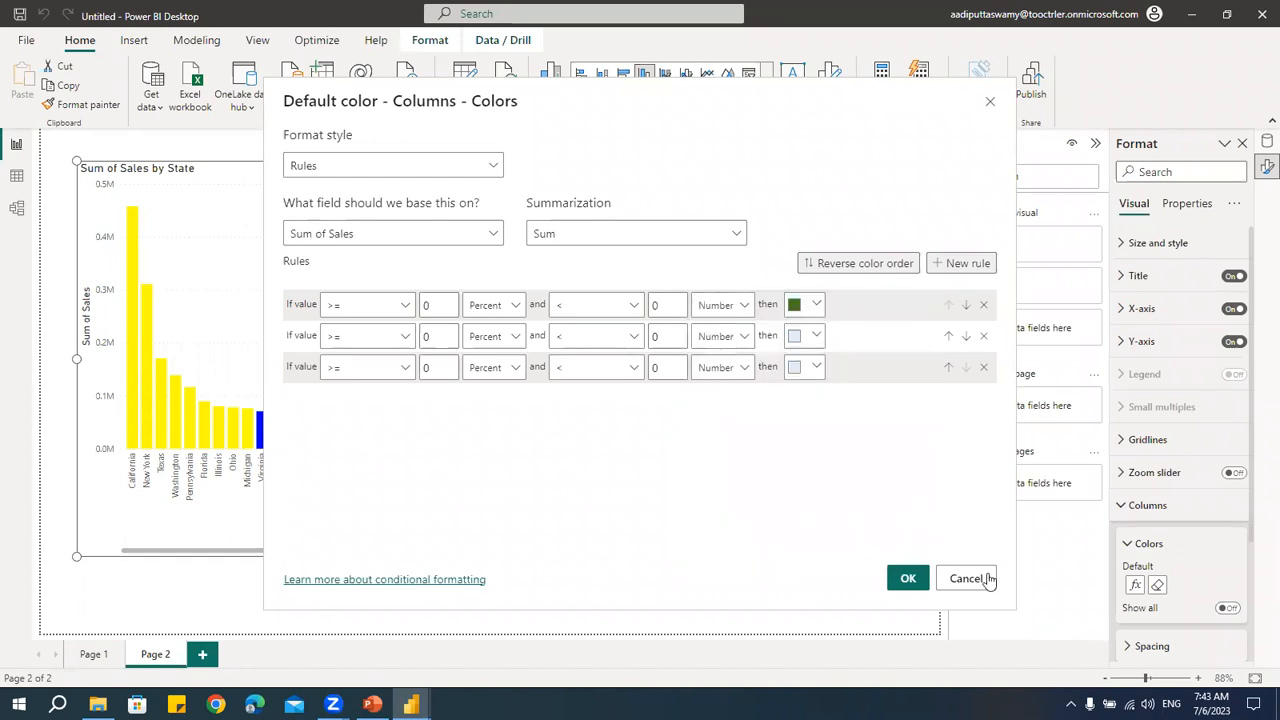
left_click(966, 578)
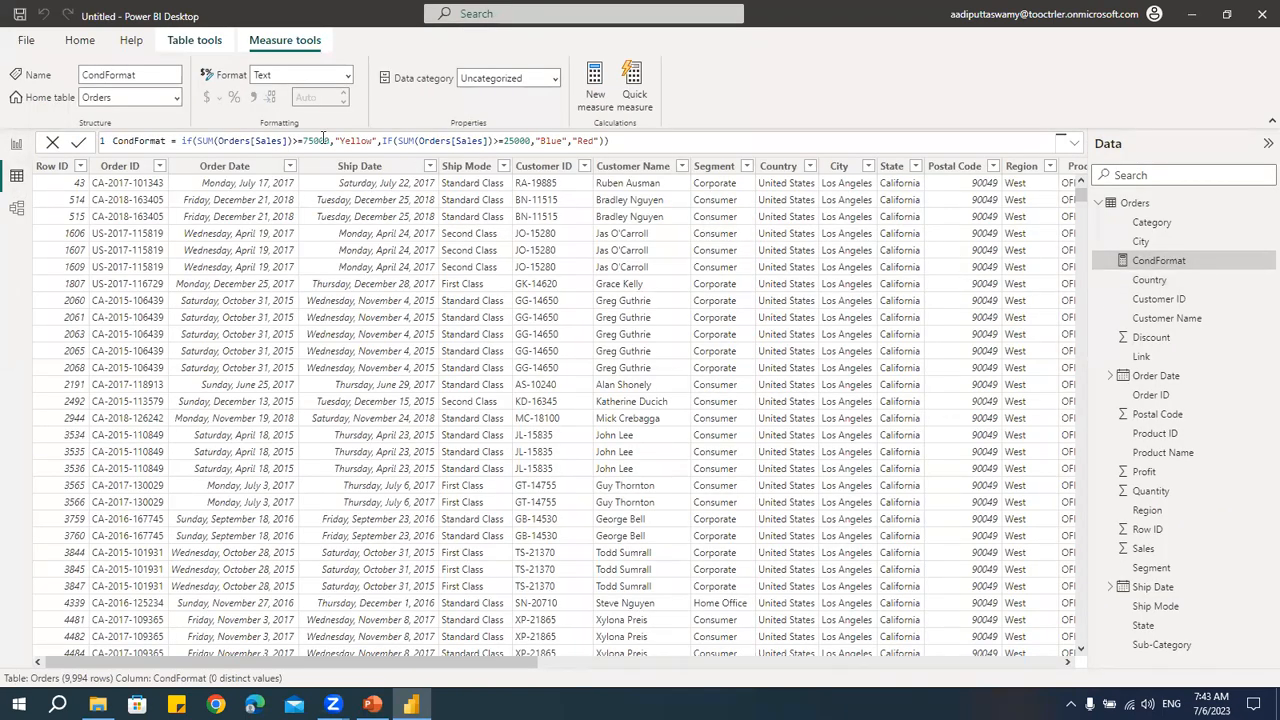
- Replace the >=75000 result in the CondFormat formula with "#367B21", commit it and check the visuals on both report pages
left_click_drag(340, 140, 372, 141)
type("#367821")
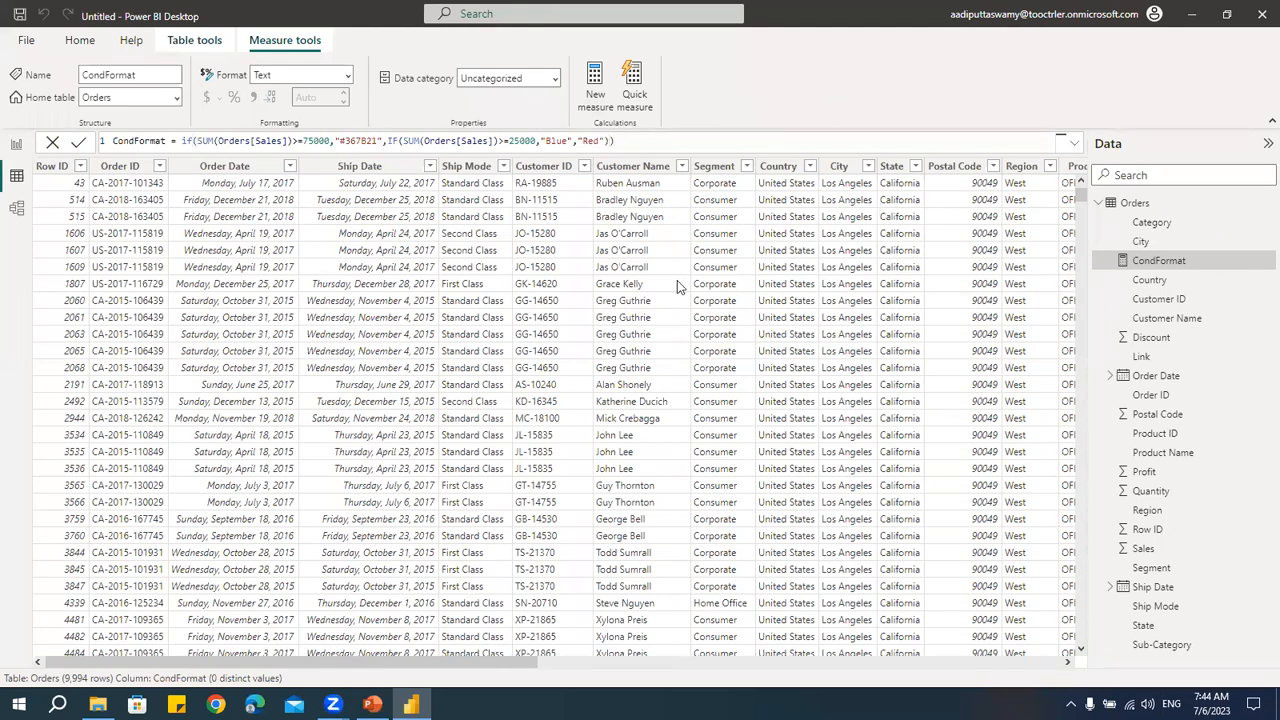
left_click(628, 140)
key("Return")
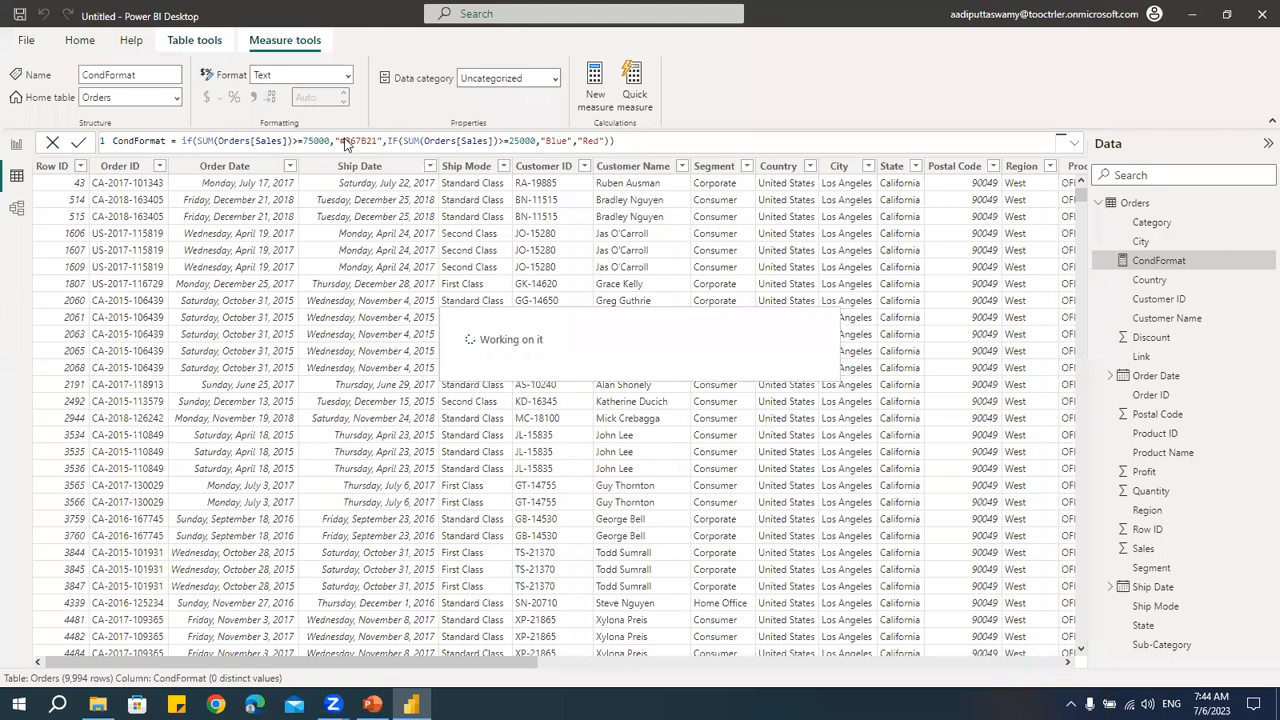
left_click(16, 144)
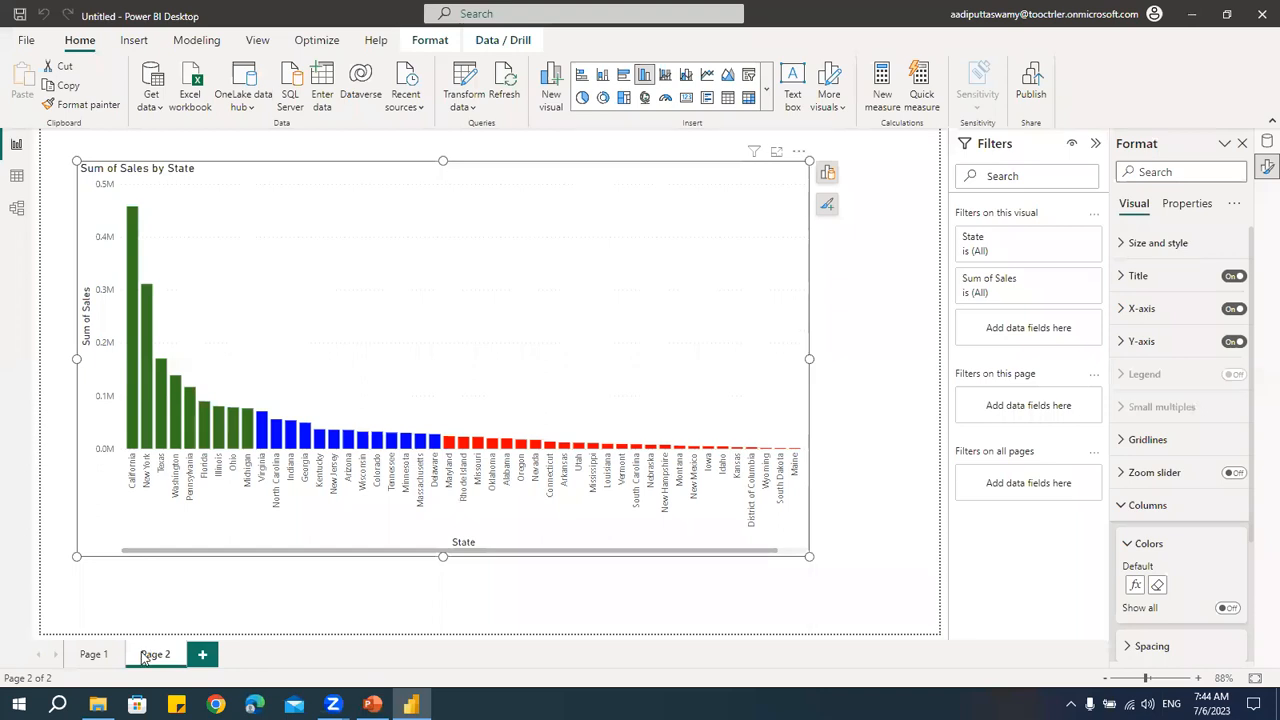
left_click(92, 655)
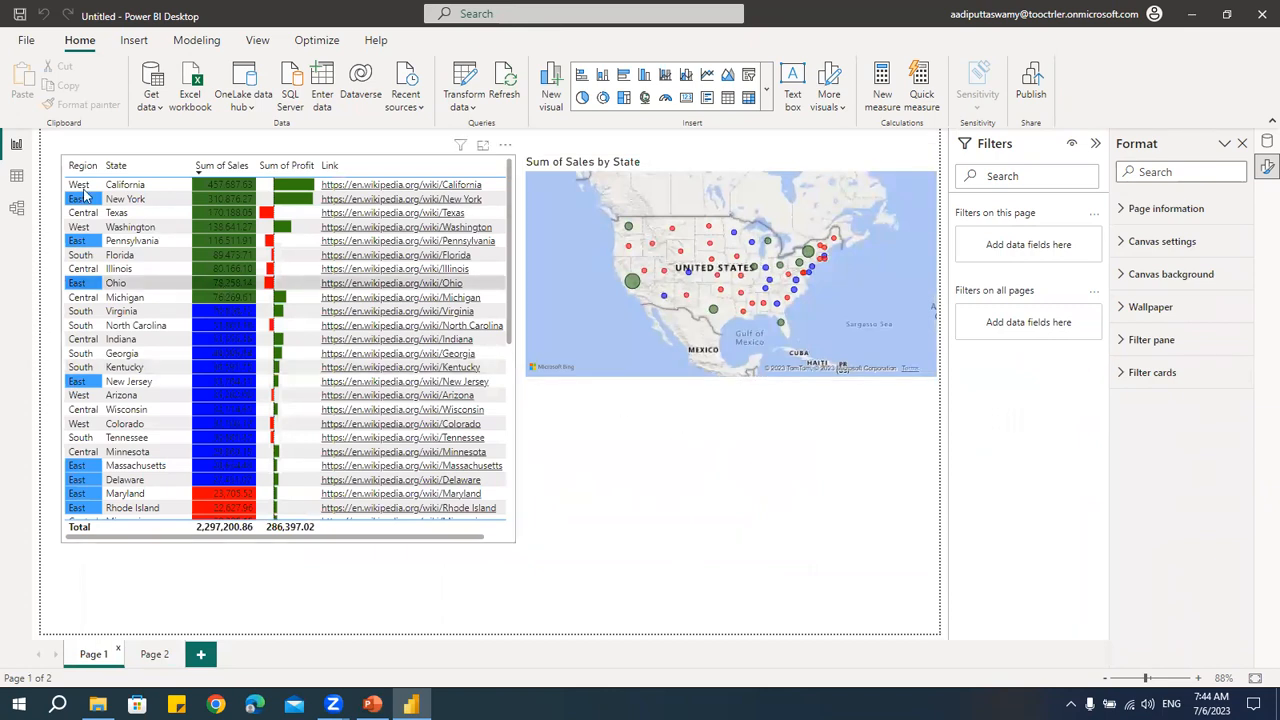
left_click(16, 176)
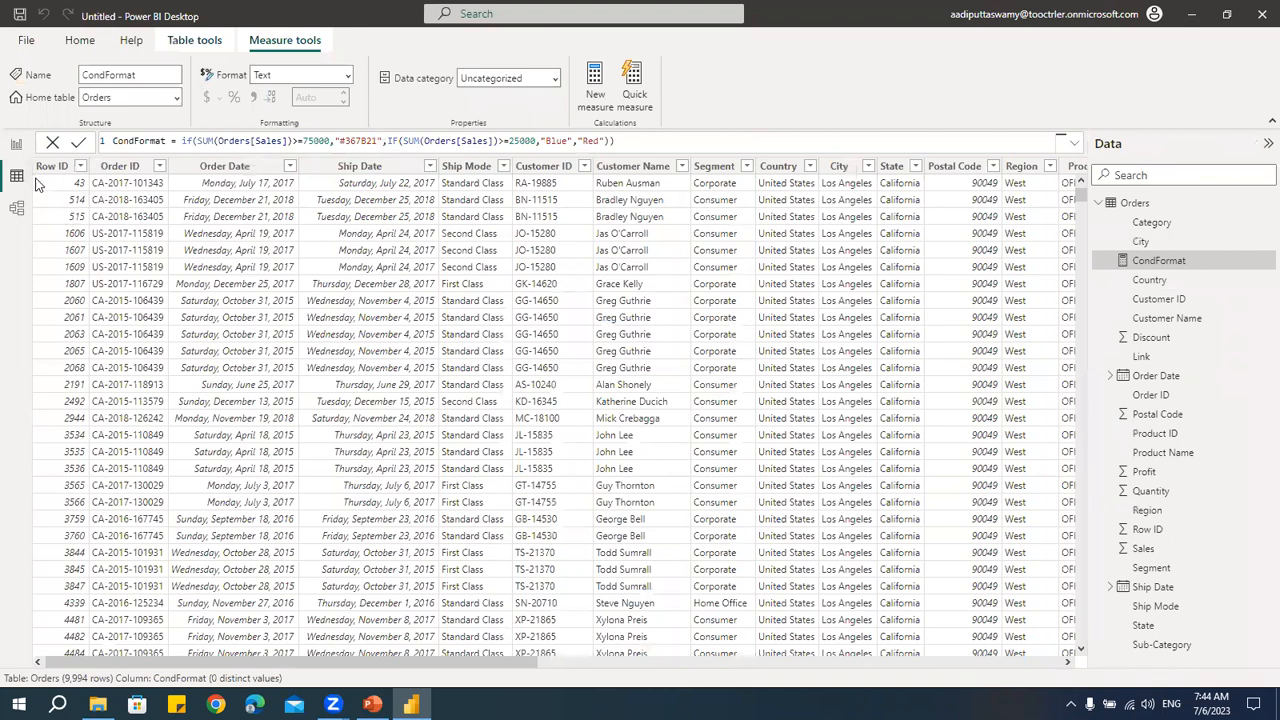
left_click(16, 144)
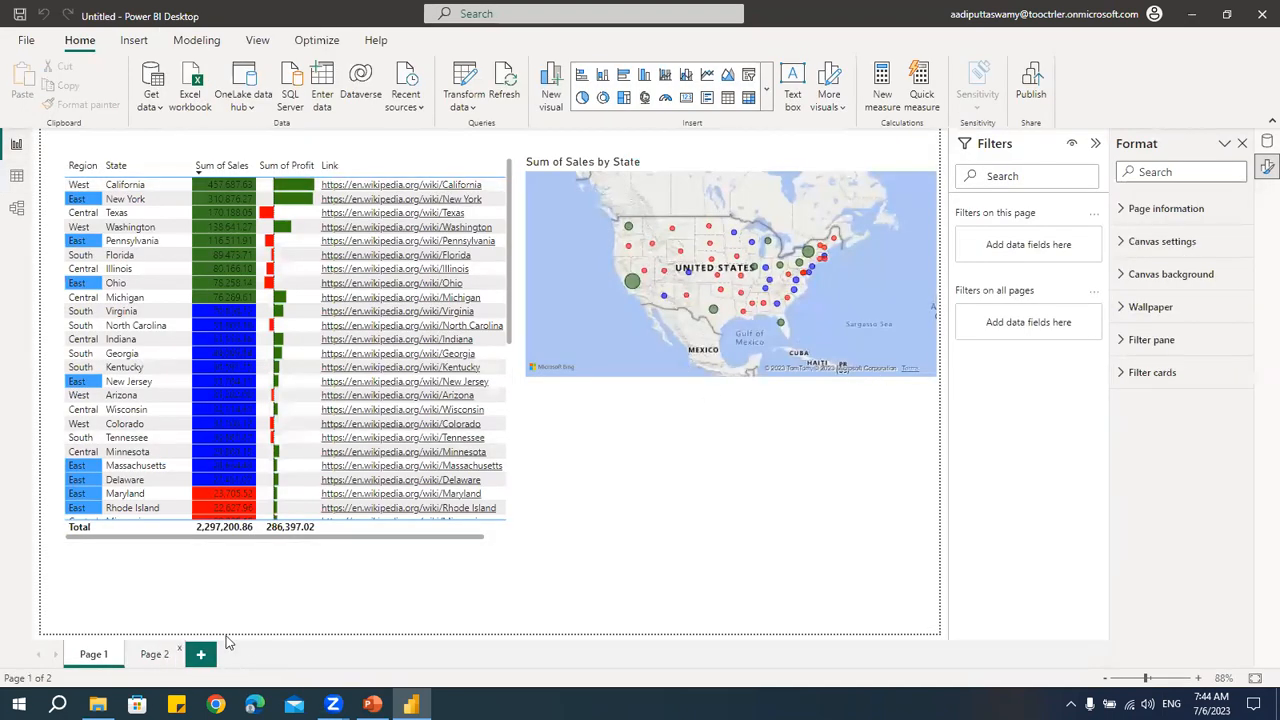
- Open the Page 2 chart's conditional column color settings and set the format style to Rules, based on CondFormat
left_click(155, 656)
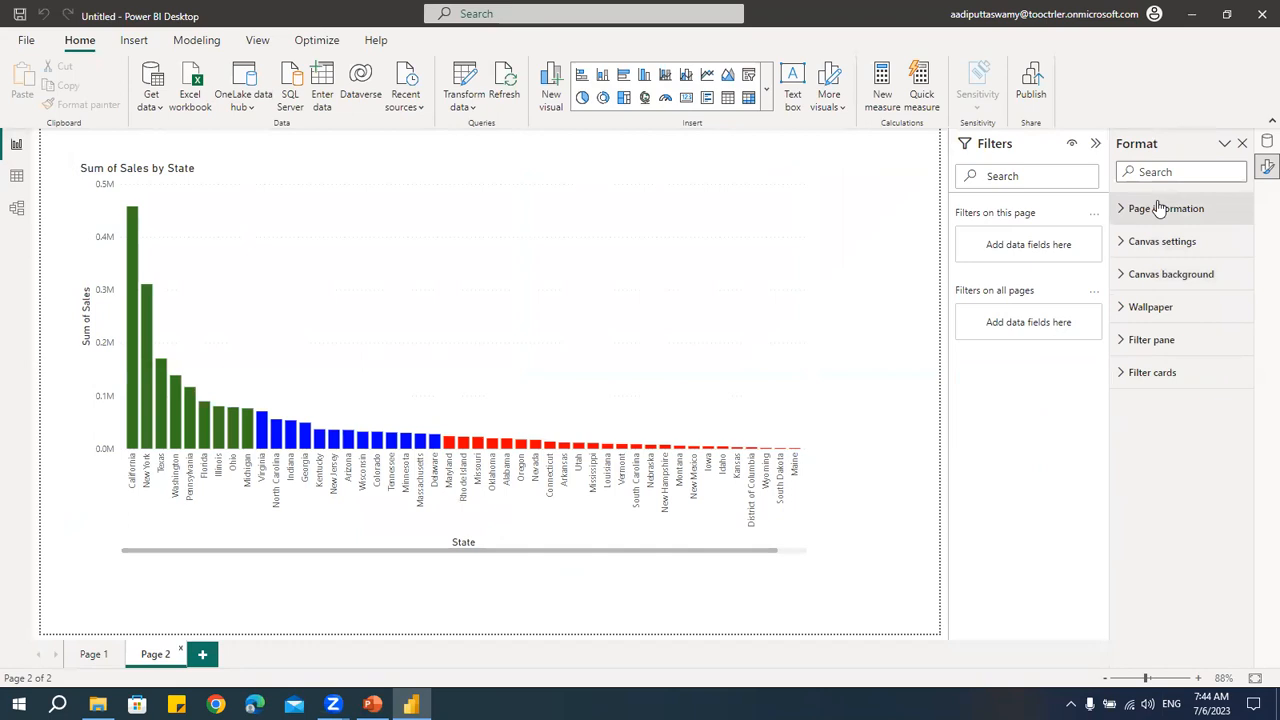
left_click(533, 360)
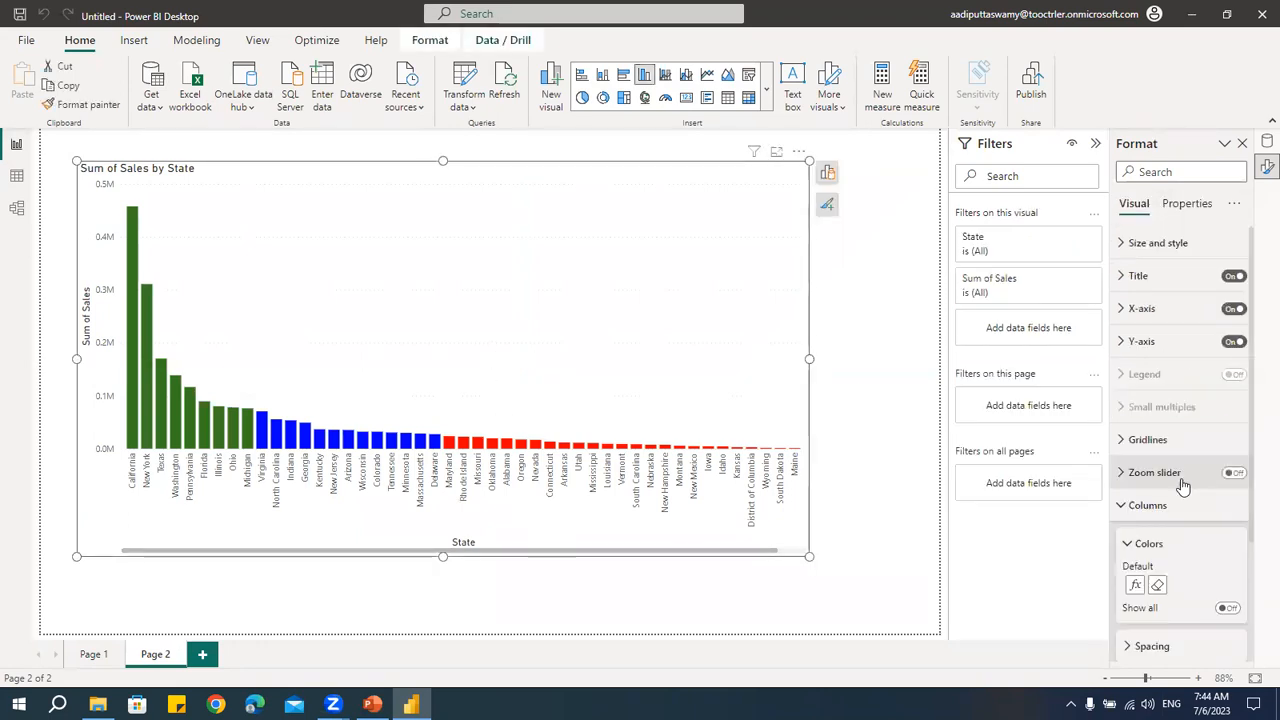
left_click(1137, 421)
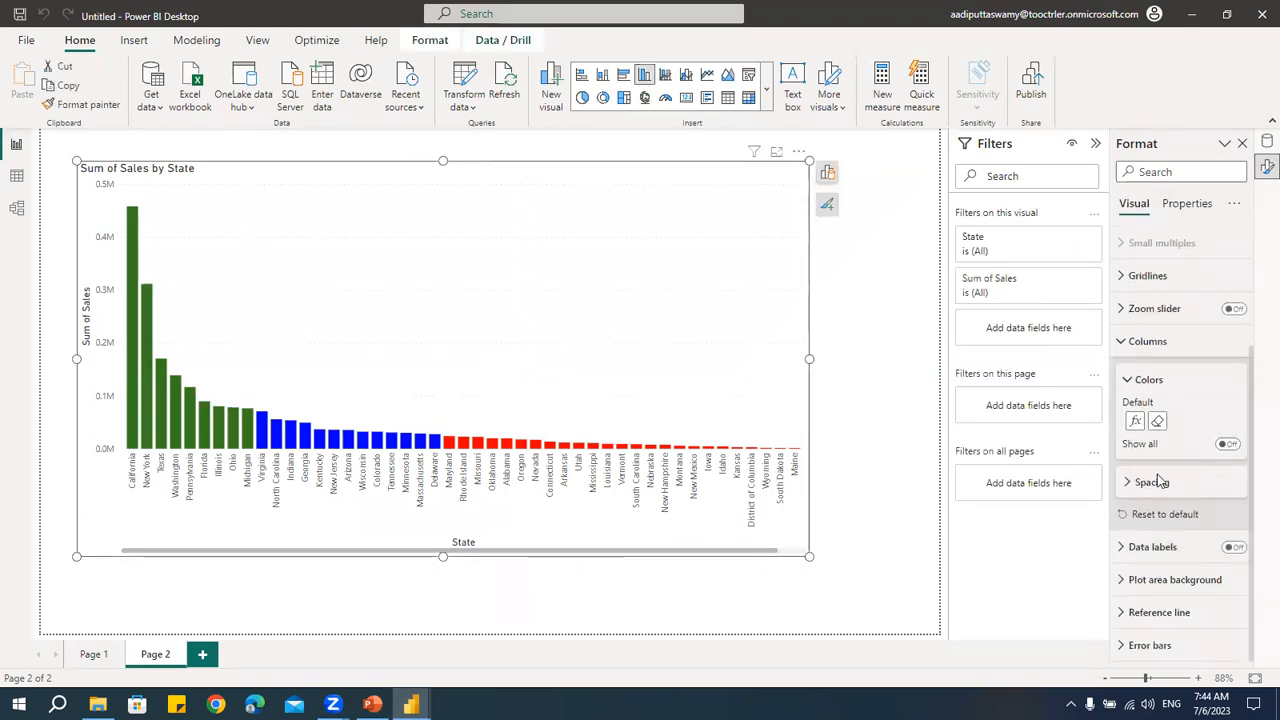
left_click(352, 235)
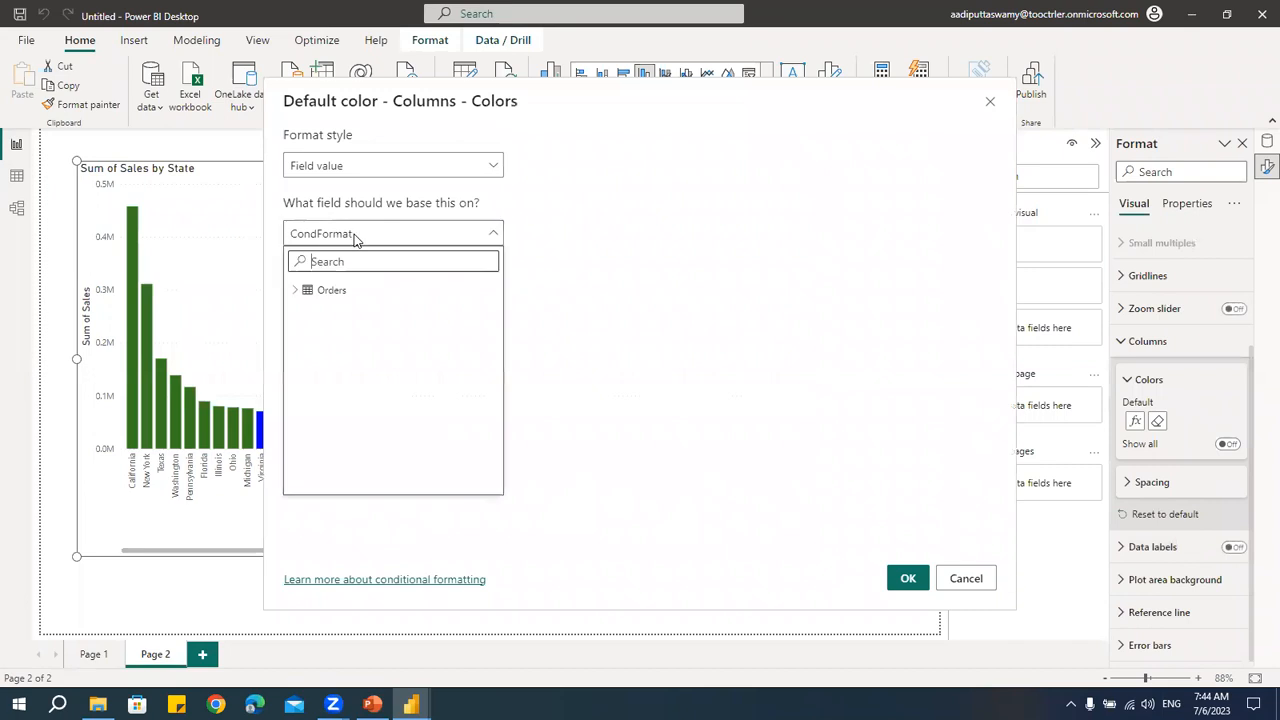
left_click(384, 236)
left_click(355, 167)
left_click(332, 216)
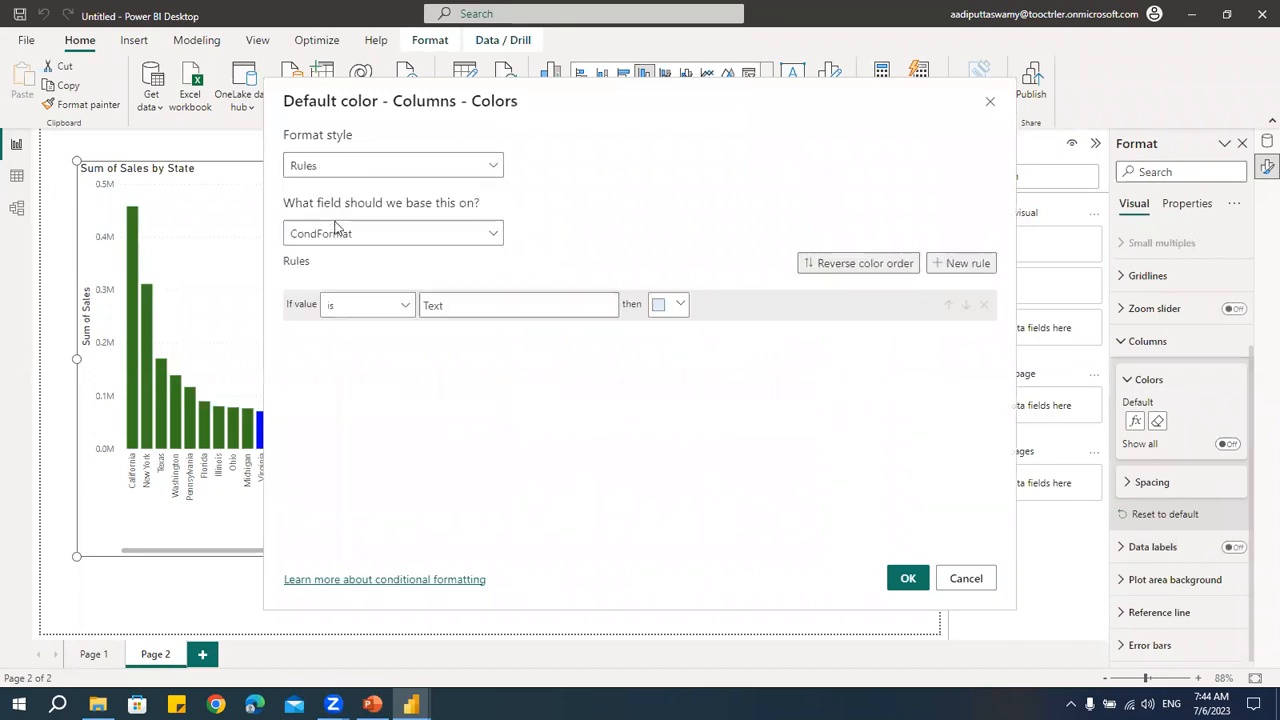
- Mix a custom magenta for the color rule, copy its hex code #D921C1 and cancel the column color settings
left_click(685, 305)
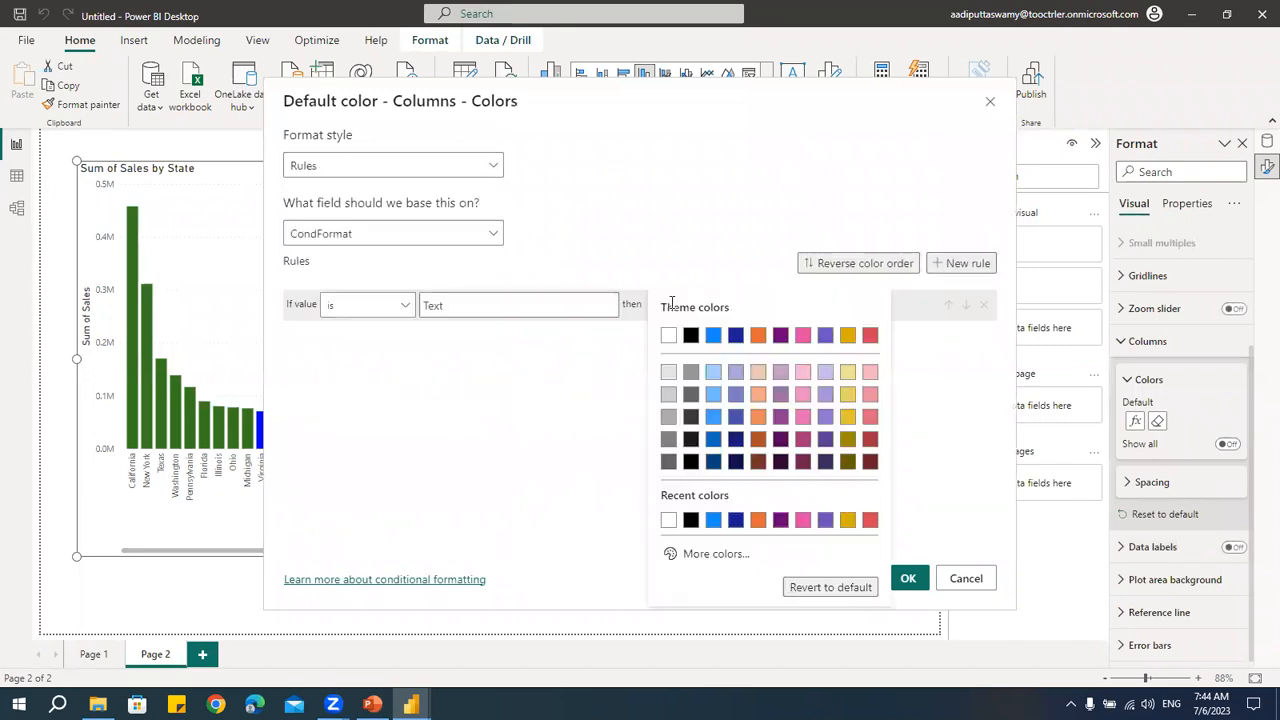
left_click(737, 555)
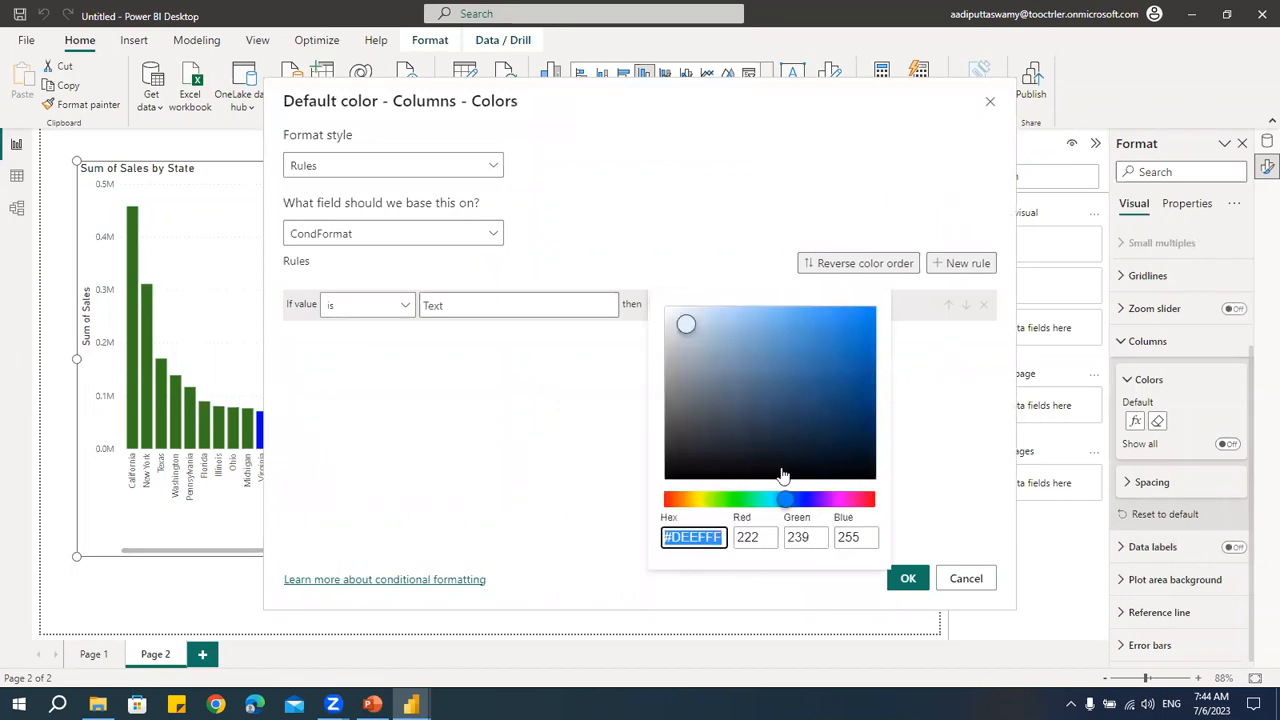
left_click(847, 500)
left_click_drag(826, 365, 842, 338)
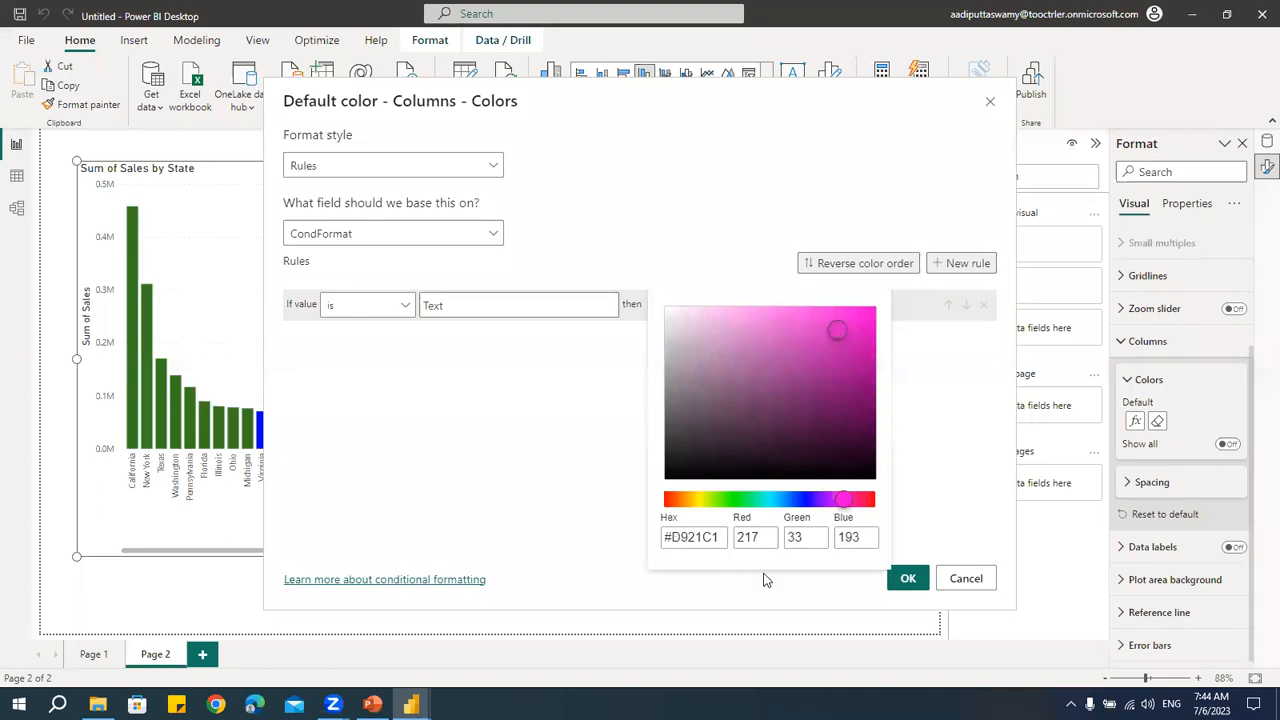
left_click_drag(719, 535, 634, 540)
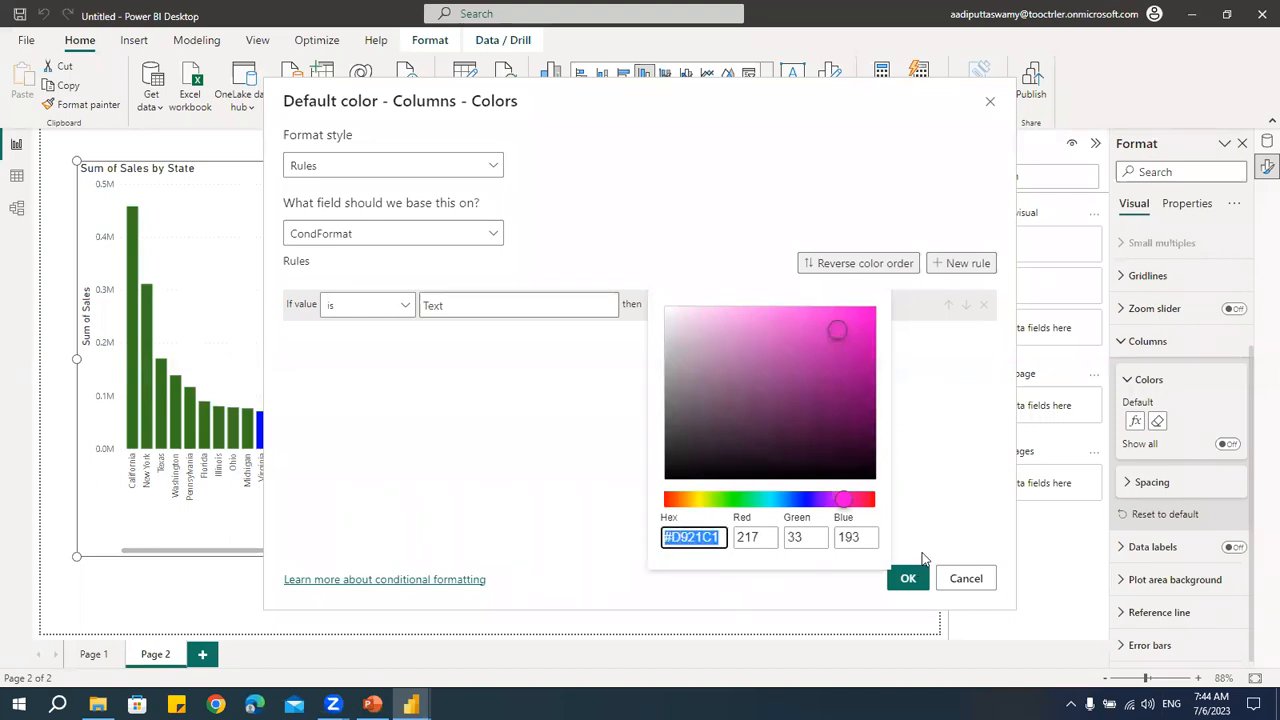
left_click(583, 440)
left_click(966, 578)
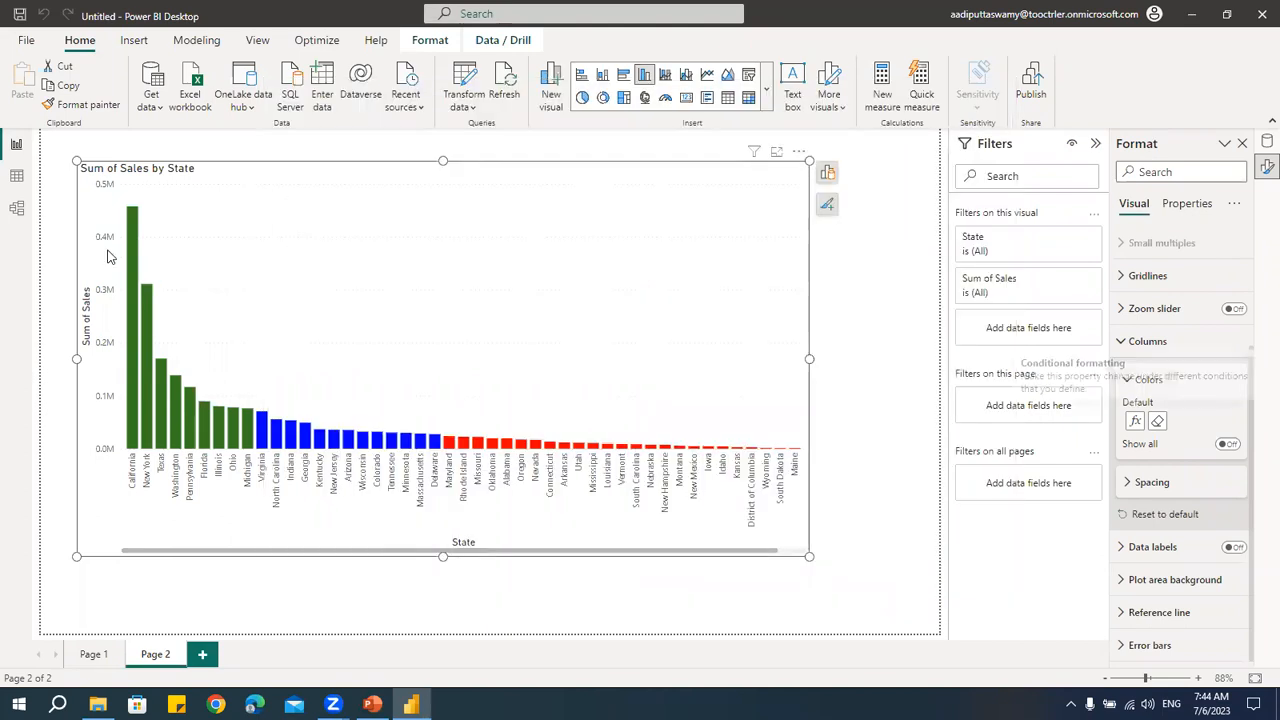
- Set the >=25000 result in the CondFormat formula to "#D921C1" and check the visuals on both report pages
left_click(17, 176)
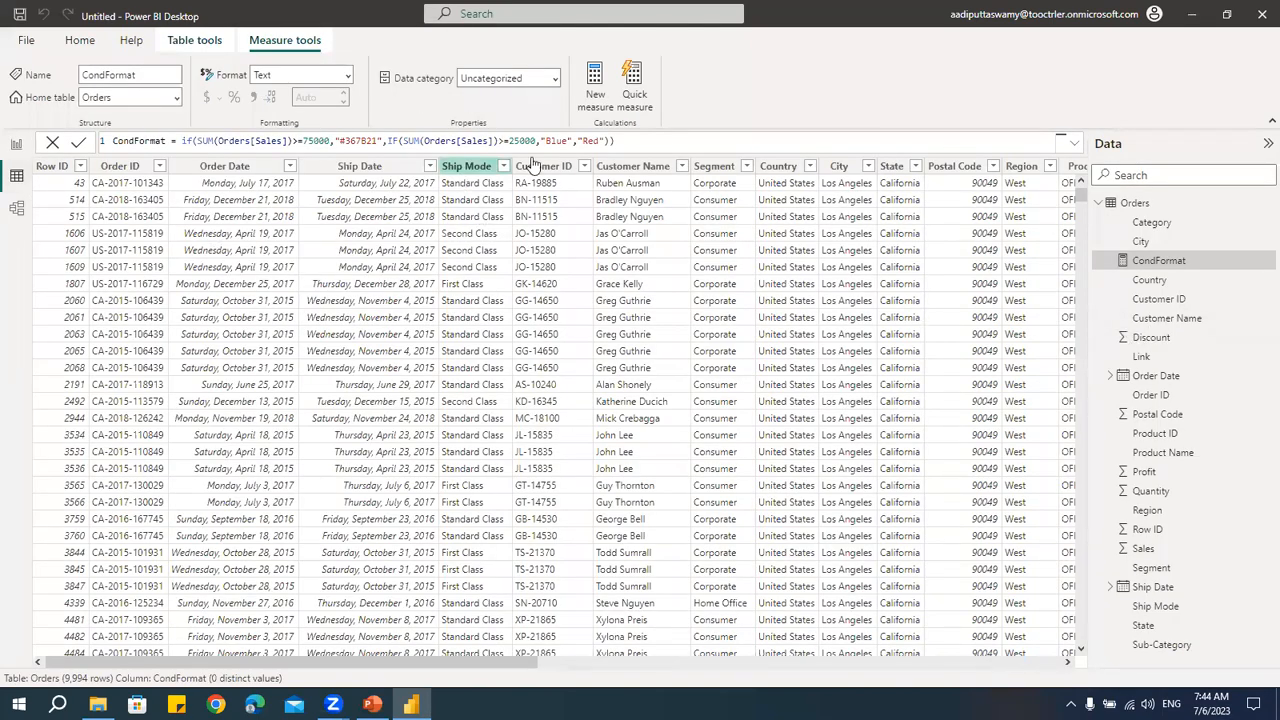
left_click_drag(545, 141, 563, 141)
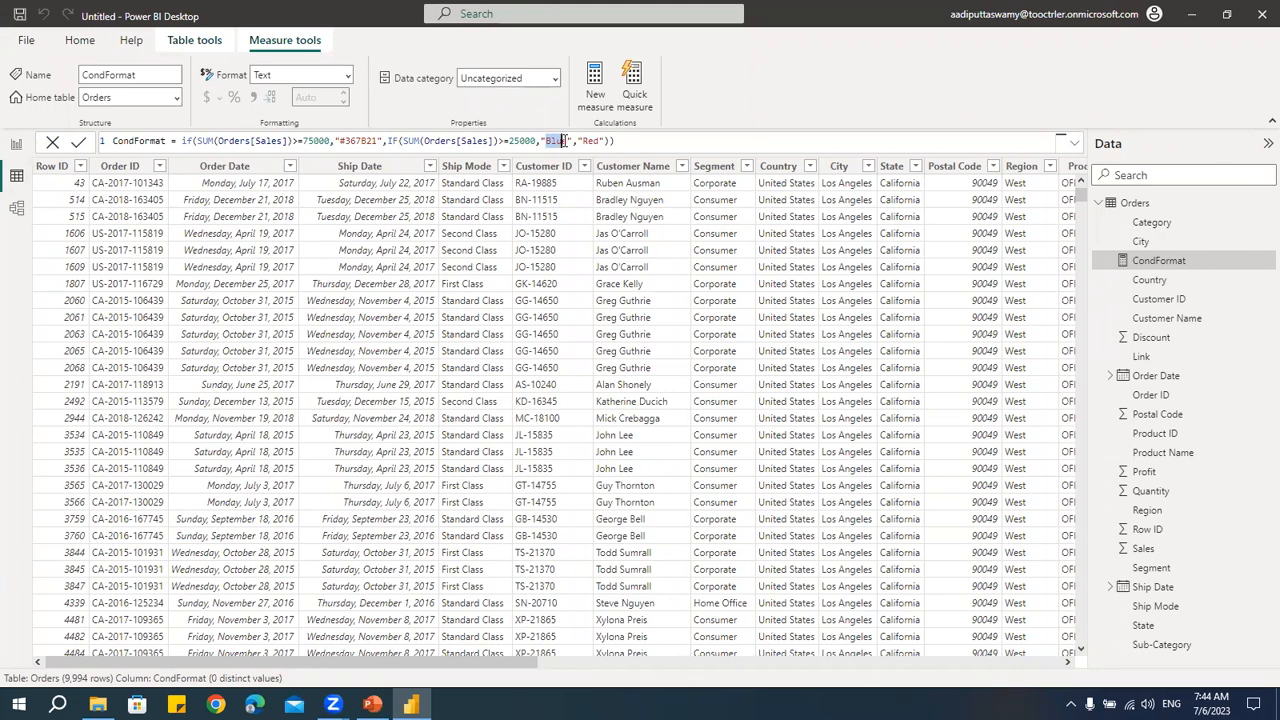
type("#D921C1")
left_click(16, 146)
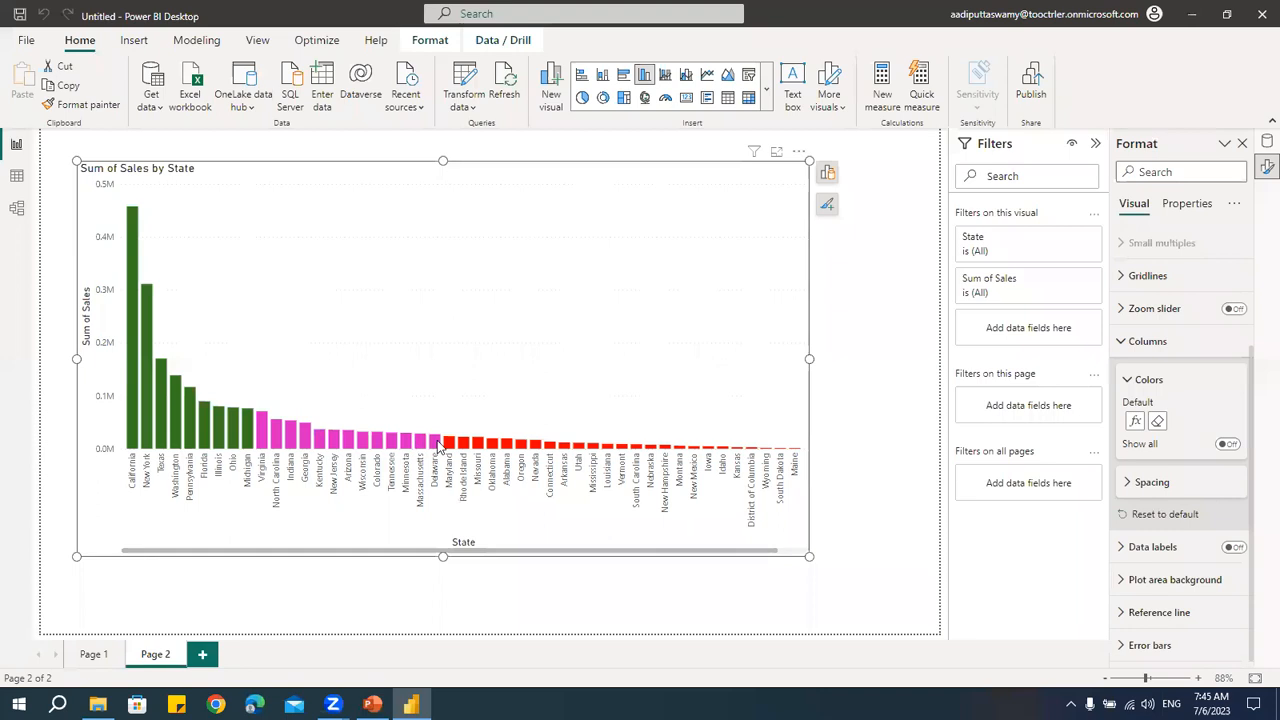
left_click(92, 655)
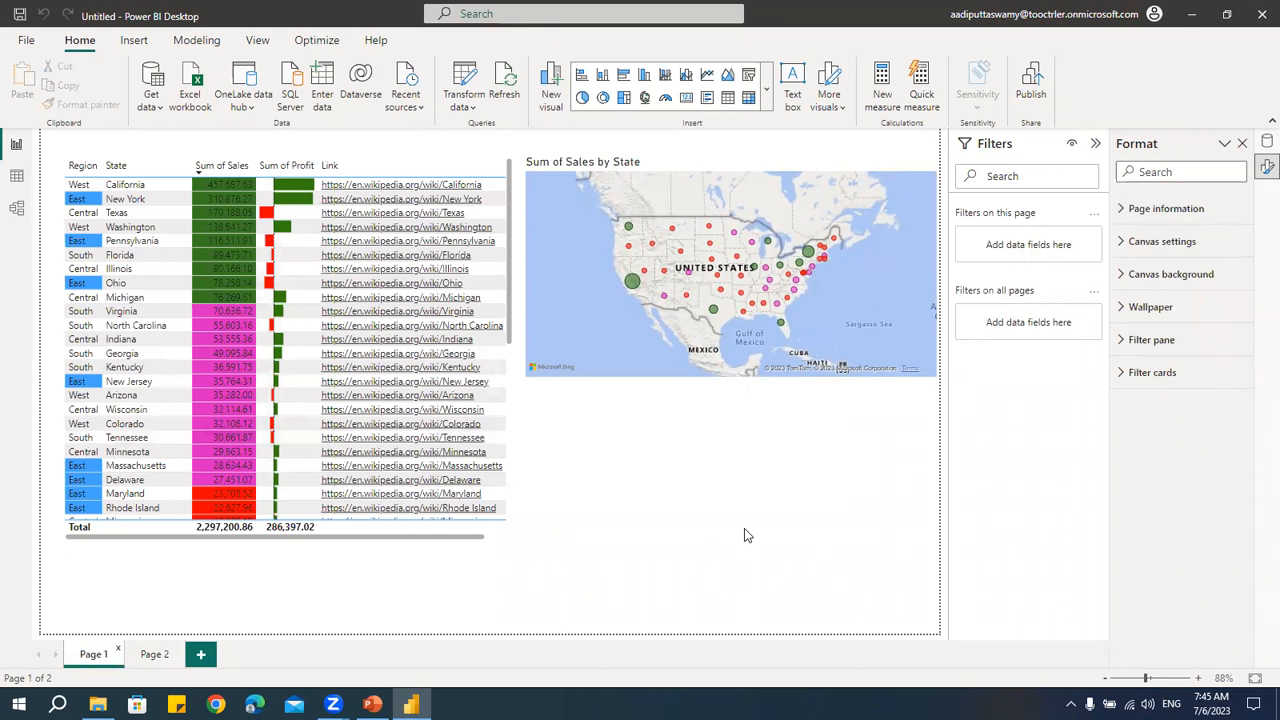
- Add a card showing Sum of Sales to Page 1, shrink it and place it centered below the map
left_click(687, 100)
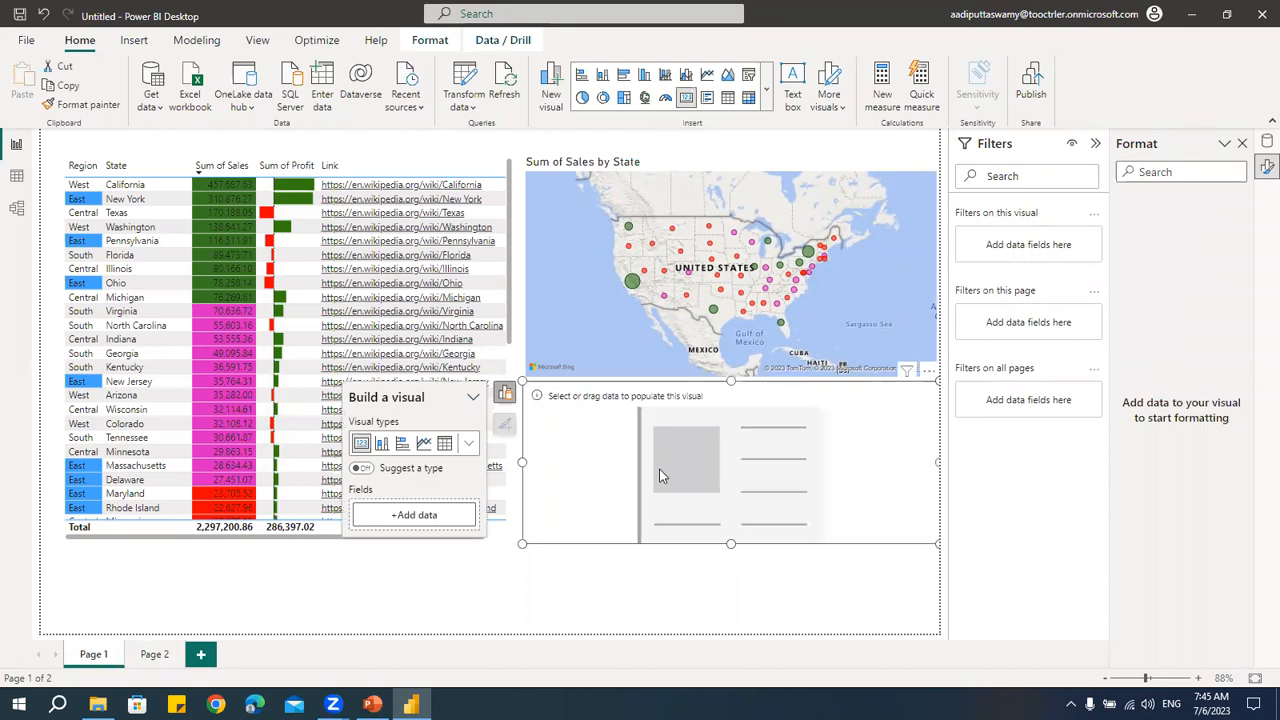
left_click(418, 516)
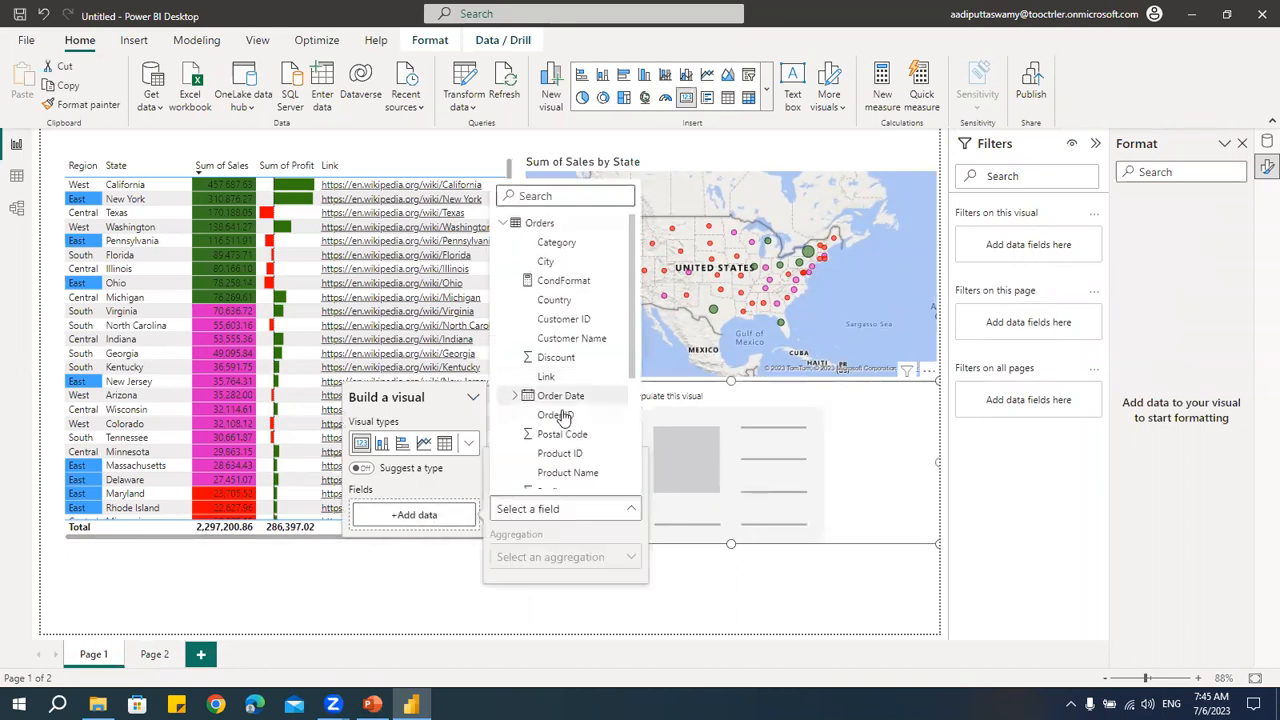
scroll(563, 416, "down", 3)
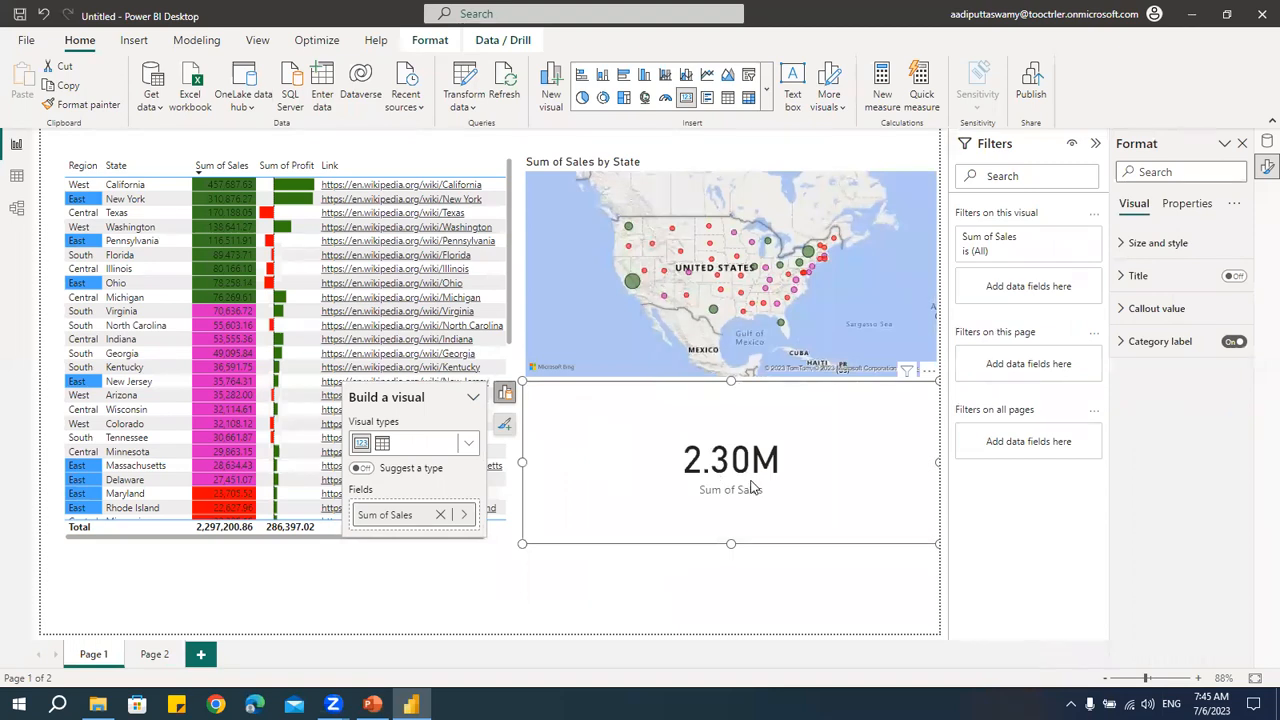
left_click_drag(524, 461, 688, 463)
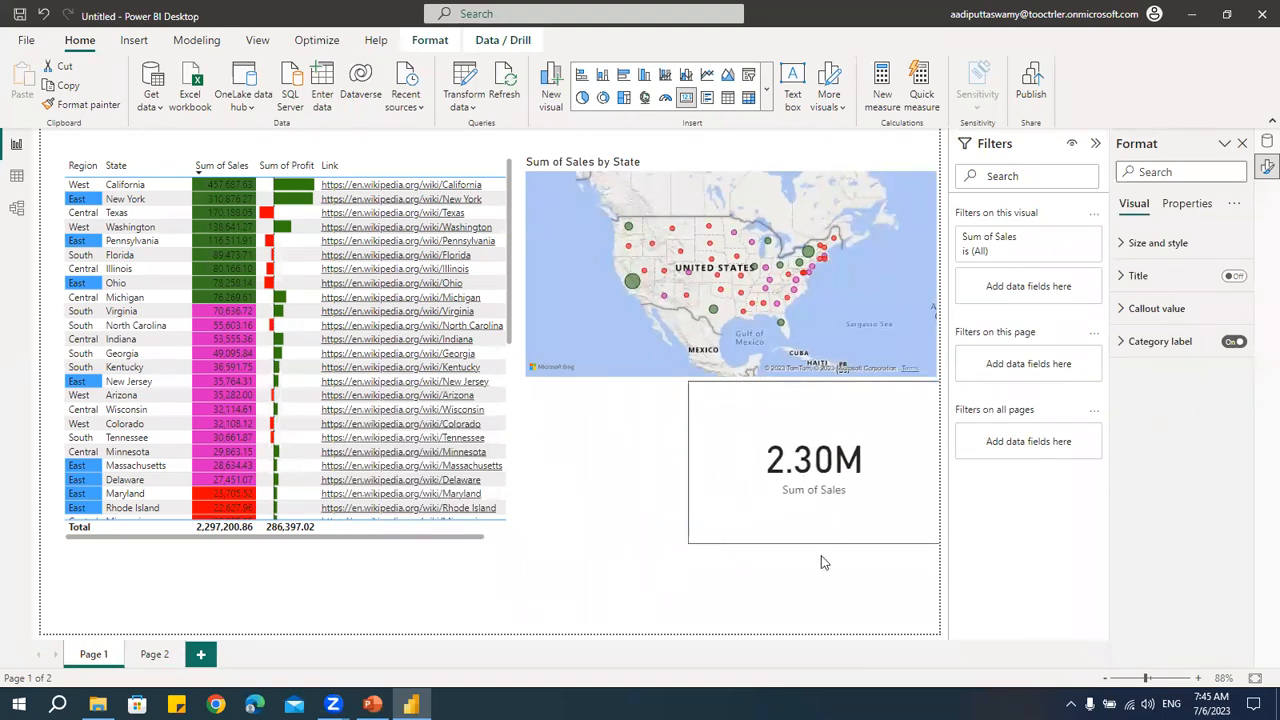
left_click_drag(816, 536, 818, 522)
left_click_drag(858, 405, 779, 420)
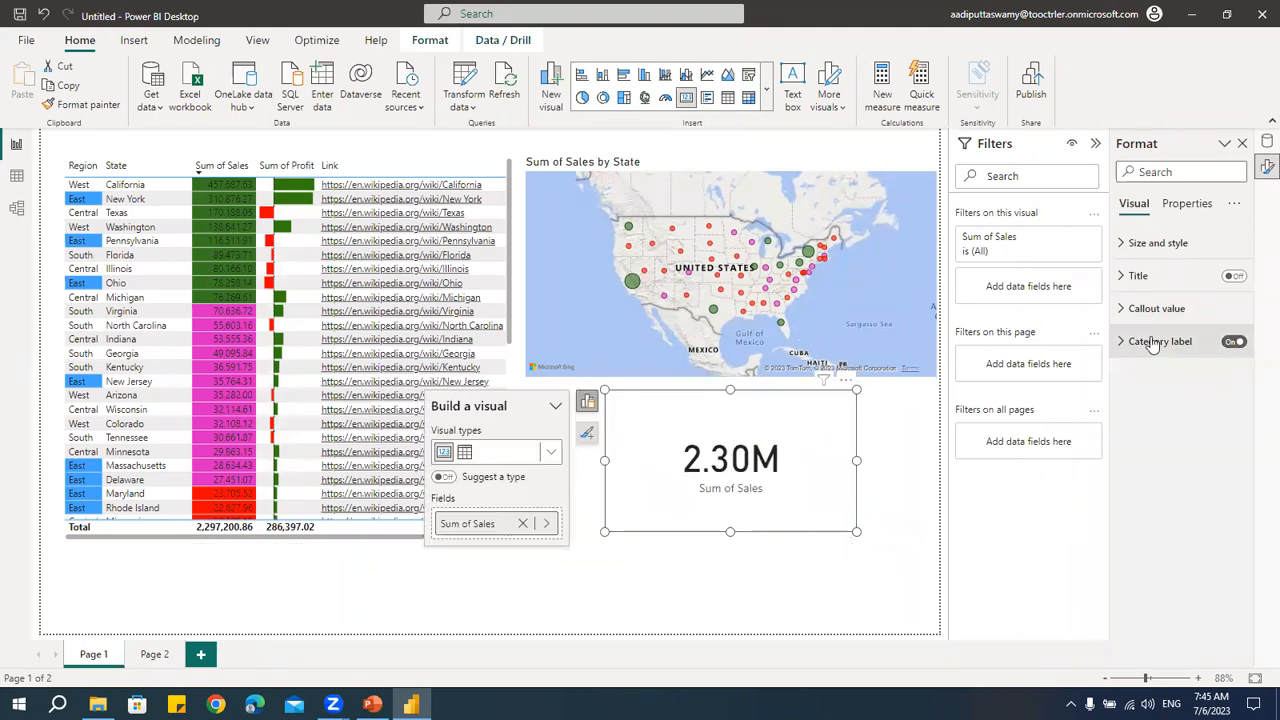
- Turn off the card's category label and give the card the title "Total Sales"
left_click(1234, 342)
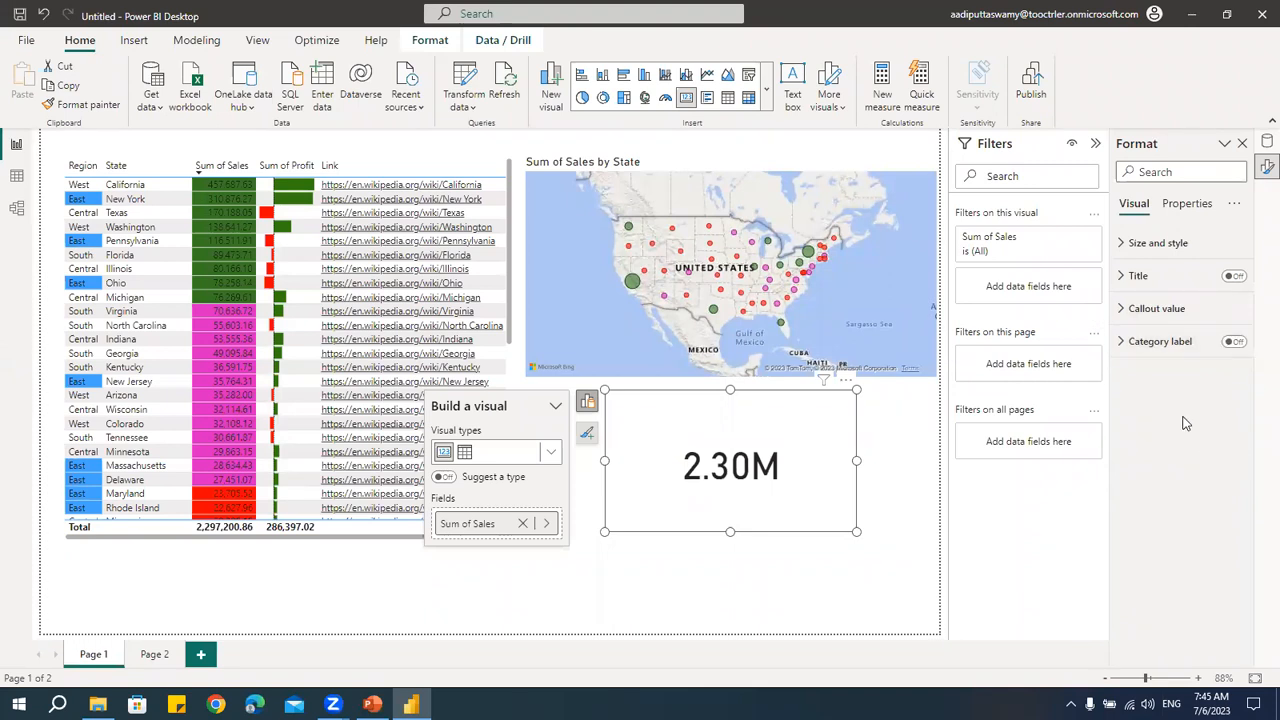
left_click(1168, 280)
left_click(1236, 278)
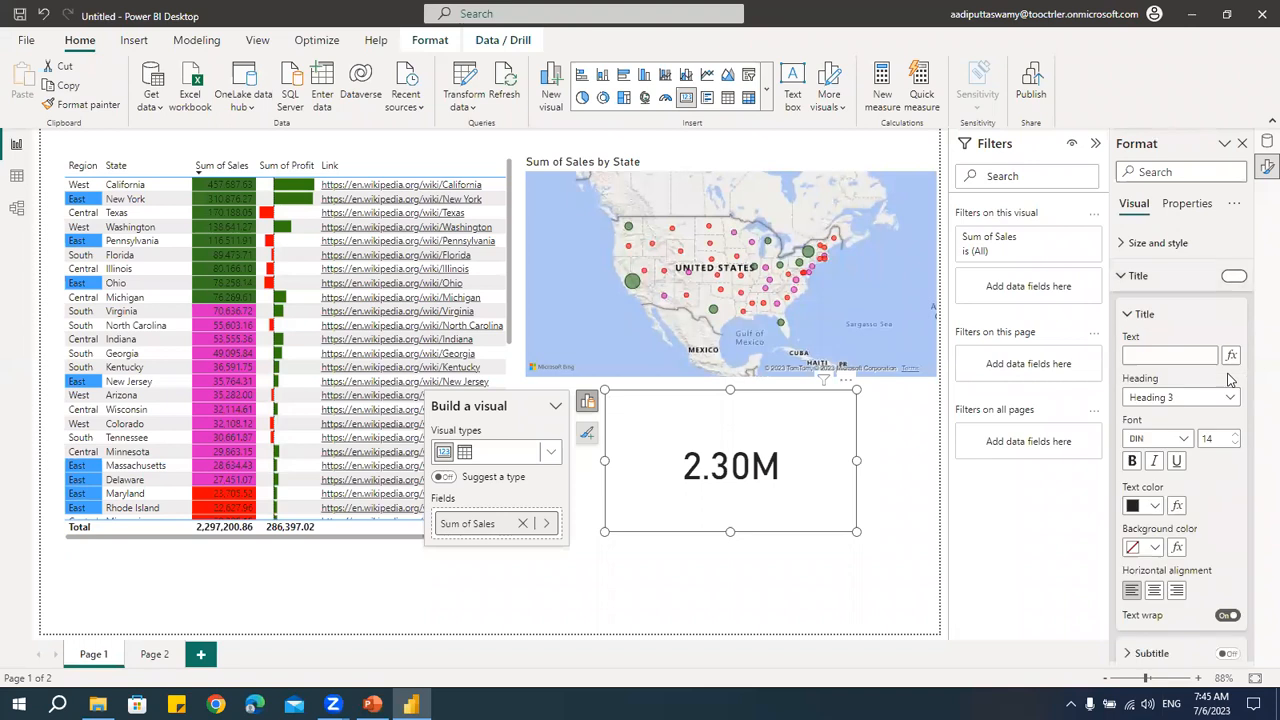
left_click(1153, 357)
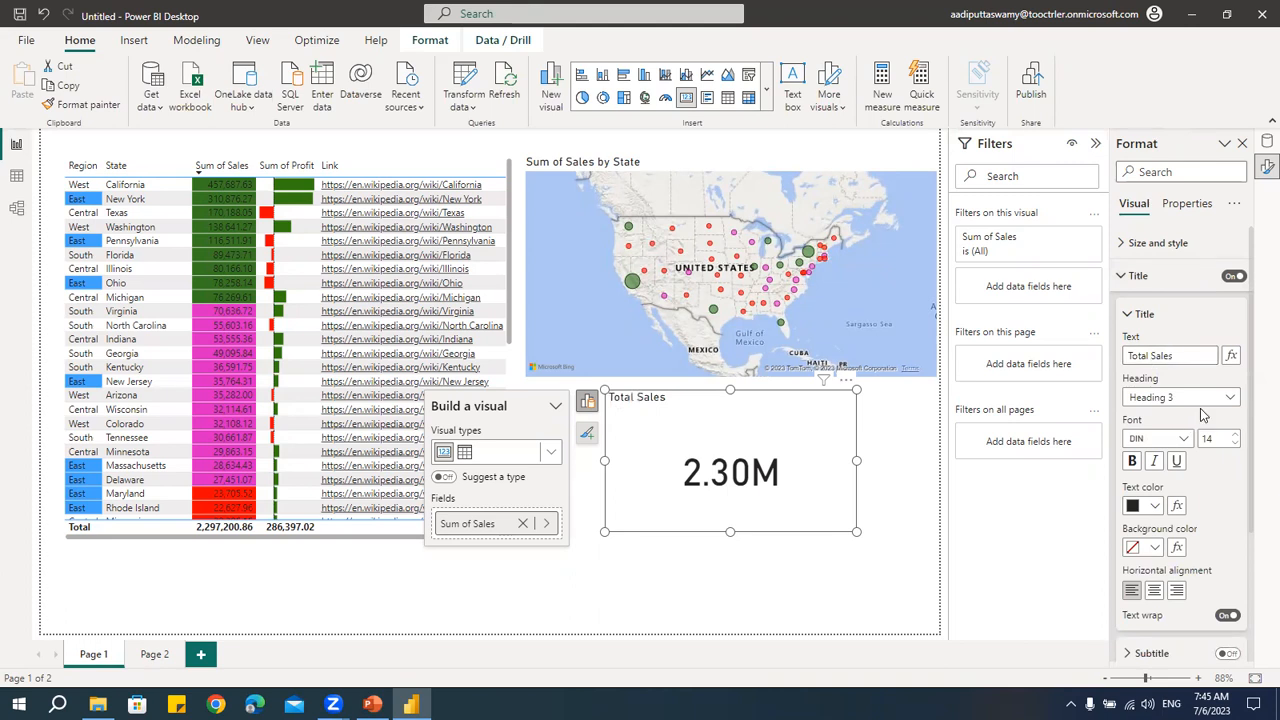
- Make the card title's text white and bold
left_click(1154, 507)
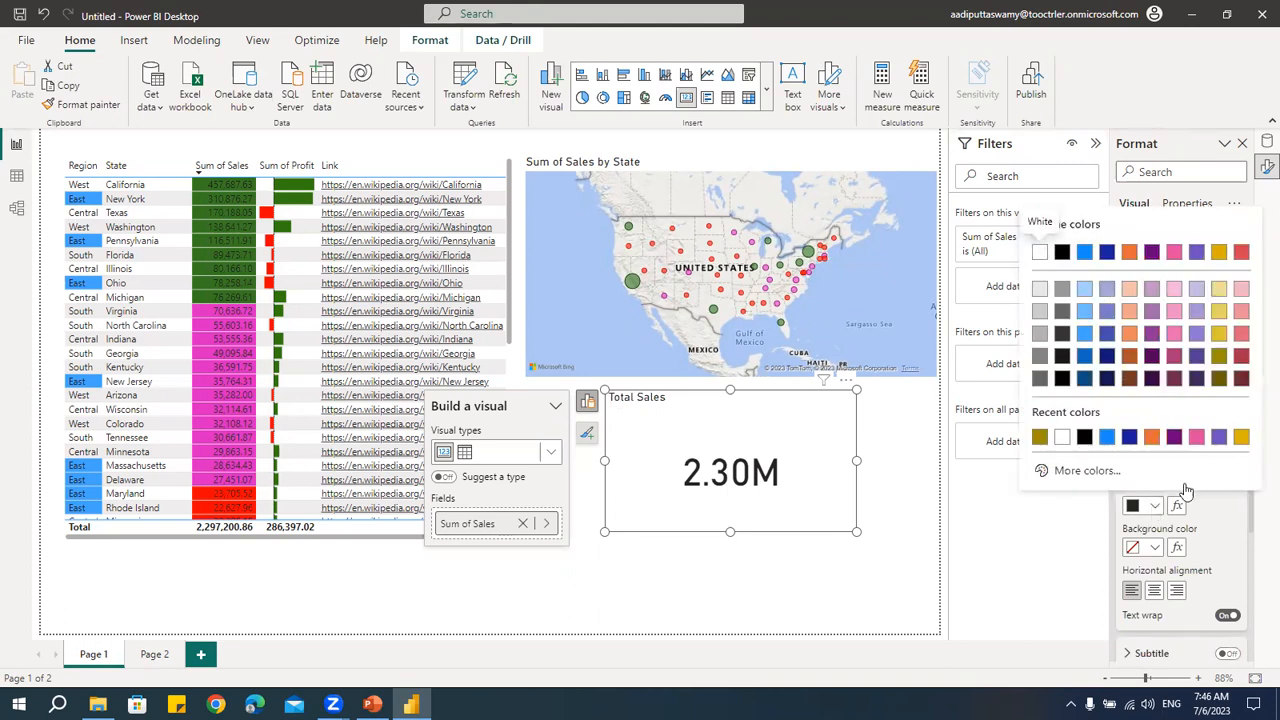
left_click(1044, 259)
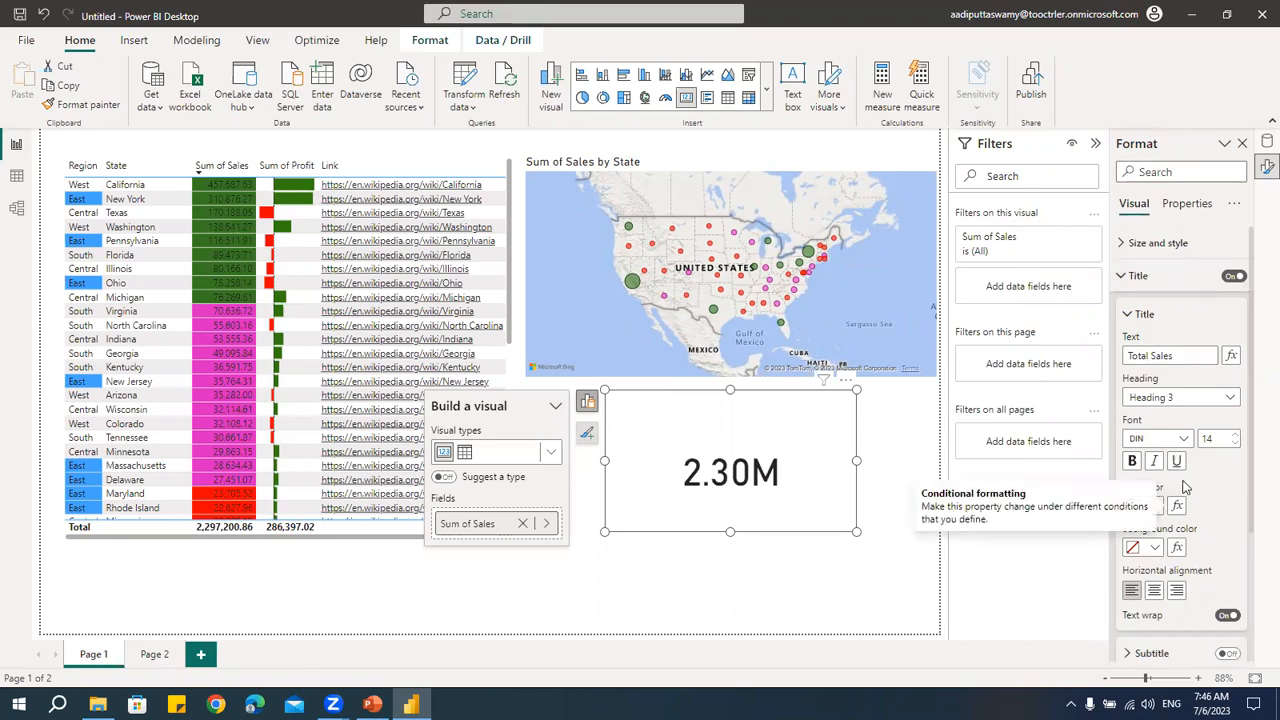
left_click(1133, 462)
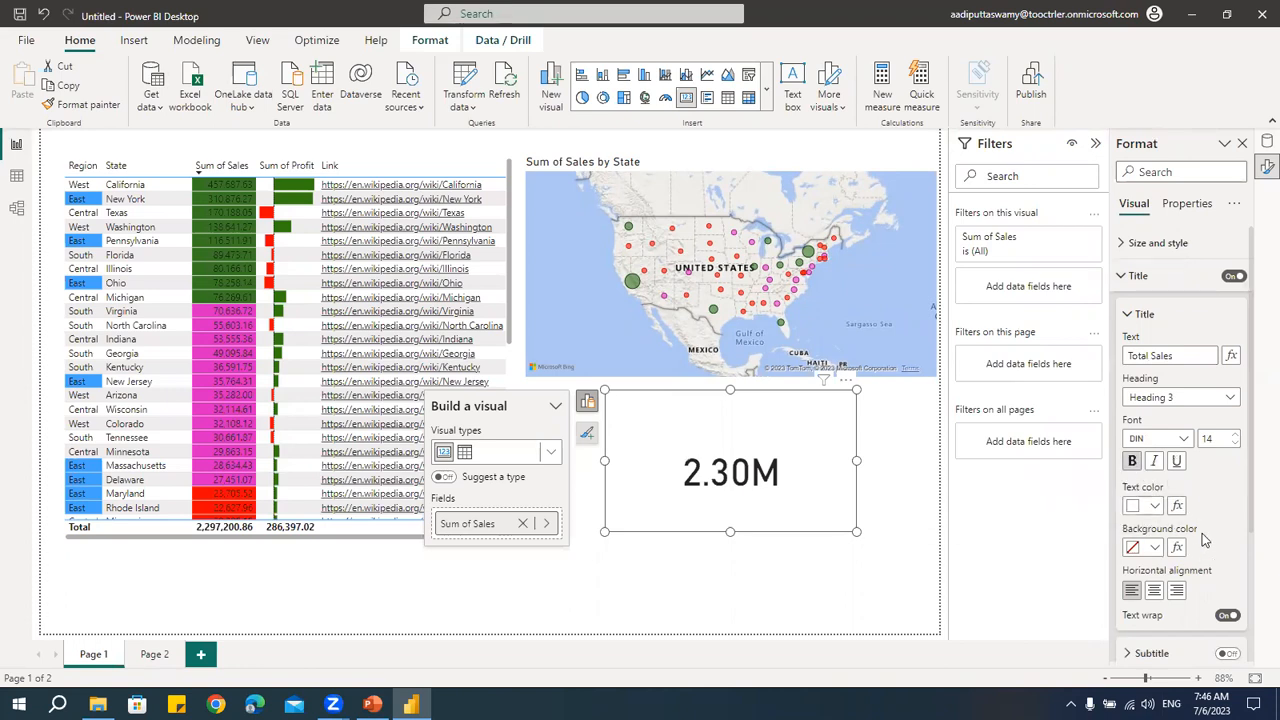
- Apply conditional formatting to the card title's background color, using the Field value style based on CondFormat
scroll(1220, 497, "down", 3)
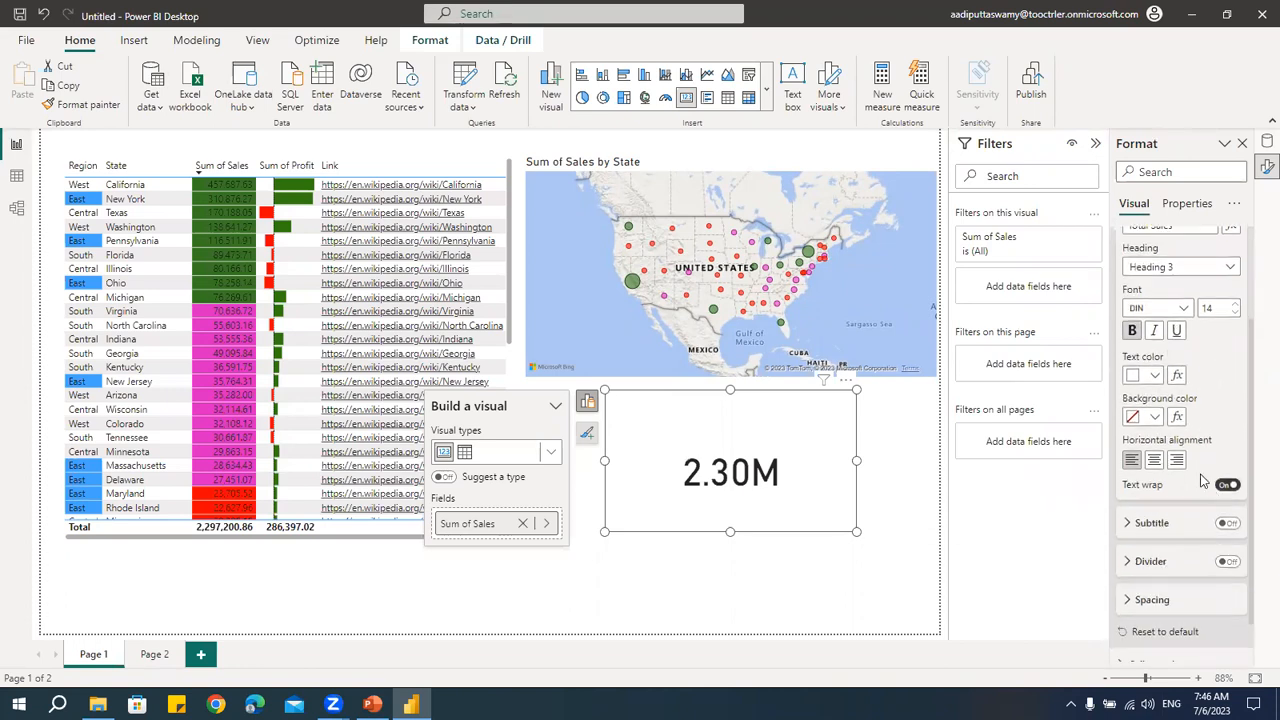
left_click(1178, 420)
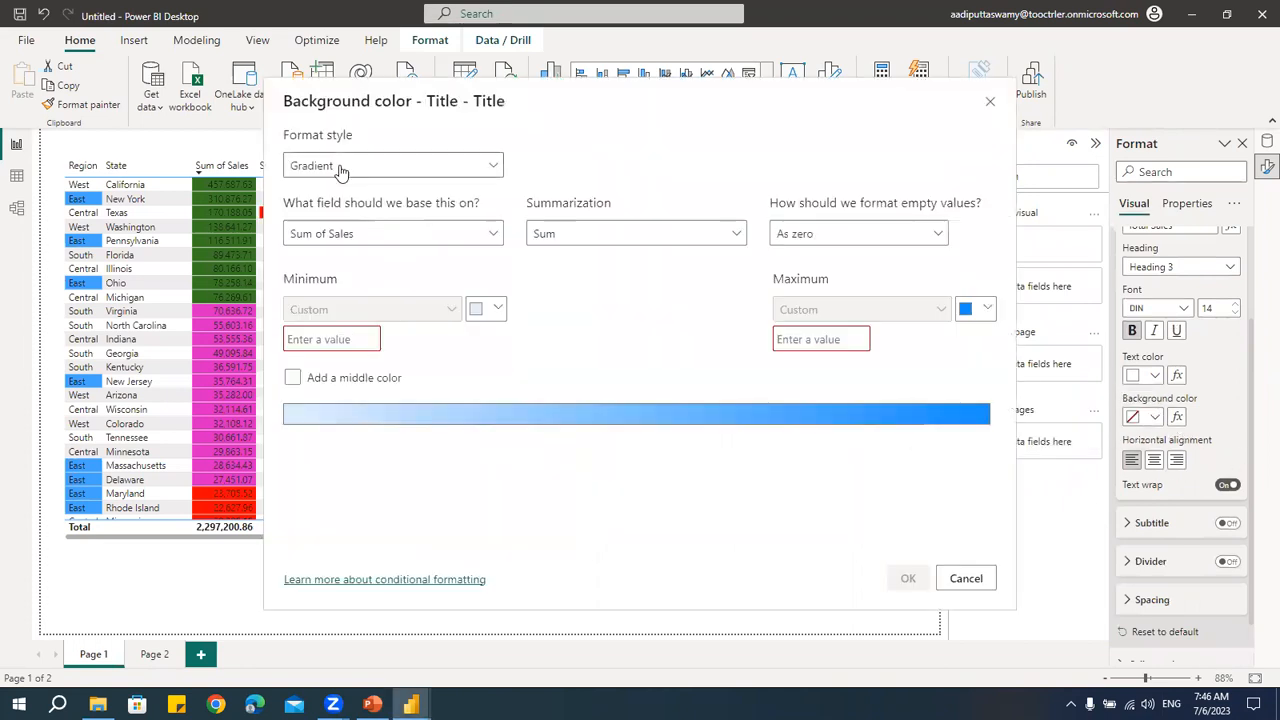
left_click(418, 167)
left_click(320, 242)
left_click(343, 234)
left_click(296, 290)
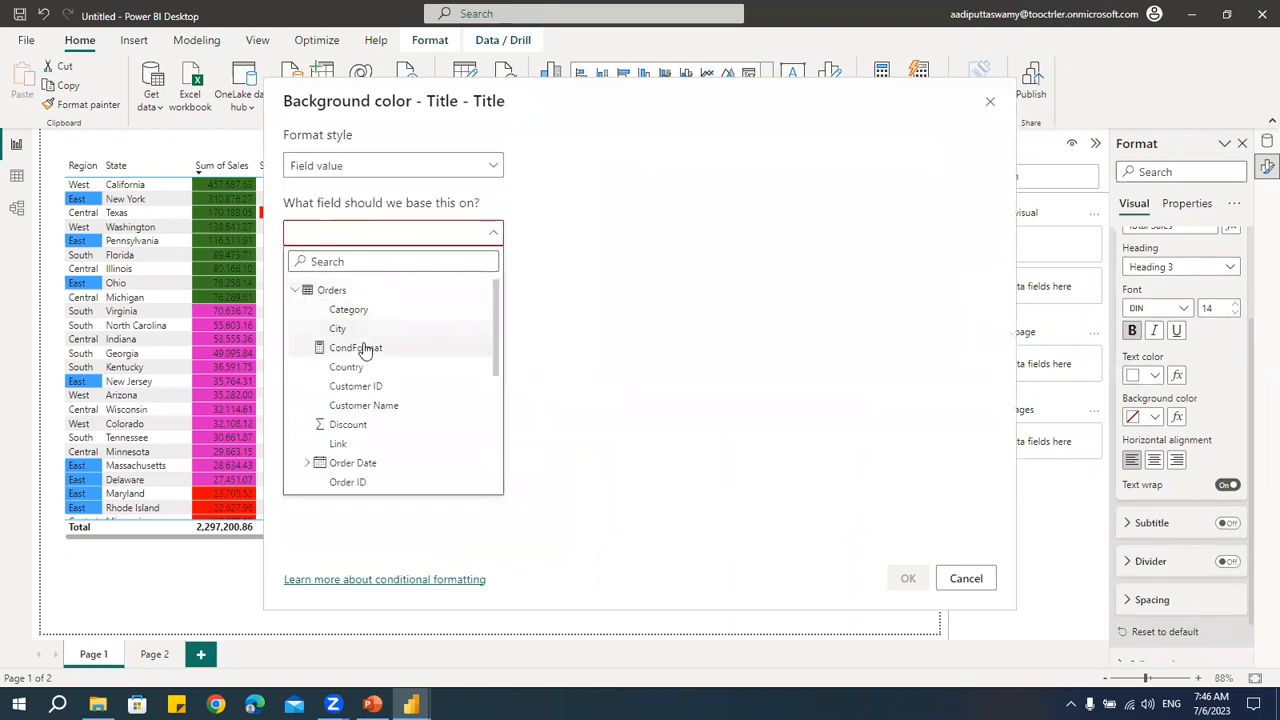
left_click(363, 346)
left_click(906, 582)
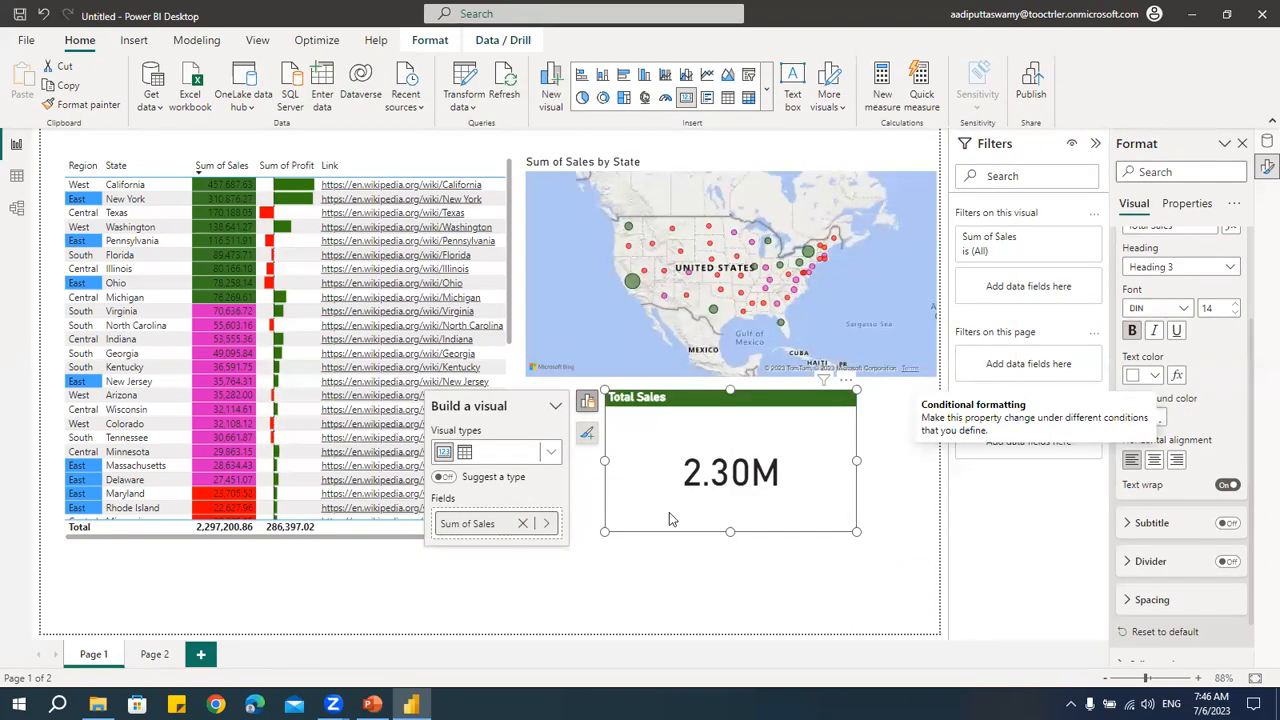
- Set the card title's font to Arial Black, size 16, and center the title horizontally
left_click(1140, 310)
left_click(1160, 345)
left_click_drag(1216, 308, 1187, 312)
type("16")
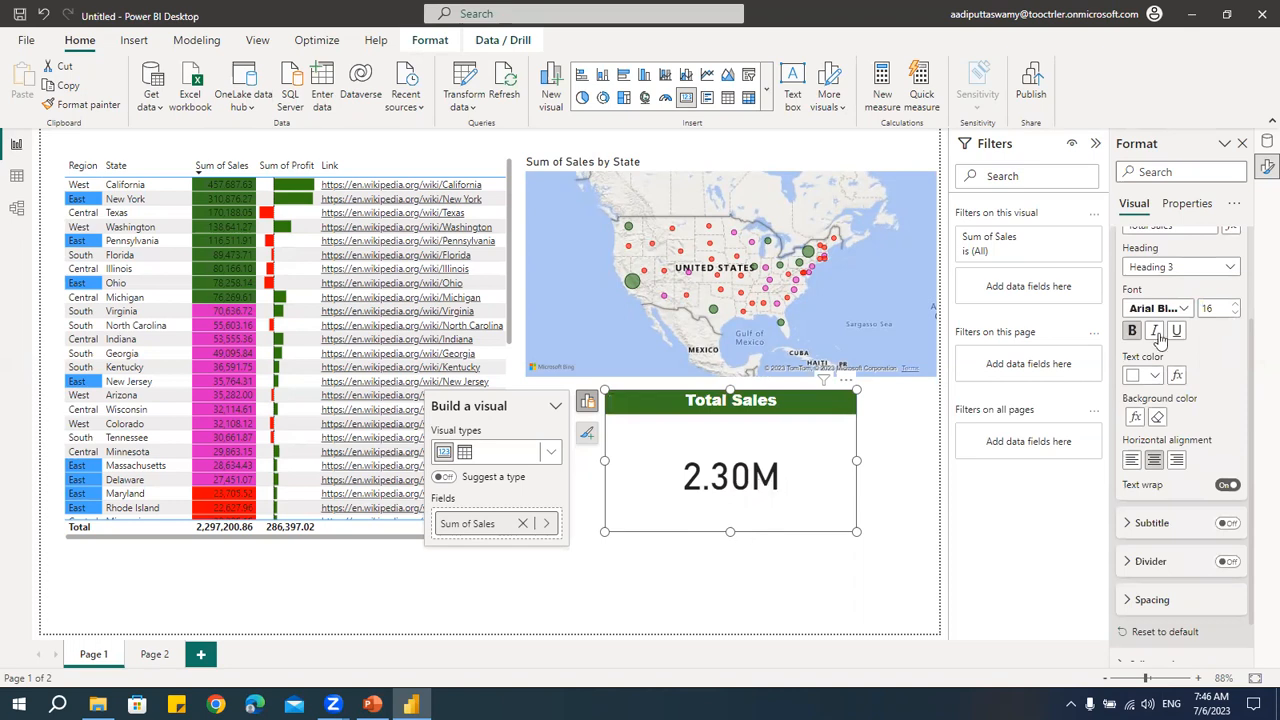
scroll(1160, 340, "up", 3)
left_click(1150, 280)
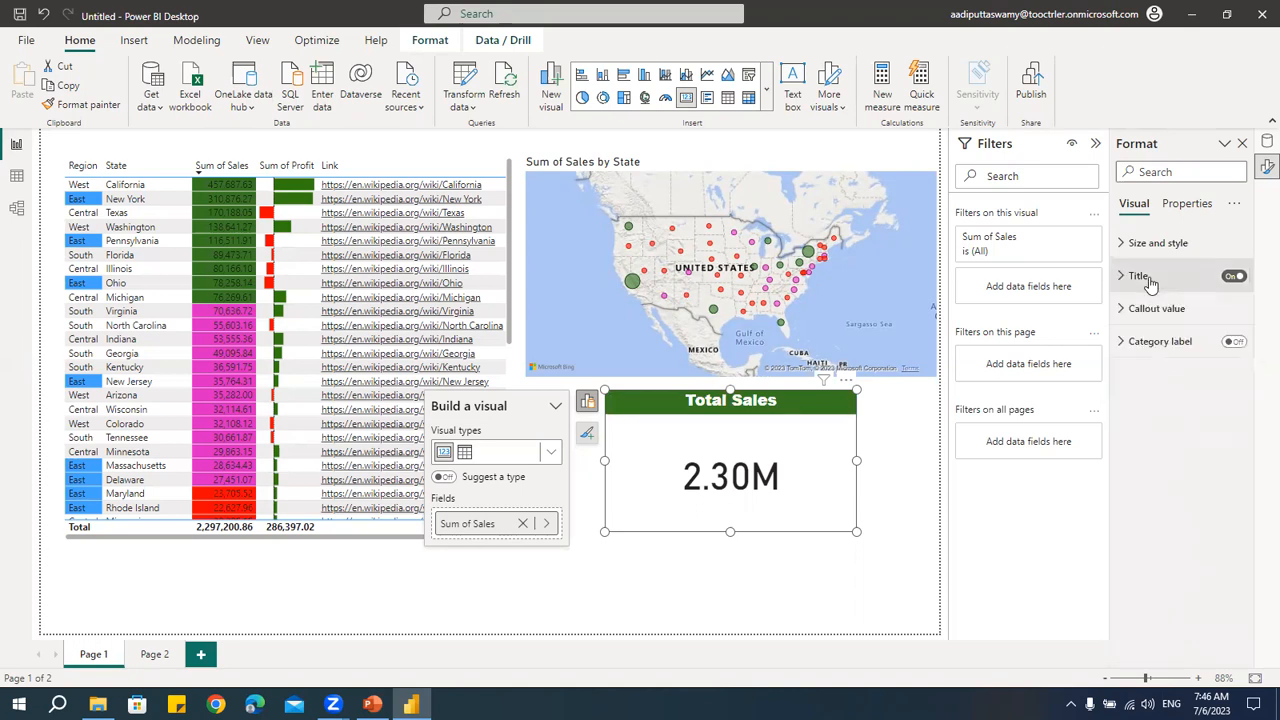
- Set the card's callout value to Arial Black at size 30
left_click(1157, 308)
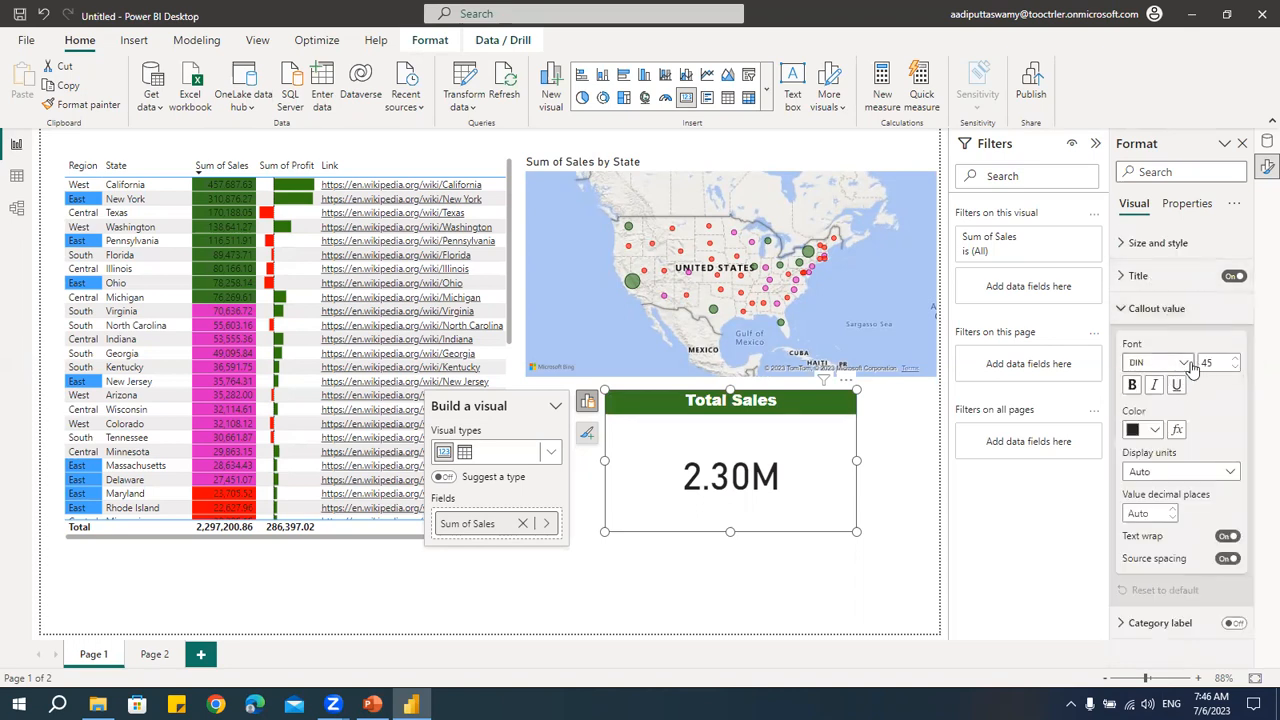
left_click(1185, 363)
left_click(1160, 406)
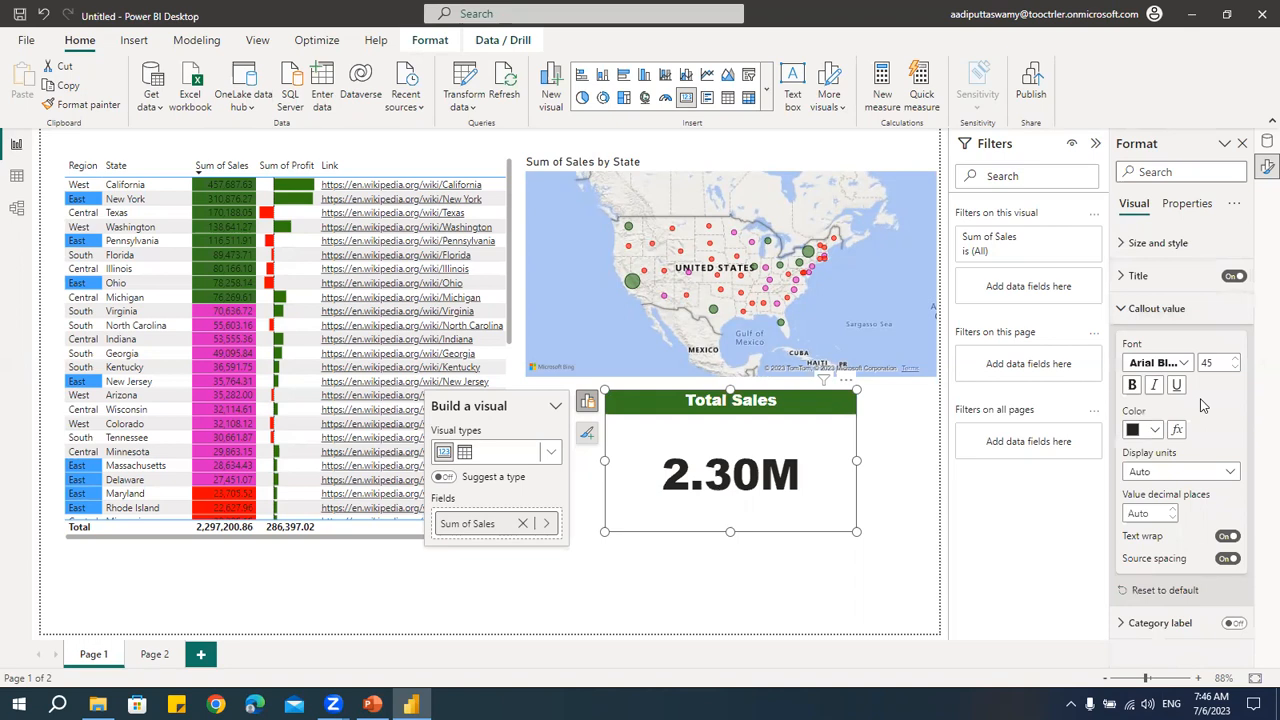
double_click(1214, 363)
type("30")
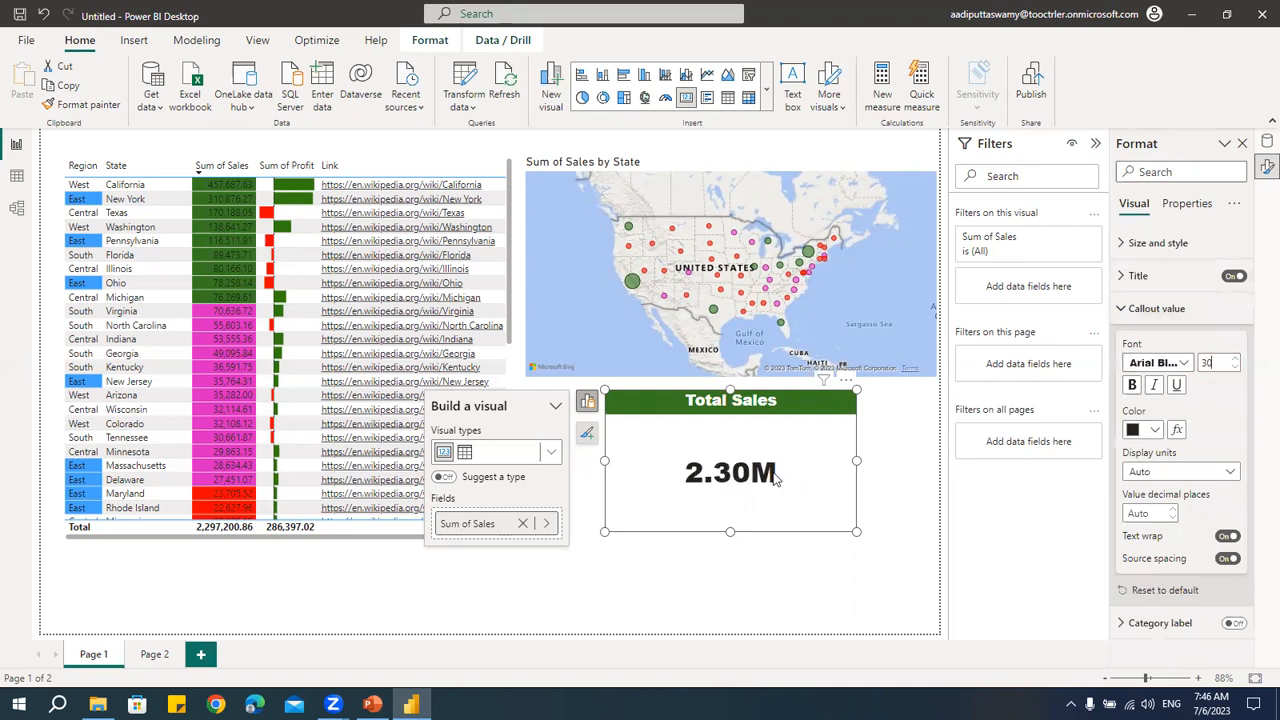
- Apply conditional formatting to the callout value's color, using the Field value style based on CondFormat
left_click(1177, 430)
left_click(335, 172)
left_click(318, 241)
left_click(318, 245)
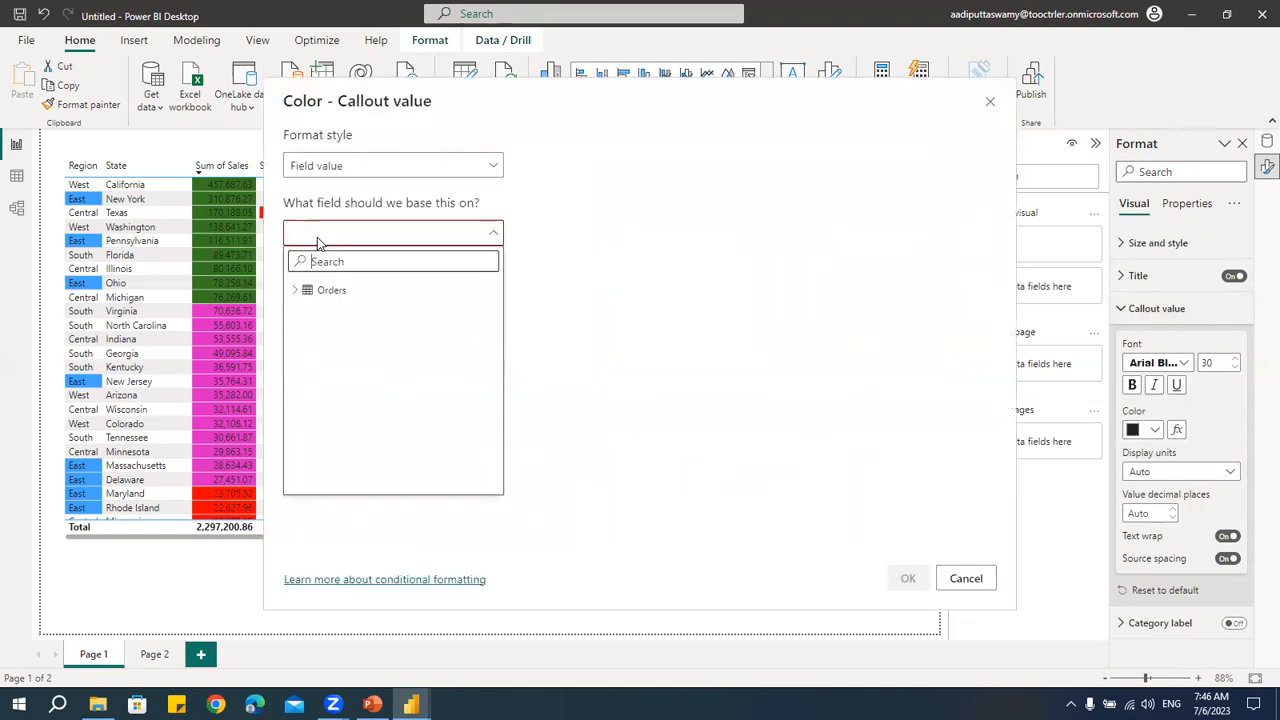
left_click(297, 292)
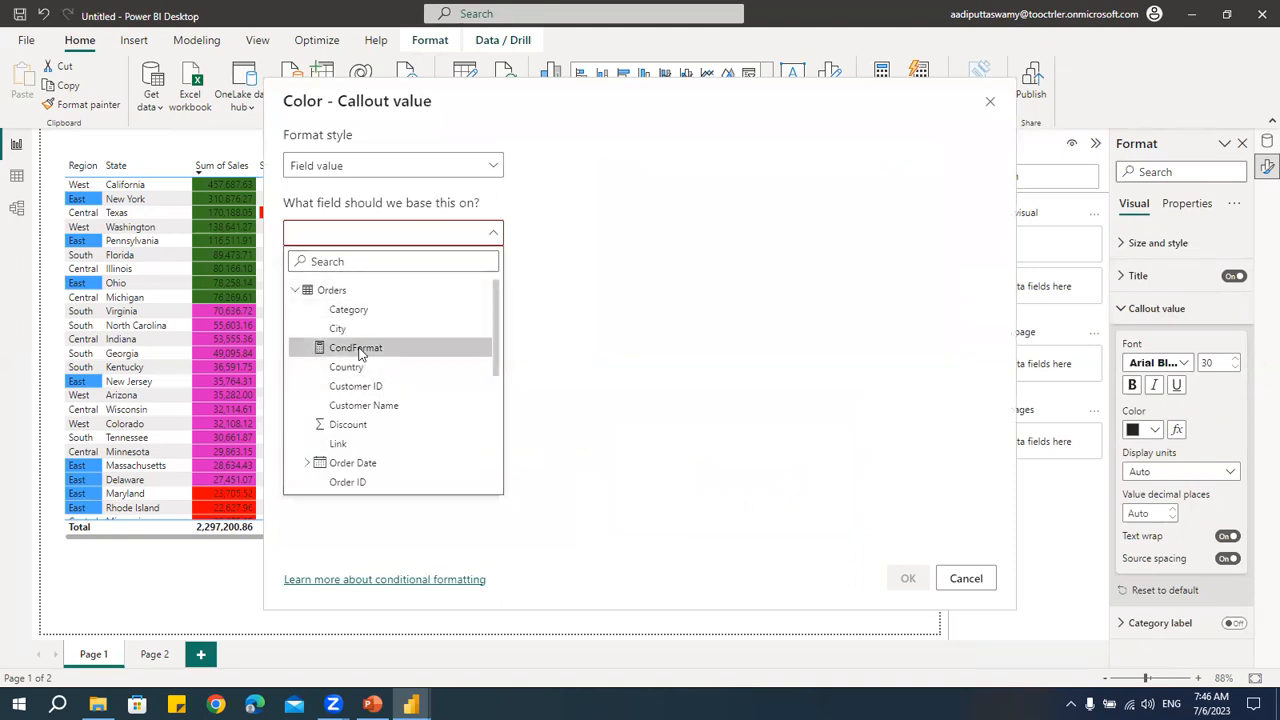
left_click(356, 347)
left_click(907, 578)
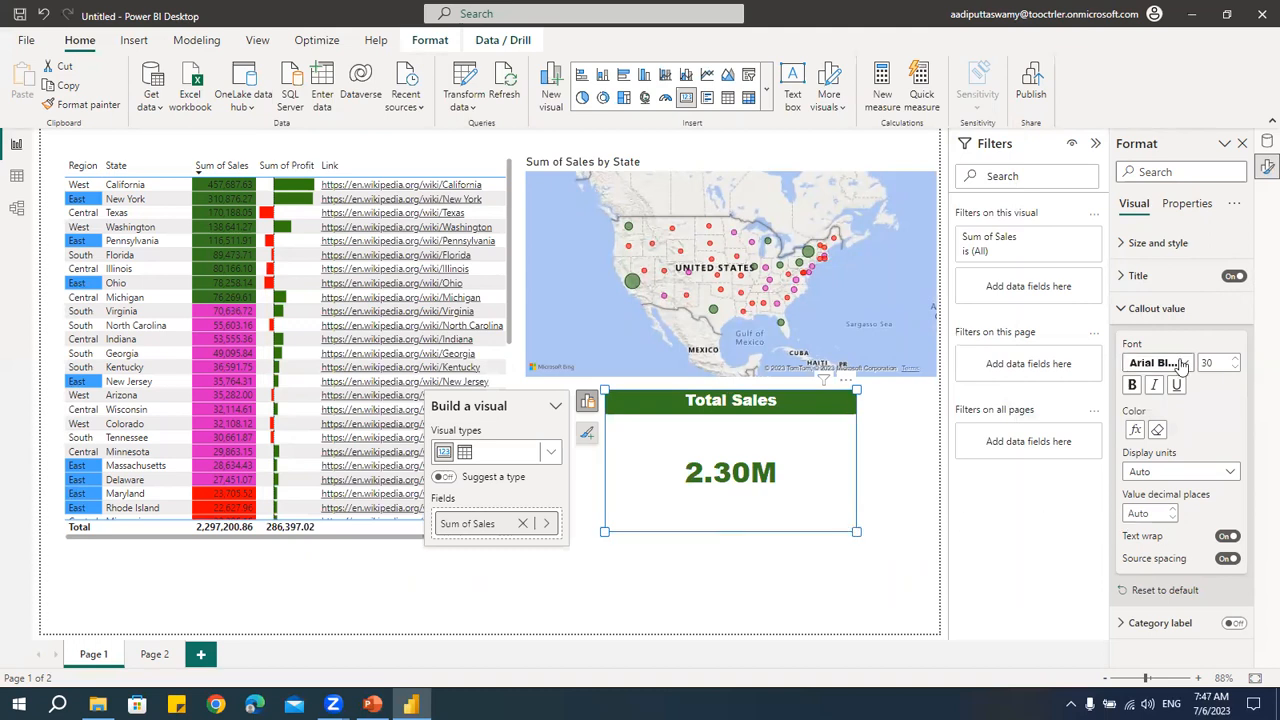
left_click(1135, 310)
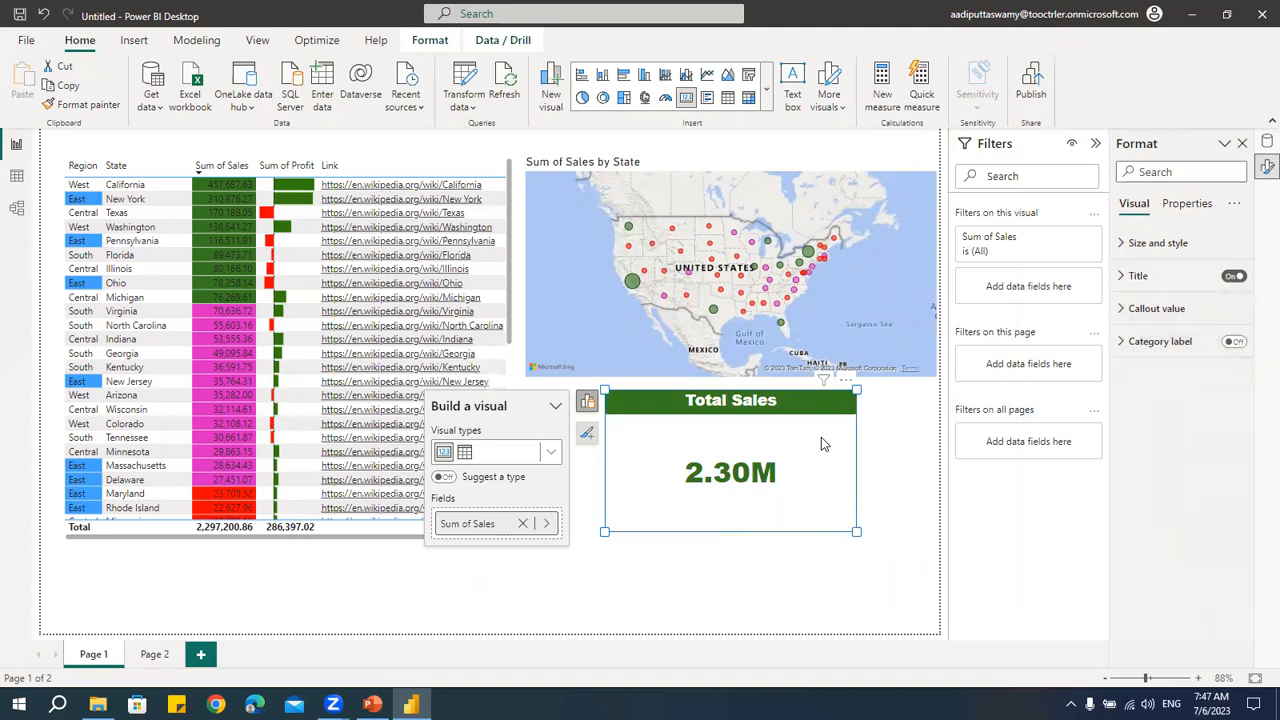
- Apply conditional formatting to the card's overall background color, using the Field value style based on CondFormat
double_click(841, 453)
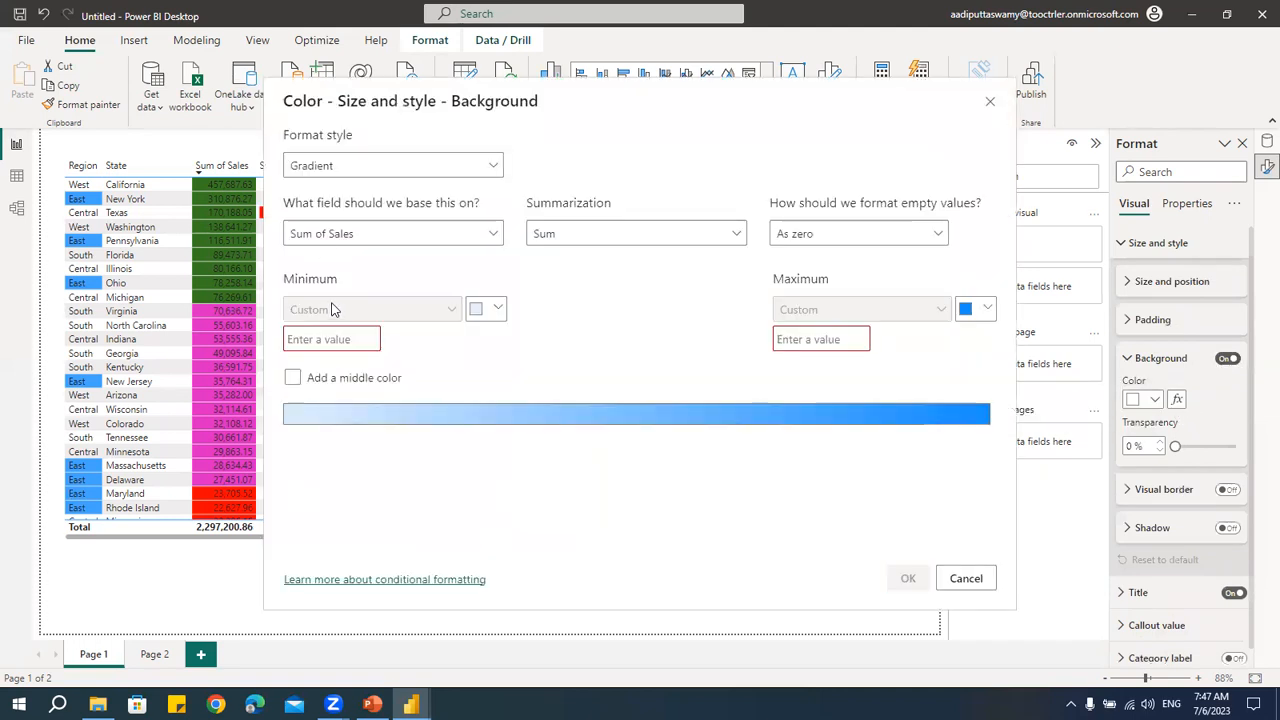
left_click(325, 166)
left_click(325, 242)
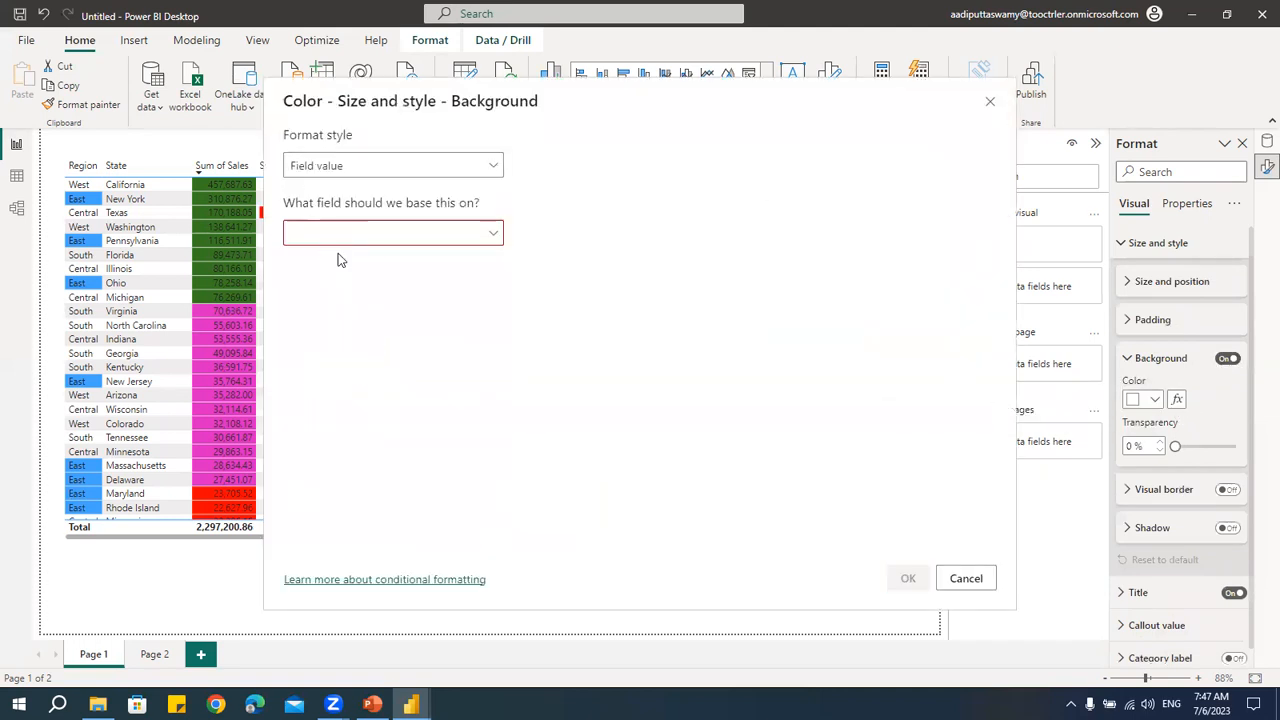
left_click(330, 232)
left_click(302, 293)
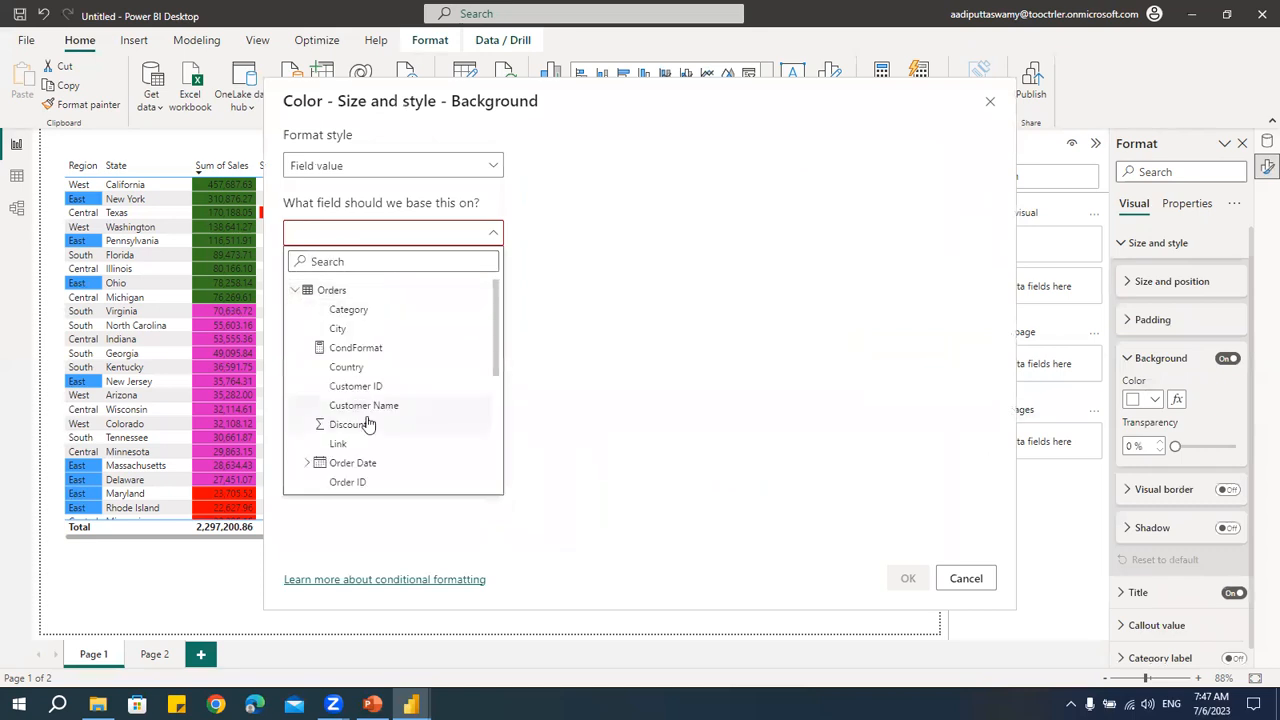
left_click(420, 348)
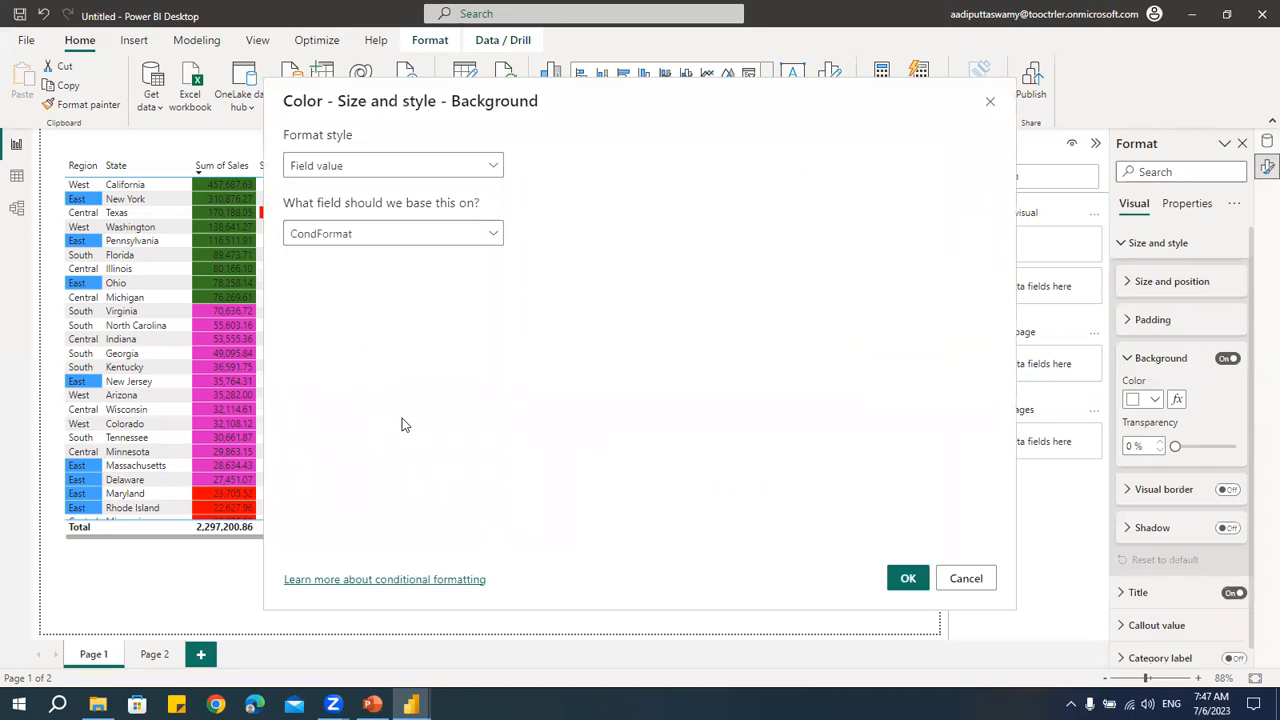
left_click(906, 579)
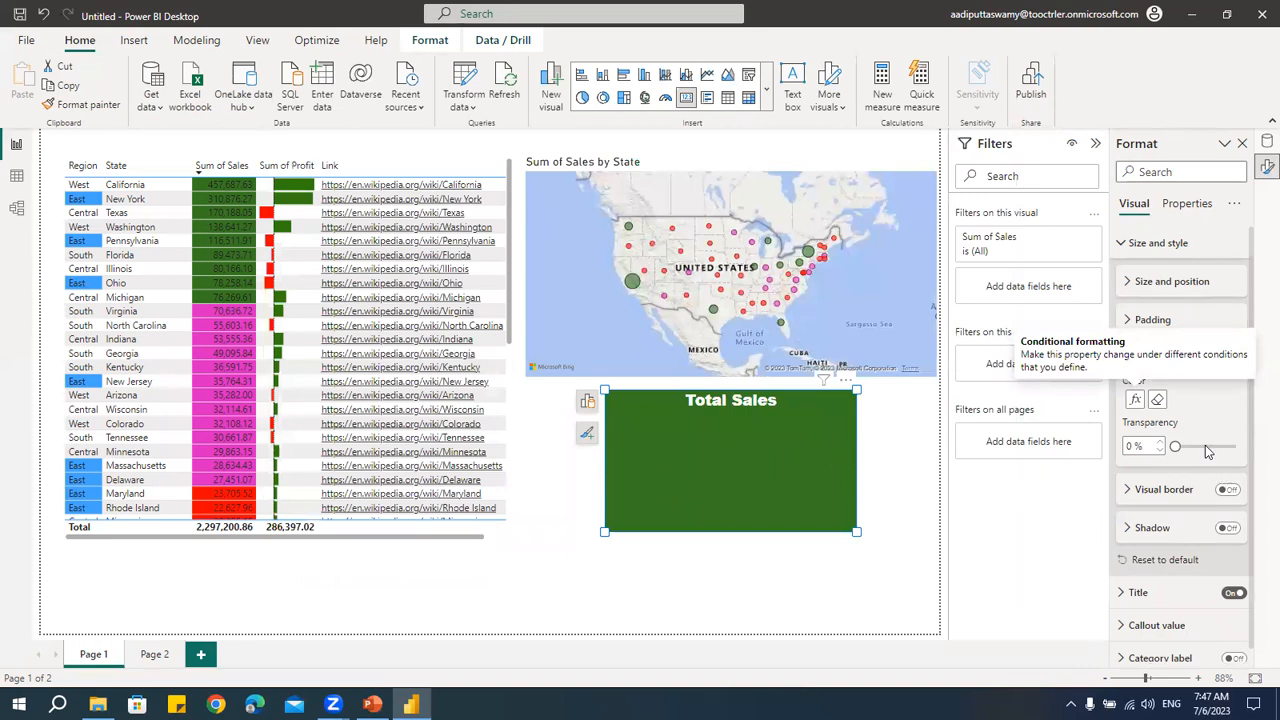
- Set the card background's transparency to 50% and deselect the card
left_click_drag(1175, 447, 1210, 447)
left_click(1136, 446)
type("50")
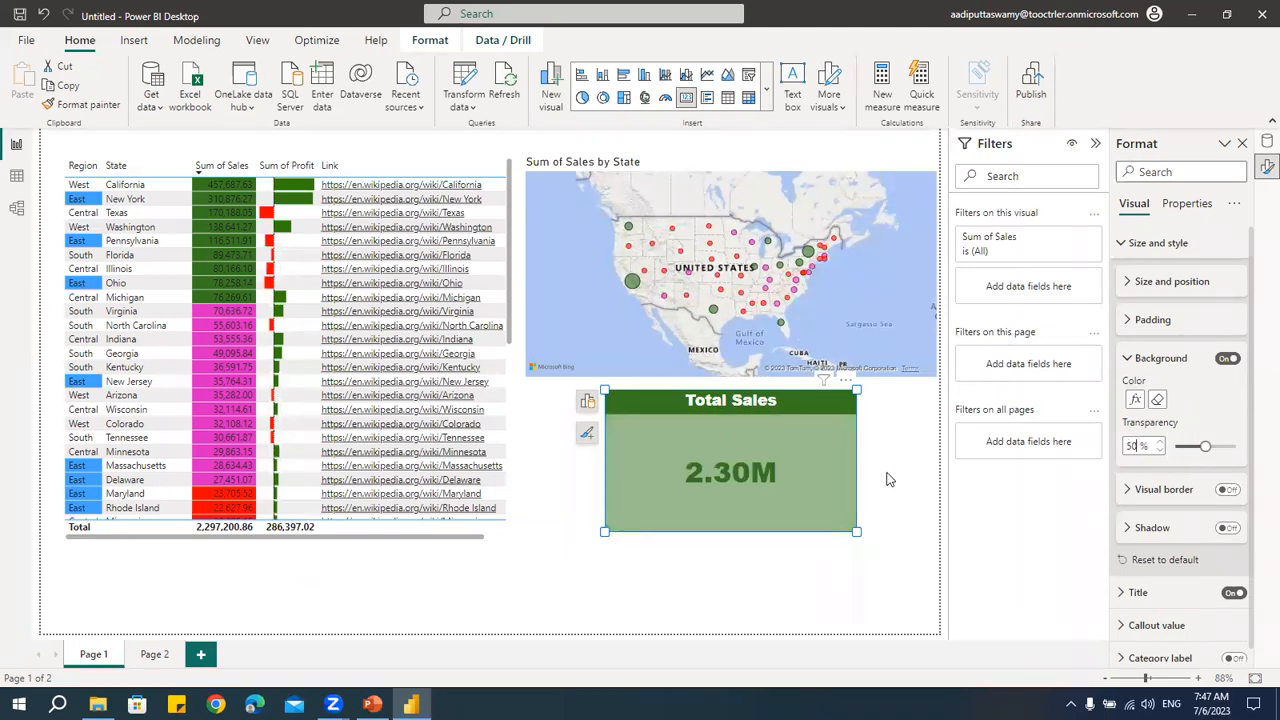
left_click(888, 481)
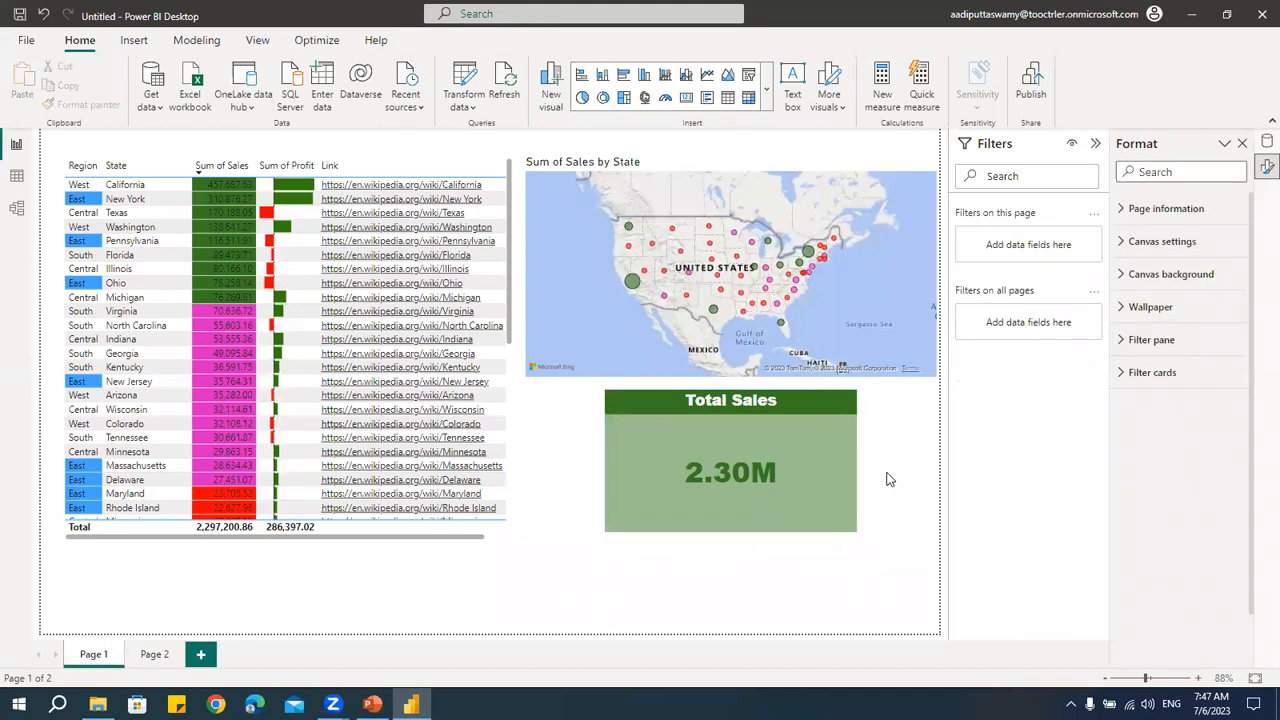
- Check the card's colors by filtering from the table with Virginia, Maryland, Pennsylvania, New York, Indiana and Maryland again
left_click(227, 311)
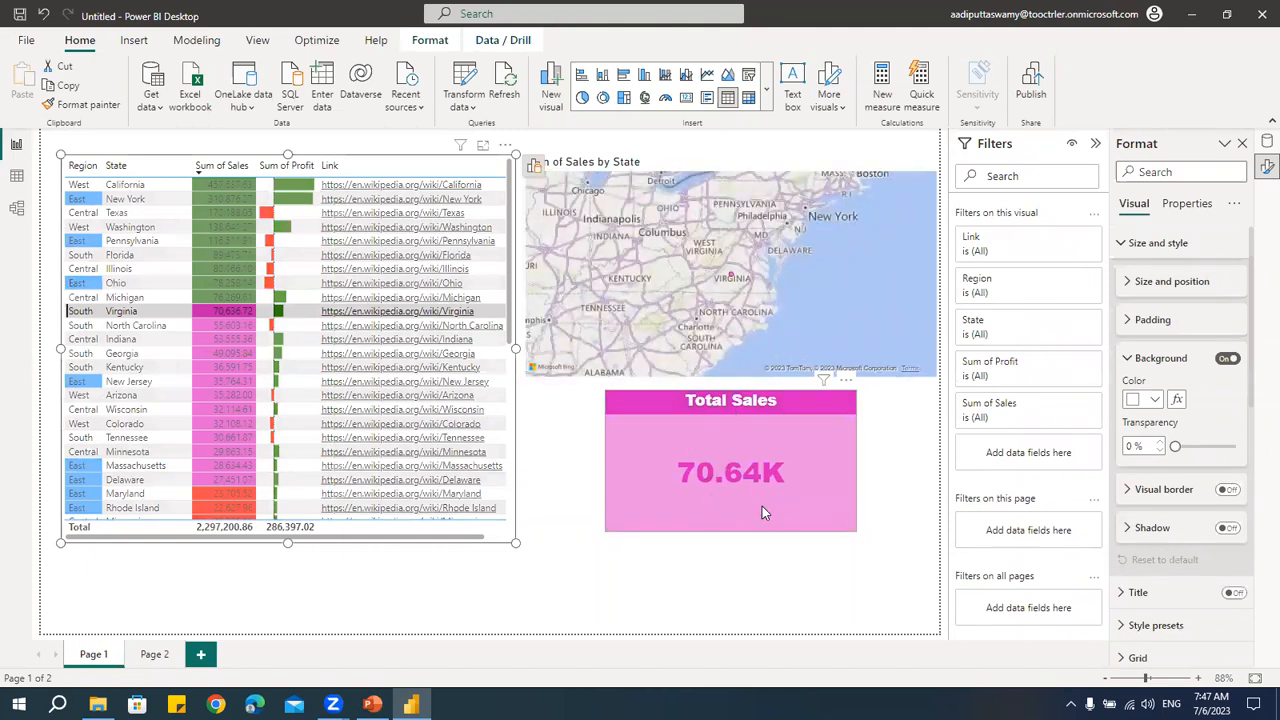
left_click(226, 493)
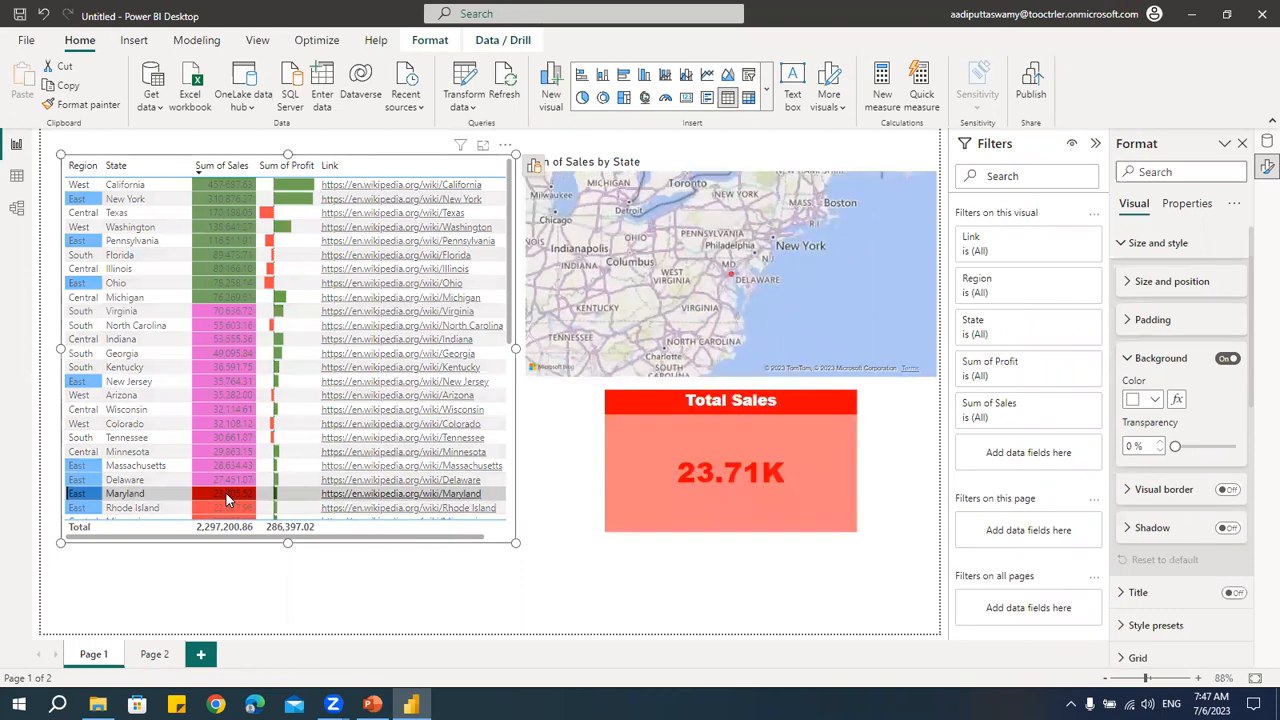
left_click(216, 243)
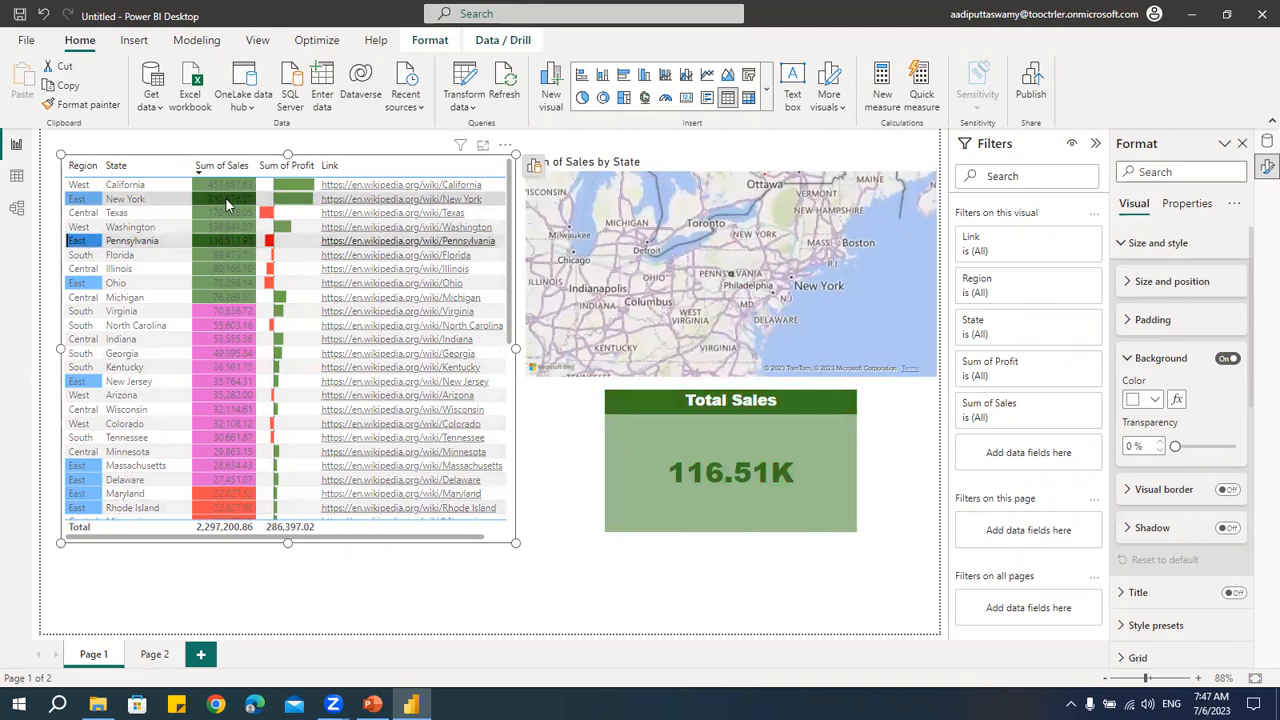
left_click(225, 197)
left_click(229, 339)
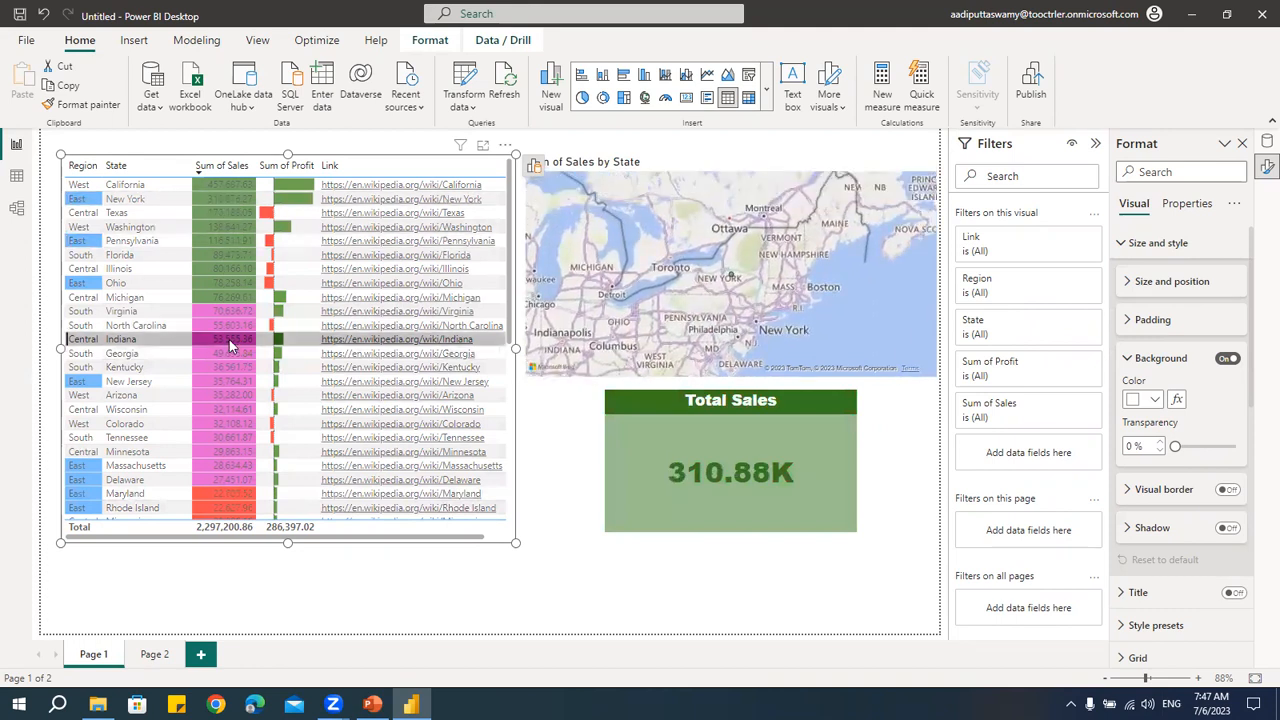
left_click(230, 493)
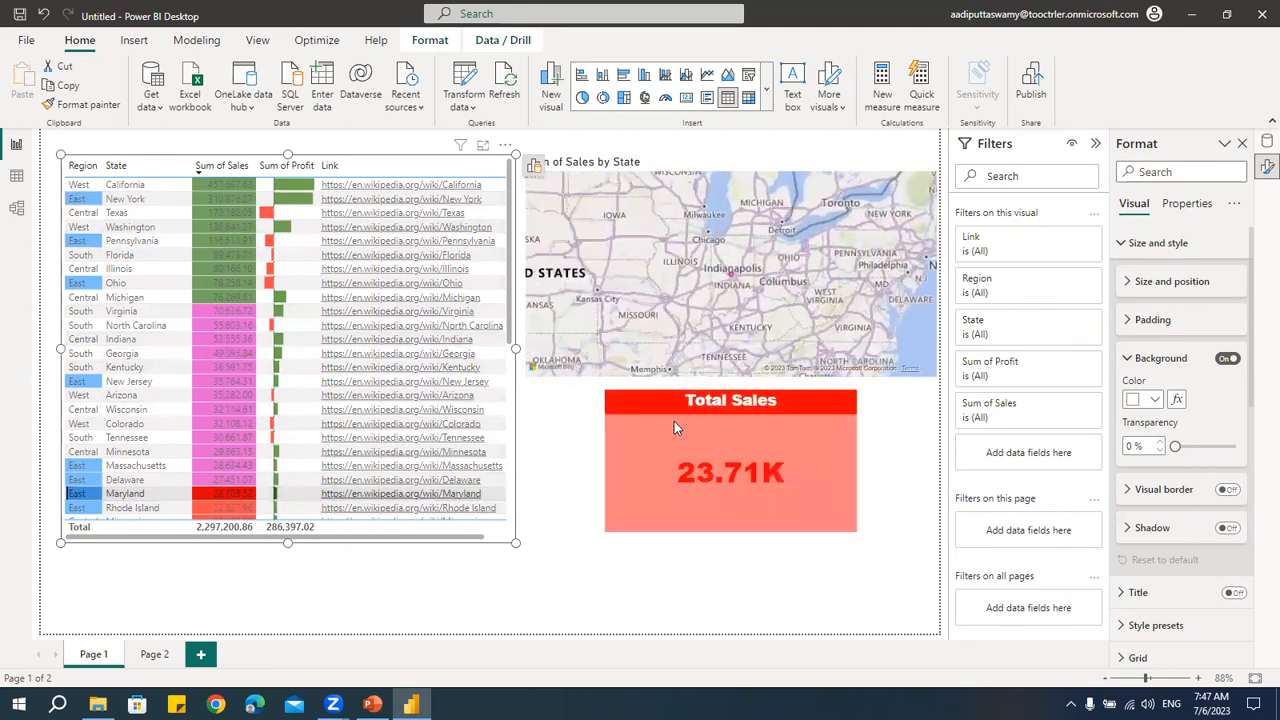
- Reduce the height of the Total Sales card slightly by raising its lower edge
left_click(730, 533)
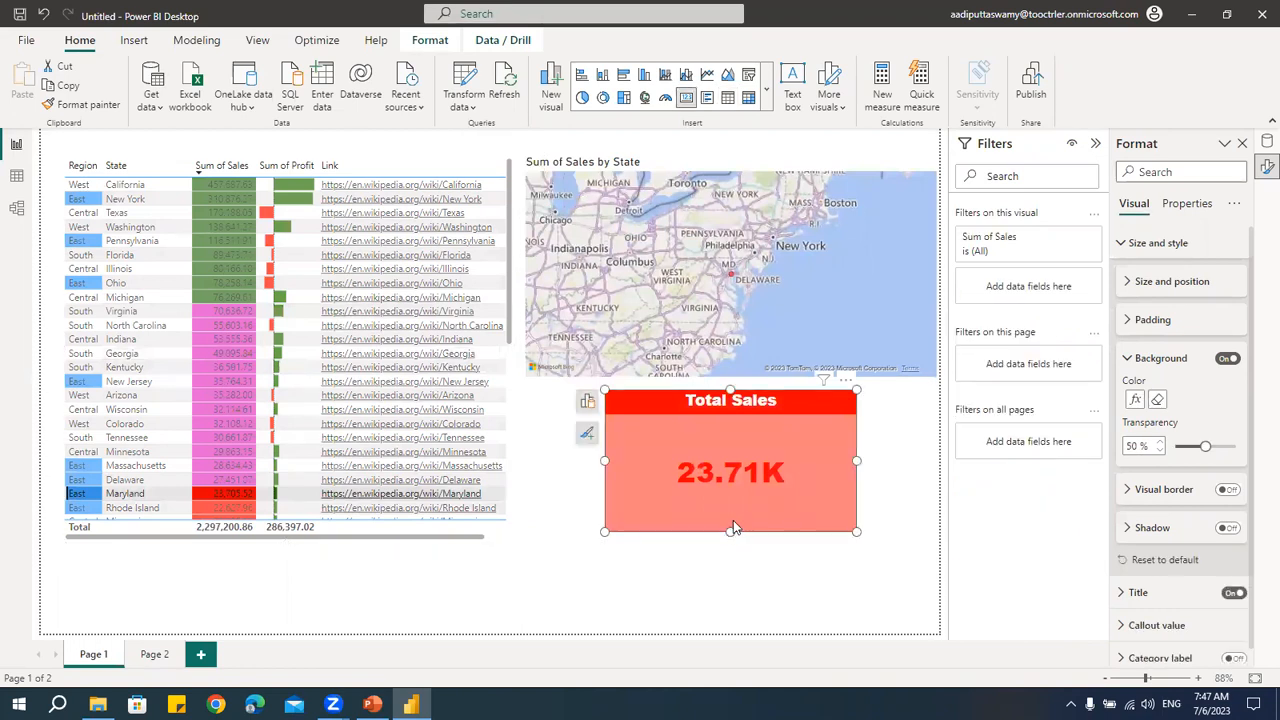
left_click_drag(733, 530, 733, 509)
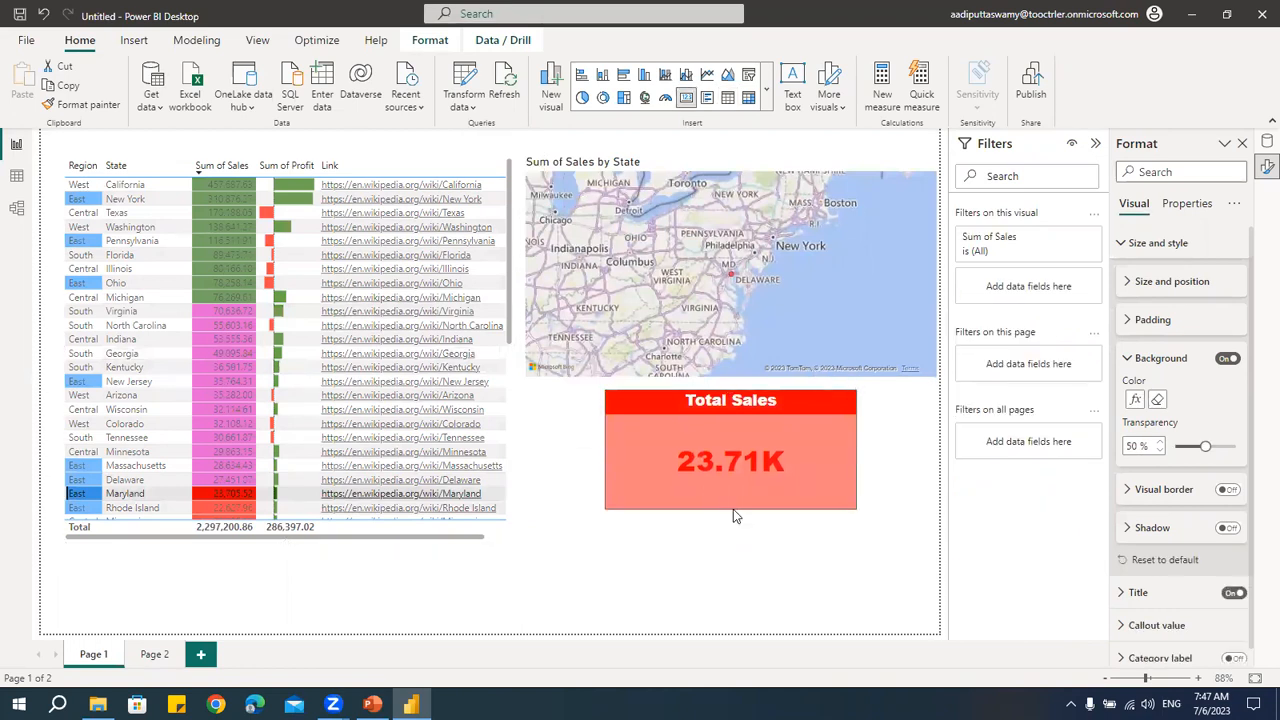
- Check the resized card's colors by filtering from the table with Massachusetts, Iowa and New York
left_click(222, 463)
scroll(230, 478, "down", 6)
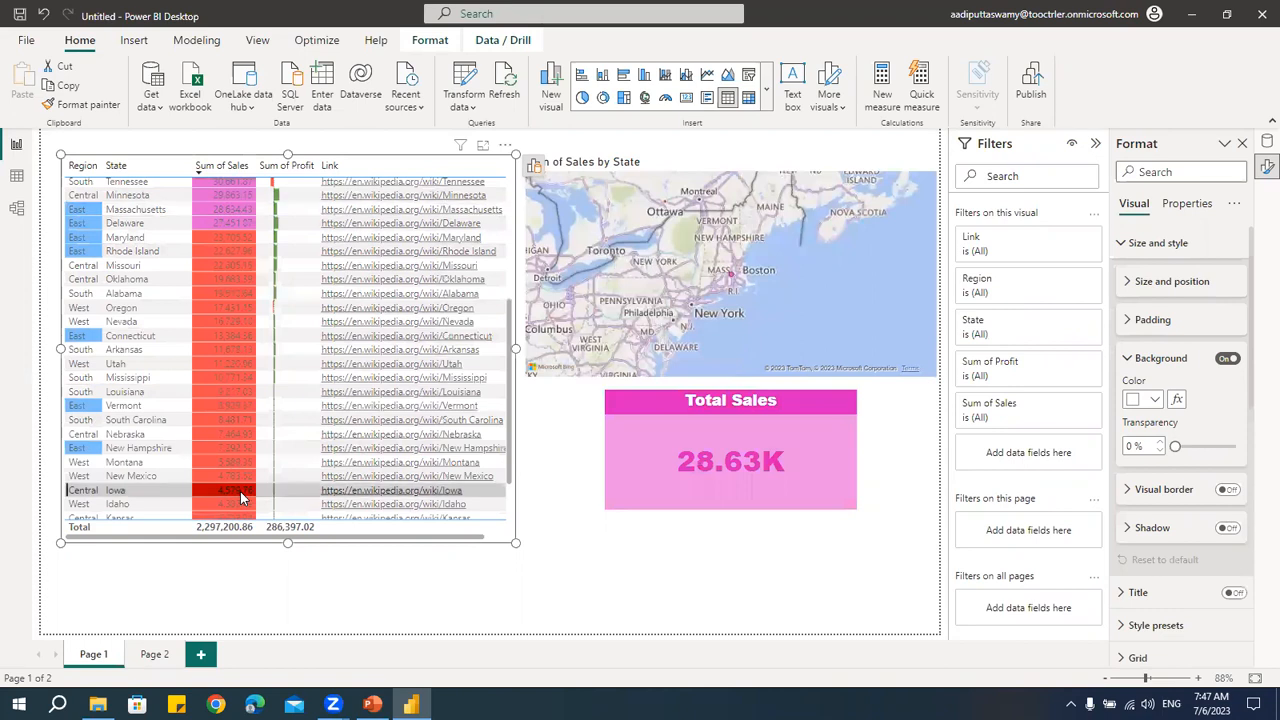
left_click(240, 491)
scroll(240, 491, "up", 7)
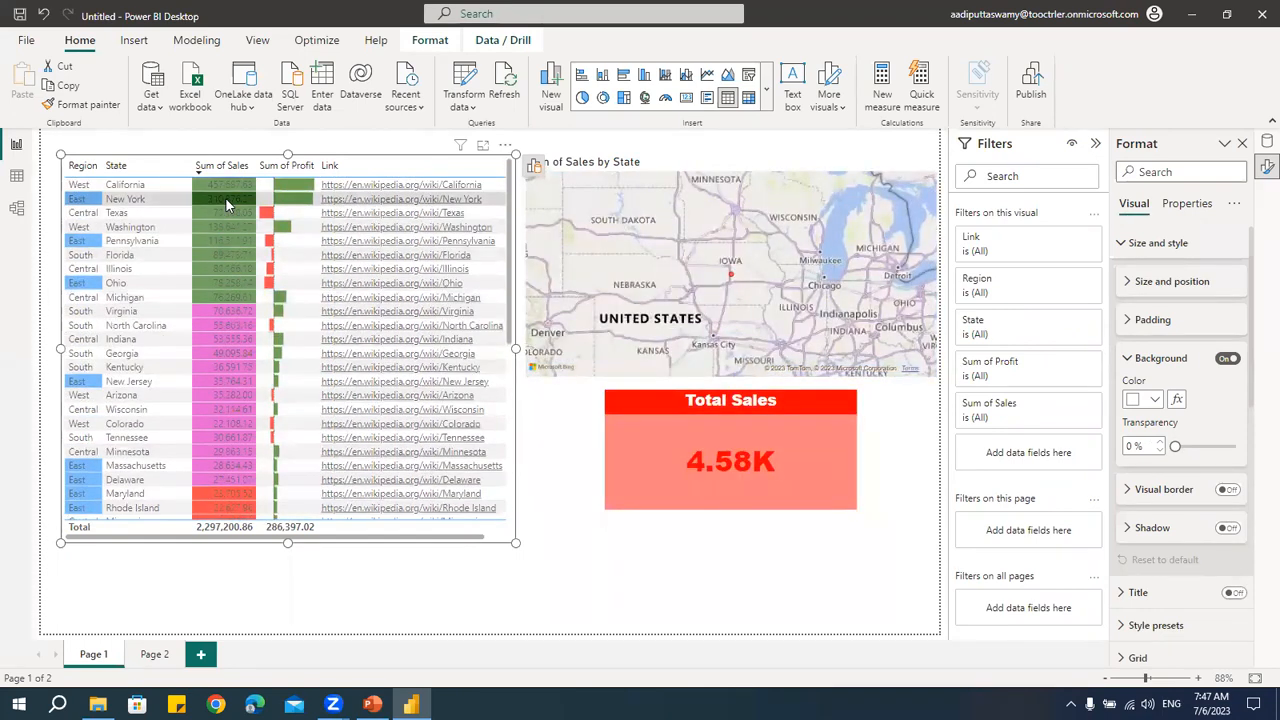
left_click(225, 198)
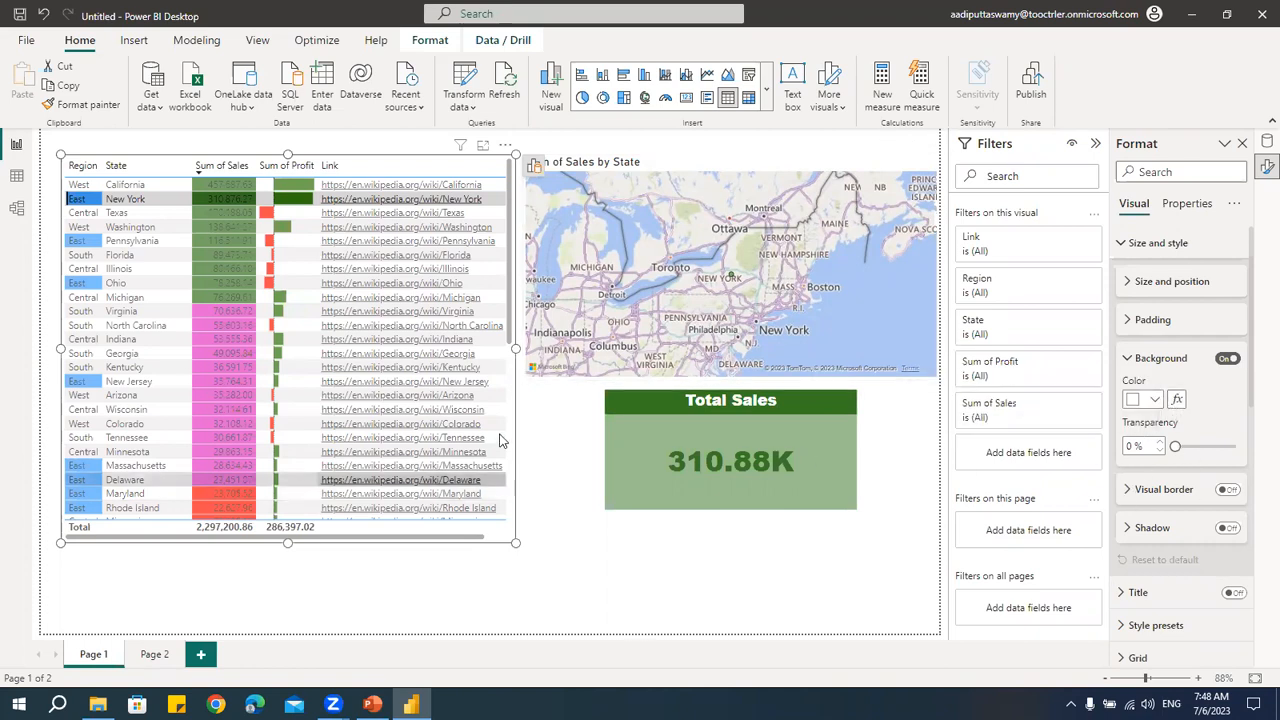
left_click(537, 439)
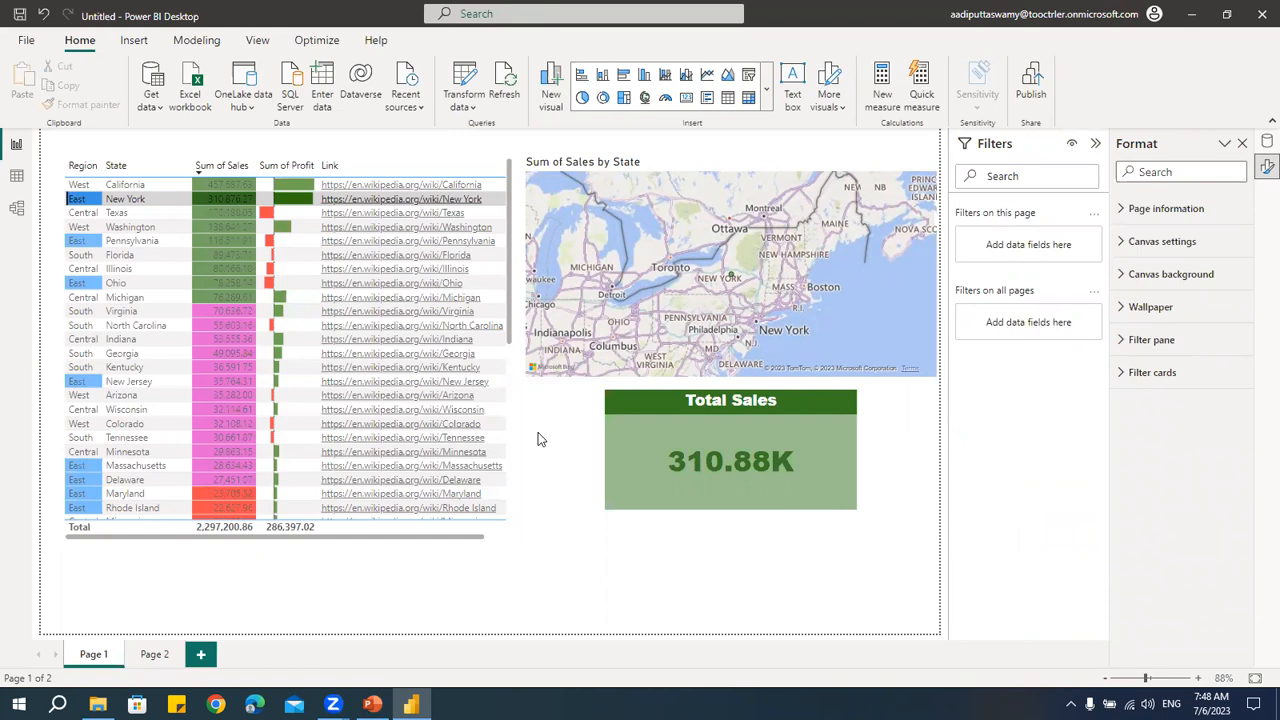
- Review the CondFormat measure's formula in the data view, and return to the report to look at the Total Sales card
left_click(15, 177)
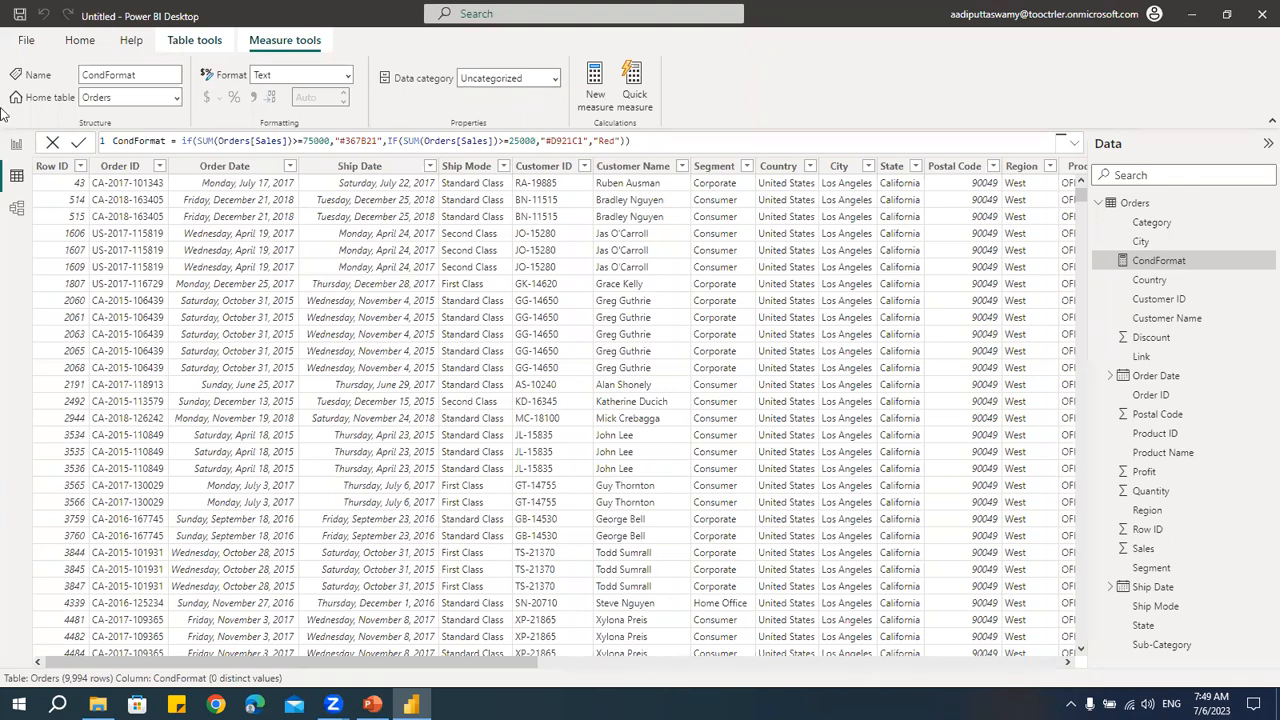
left_click(16, 144)
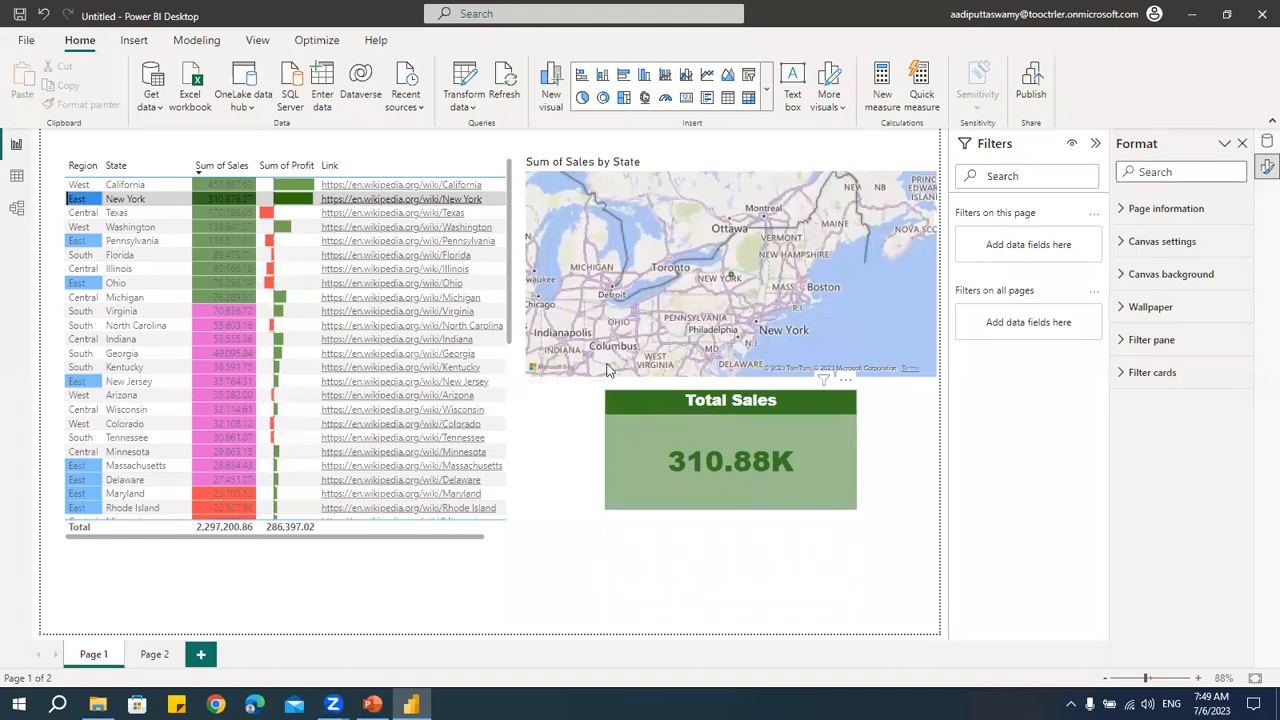
left_click(651, 401)
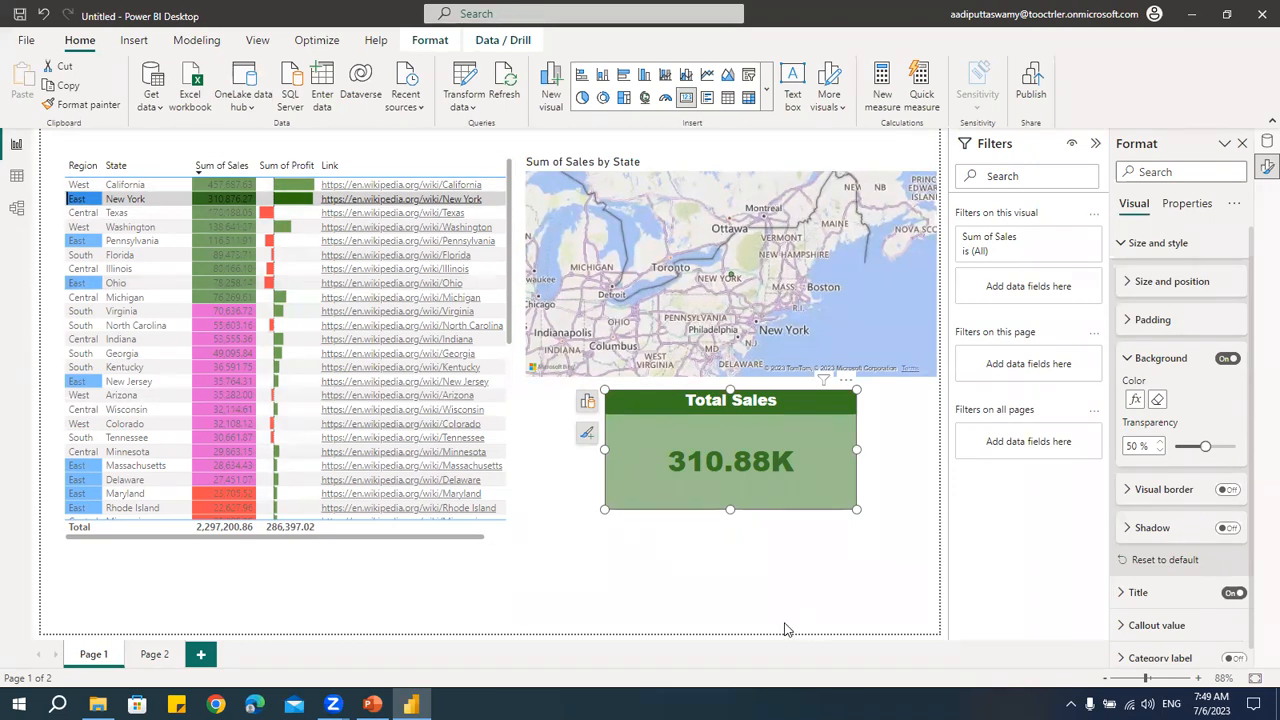
left_click(578, 578)
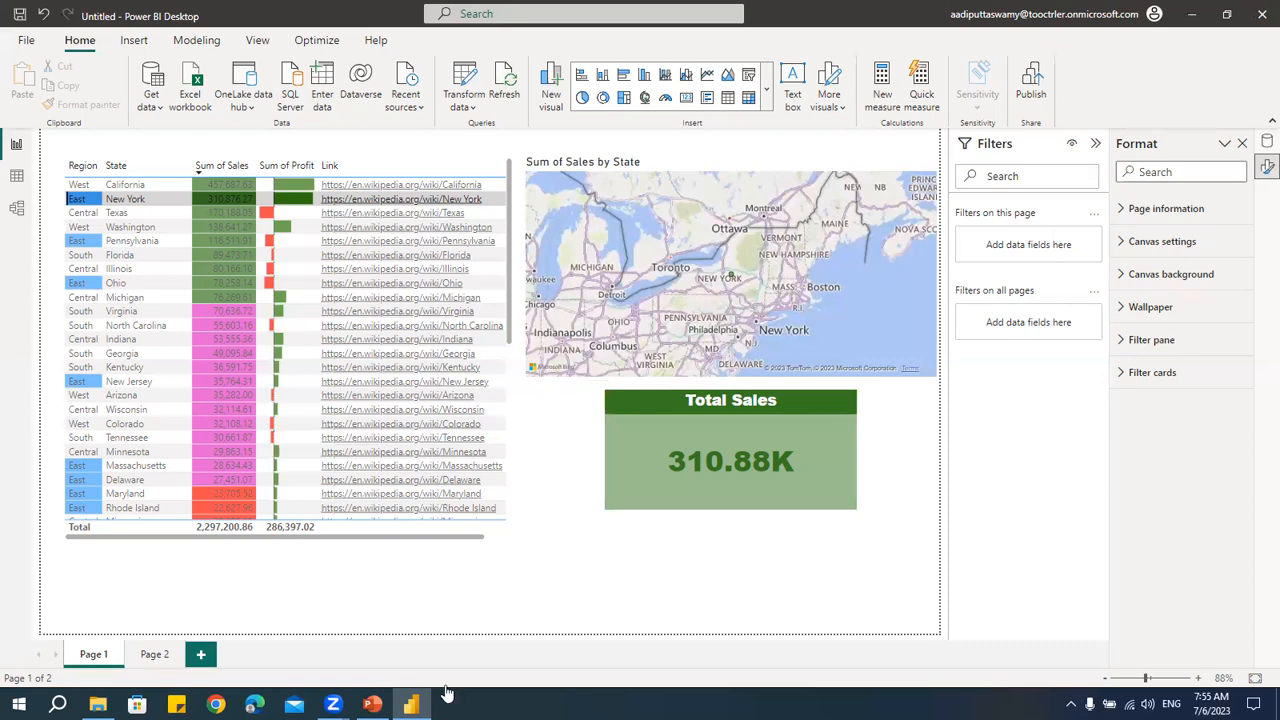
- Switch to the PowerPoint presentation and go to the closing THANK YOU slide
left_click(372, 704)
key("Down")
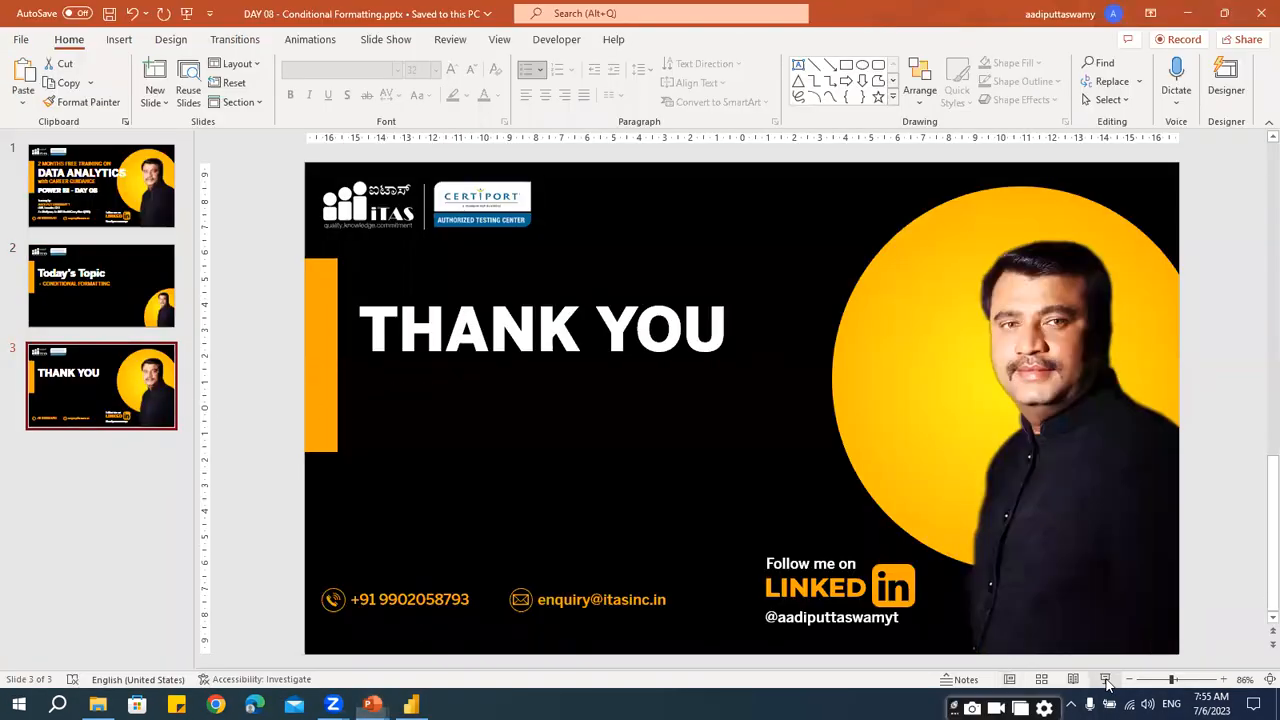